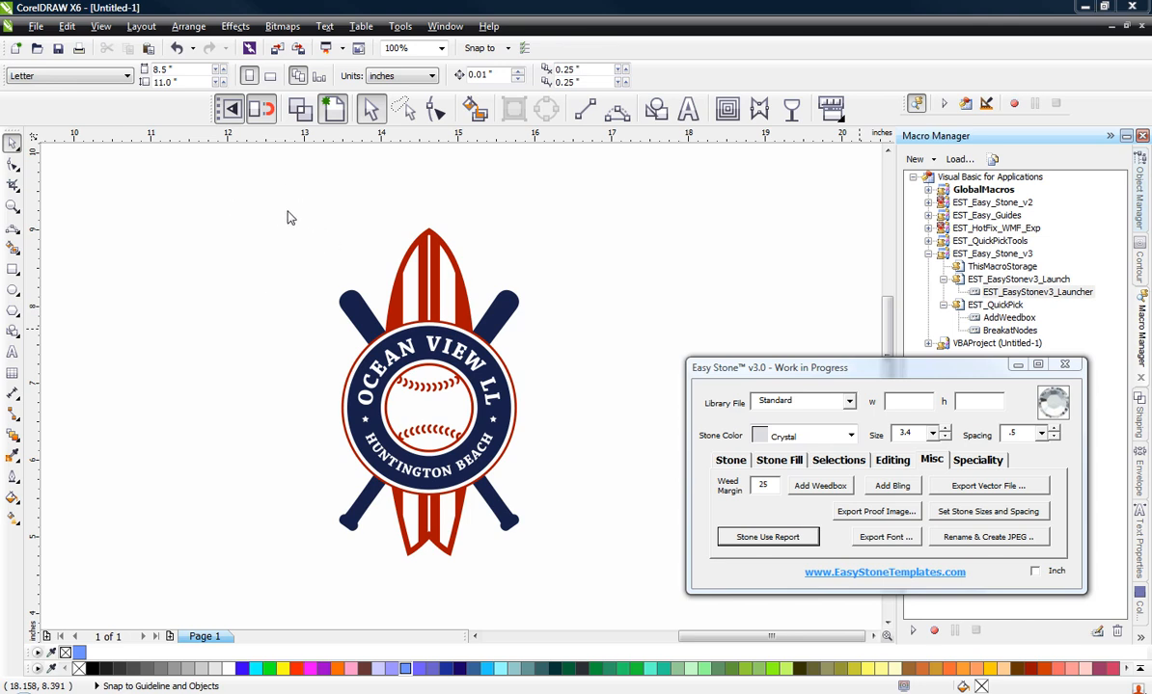
Step: Convert the whole surfboard-and-bats logo to a 300 dpi CMYK bitmap with anti-aliasing and a transparent background
left_click_drag(246, 224, 560, 584)
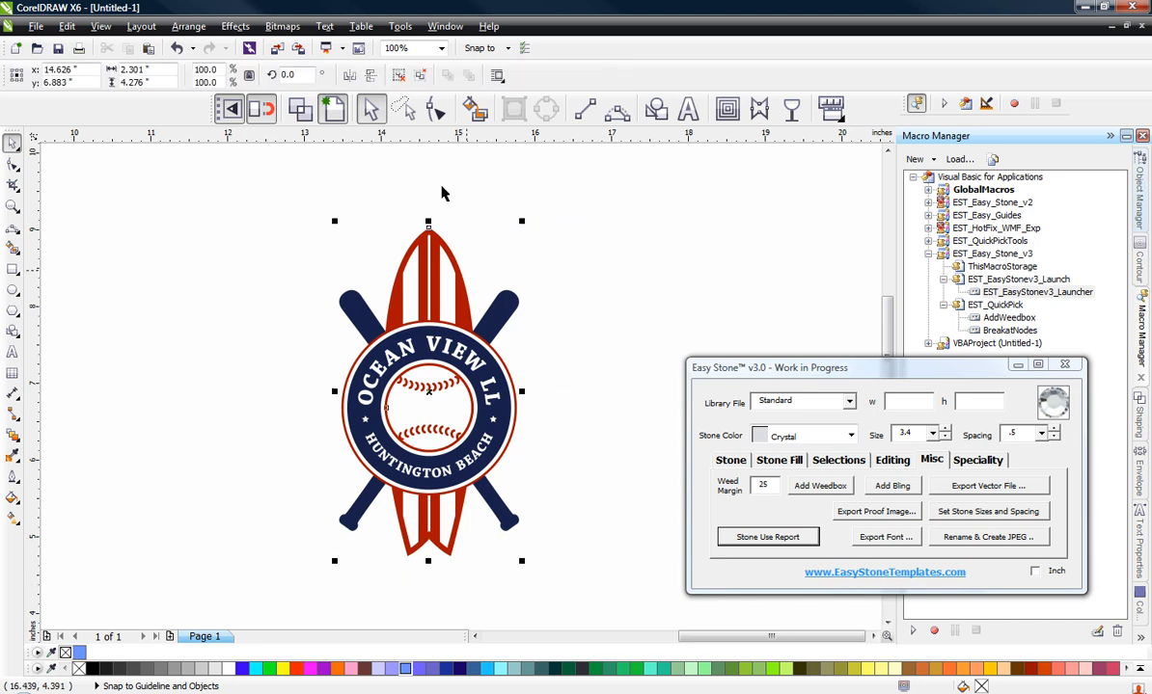
left_click(282, 26)
left_click(299, 46)
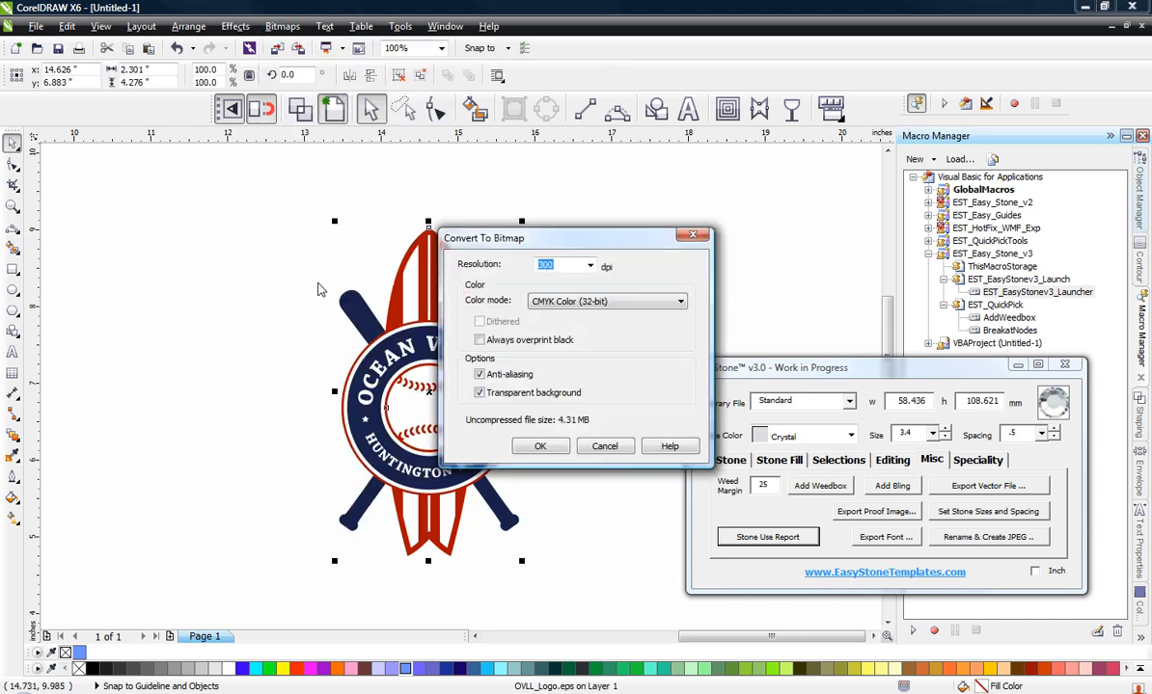
left_click(545, 444)
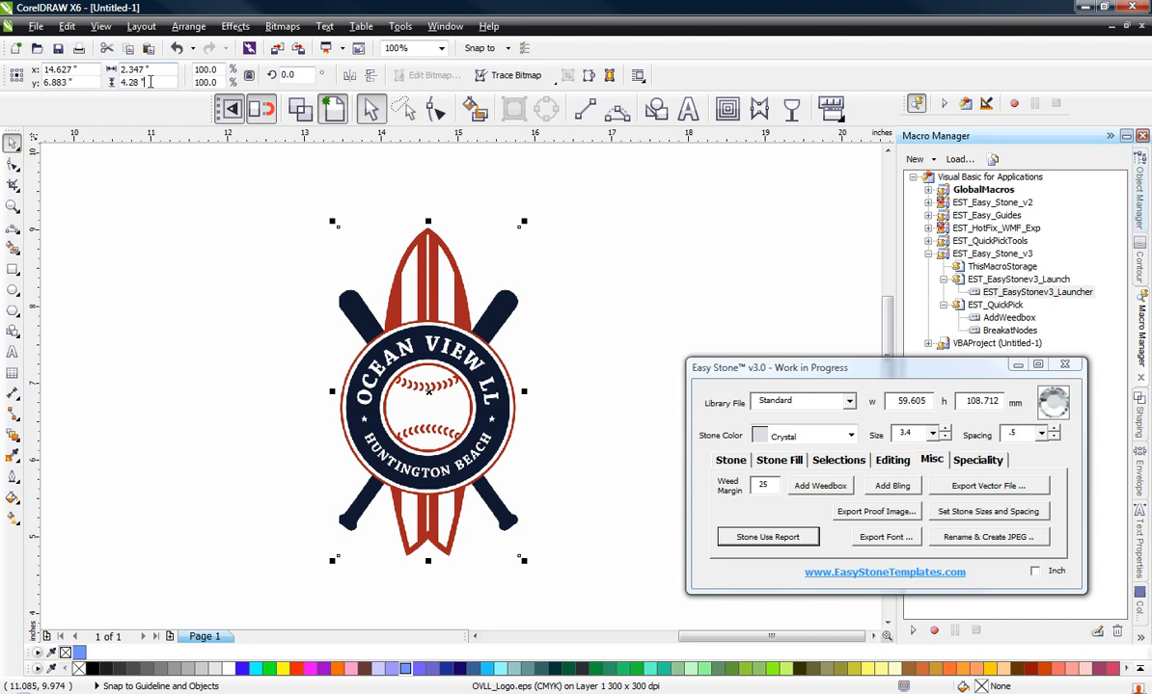
Step: Set the logo bitmap's height to 9 inches in proportion and move it slightly to the right
left_click(140, 82)
type("9")
key("Return")
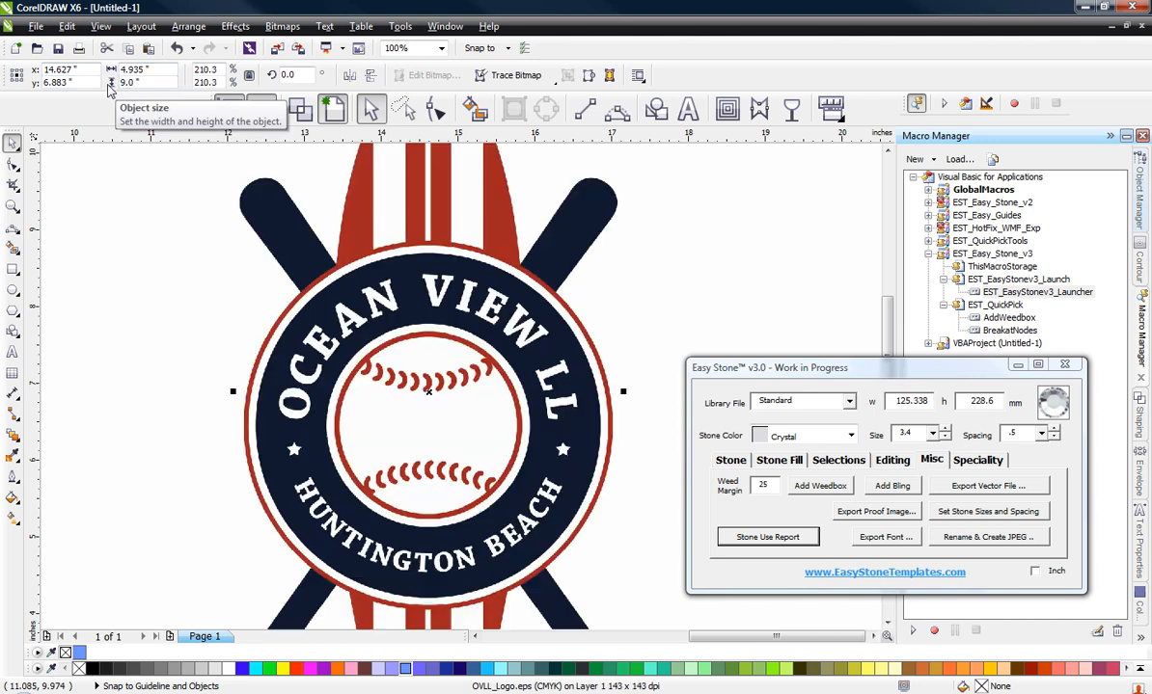
scroll(358, 362, "down", 2)
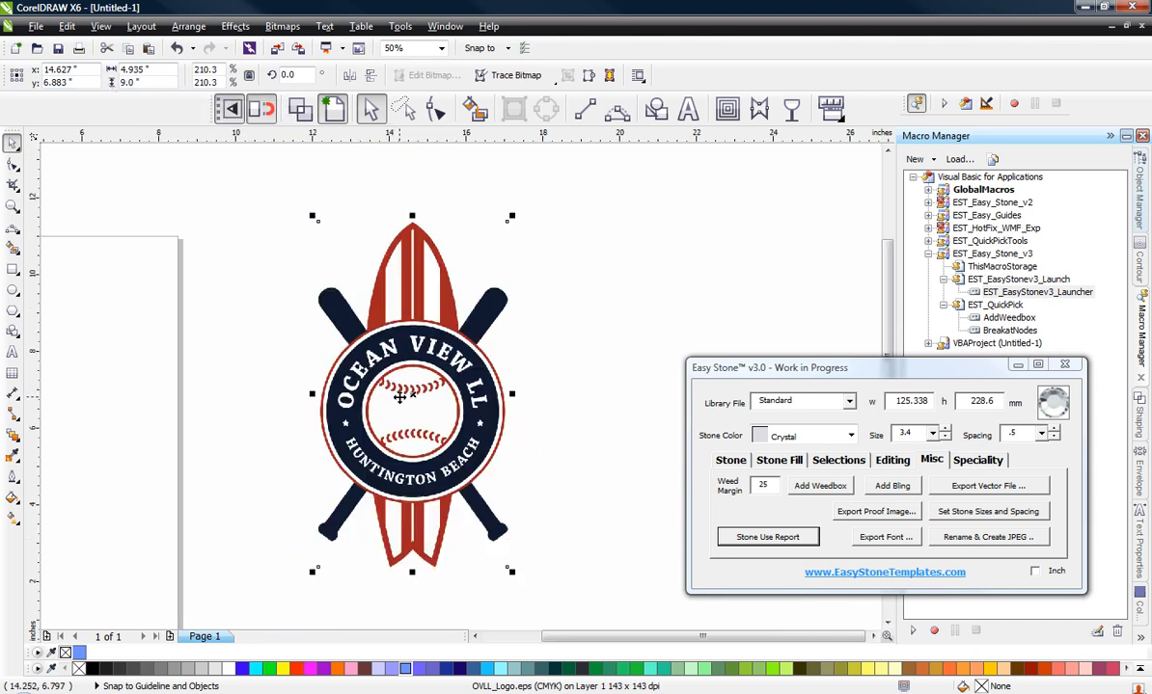
left_click(250, 439)
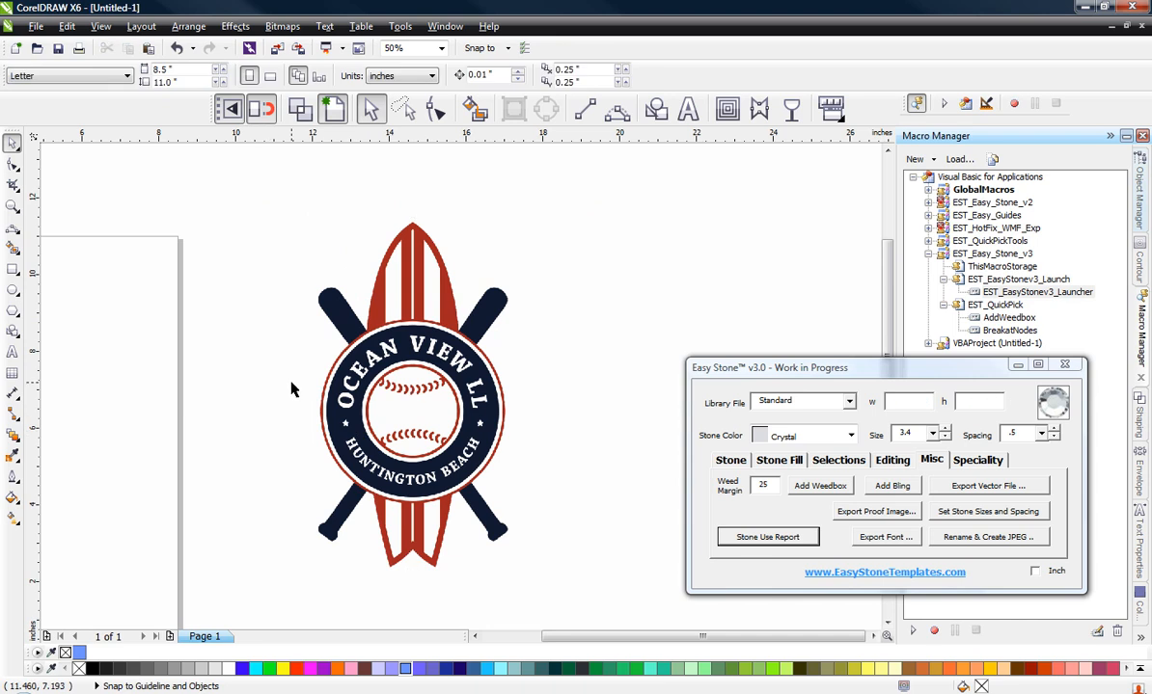
left_click_drag(385, 348, 401, 346)
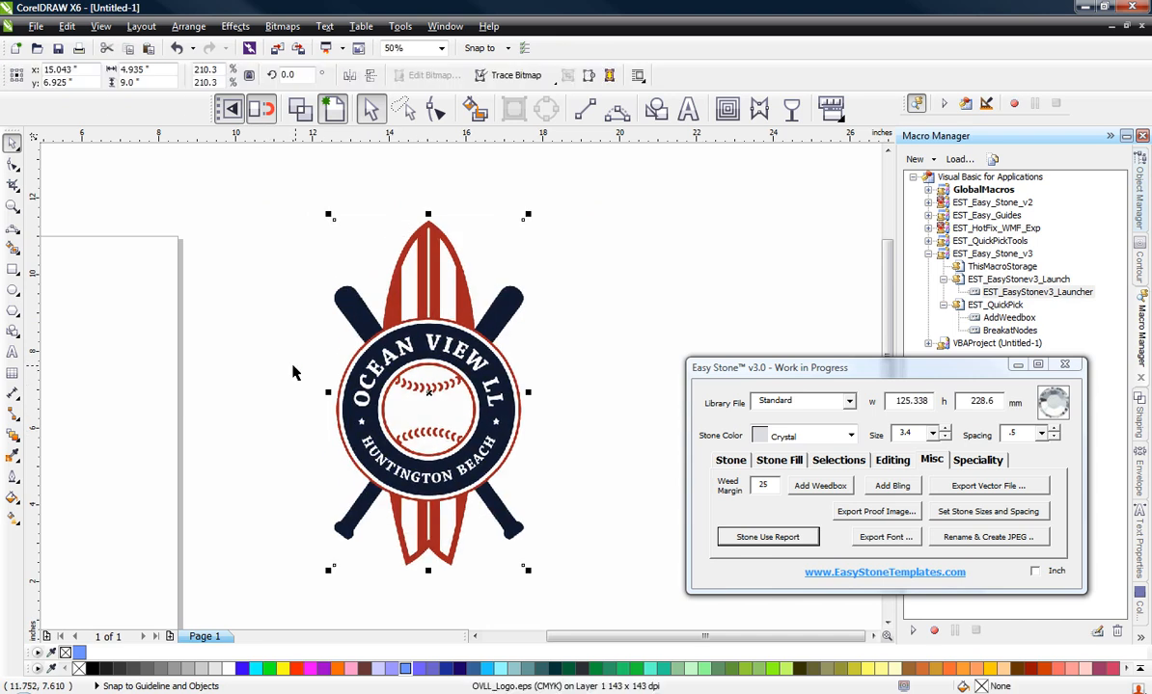
left_click(294, 373)
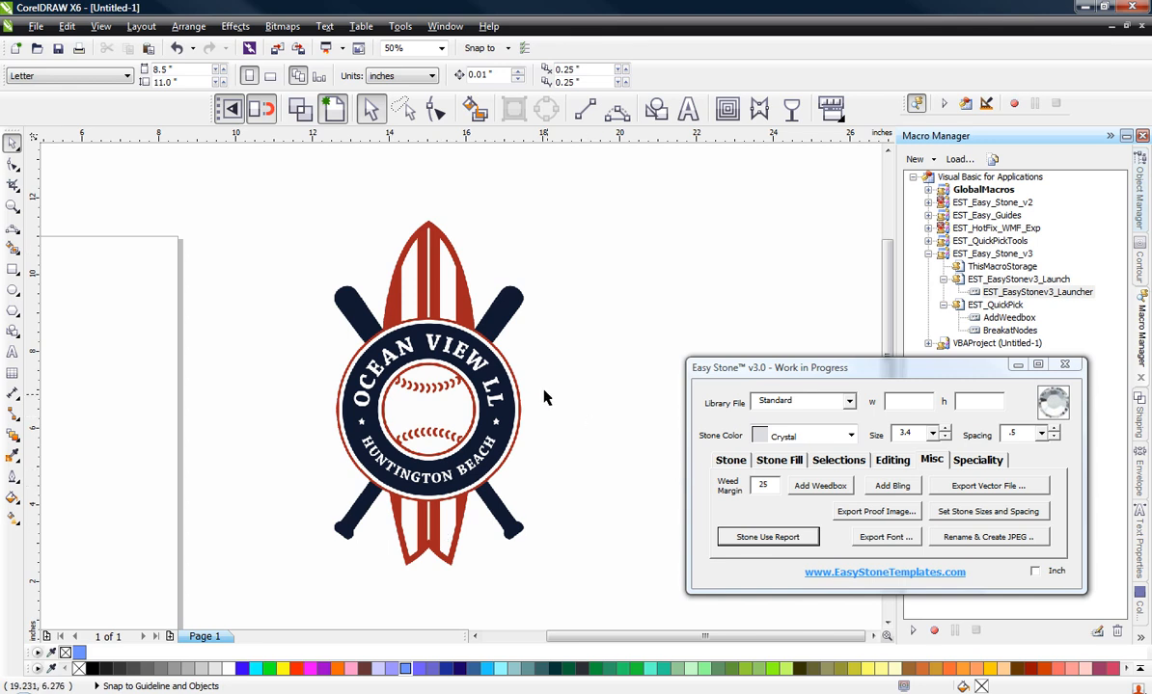
Step: Fade the logo bitmap with a uniform transparency of 80
left_click(413, 312)
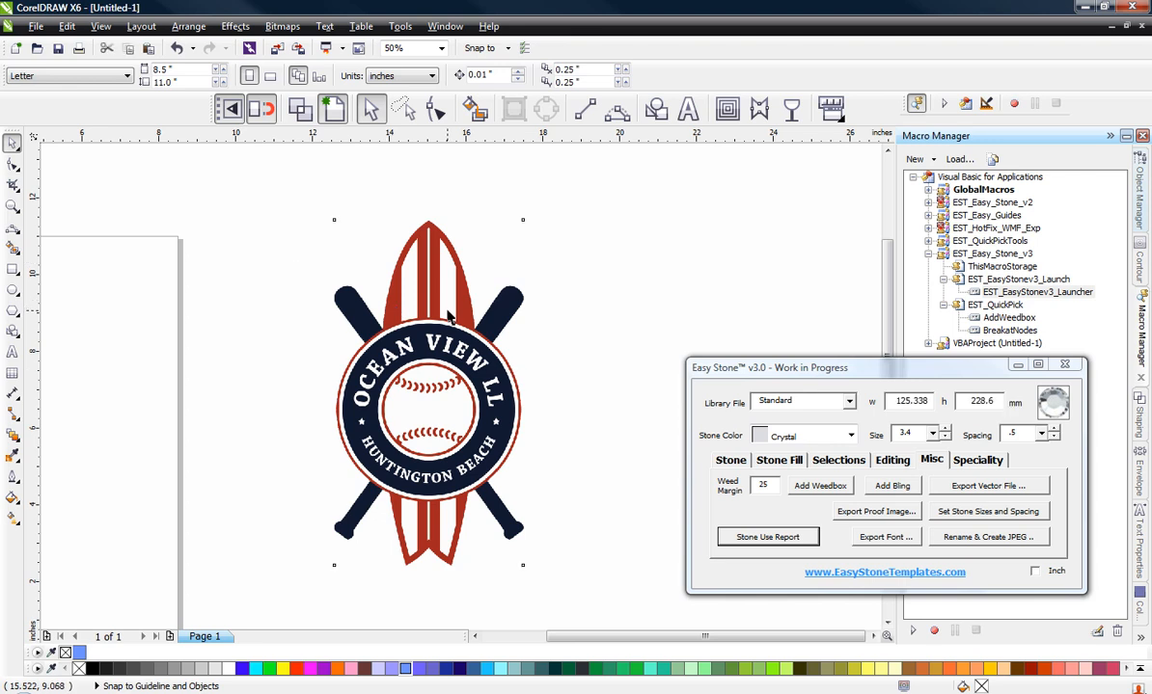
left_click(791, 109)
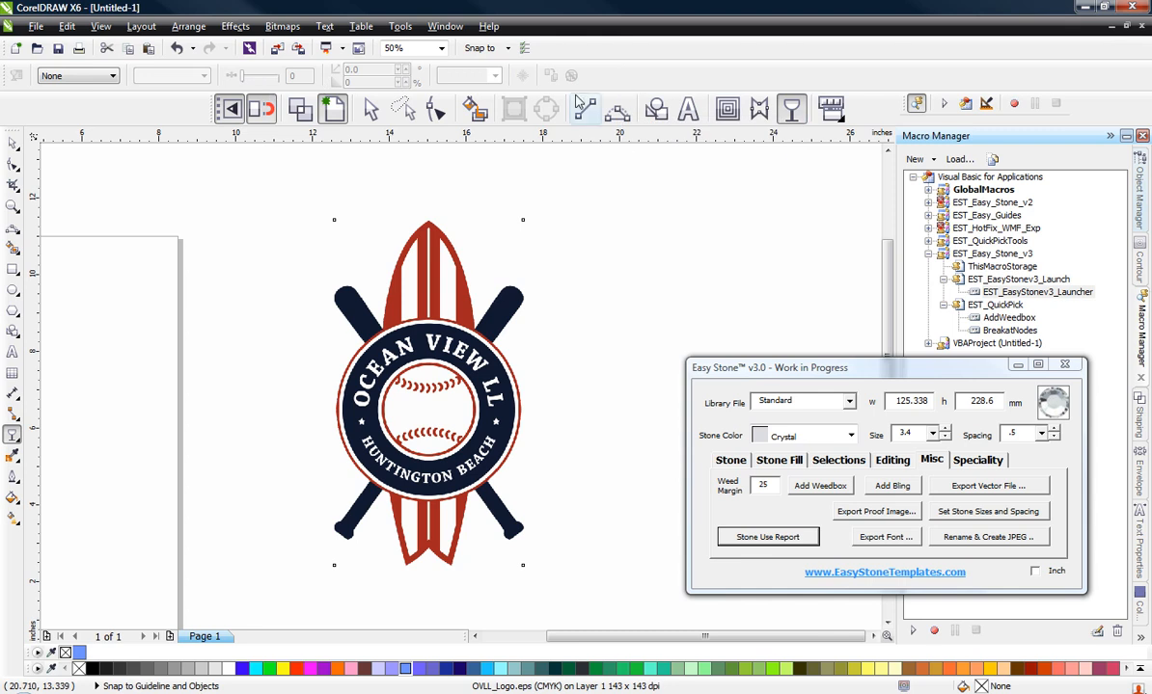
left_click(59, 77)
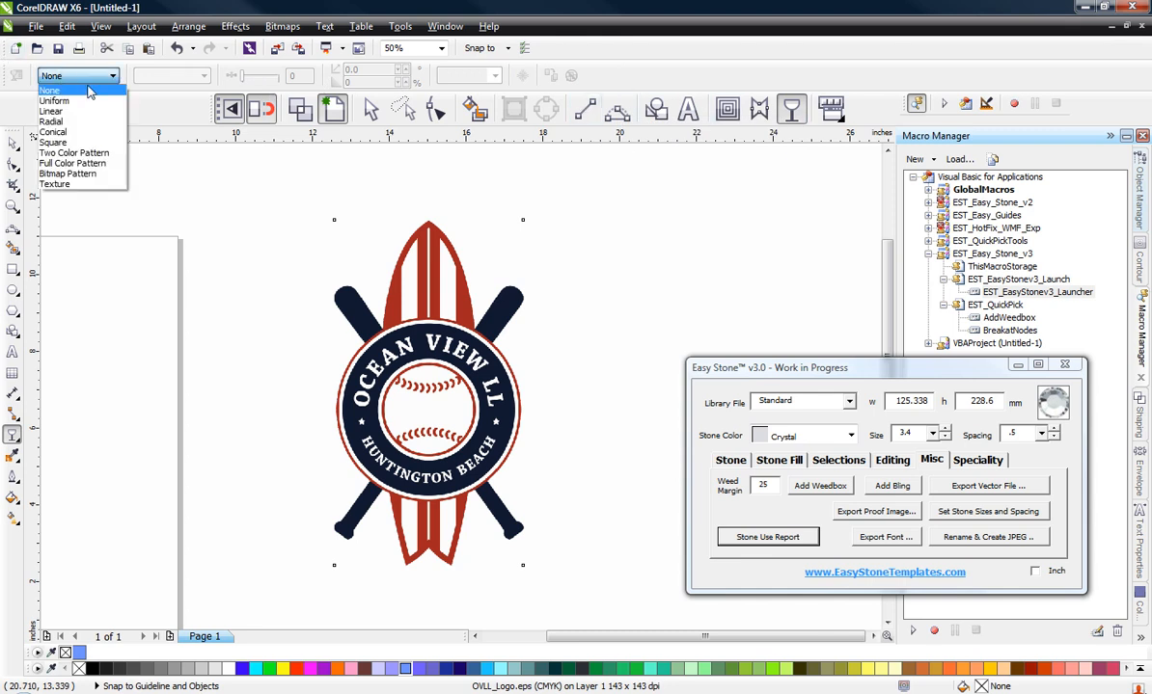
left_click(82, 100)
left_click(294, 76)
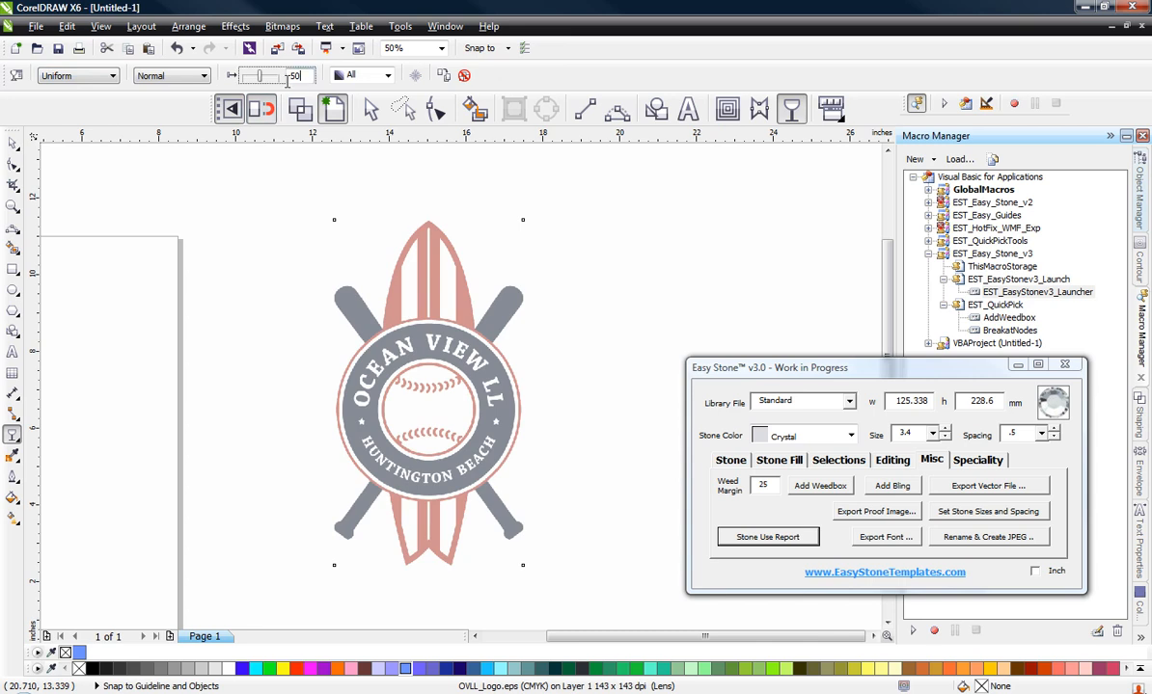
type("8")
left_click(237, 111)
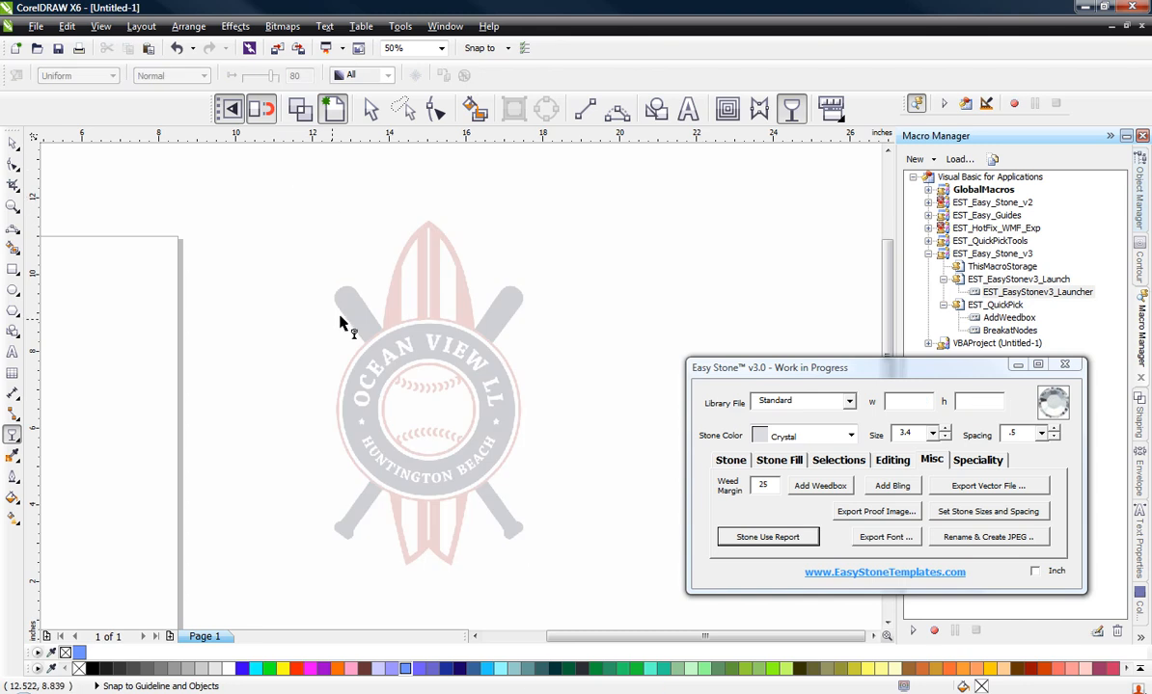
Step: Lock the faded logo bitmap in place as a tracing template and deselect it
left_click(413, 336)
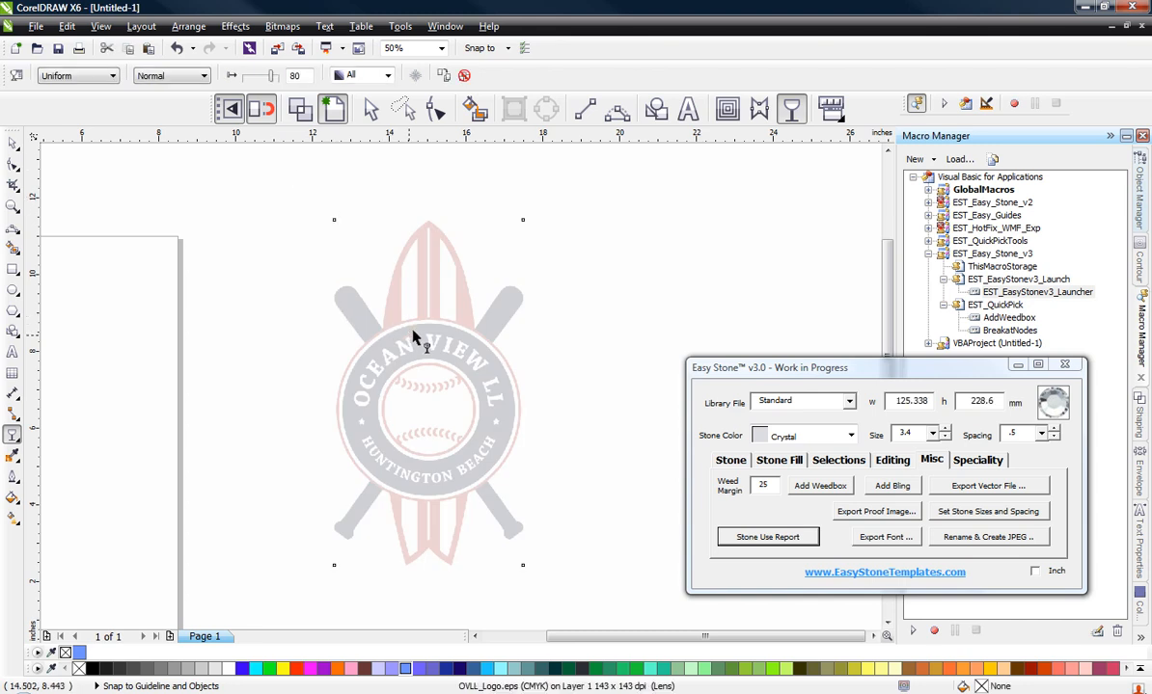
right_click(412, 340)
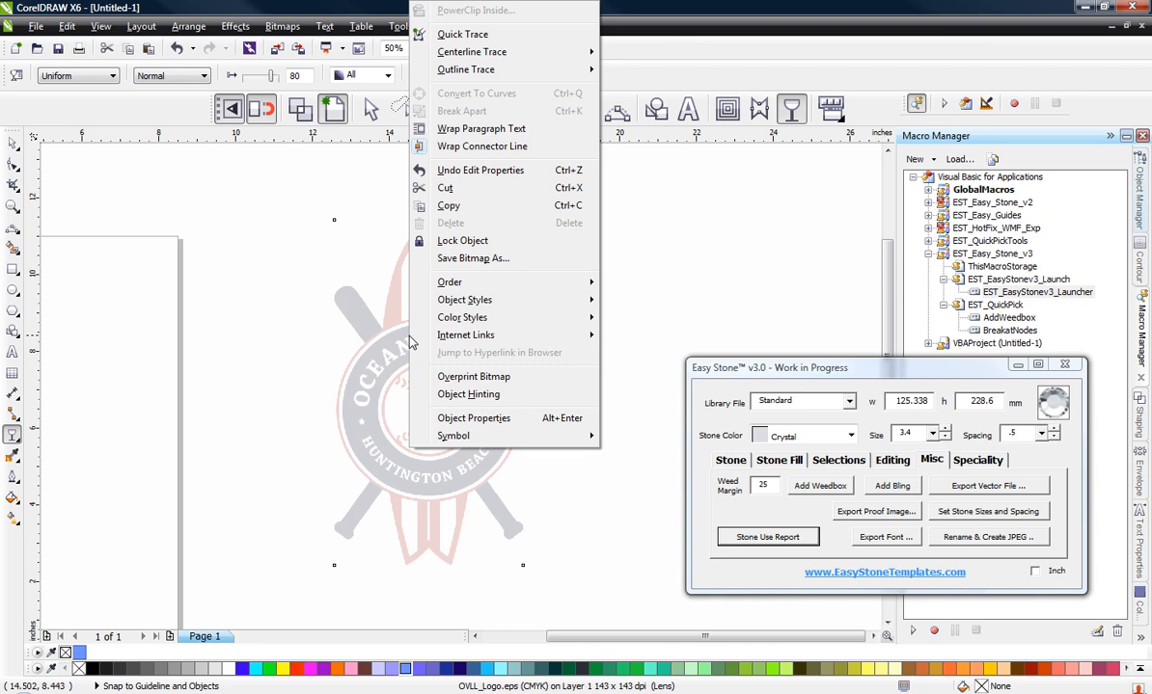
left_click(461, 241)
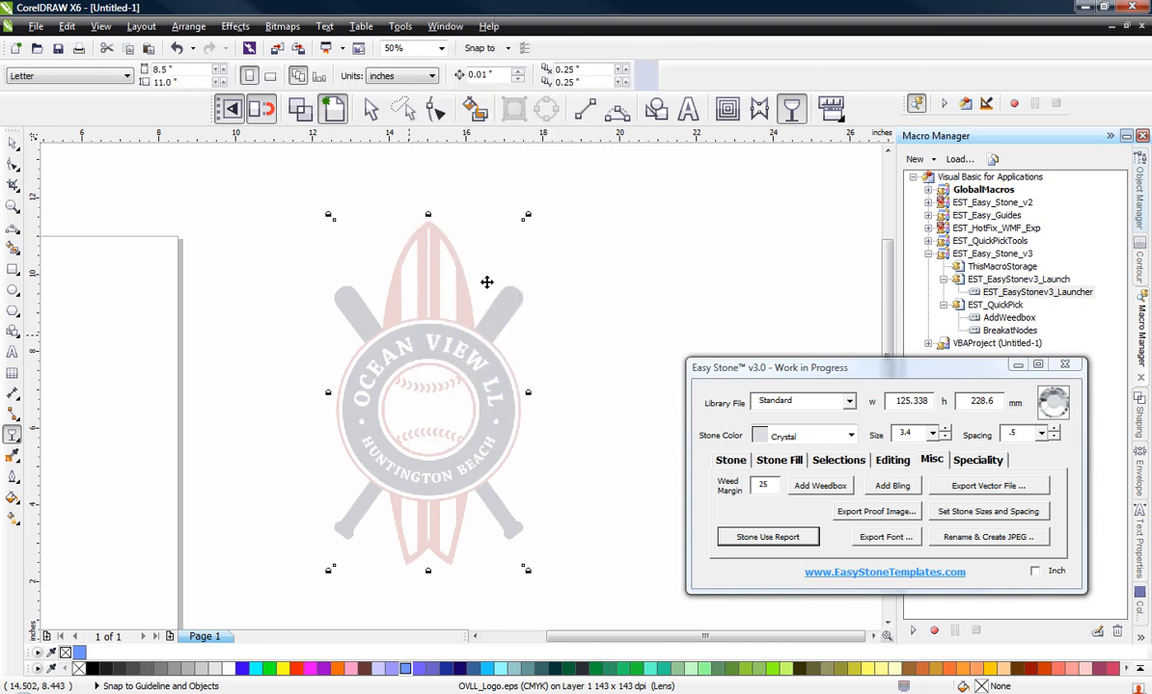
left_click(574, 354)
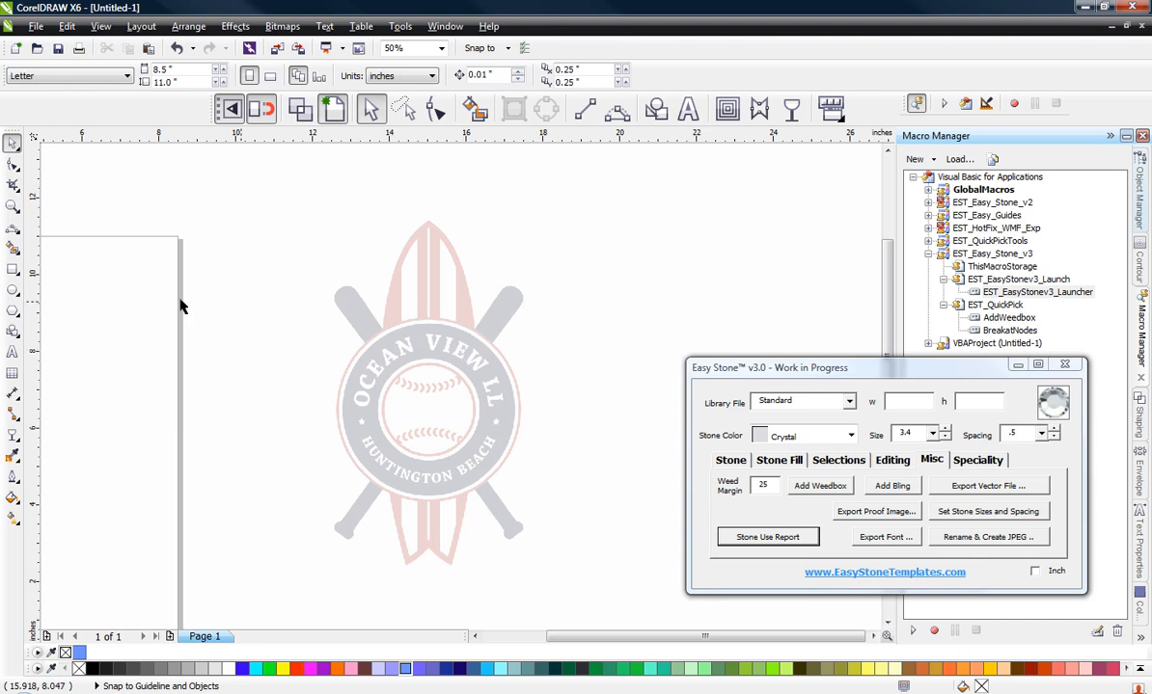
Step: Draw a circle about 4.35 inches across over the round badge and give it a blue 8 px outline
left_click(13, 290)
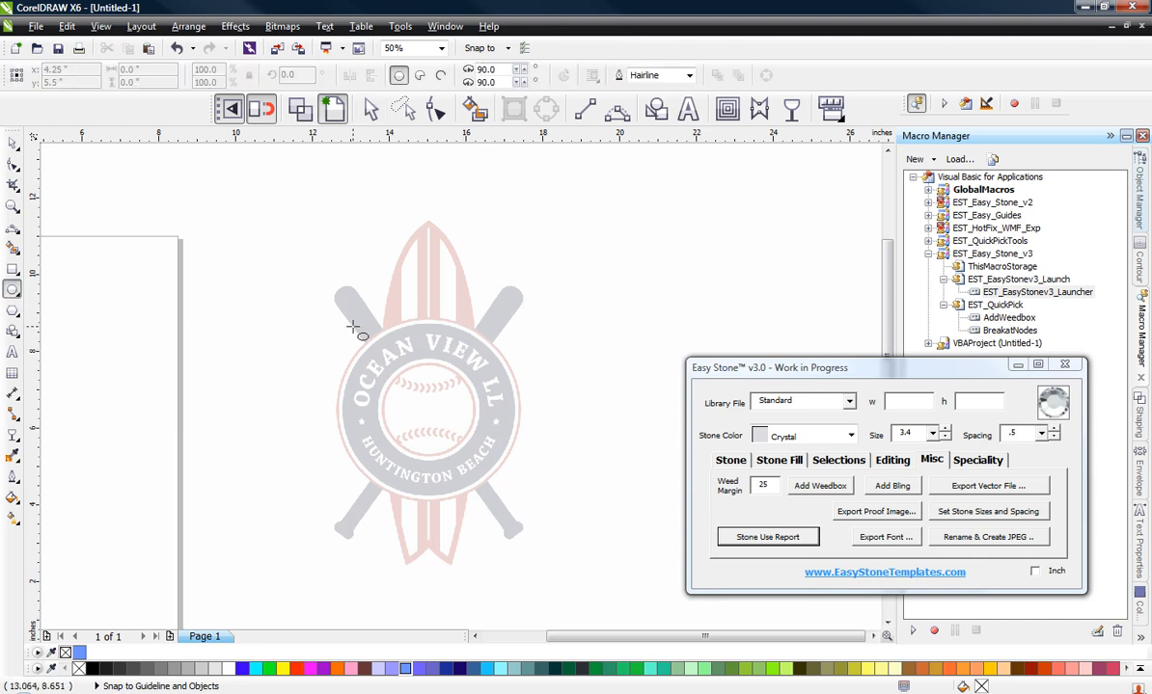
mouse_move(351, 325)
left_mouse_down()
mouse_move(457, 442)
mouse_move(486, 494)
mouse_move(463, 467)
left_mouse_up()
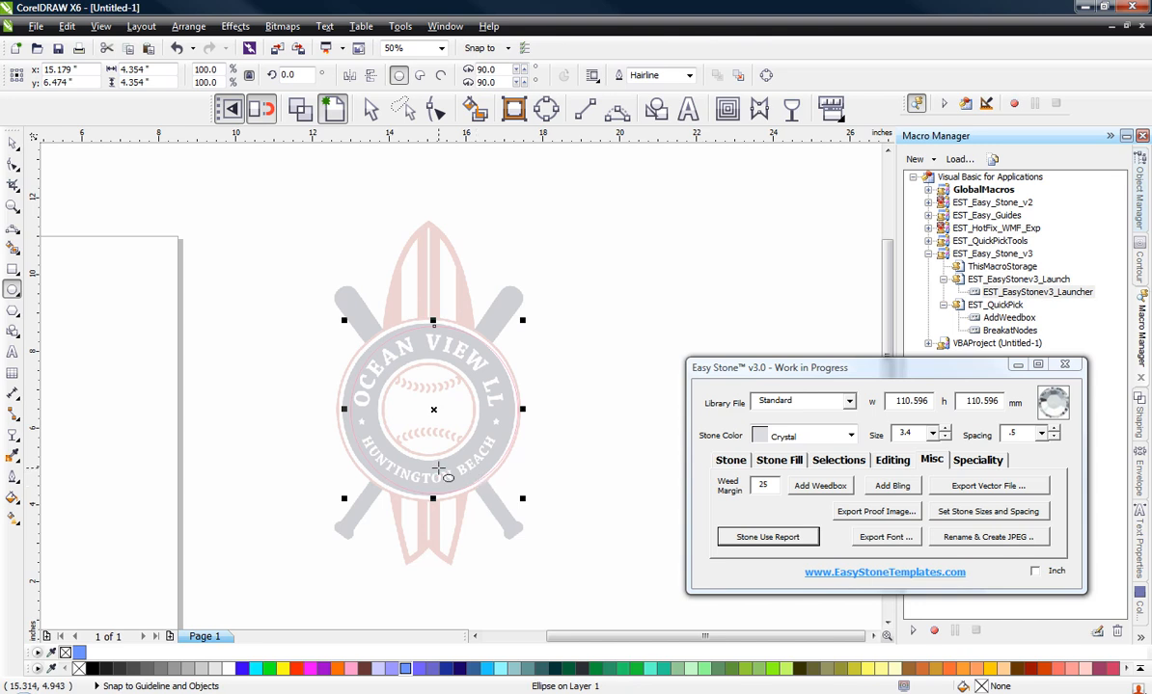
right_click(404, 670)
left_click(11, 475)
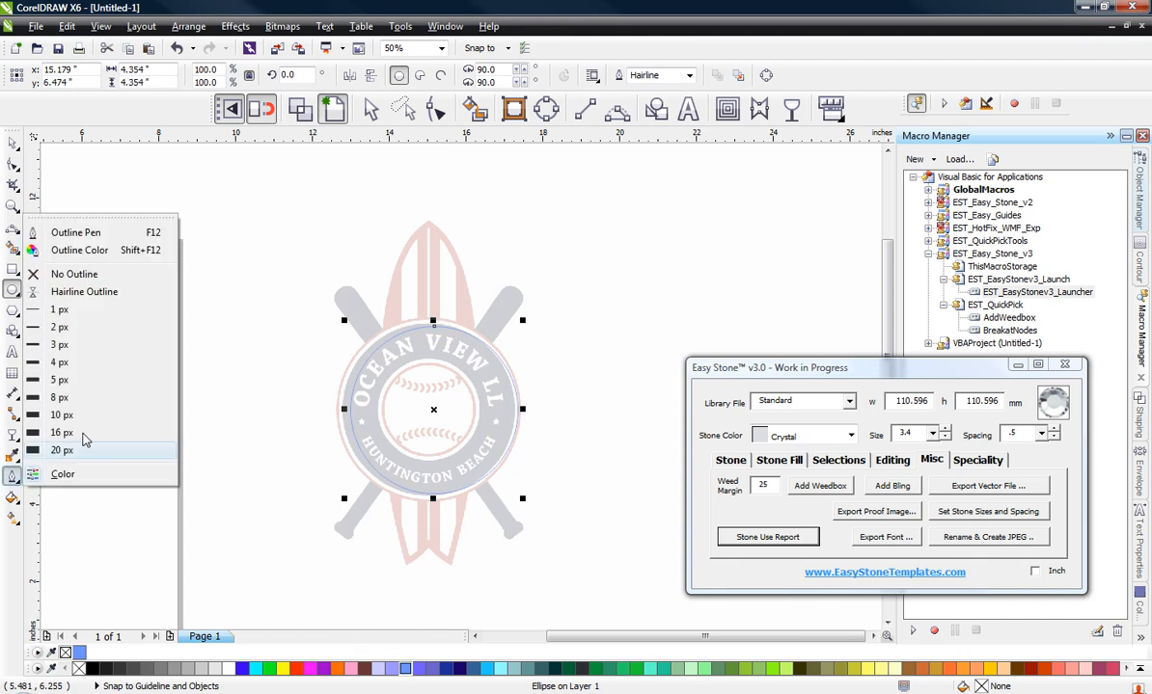
left_click(82, 397)
Step: Centre the blue circle on the badge and scale it from its centre to about 4.75 inches, matching the outer red ring
scroll(422, 410, "up", 2)
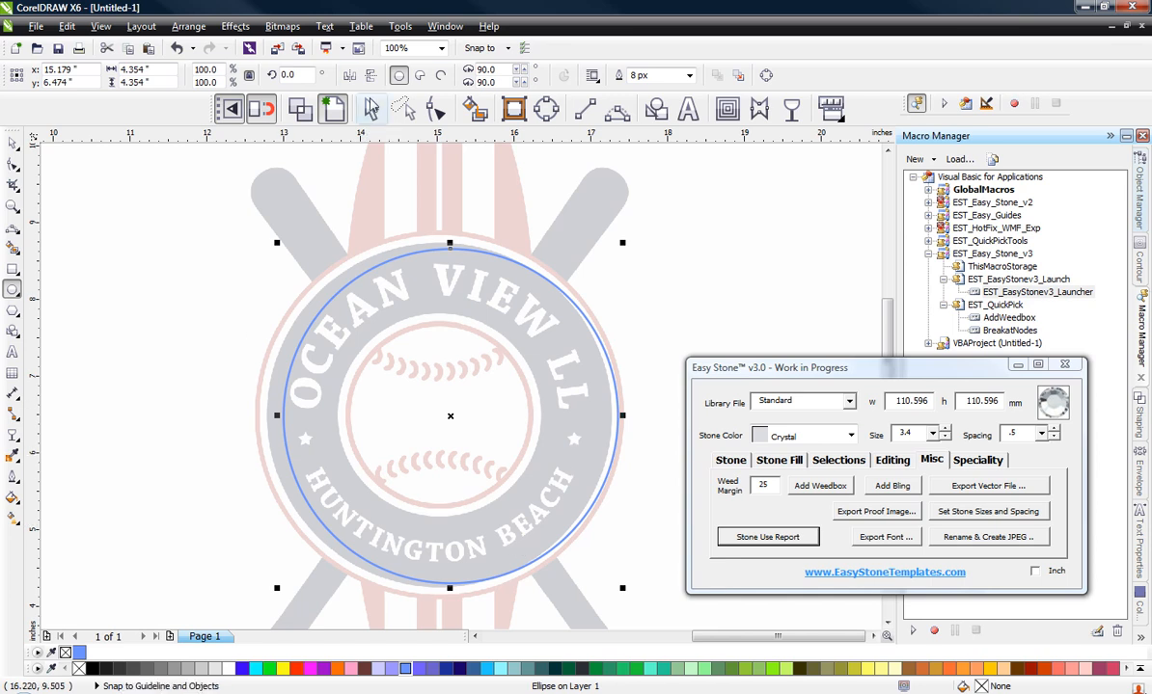
left_click(372, 111)
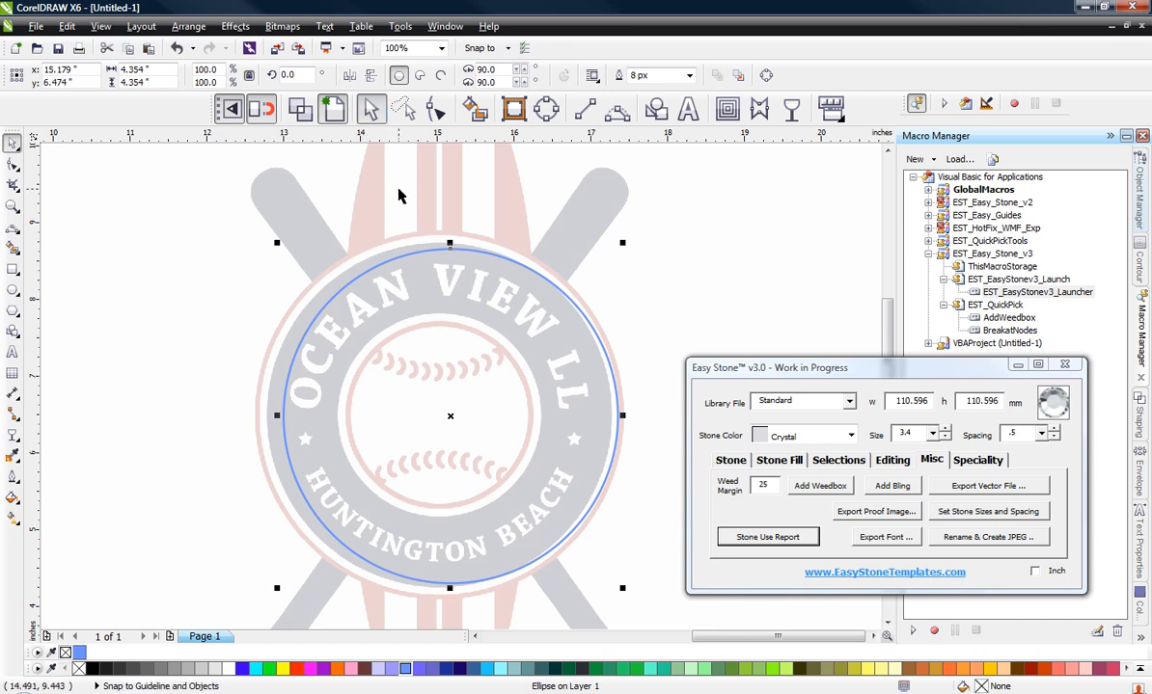
key("Left")
key("Left")
key("Left")
key("Left")
key("Left")
key("Left")
key("Left")
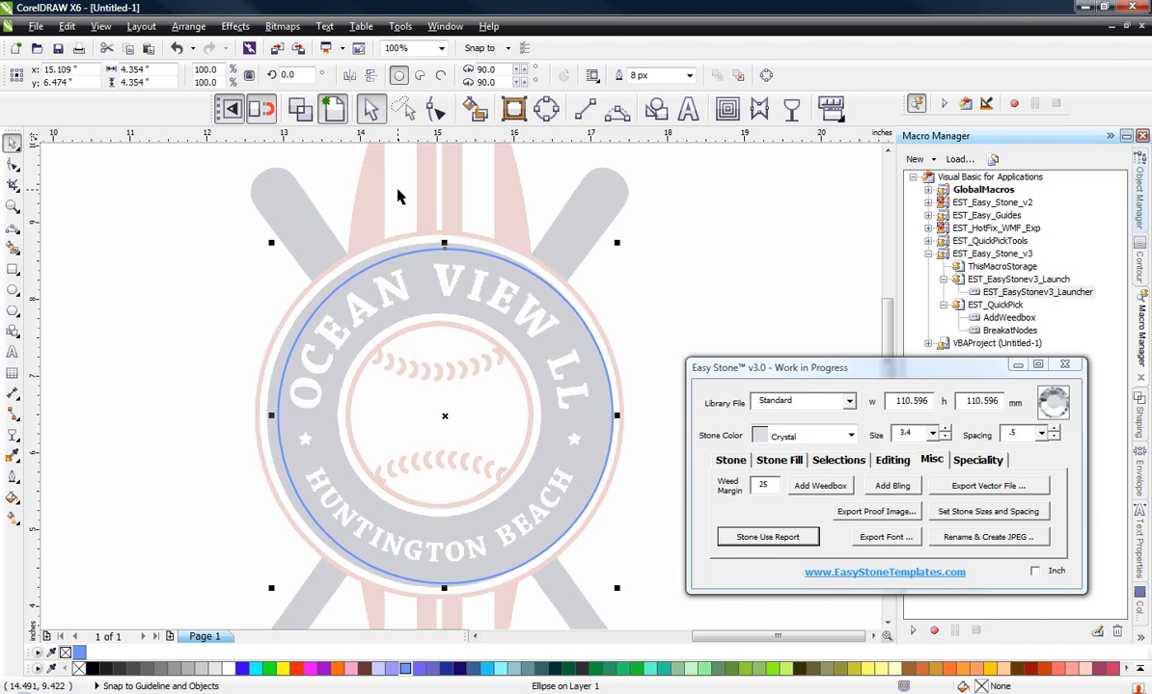
key("Left")
key("Left")
key("Left")
key("Left")
key("Left")
key("Left")
key("Left")
key("Left")
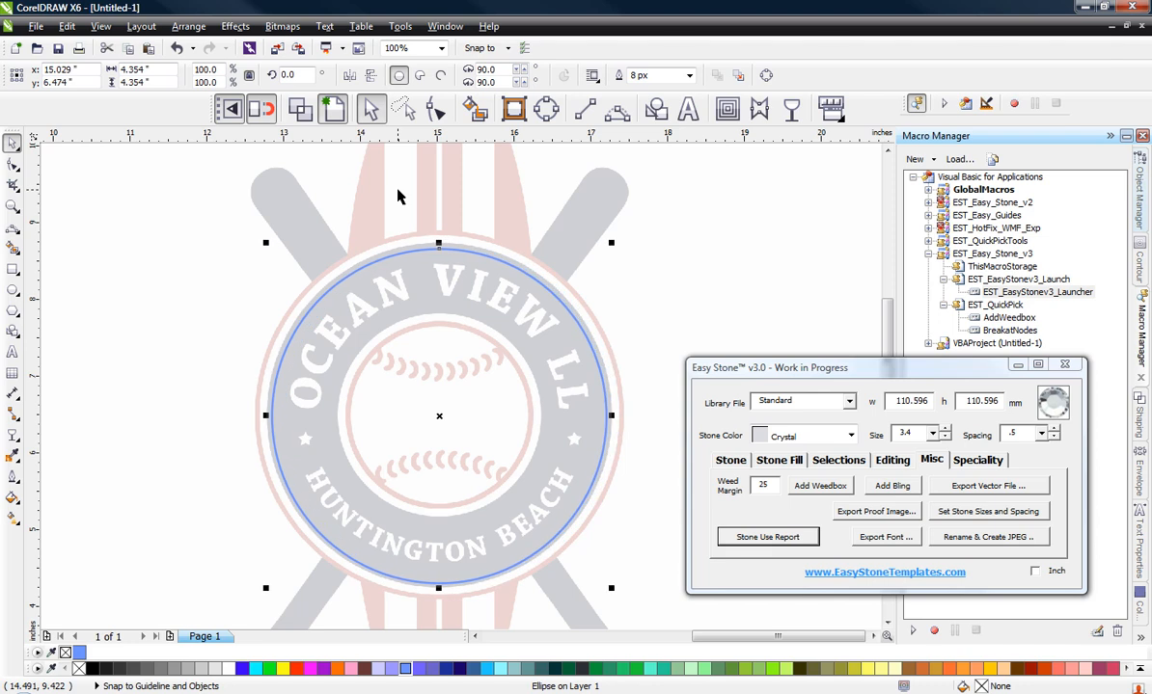
key("Up")
key("Up")
key("Left")
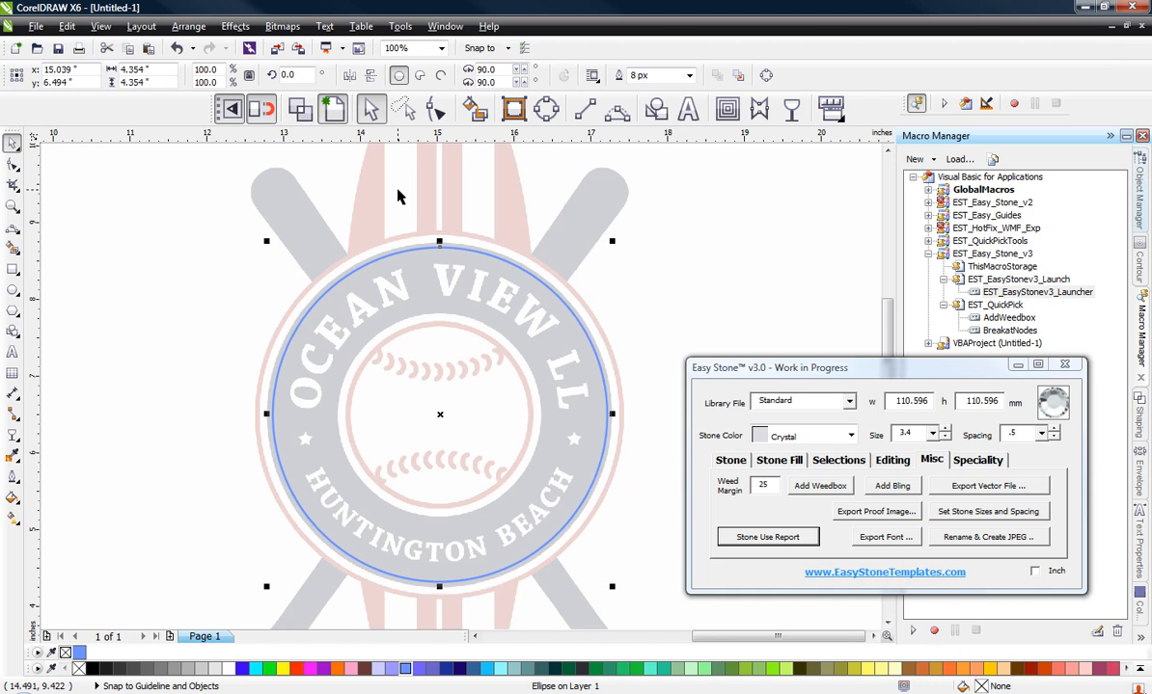
key("Right")
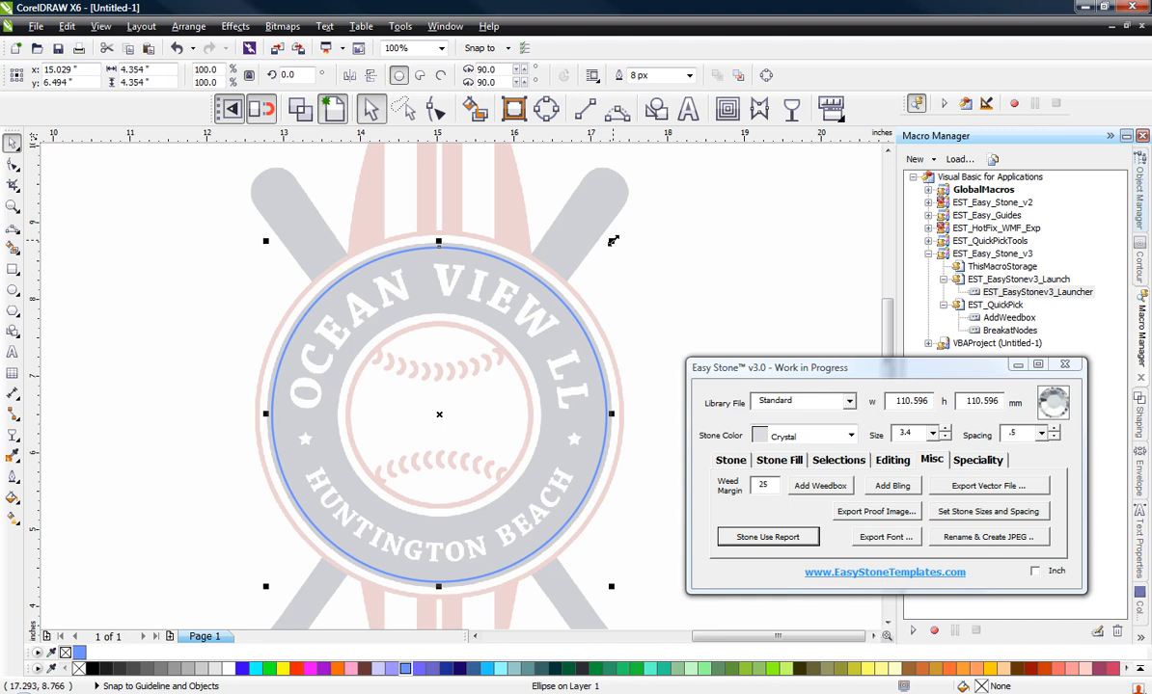
left_click_drag(613, 241, 653, 227)
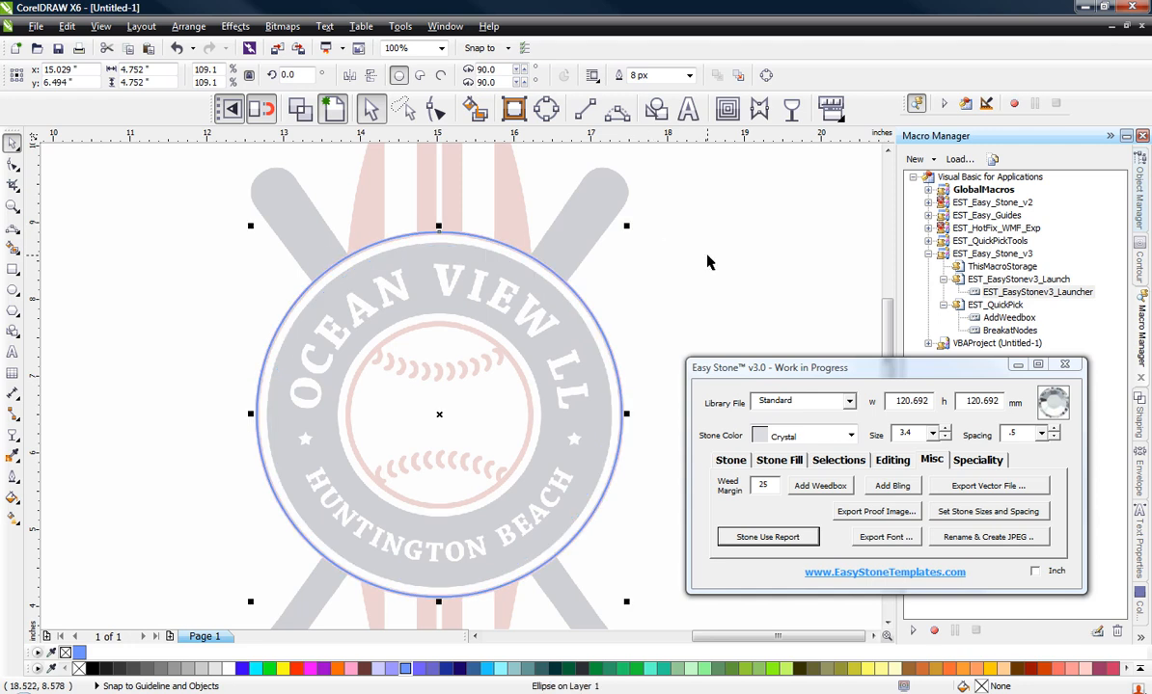
left_click(659, 239)
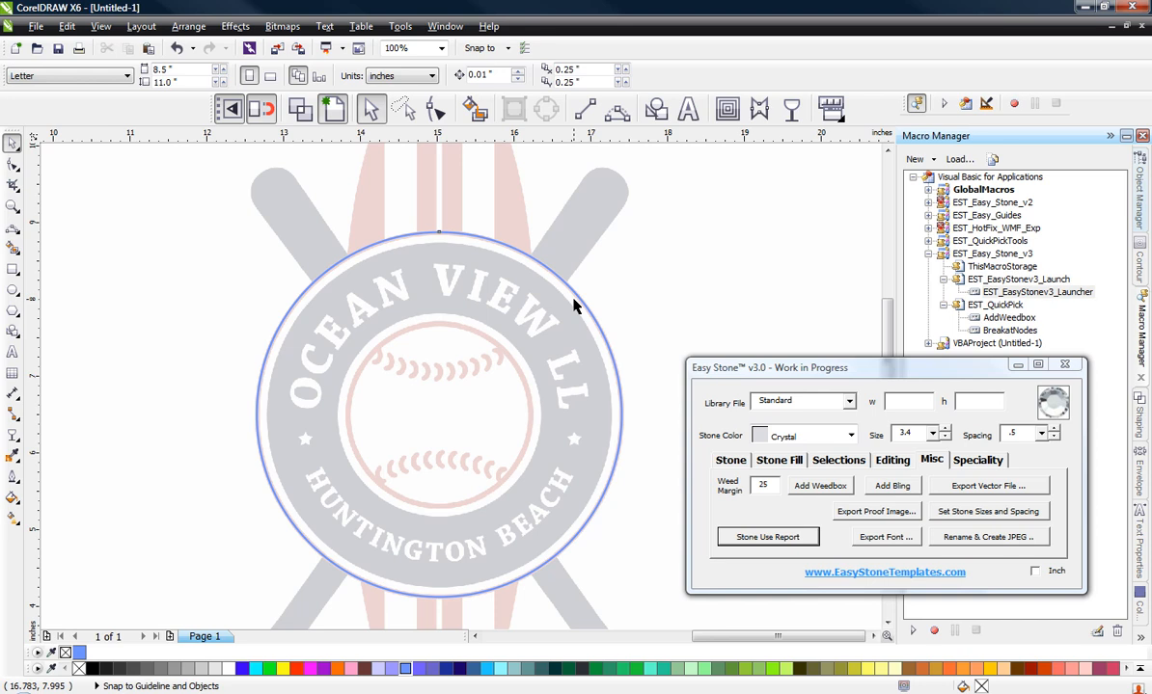
Step: Apply an Island Fill to the blue circle with stone size 3.4 and spacing .5, without adding stones
left_click(574, 304)
left_click(776, 462)
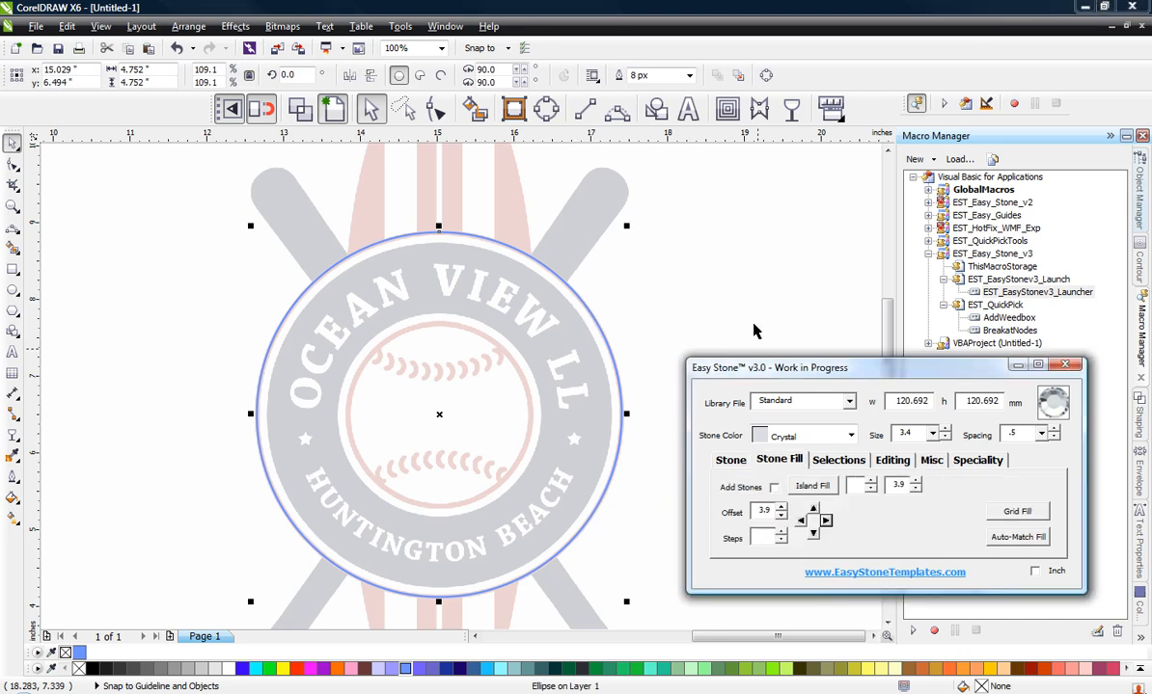
left_click(905, 433)
type("3.4")
double_click(912, 435)
left_click(1022, 434)
left_click(811, 486)
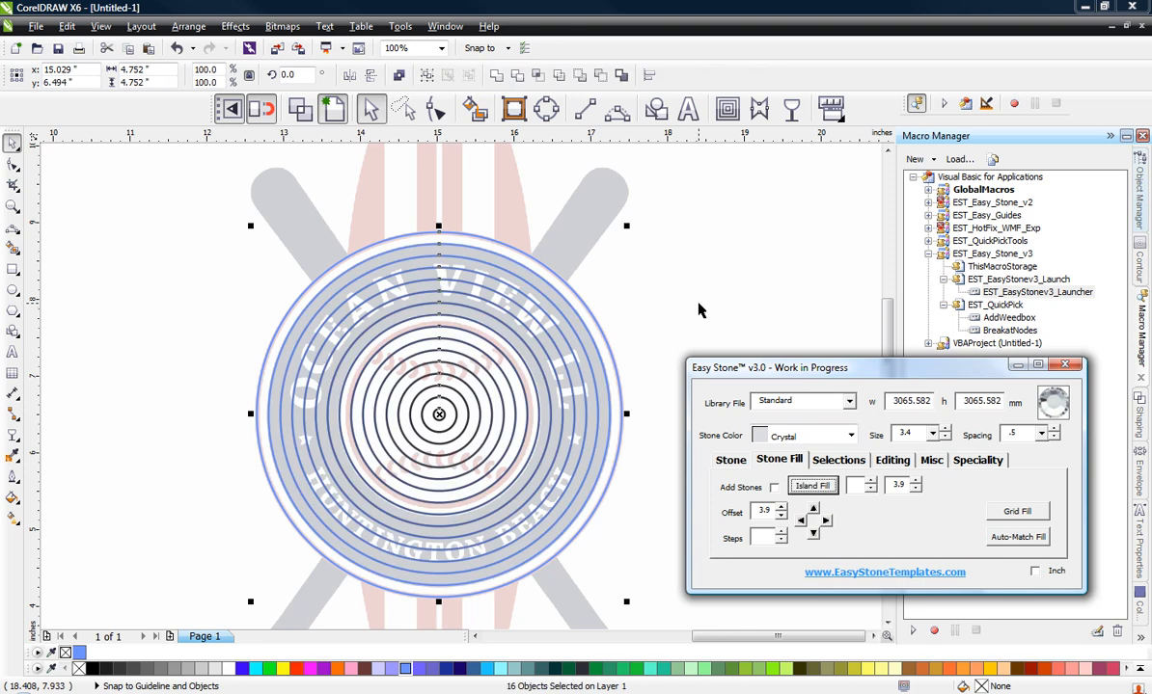
Step: Delete the eight innermost offset circles, clearing the baseball area inside the lettered ring
left_click(652, 287)
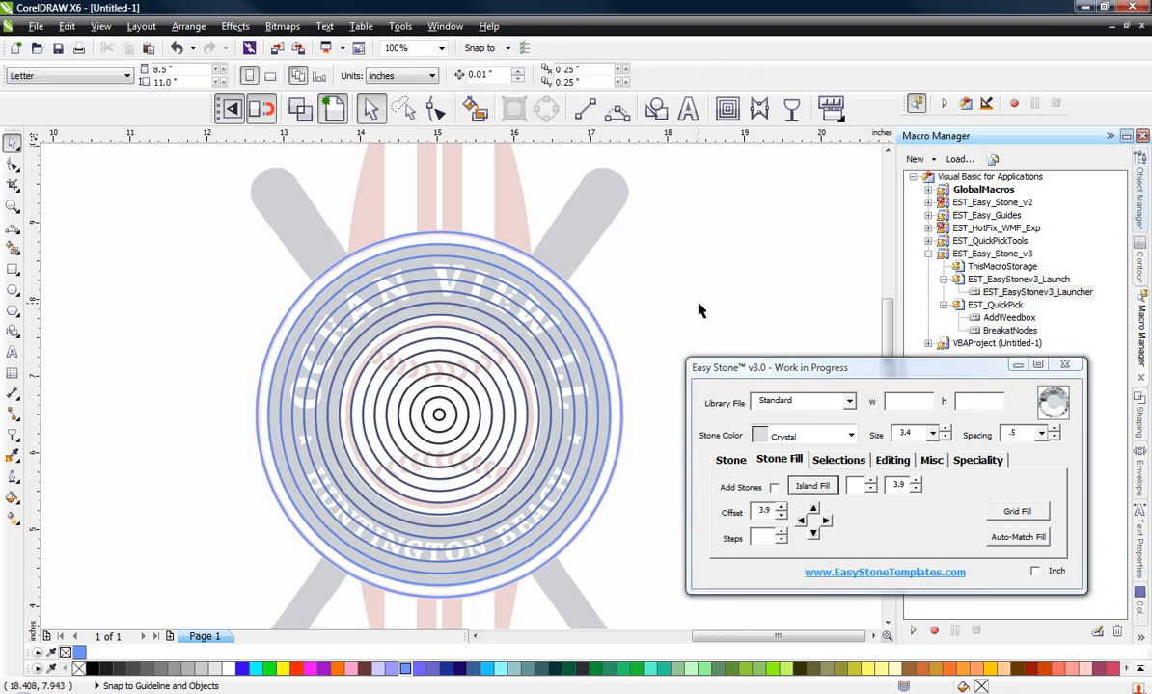
left_click(440, 416)
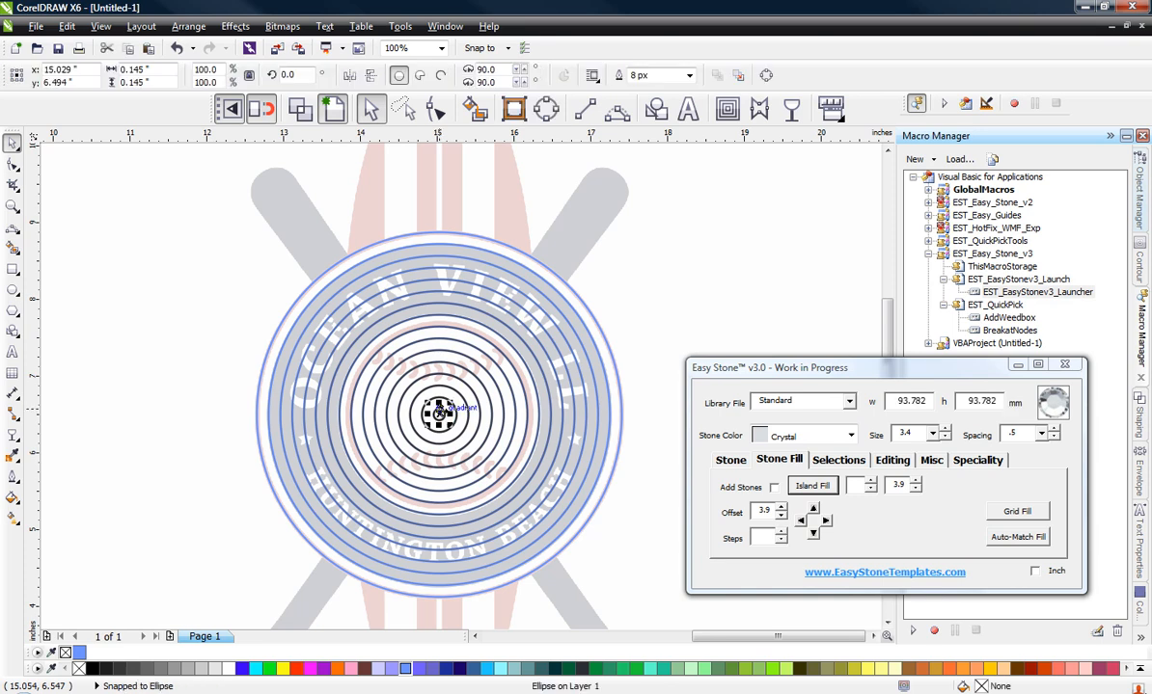
key("Delete")
left_click(441, 413)
key("Delete")
left_click(433, 412)
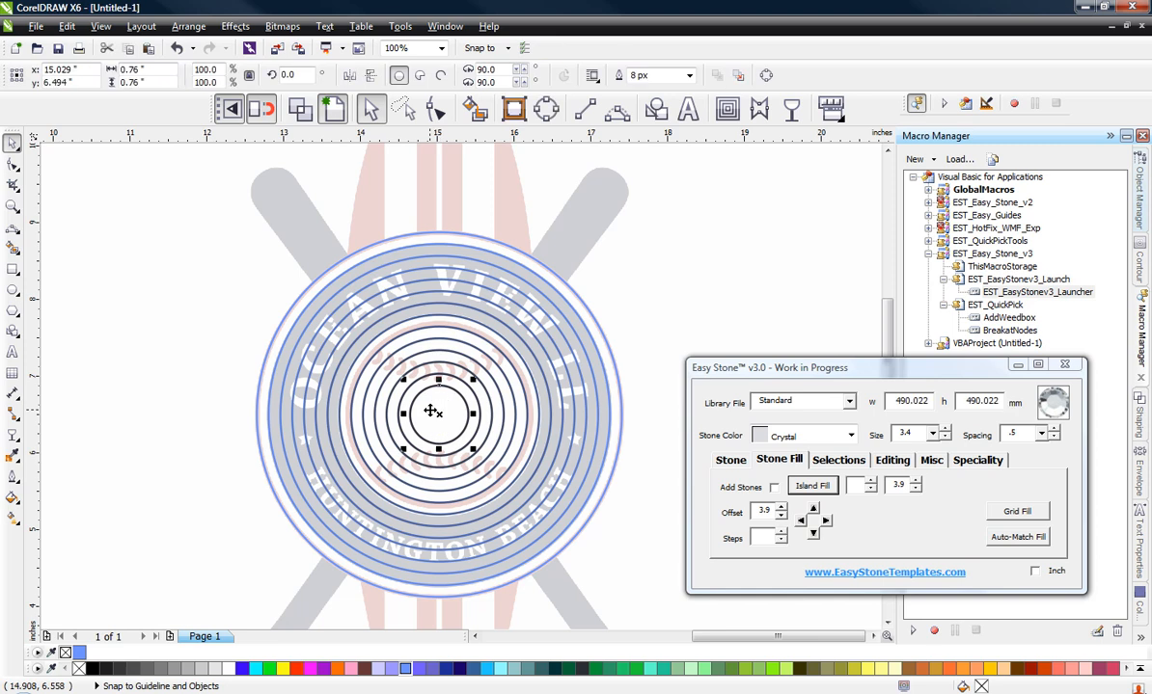
key("Delete")
left_click(420, 415)
key("Delete")
left_click(420, 415)
key("Delete")
left_click(420, 414)
key("Delete")
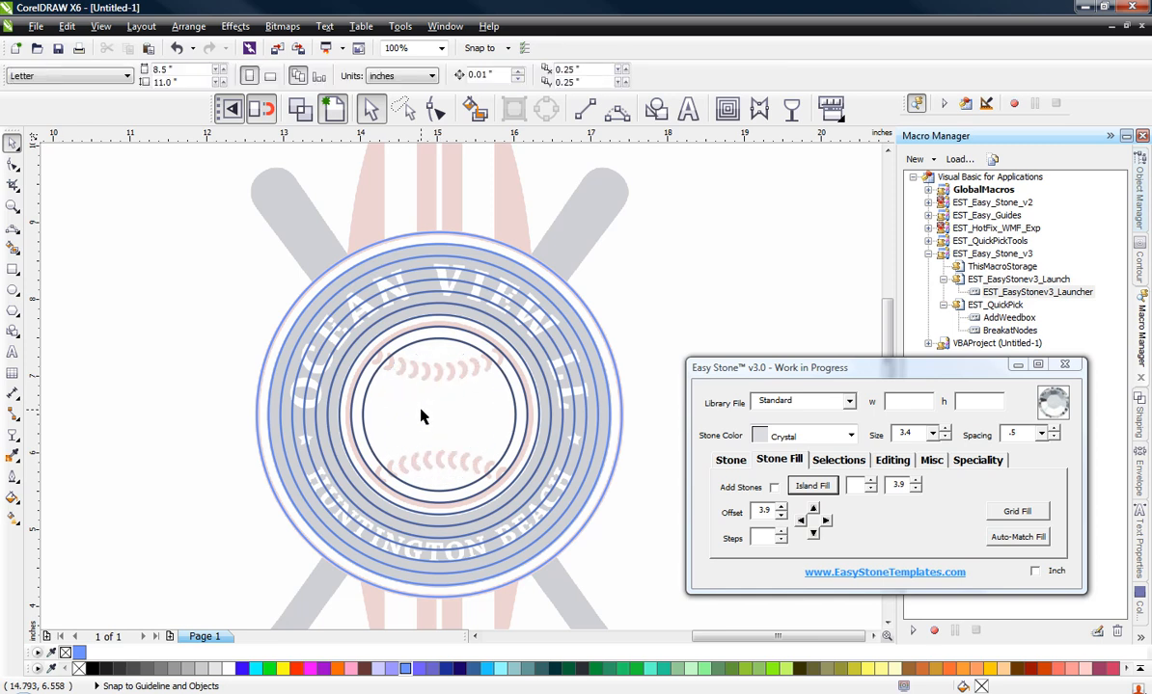
left_click(422, 412)
key("Delete")
left_click(421, 410)
key("Delete")
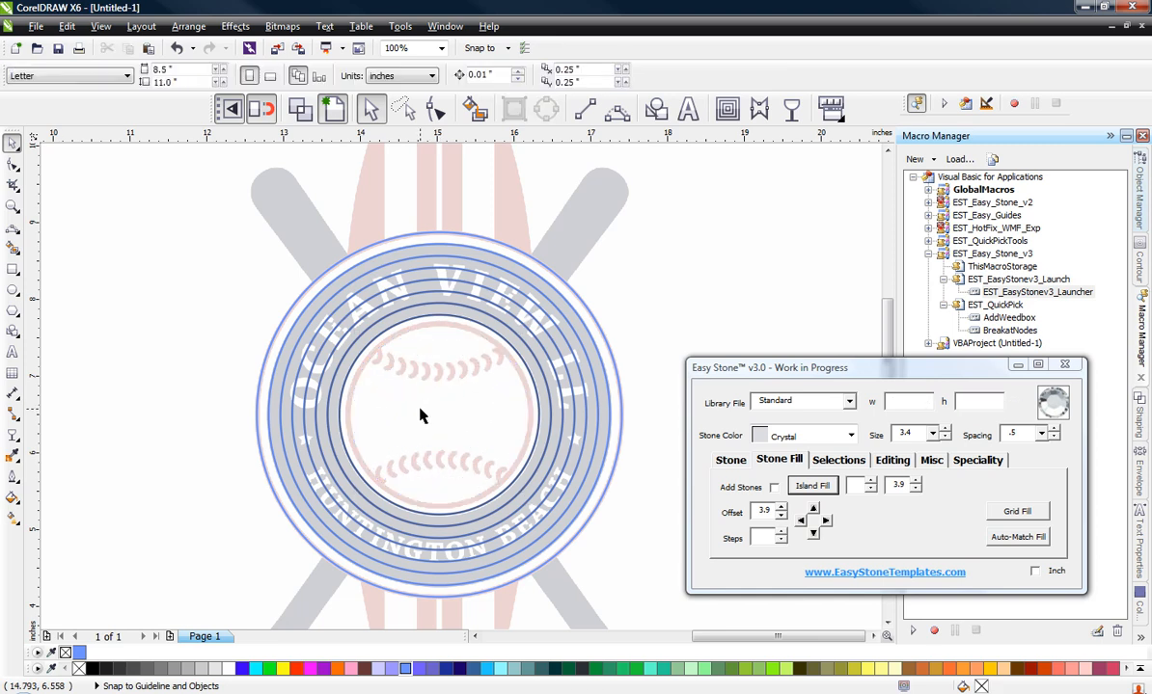
Step: Undo the last circle deletion to restore the offset circle along the baseball's red outline
scroll(360, 367, "up", 2)
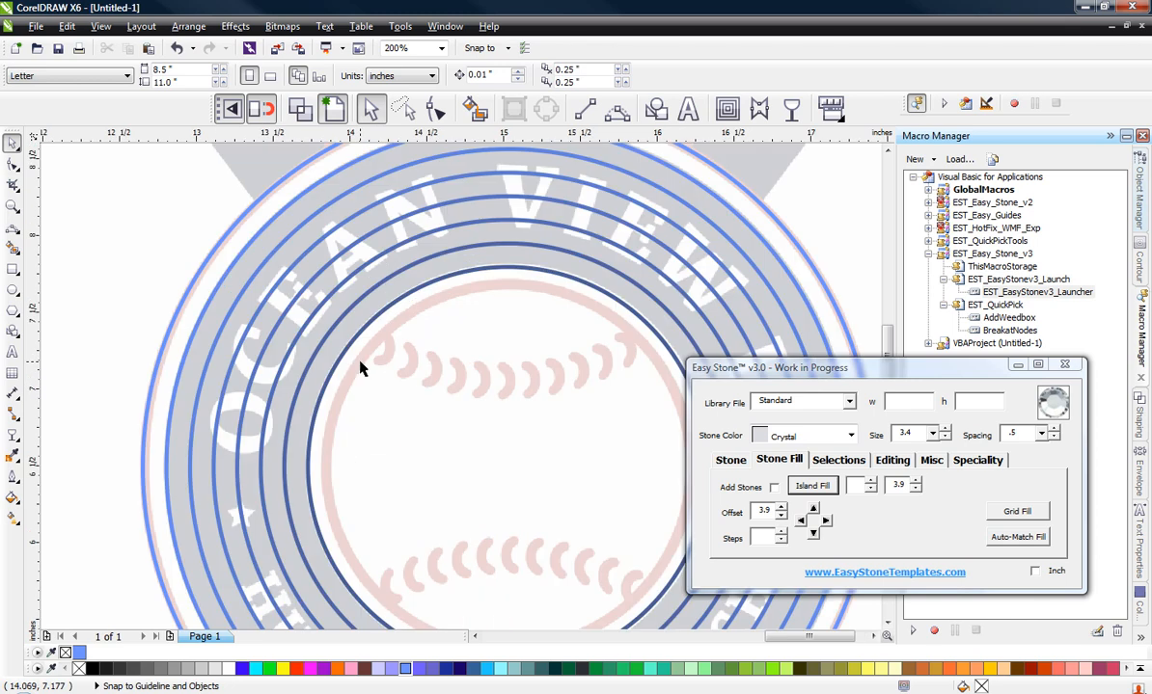
left_click(360, 368)
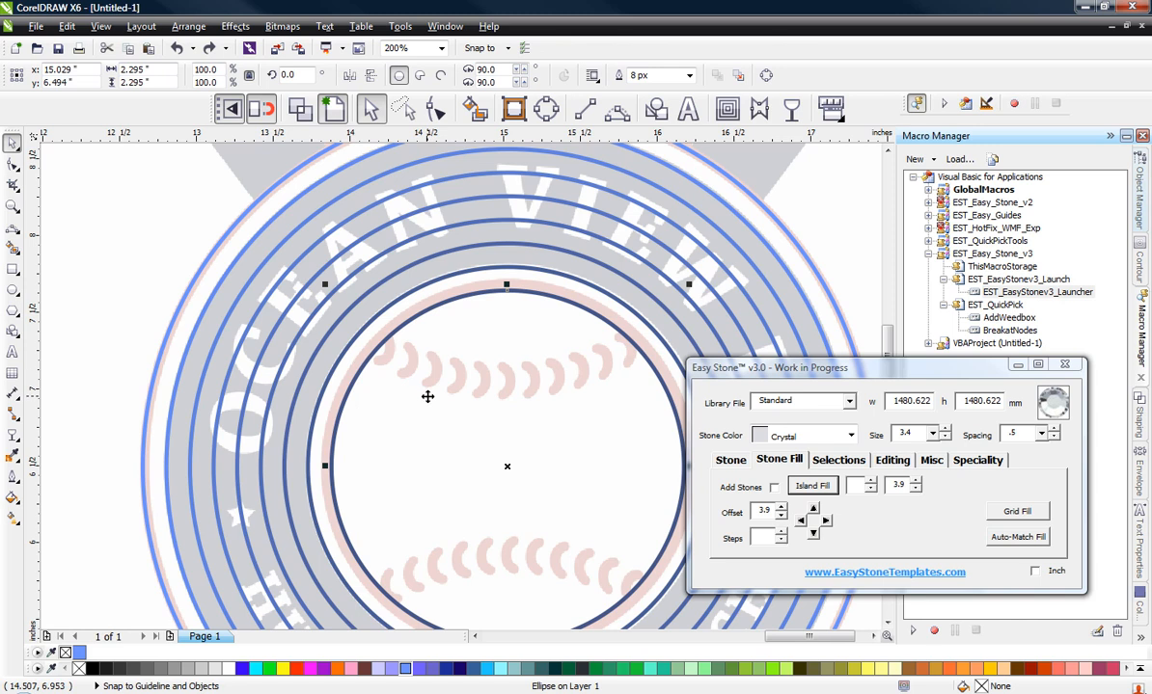
left_click(99, 309)
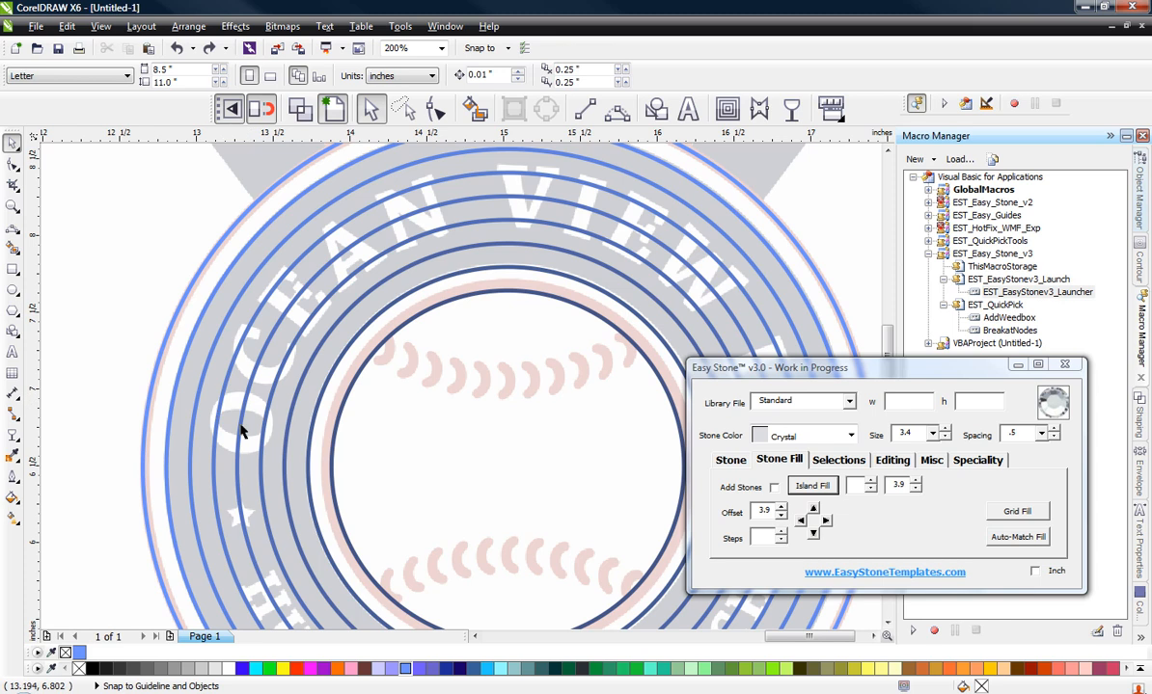
Step: Add Light Siam stones of size 3.4 along the innermost circle, on the baseball's red outline
left_click(364, 335)
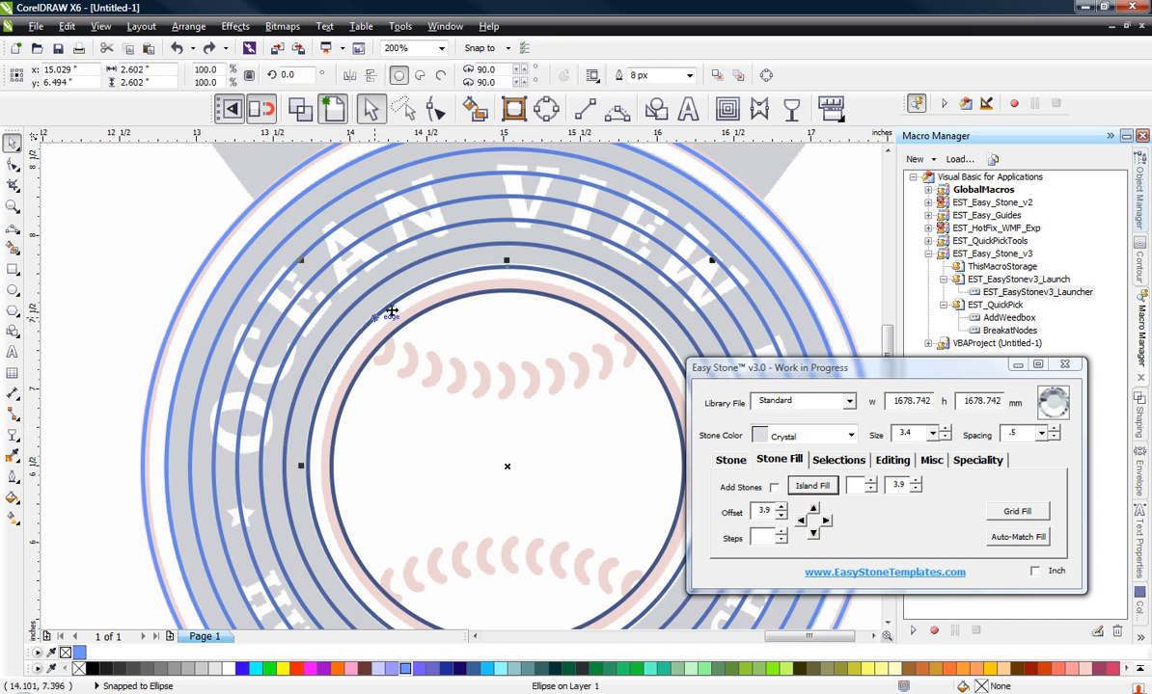
left_click_drag(497, 270, 488, 295)
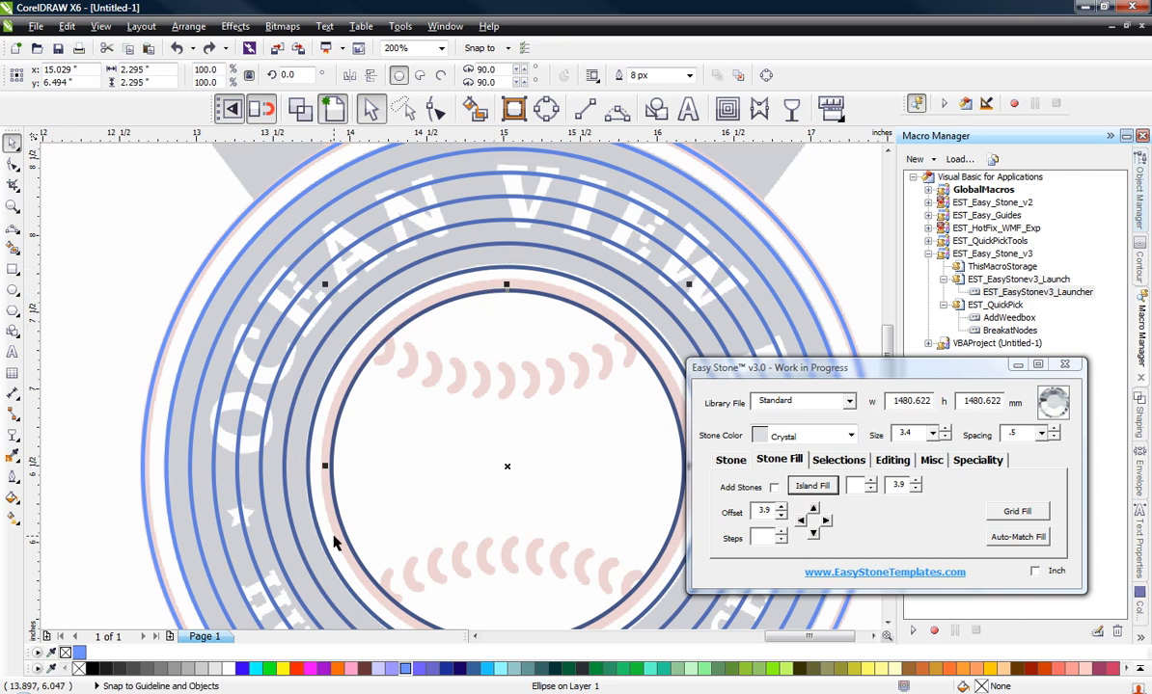
scroll(464, 451, "down", 1)
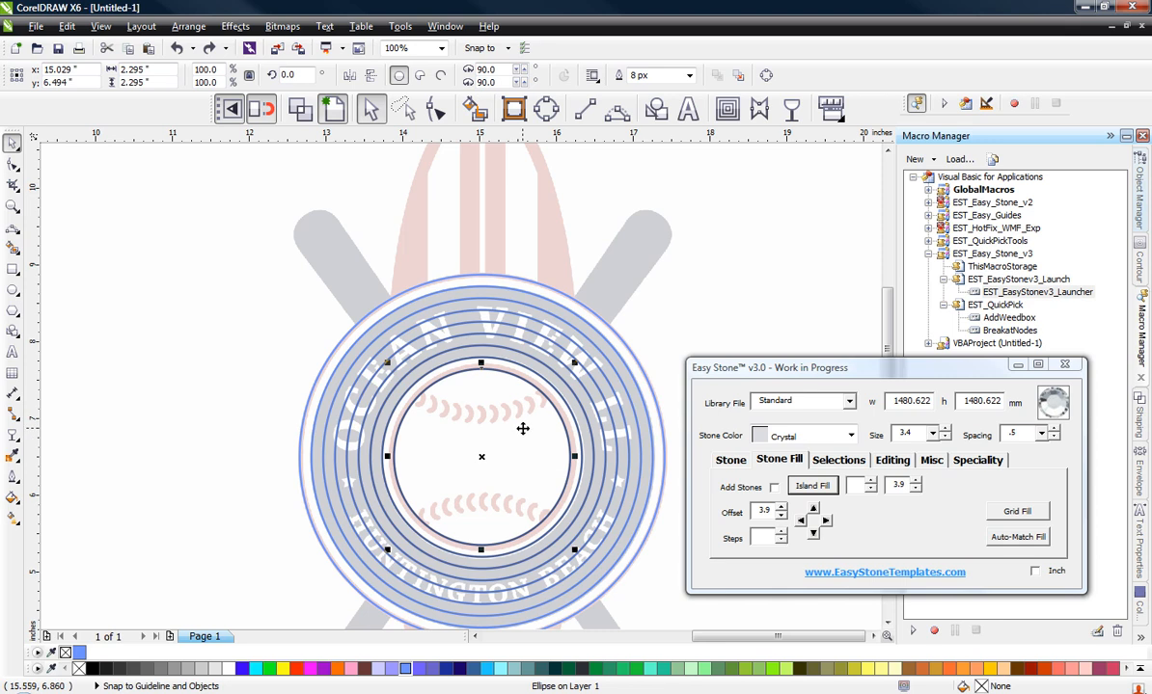
scroll(453, 388, "up", 1)
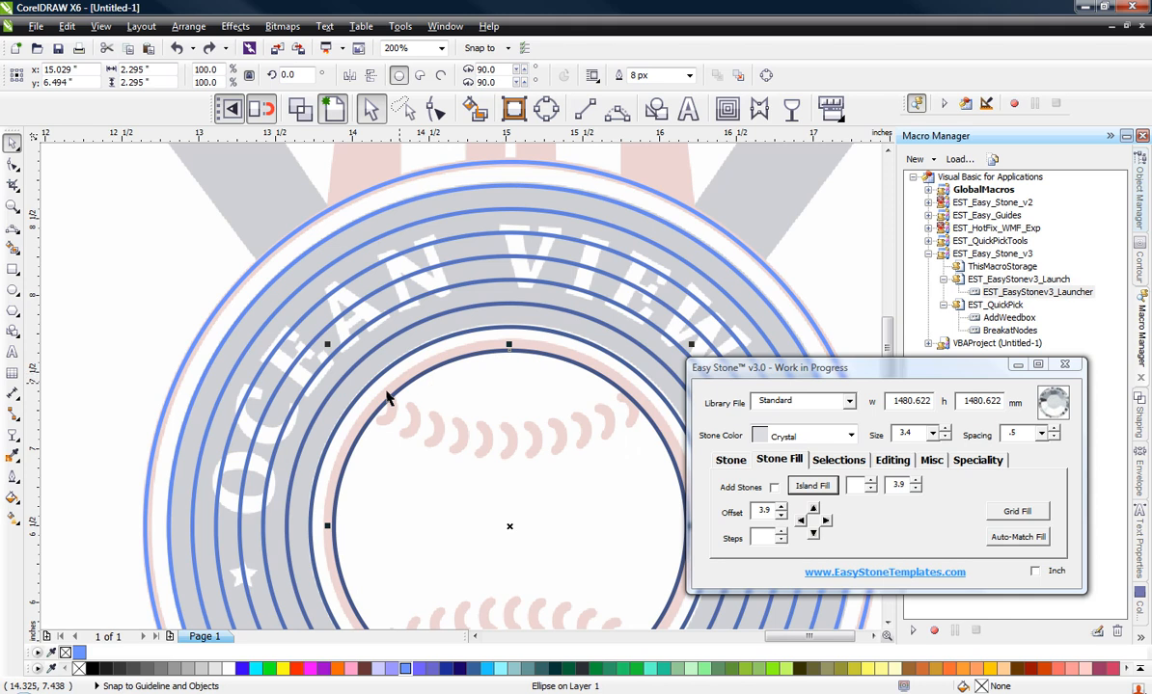
scroll(525, 358, "down", 1)
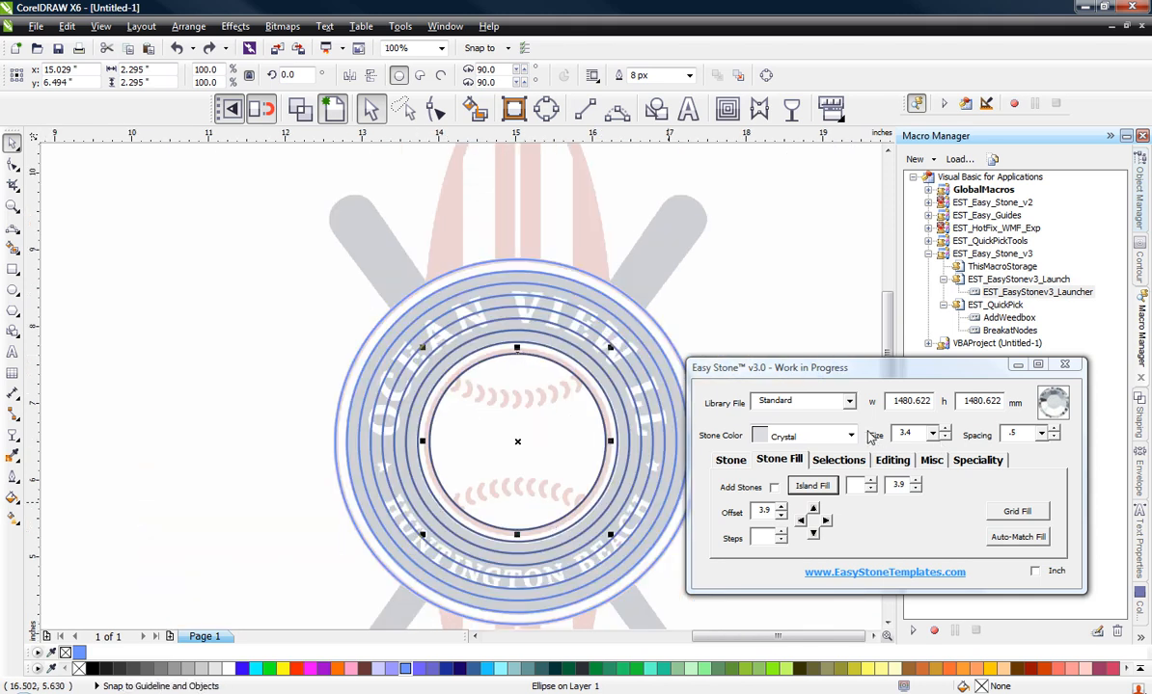
left_click(800, 435)
scroll(823, 496, "down", 2)
scroll(822, 496, "down", 1)
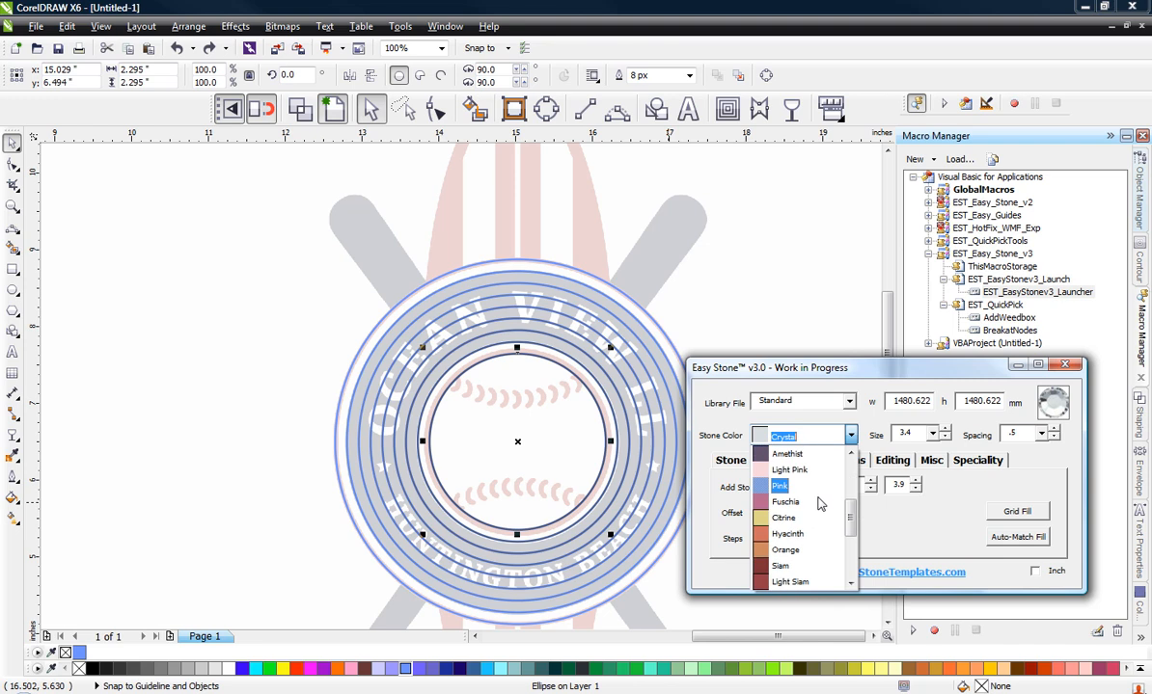
left_click(789, 577)
left_click(730, 462)
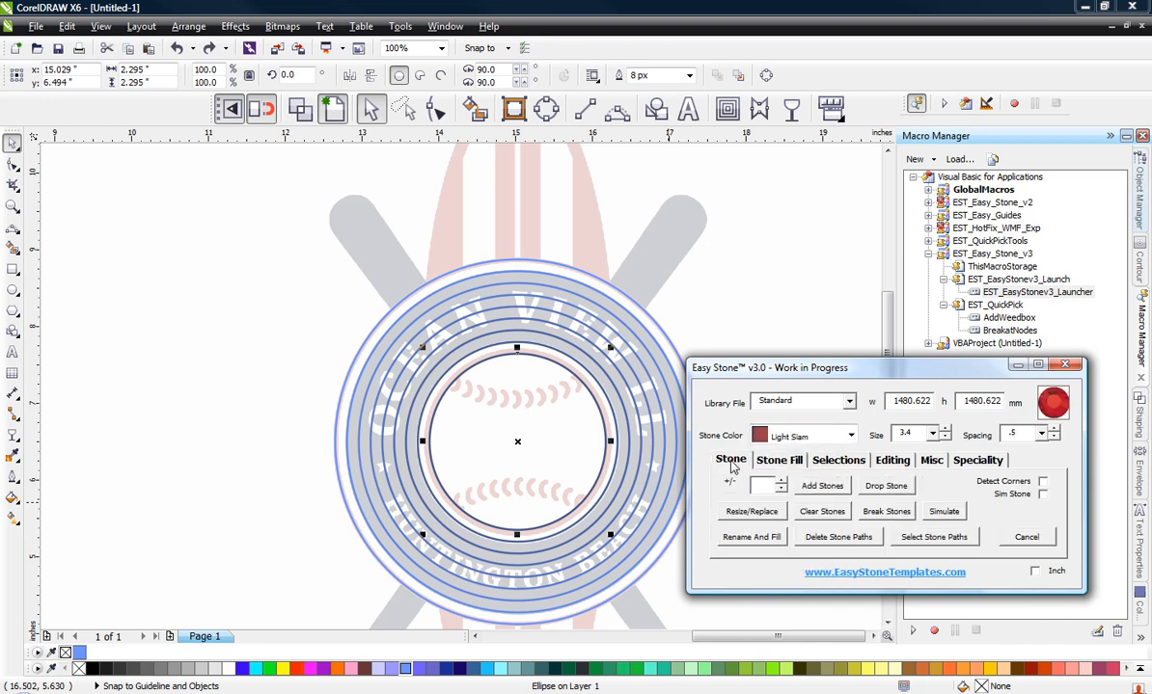
left_click(820, 486)
Step: Add Crystal stones to the circle just outside the innermost red stone ring
scroll(436, 377, "up", 2)
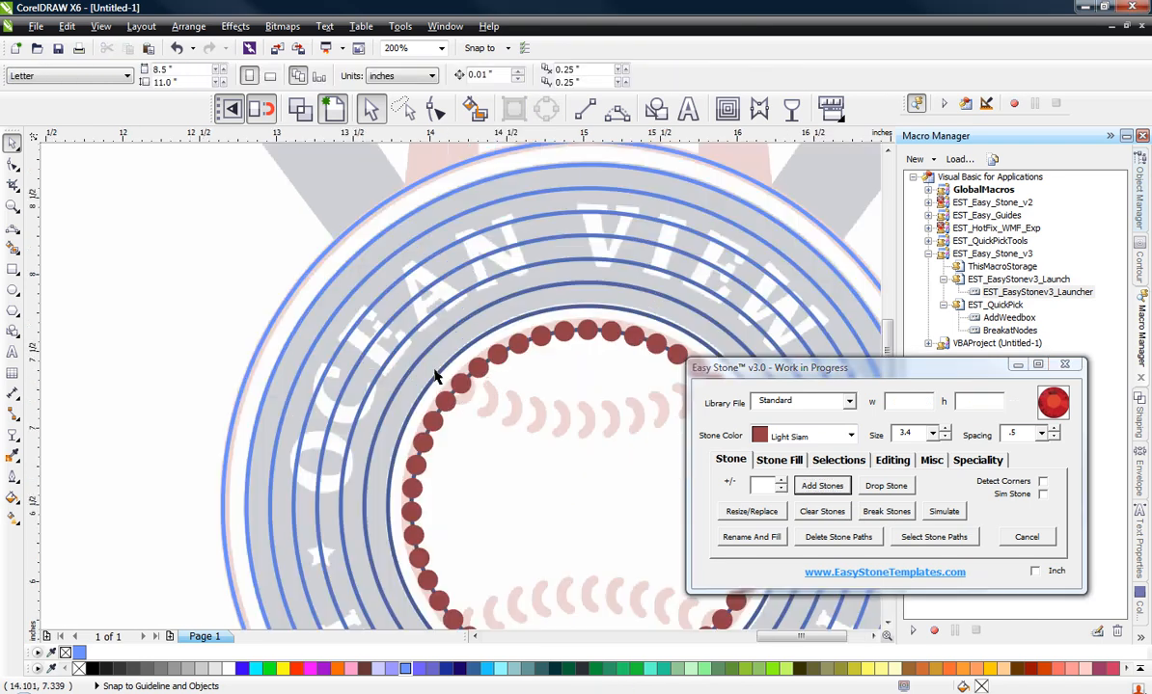
left_click(439, 376)
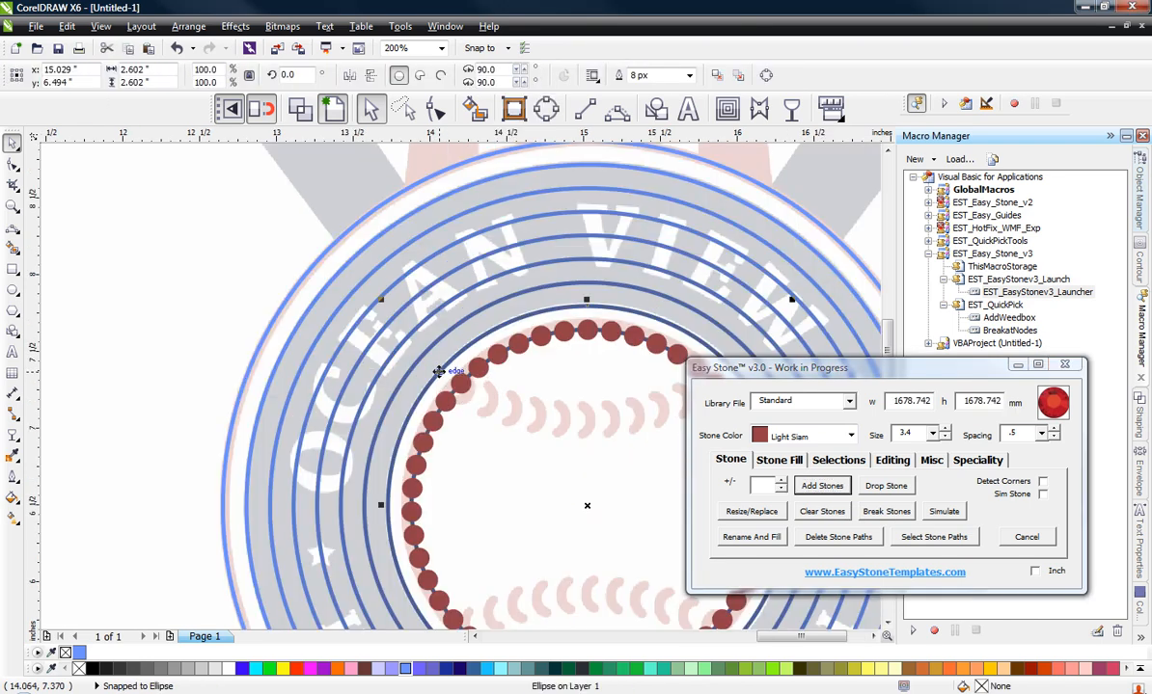
left_click(801, 436)
scroll(818, 482, "up", 2)
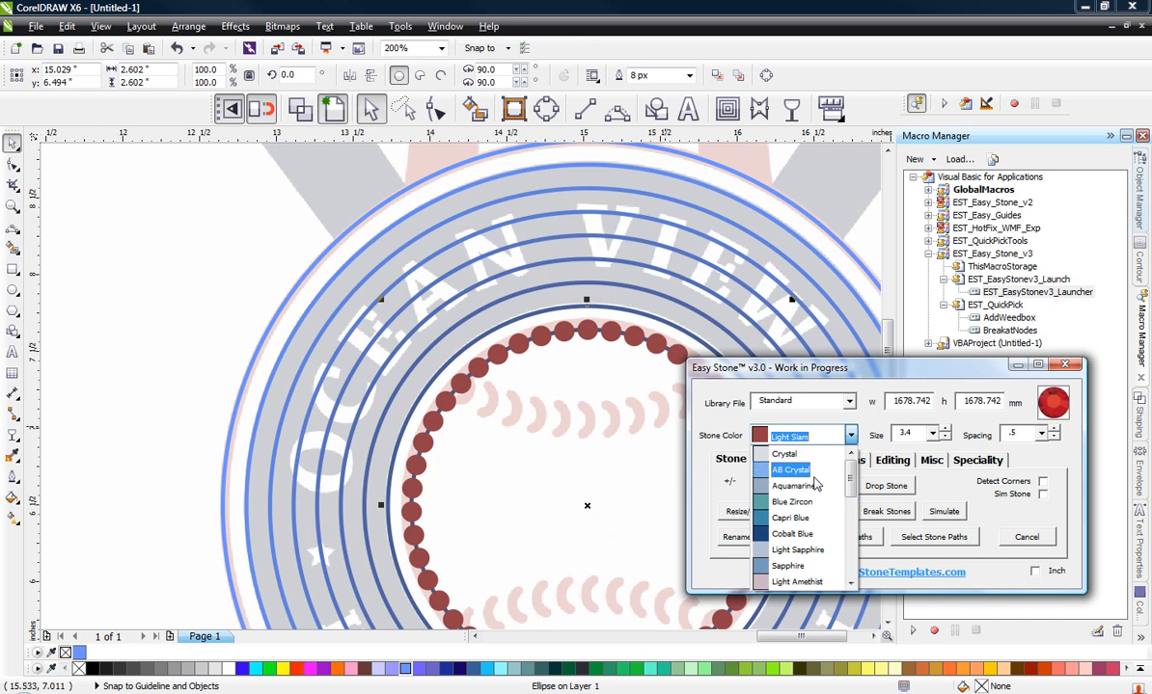
left_click(799, 456)
left_click(833, 490)
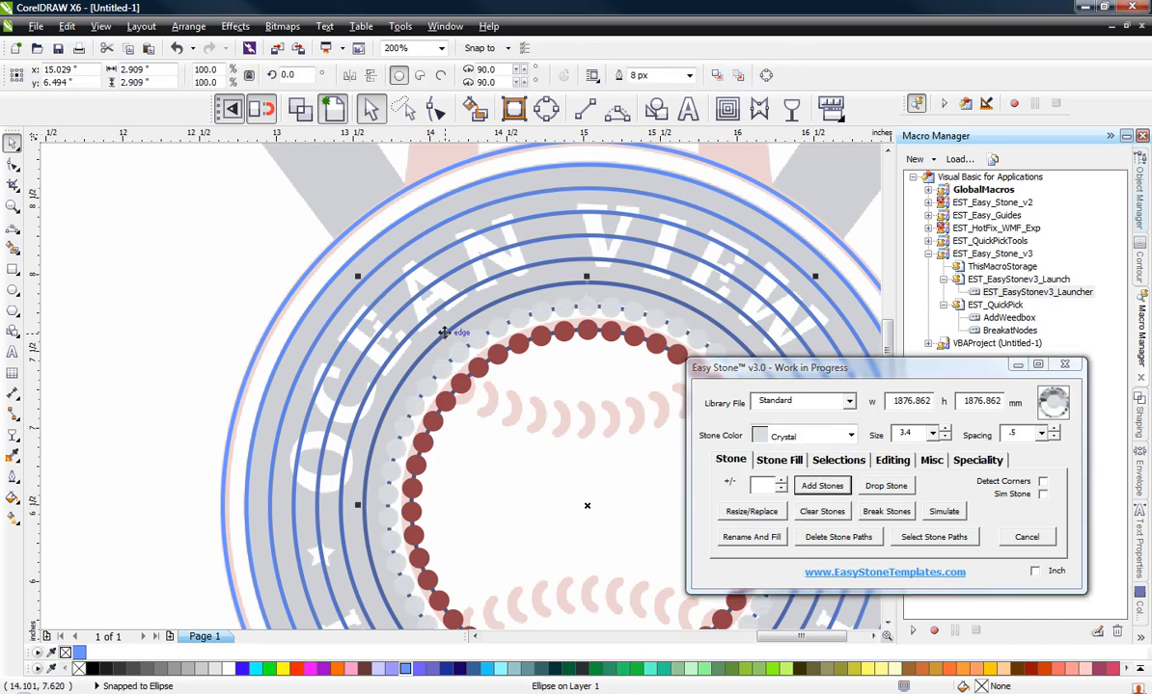
Step: Add Light Siam stones to the outermost circle of the badge
left_click(190, 265)
left_click(292, 292)
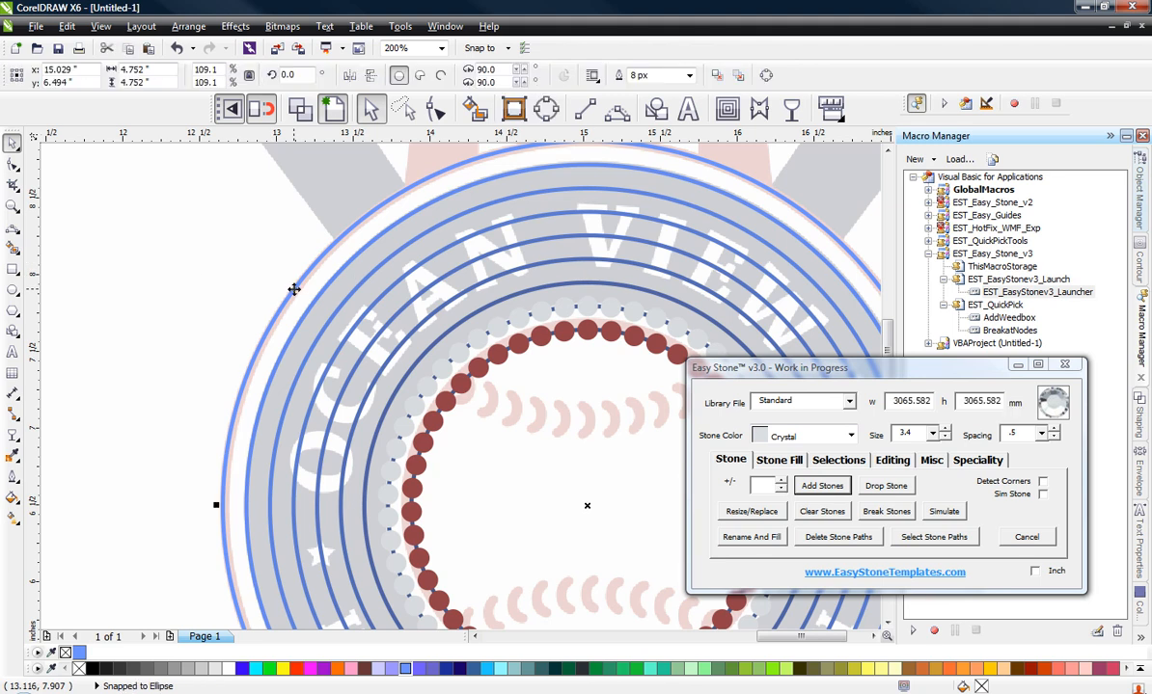
left_click(851, 436)
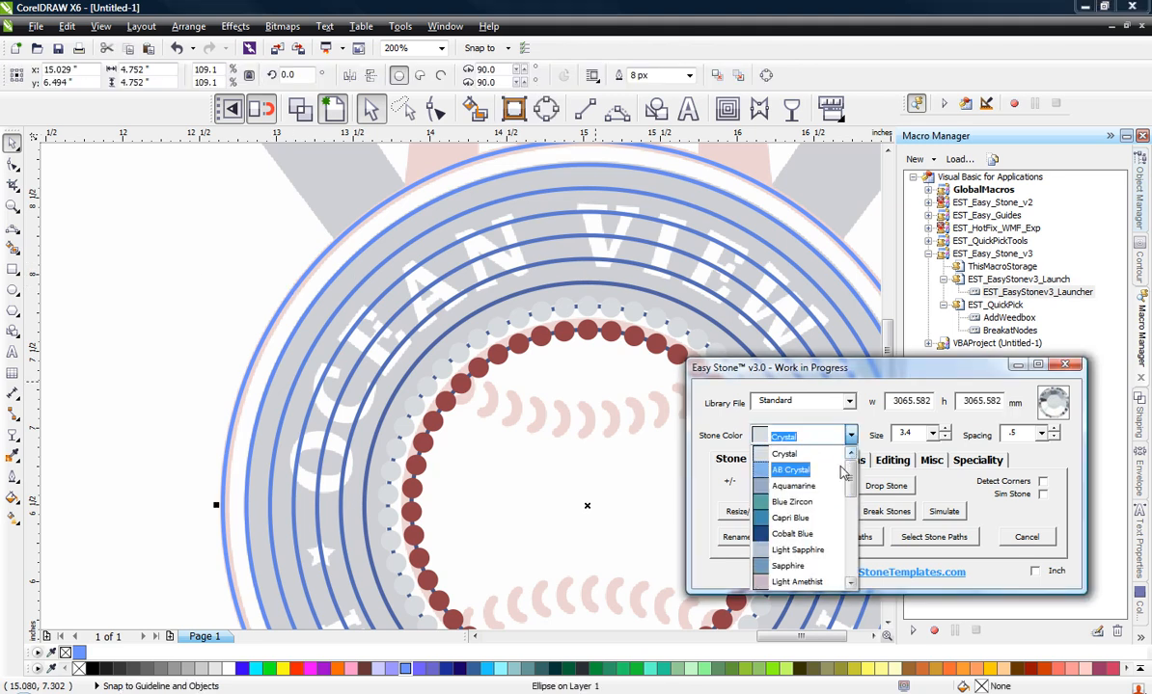
scroll(777, 501, "down", 4)
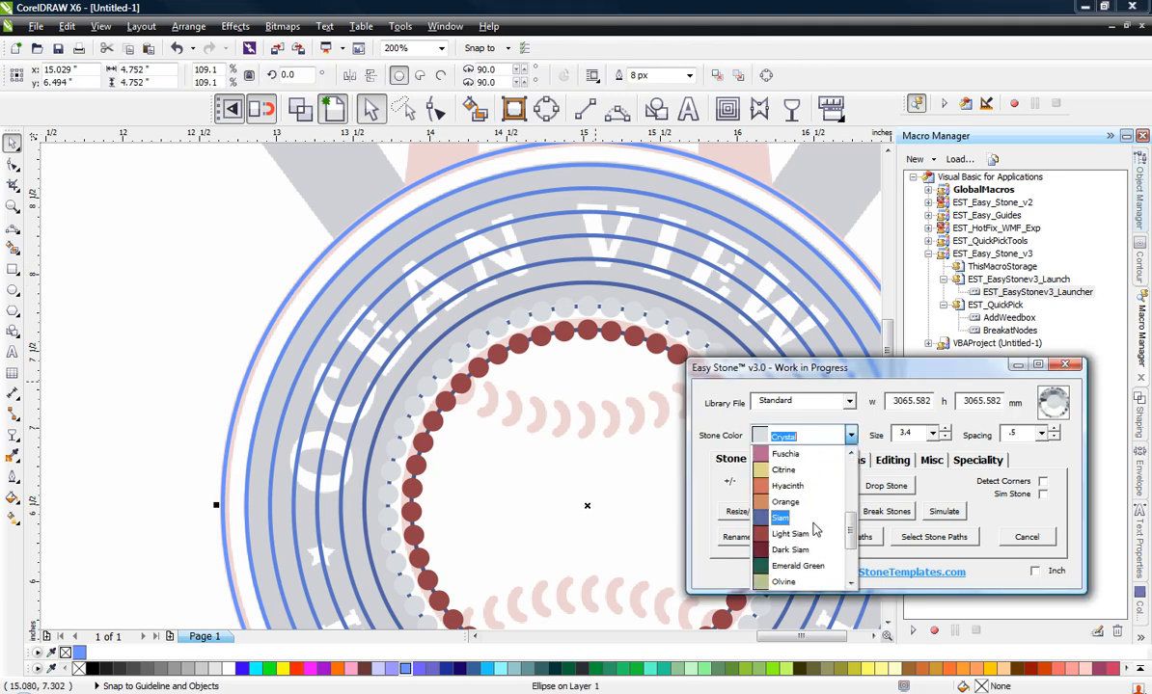
left_click(791, 535)
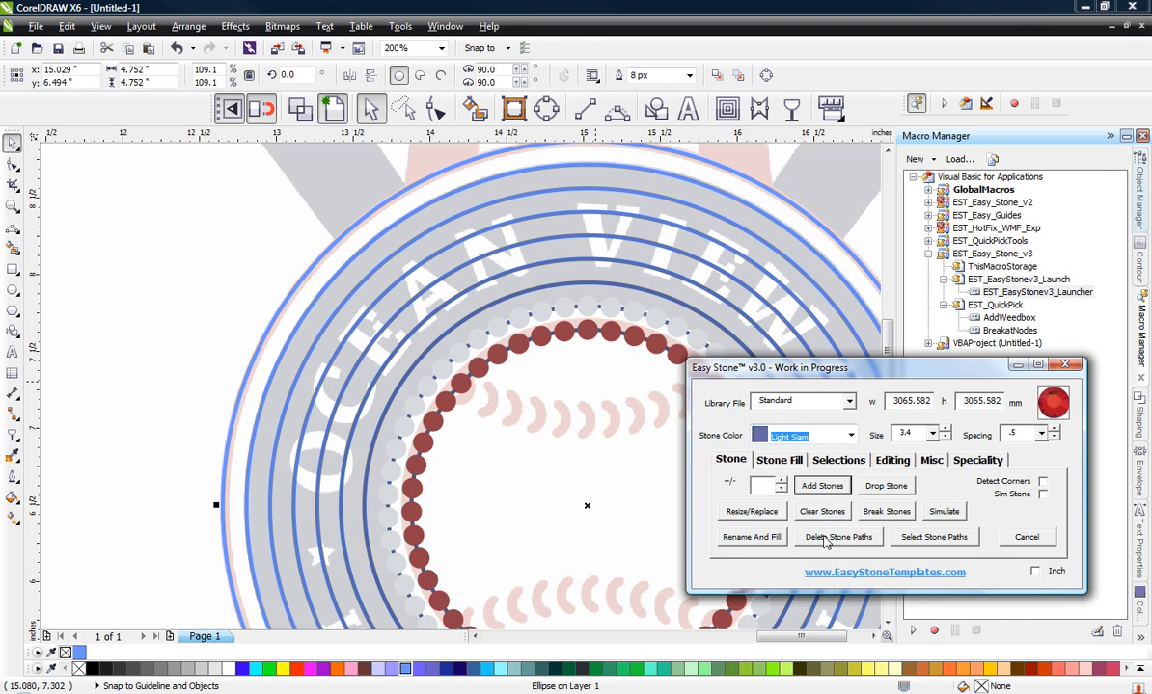
left_click(810, 486)
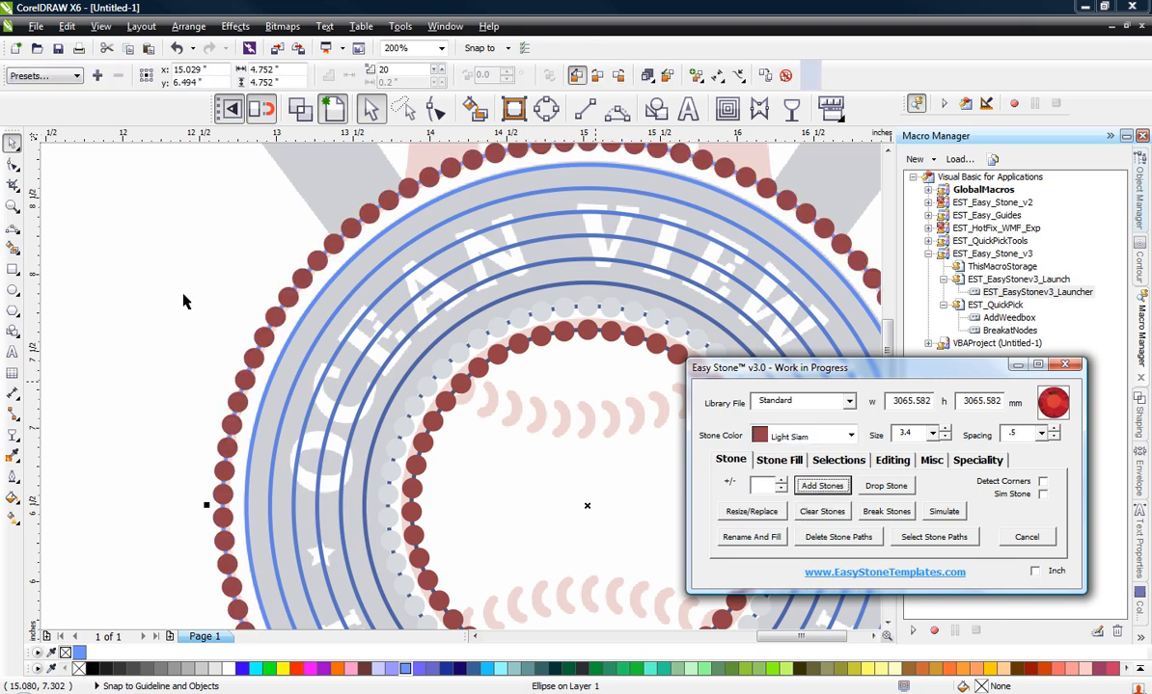
Step: Add Crystal stones to the circle just inside the outermost red stone ring
left_click(115, 278)
scroll(277, 349, "up", 2)
left_click(328, 353)
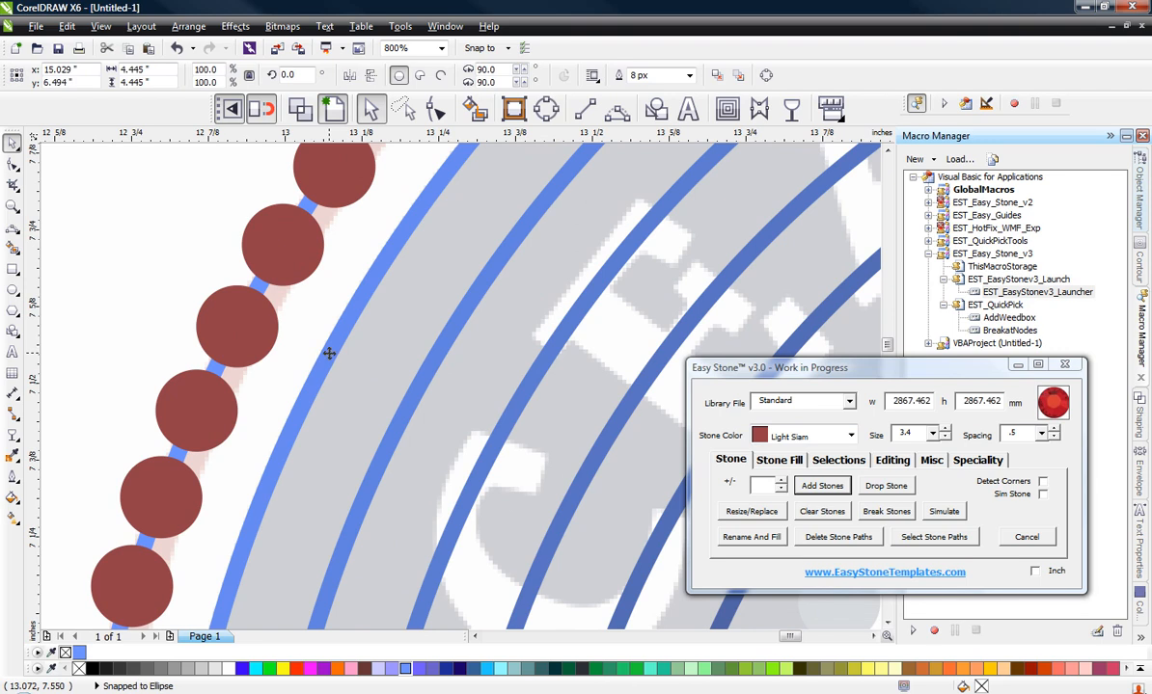
mouse_move(328, 353)
left_mouse_down()
mouse_move(378, 411)
mouse_move(310, 363)
left_mouse_up()
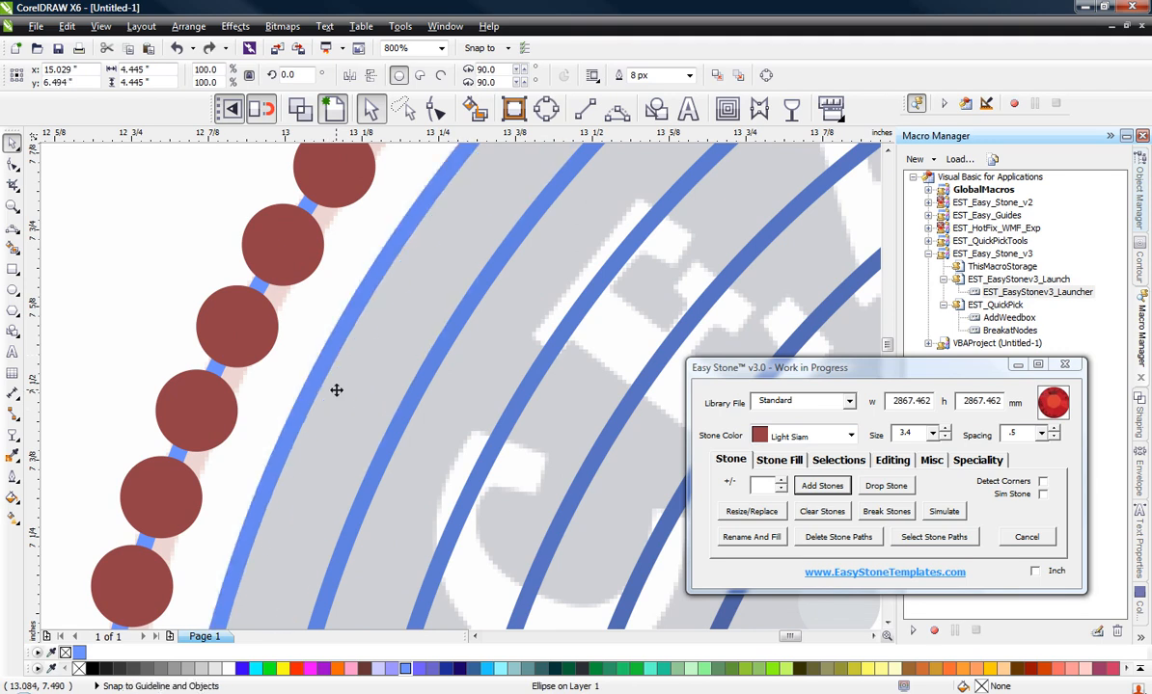
left_click(850, 435)
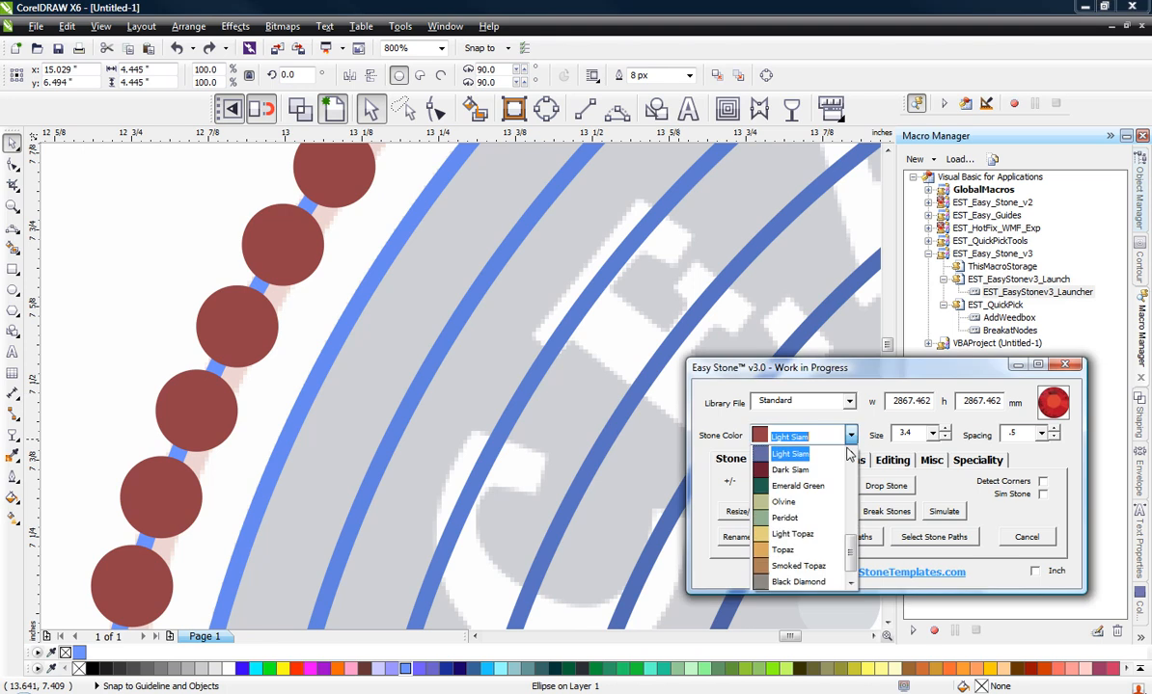
scroll(811, 502, "up", 6)
left_click(785, 454)
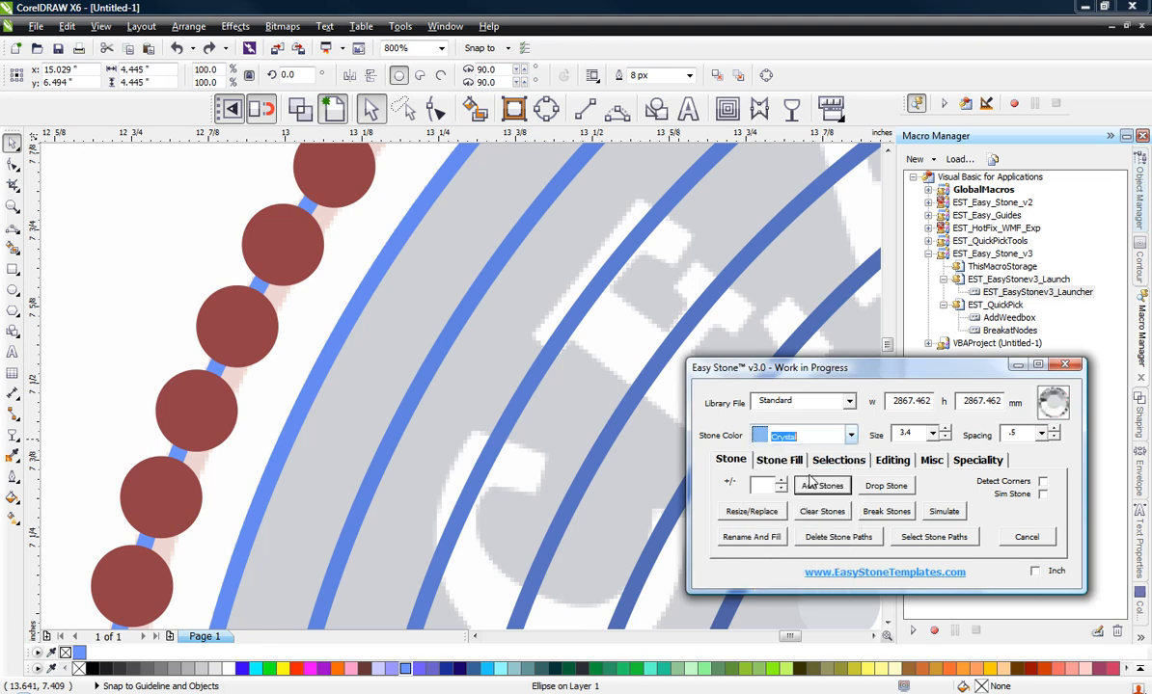
left_click(821, 485)
Step: Select the five remaining offset circles between the two Crystal rings and add Cobalt Blue stones to all of them
left_click(429, 382)
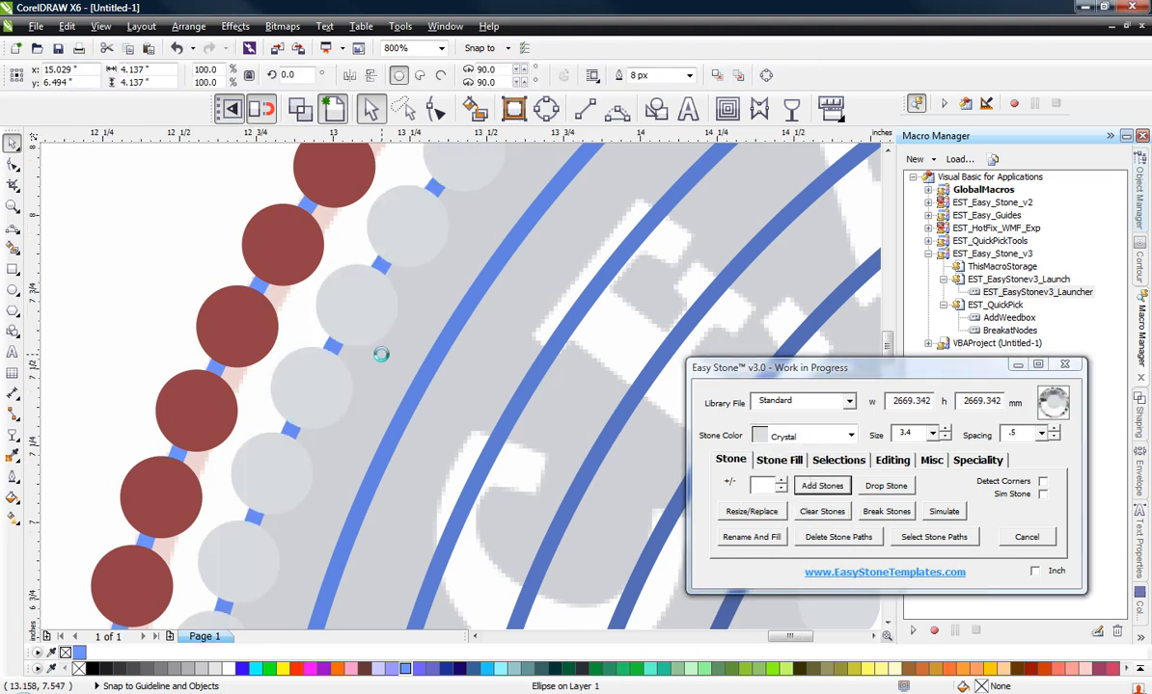
scroll(426, 375, "down", 1)
scroll(450, 378, "up", 1)
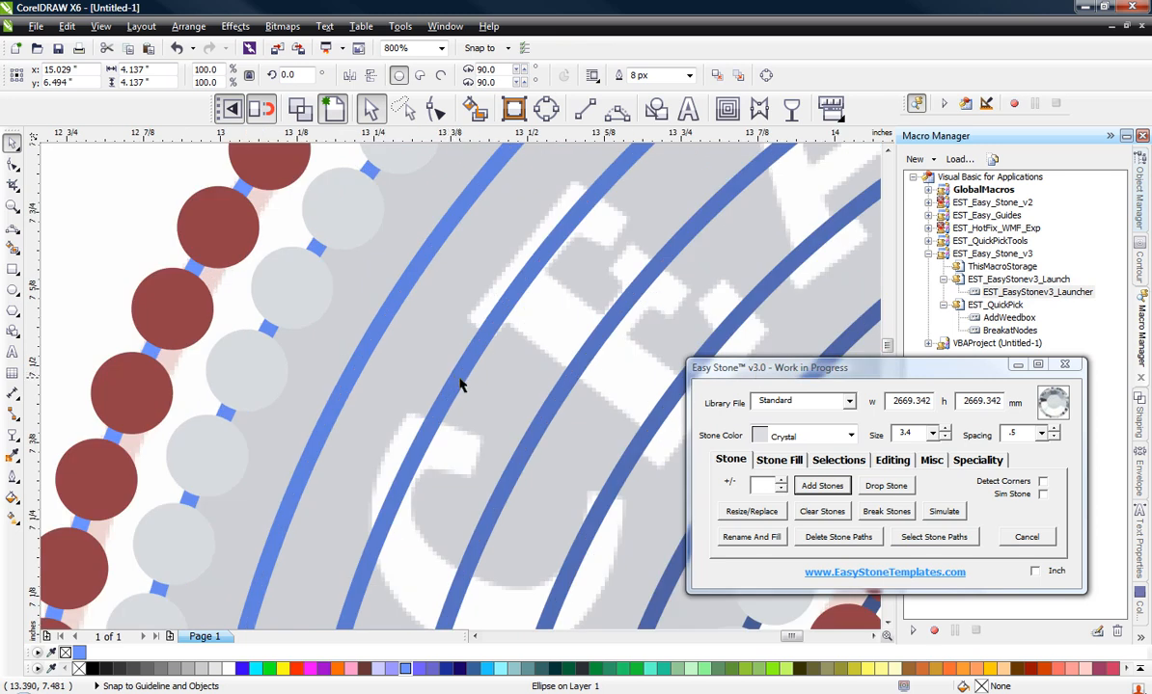
left_click(461, 376, "shift")
left_click(554, 405, "shift")
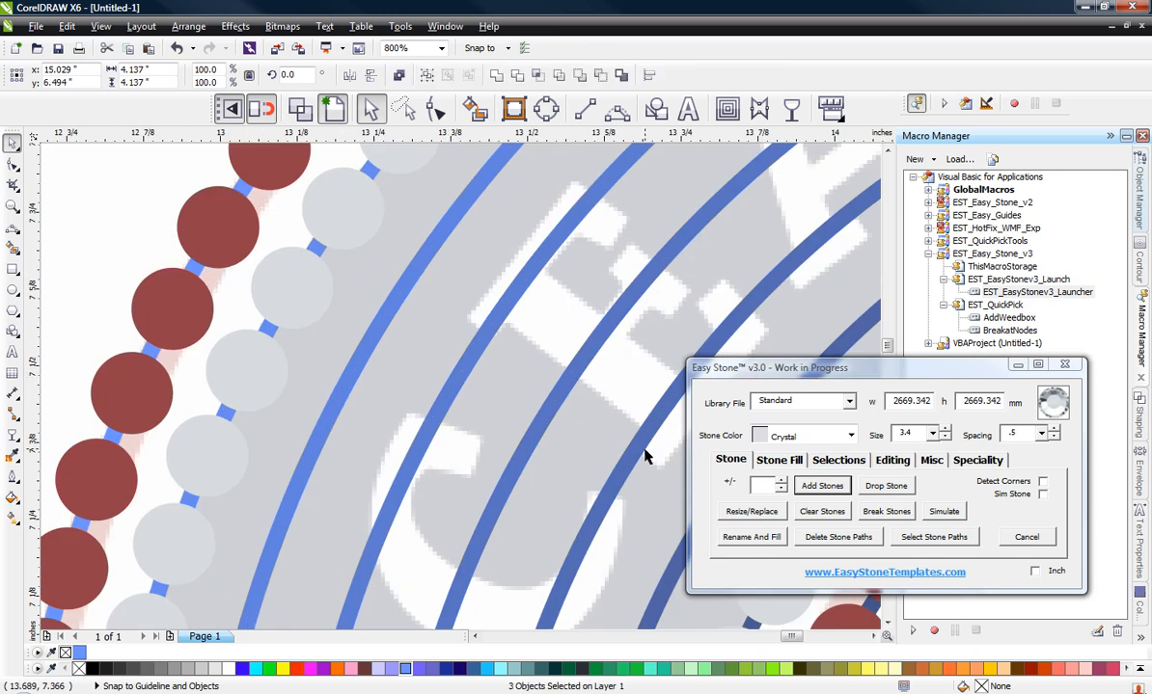
left_click(390, 345, "shift")
scroll(483, 384, "down", 1)
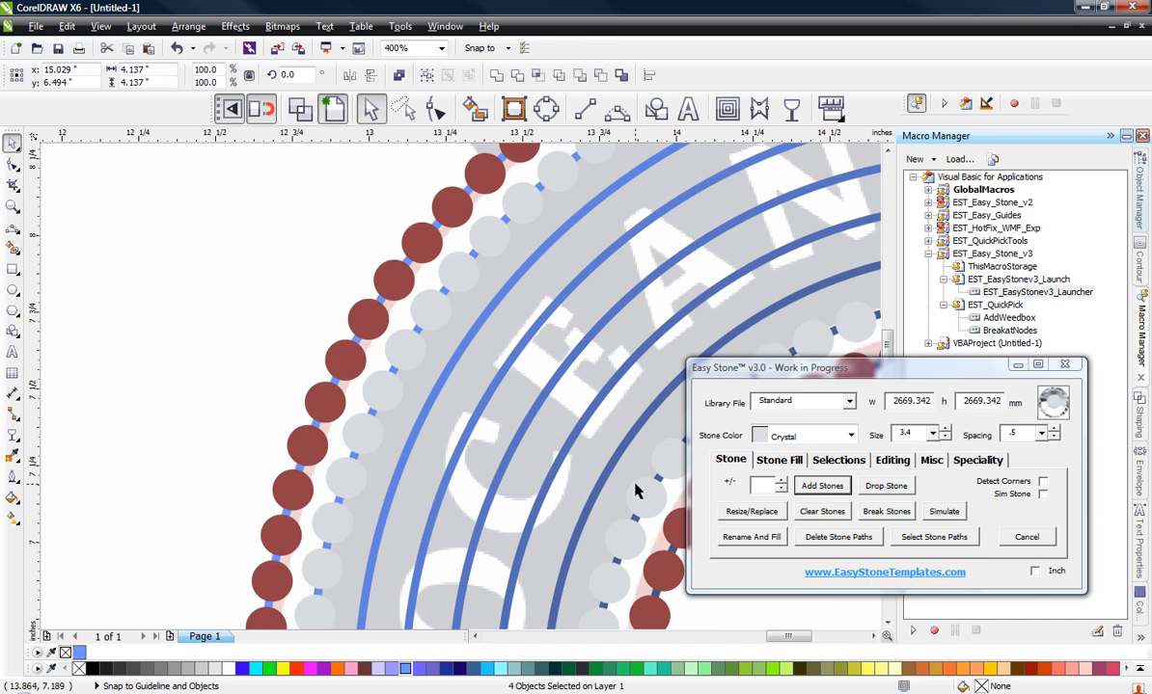
scroll(594, 457, "up", 1)
left_click(592, 451, "shift")
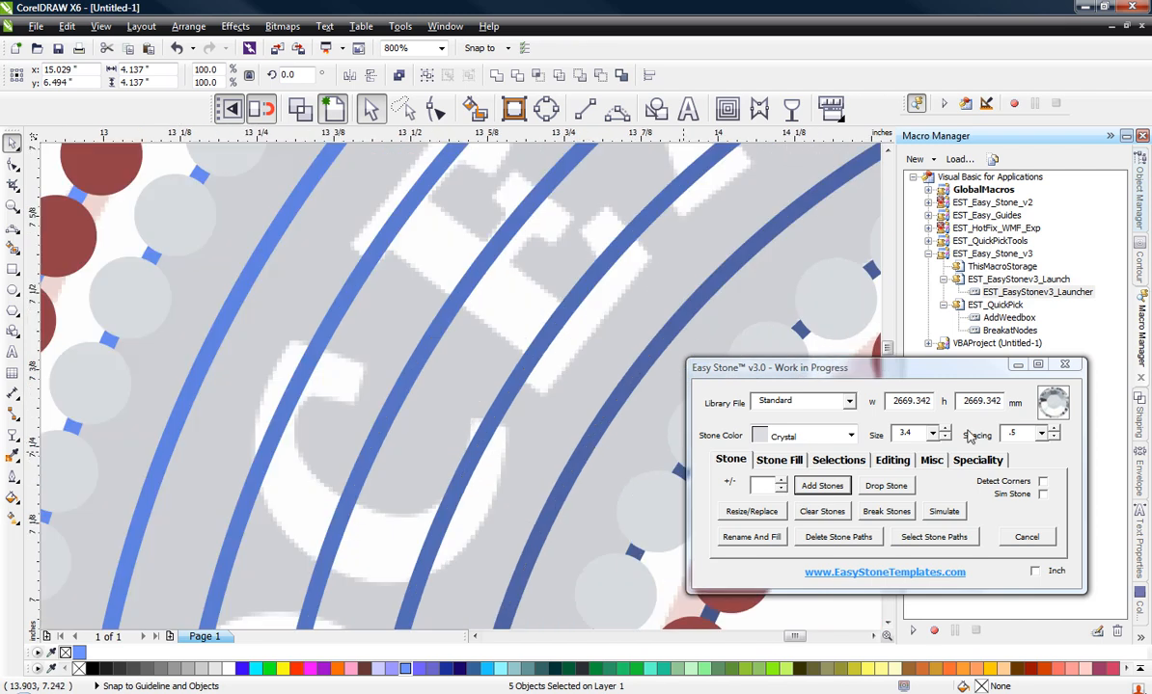
left_click(850, 435)
left_click(786, 526)
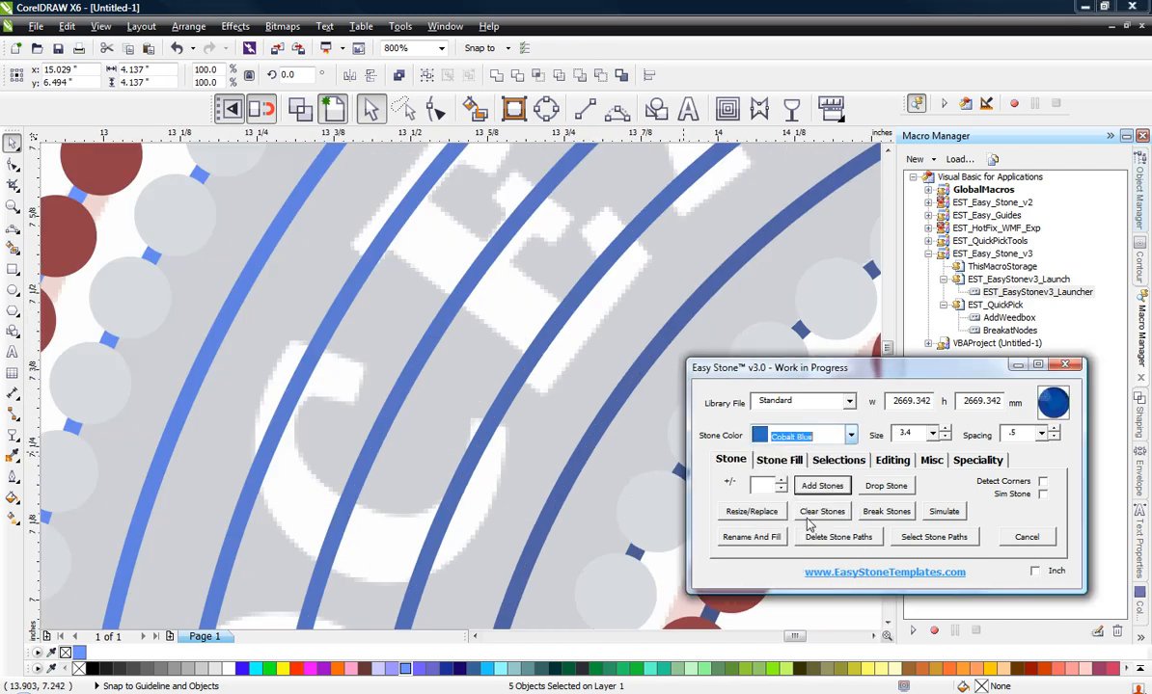
left_click(842, 489)
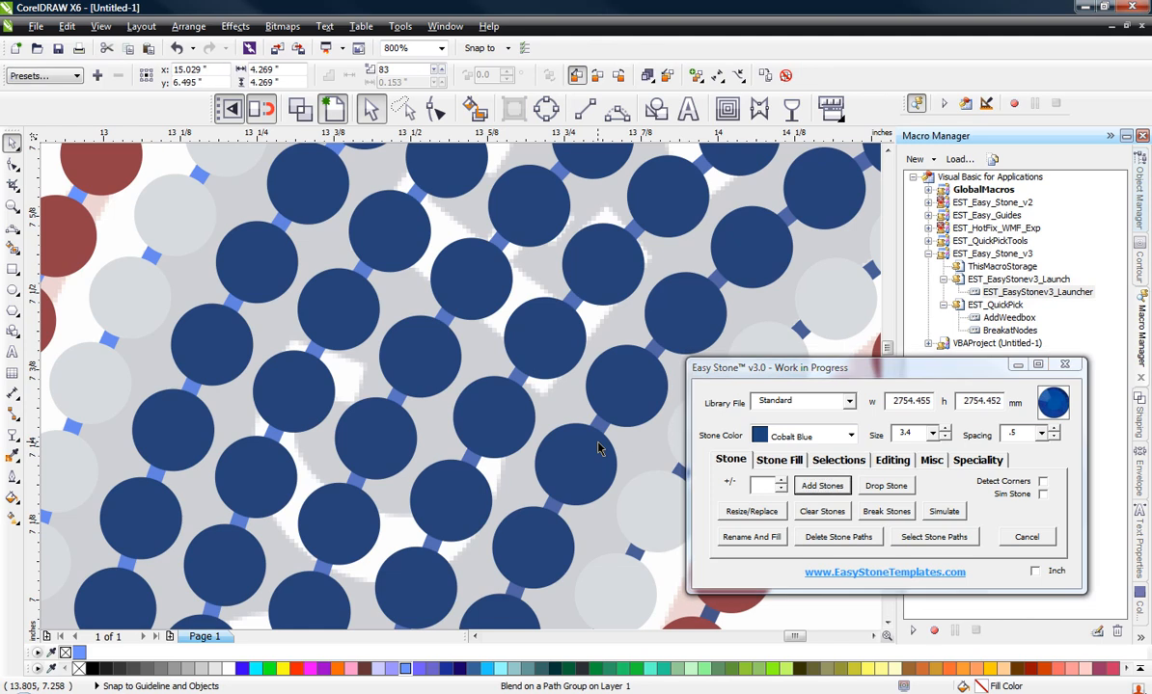
Step: Examine the badge's stone rings up close and against the whole logo
scroll(473, 376, "down", 3)
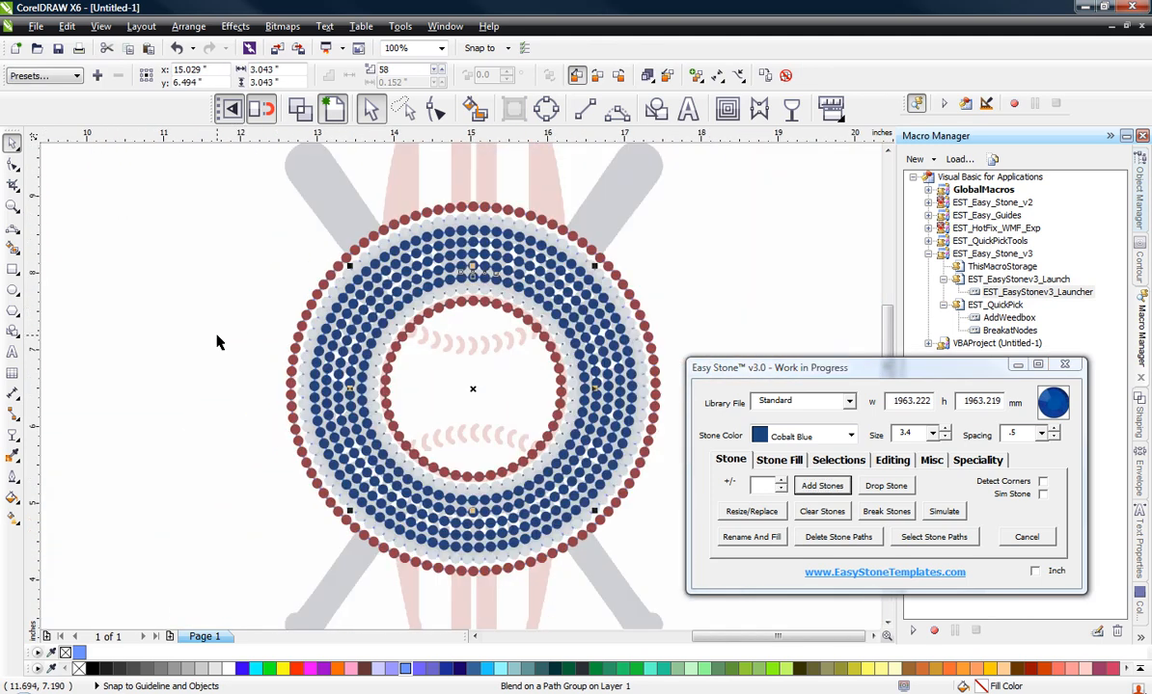
left_click(219, 340)
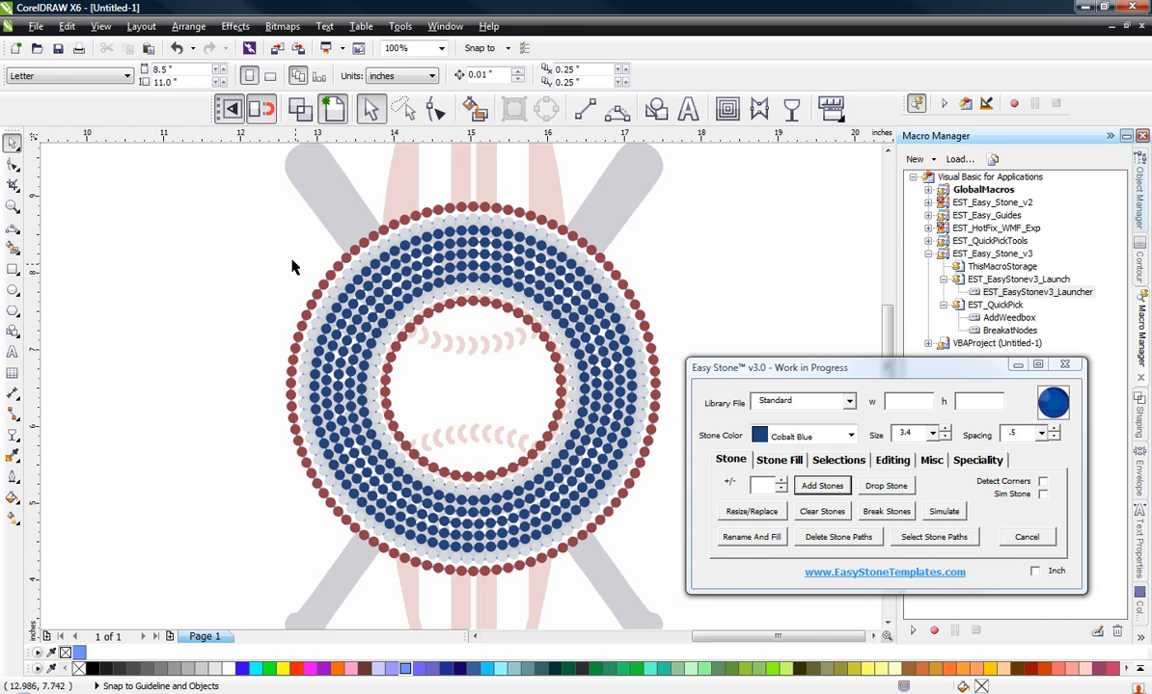
scroll(328, 282, "up", 4)
scroll(319, 336, "up", 2)
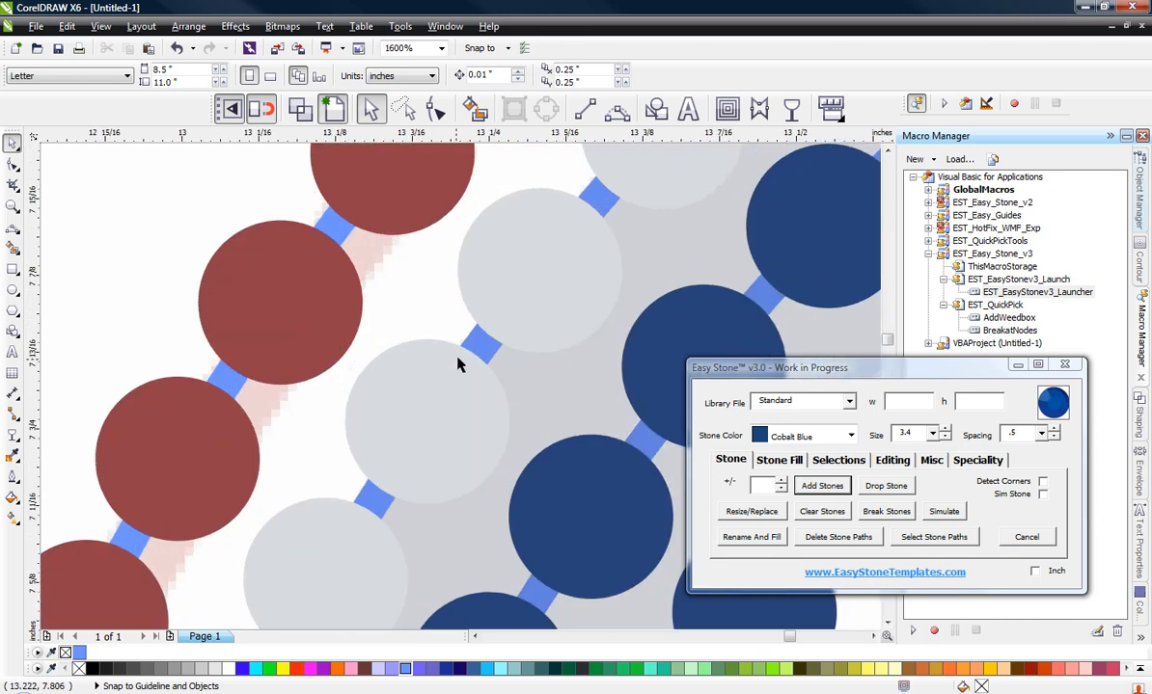
scroll(404, 263, "down", 6)
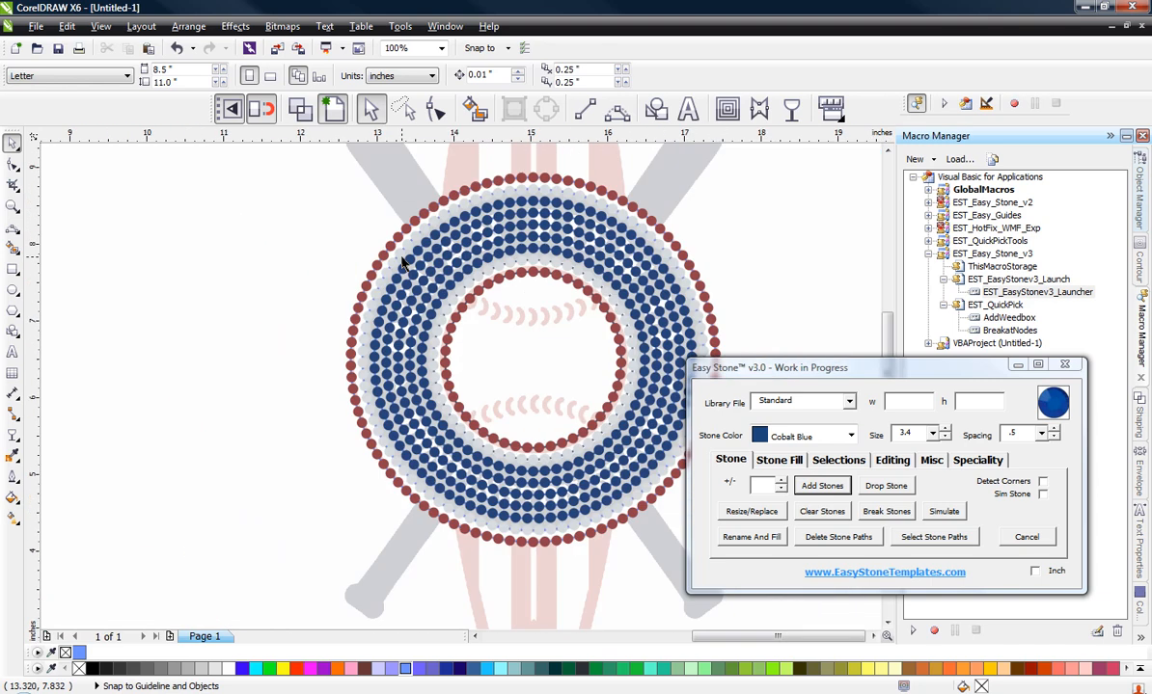
scroll(304, 307, "down", 1)
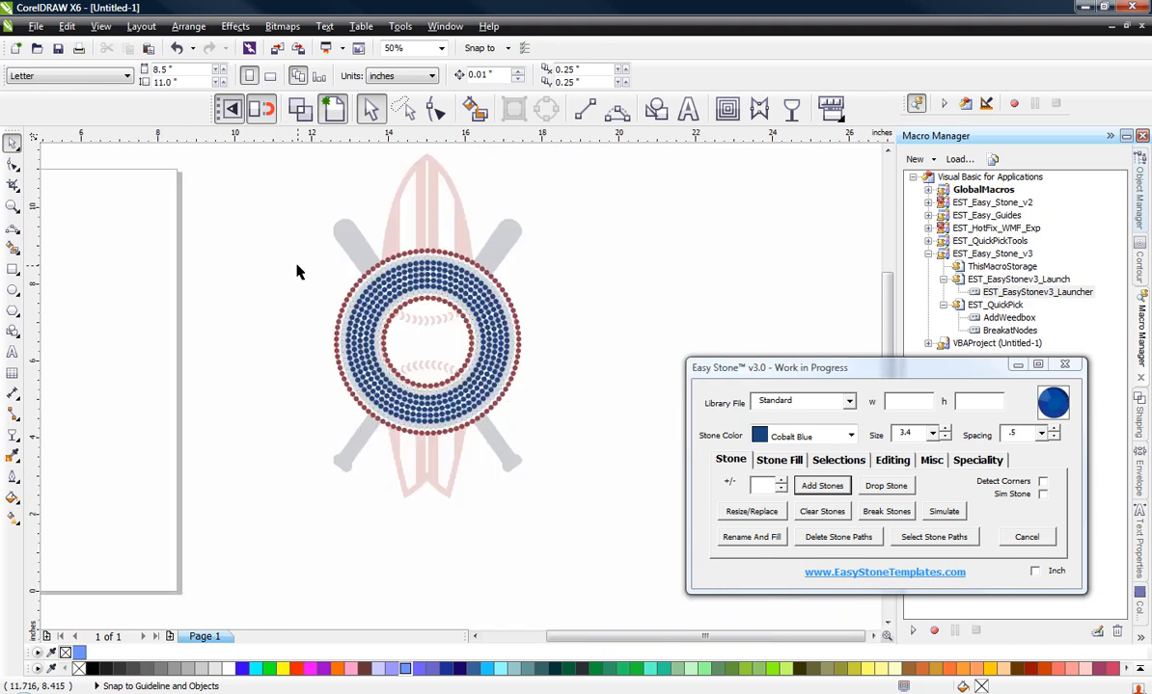
Step: Select all the badge's stone rings and delete their underlying stone paths
left_click_drag(282, 242, 560, 452)
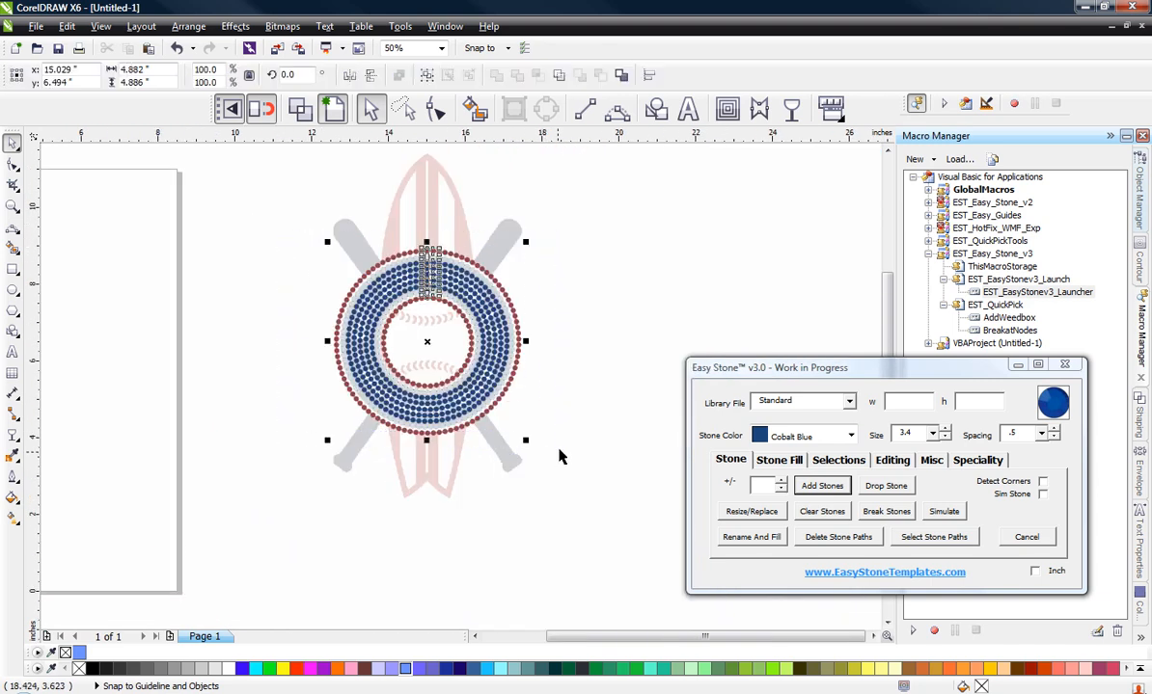
left_click(835, 537)
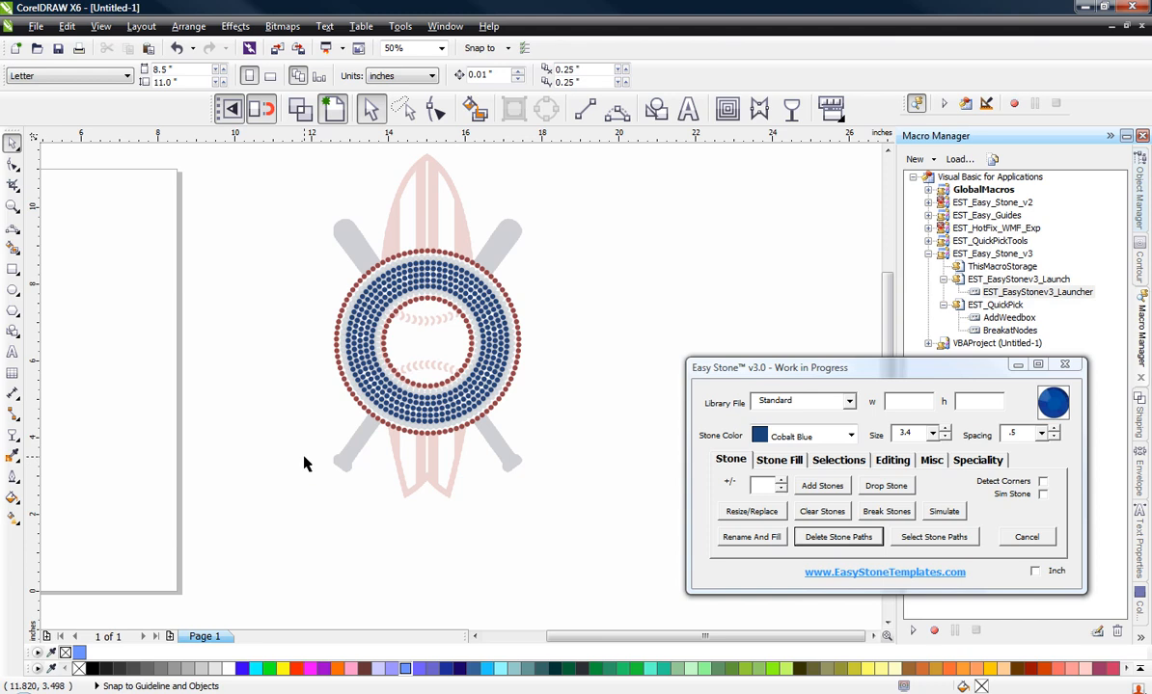
Step: Check the stone rings' alignment at the badge's lower edge against a temporary vertical guideline through its centre, and delete the guideline
scroll(305, 467, "up", 2)
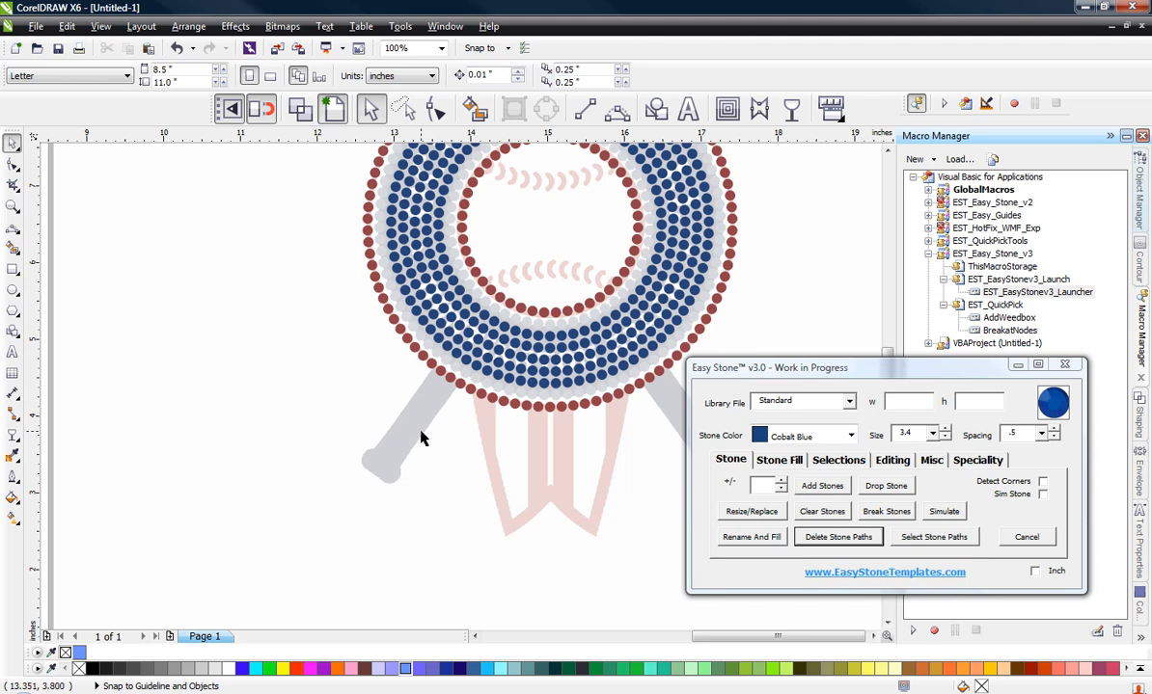
scroll(554, 437, "up", 4)
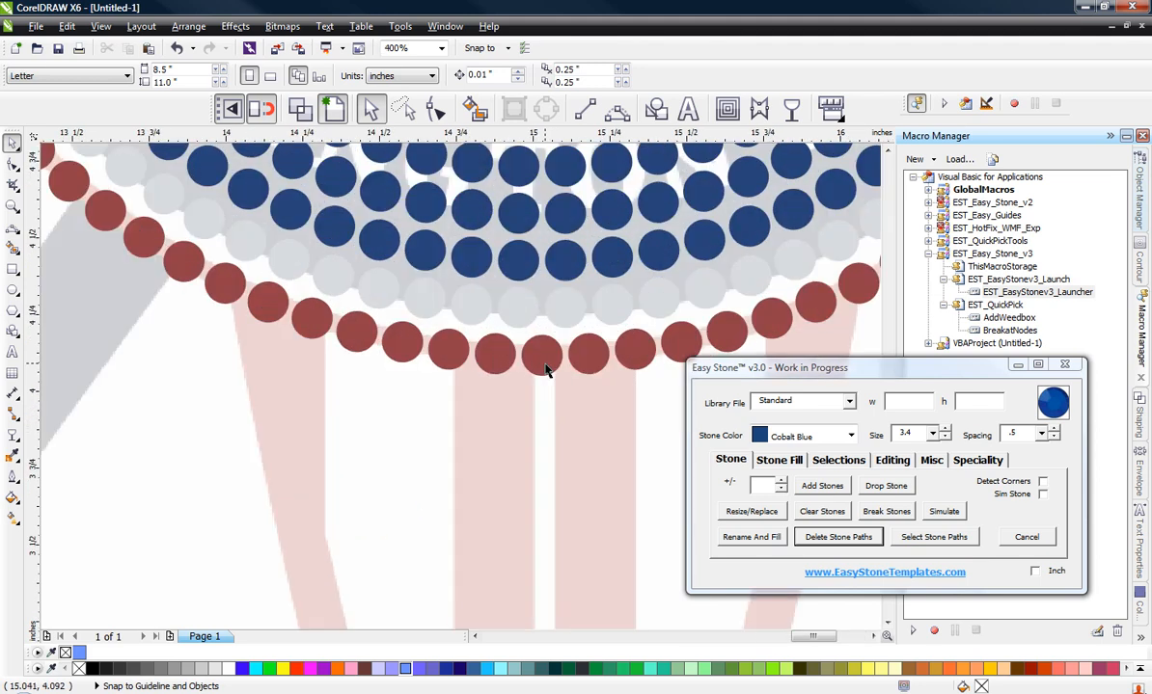
scroll(547, 365, "down", 2)
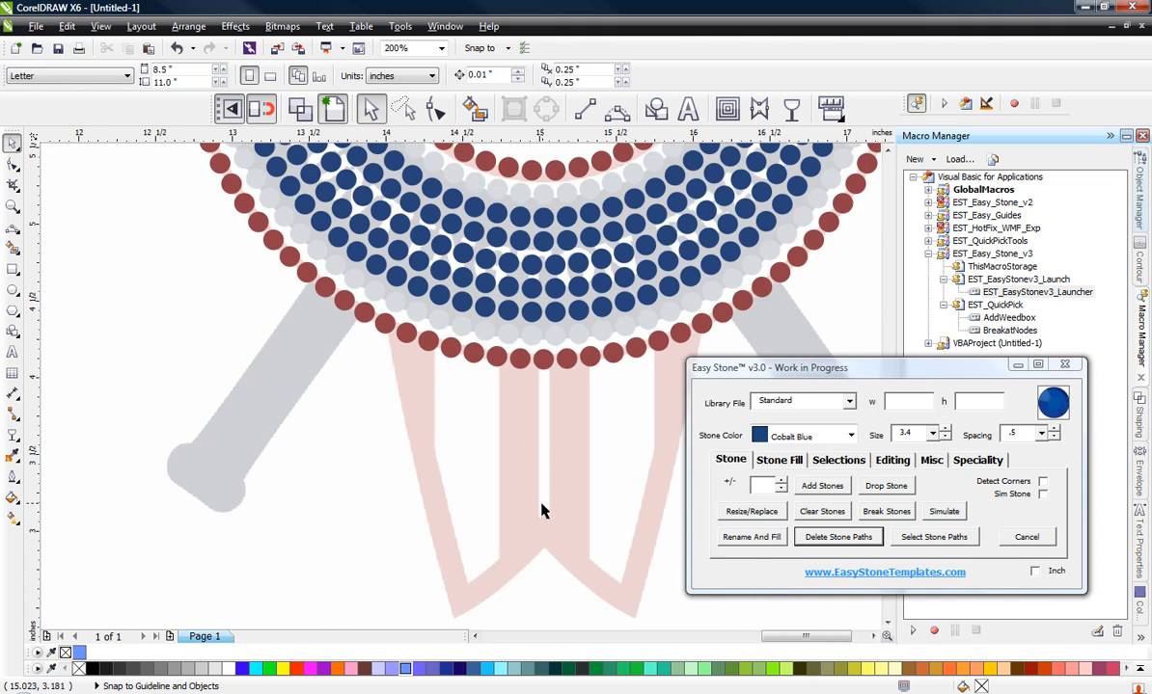
scroll(542, 511, "down", 2)
scroll(540, 514, "down", 1)
left_click_drag(397, 279, 654, 490)
scroll(579, 367, "up", 4)
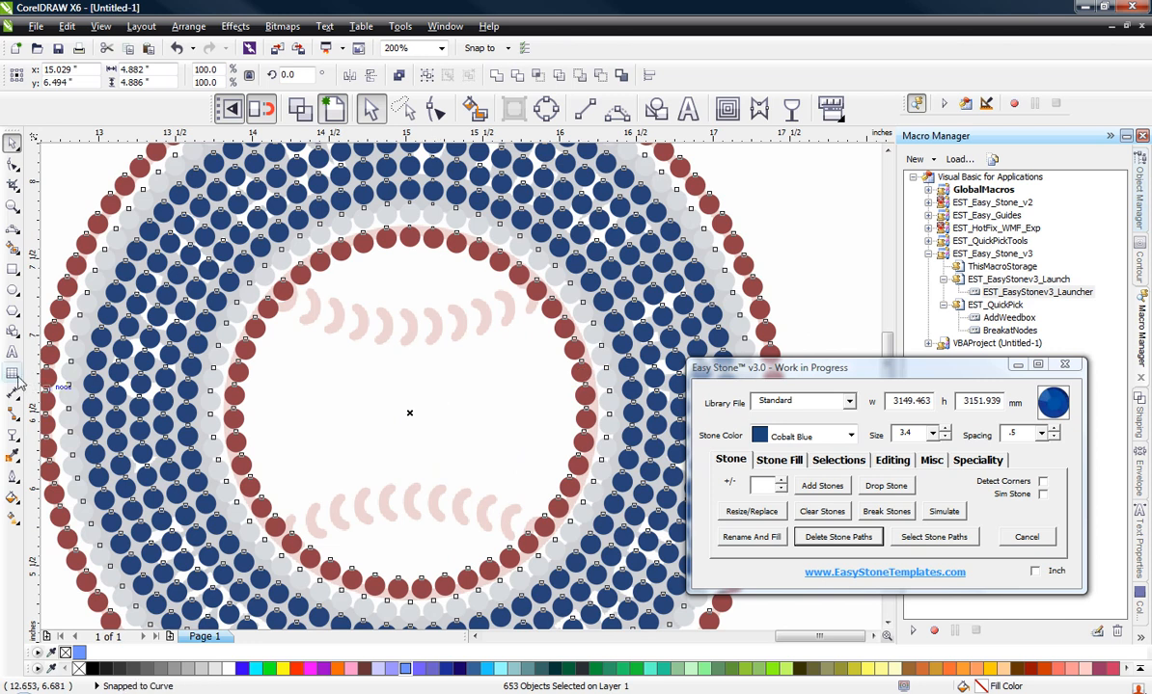
mouse_move(27, 356)
left_mouse_down()
mouse_move(412, 430)
mouse_move(89, 357)
mouse_move(411, 413)
left_mouse_up()
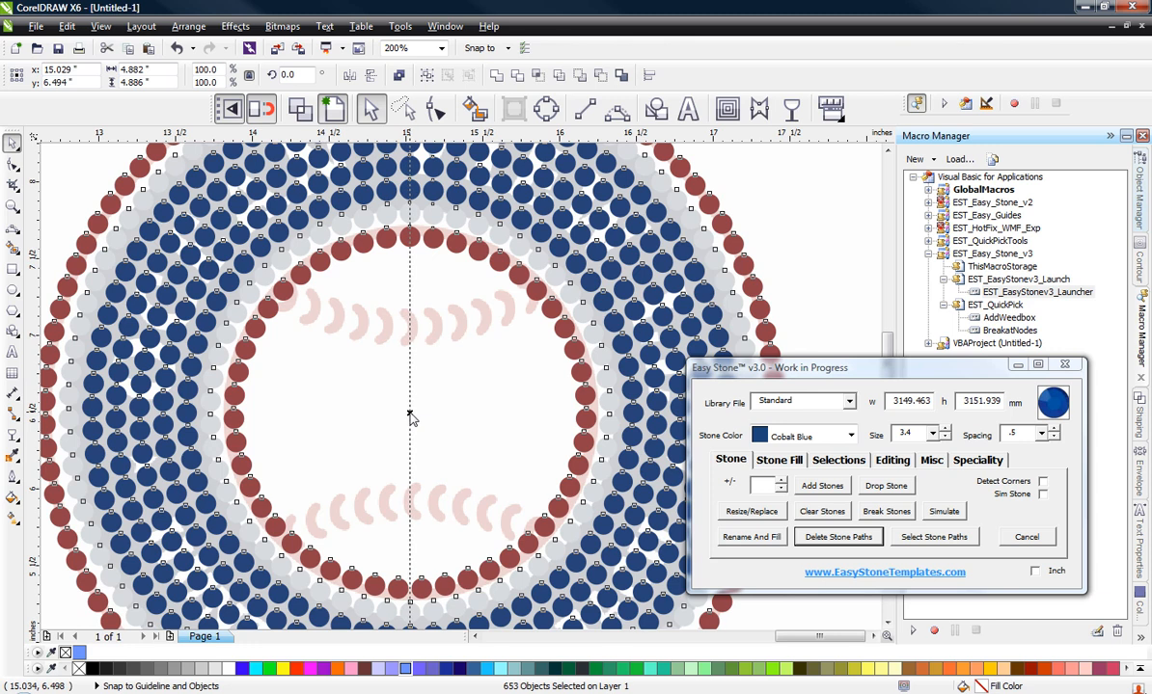
left_click(410, 417)
scroll(429, 395, "down", 2)
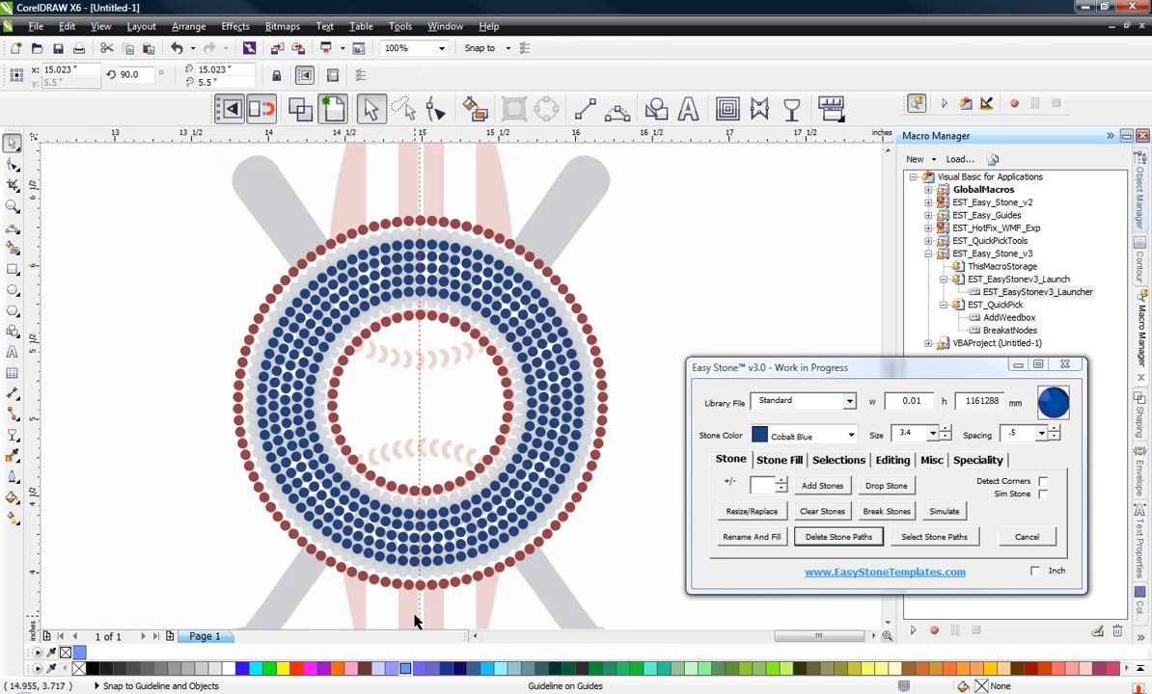
scroll(418, 600, "up", 4)
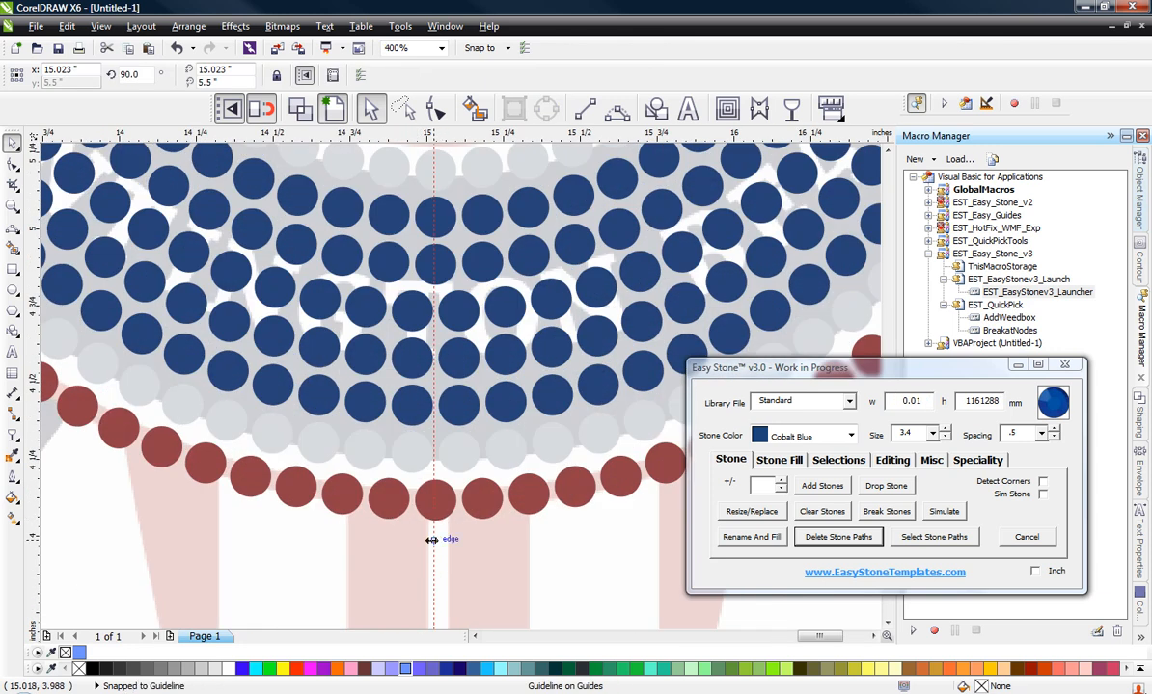
left_click(431, 540)
key("Delete")
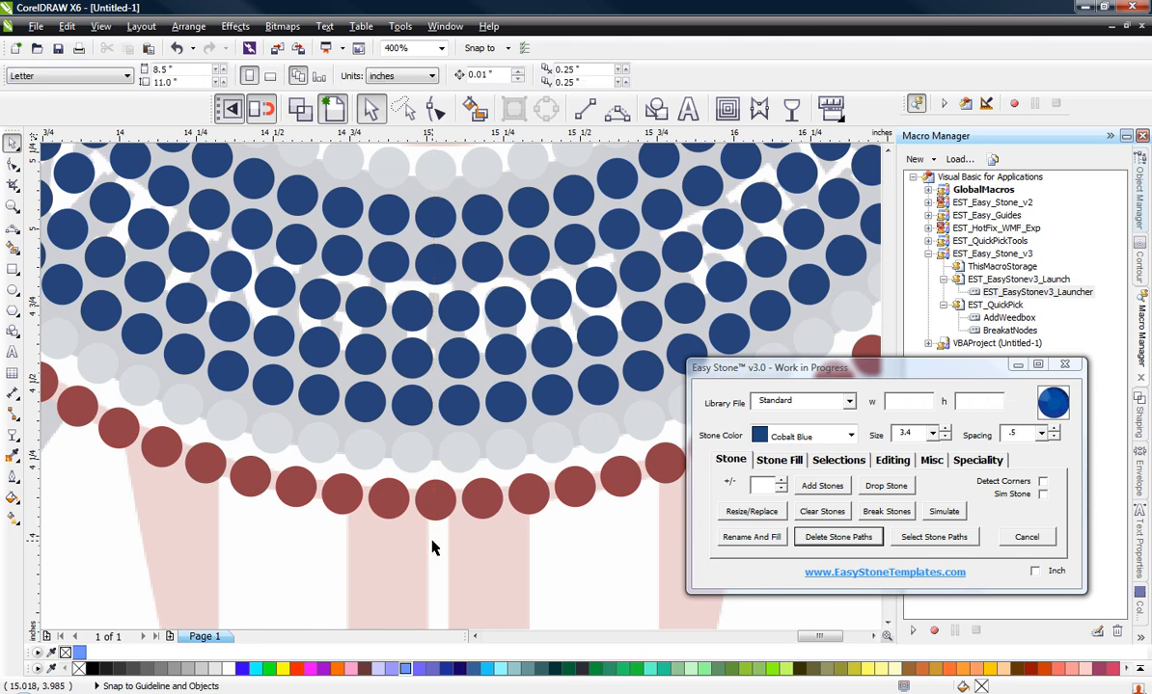
Step: Duplicate the three outer-ring red stones above the lower-left bat handle onto its upper end and rename and fill the copies as Cobalt Blue
scroll(491, 542, "down", 2)
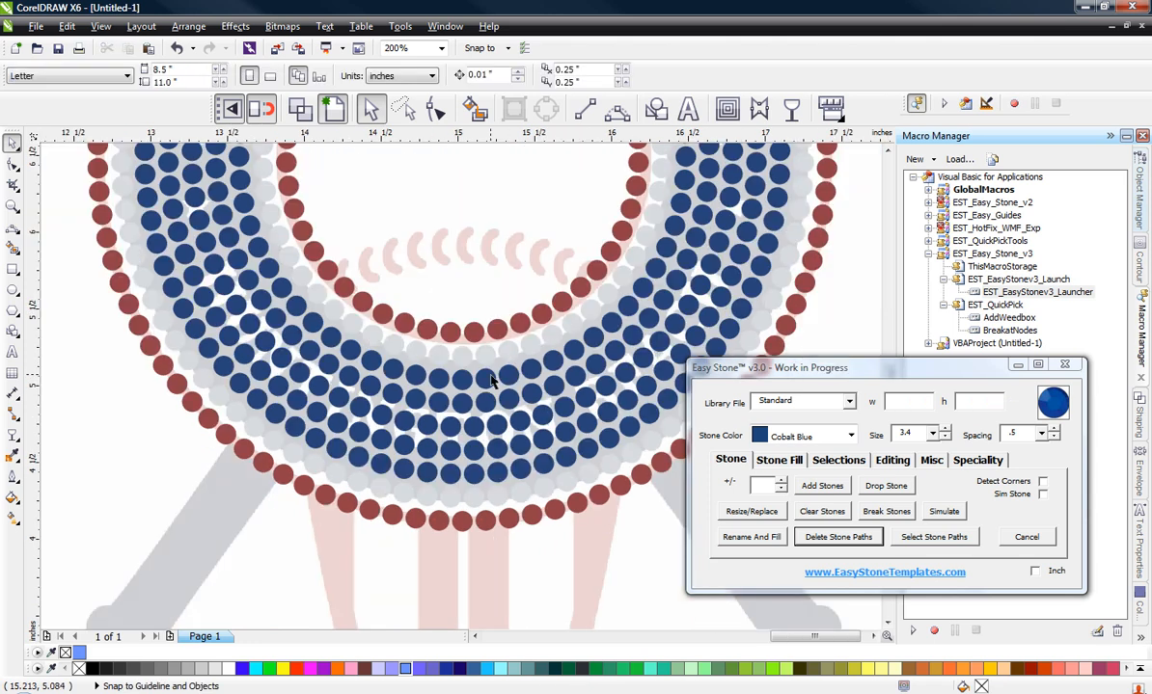
scroll(491, 379, "down", 1)
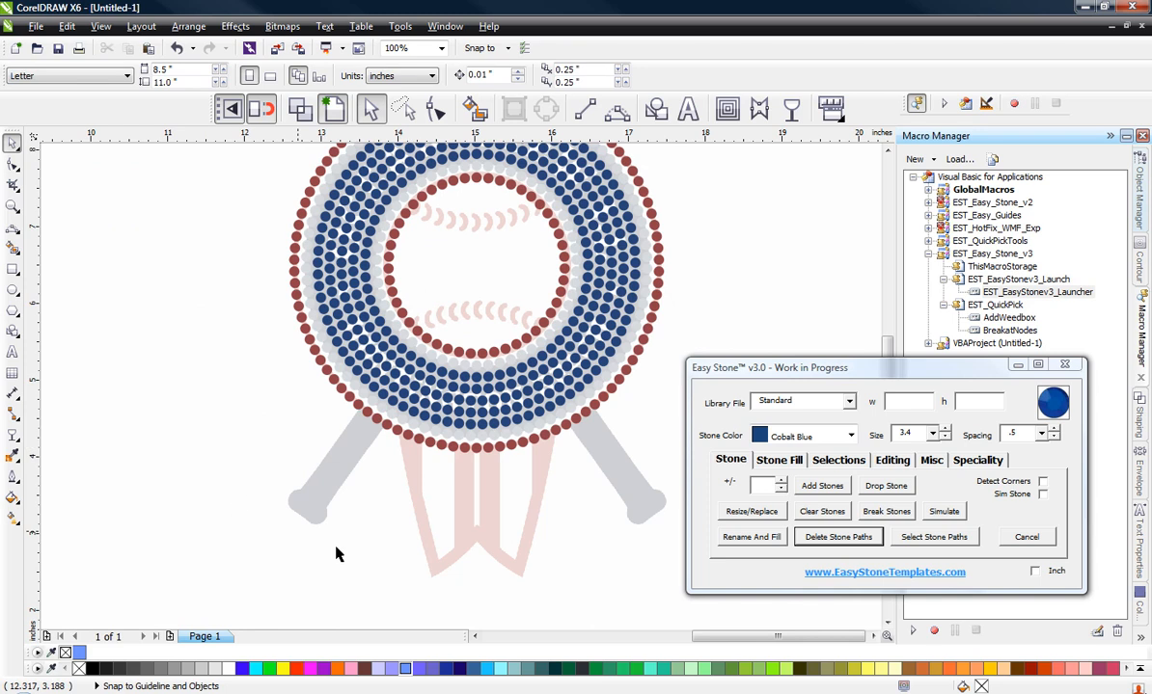
scroll(282, 498, "up", 1)
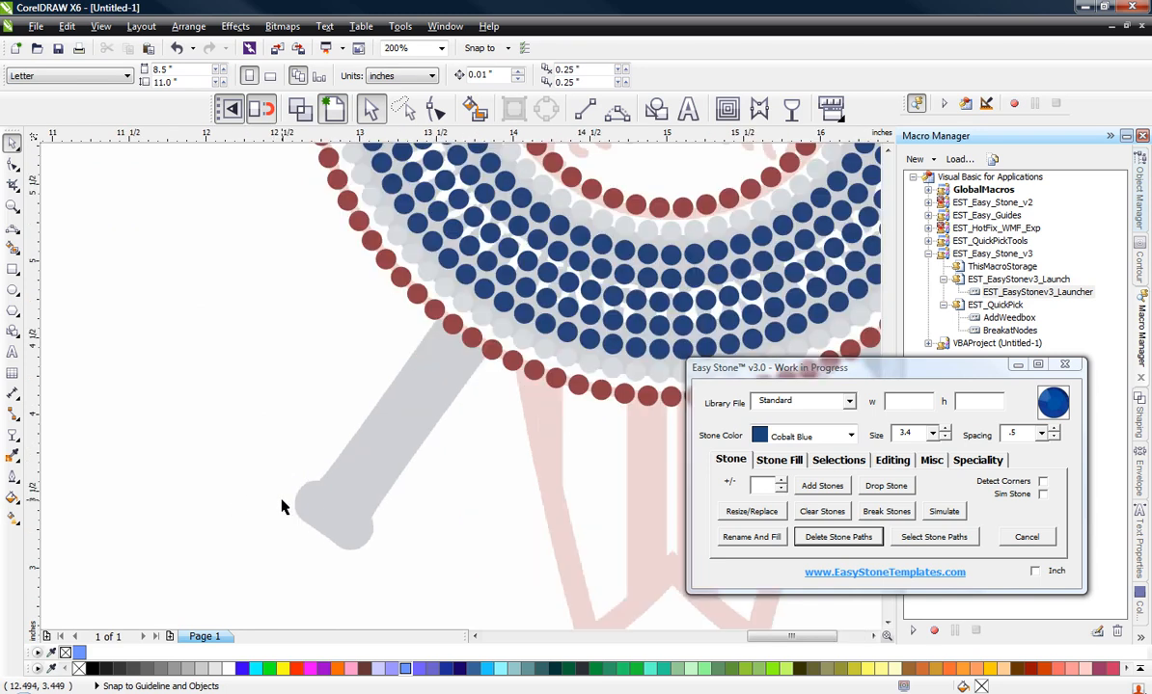
scroll(403, 352, "up", 1)
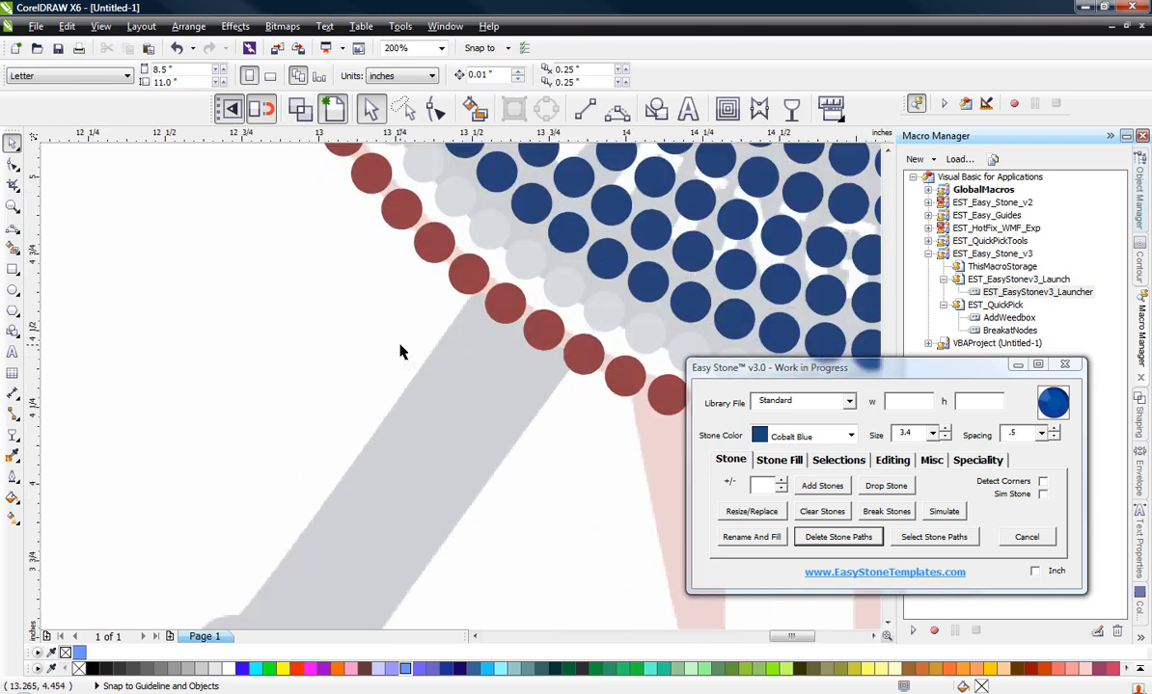
left_click(469, 273)
scroll(476, 277, "up", 1)
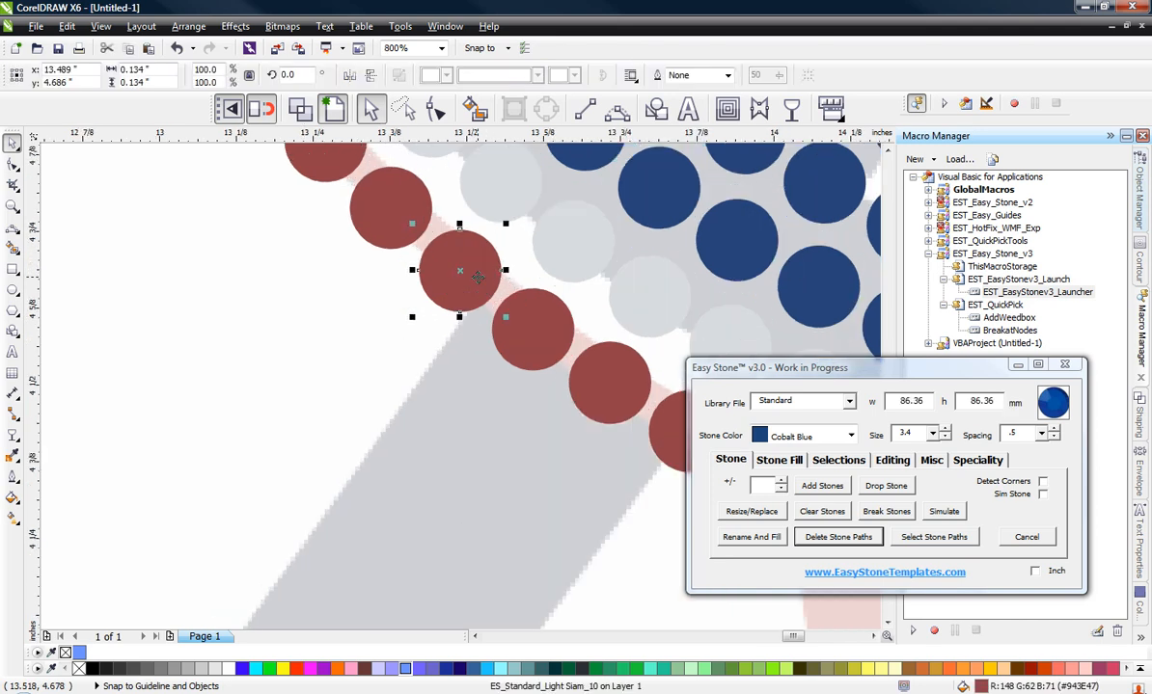
left_click(530, 338, "shift")
left_click(612, 379, "shift")
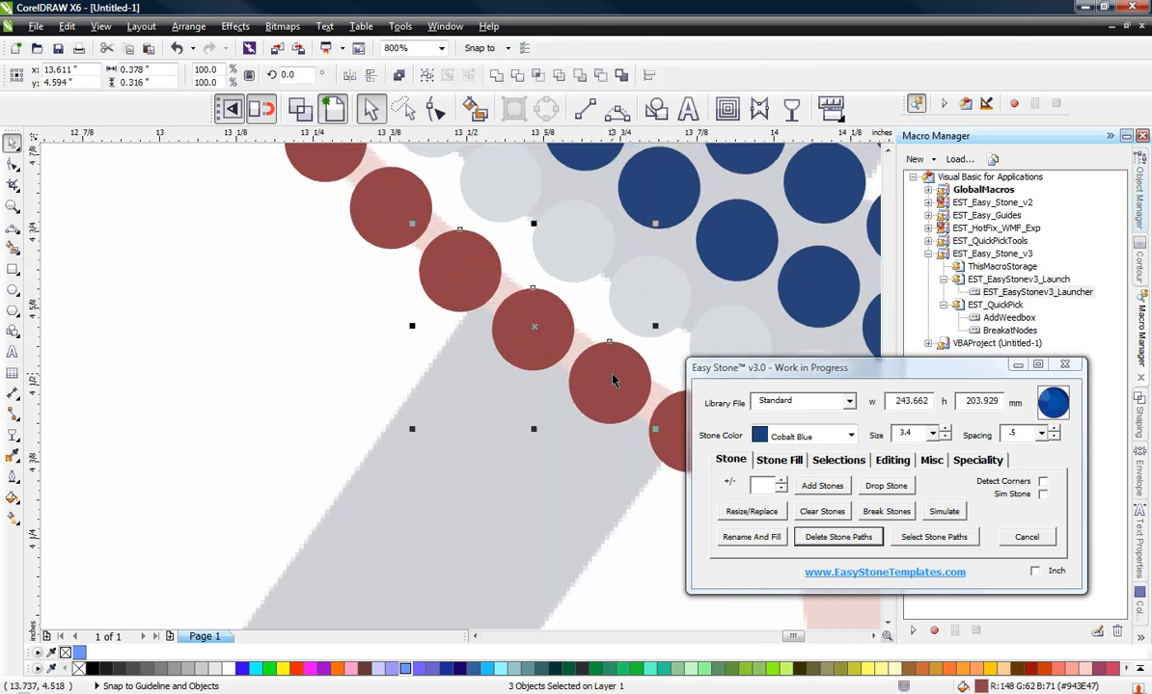
left_click_drag(535, 330, 525, 442)
left_click_drag(526, 436, 528, 435)
scroll(476, 352, "down", 3)
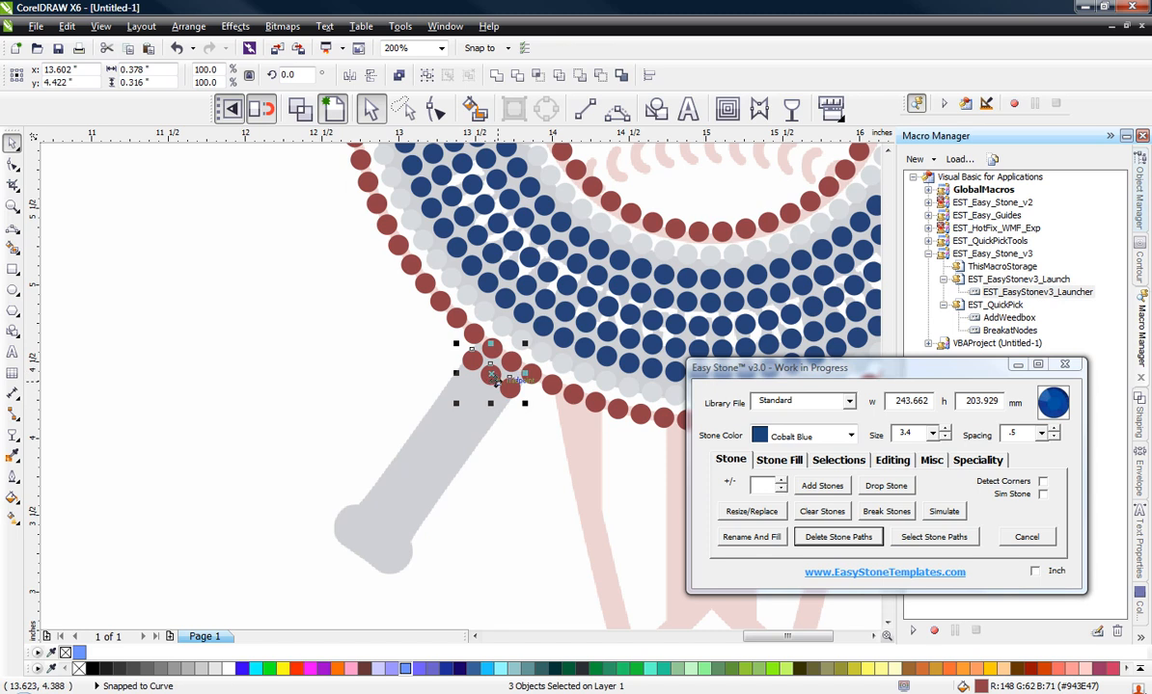
left_click(776, 540)
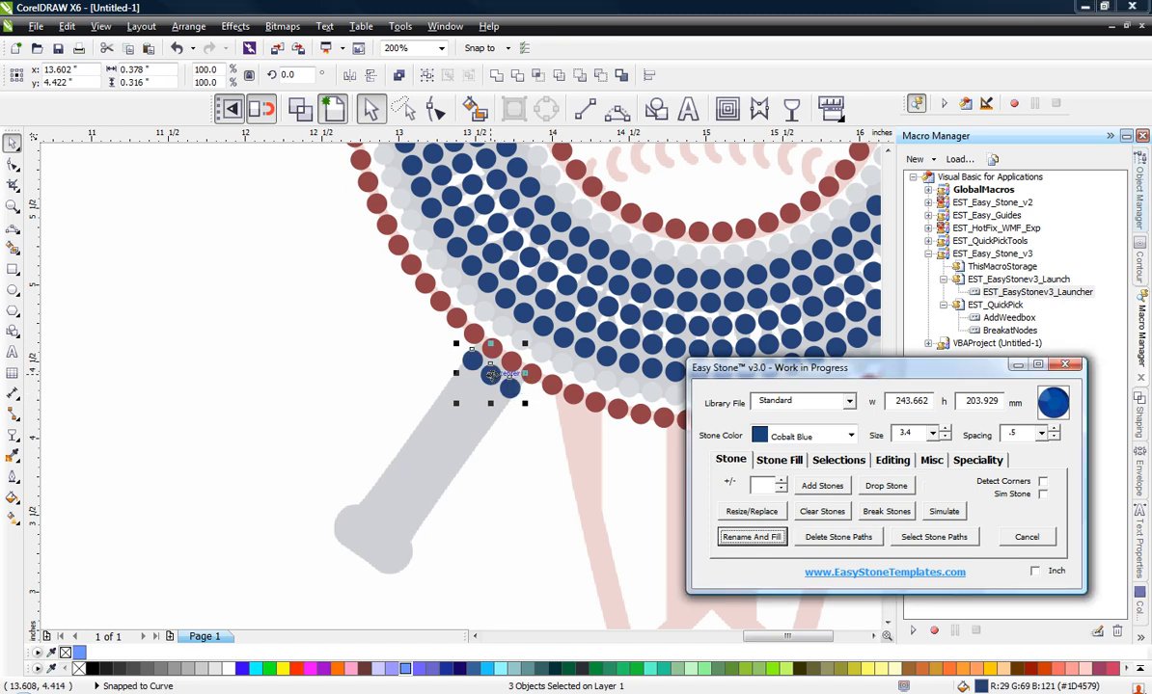
Step: Copy the three Cobalt Blue stones to the lower end of the bat handle, just above the knob
left_click_drag(490, 374, 386, 522)
scroll(386, 522, "up", 3)
left_click_drag(411, 476, 400, 451)
scroll(400, 452, "down", 3)
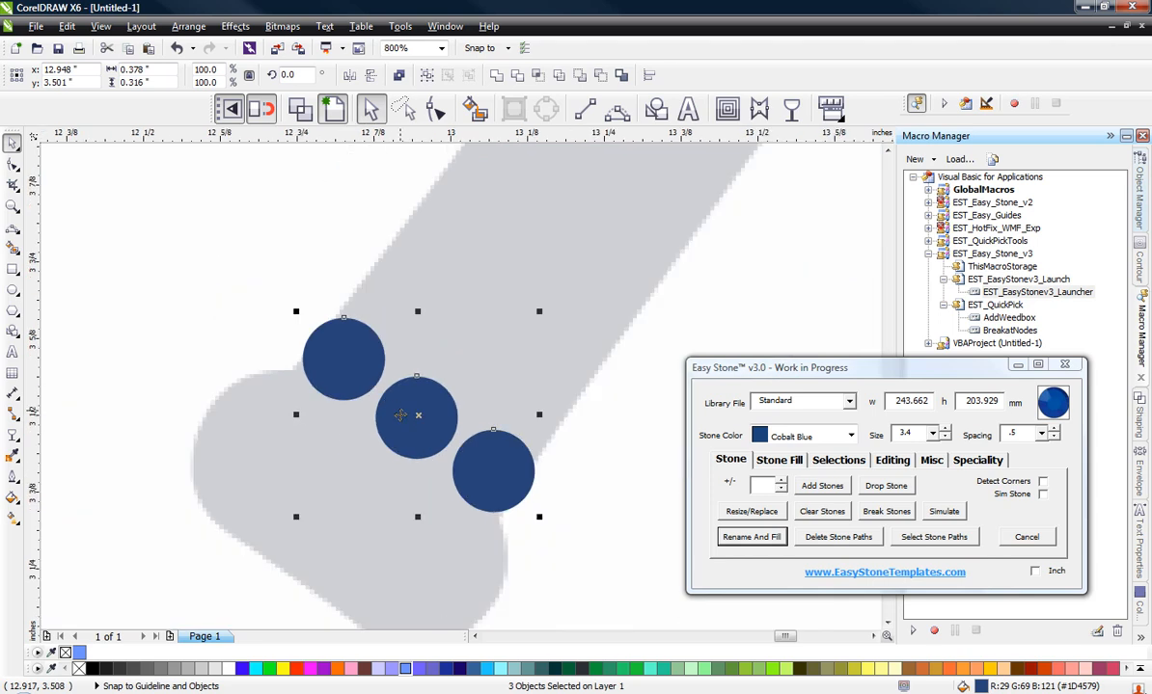
left_click(463, 462)
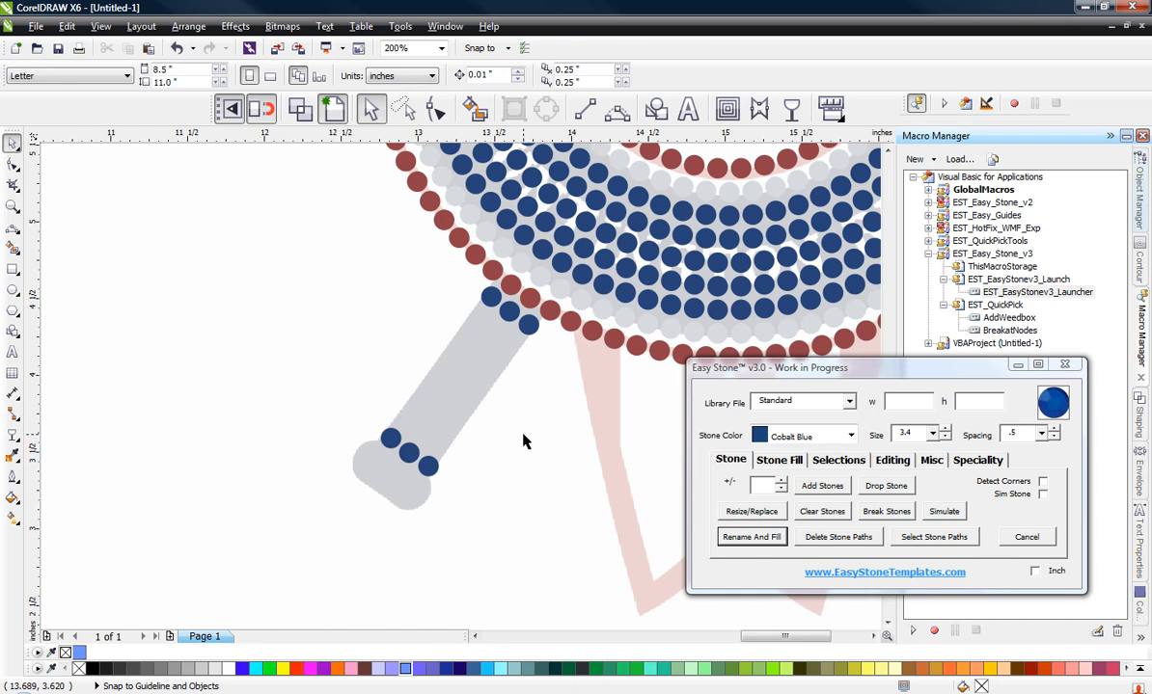
Step: Fill the bat handle with three Cobalt Blue stone rows by adding stones between each matching pair of end stones
left_click(394, 436)
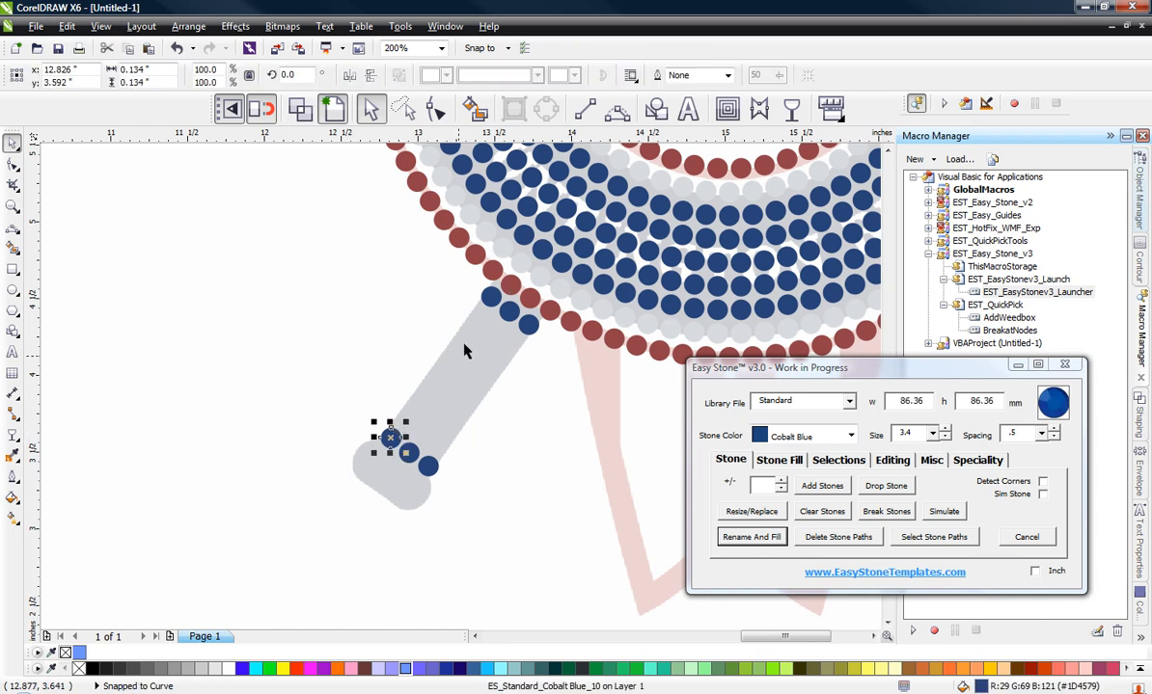
left_click(489, 299, "shift")
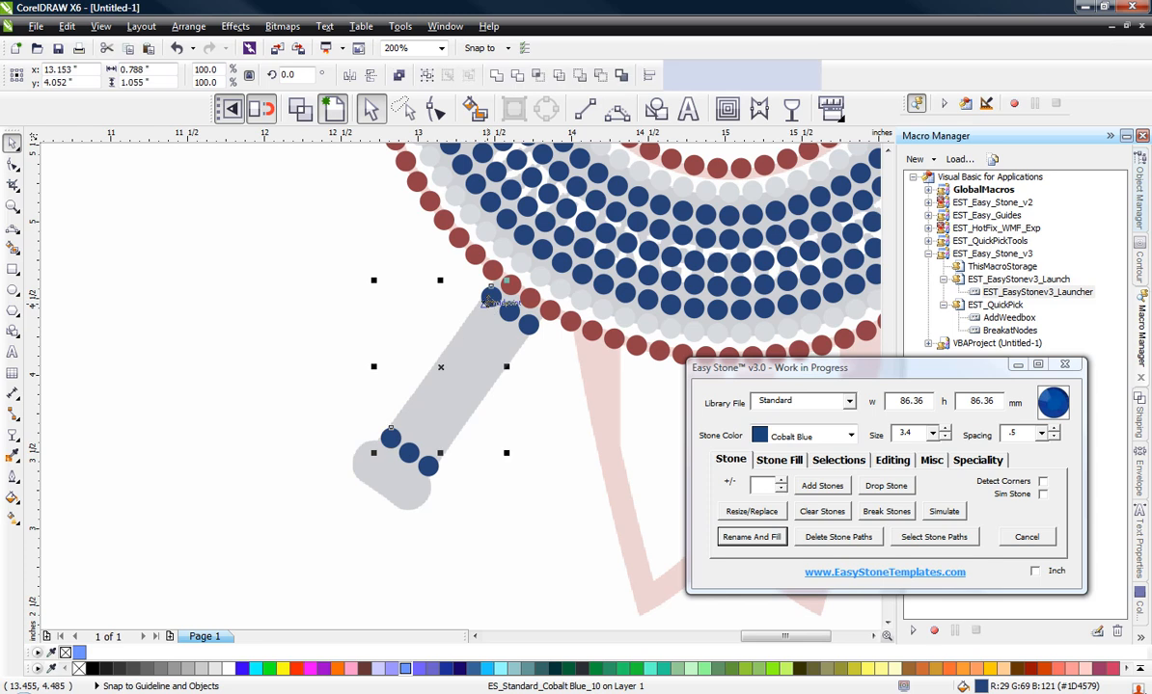
left_click(835, 490)
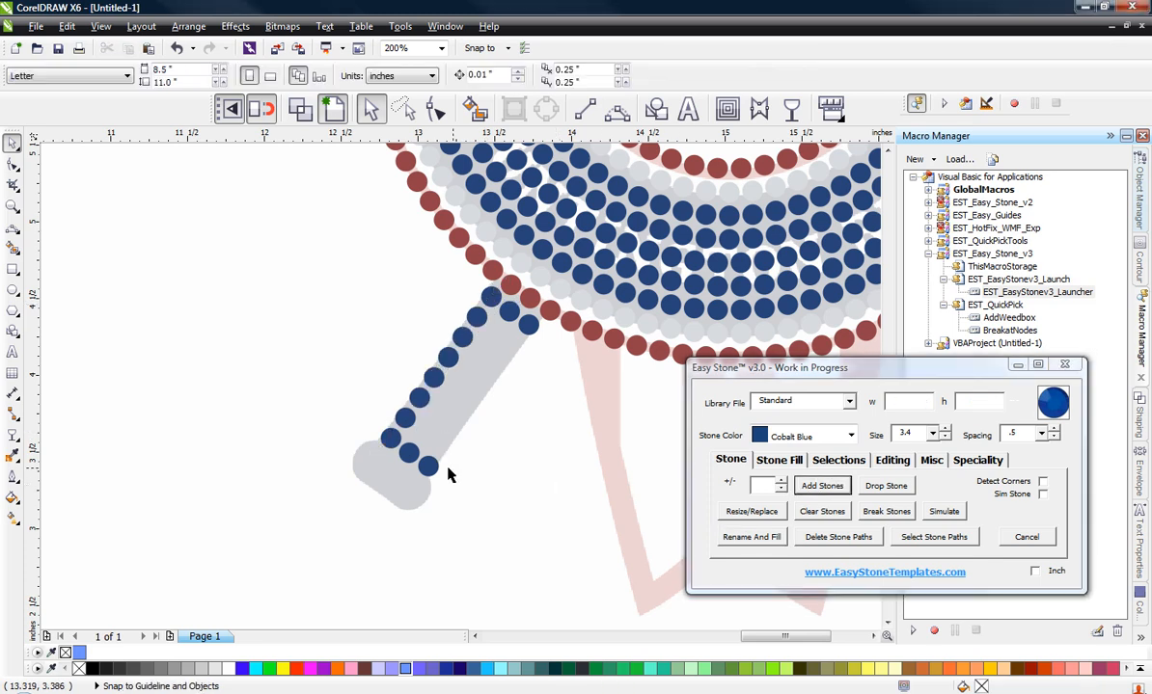
left_click(410, 451)
left_click(488, 301, "shift")
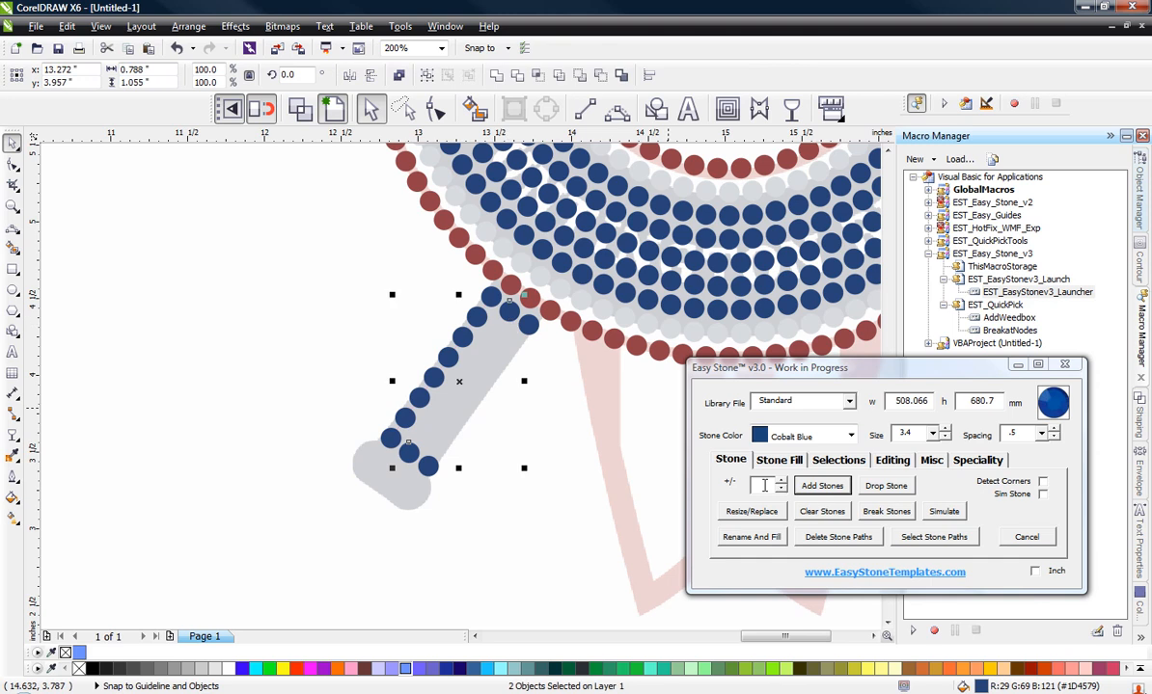
left_click(810, 495)
left_click(426, 467)
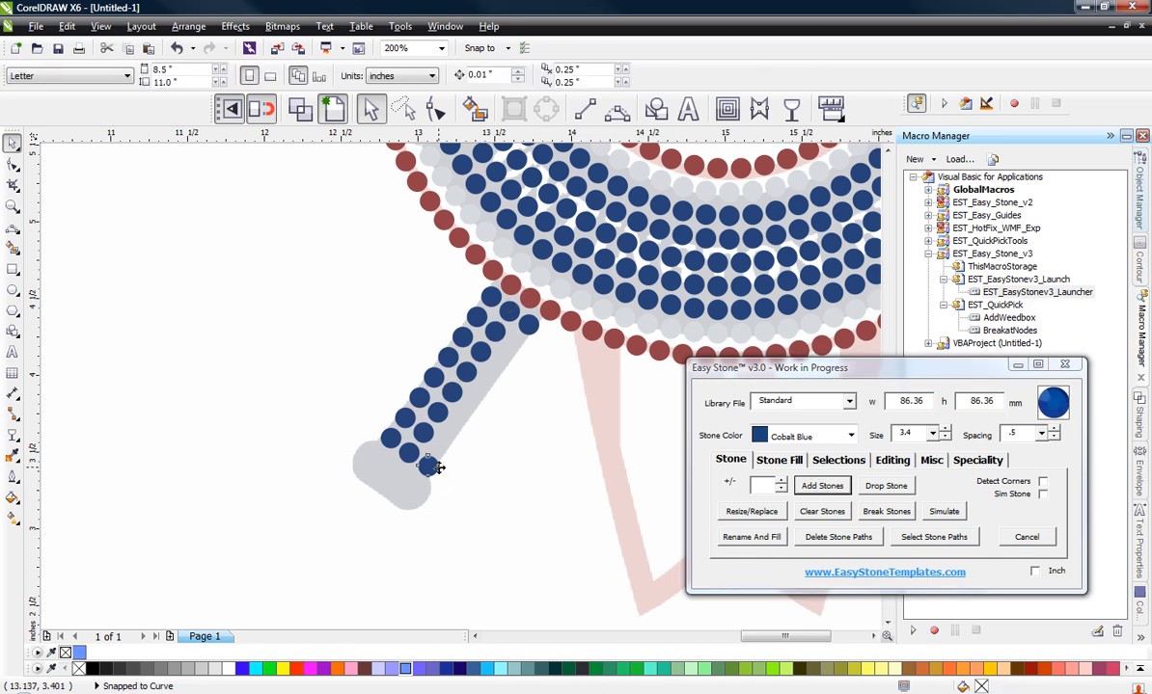
left_click(495, 312, "shift")
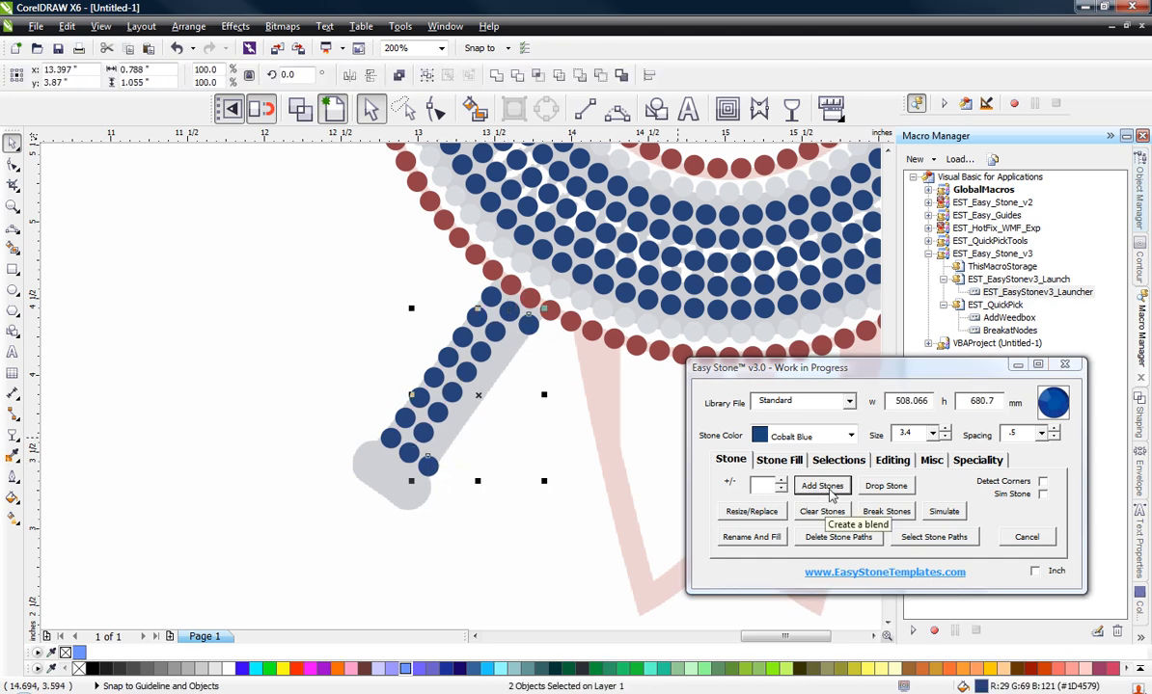
left_click(820, 486)
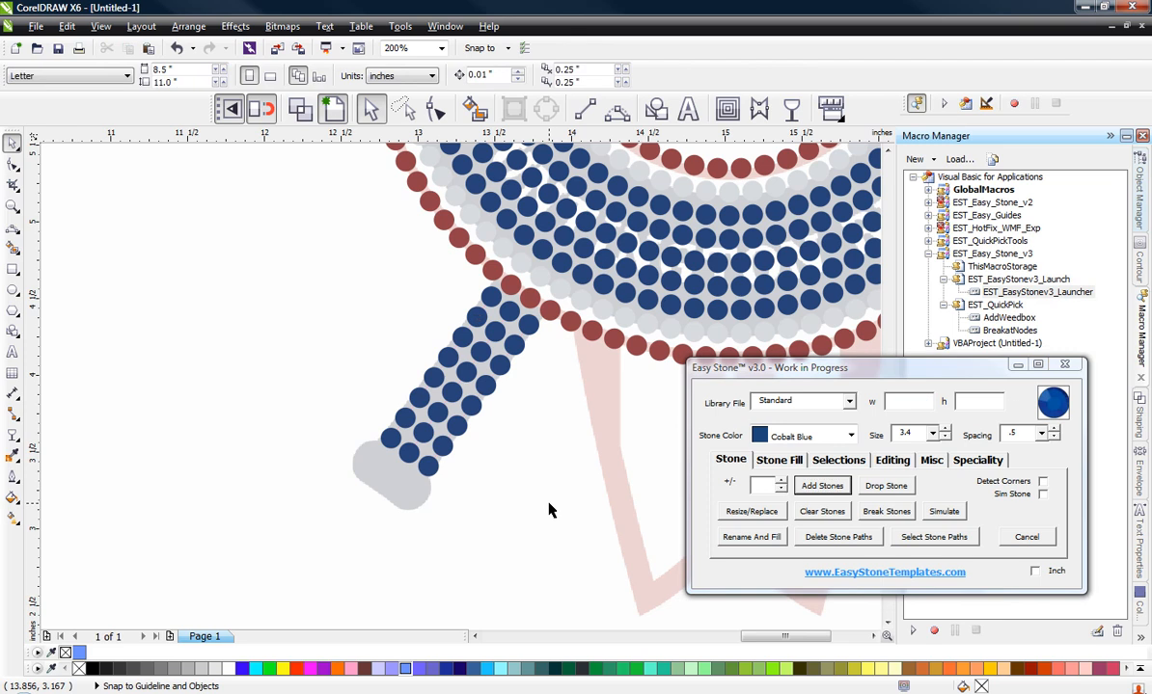
Step: Select all the bat handle's stones and delete their stone paths
scroll(409, 413, "up", 1)
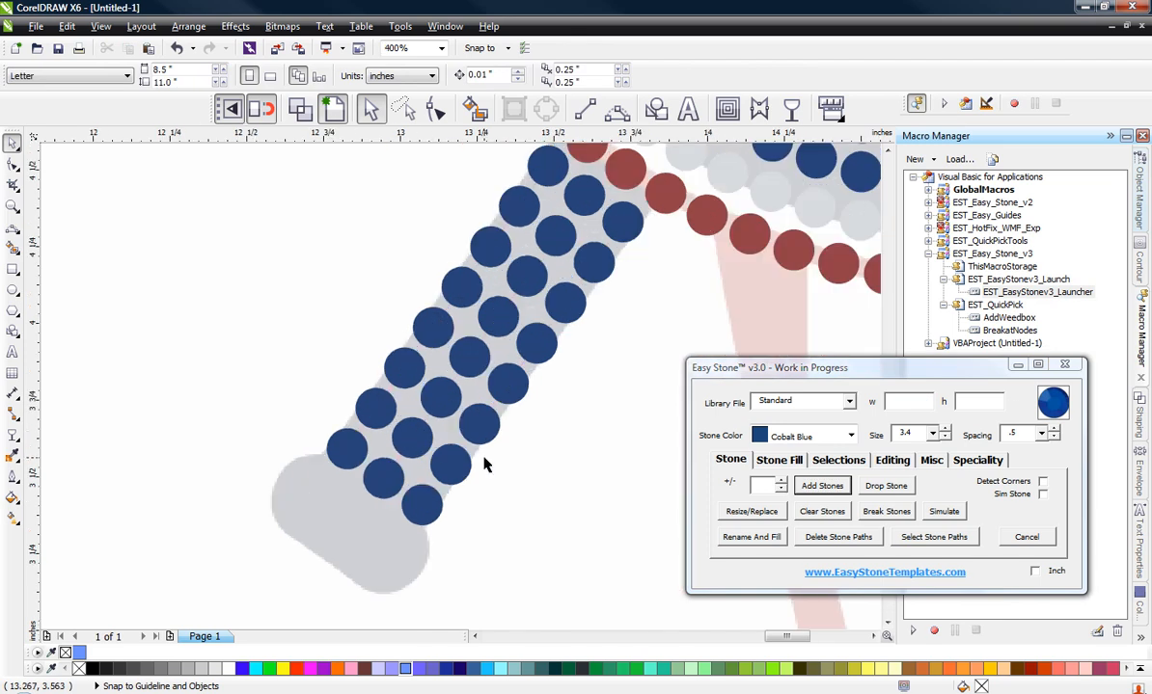
scroll(487, 466, "down", 1)
left_click_drag(356, 547, 586, 295)
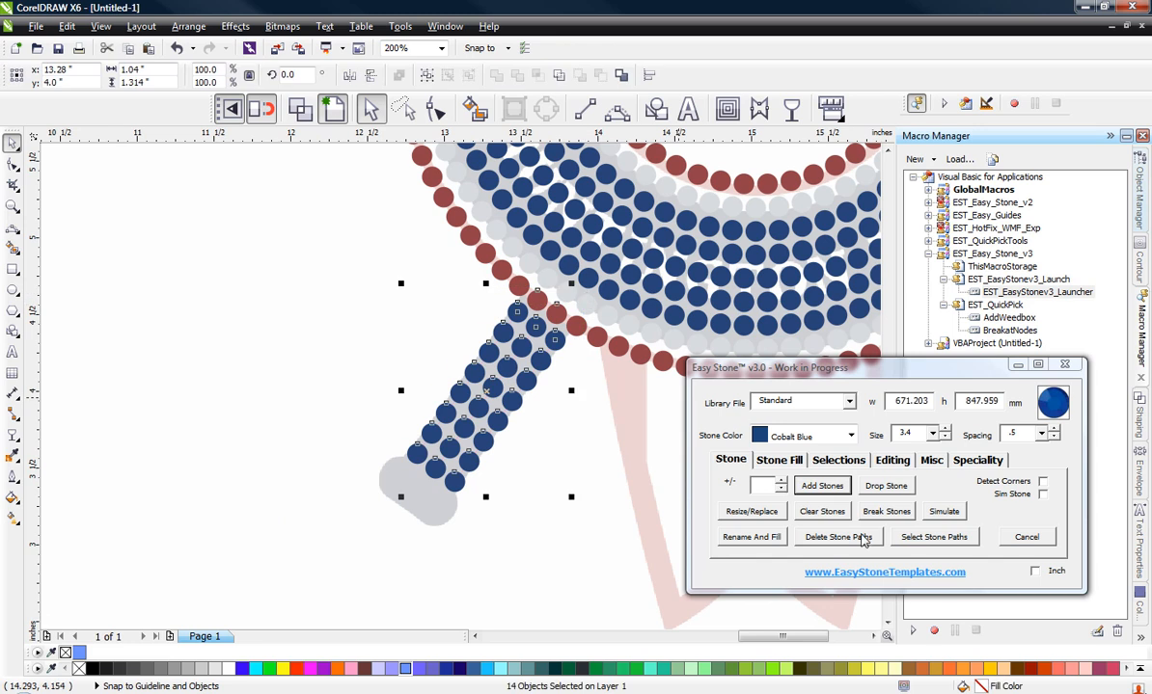
left_click(838, 537)
Step: Duplicate the middle and right stones of the handle's lowest row, snapping the copied pair's first centre onto the right stone to extend the row
scroll(419, 524, "up", 1)
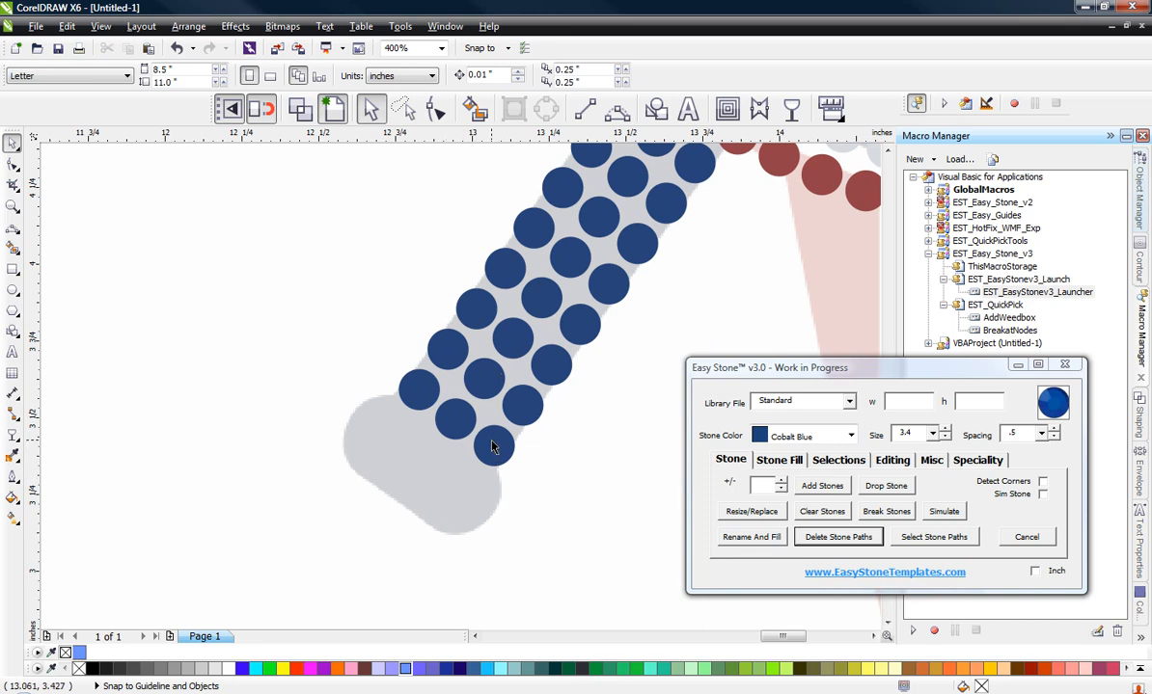
scroll(491, 446, "up", 2)
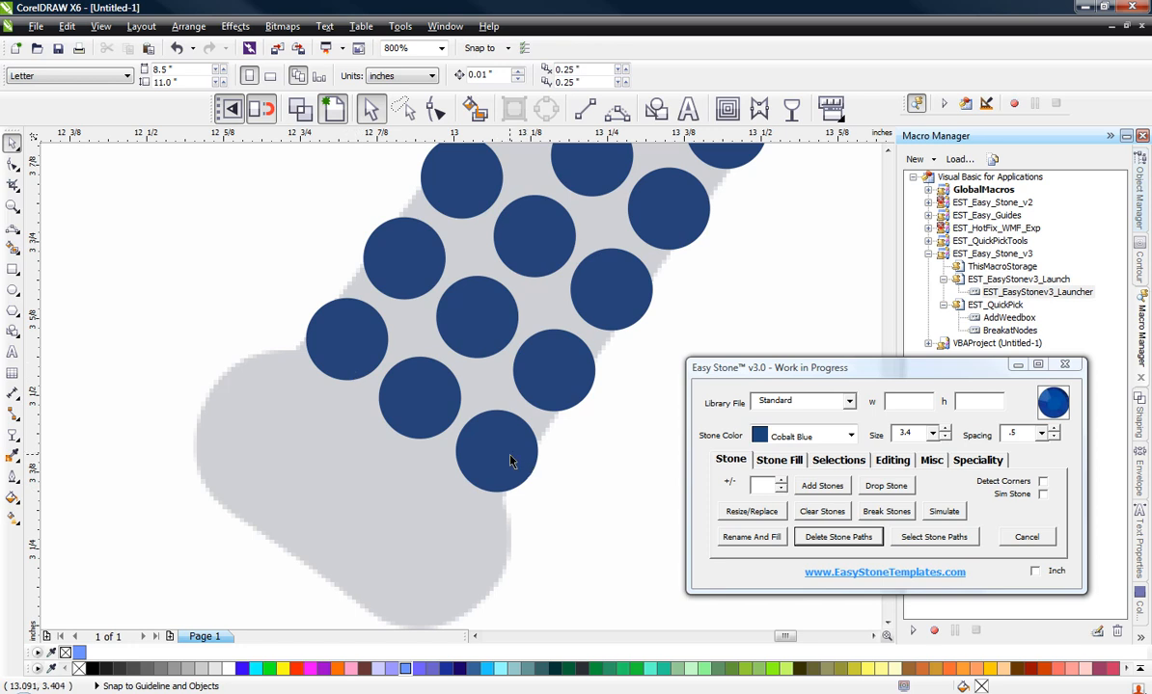
left_click(511, 459)
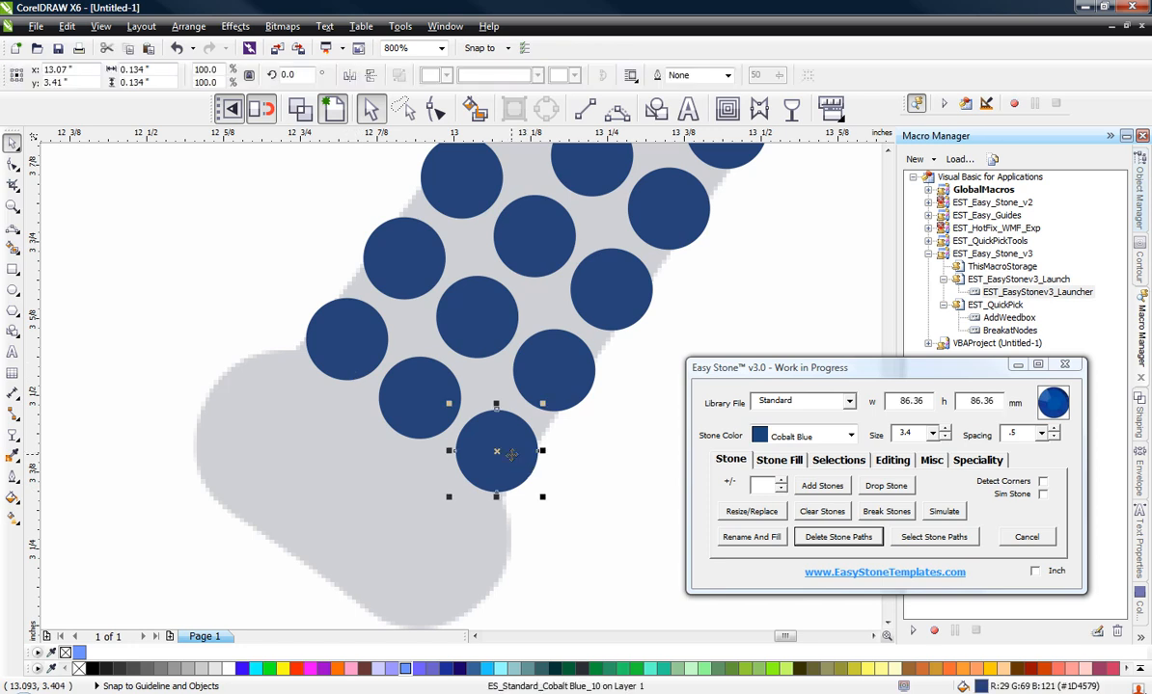
left_click(426, 412, "shift")
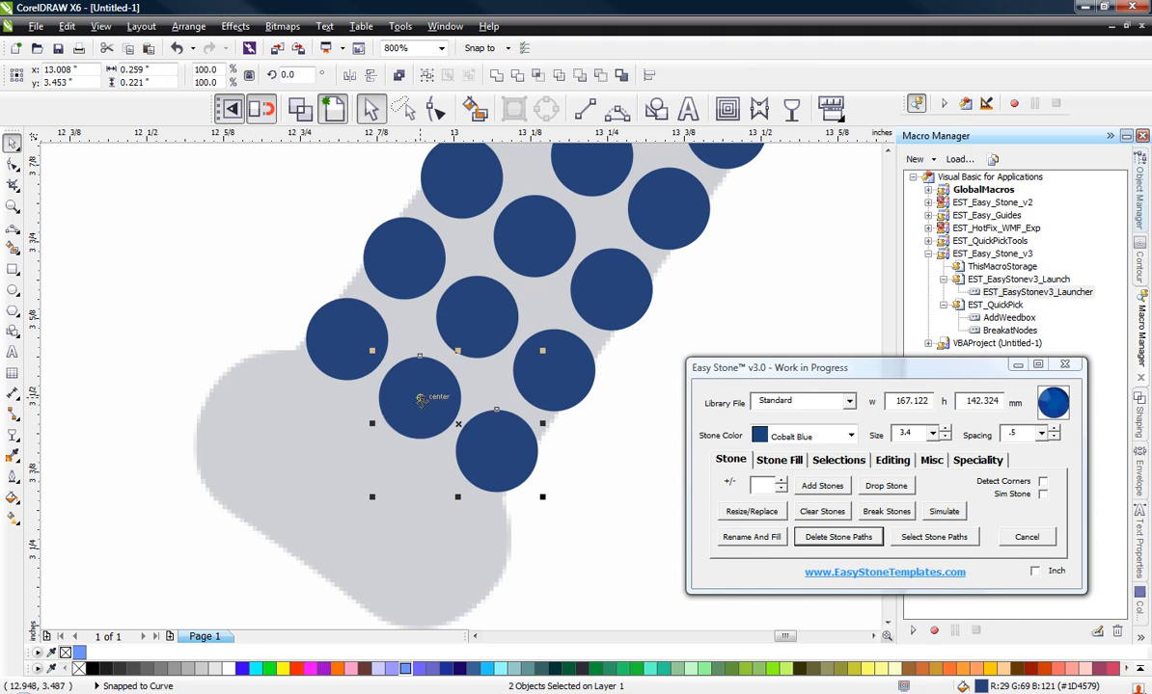
left_click_drag(421, 398, 498, 456)
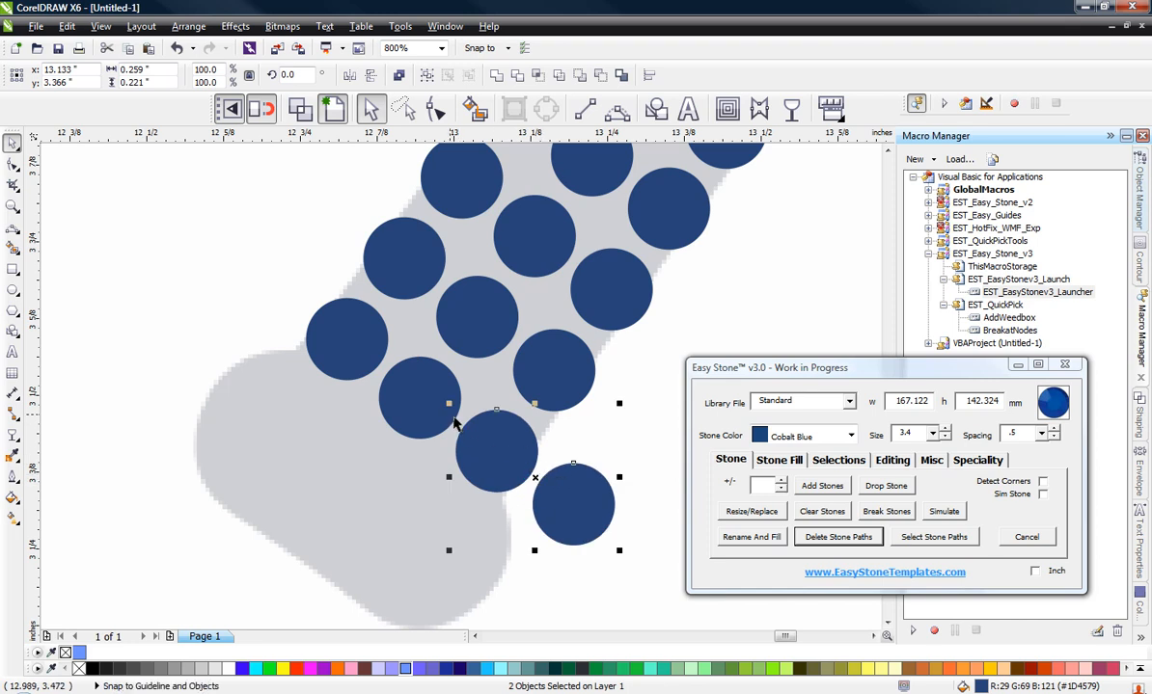
left_click(631, 442)
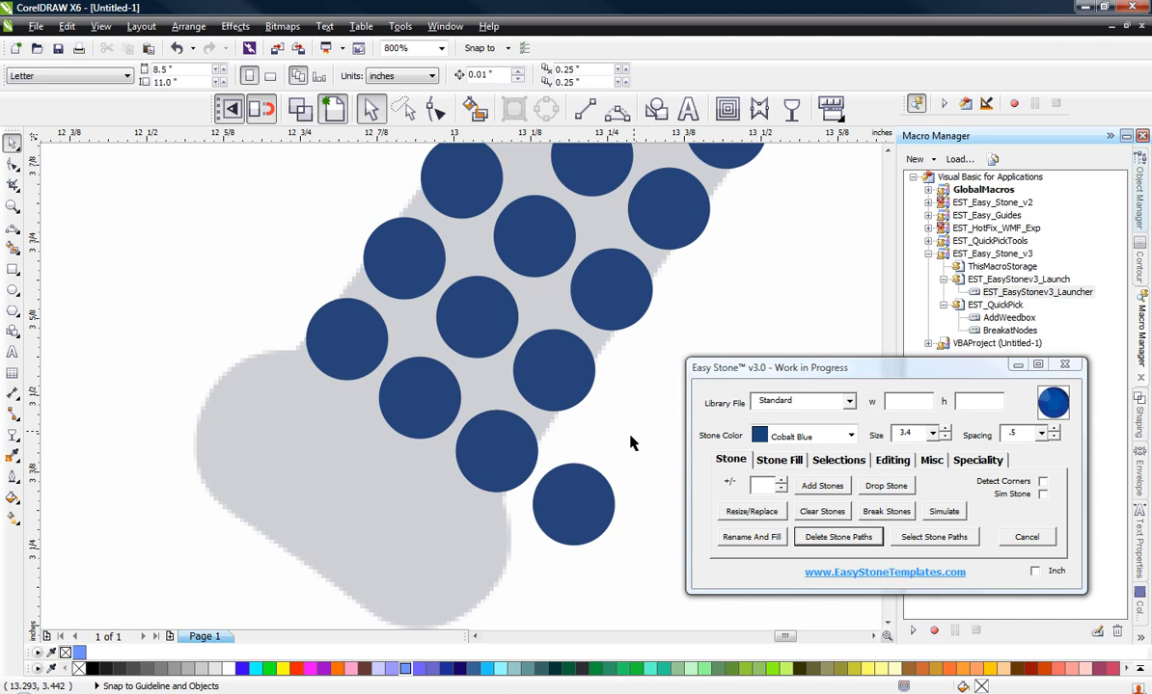
Step: Duplicate the handle's extended four-stone bottom row twice, continuing the row spacing down over the knob
left_click(556, 506)
left_click(496, 464, "shift")
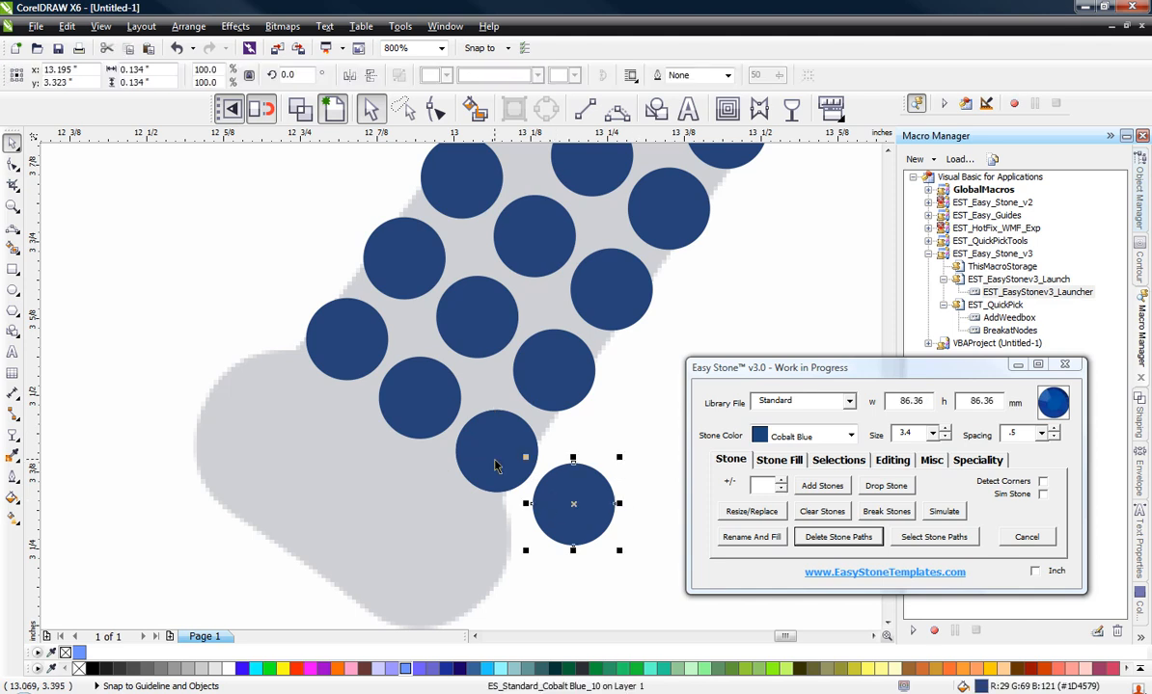
left_click(424, 415, "shift")
left_click(338, 338, "shift")
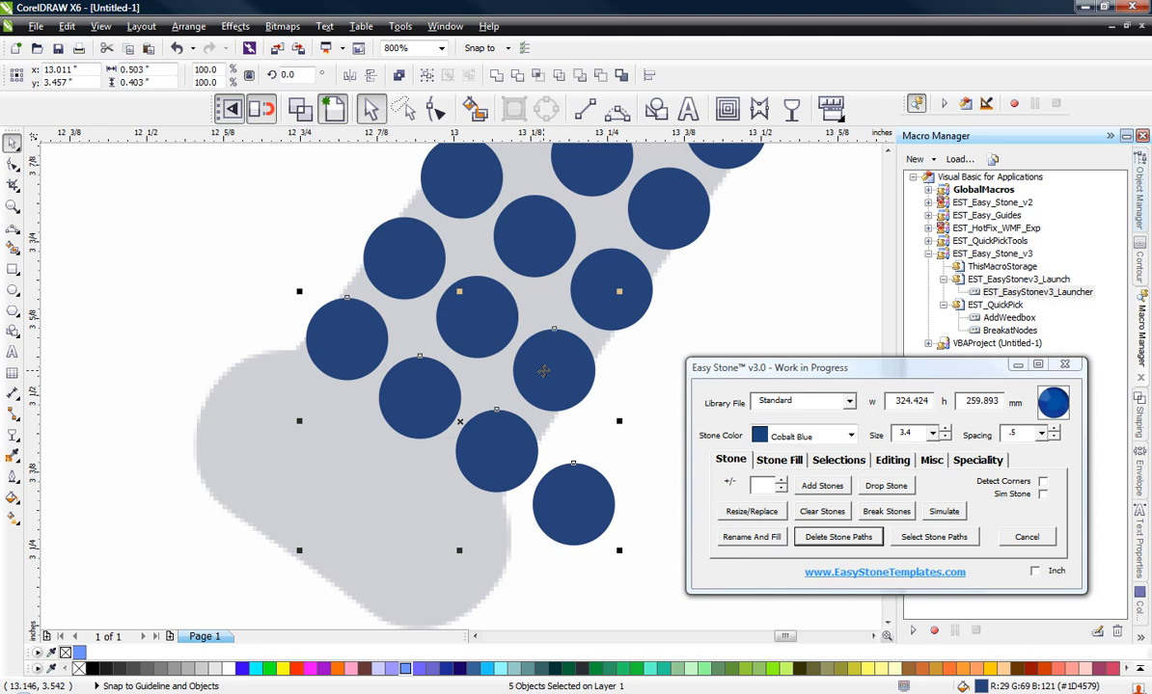
left_click_drag(565, 377, 450, 526)
scroll(474, 373, "down", 1)
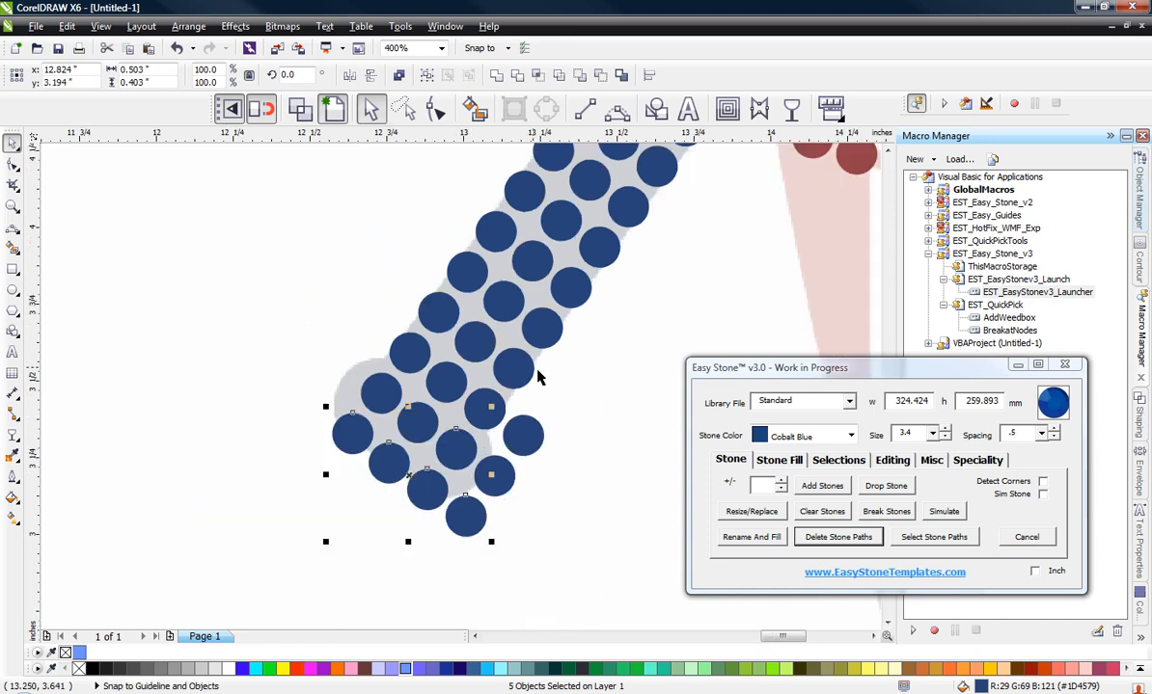
Step: Delete the extra stone overhanging the handle at the outer end of the original extended row
left_click(410, 537)
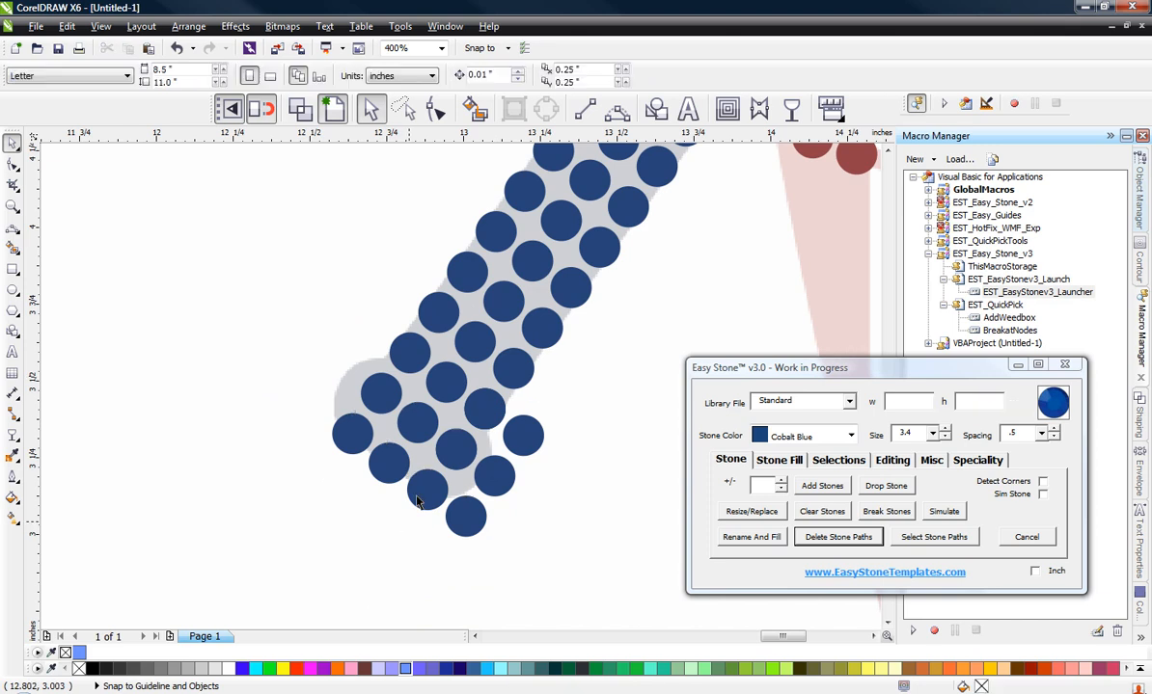
left_click(529, 440)
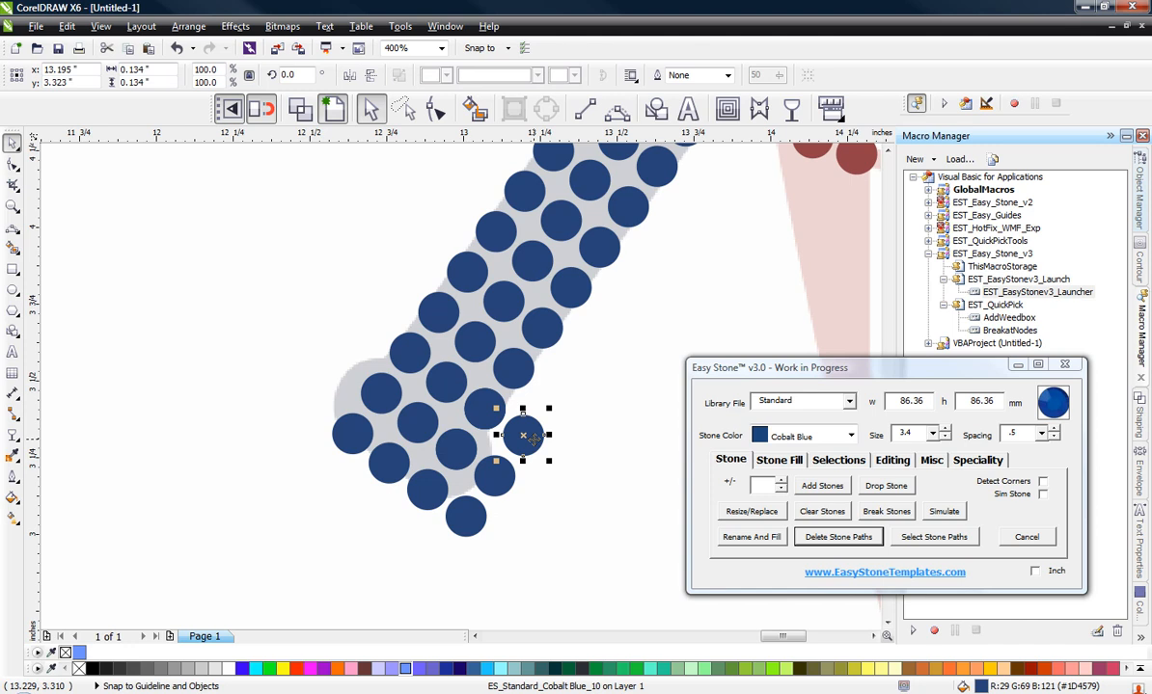
key("Delete")
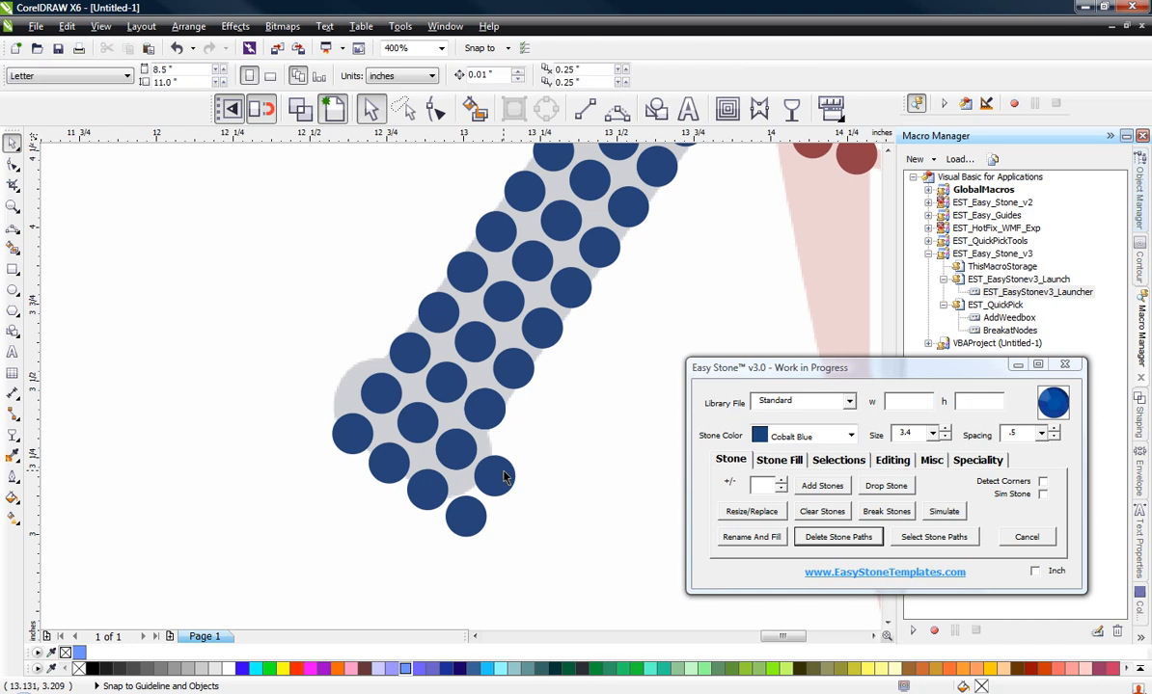
Step: Select all stones in the two four-stone knob rows and shift them slightly up and left to fit the knob's outline
left_click(502, 477)
left_click(465, 511, "shift")
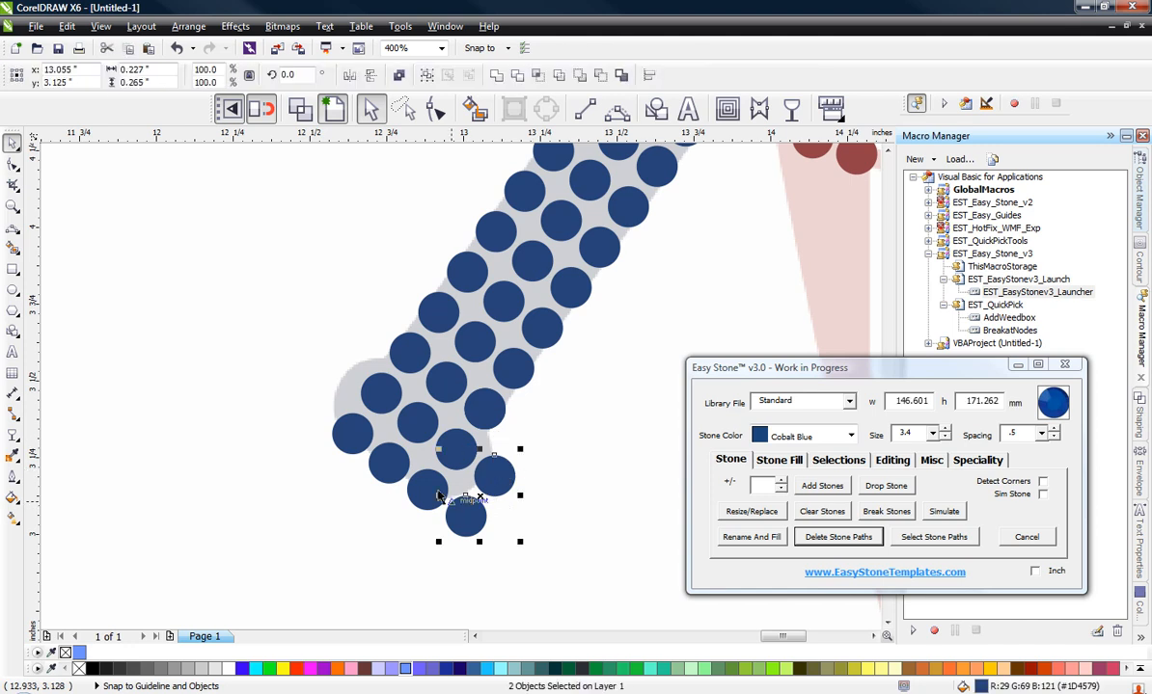
left_click(431, 487, "shift")
left_click(457, 449, "shift")
left_click(424, 422, "shift")
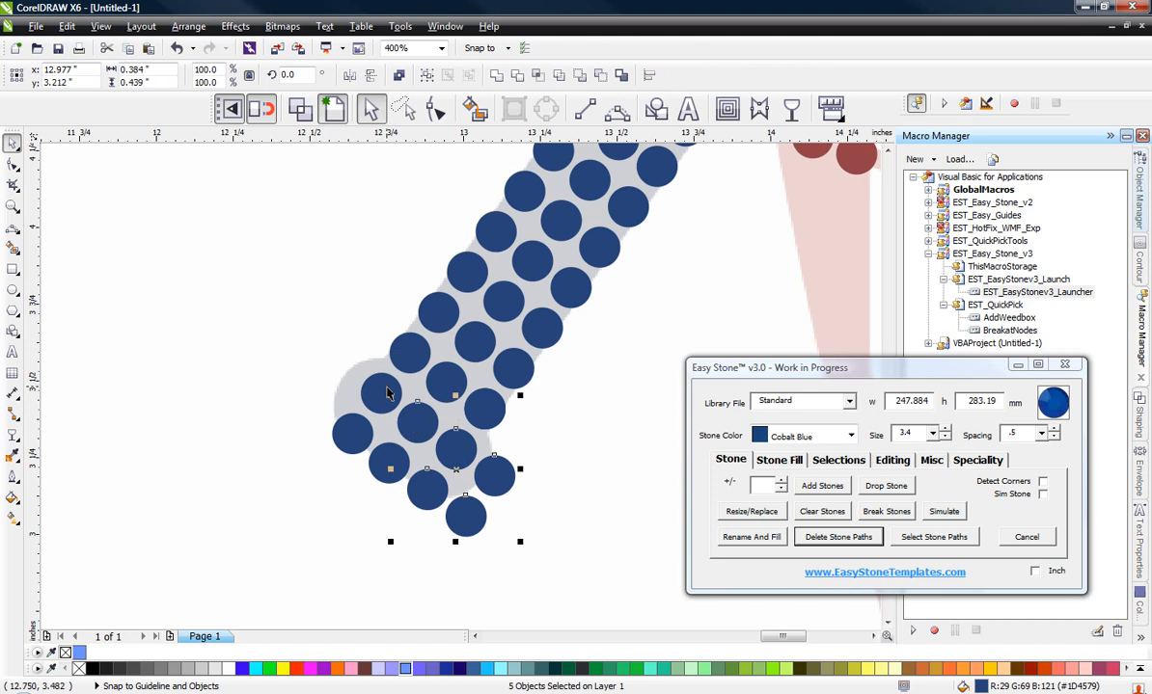
left_click(384, 390, "shift")
left_click(354, 431, "shift")
scroll(384, 437, "up", 2)
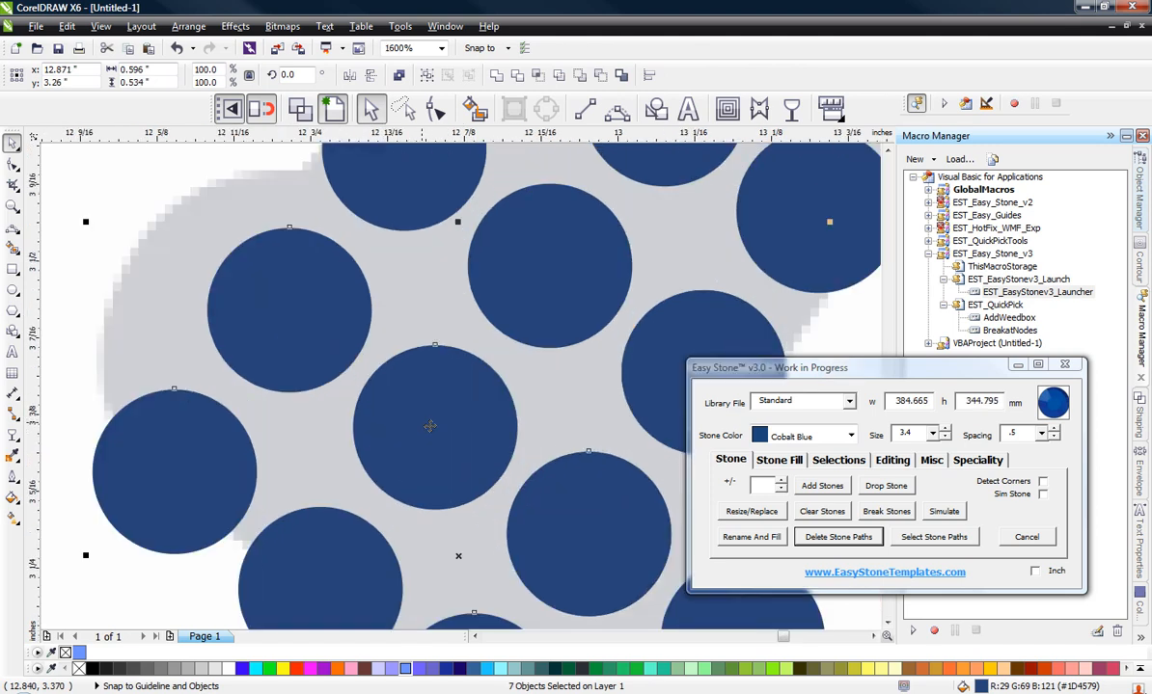
left_click_drag(436, 425, 372, 380)
scroll(403, 276, "down", 1)
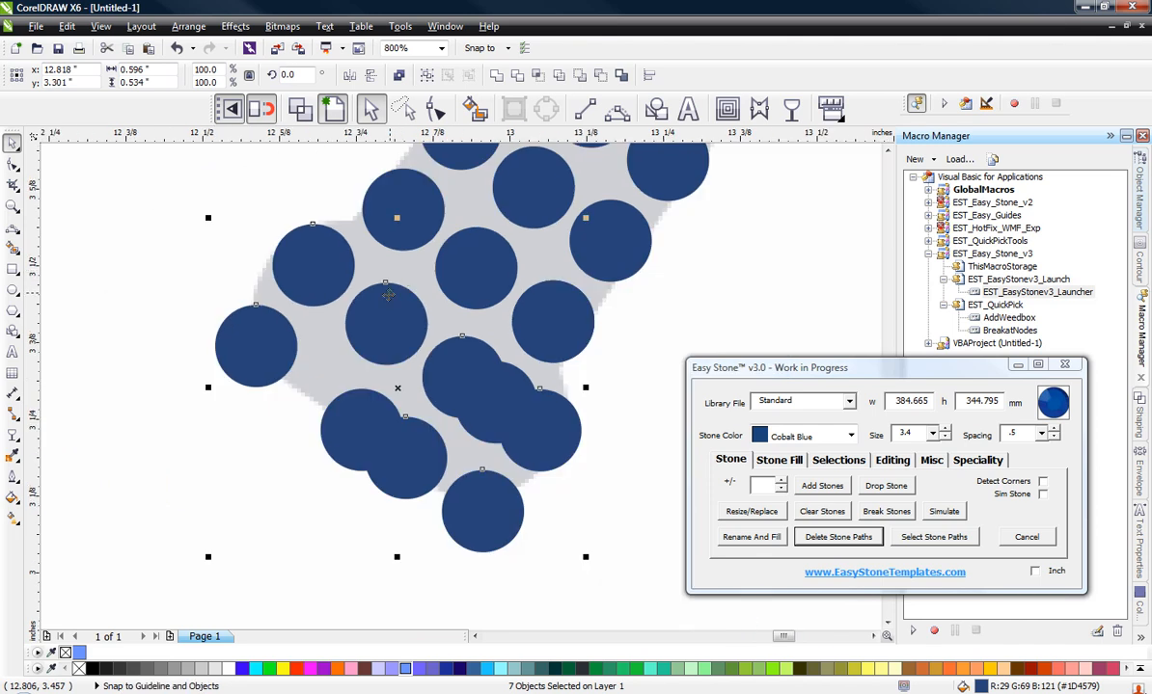
key("ctrl+z")
left_click(368, 427, "shift")
left_click_drag(420, 357, 391, 331)
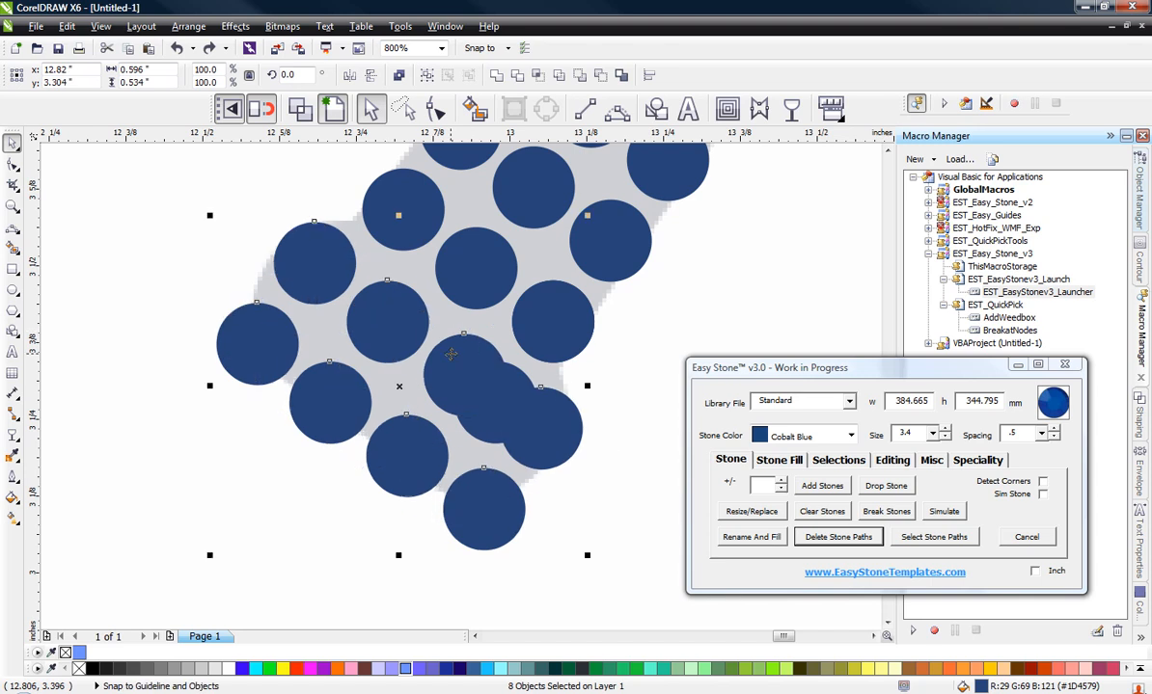
Step: Delete the duplicate stone overlapping the knob's upper row
left_click(476, 405)
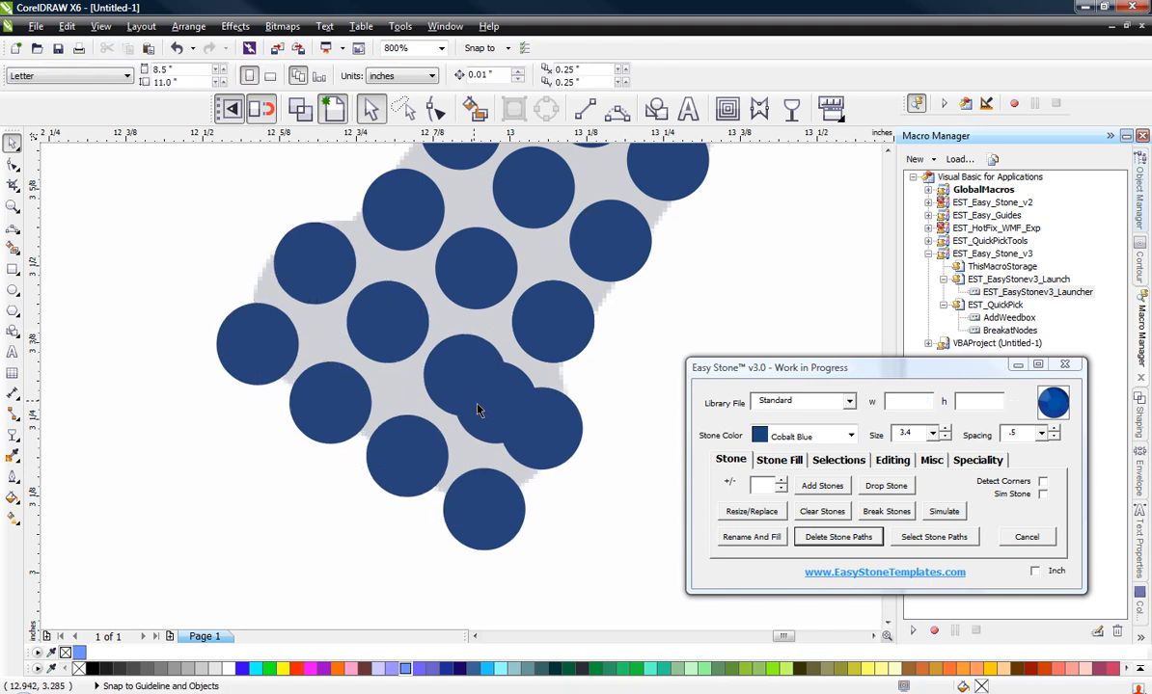
key("Delete")
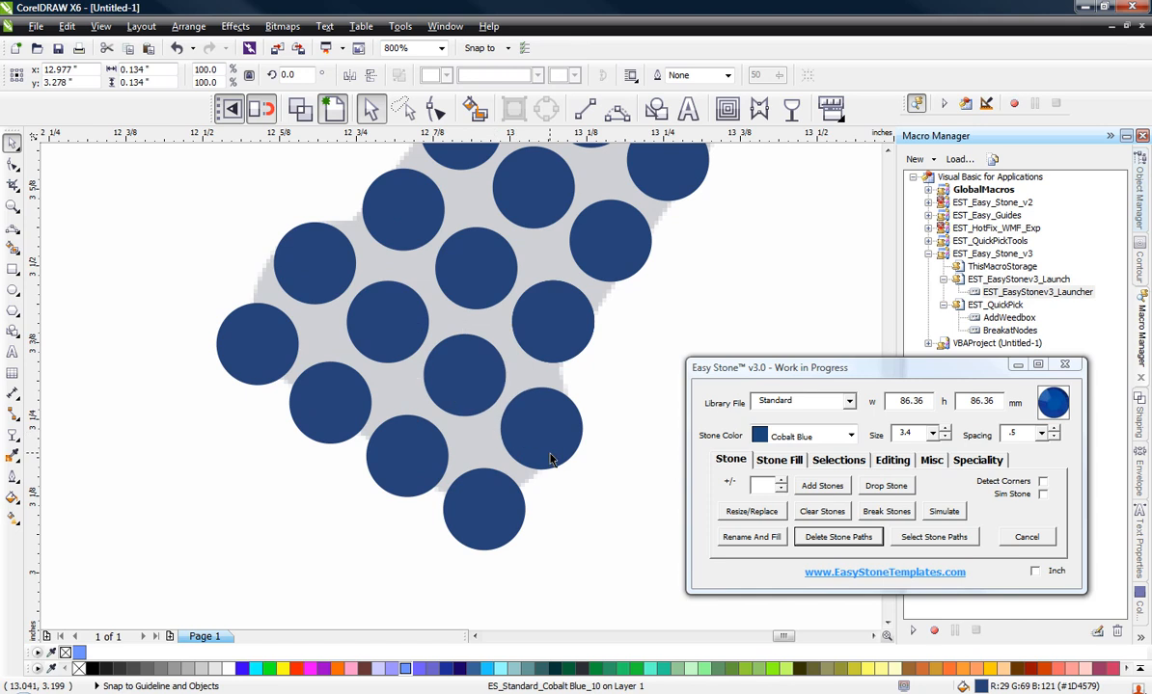
scroll(425, 473, "down", 2)
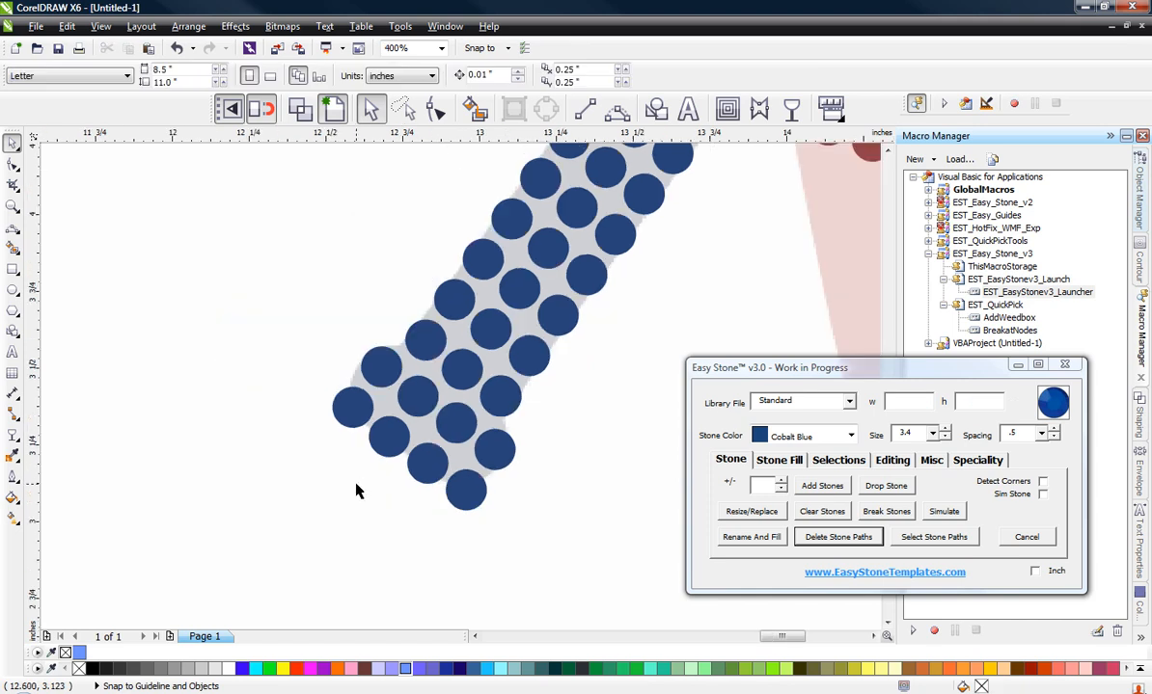
Step: Select all the Cobalt Blue stones of the finished bat handle and knob, leaving the red ring stone out of the selection
scroll(342, 478, "down", 2)
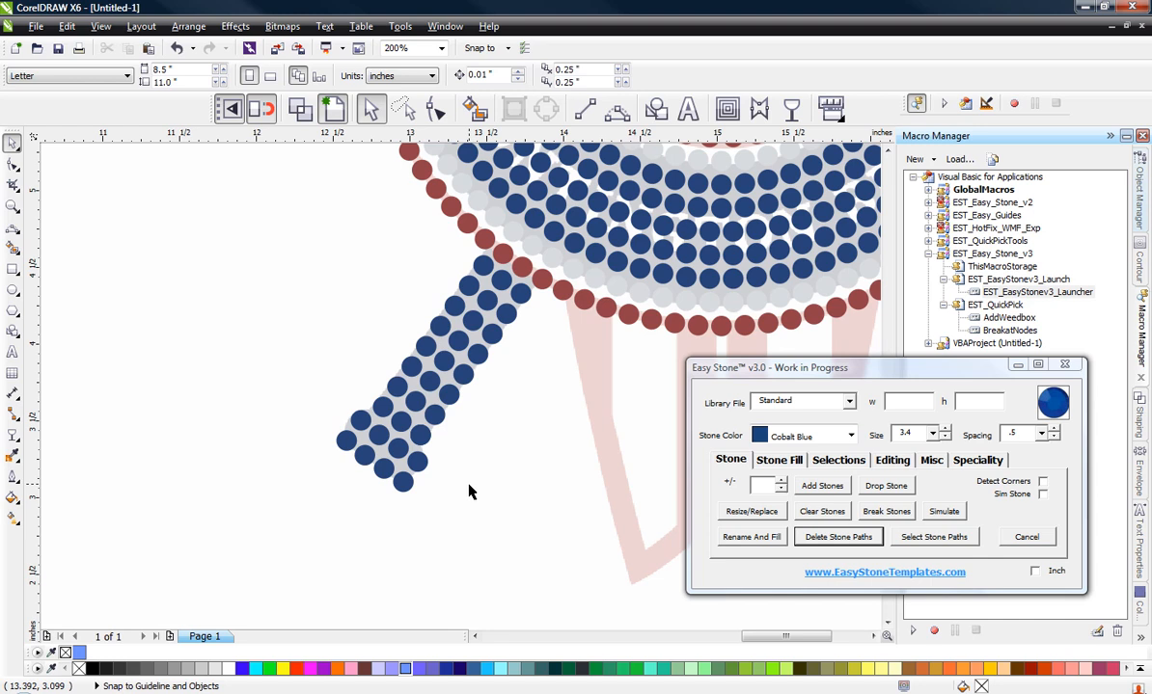
scroll(469, 492, "down", 2)
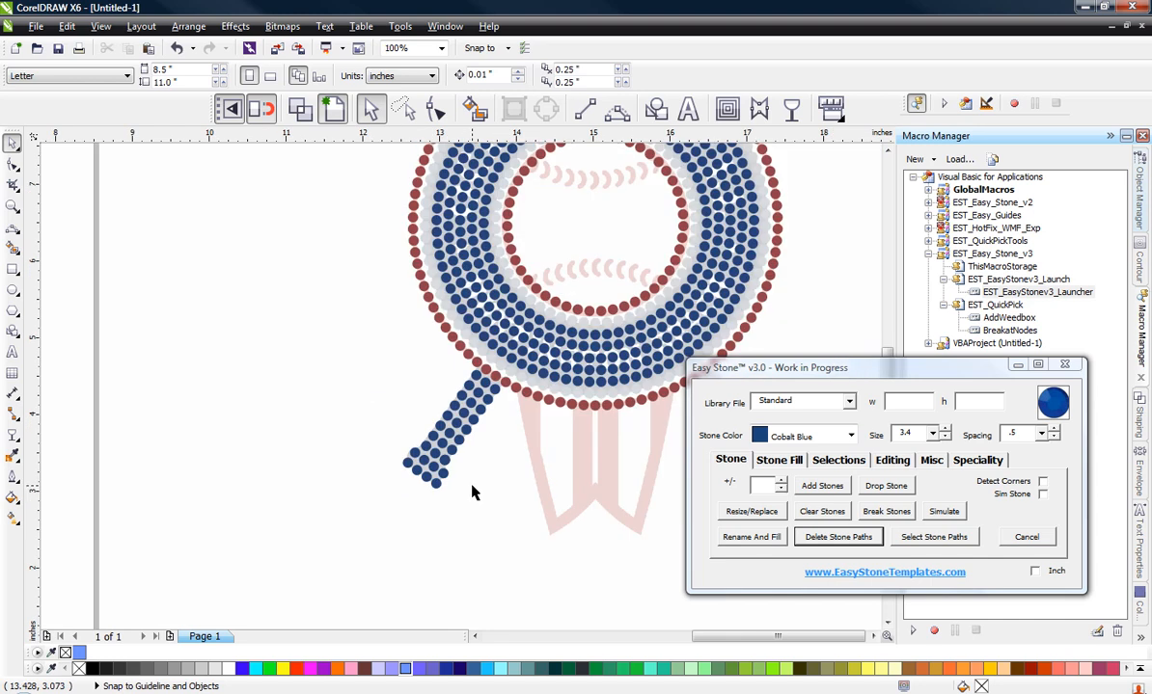
scroll(471, 490, "down", 1)
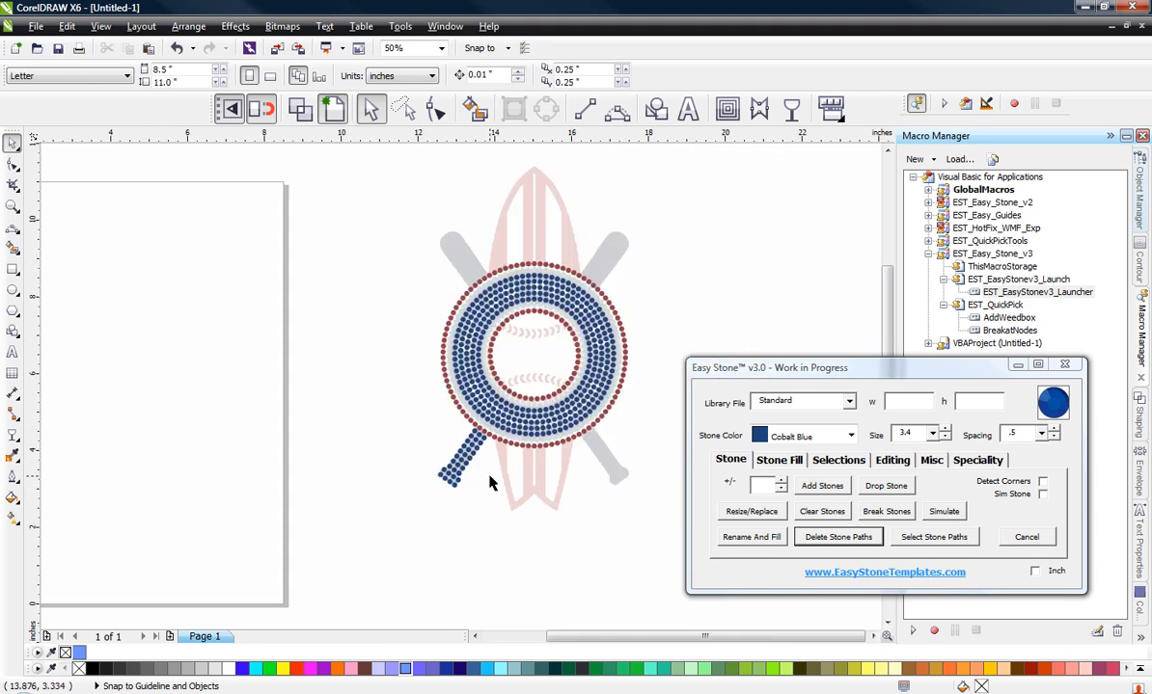
scroll(458, 470, "up", 1)
scroll(461, 453, "down", 1)
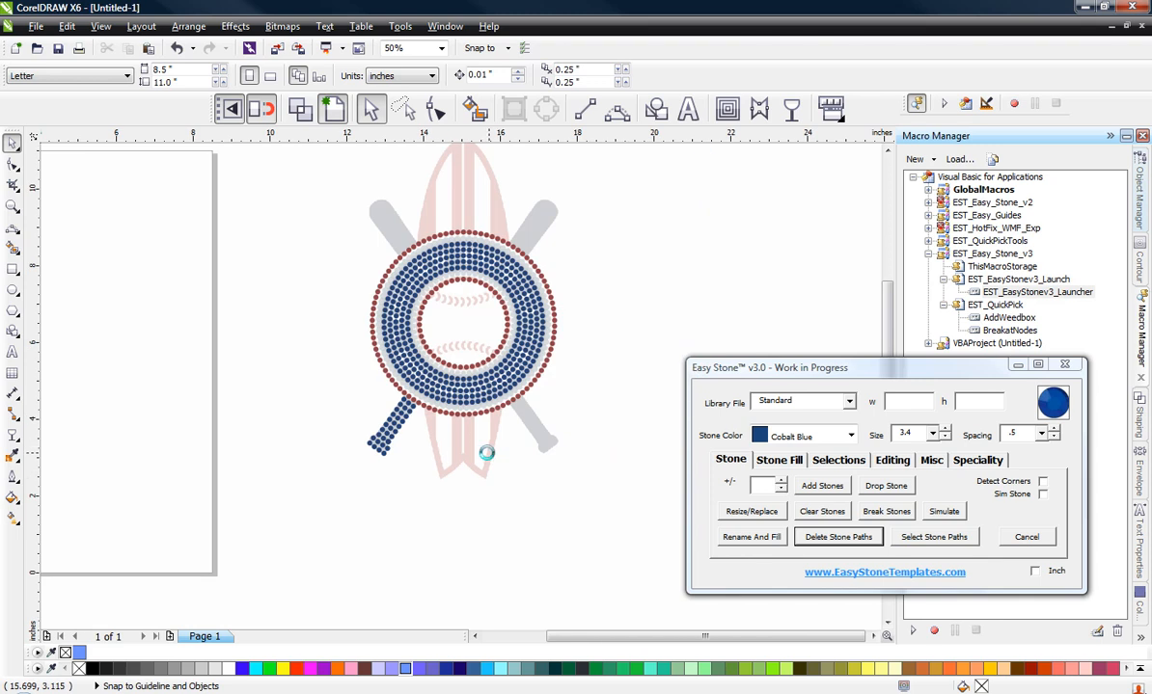
scroll(455, 429, "up", 1)
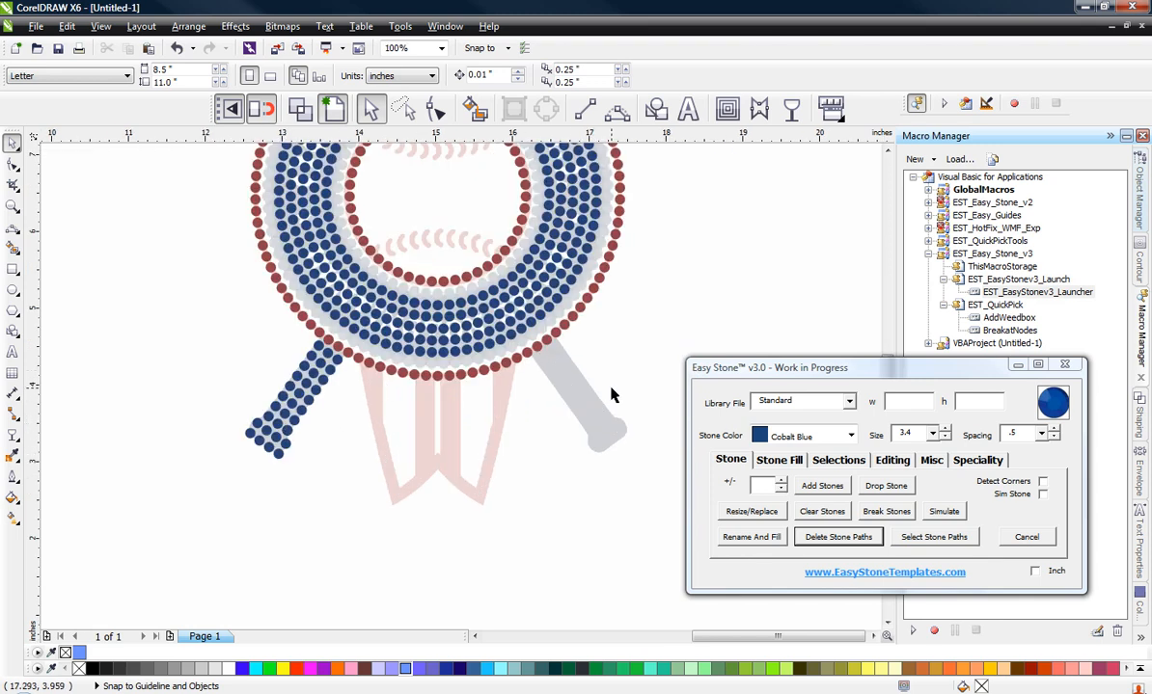
scroll(193, 342, "up", 1)
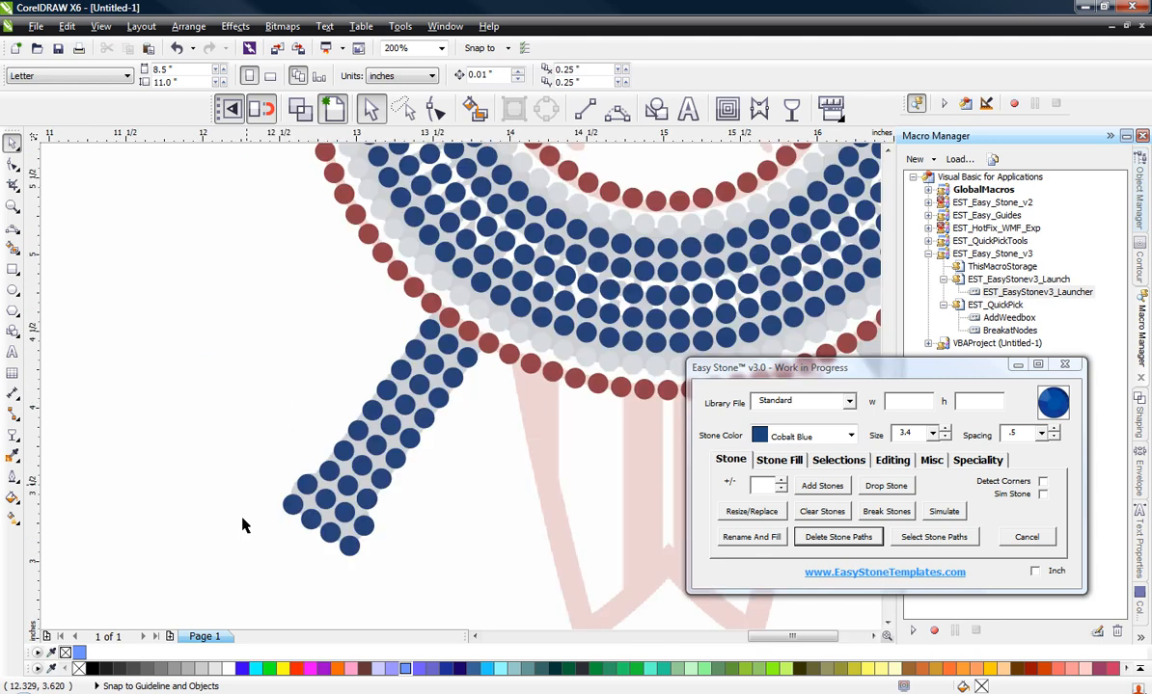
left_click_drag(262, 568, 480, 321)
scroll(468, 329, "up", 1)
scroll(467, 330, "up", 1)
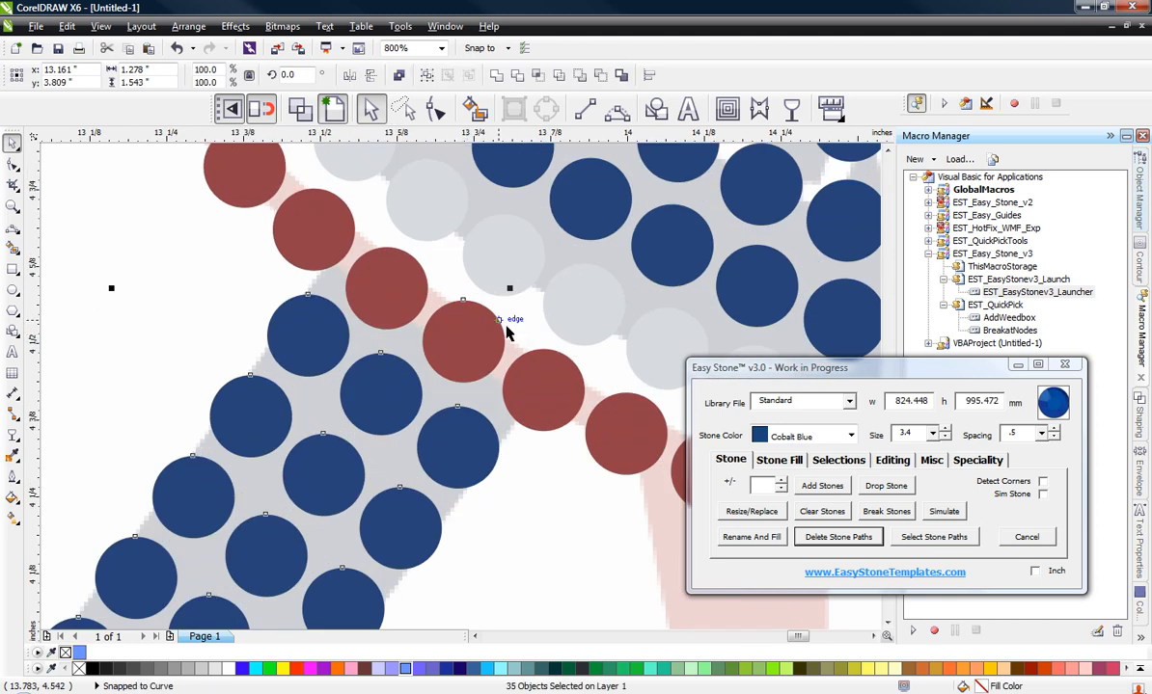
left_click(462, 326, "shift")
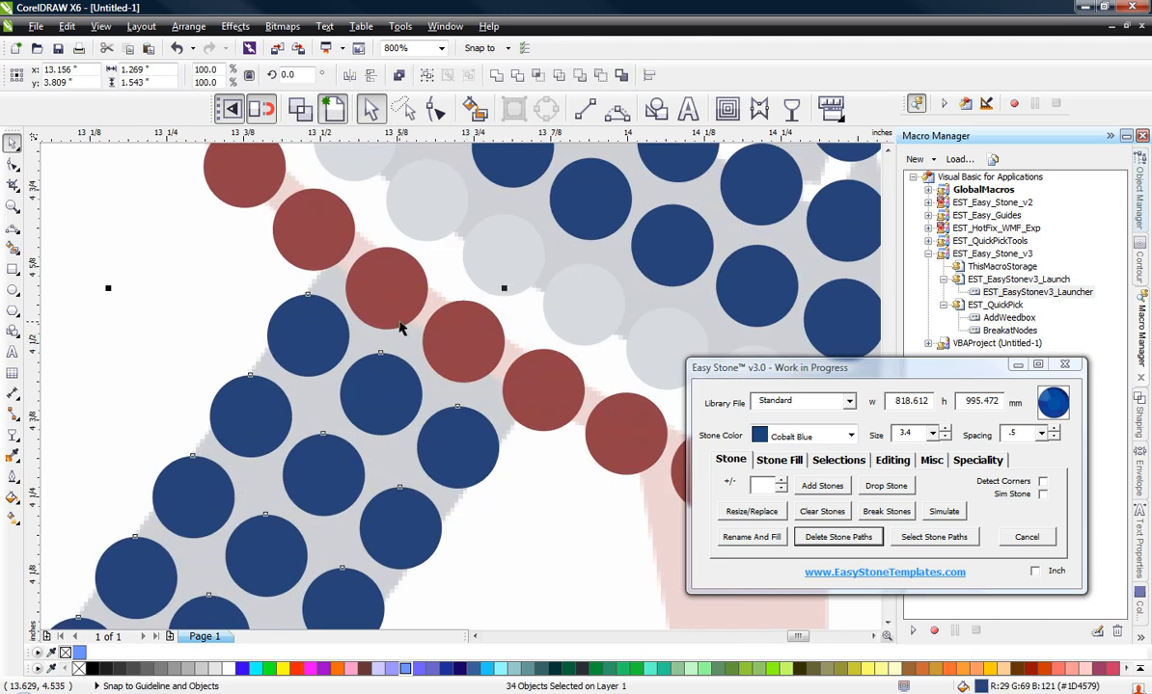
scroll(364, 294, "down", 2)
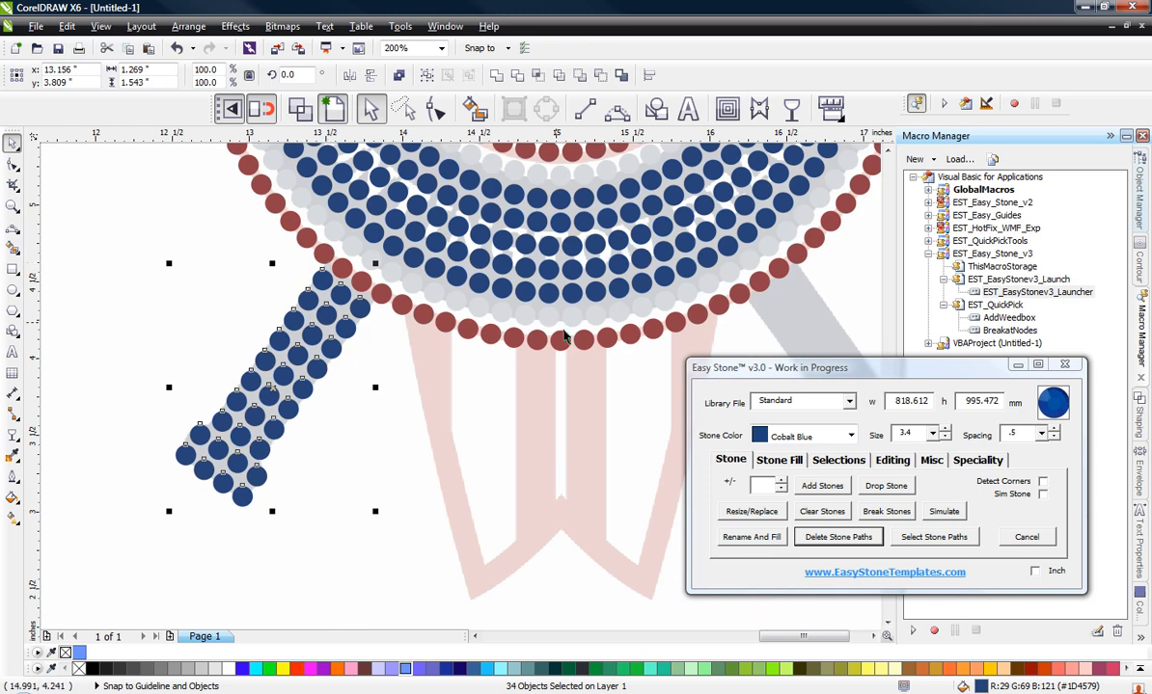
Step: Add the outer red ring's bottom-centre stone to the selected handle stones as an alignment reference
scroll(569, 347, "up", 1)
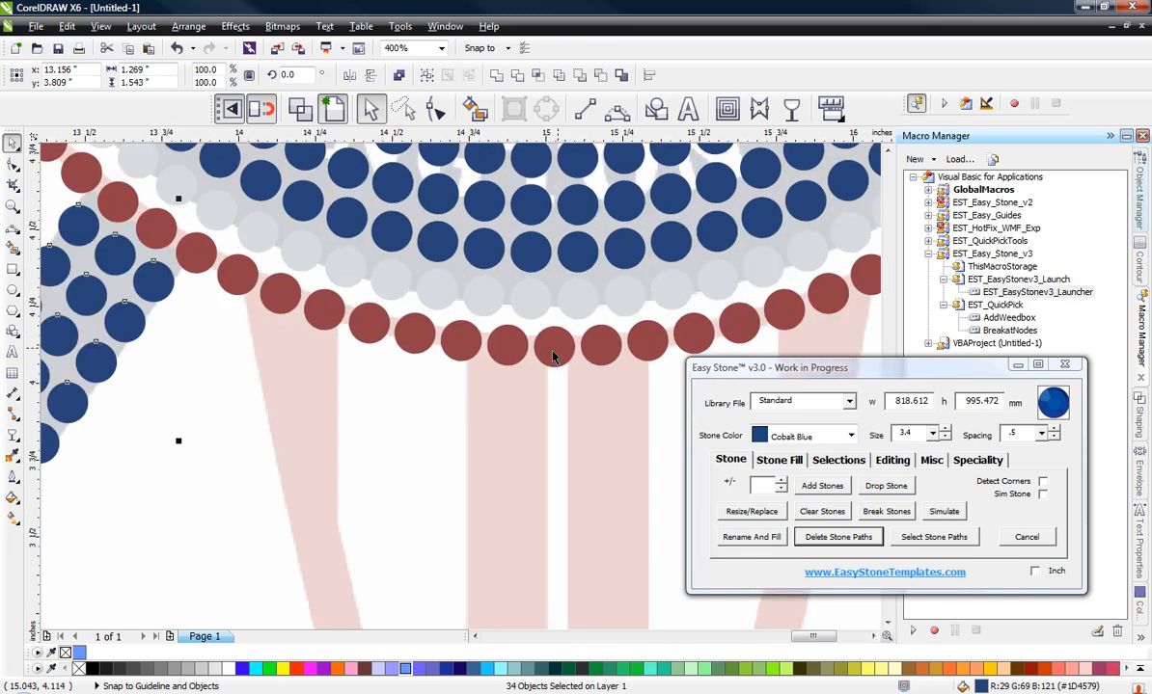
left_click(555, 357, "shift")
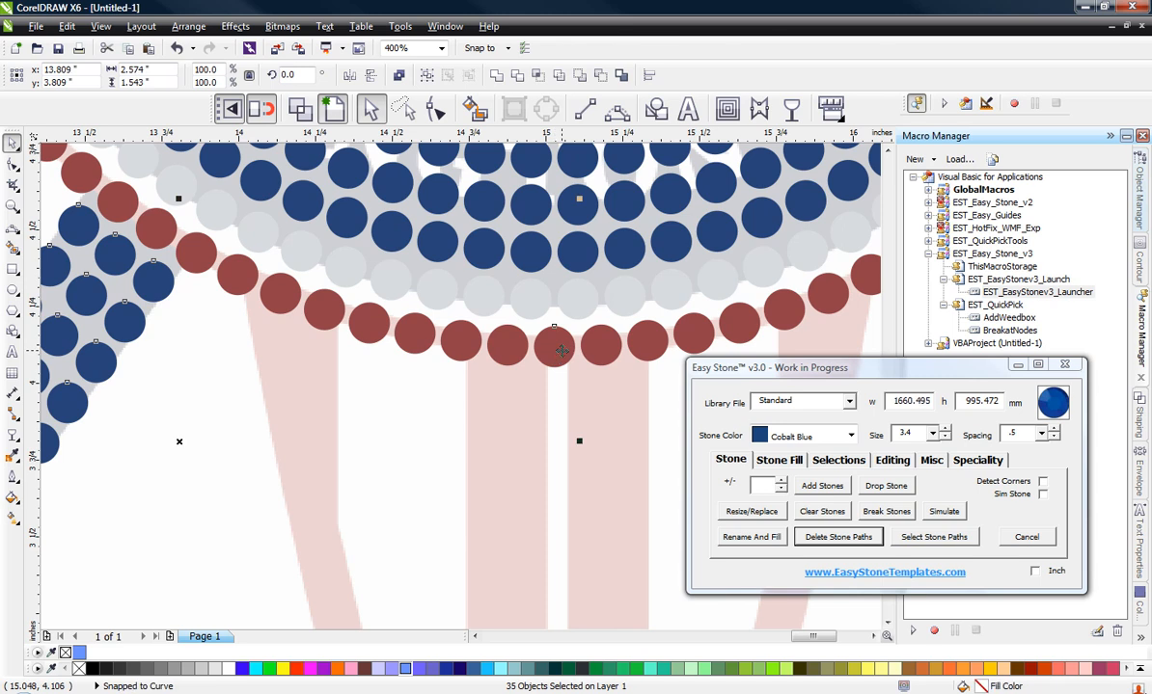
scroll(554, 356, "down", 1)
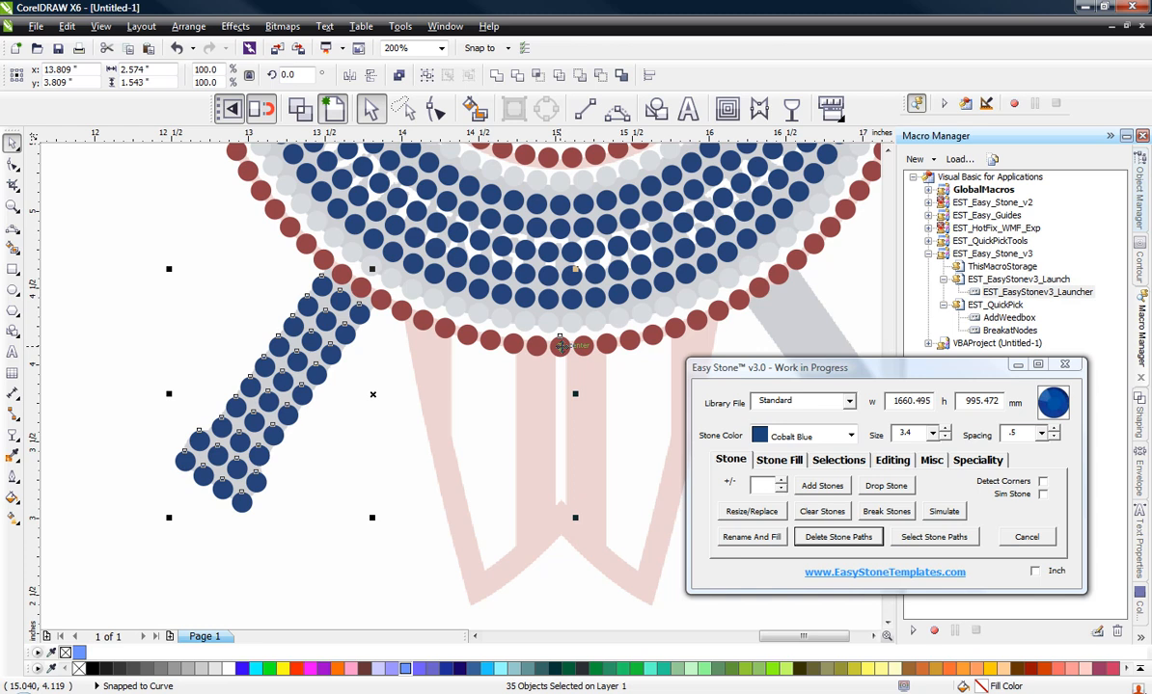
Step: Mirror a copy of the selected handle stones and red reference stone horizontally onto the opposite bat handle
scroll(367, 357, "down", 1)
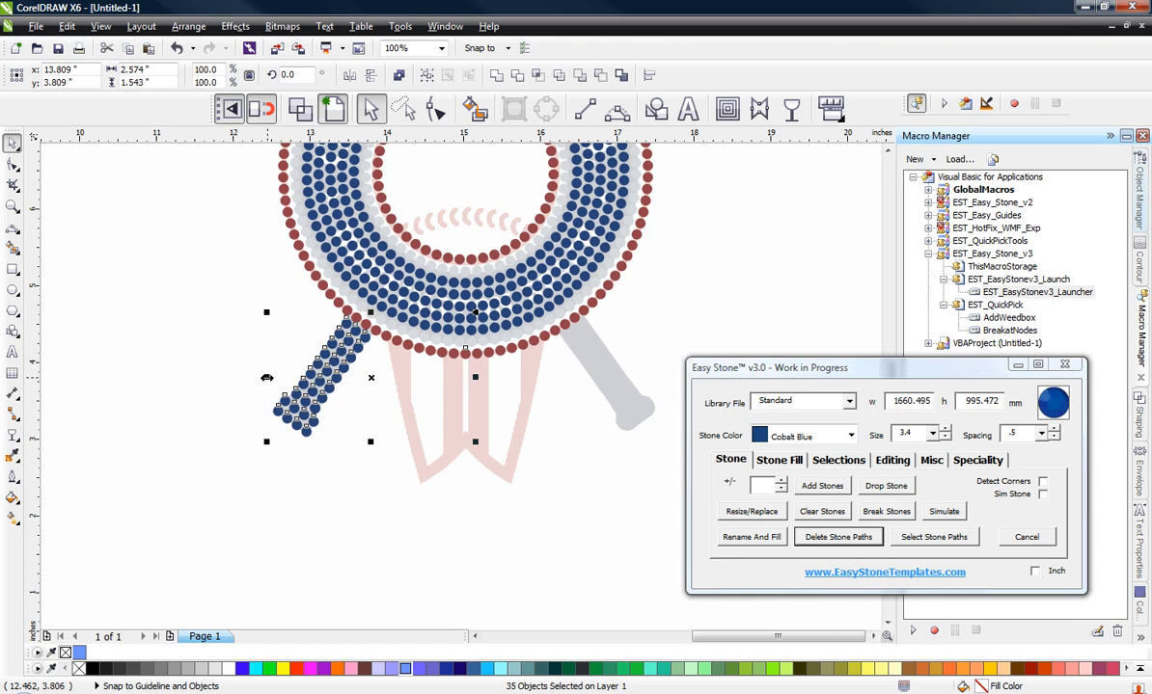
left_click_drag(267, 377, 552, 399)
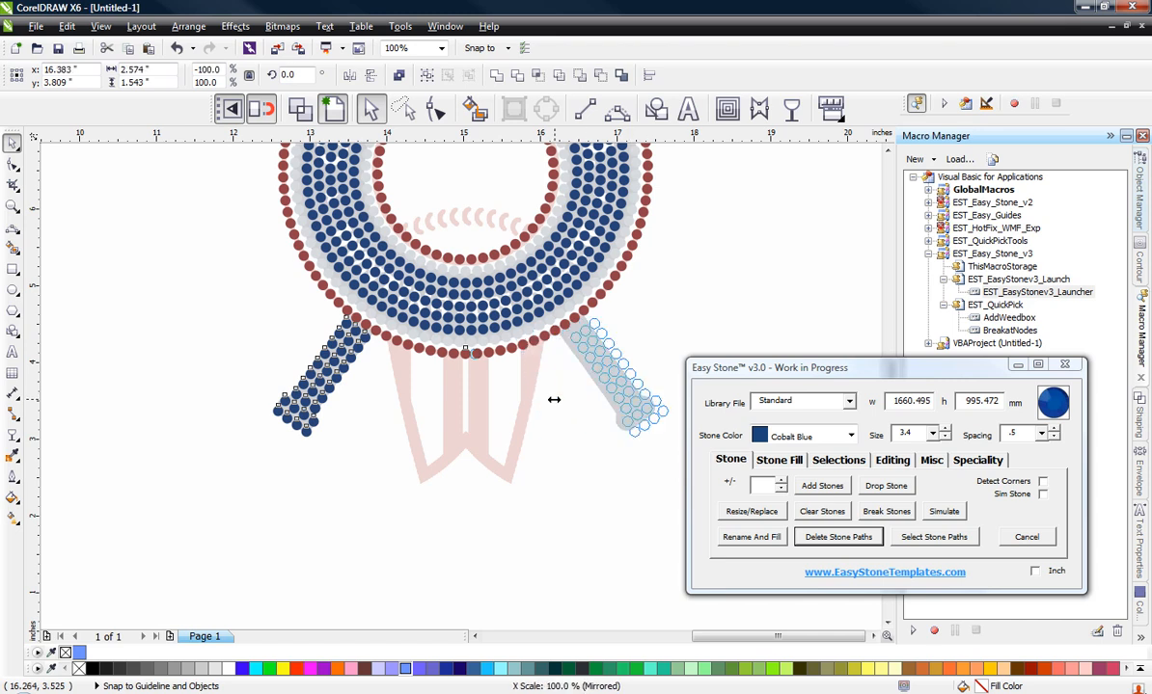
left_click_drag(553, 399, 554, 399)
right_click(555, 399)
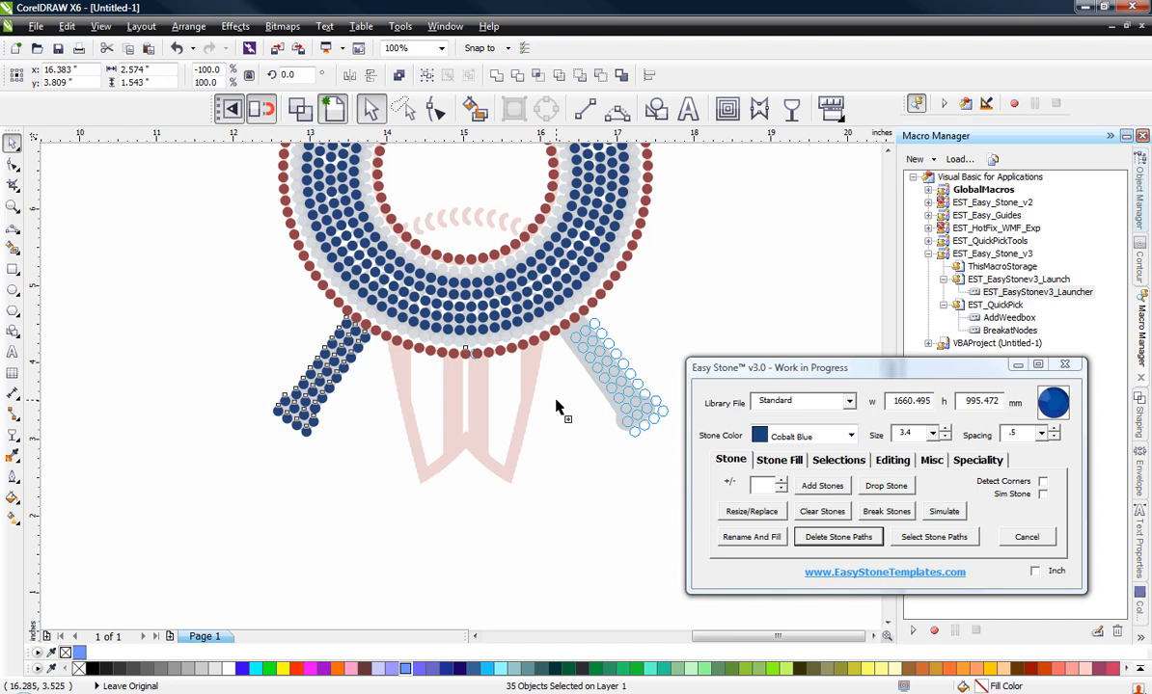
left_click_drag(556, 399, 555, 399)
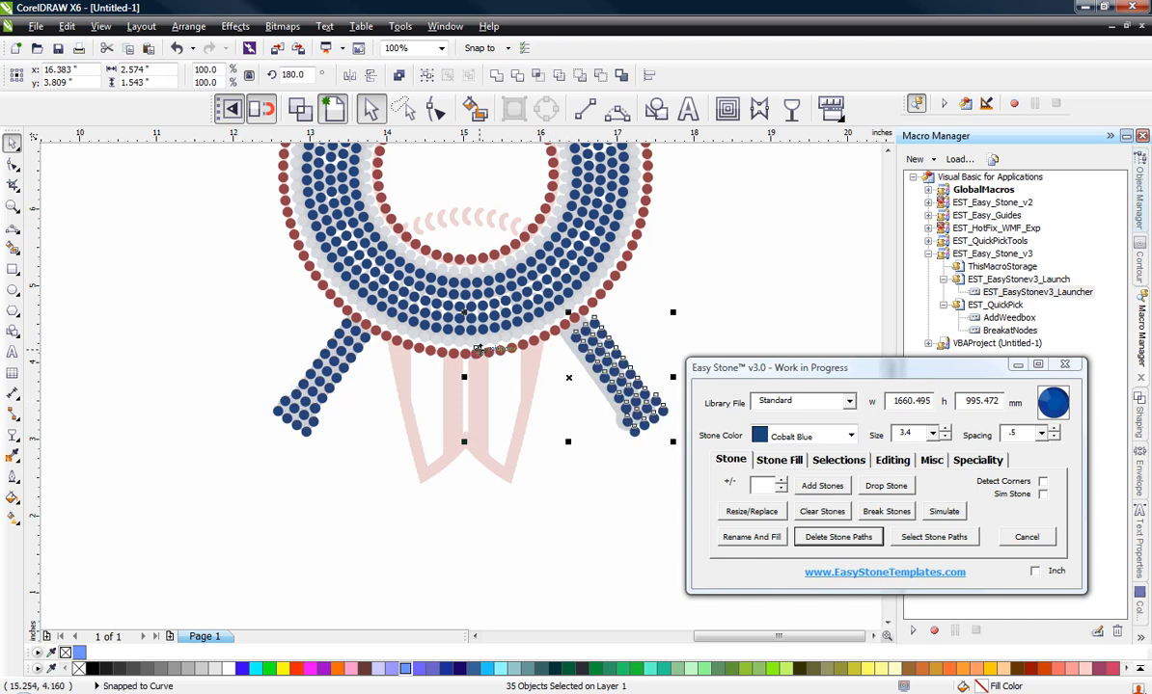
Step: Move the mirrored copy so its red reference stone snaps onto the ring's original bottom-centre stone
scroll(470, 356, "up", 2)
scroll(470, 357, "up", 2)
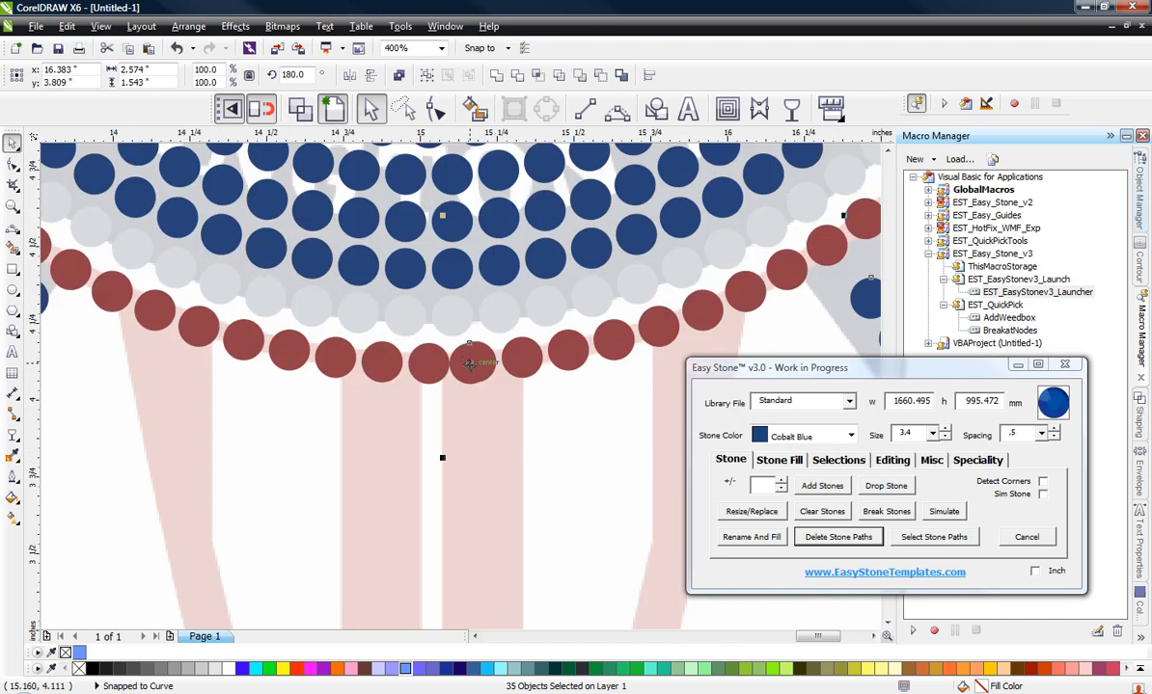
left_click_drag(464, 367, 429, 365)
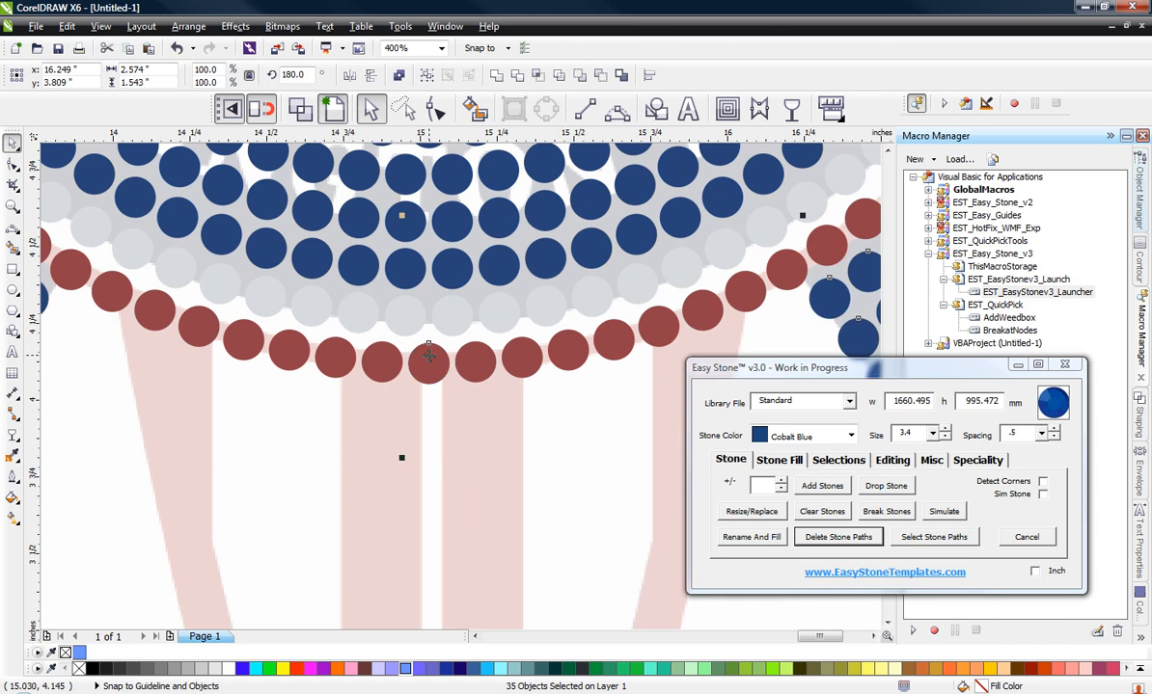
Step: Undo the alignment move and the mirrored copy of the bat handle
scroll(429, 365, "down", 2)
scroll(429, 362, "down", 2)
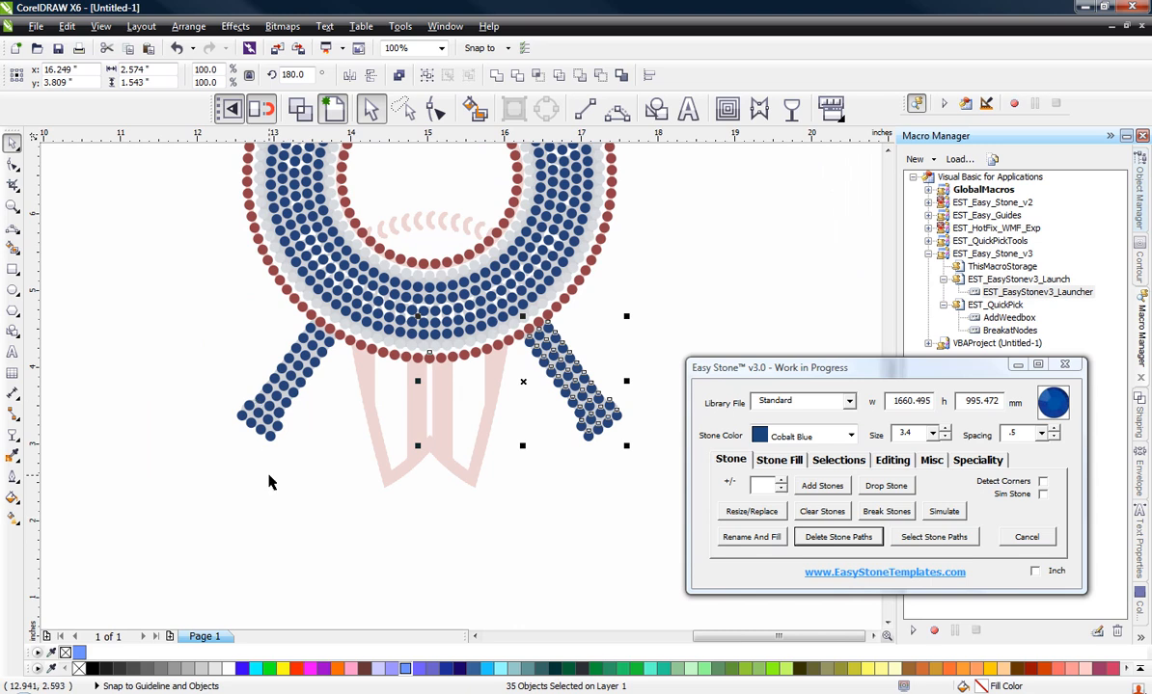
key("Right")
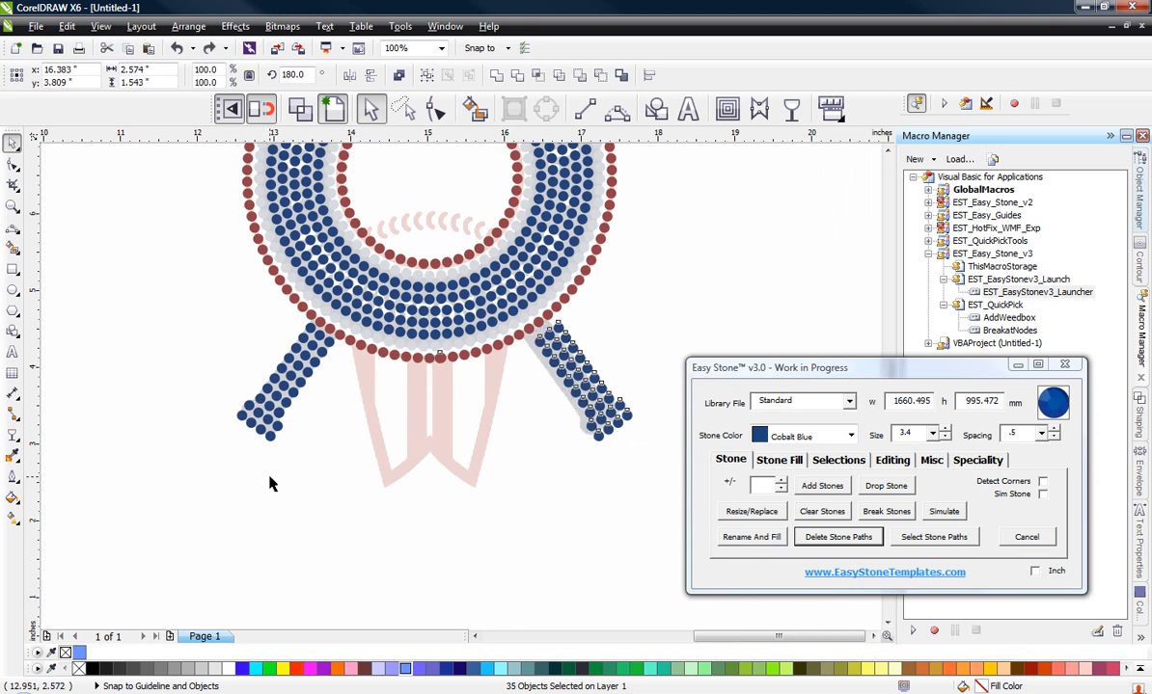
key("ctrl+z")
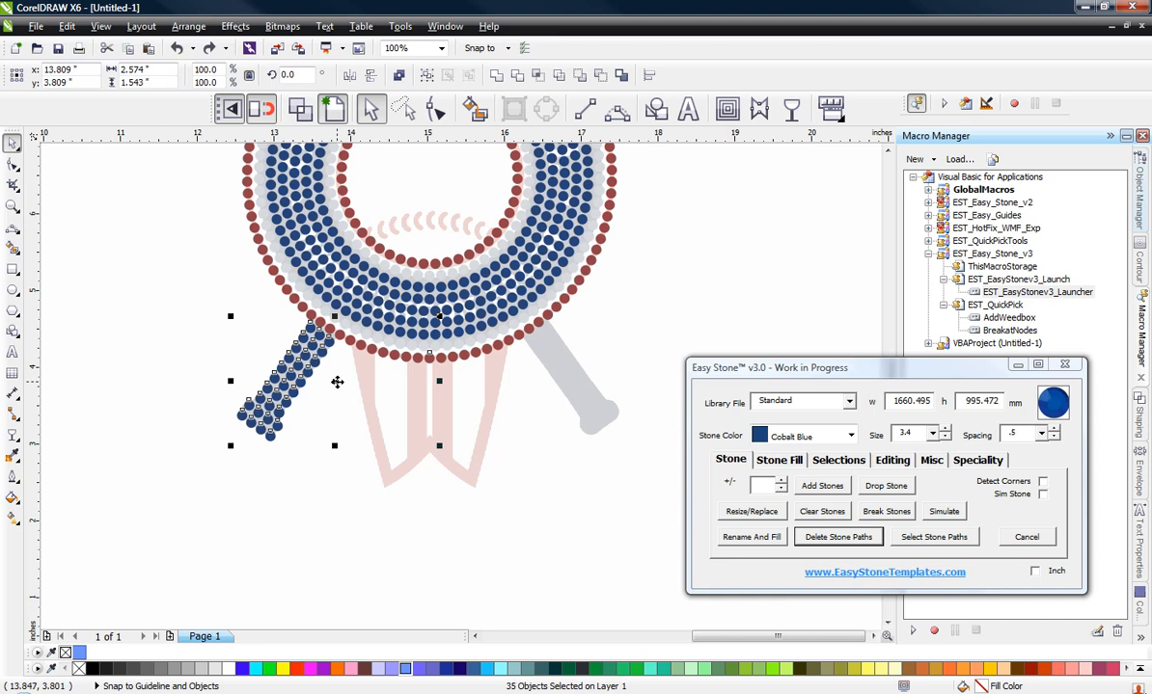
Step: Mirror a copy of the selected handle stones horizontally and snap its red reference stone onto the ring's original bottom-centre stone
left_click_drag(336, 382, 493, 529)
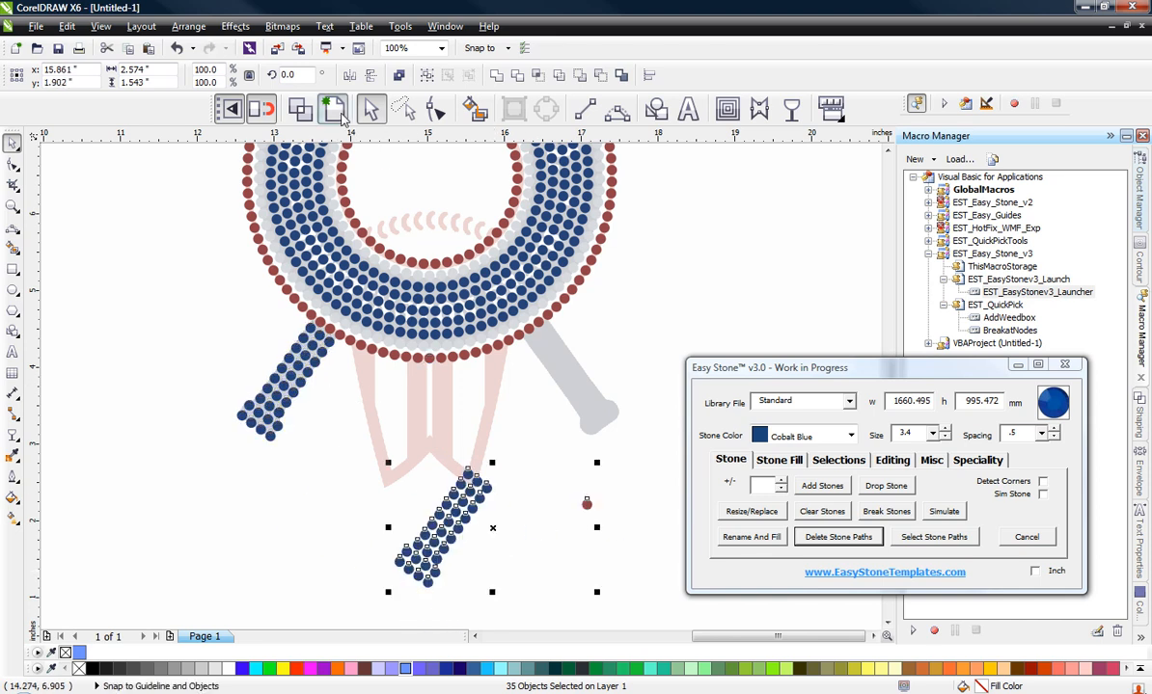
left_click(332, 106)
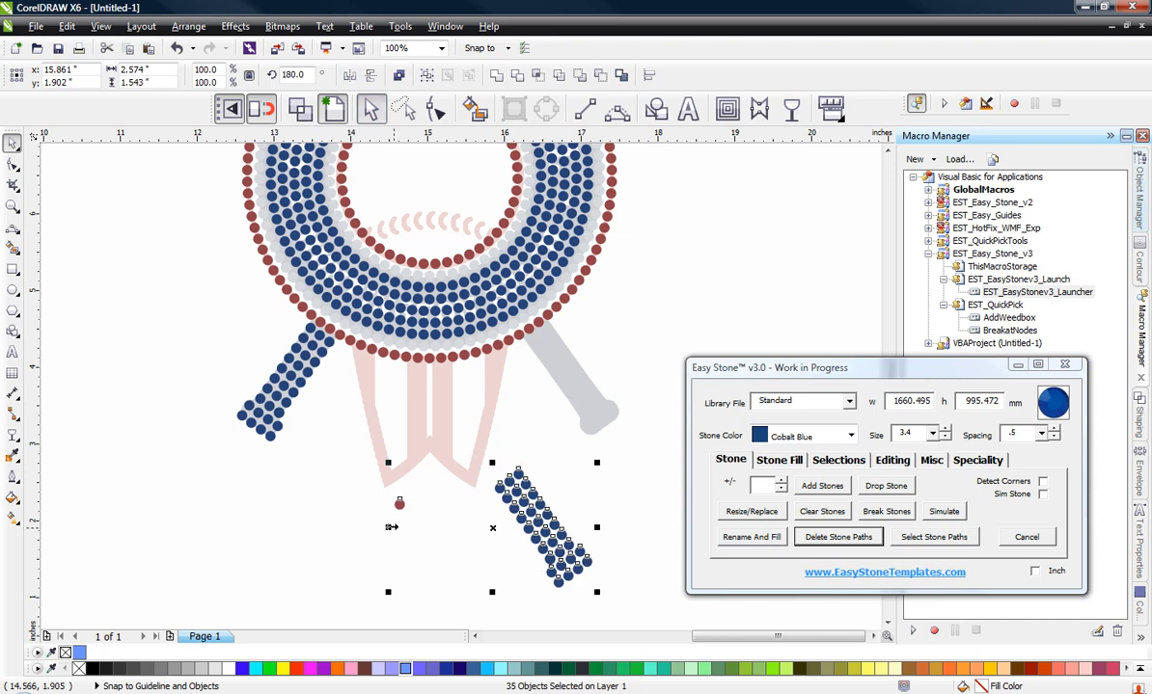
scroll(390, 503, "up", 1)
left_click_drag(408, 504, 466, 240)
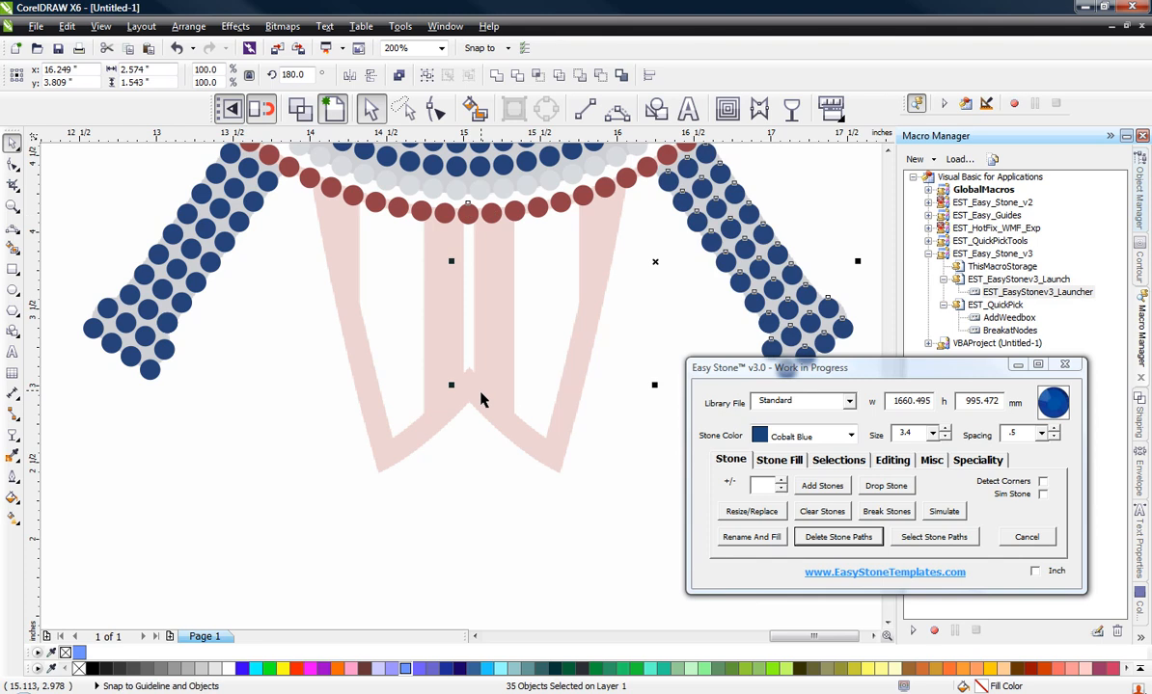
scroll(481, 426, "down", 2)
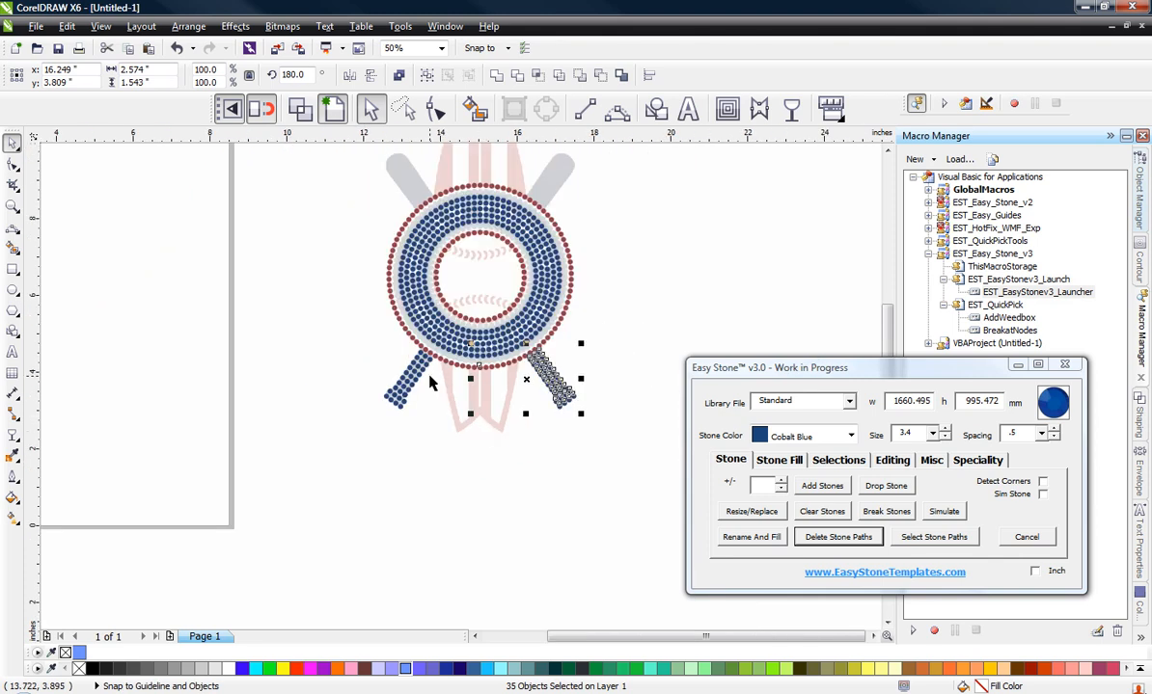
left_click(313, 345)
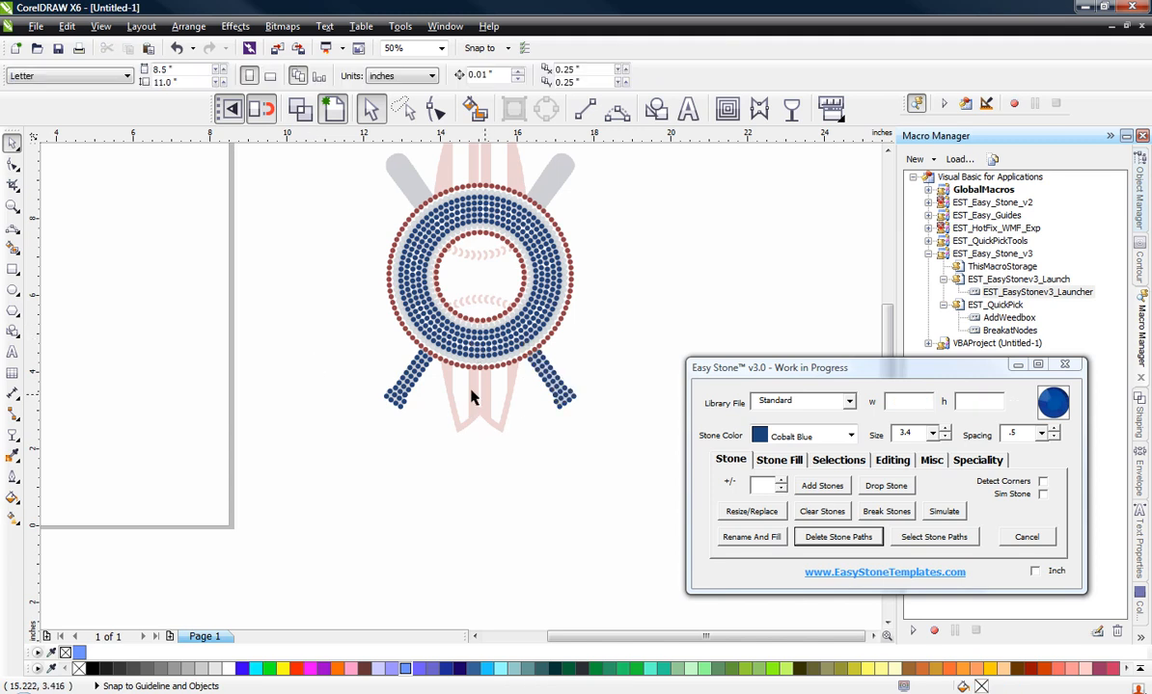
Step: Place a vertical guideline through the centre of the outer red ring's bottom-centre stone, at x 15.029 inches
scroll(468, 395, "up", 2)
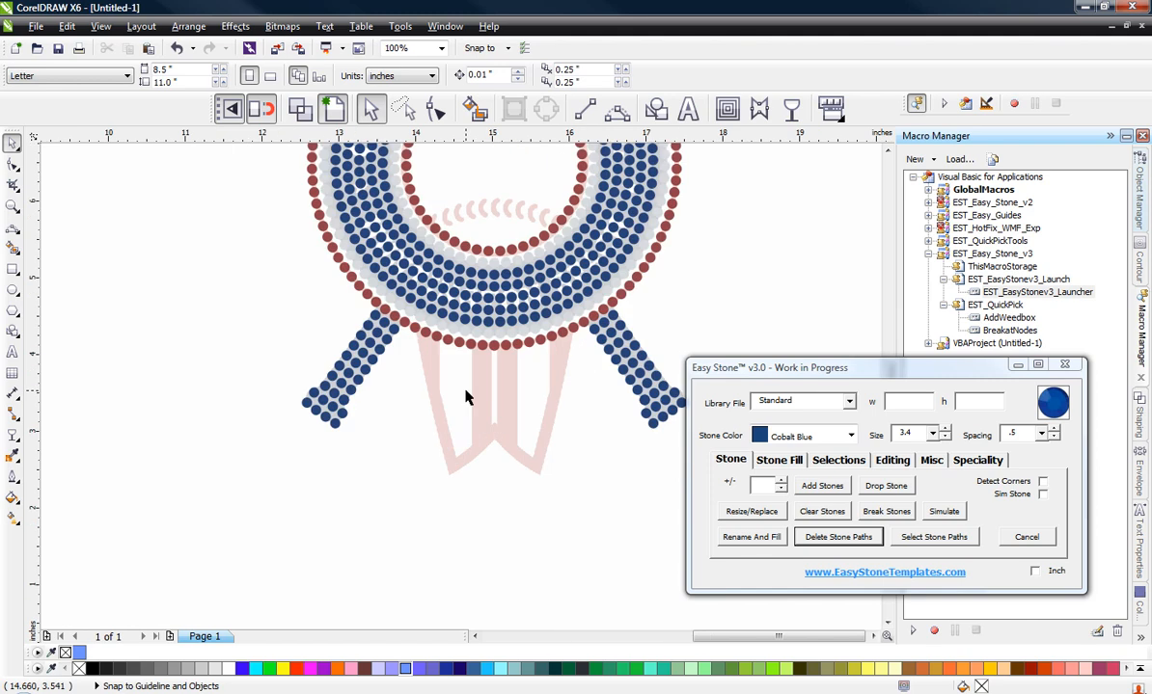
left_click_drag(29, 299, 483, 341)
scroll(502, 359, "up", 2)
scroll(532, 386, "down", 2)
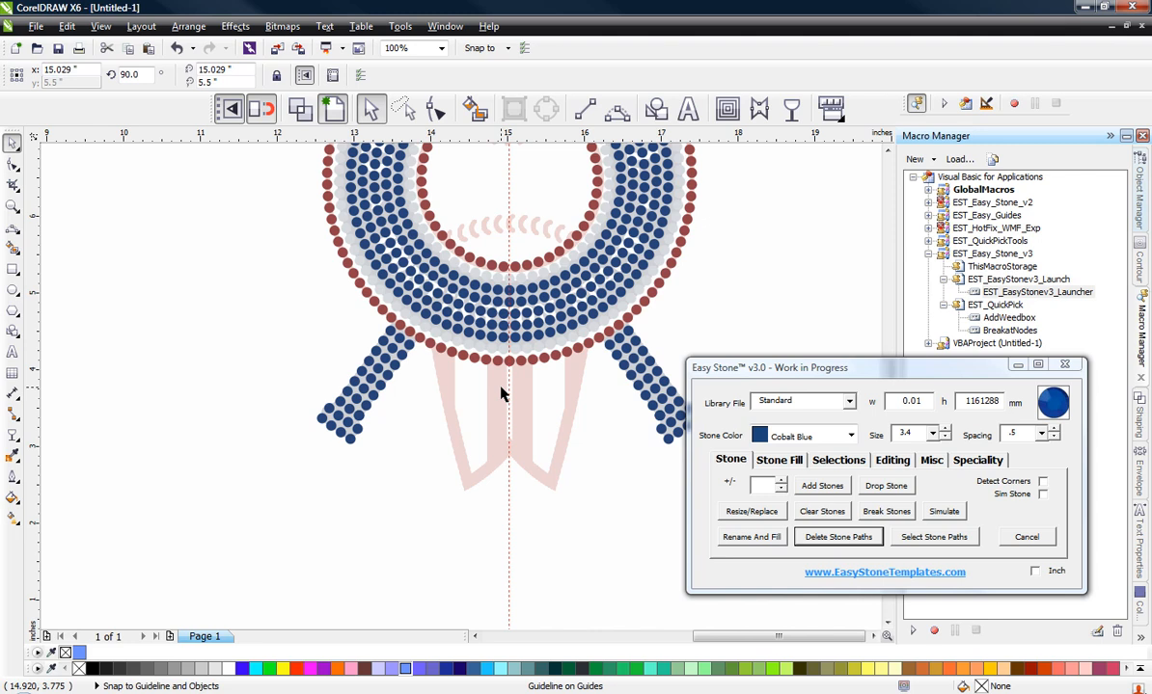
Step: Trace the left half of the lower board outline with curves from a ring stone to the lower tip and up to the guideline notch
scroll(500, 393, "up", 2)
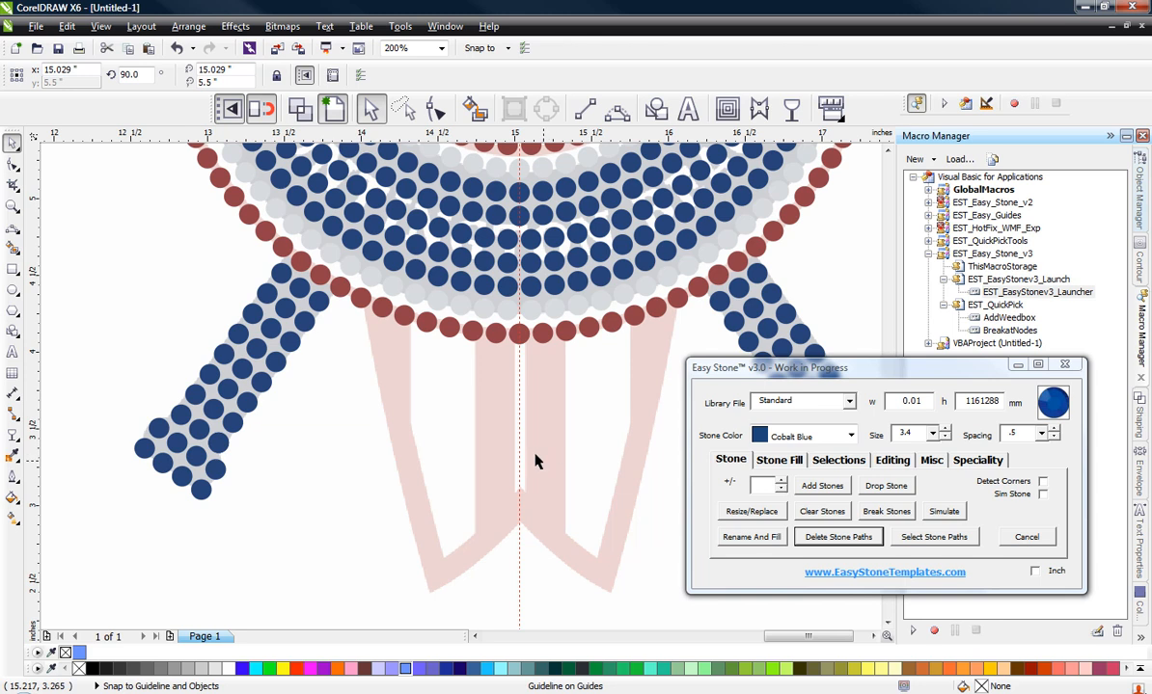
left_click(618, 109)
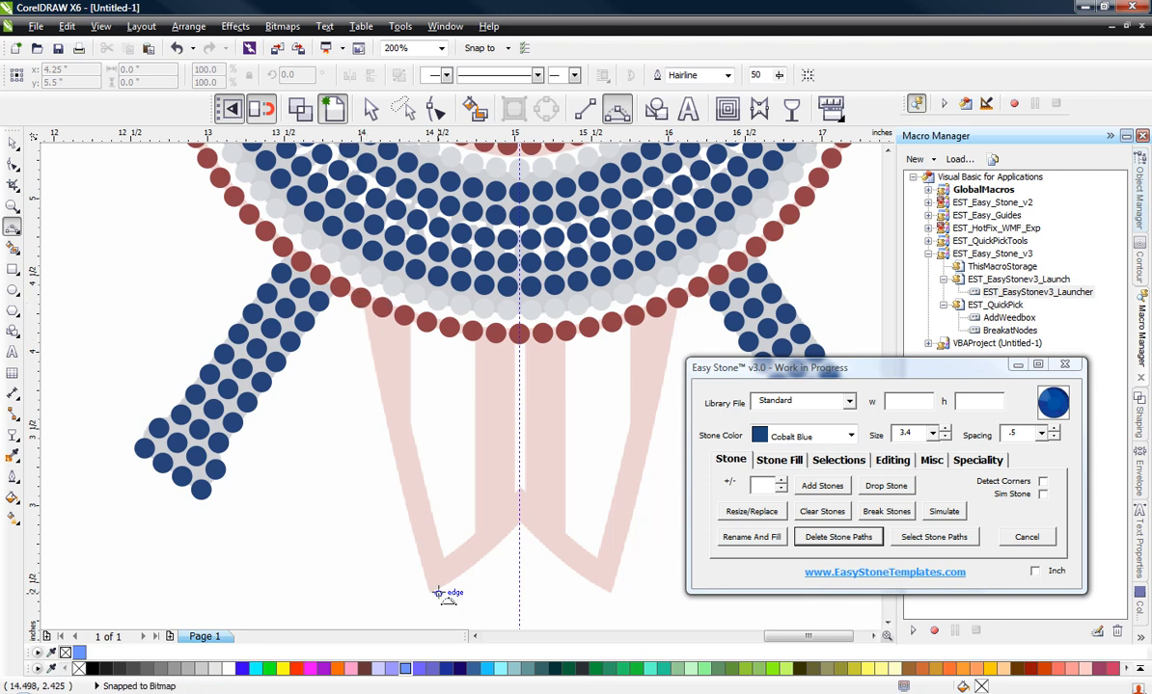
left_click(361, 298)
left_click_drag(429, 589, 368, 479)
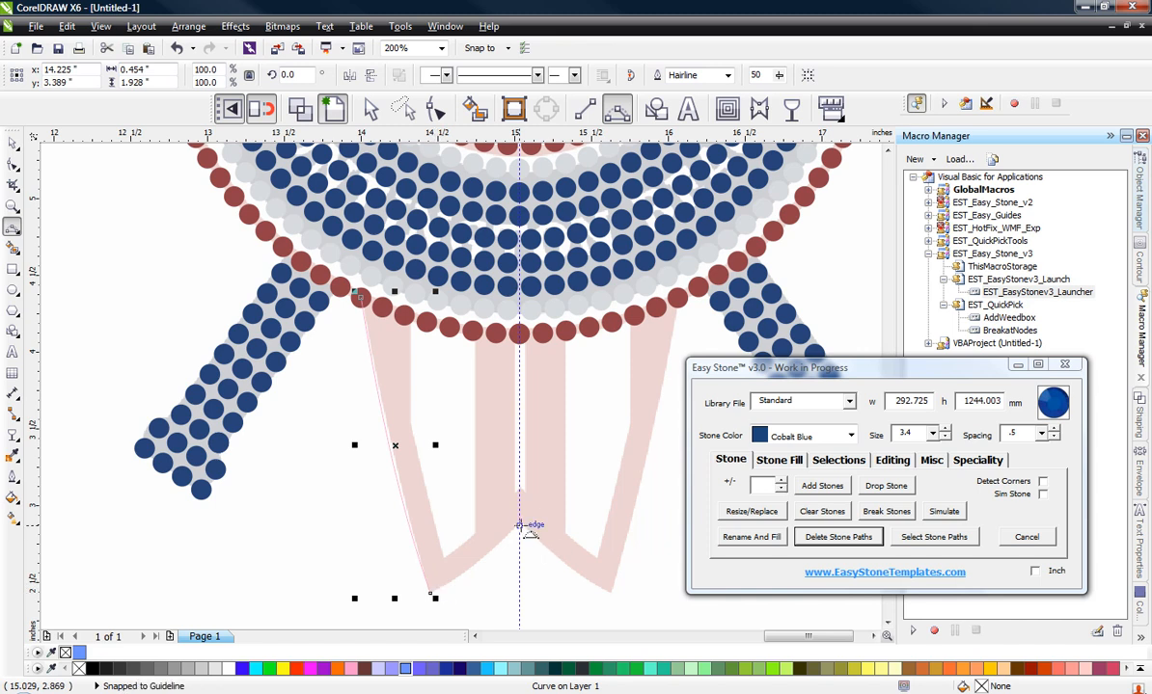
left_click(431, 592)
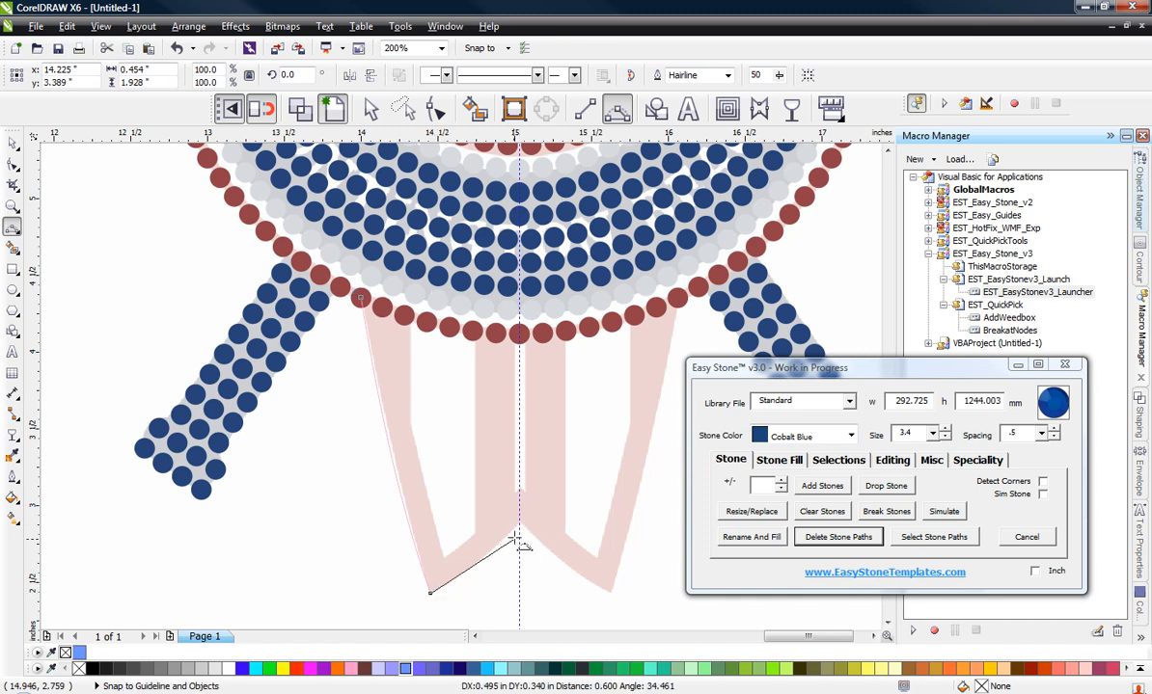
left_click_drag(519, 518, 500, 548)
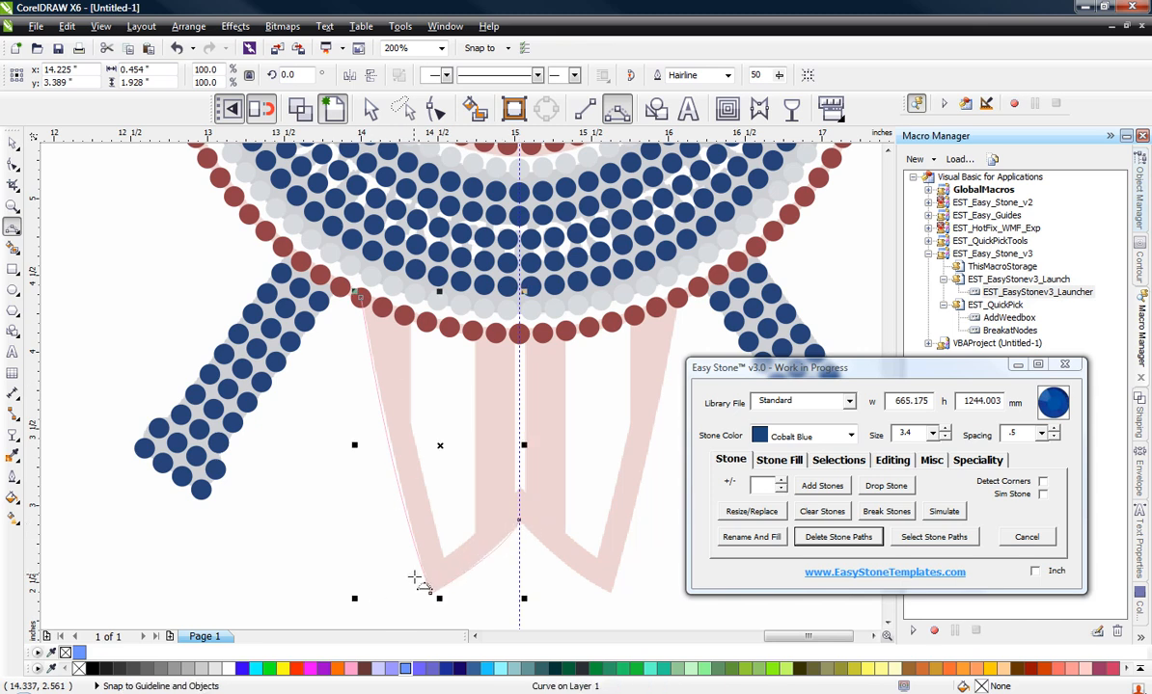
Step: Break the traced board outline into separate curves at its lower tip node
scroll(448, 625, "up", 1)
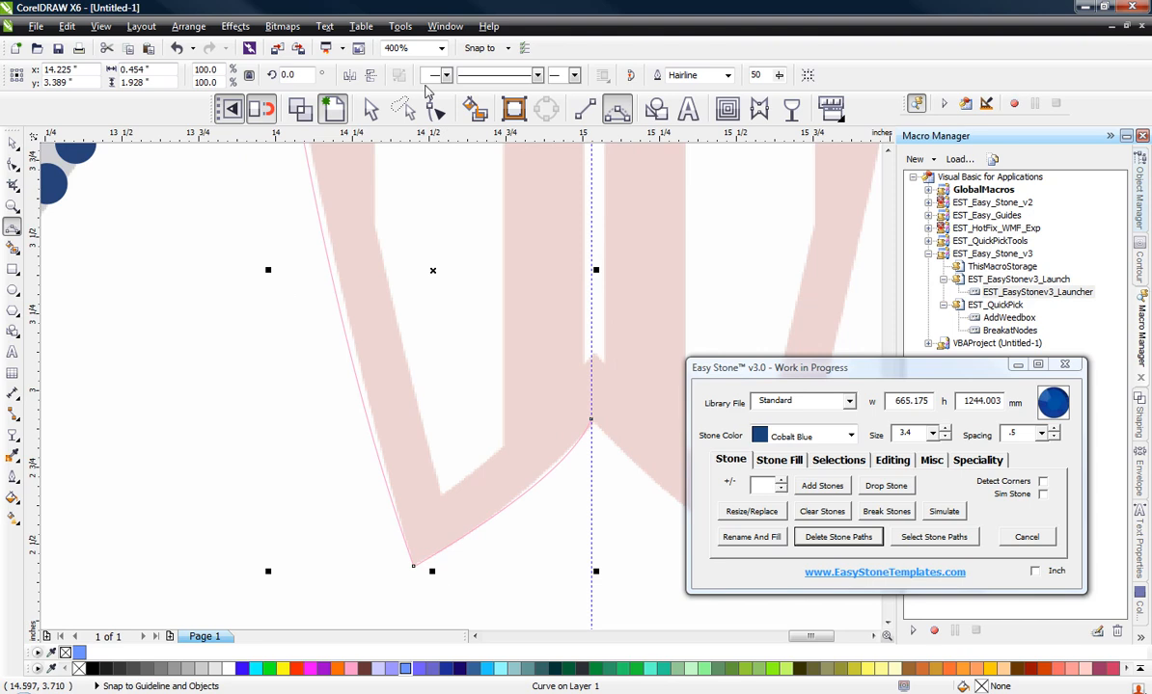
left_click(436, 109)
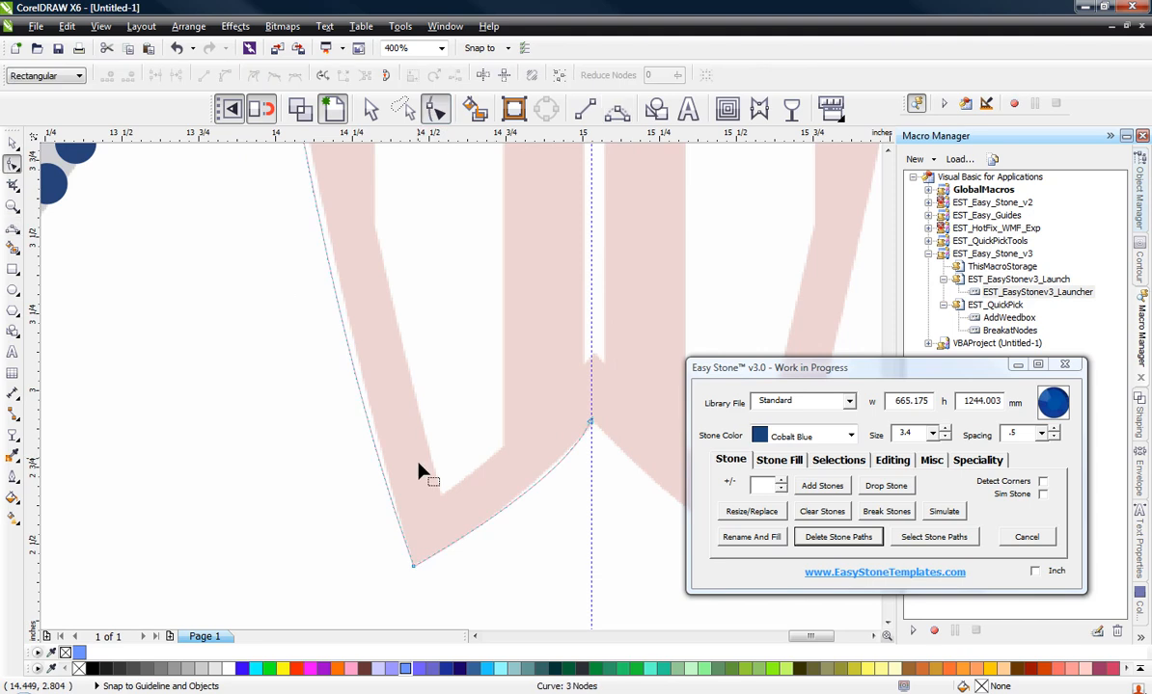
left_click(417, 573)
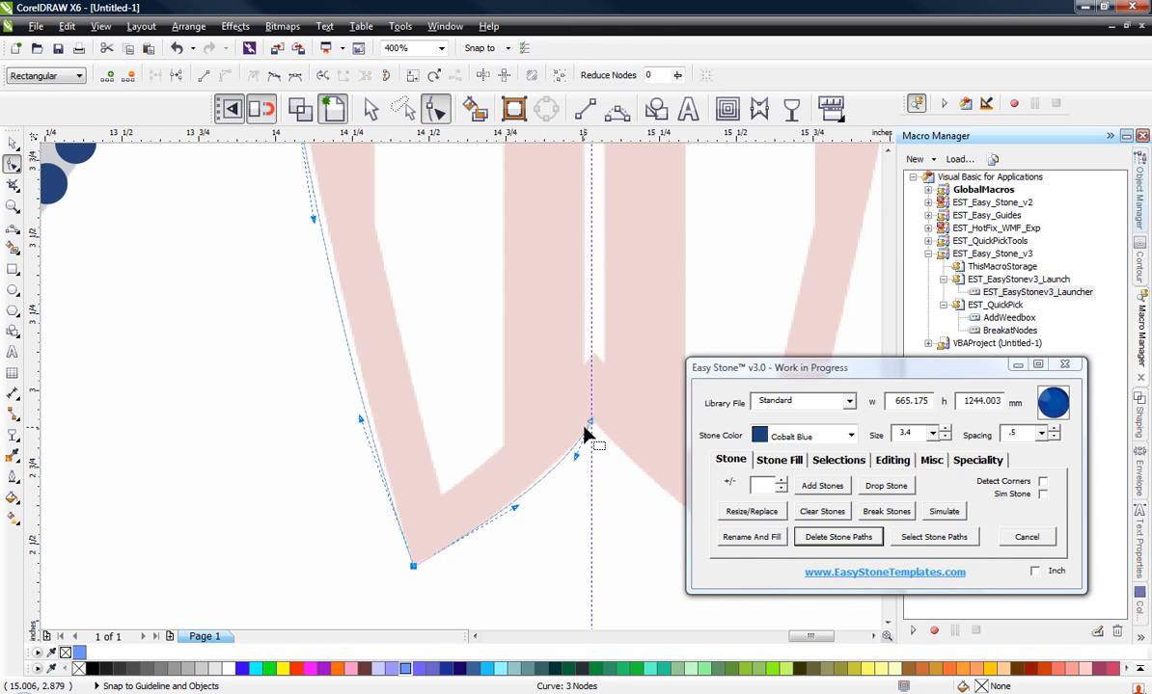
left_click(892, 460)
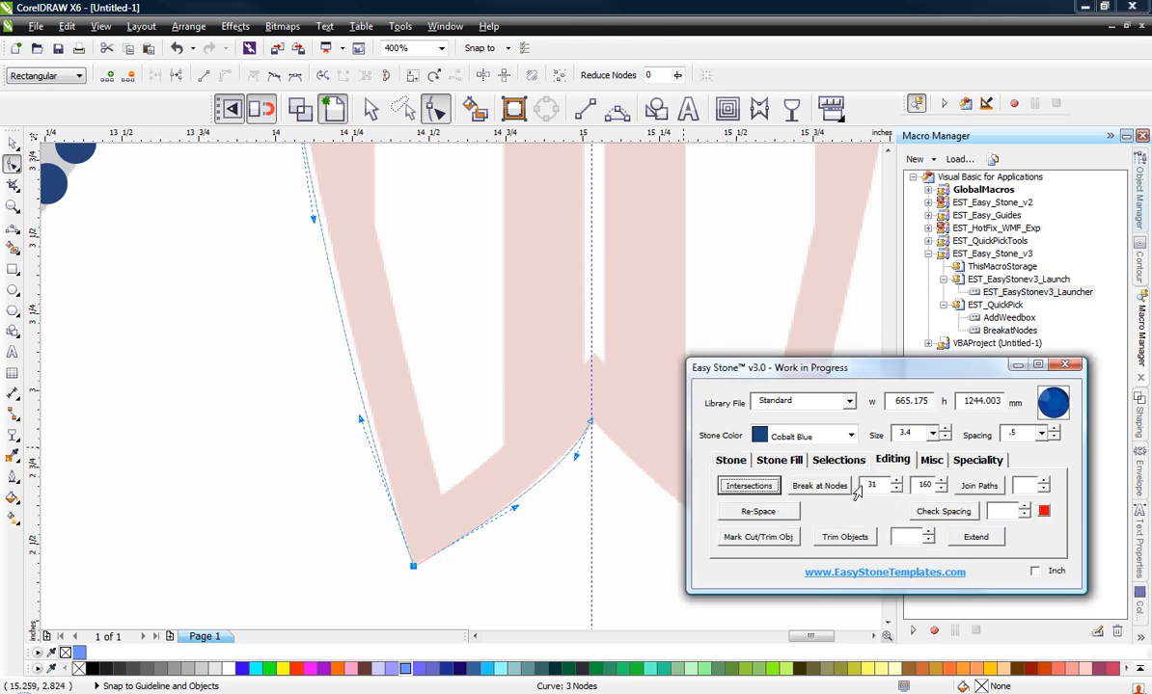
left_click(819, 487)
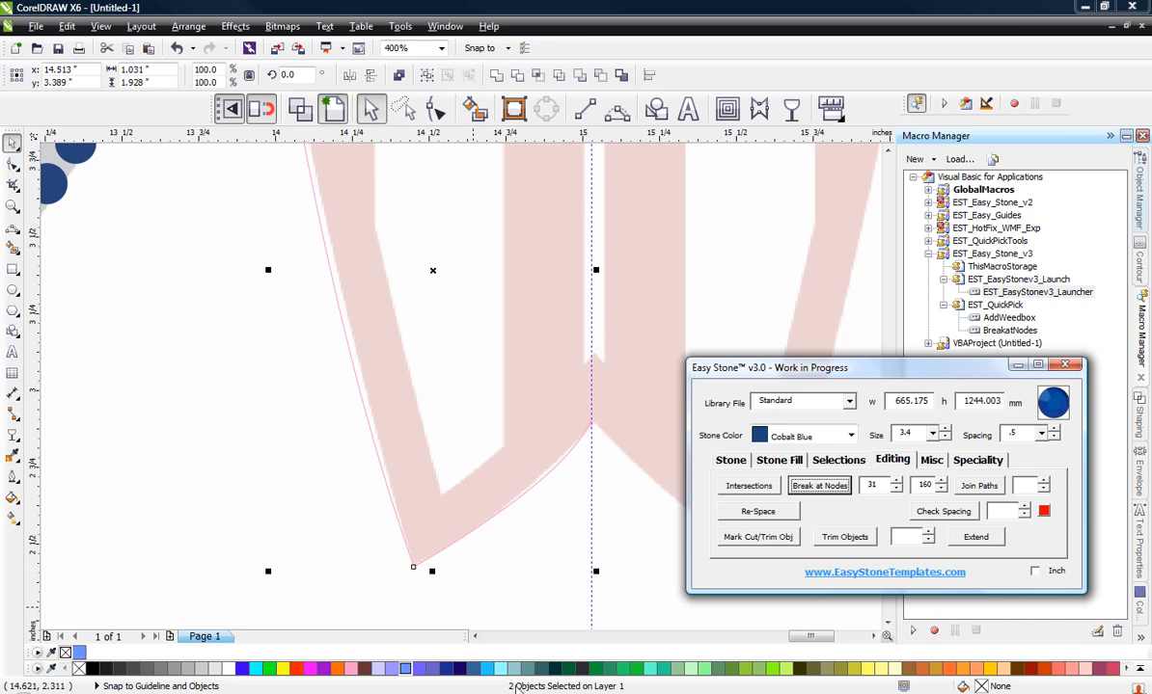
Step: Add Light Siam stones, size 3.4 with .5 spacing, along both traced board curves
left_click(728, 459)
left_click(851, 436)
scroll(796, 488, "down", 5)
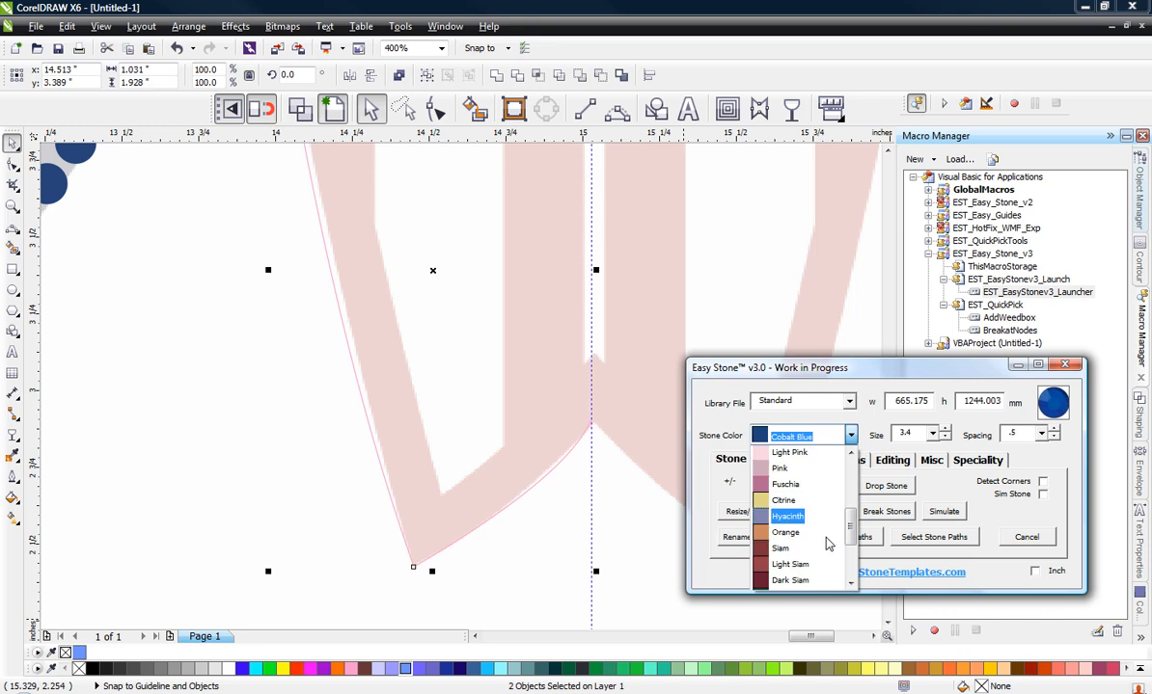
left_click(790, 453)
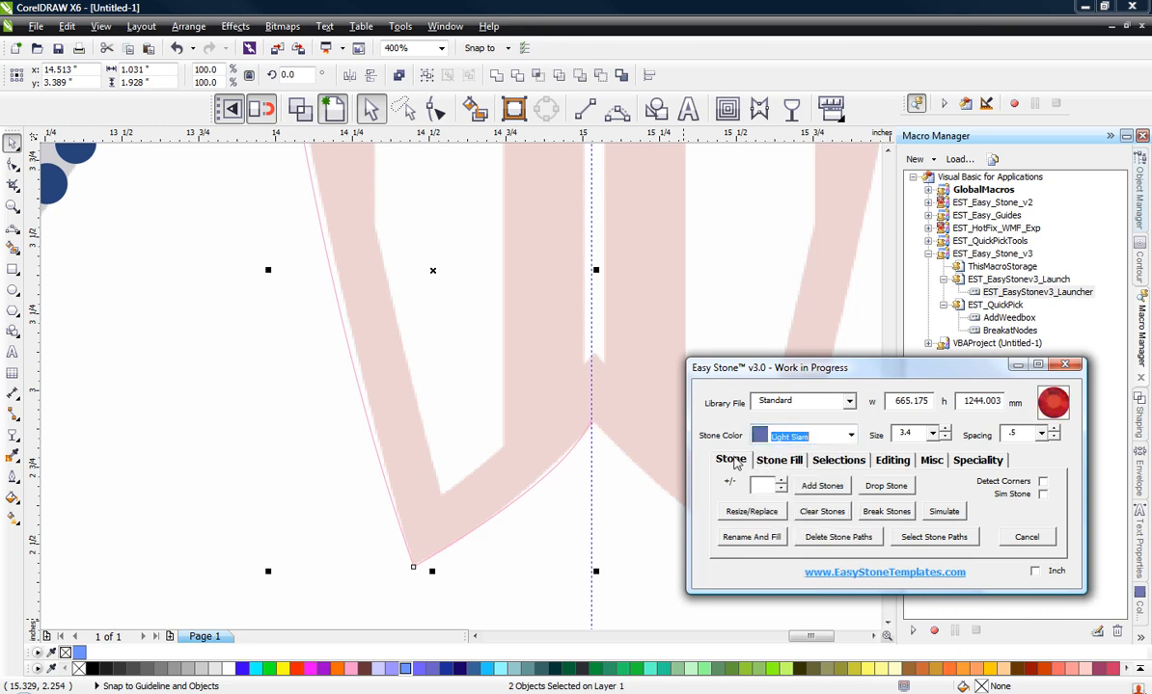
left_click(806, 488)
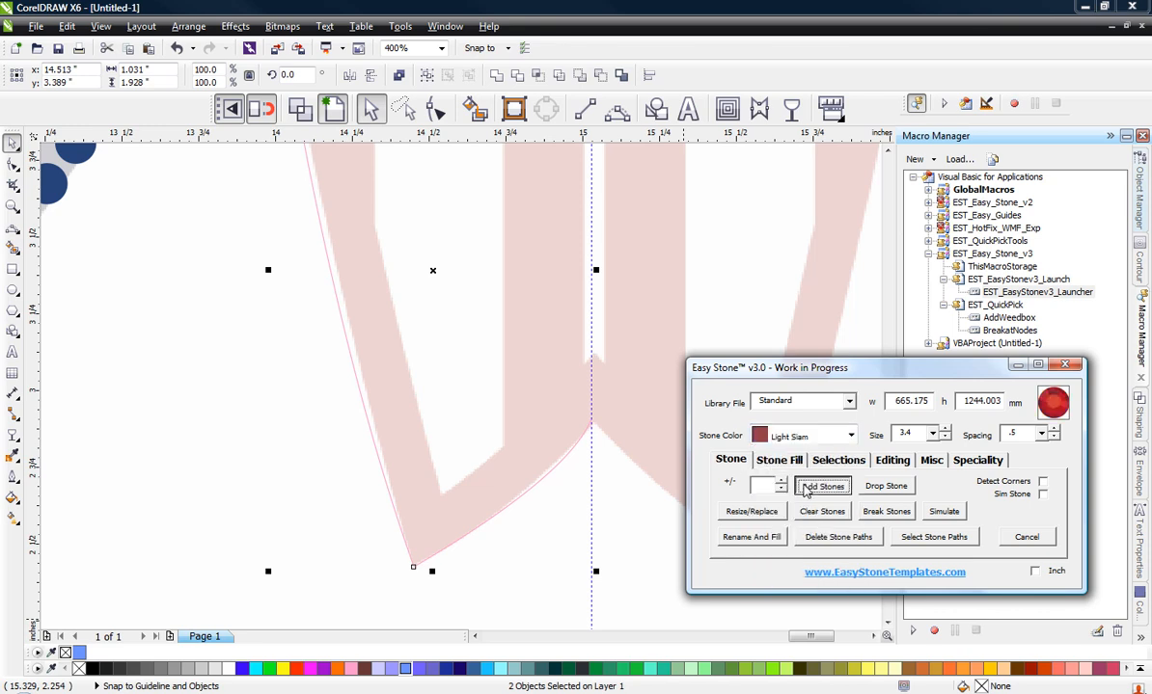
left_click(525, 558)
scroll(419, 427, "down", 1)
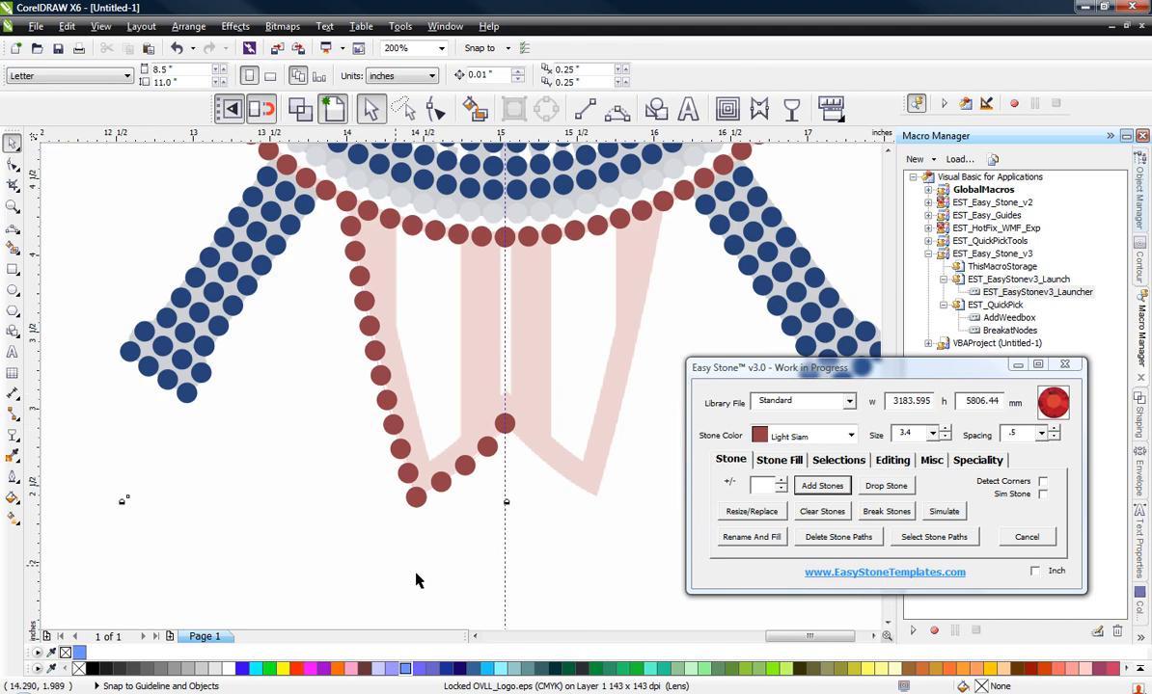
Step: Add one more stone to the short curve between the board's lower tip and the guideline
left_click(479, 490)
scroll(467, 460, "up", 1)
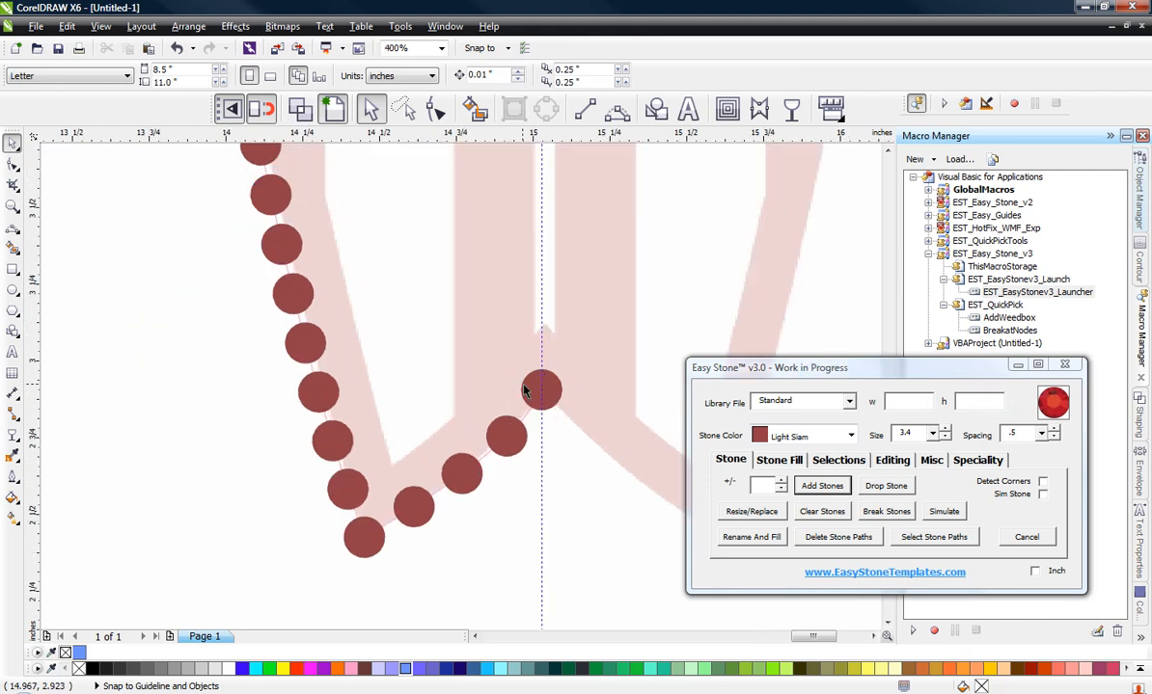
left_click(464, 468)
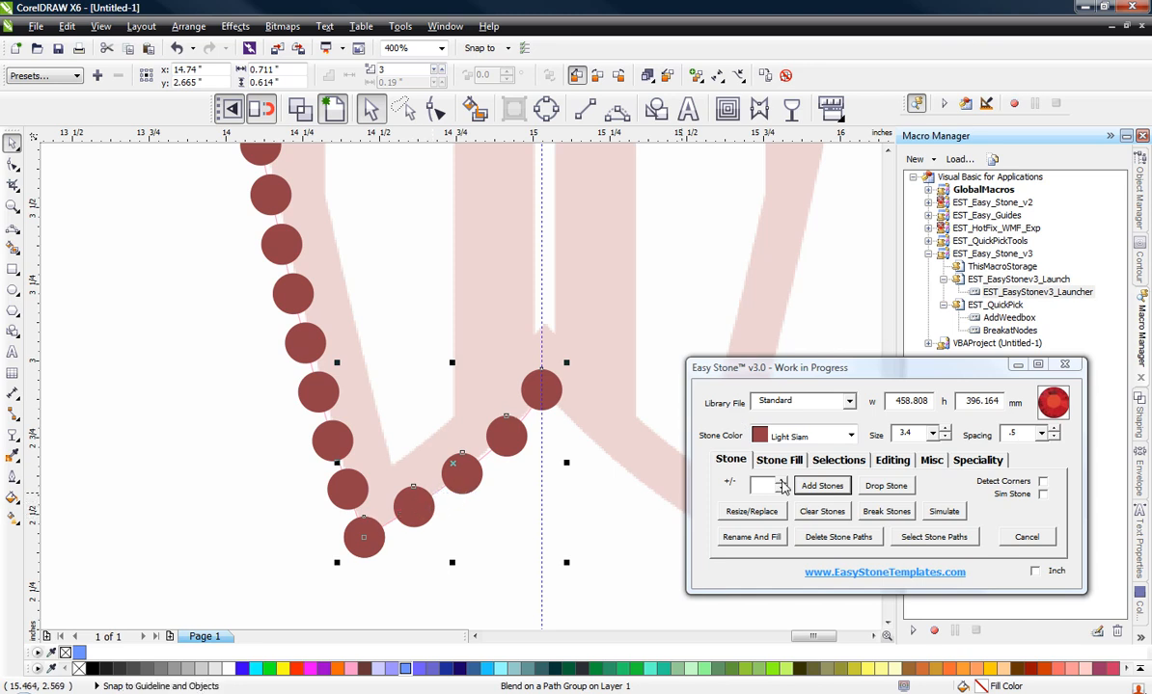
left_click(782, 482)
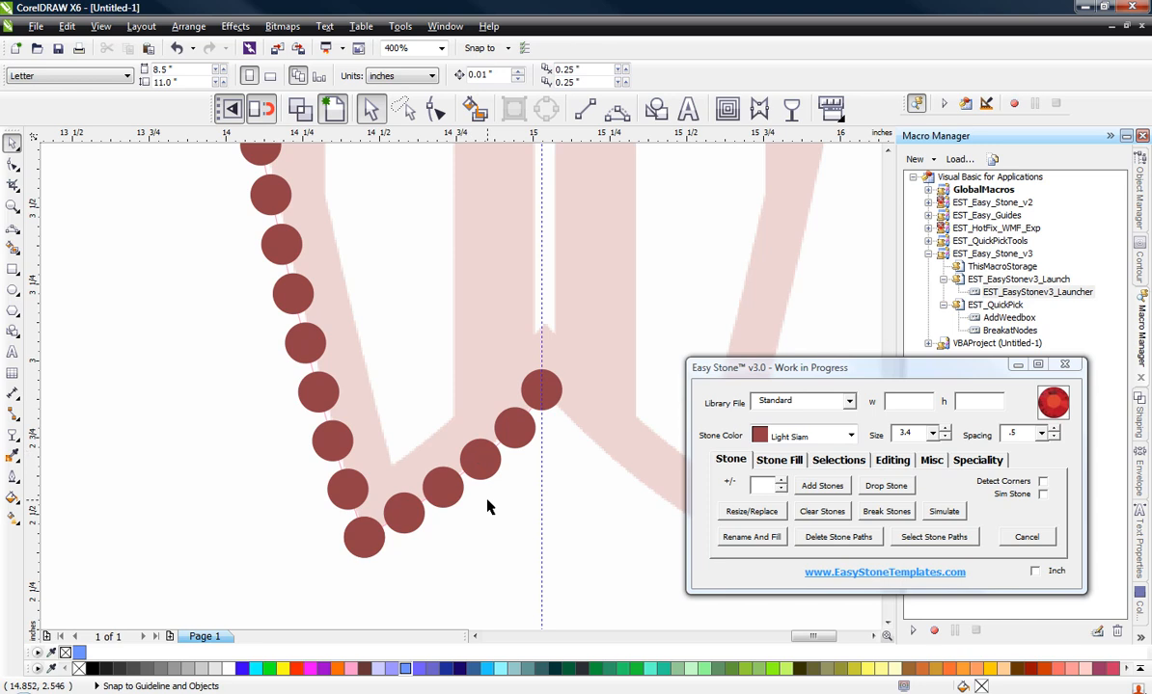
Step: Nudge the outer red ring's bottom-centre stone slightly down and duplicate it directly below with a 3.9 mm offset
scroll(488, 507, "down", 1)
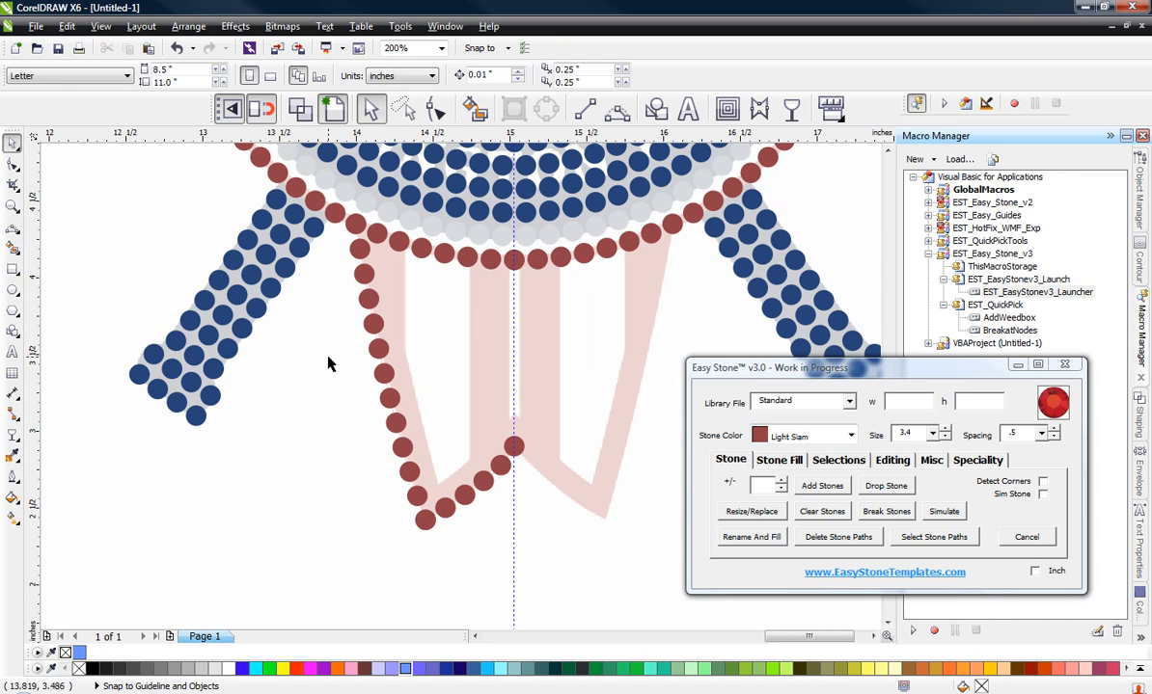
scroll(511, 256, "up", 2)
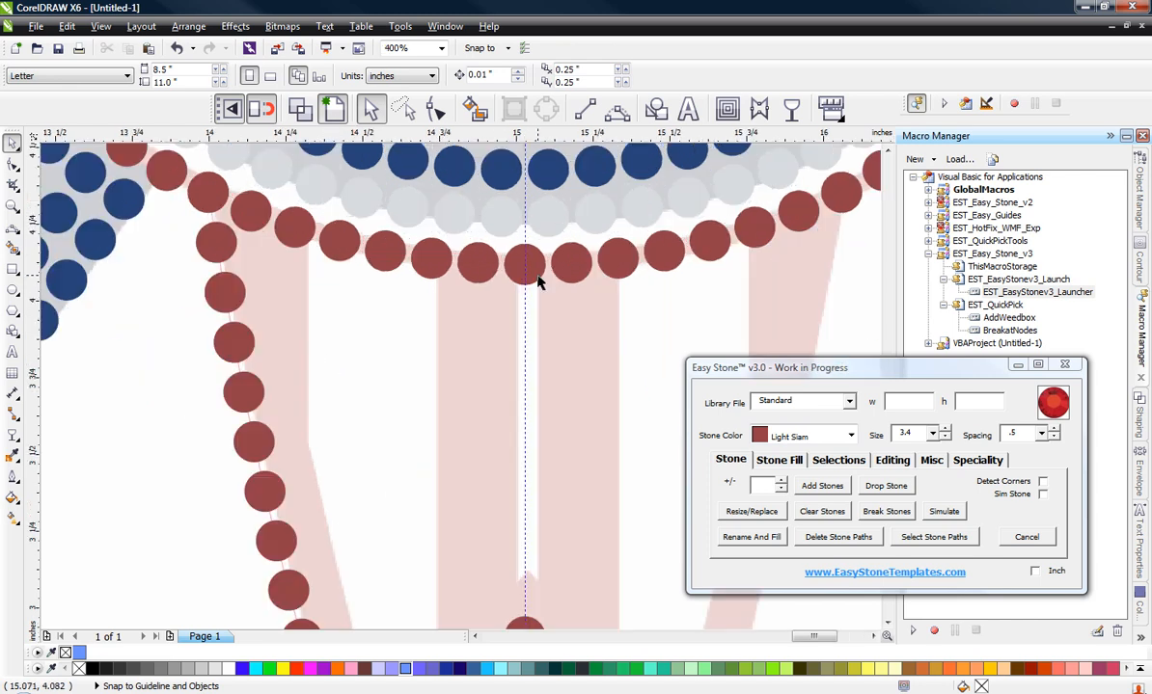
left_click(535, 275)
scroll(537, 276, "up", 1)
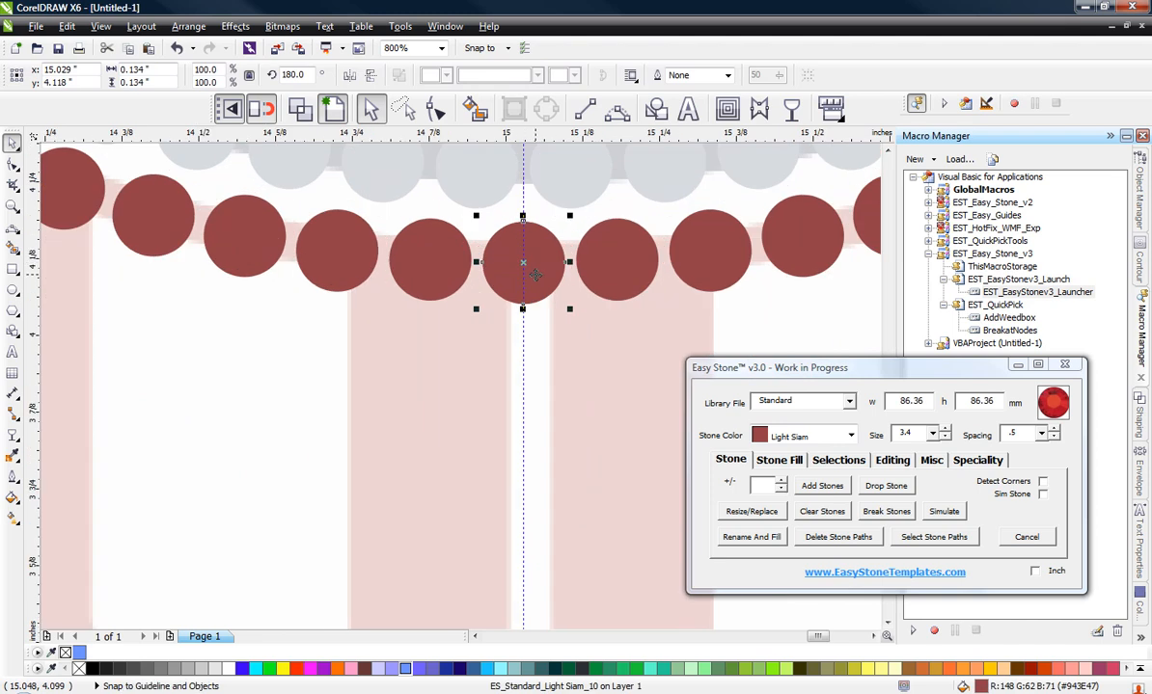
left_click_drag(535, 275, 535, 278)
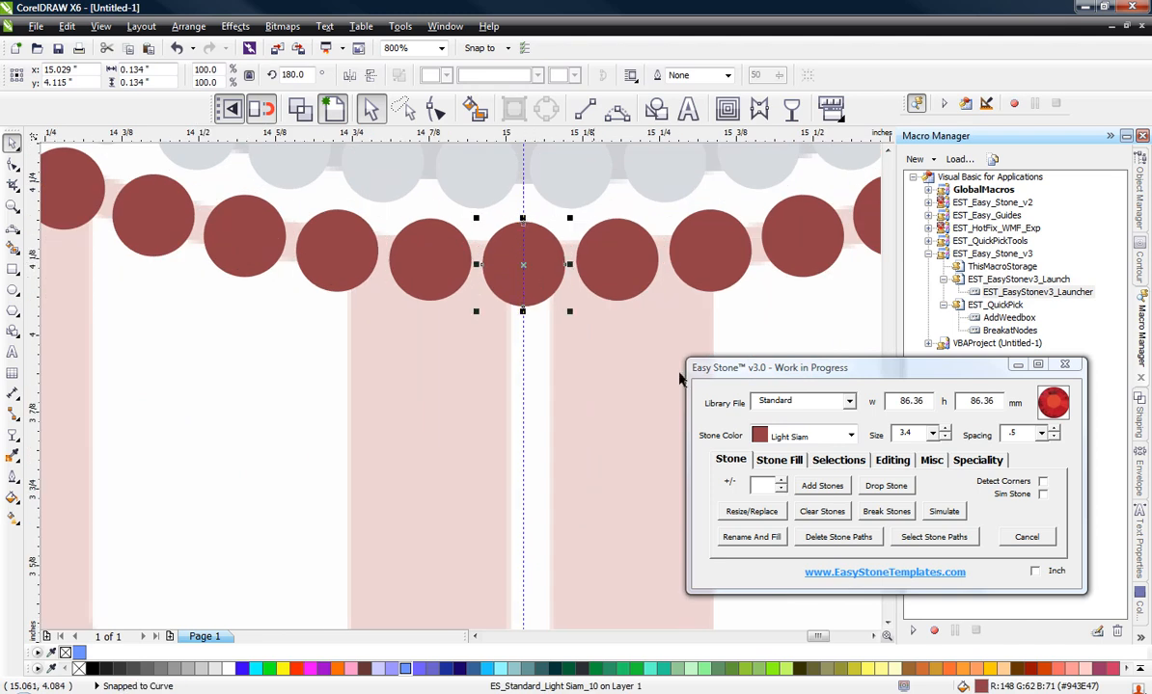
left_click(789, 462)
left_click(816, 535)
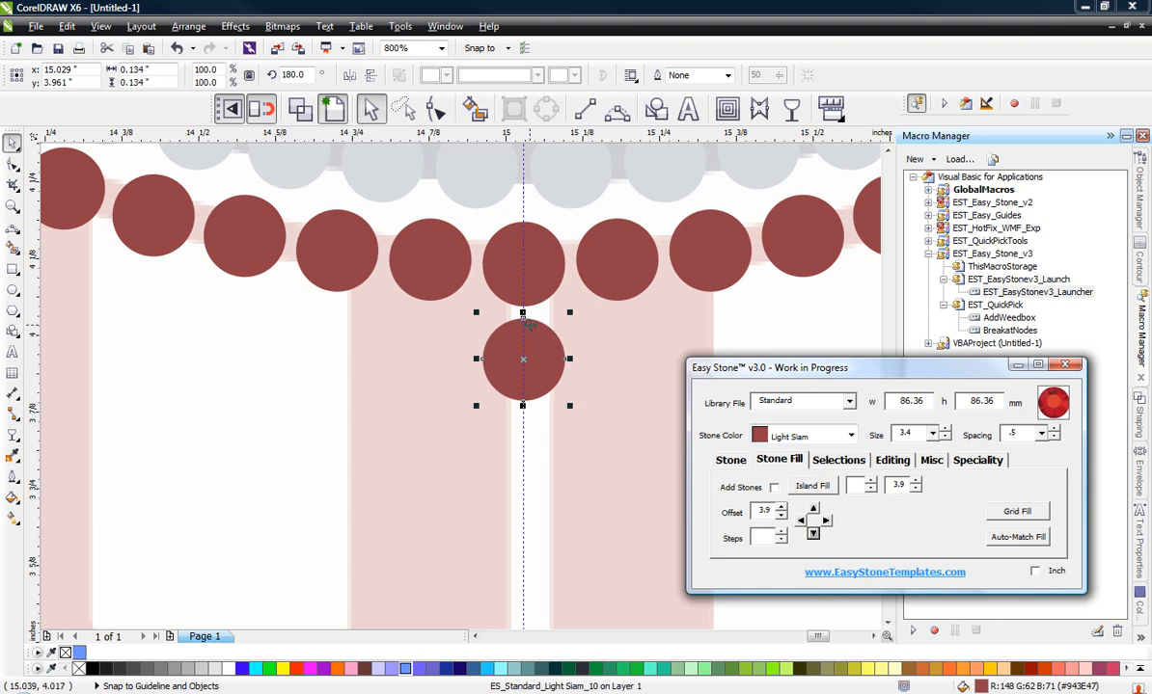
Step: Change the duplicated stone below the ring to the Crystal stone colour
left_click(846, 436)
scroll(801, 454, "up", 5)
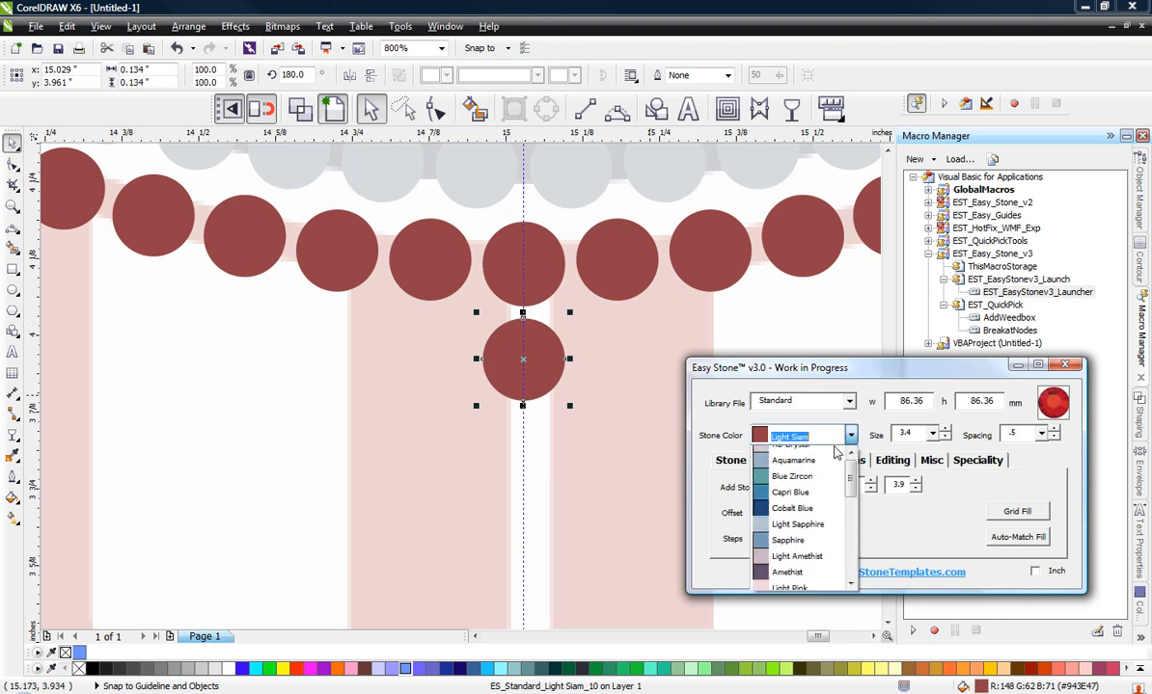
left_click(793, 456)
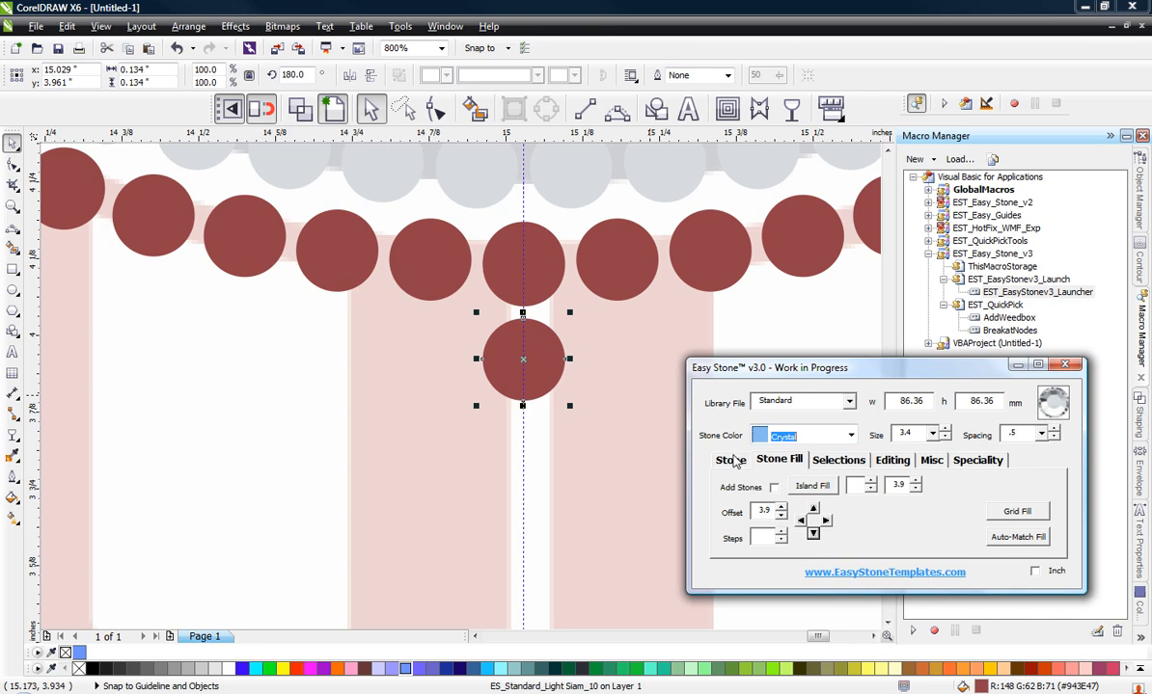
left_click(725, 461)
left_click(751, 537)
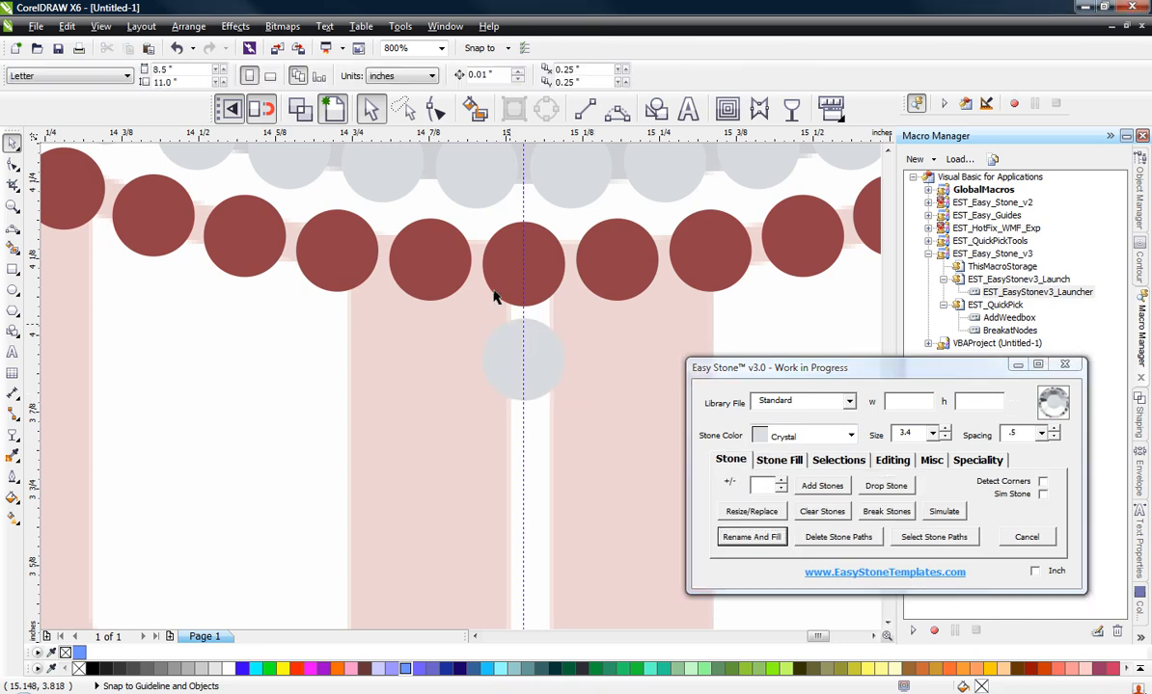
Step: Duplicate the red stone at the board's lower notch directly upward along the guideline with a 3.9 mm offset
scroll(488, 265, "down", 2)
scroll(489, 277, "down", 2)
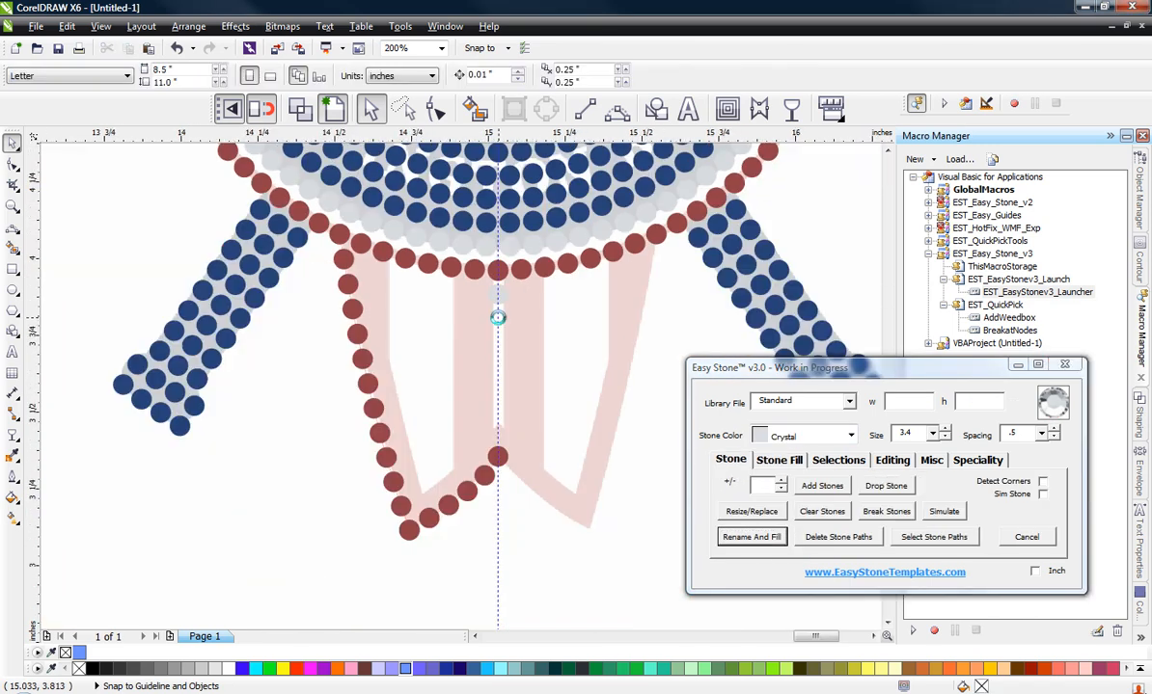
scroll(518, 362, "up", 2)
left_click(507, 592)
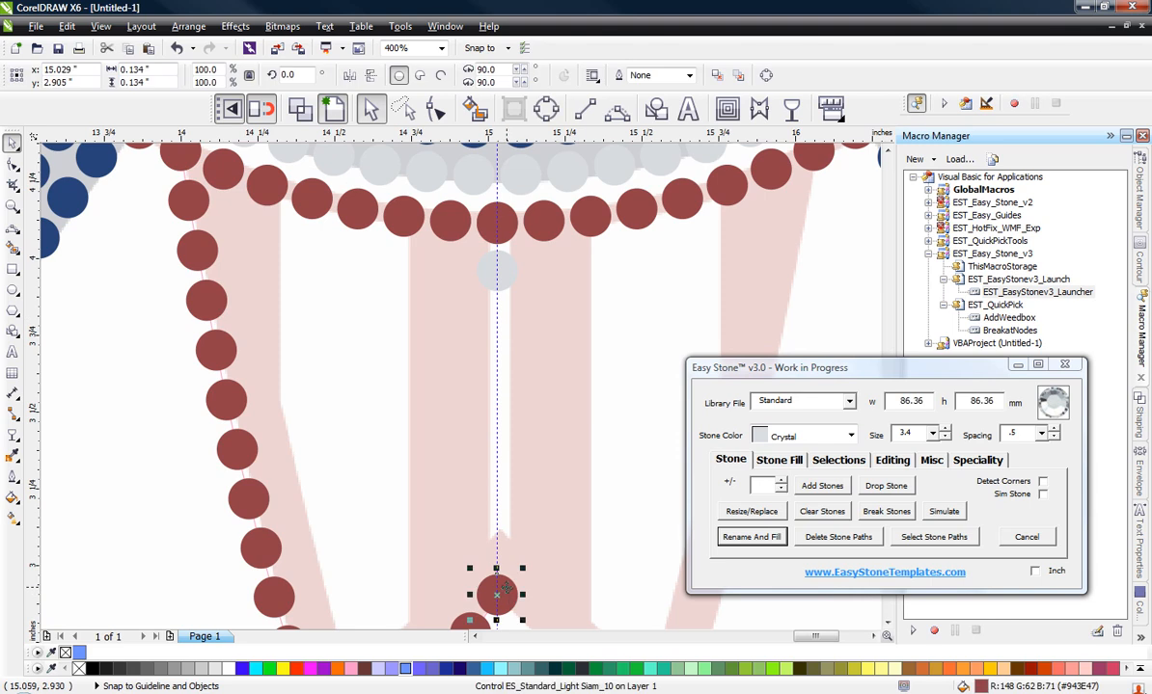
left_click(781, 461)
left_click(813, 509)
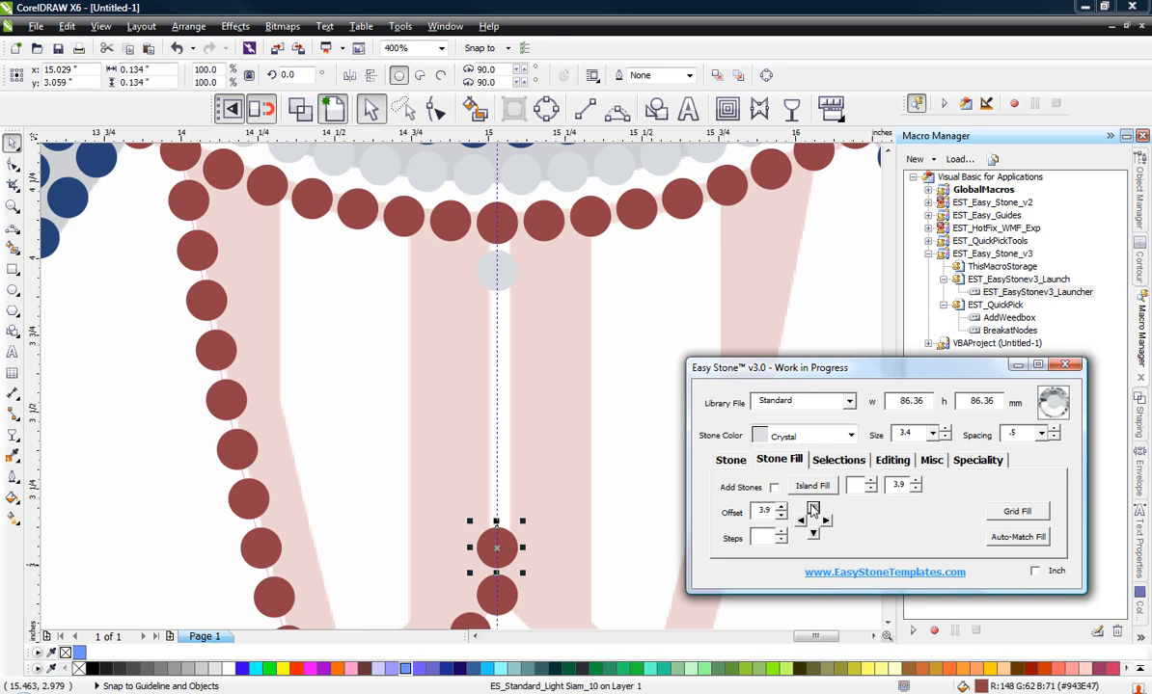
Step: Change the duplicated stone above the board's lower notch to Crystal and add stones between it and the upper Crystal stone
left_click(731, 461)
left_click(750, 536)
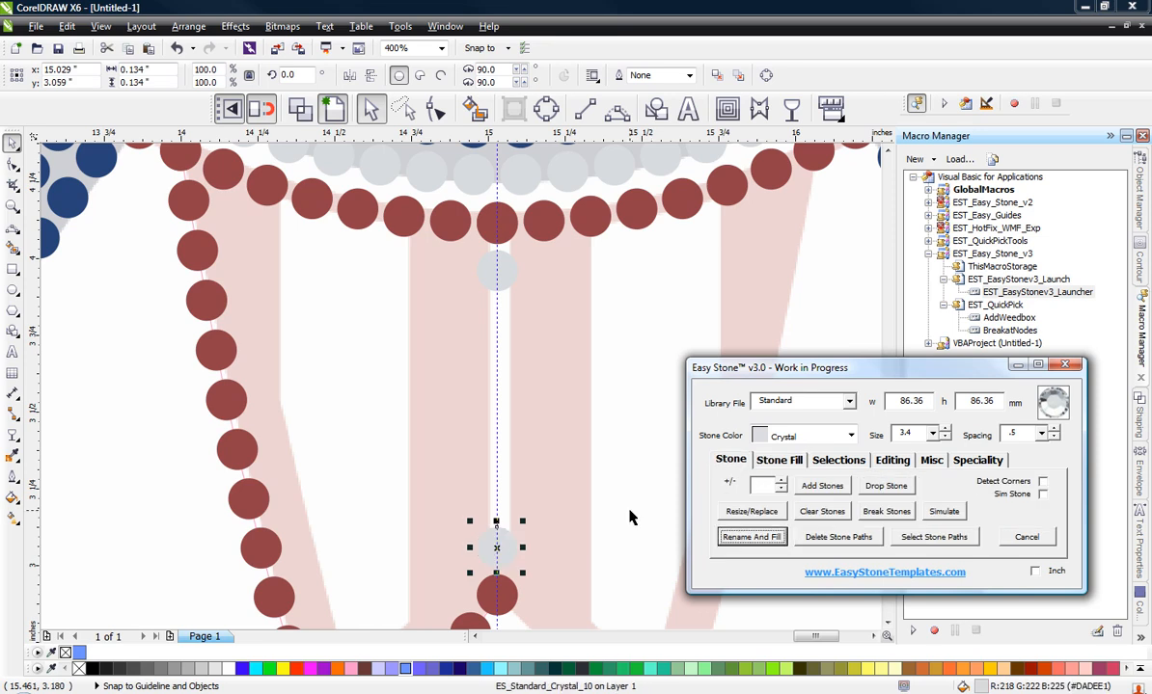
left_click(487, 273)
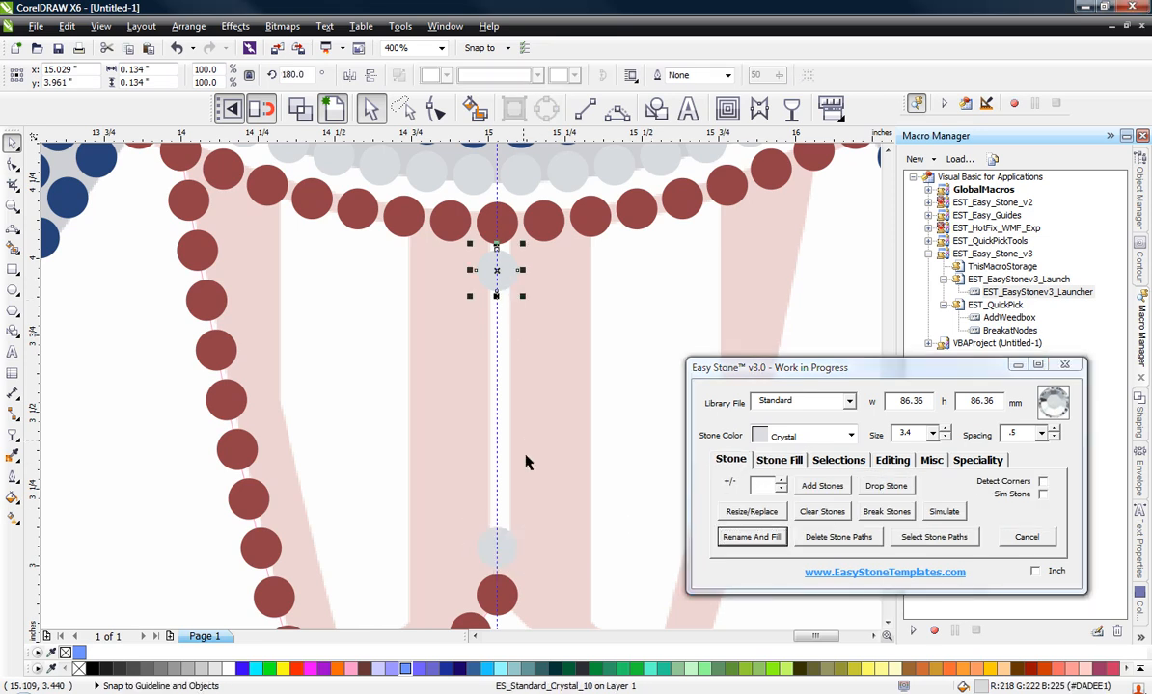
left_click(513, 546, "shift")
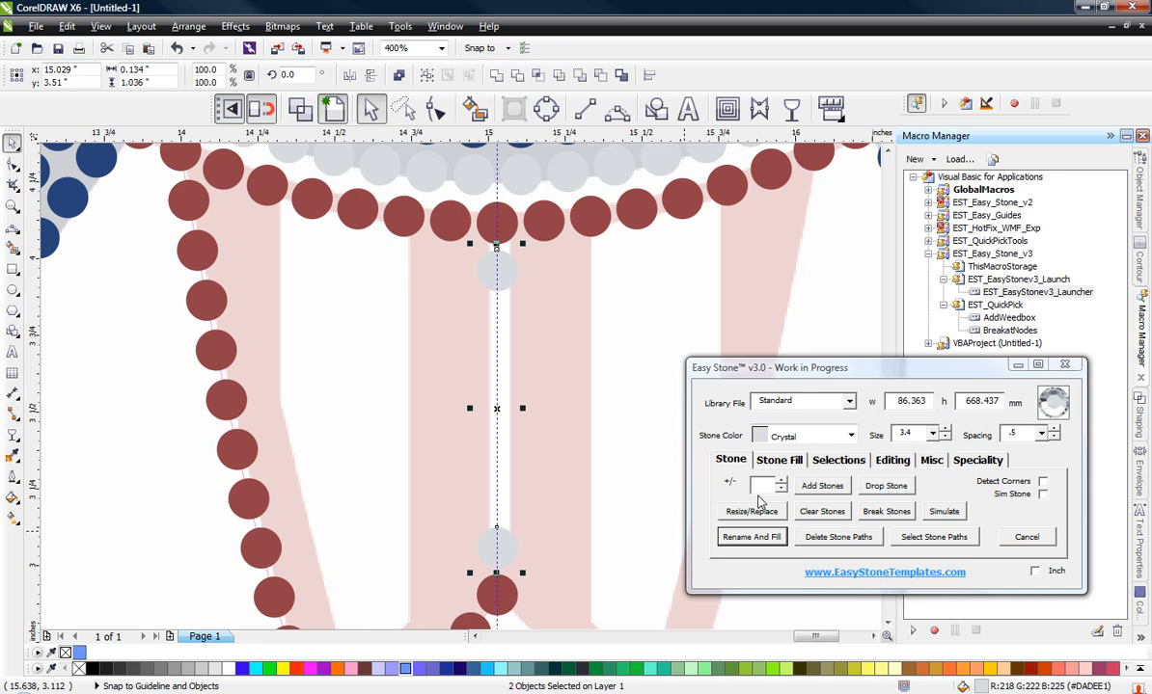
left_click(821, 485)
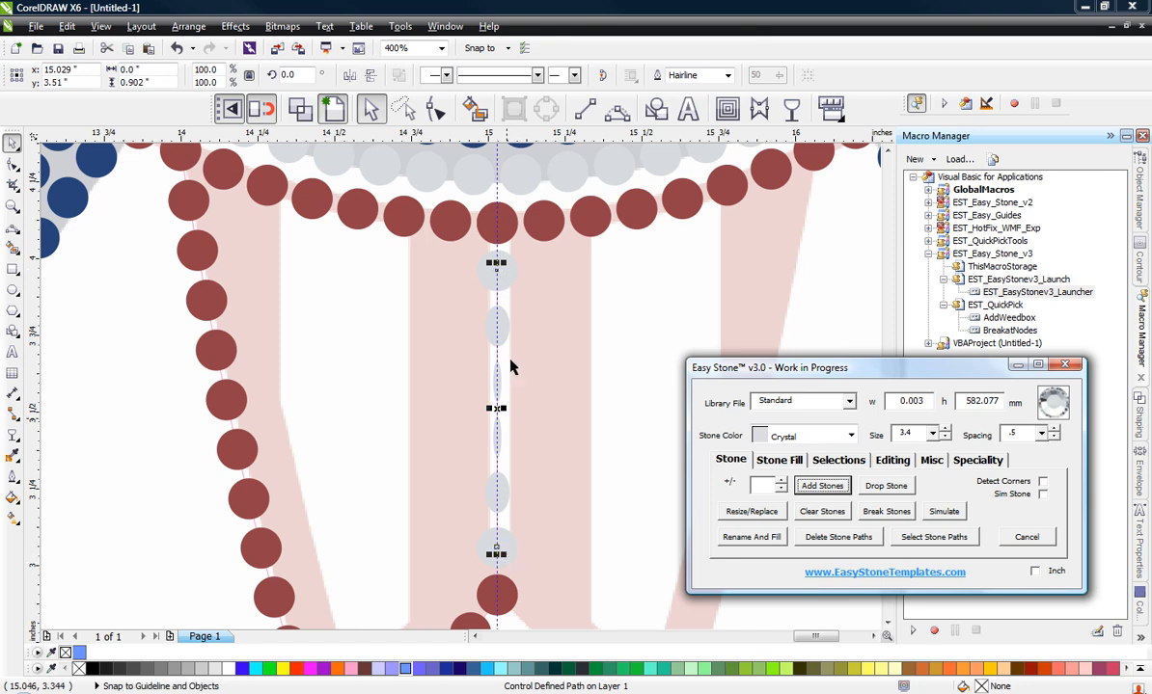
Step: Mirror the top Crystal stone of the centre column horizontally and vertically so the stones between the ends are full size
left_click(538, 311)
left_click(504, 268)
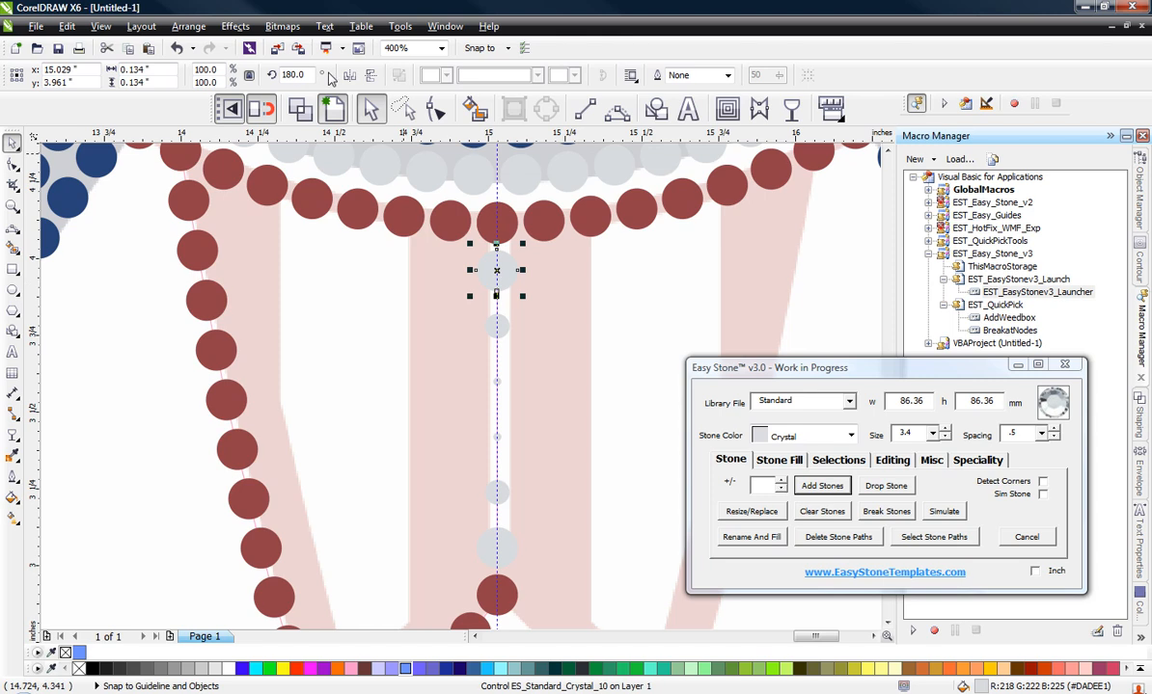
left_click(348, 77)
left_click(371, 78)
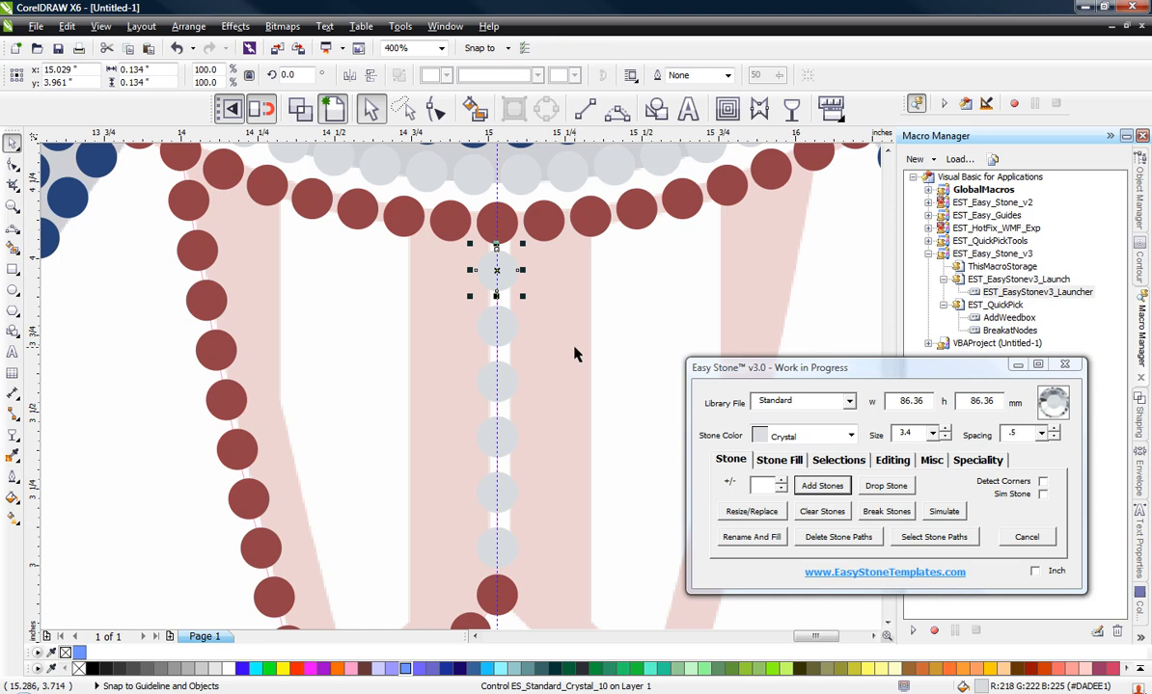
key("Escape")
Step: Delete the stone paths of the board's left outline and the Crystal centre column
scroll(574, 355, "down", 2)
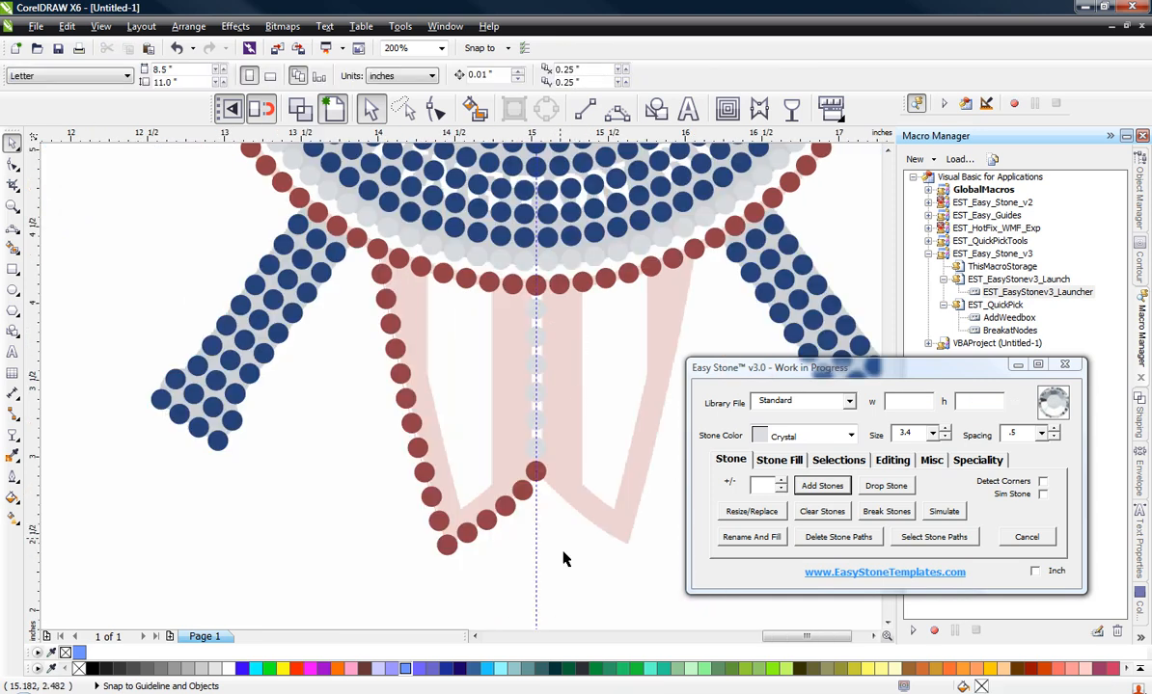
left_click(533, 551)
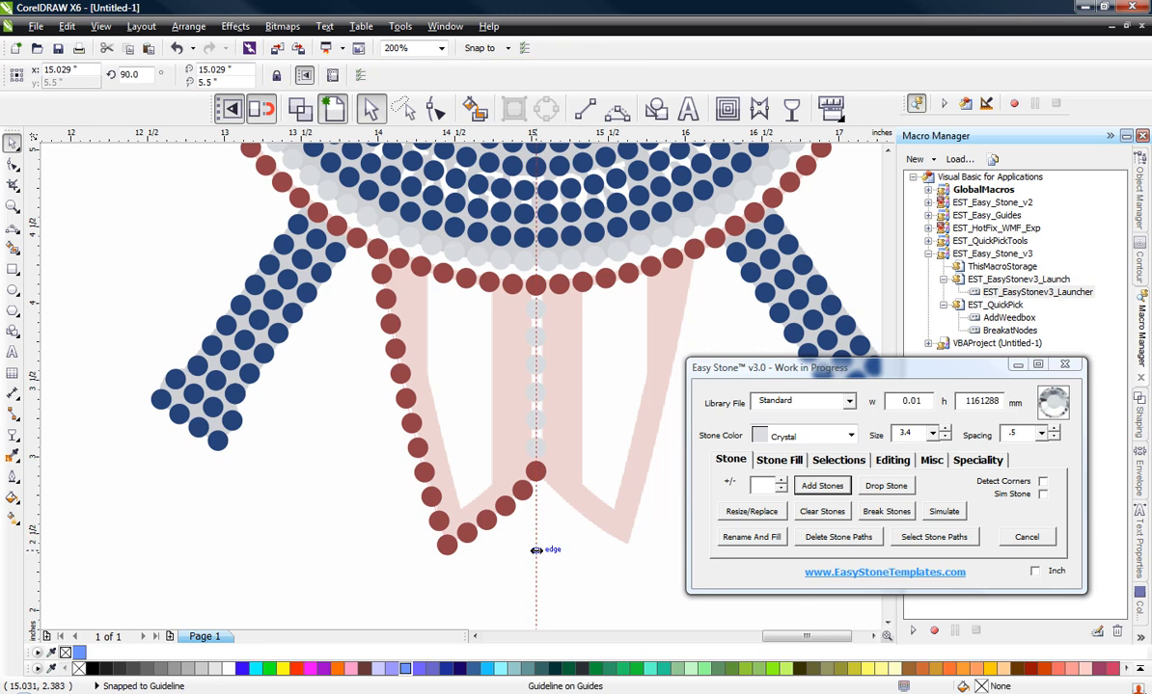
key("Escape")
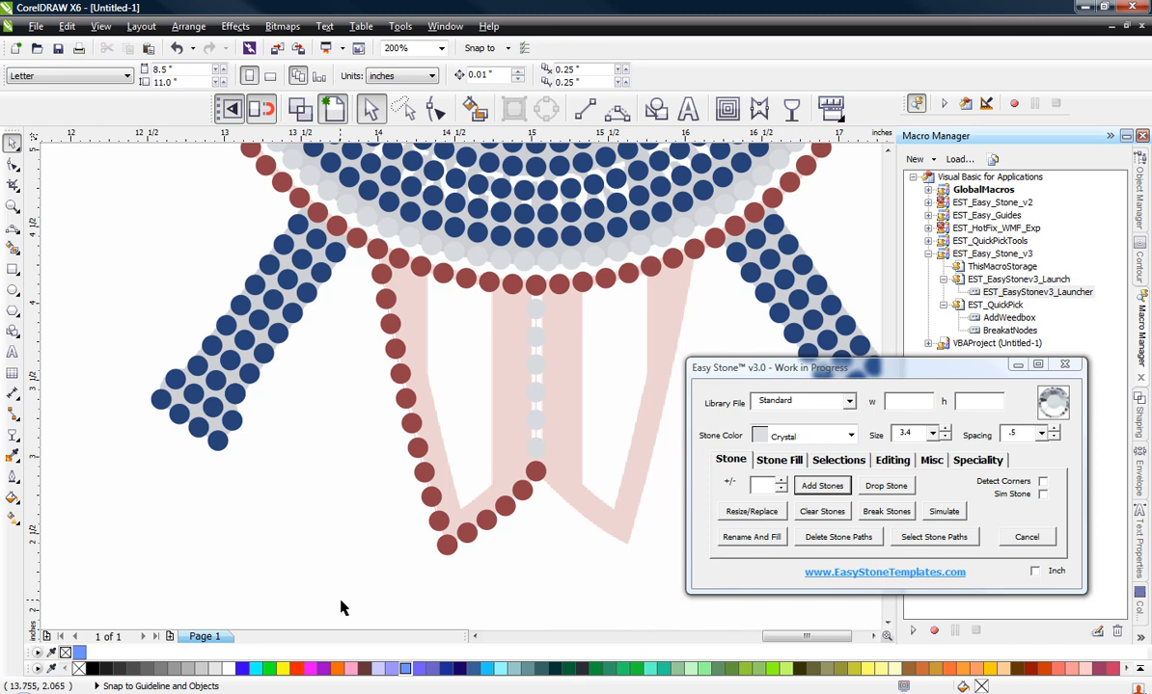
left_click_drag(340, 601, 576, 252)
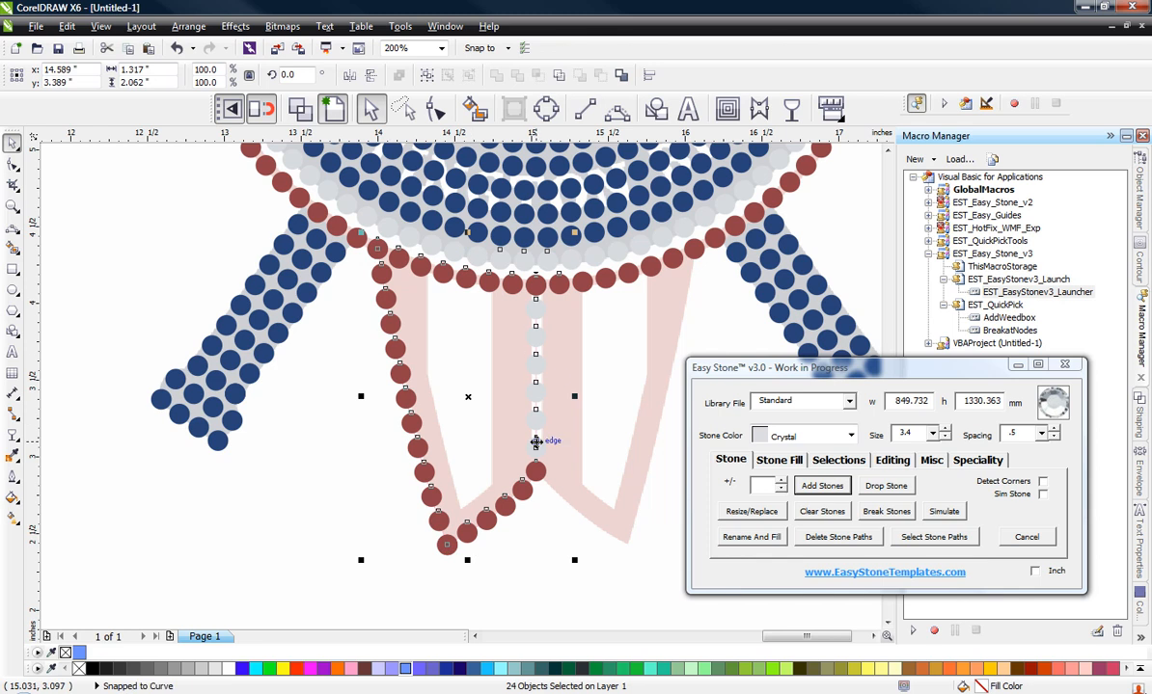
left_click(837, 537)
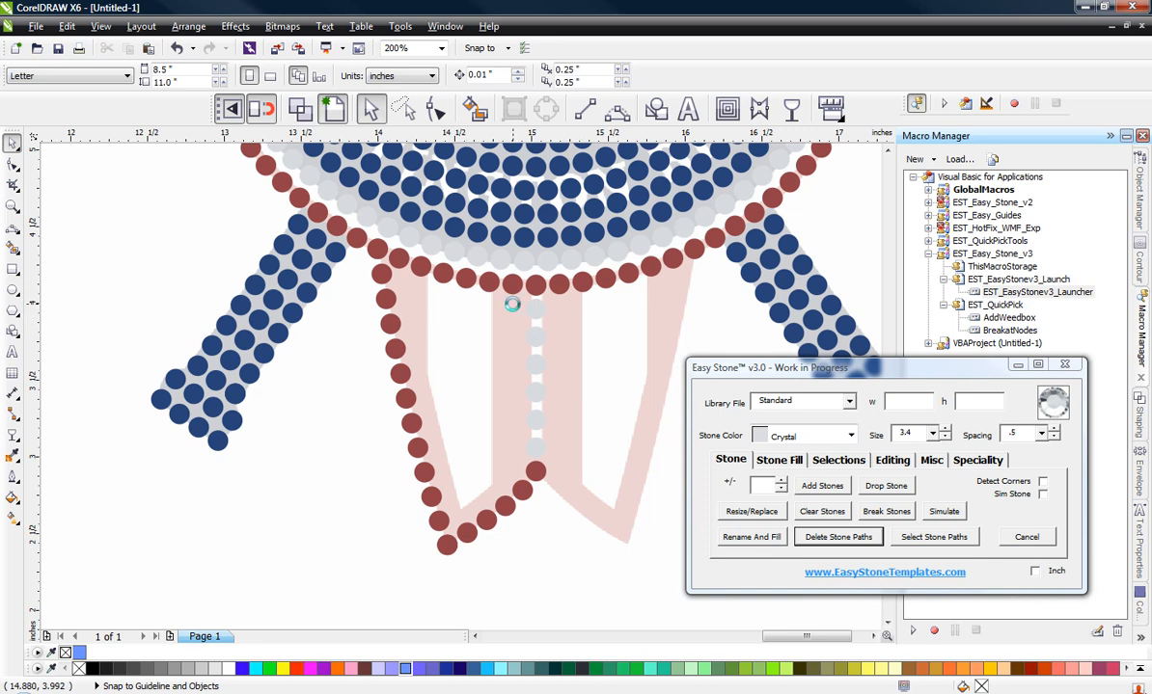
Step: Duplicate the centre column's top Crystal stone five times to the left with a 3.9 mm offset
scroll(513, 310, "up", 1)
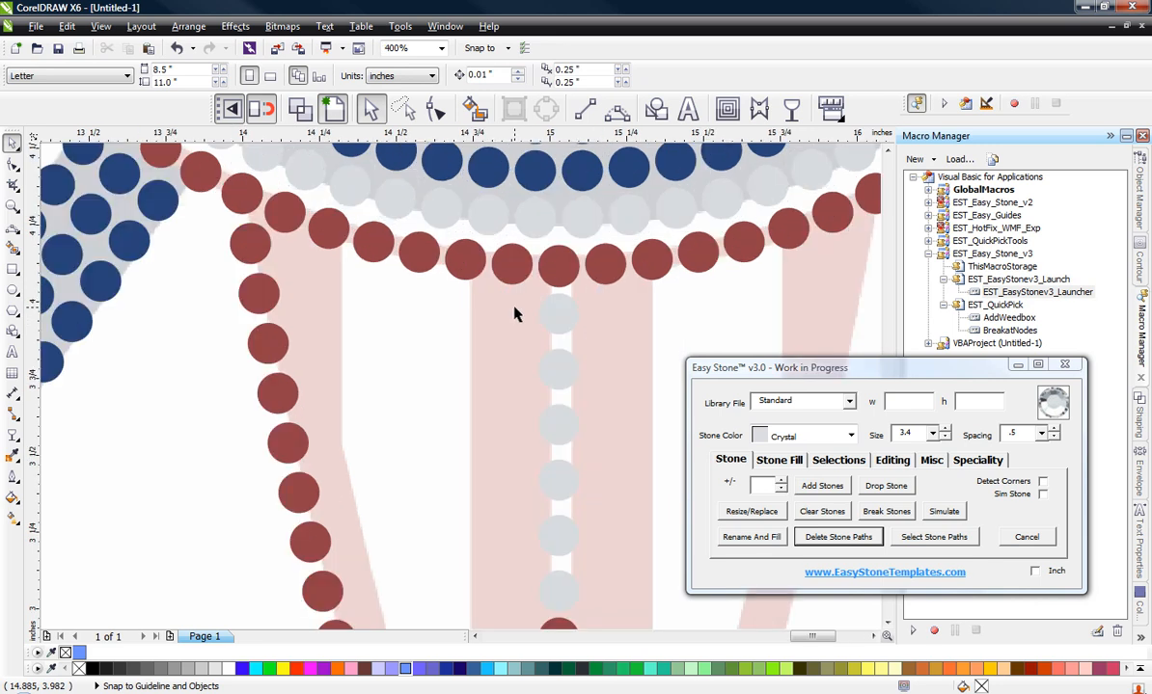
left_click(556, 314)
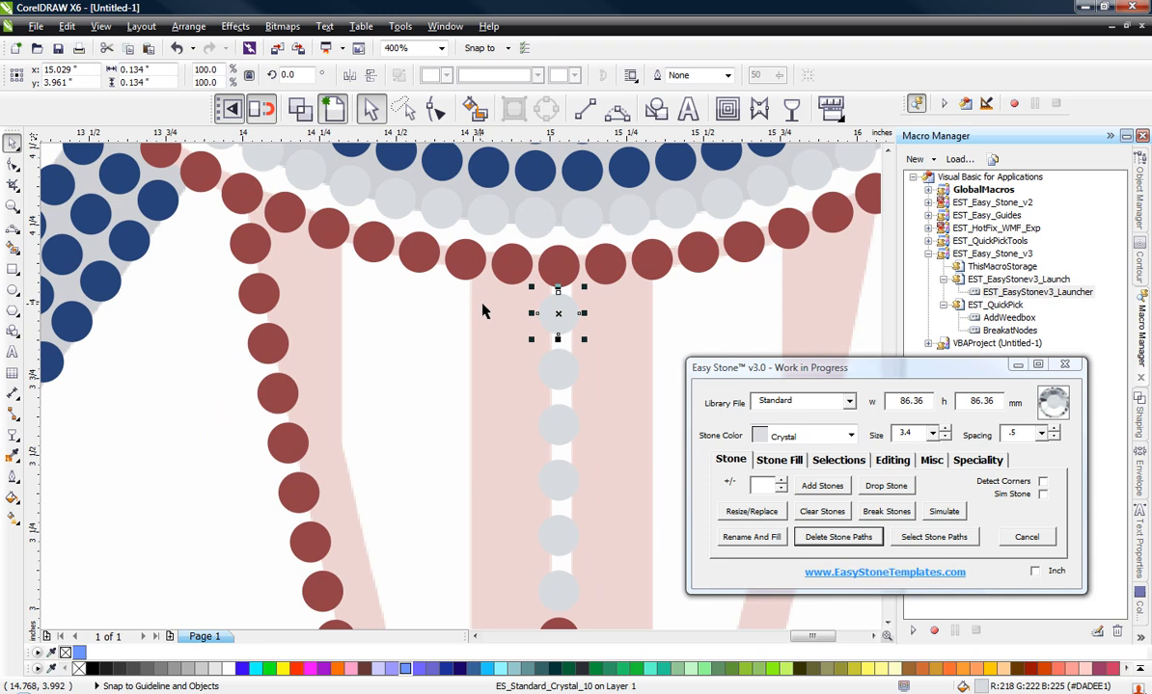
left_click(778, 461)
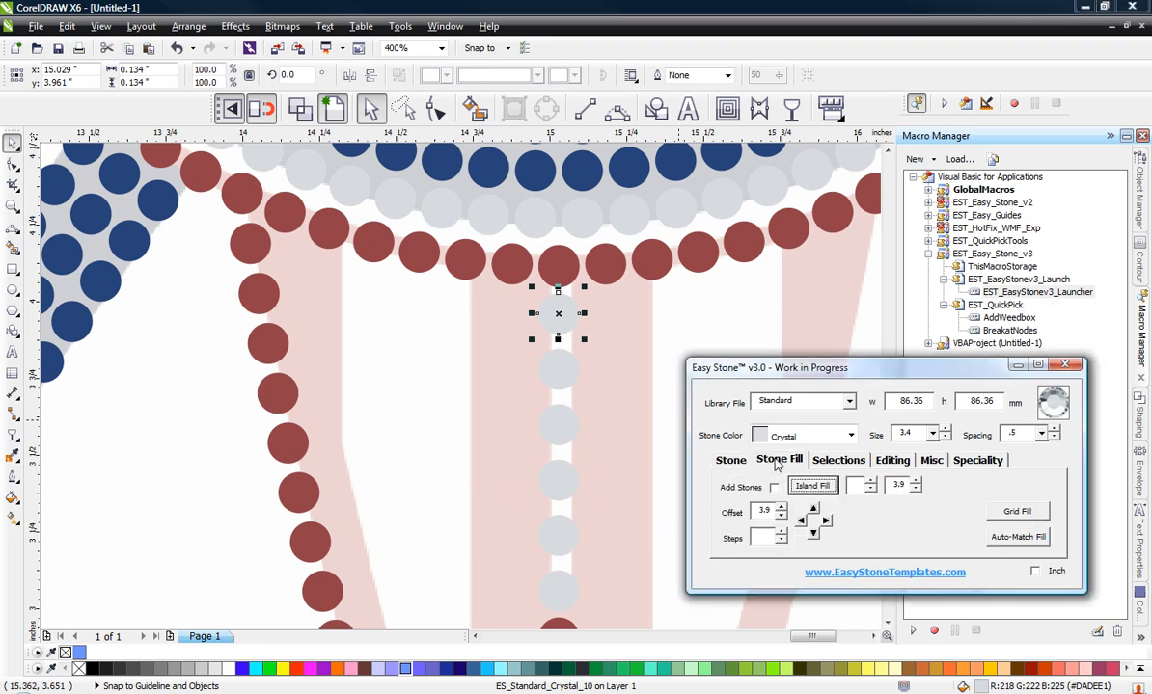
left_click(801, 522)
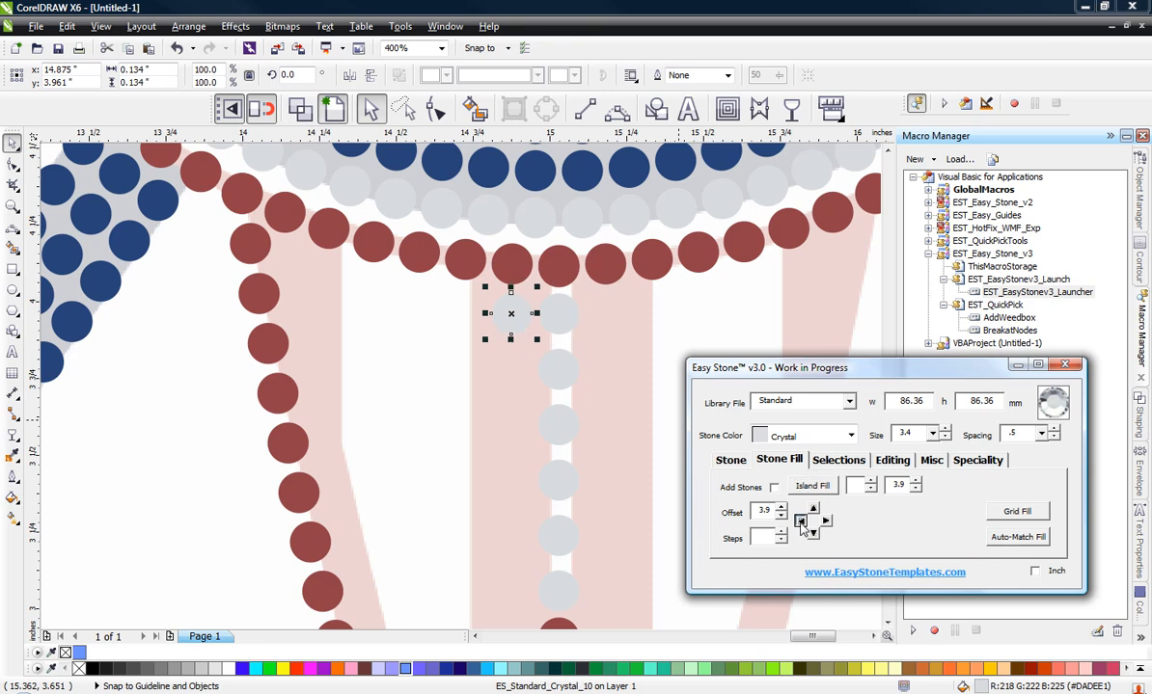
left_click(800, 522)
left_click(800, 522)
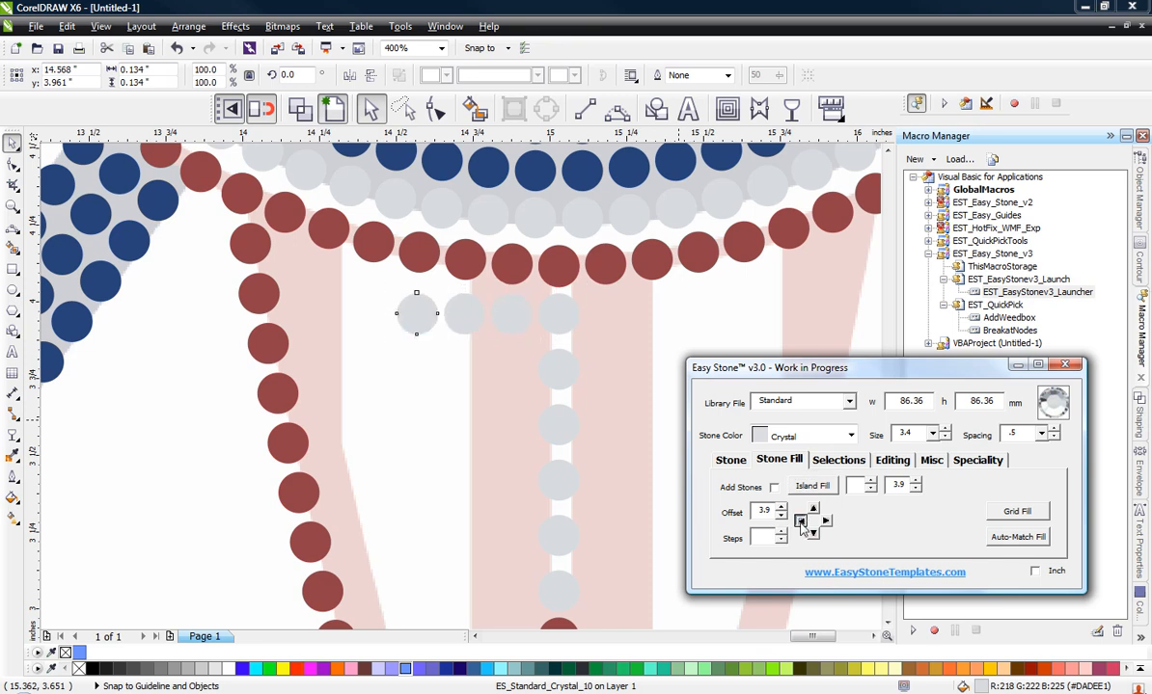
left_click(800, 522)
left_click(800, 522)
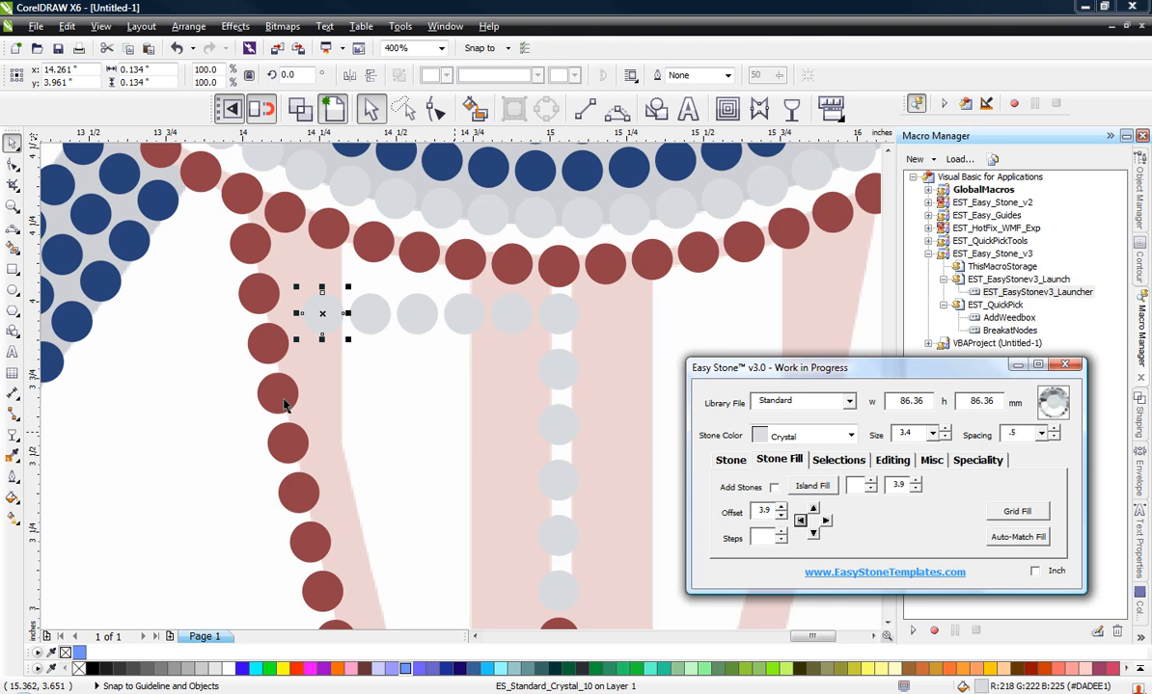
left_click(216, 415)
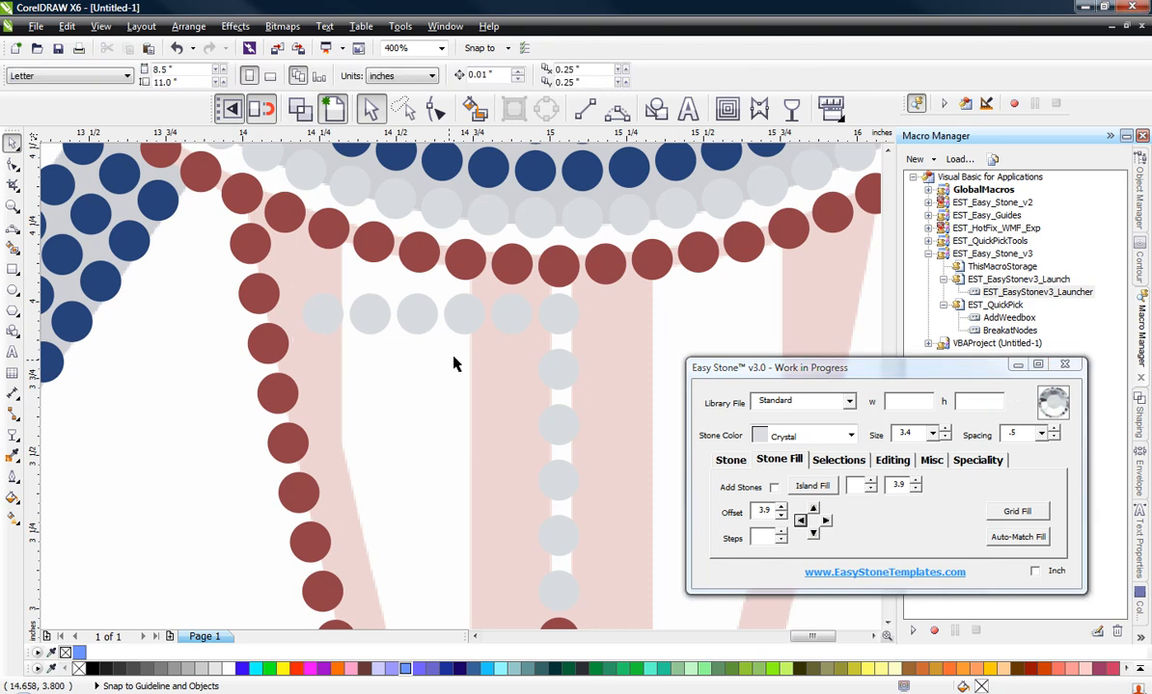
Step: Change the two row stones directly left of the centre column to the Light Siam stone colour
left_click(518, 321)
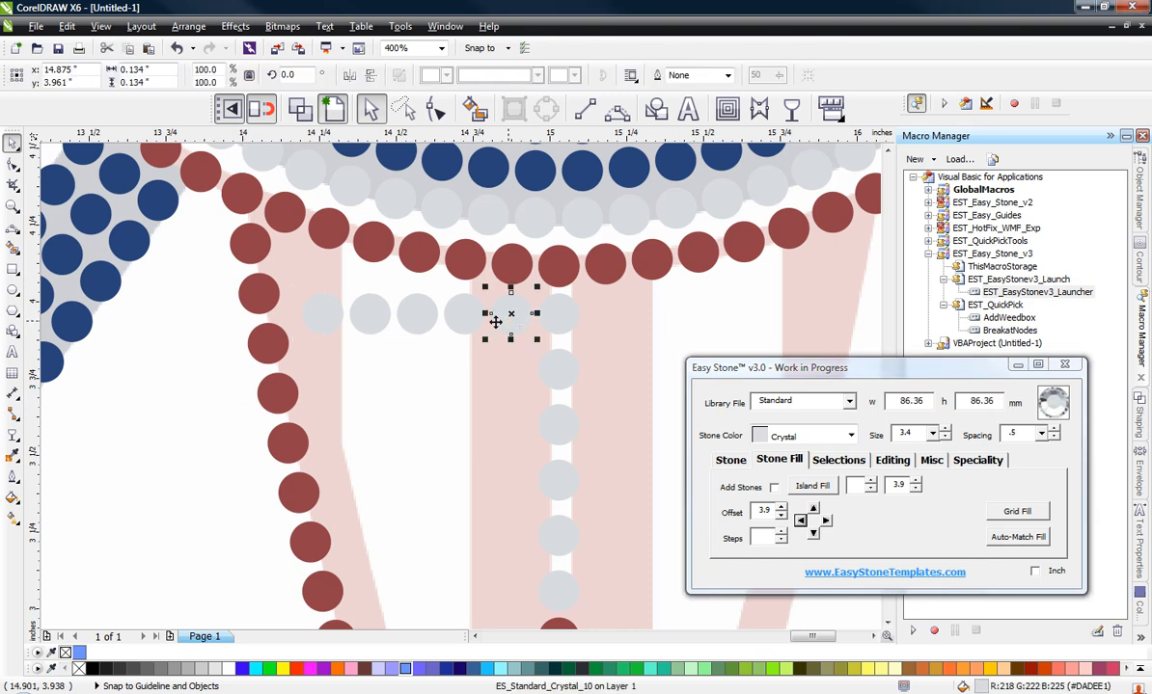
left_click(474, 327, "shift")
left_click(783, 436)
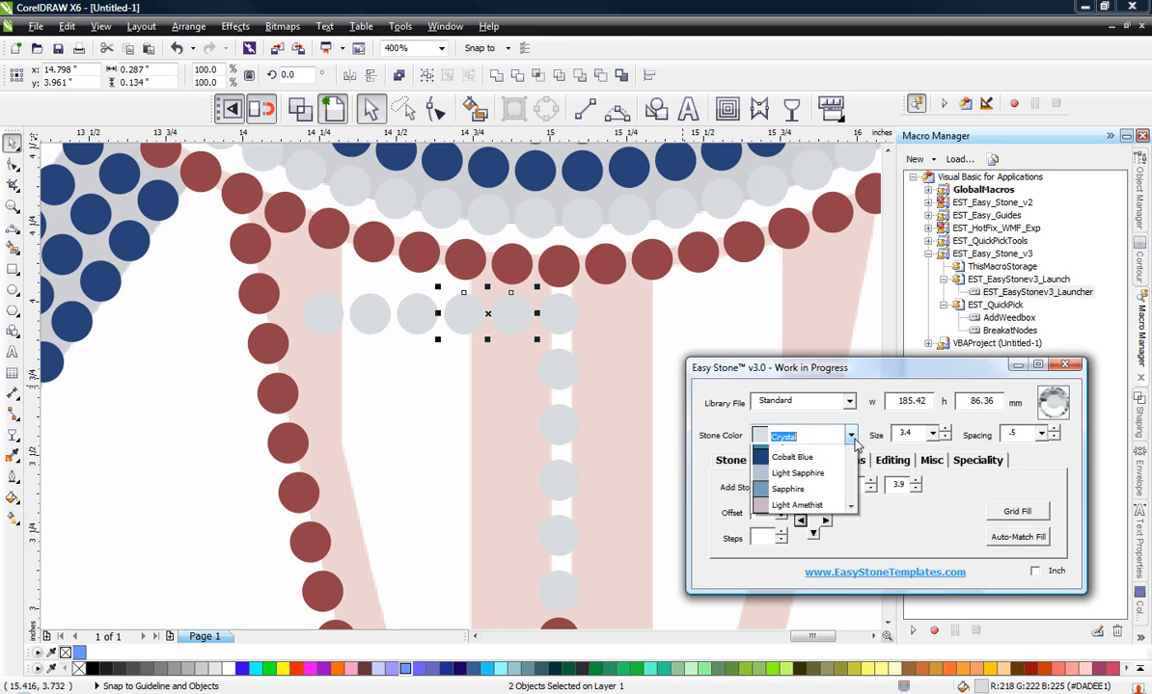
scroll(834, 479, "down", 5)
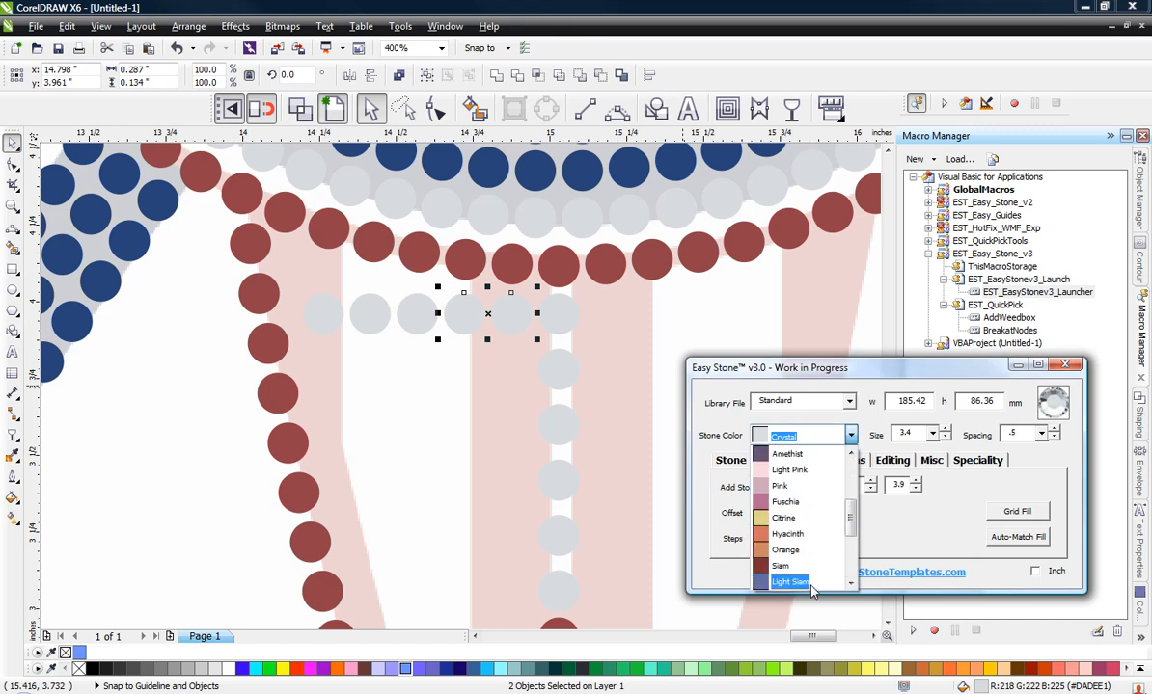
left_click(786, 582)
left_click(731, 461)
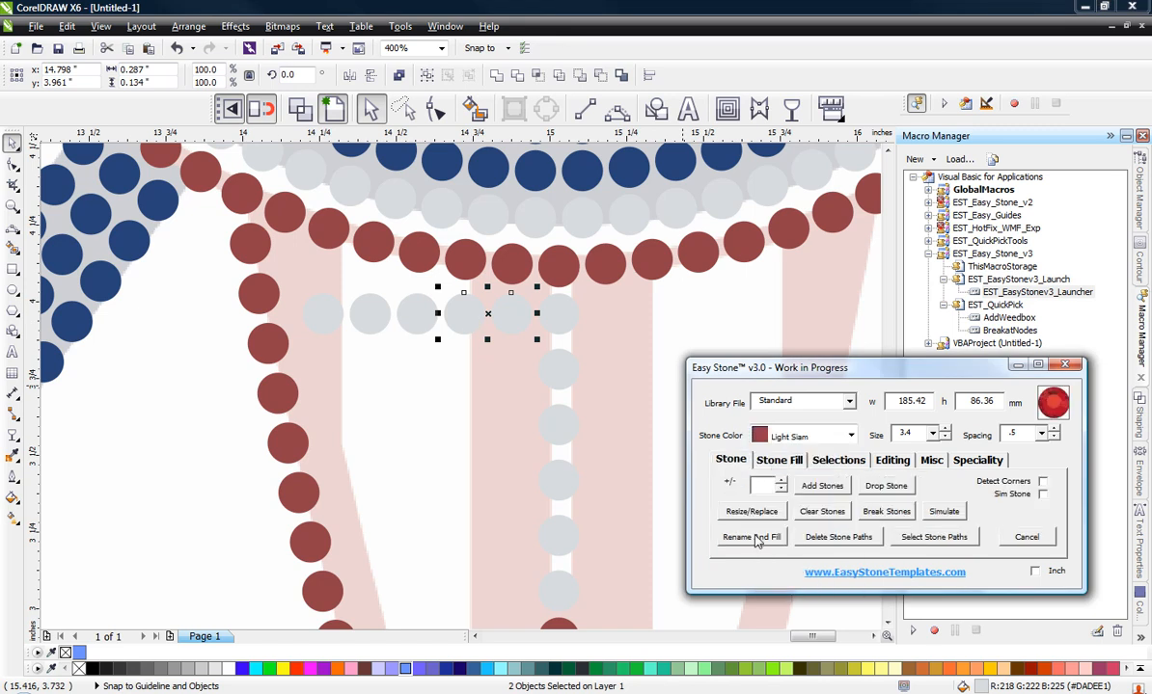
left_click(751, 536)
Step: Change the leftmost stone of the row below the ring to the Light Siam stone colour
left_click(409, 321)
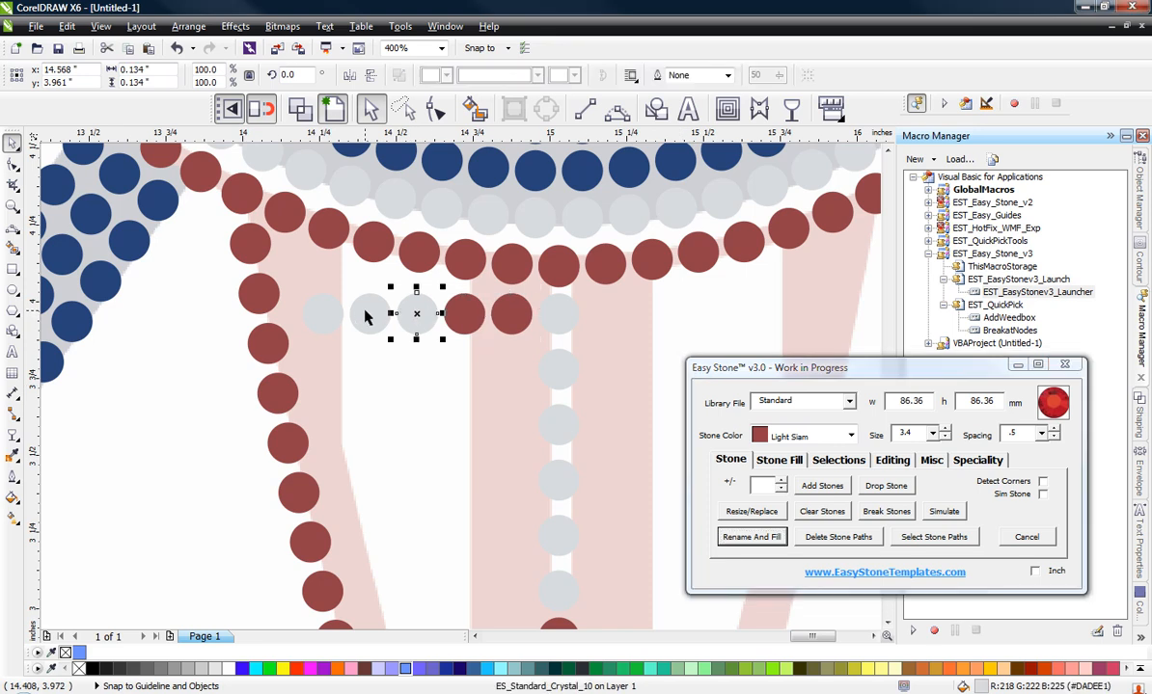
left_click(369, 317)
left_click(308, 301)
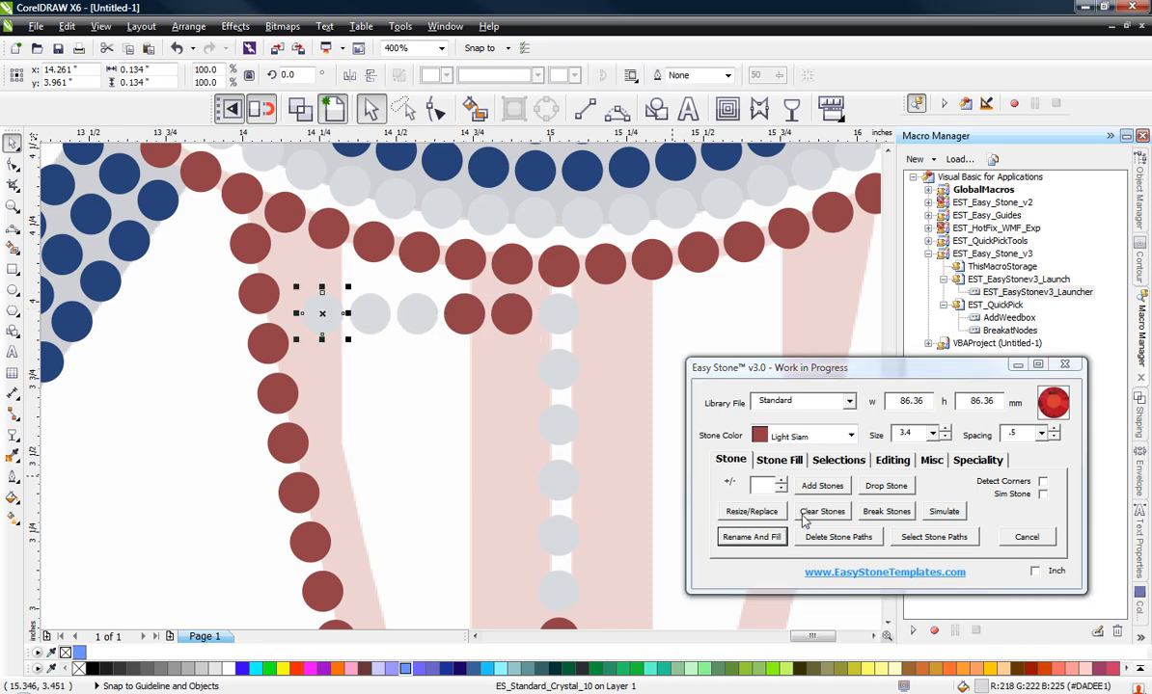
left_click(752, 537)
left_click(220, 428)
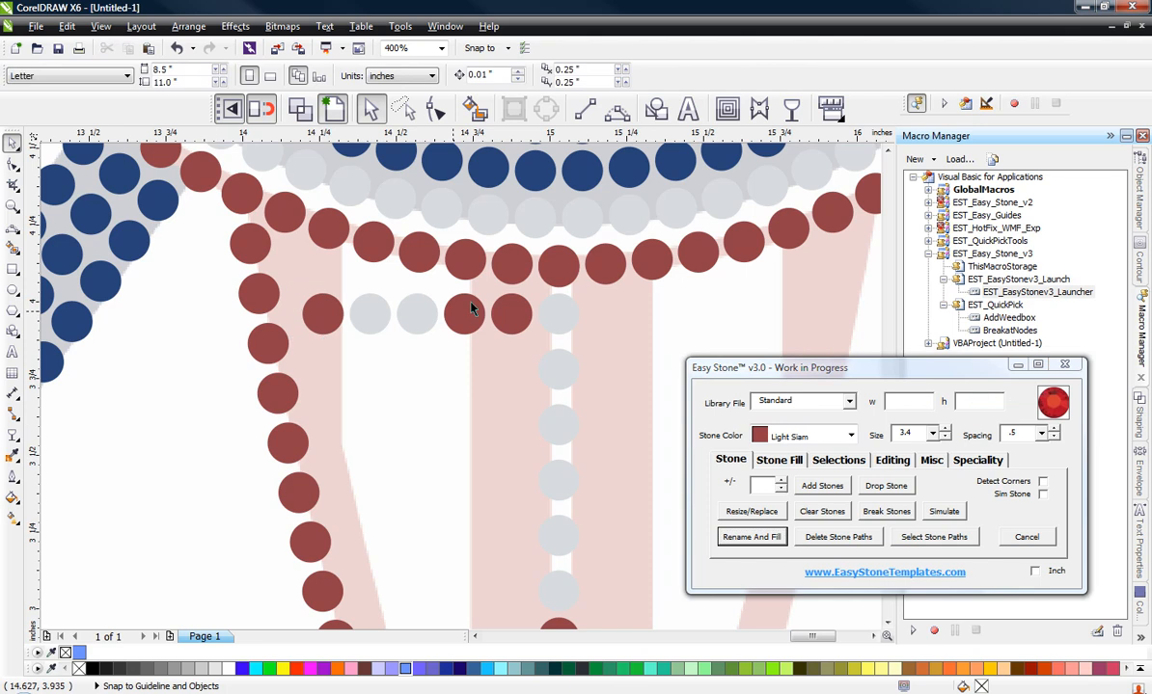
Step: Move the row's second red stone left of the centre column slightly up, to about y 3.979 inches
scroll(521, 285, "up", 1)
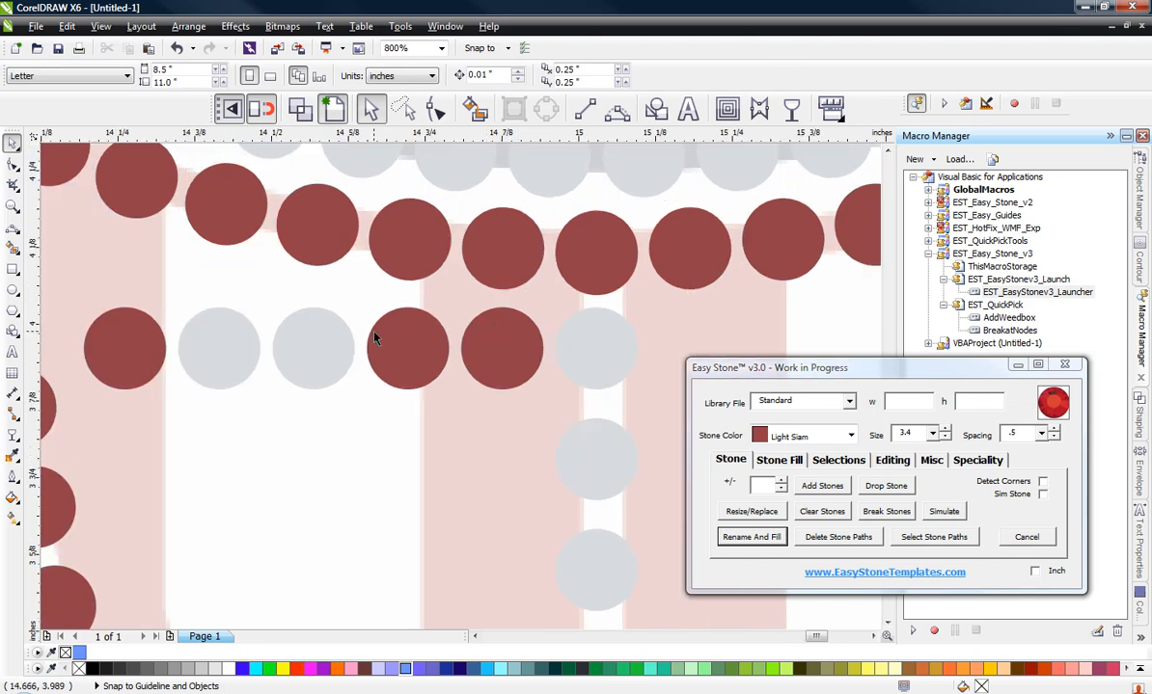
left_click(405, 318)
scroll(403, 316, "up", 1)
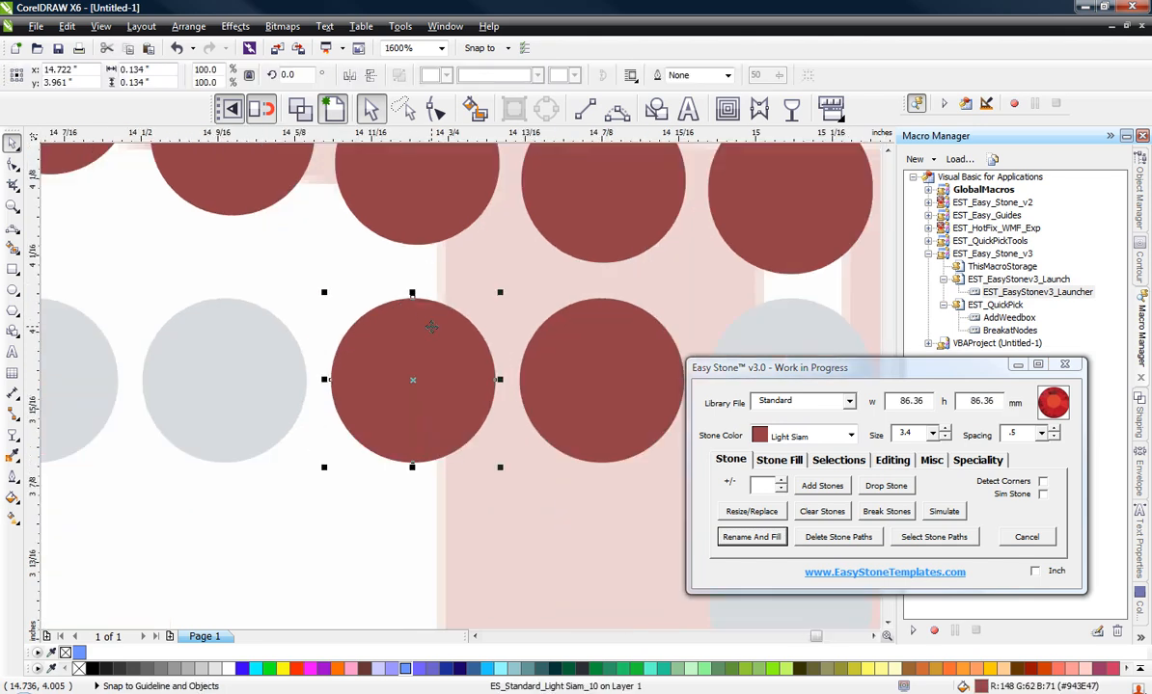
key("Delete")
left_click(430, 328)
key("Delete")
left_click_drag(434, 353, 434, 331)
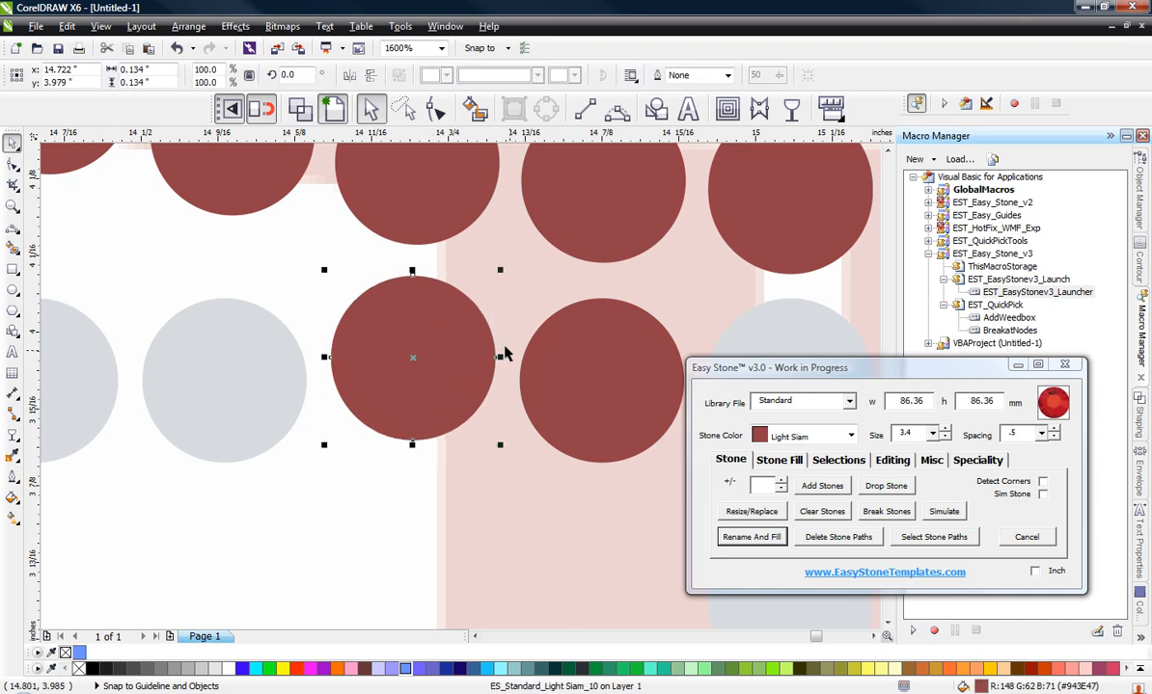
Step: Move the row's two Crystal stones up to follow the ring's curve, to about y 4.006 and 4.034 inches
scroll(515, 355, "down", 1)
scroll(326, 342, "up", 1)
left_click(442, 395)
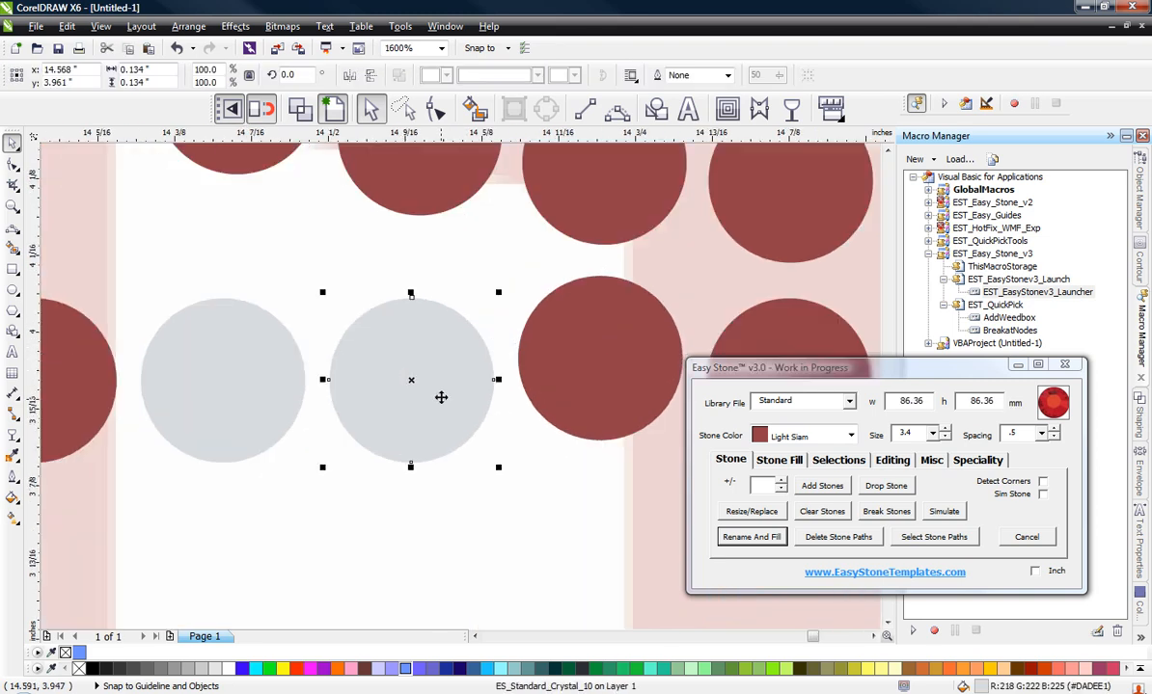
left_click_drag(442, 395, 441, 335)
scroll(439, 340, "down", 1)
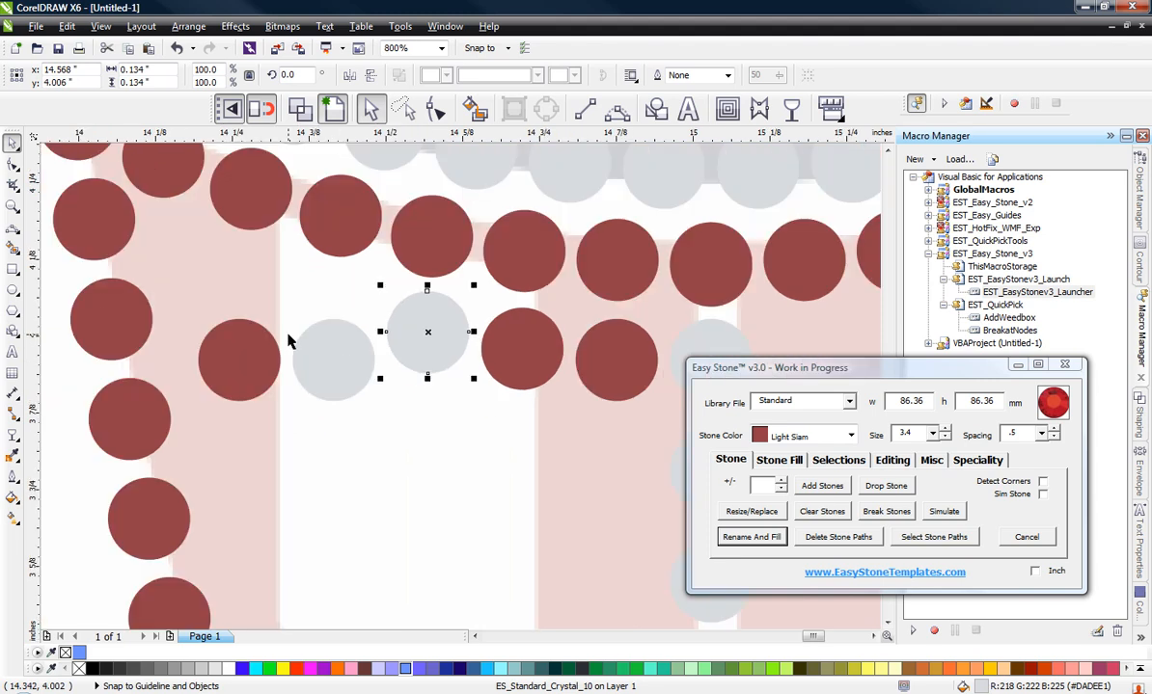
scroll(290, 340, "up", 1)
left_click(399, 409)
left_click_drag(398, 409, 395, 322)
scroll(395, 323, "down", 2)
scroll(304, 310, "up", 1)
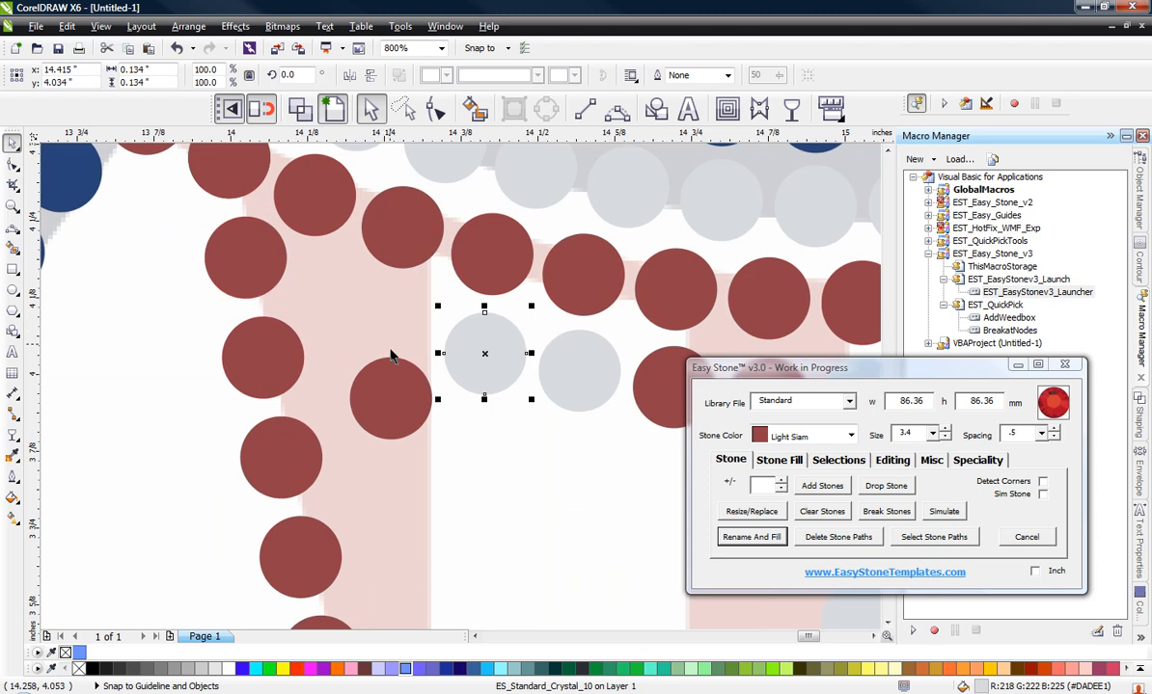
Step: Move the row's leftmost red stone up along the ring's curve, to about y 4.078 inches
left_click(396, 388)
left_click_drag(397, 387, 391, 326)
scroll(309, 260, "down", 3)
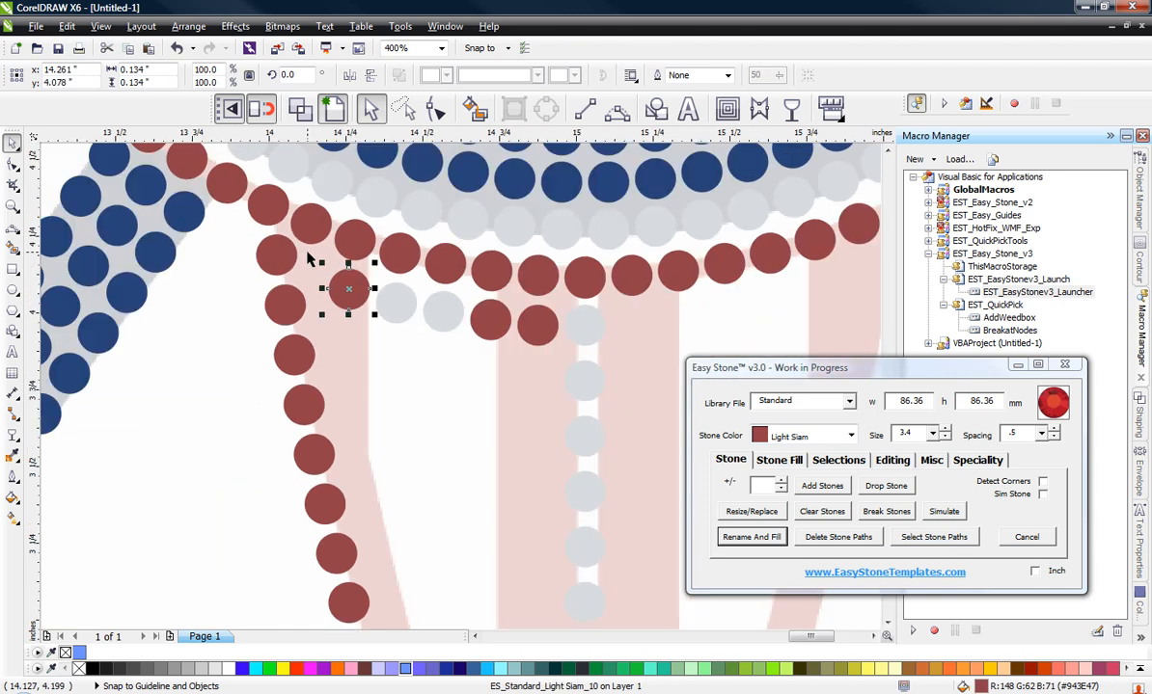
left_click(265, 362)
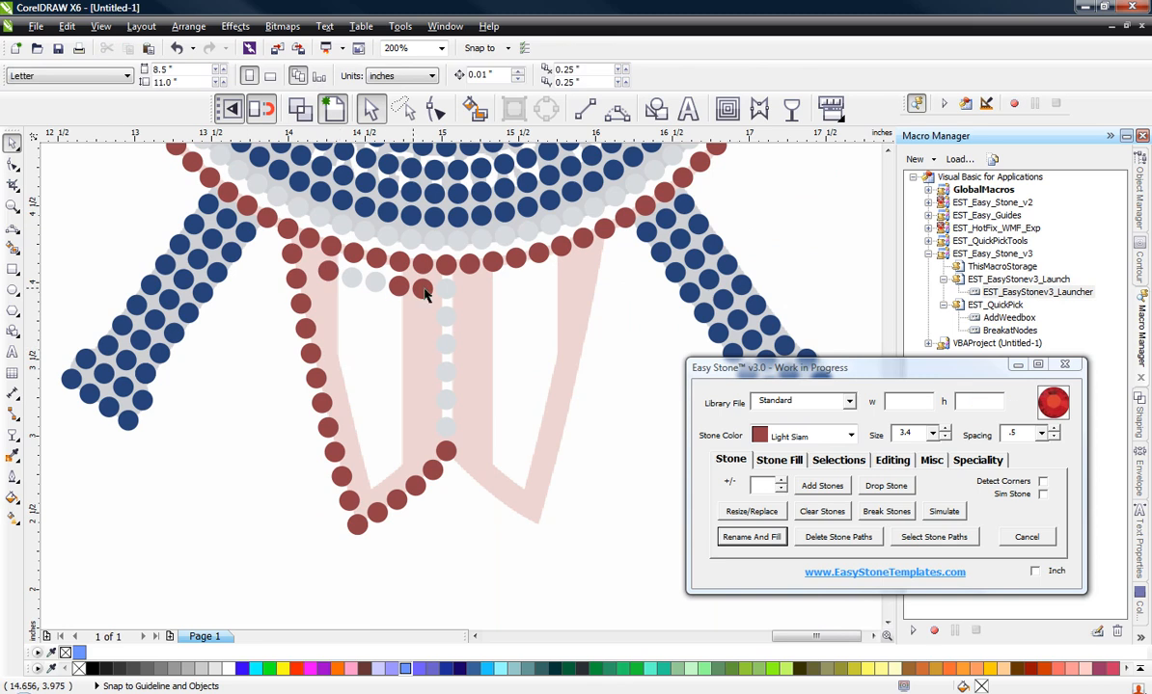
Step: Duplicate the two red stones beside the centre column straight down to the board's lower notch, at about y 2.948 inches
left_click(424, 290)
left_click(399, 286, "shift")
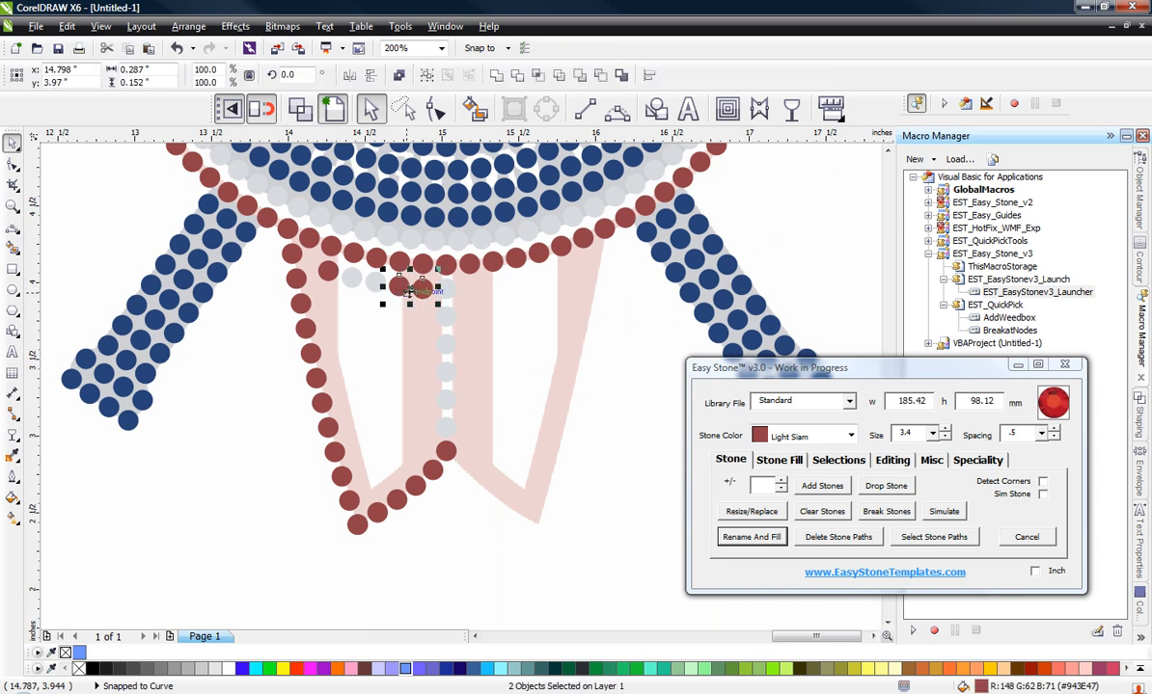
left_click_drag(409, 291, 419, 455)
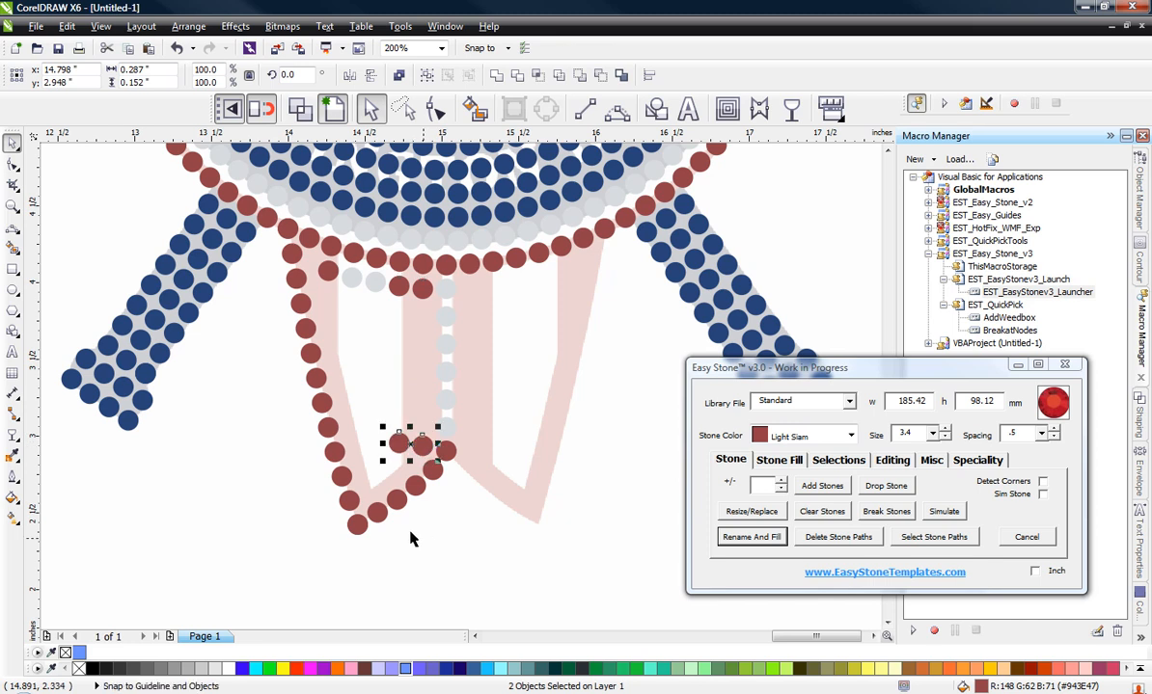
Step: Move the two duplicated red stones to follow the board's lower edge, the outer one down to about y 2.796 inches
scroll(396, 531, "up", 1)
key("Escape")
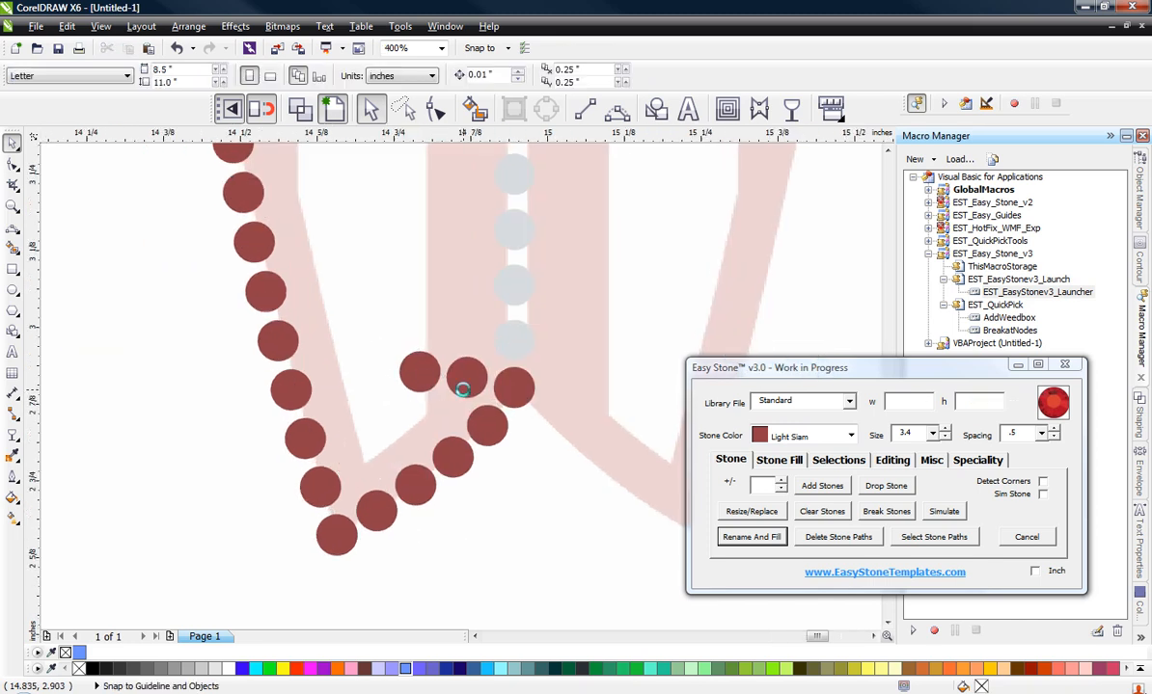
scroll(463, 386, "up", 2)
left_click(482, 392)
left_click_drag(506, 386, 507, 398)
left_click(341, 378)
left_click_drag(342, 378, 378, 496)
scroll(378, 496, "down", 1)
scroll(378, 502, "down", 2)
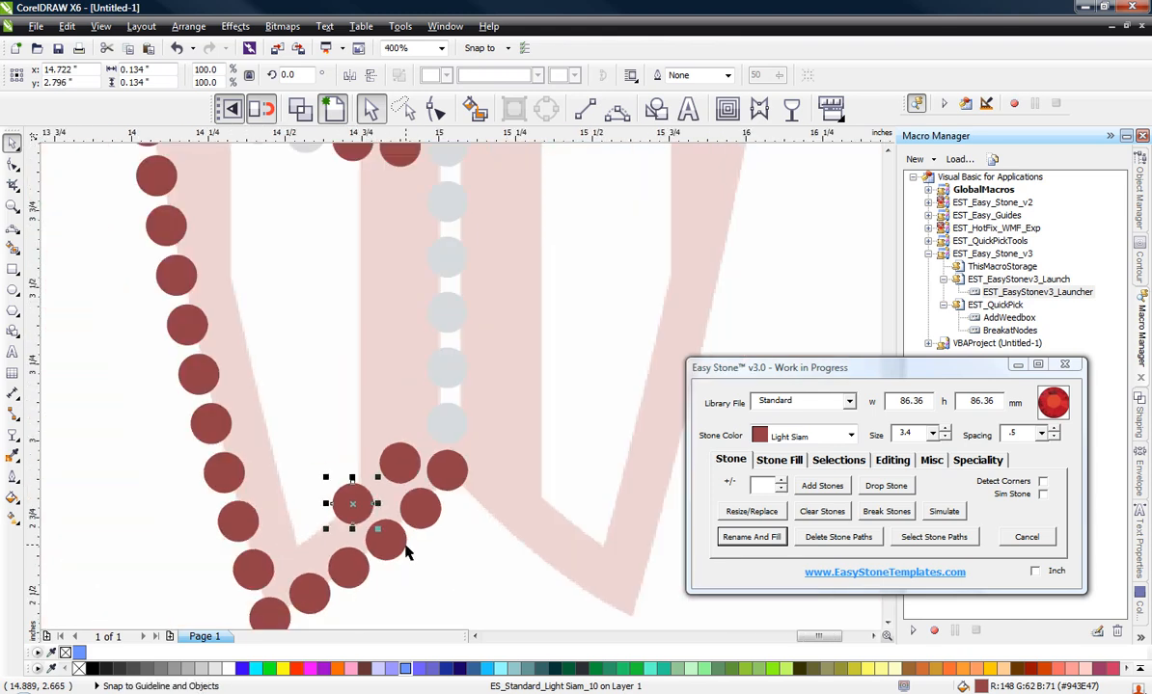
key("Escape")
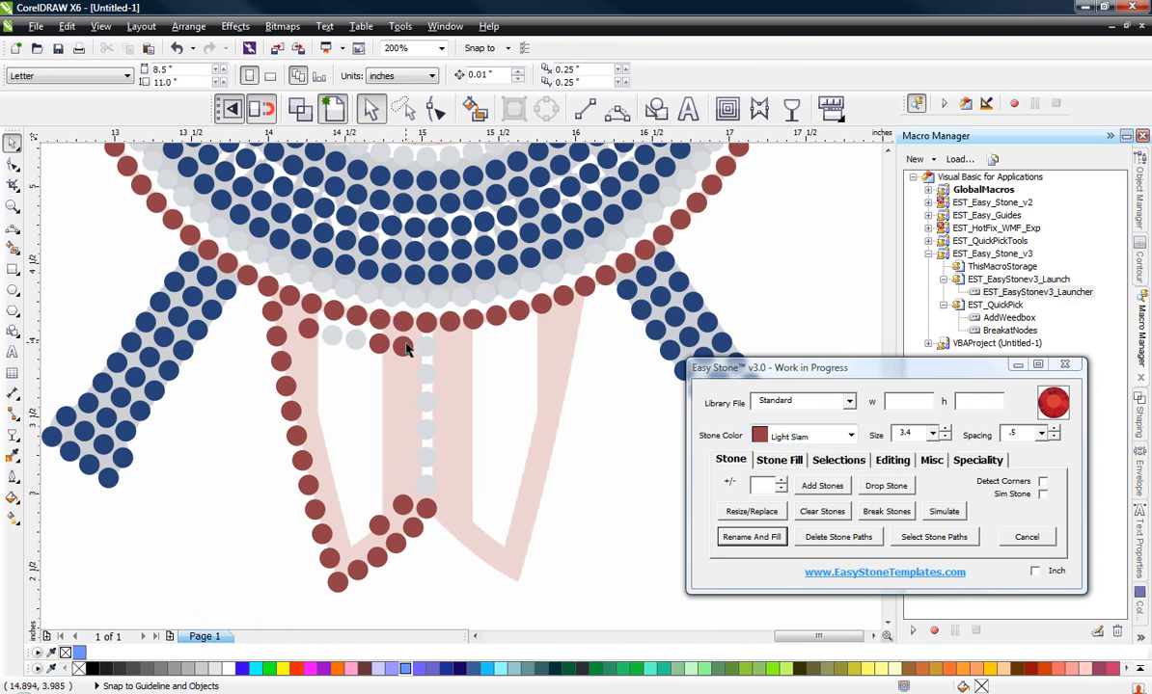
Step: Add Light Siam stones between the upper and lower red stones of both columns left of the centre column
left_click(406, 349)
left_click(400, 501, "shift")
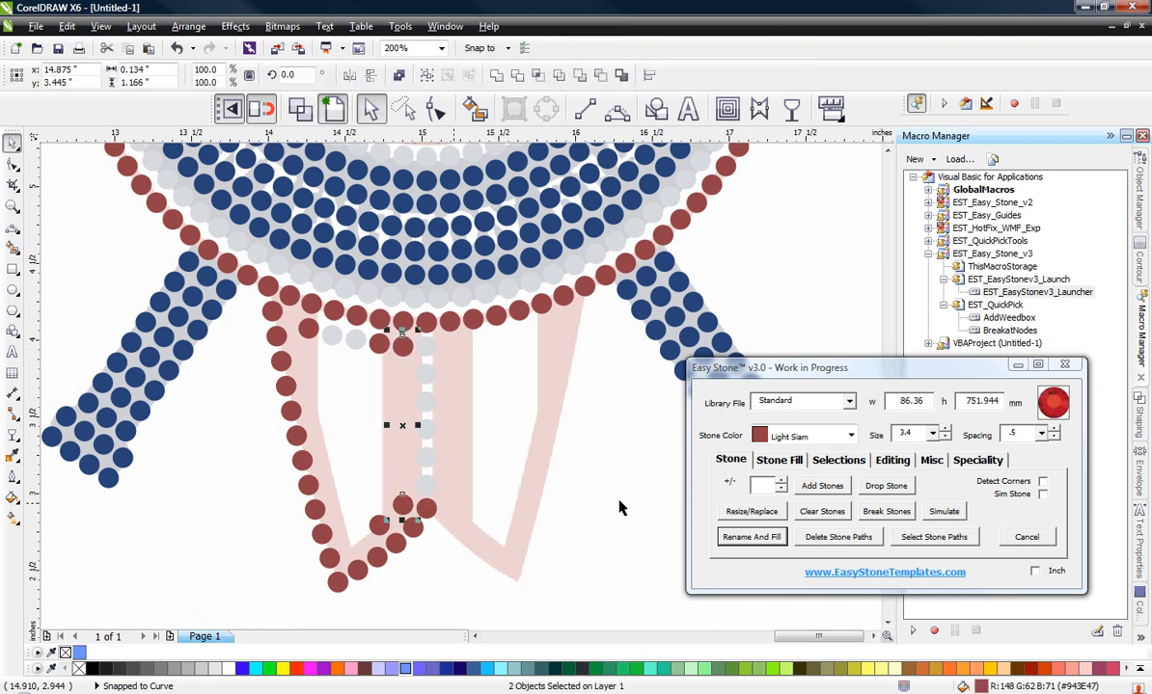
left_click(820, 486)
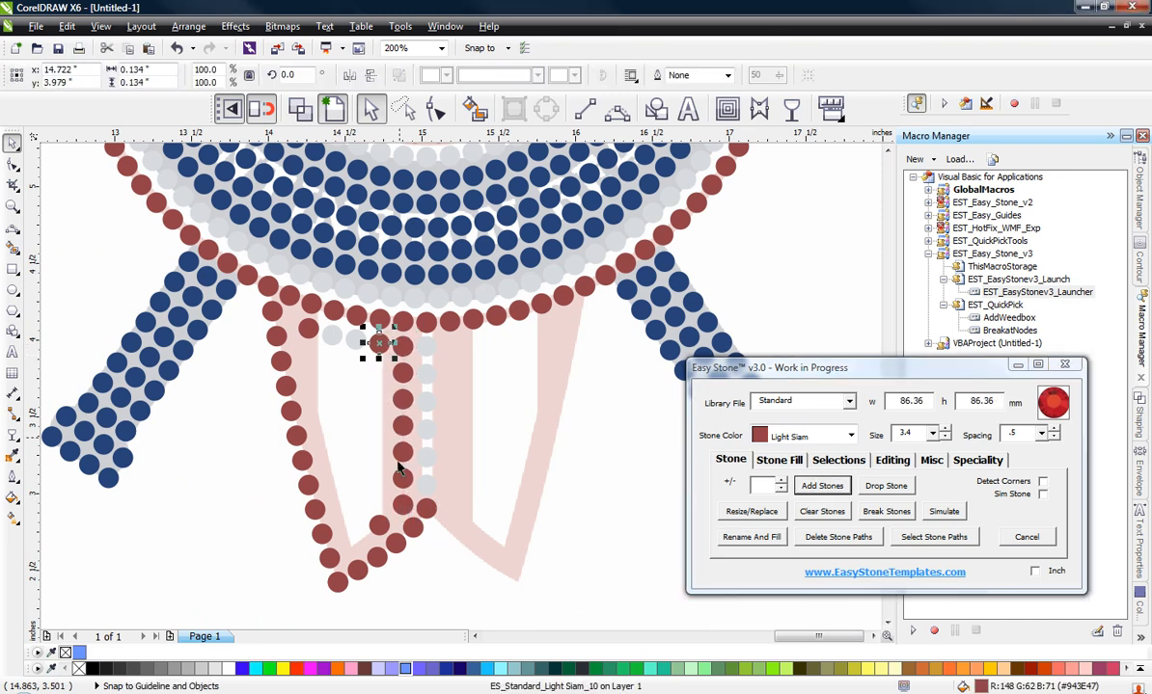
left_click(378, 526, "shift")
left_click(822, 487)
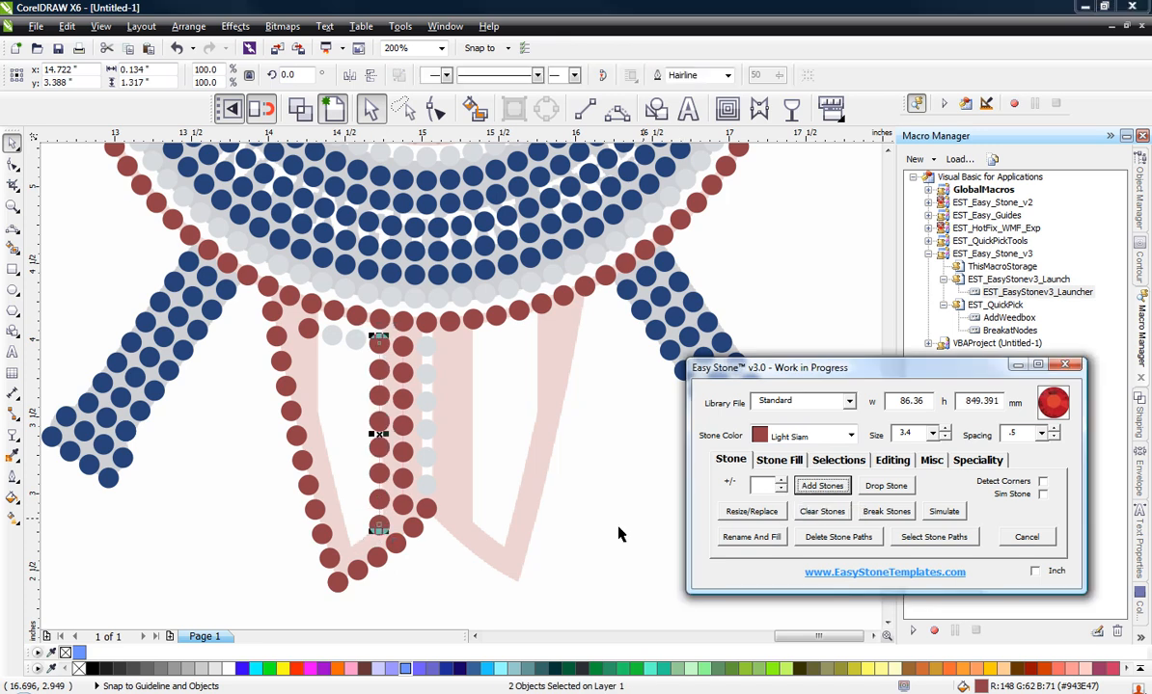
left_click(474, 579)
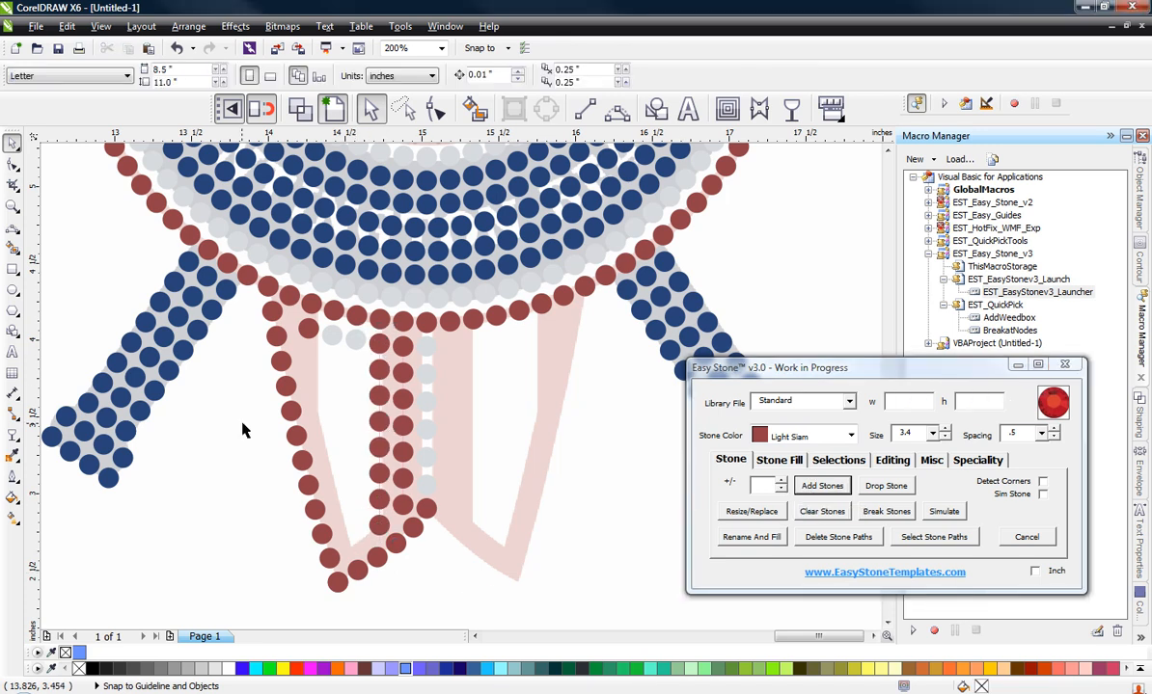
Step: Duplicate the two Crystal stones straight down to the board's lower tip, at about y 2.702 inches
left_click(331, 332)
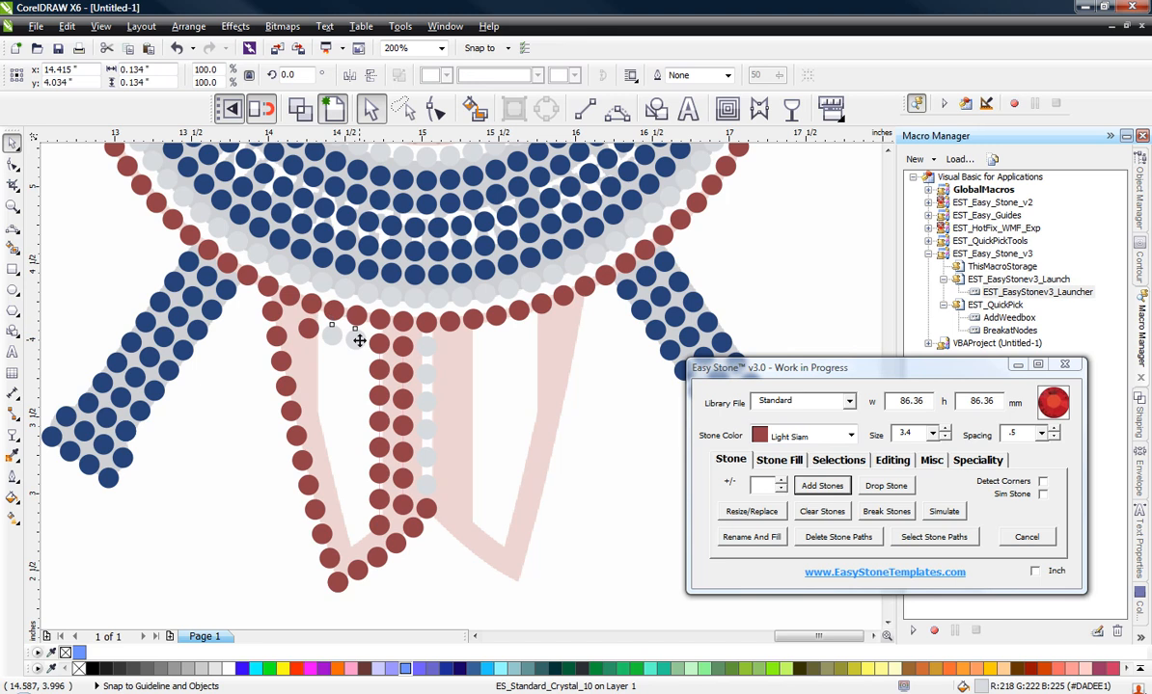
left_click(359, 340, "shift")
left_click_drag(360, 338, 358, 542)
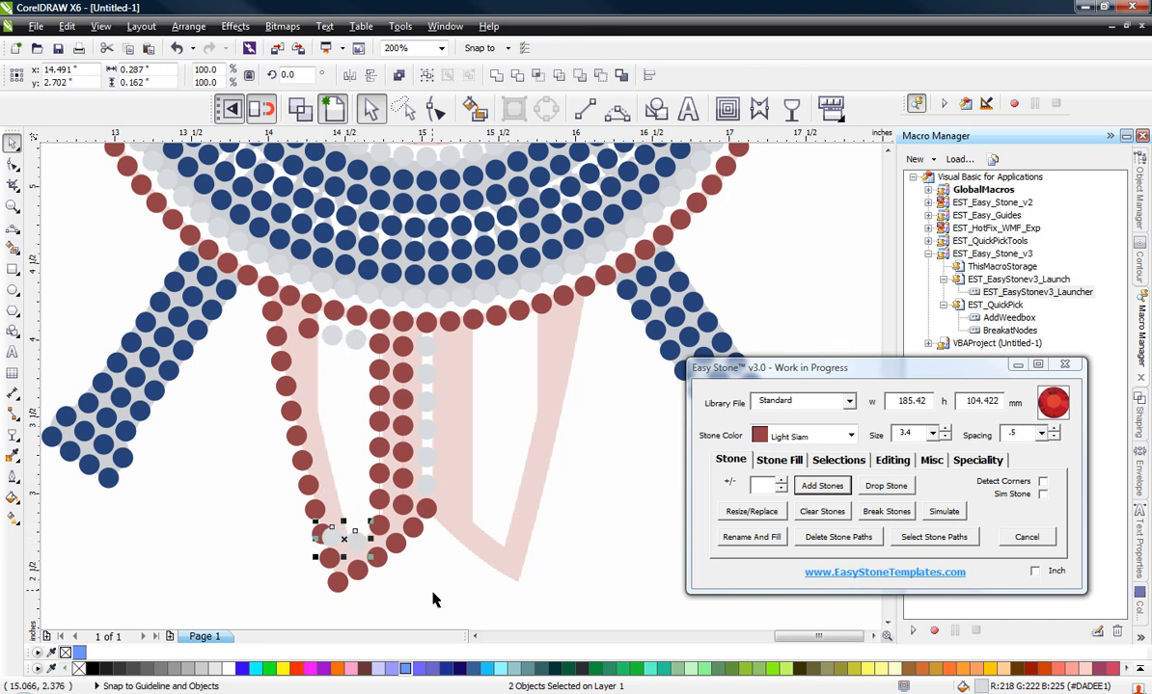
key("Escape")
Step: Move the copied inner Crystal stone slightly down into the tip and the outer one up to about y 3.002 inches, clear of the red outline
scroll(363, 571, "up", 3)
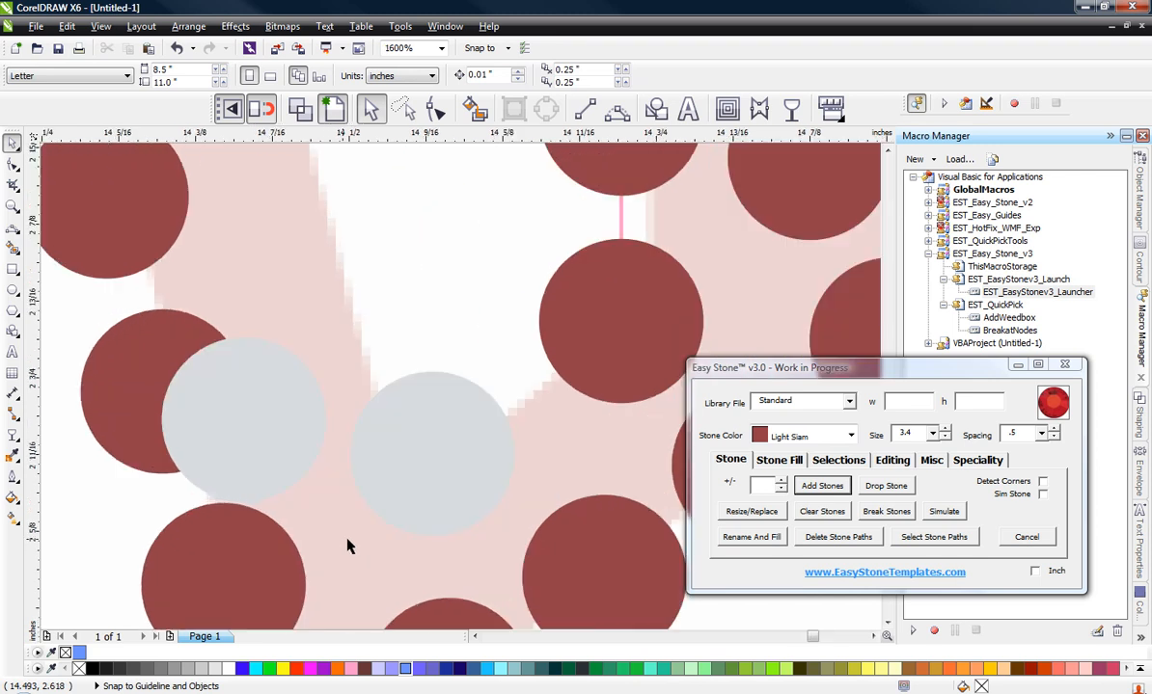
left_click(435, 489)
left_click_drag(436, 489, 470, 517)
left_click(290, 437)
left_click_drag(252, 452, 278, 265)
scroll(280, 318, "down", 2)
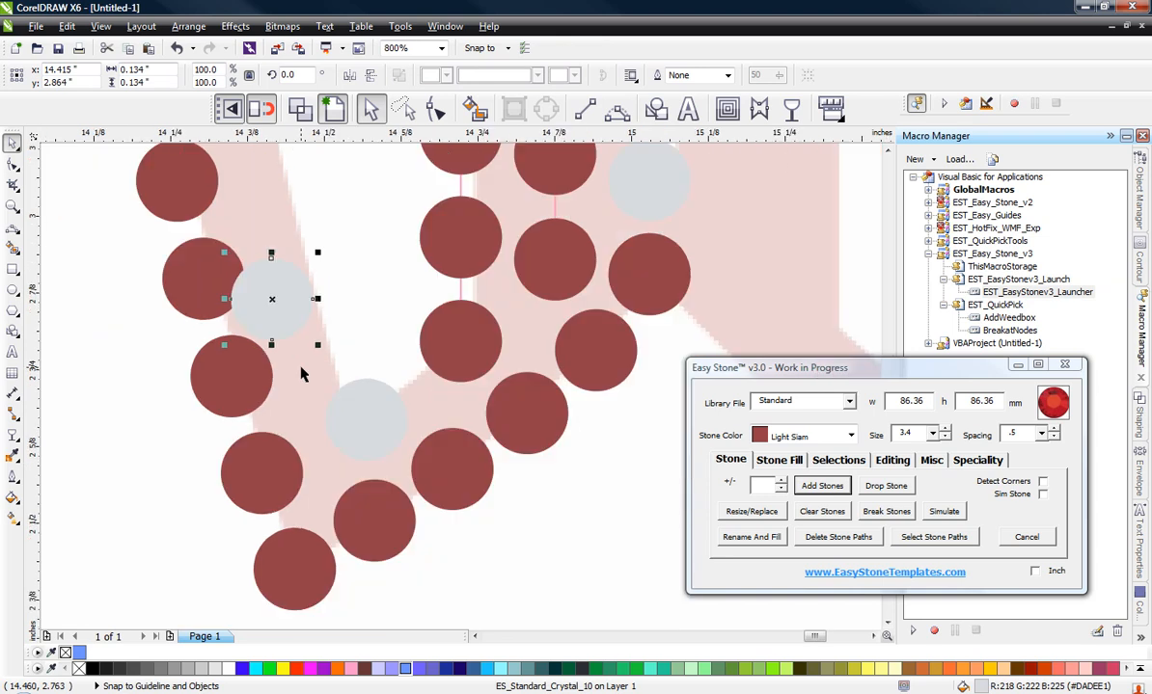
scroll(261, 307, "up", 2)
left_click_drag(387, 492, 386, 323)
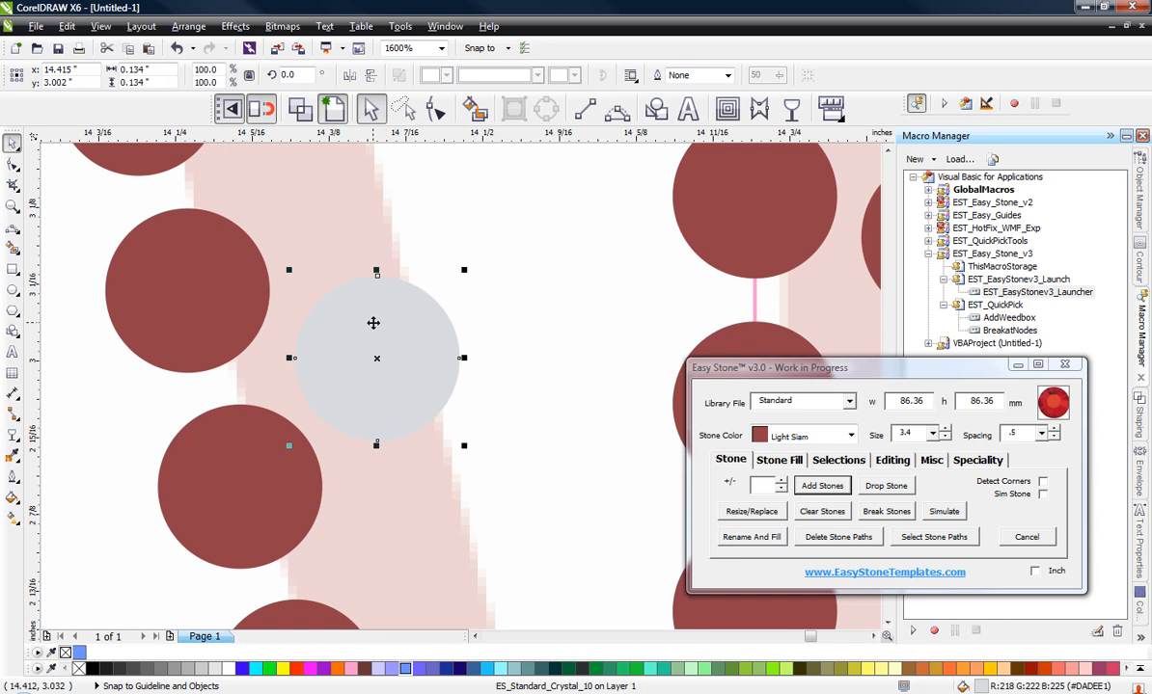
scroll(373, 323, "down", 2)
scroll(431, 452, "down", 1)
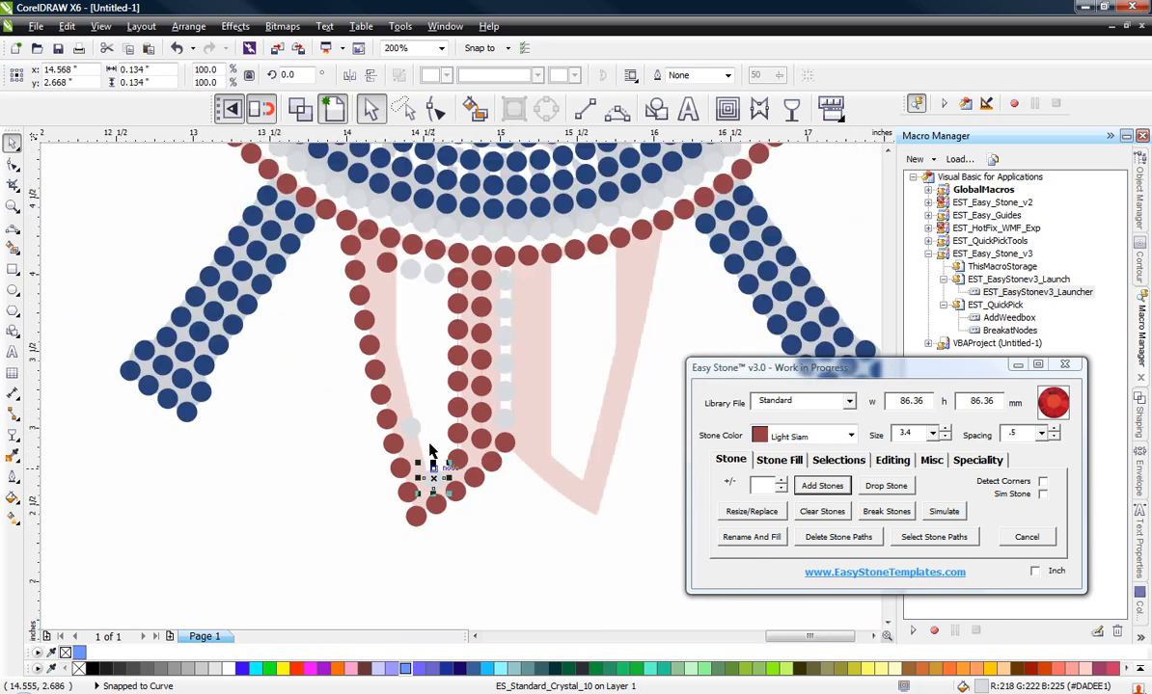
Step: Add stones between the upper and lower Crystal stones of both Crystal columns
left_click(434, 272, "shift")
left_click(822, 486)
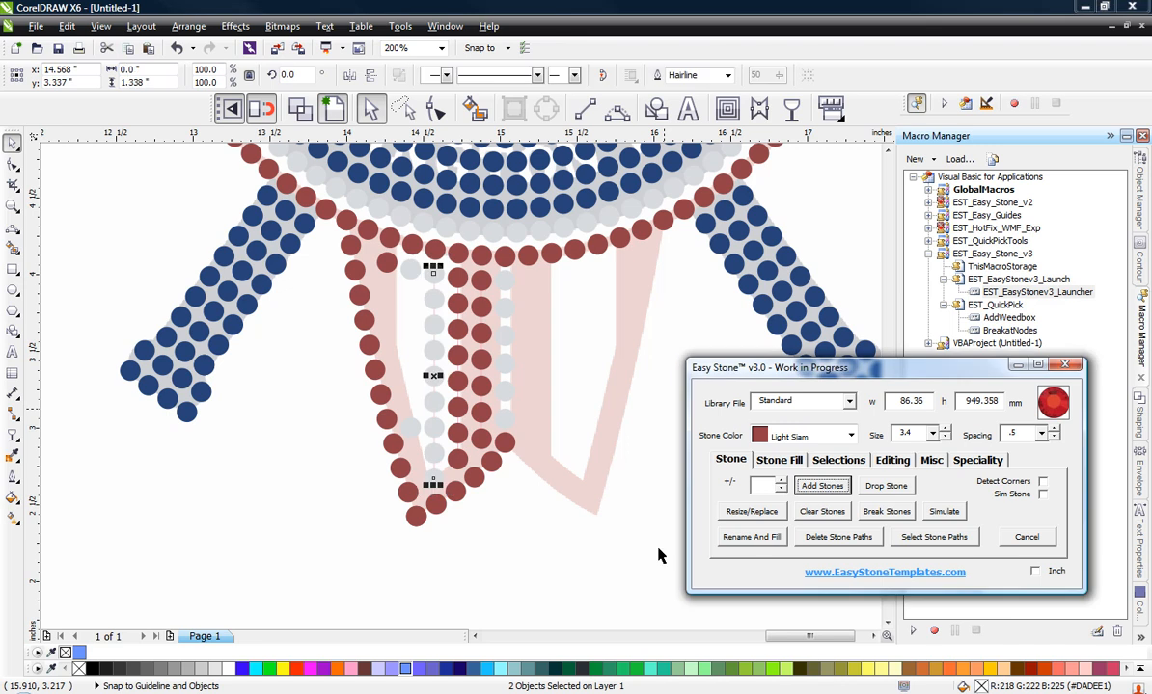
left_click(413, 426)
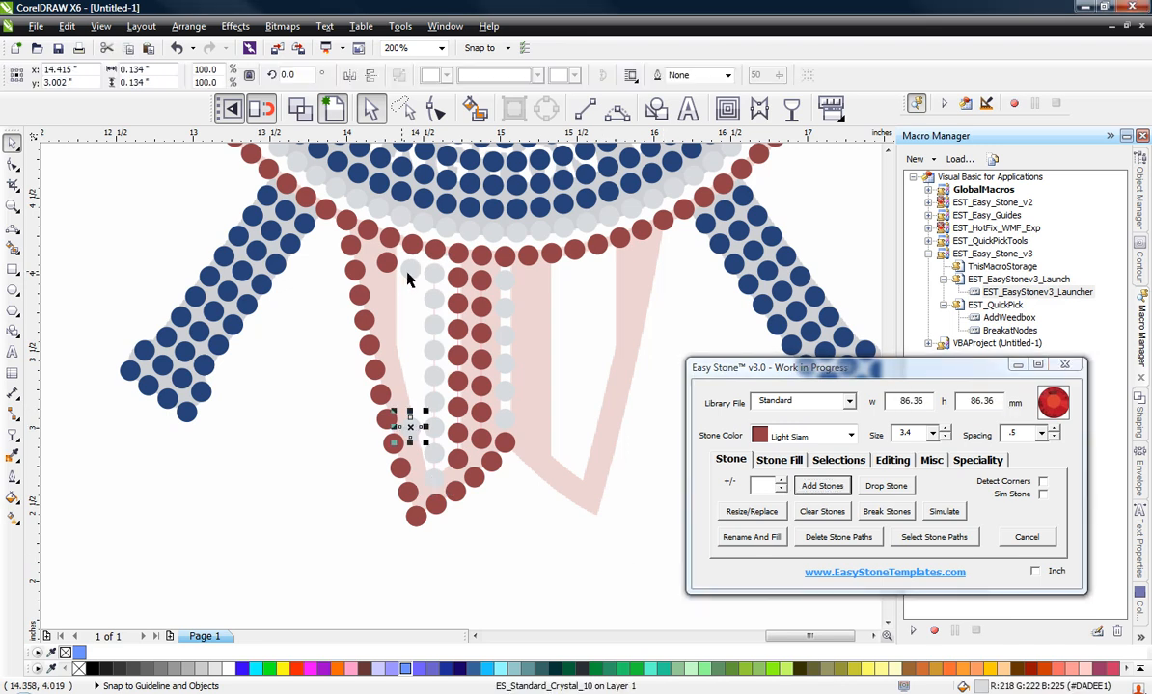
left_click(413, 256, "shift")
left_click(812, 494)
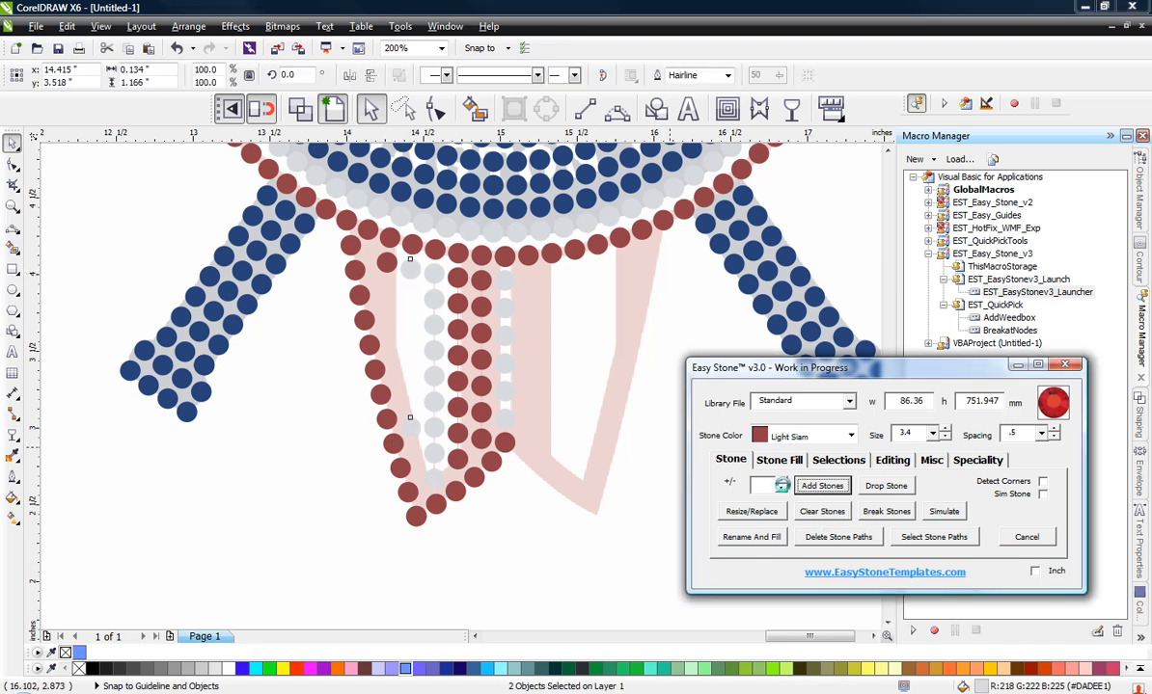
Step: Duplicate the row's leftmost red stone straight down to about y 3.646 inches and add stones between the two
scroll(349, 272, "up", 3)
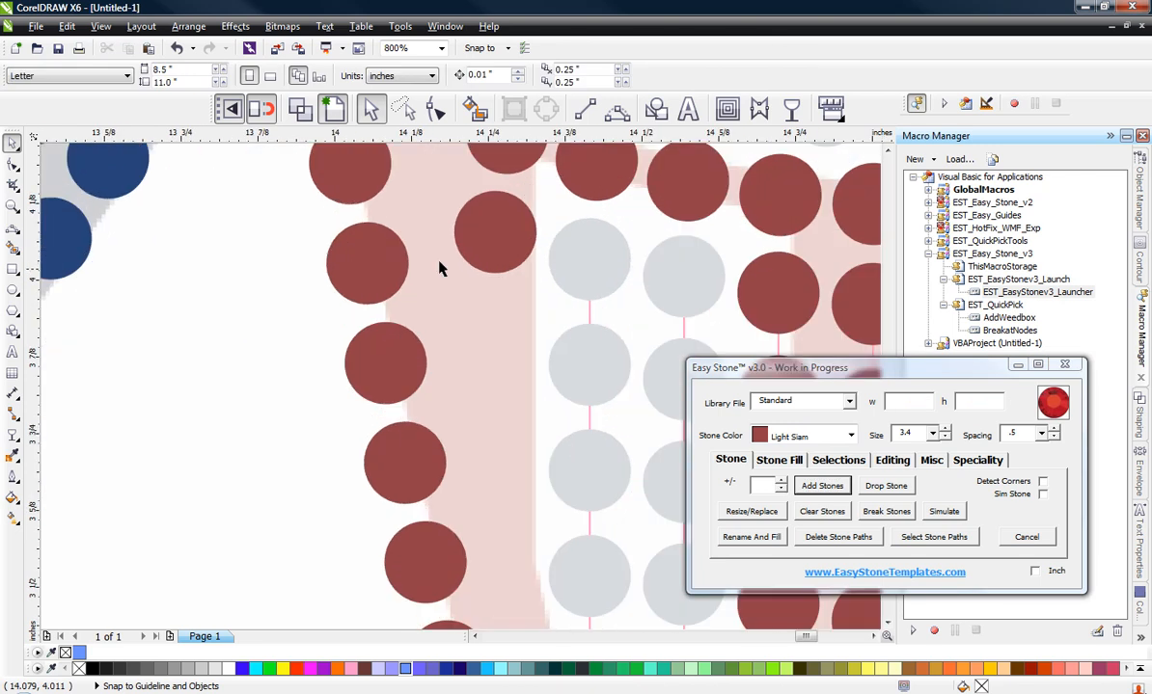
left_click_drag(496, 253, 516, 519)
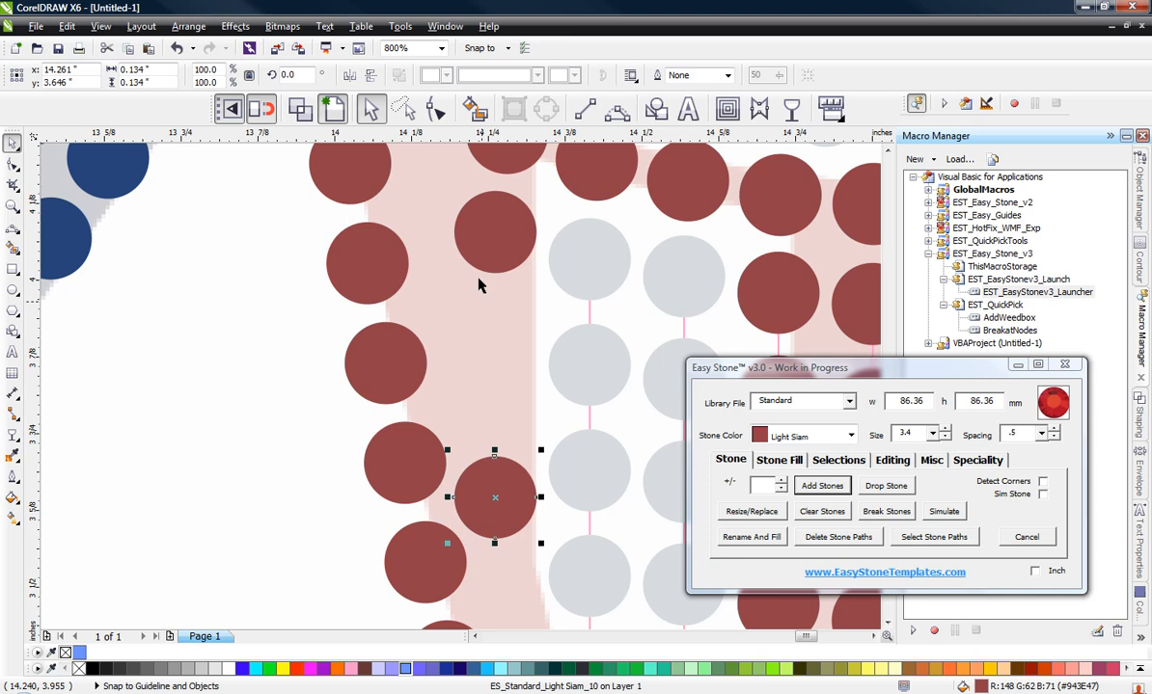
left_click(488, 220, "shift")
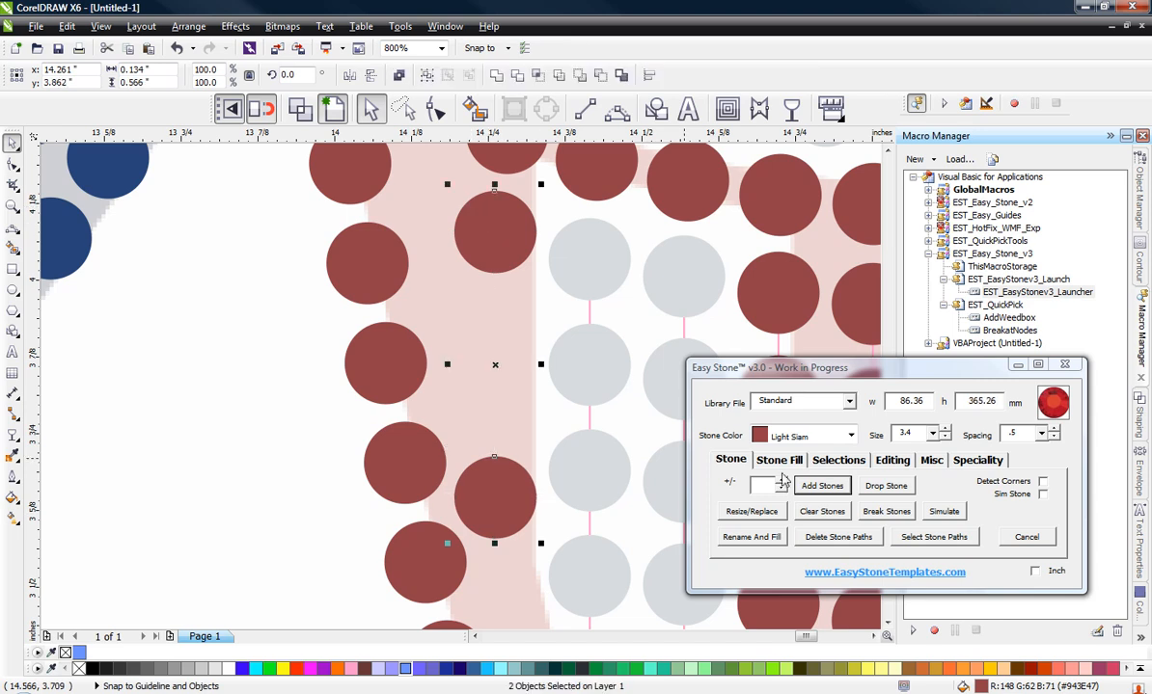
left_click(821, 485)
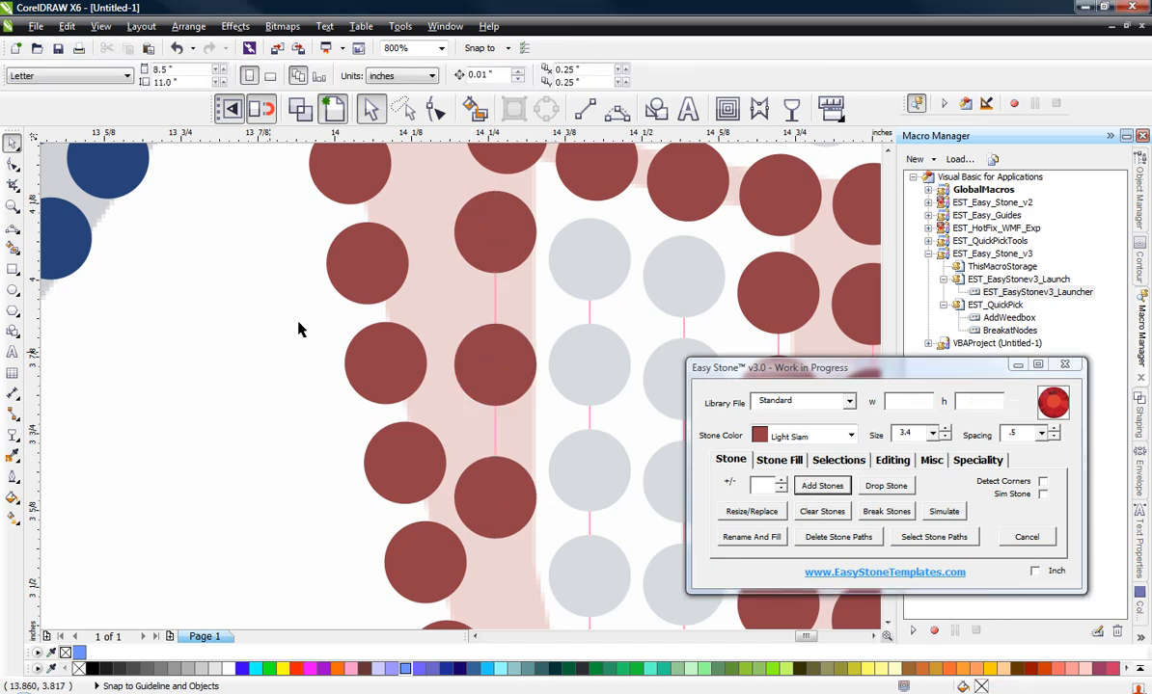
Step: Delete the stone paths from all the stones in the board's left half
scroll(305, 322, "down", 2)
scroll(321, 322, "up", 1)
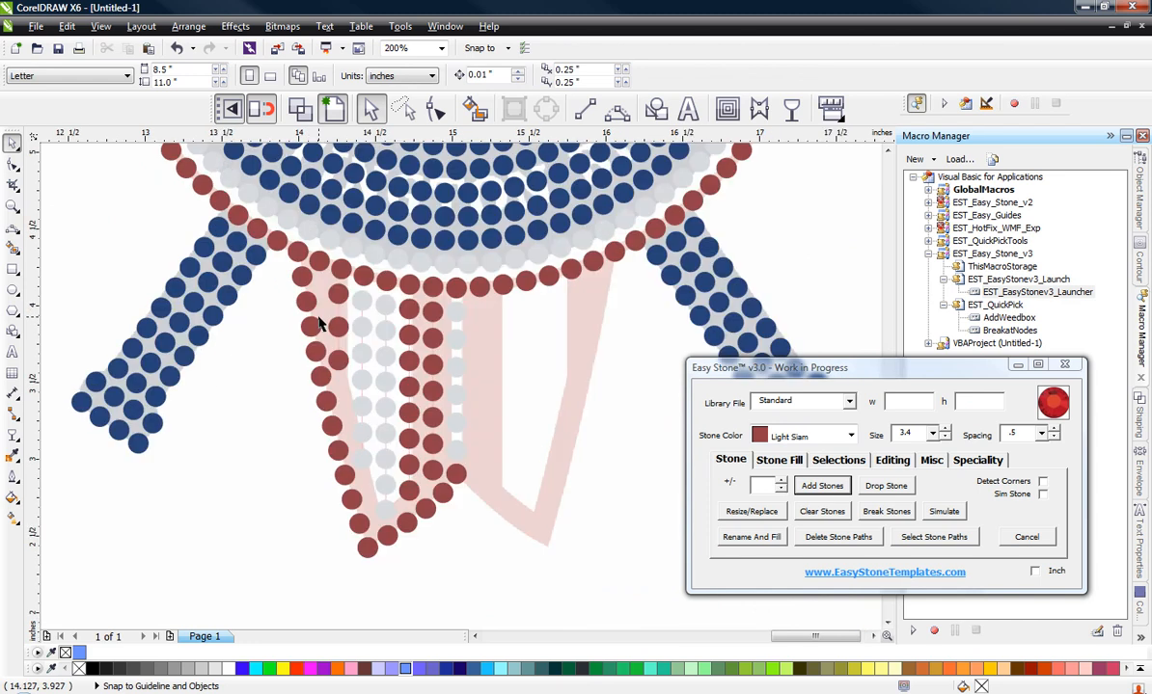
left_click_drag(302, 538, 483, 221)
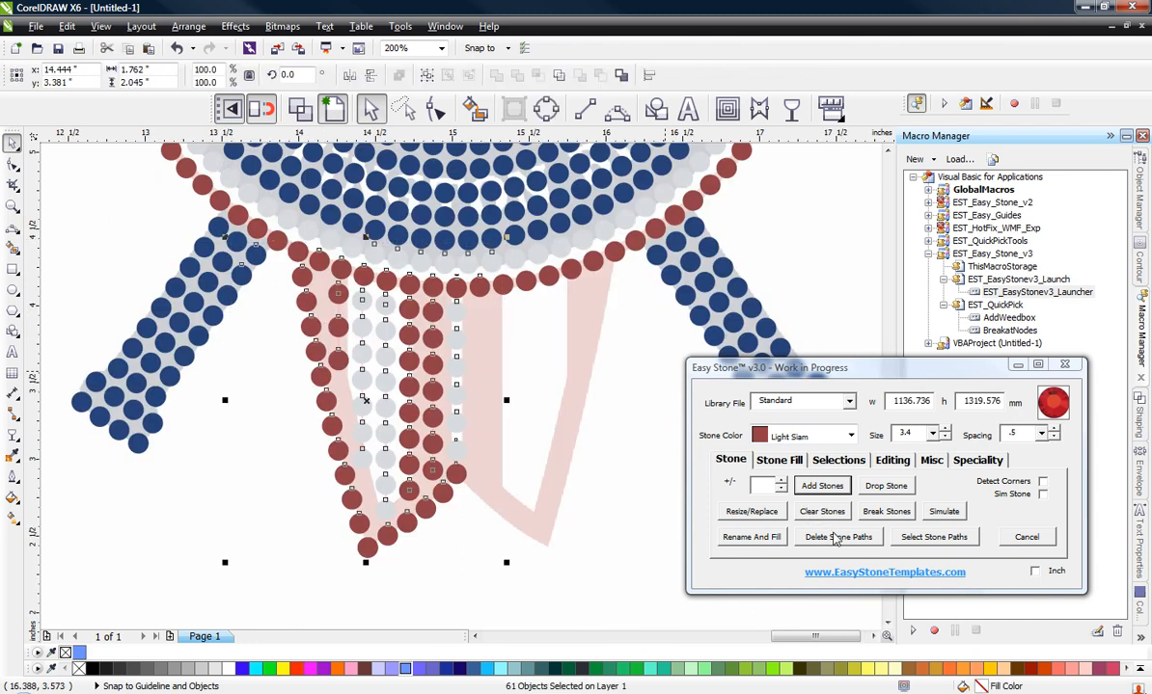
left_click(837, 538)
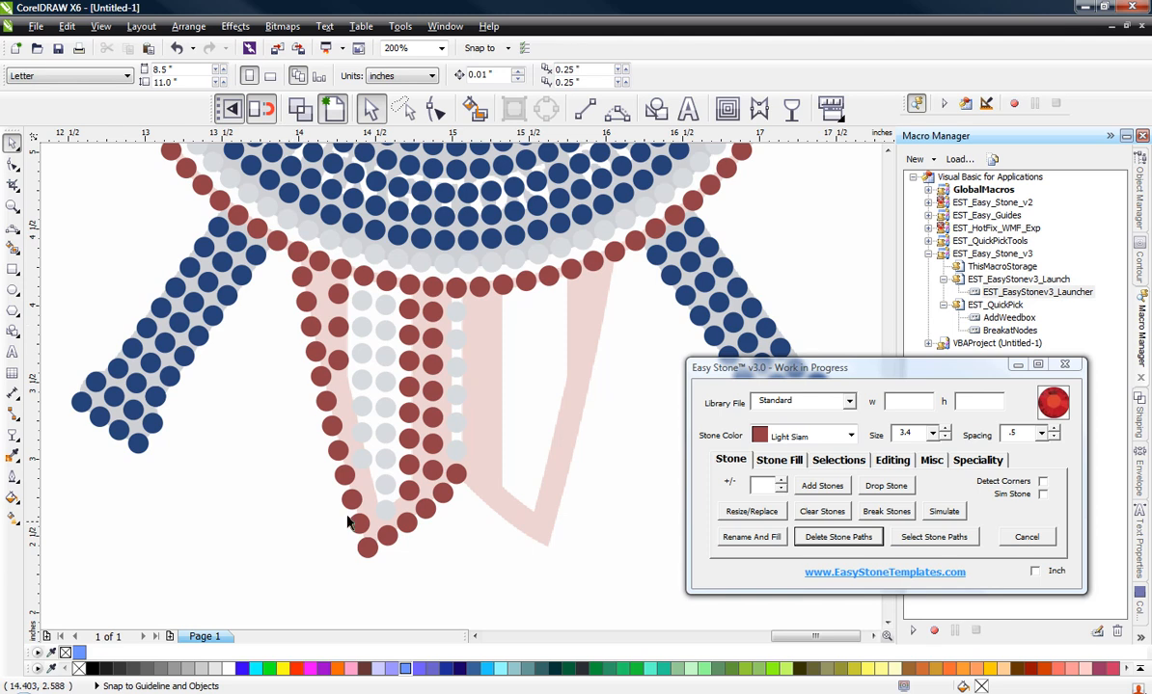
scroll(343, 521, "up", 2)
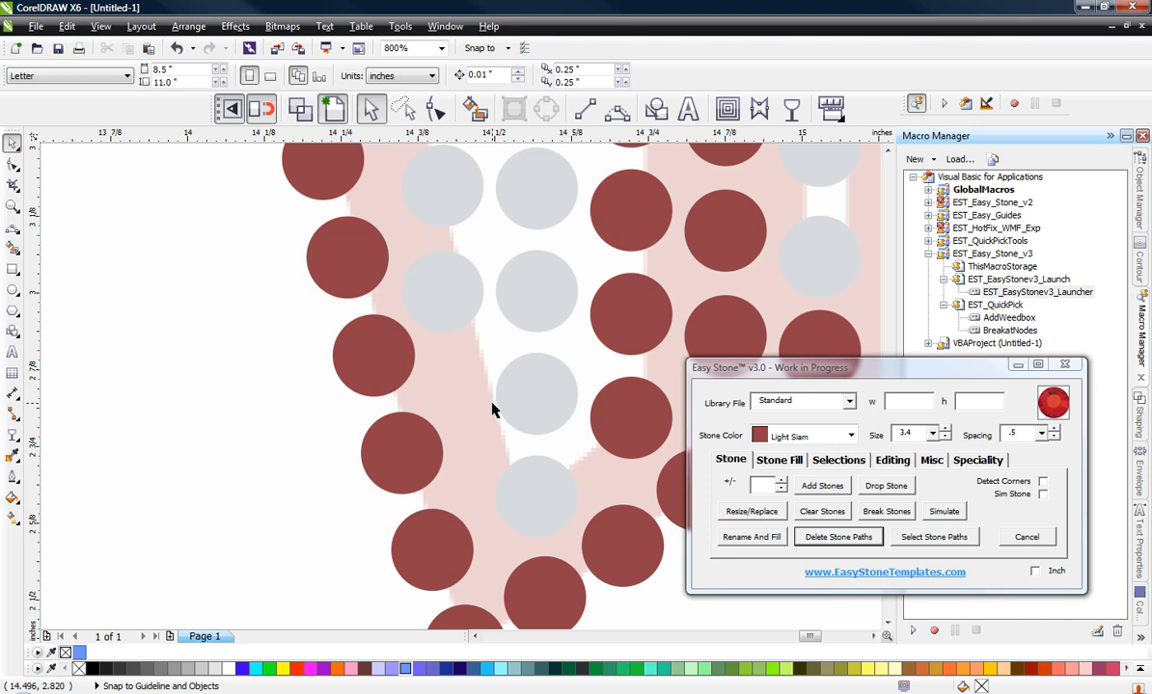
scroll(491, 411, "down", 2)
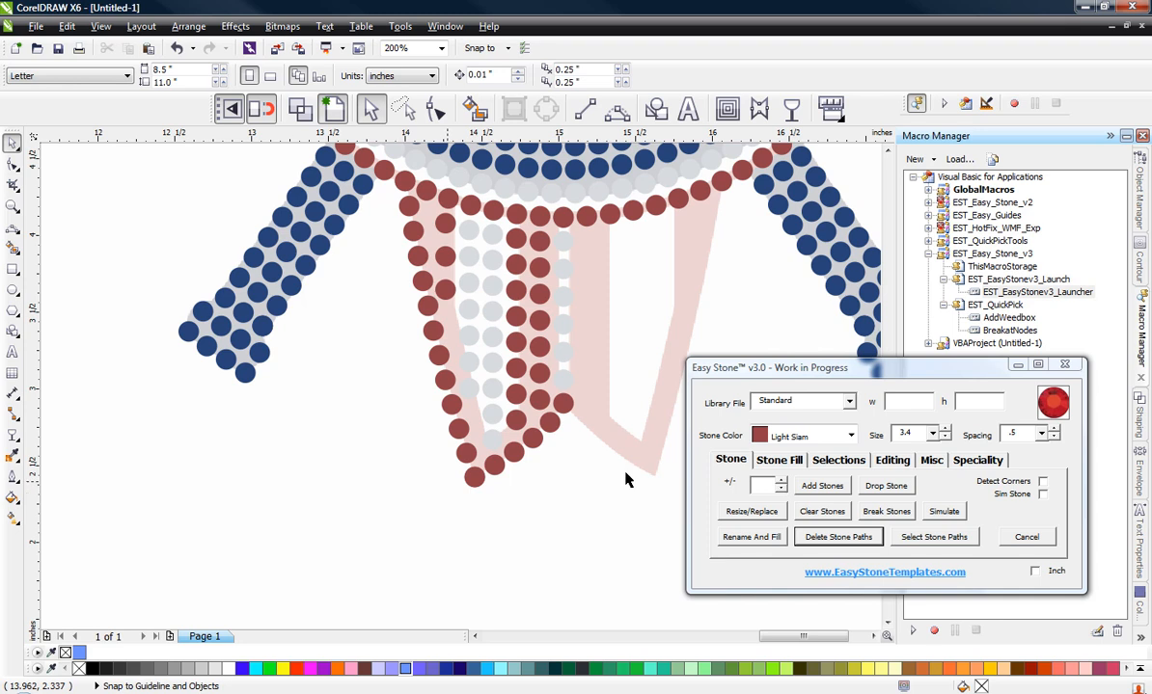
Step: Resize the second-lowest Crystal stone of the inner column, just above the tip, to stone size 2.9
left_click_drag(912, 434, 877, 443)
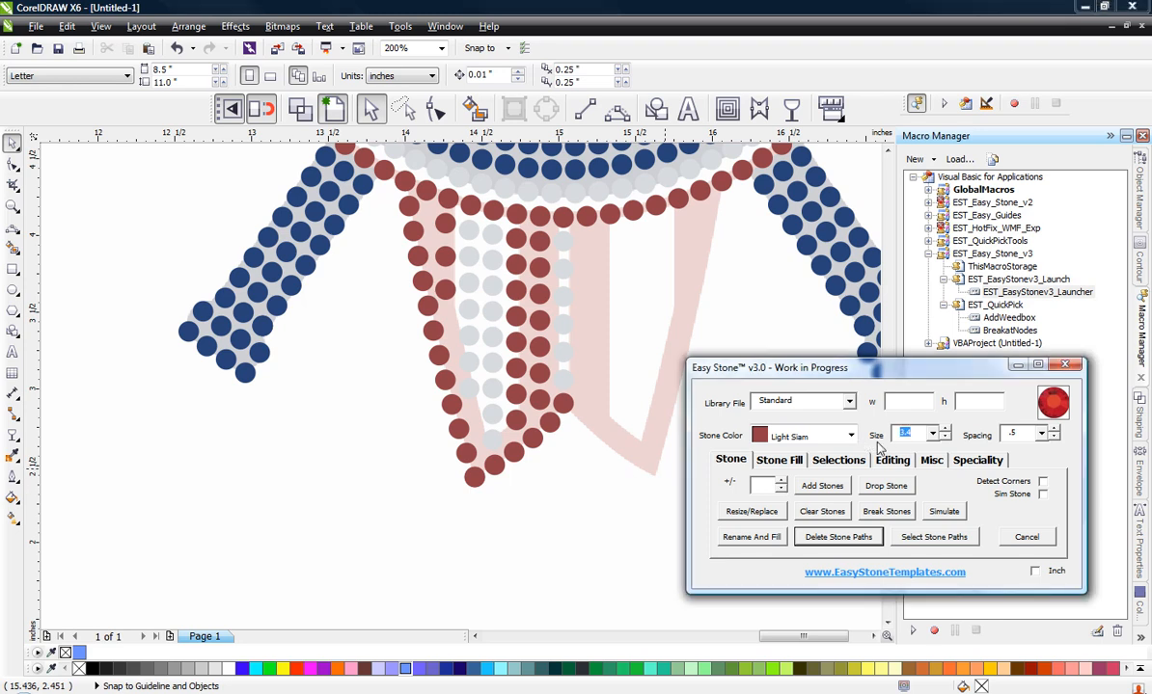
type("2.9")
scroll(492, 424, "up", 2)
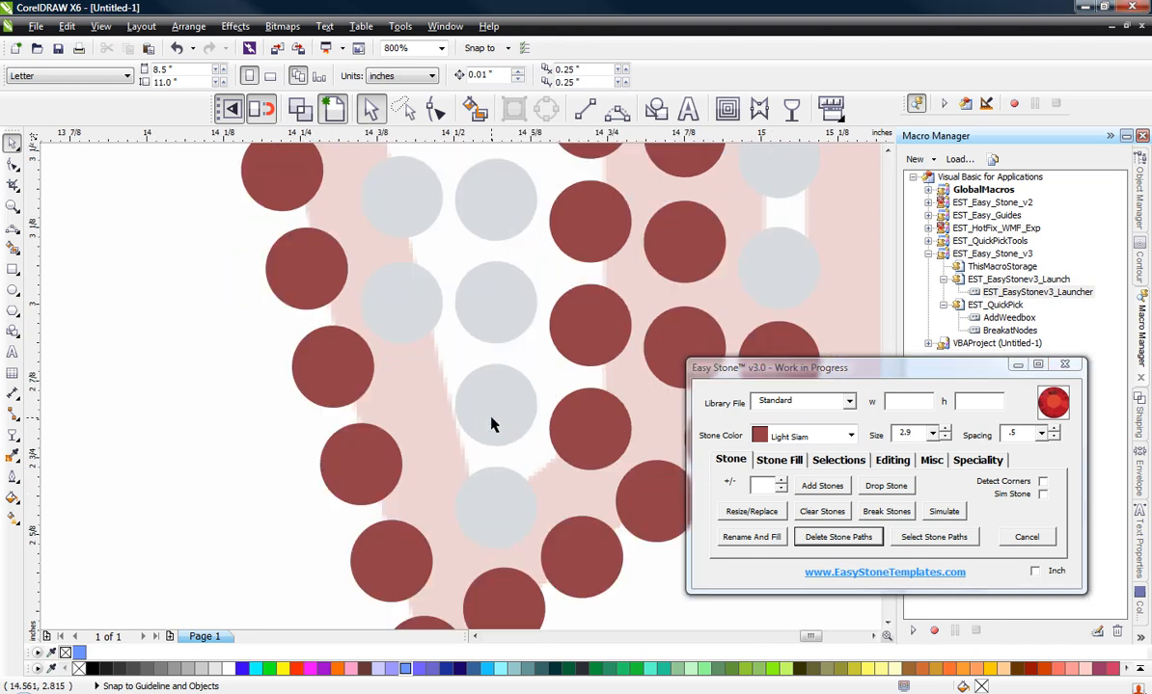
scroll(492, 424, "up", 1)
left_click(492, 424)
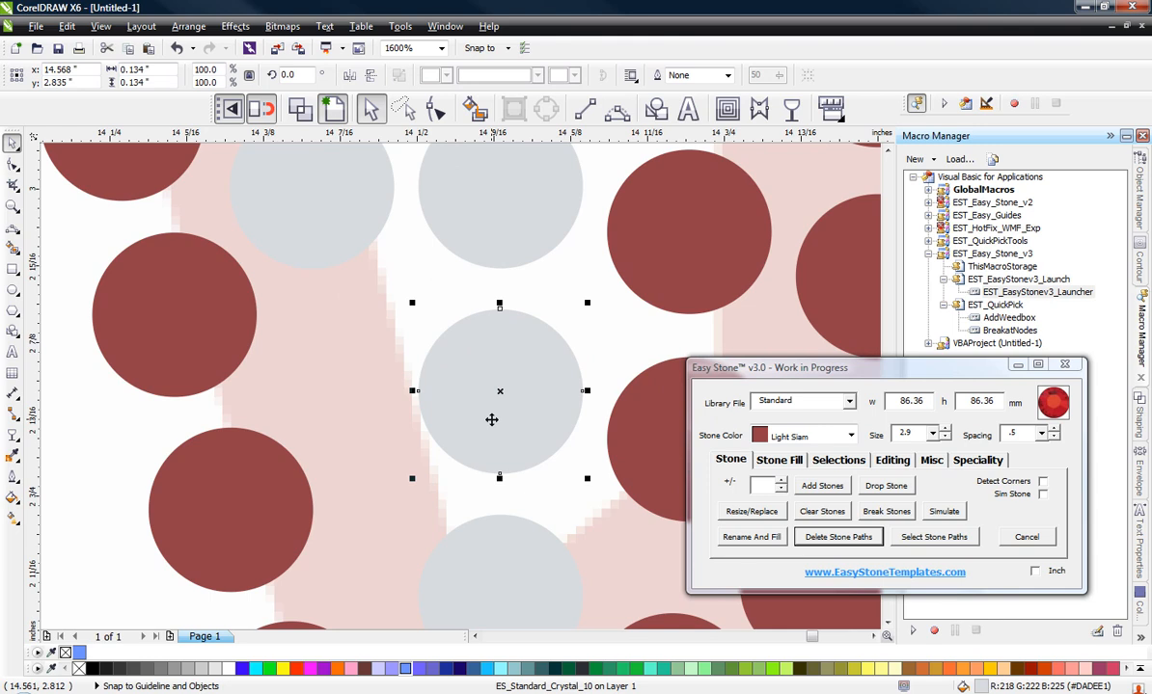
left_click(749, 512)
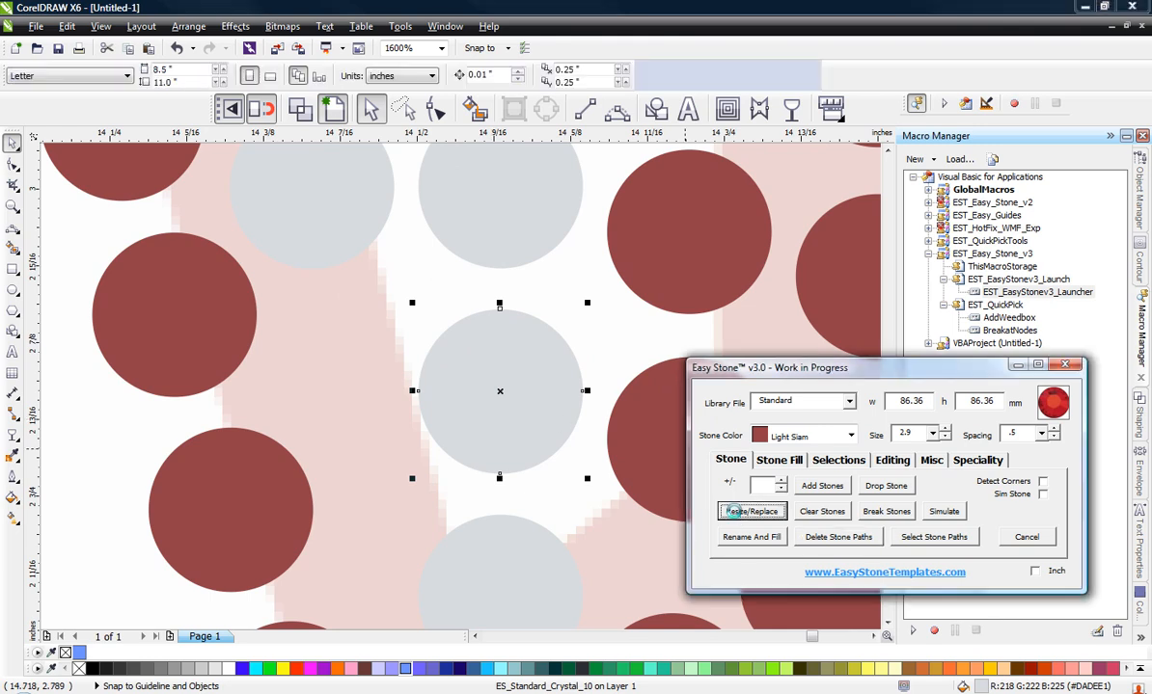
Step: Move the small Crystal stone to about x 14.587, y 2.85 inches and place a copy beside it under the outer Crystal column
left_click(550, 372)
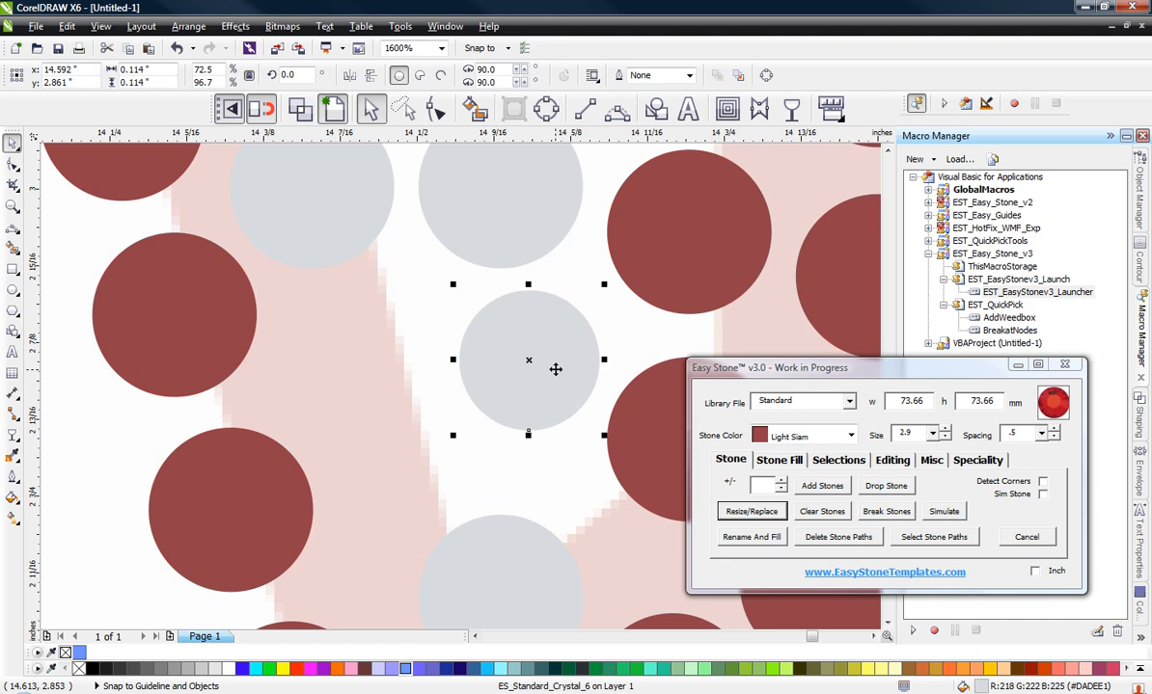
left_click(386, 399)
left_click(553, 398)
scroll(553, 399, "down", 3)
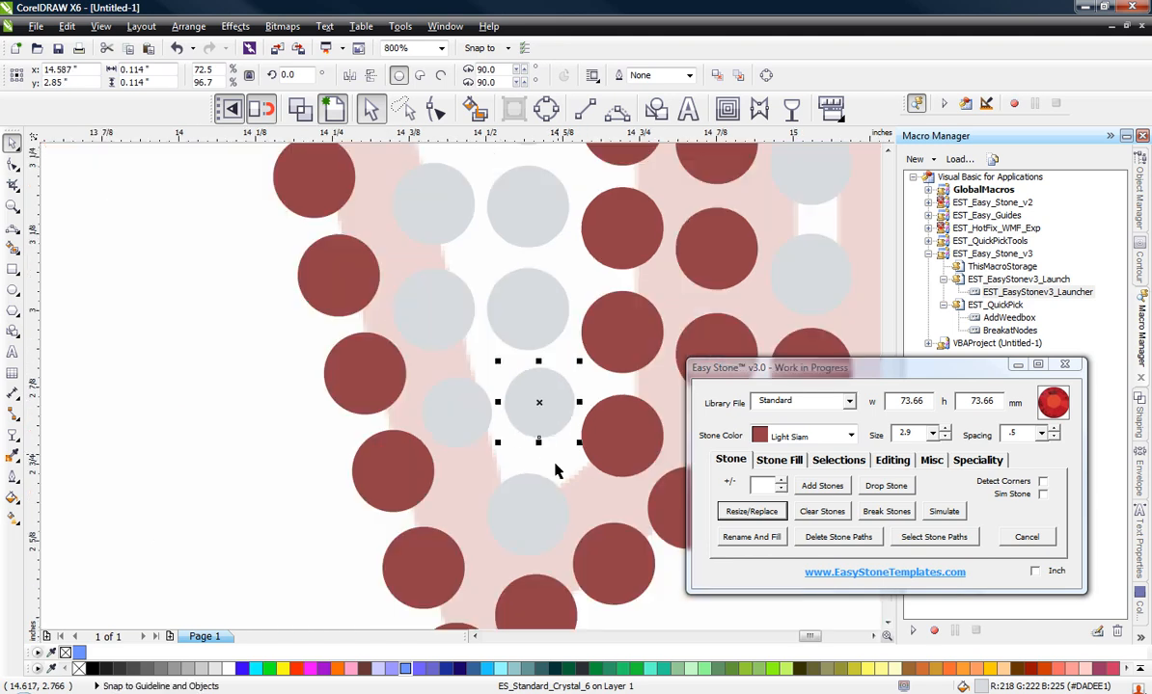
Step: Move the lowest Crystal stone in the tip to about x 14.552, y 2.688 inches
scroll(545, 501, "up", 3)
left_click(496, 495)
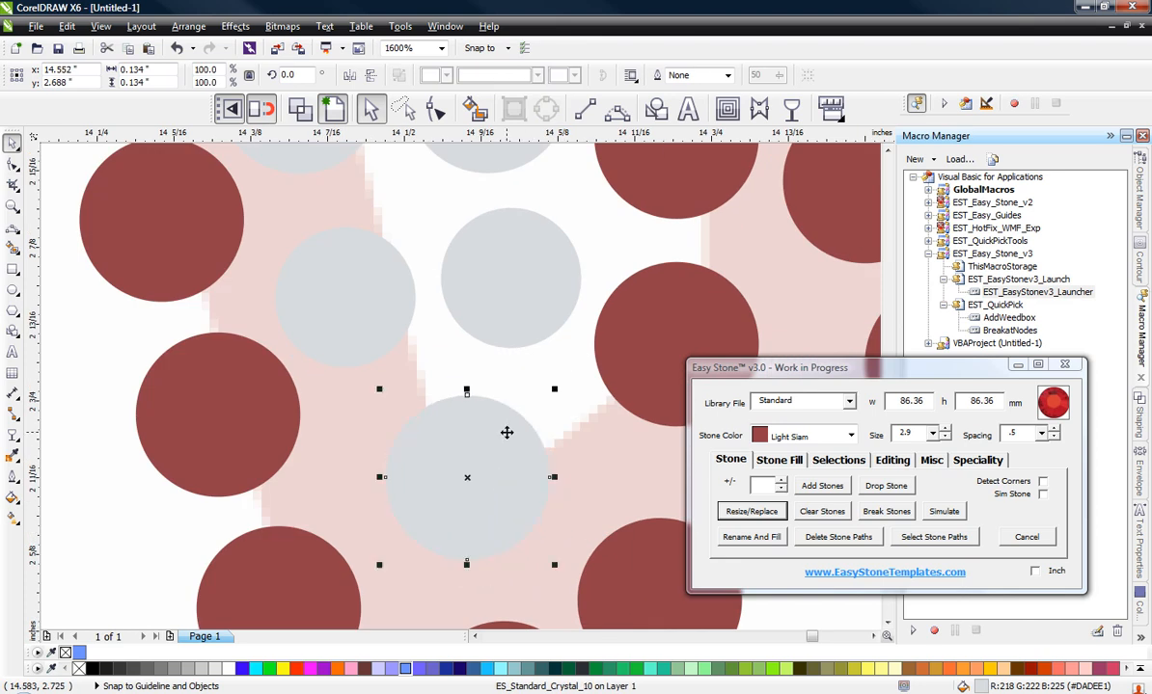
scroll(506, 433, "down", 1)
left_click(262, 455)
Step: Replace the middle stone of the three-stone inner red column with two evenly spaced red stones
scroll(470, 539, "down", 1)
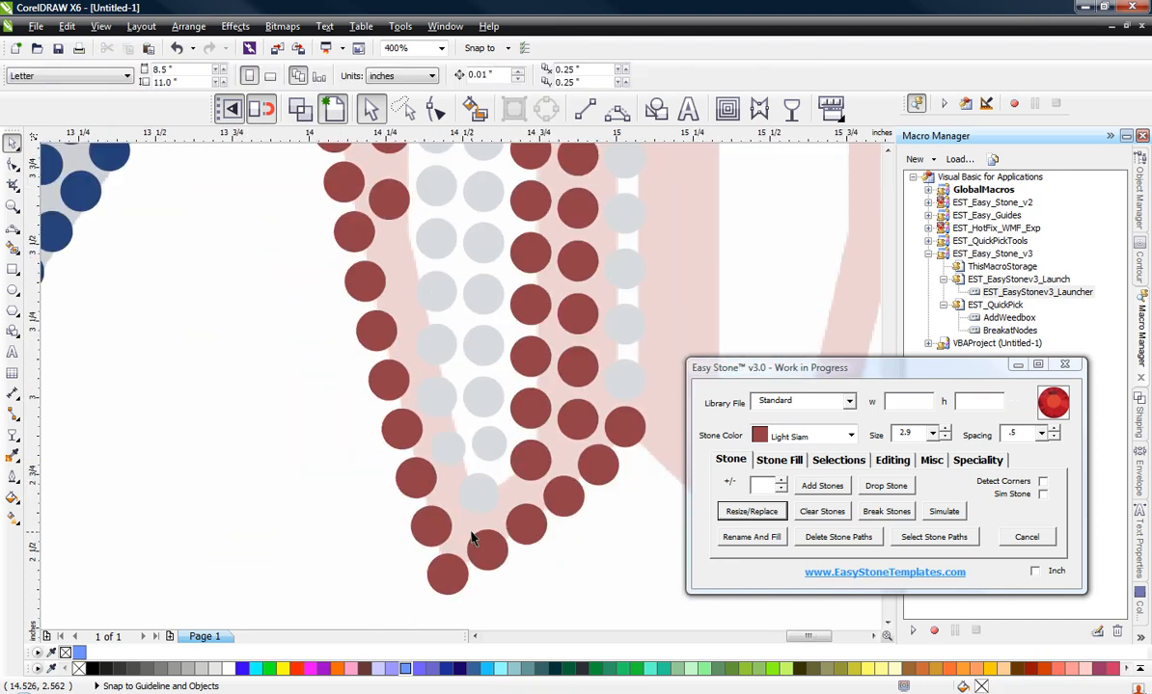
scroll(411, 406, "down", 1)
scroll(433, 231, "up", 1)
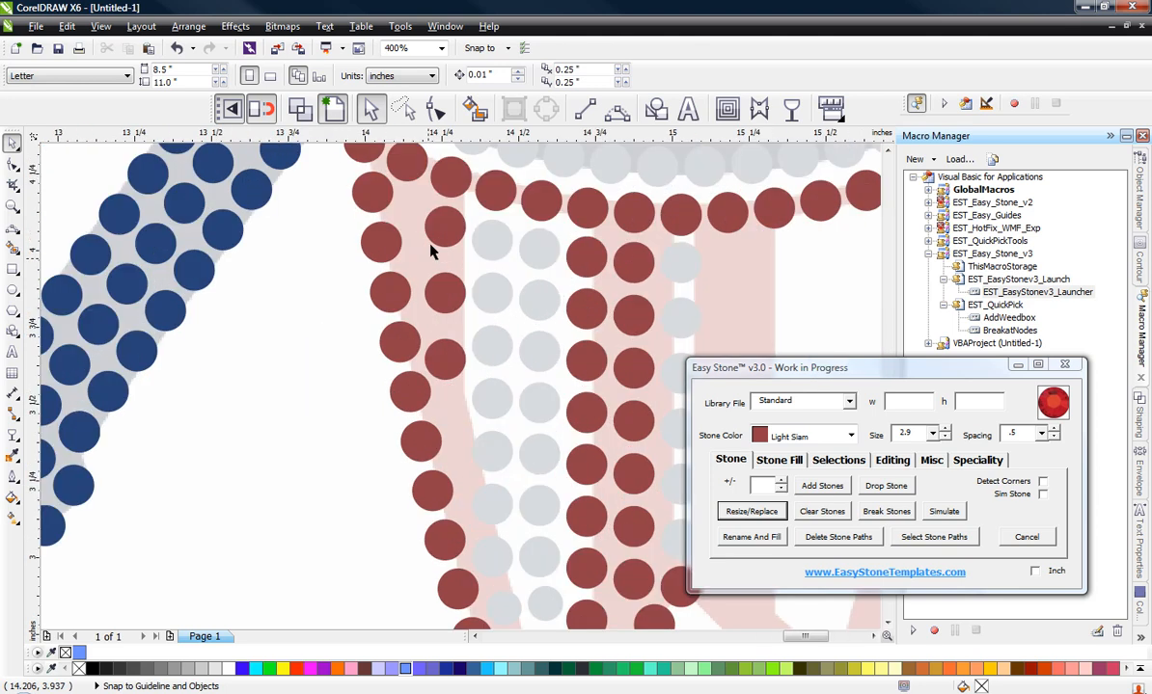
scroll(437, 311, "up", 1)
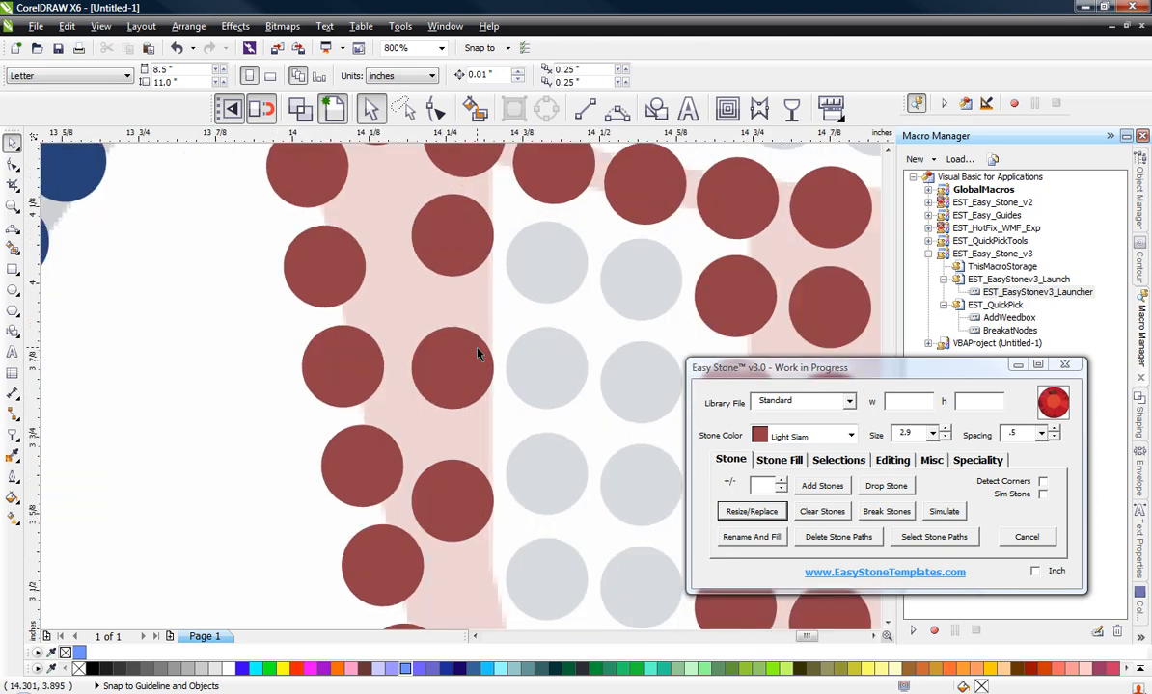
left_click(476, 355)
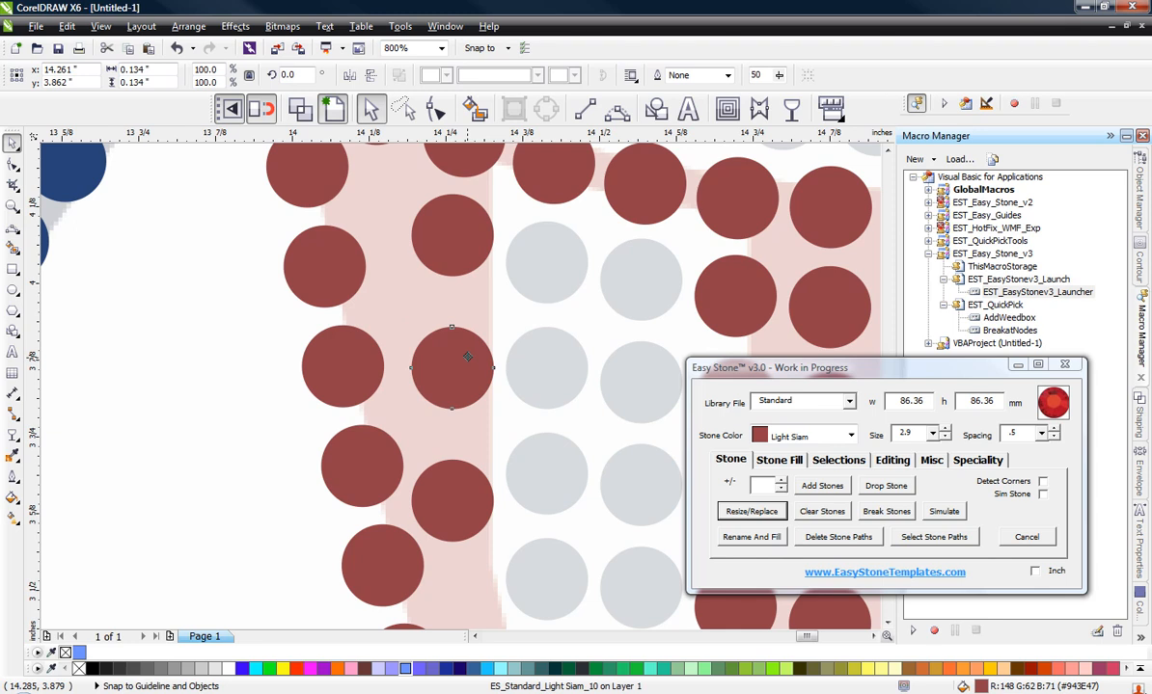
left_click_drag(467, 357, 461, 410)
left_click(147, 439)
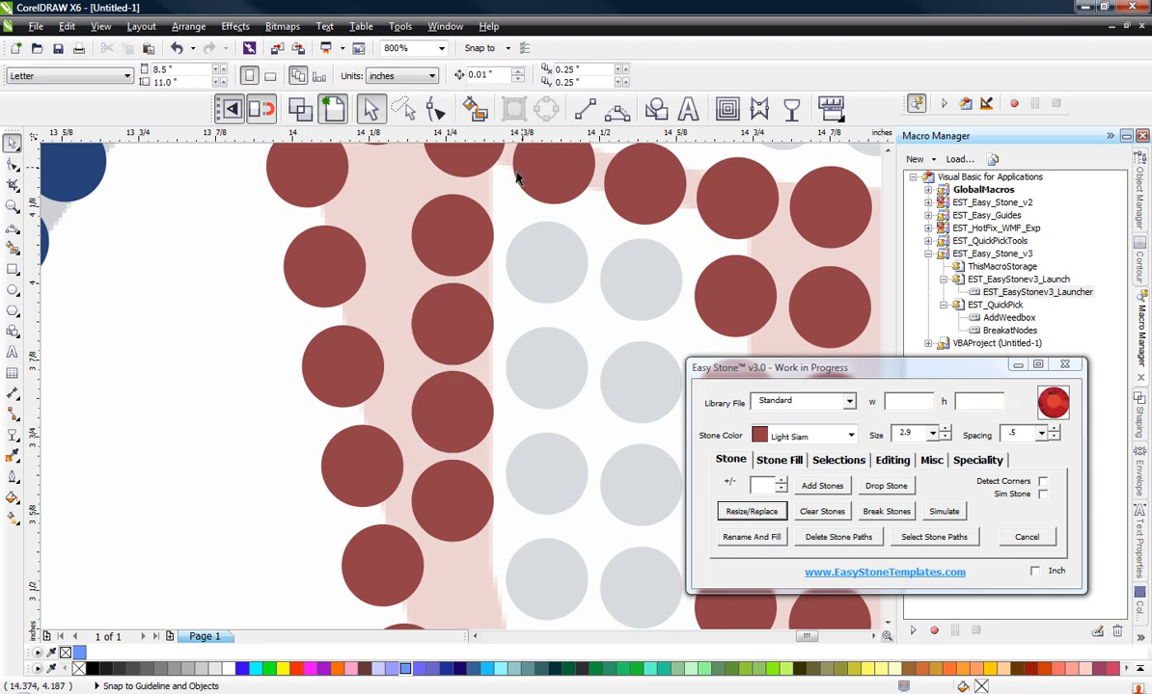
Step: Resize the top three red stones of the short inner column to stone size 2.9
left_click(461, 325)
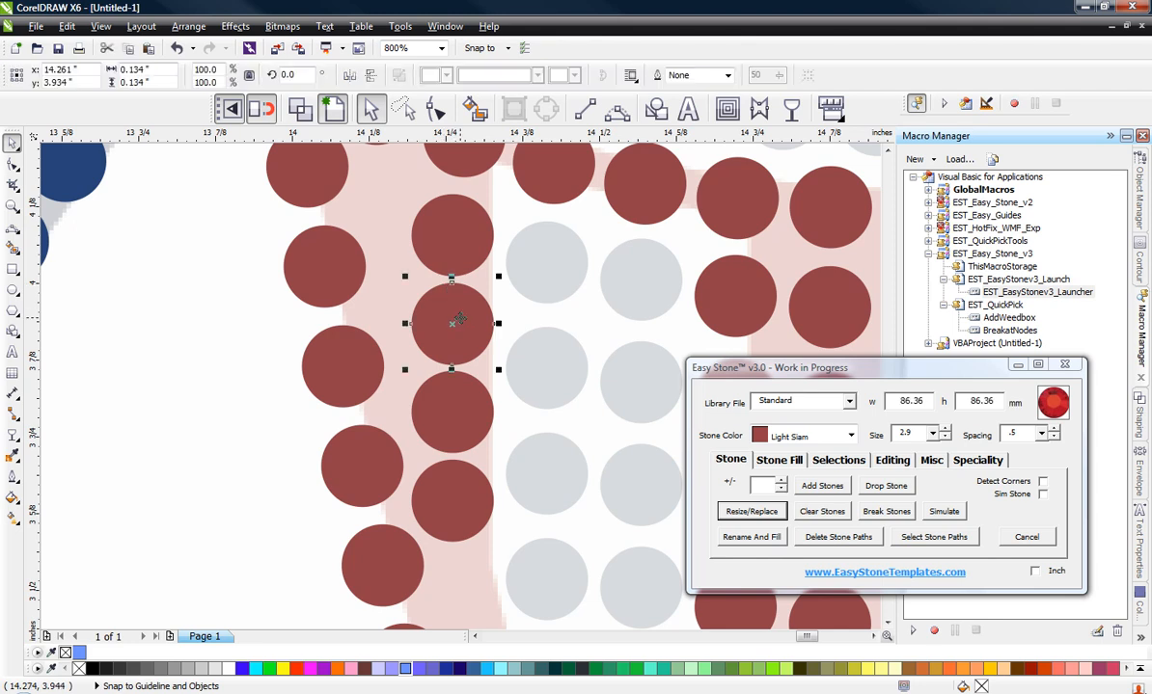
left_click(466, 396, "shift")
left_click(762, 513)
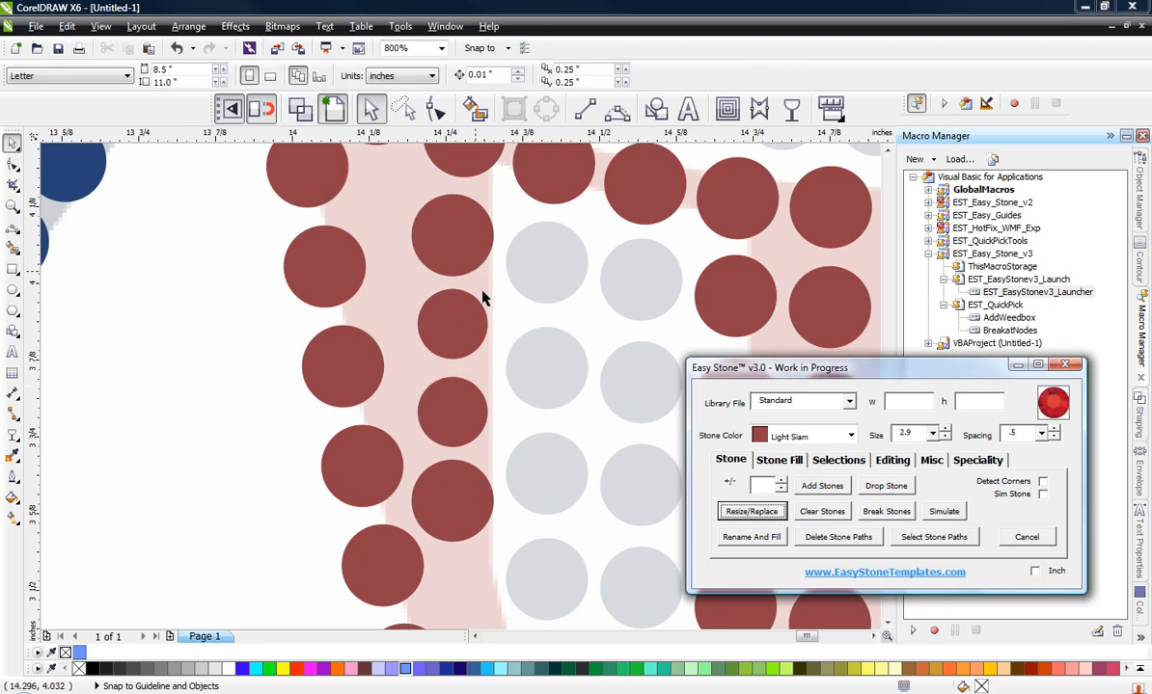
left_click(449, 240)
left_click(752, 511)
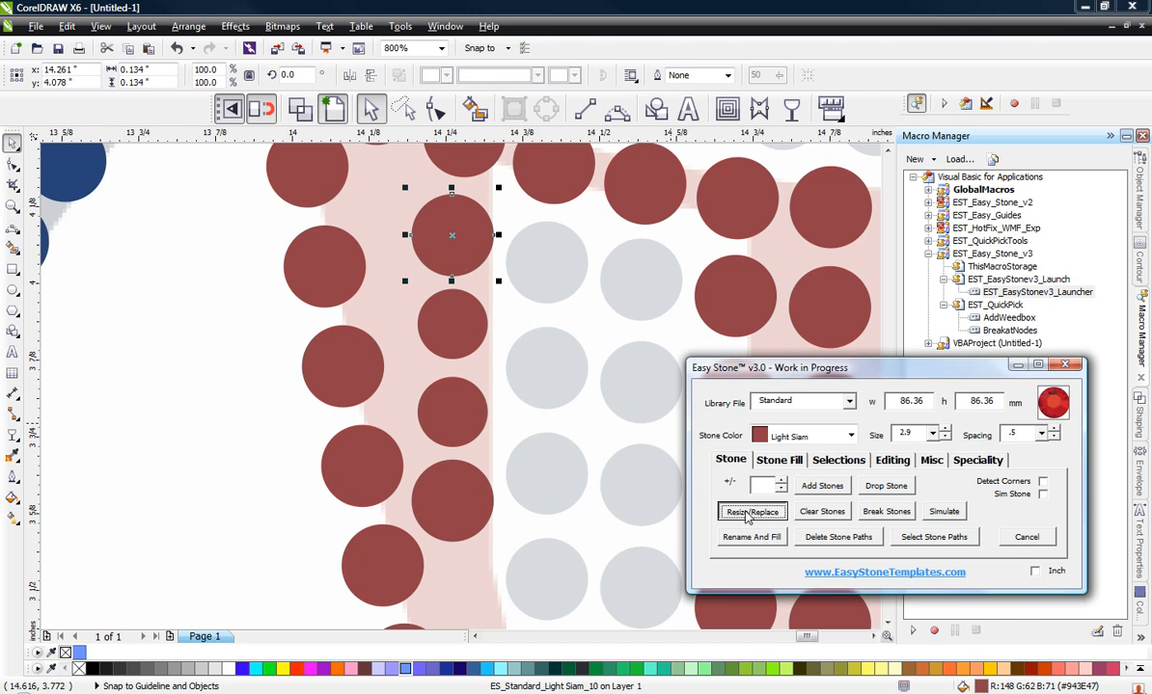
Step: Move the column's top small red stone to about x 14.265, y 4.068 inches and place a copy at about x 14.154, y 4.138 inches
scroll(328, 407, "down", 2)
scroll(318, 299, "up", 4)
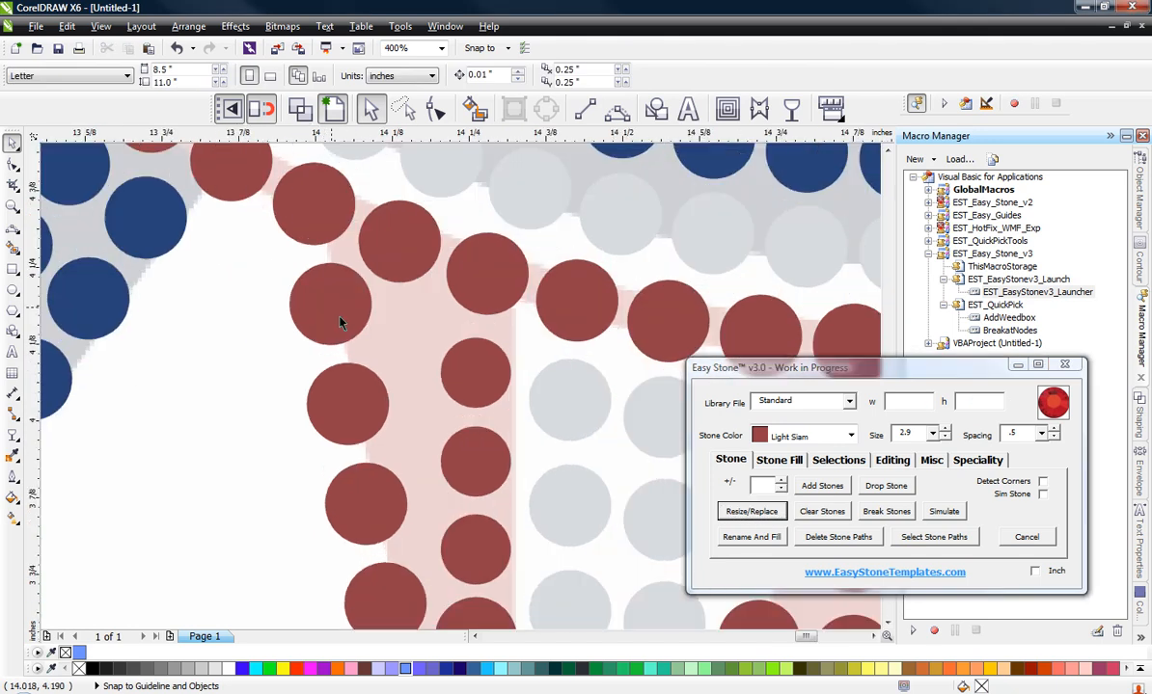
left_click_drag(591, 414, 447, 350)
left_click_drag(642, 418, 647, 430)
scroll(463, 316, "down", 1)
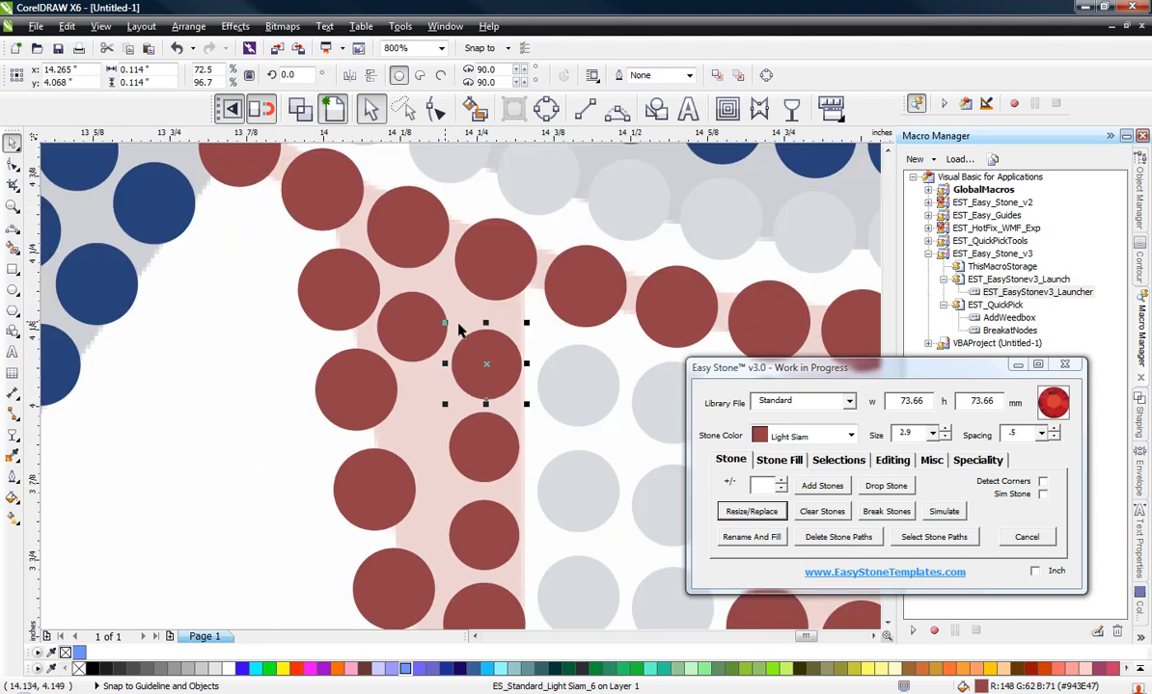
scroll(452, 326, "up", 1)
left_click_drag(384, 338, 397, 331)
scroll(396, 332, "down", 1)
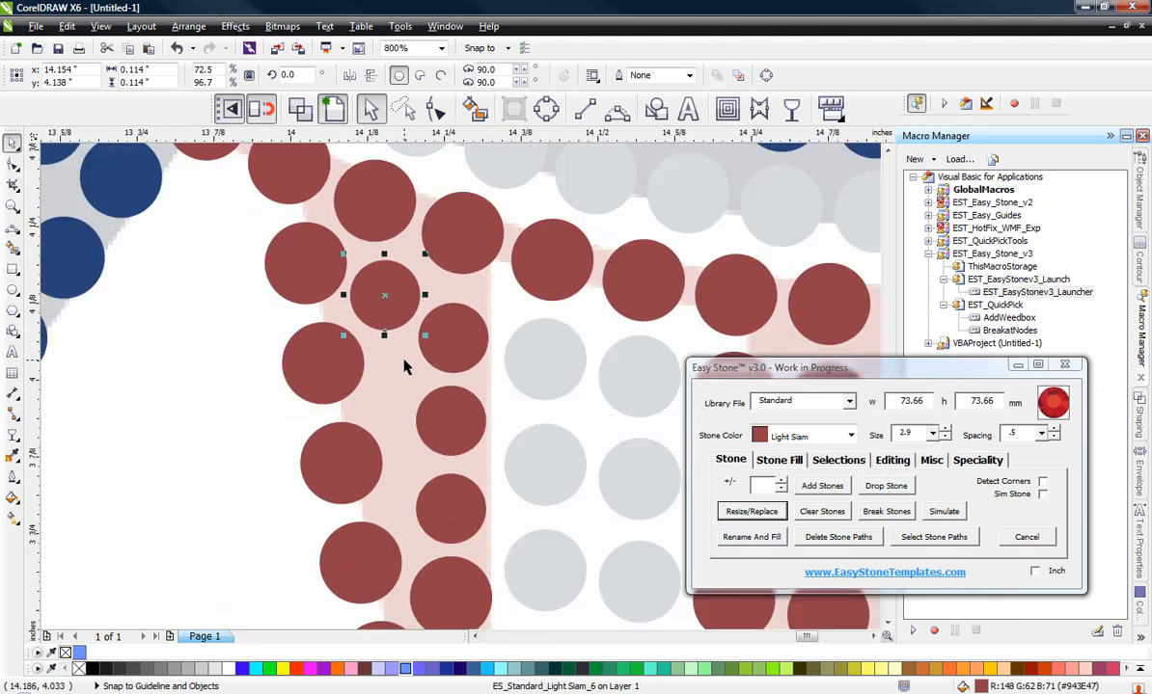
Step: Resize the second red stone of the inner column to size 3.4 and move it to about x 14.24, y 3.928 inches
scroll(448, 417, "up", 1)
left_click(448, 417)
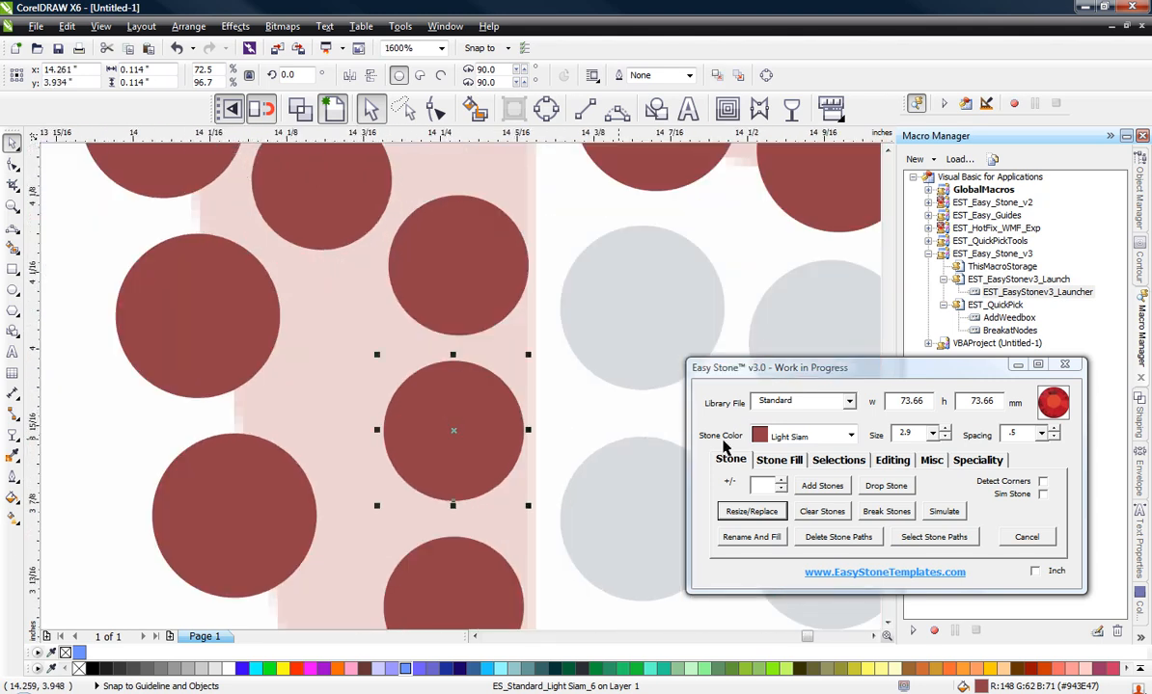
left_click_drag(912, 433, 873, 434)
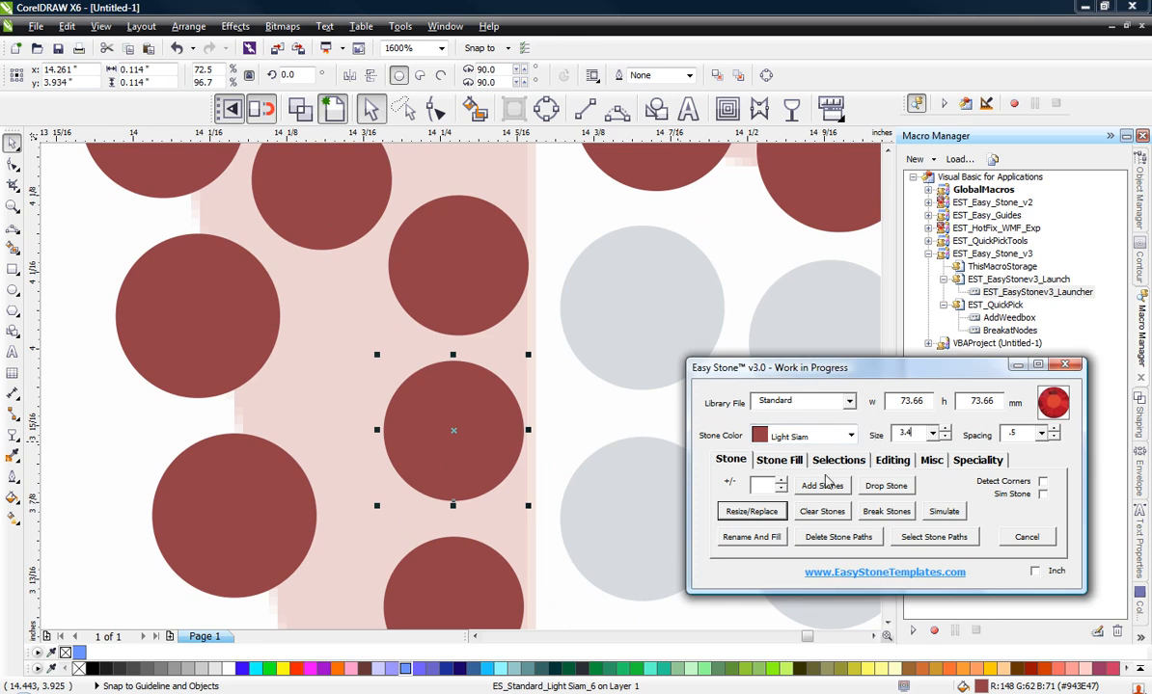
left_click(764, 512)
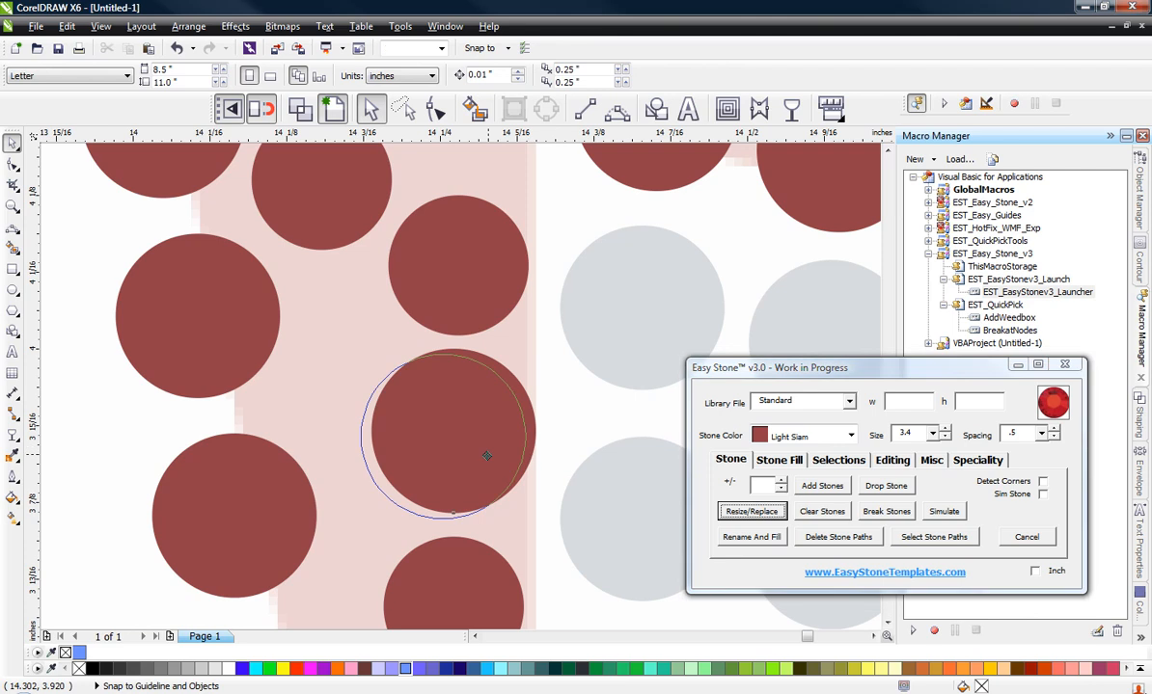
left_click_drag(474, 458, 472, 459)
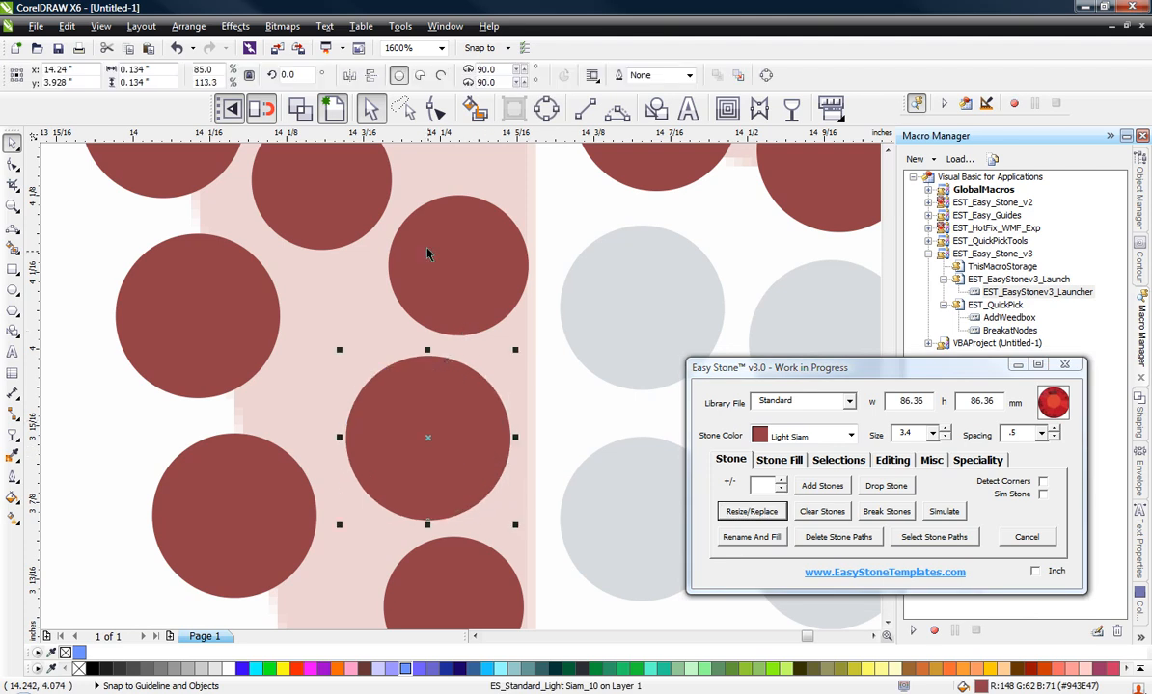
Step: Shift the small red stone below the resized one slightly left, towards the outer red column
scroll(427, 254, "down", 3)
scroll(473, 350, "up", 3)
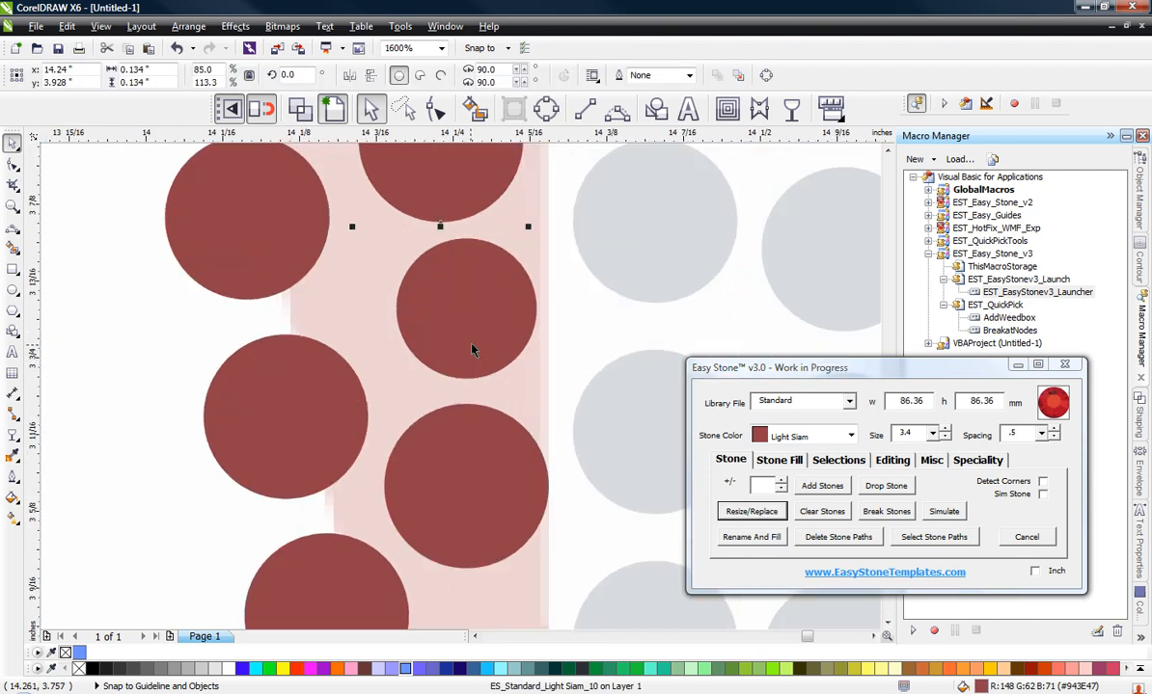
left_click_drag(474, 320, 459, 313)
scroll(459, 312, "down", 1)
scroll(476, 265, "down", 1)
left_click(335, 345)
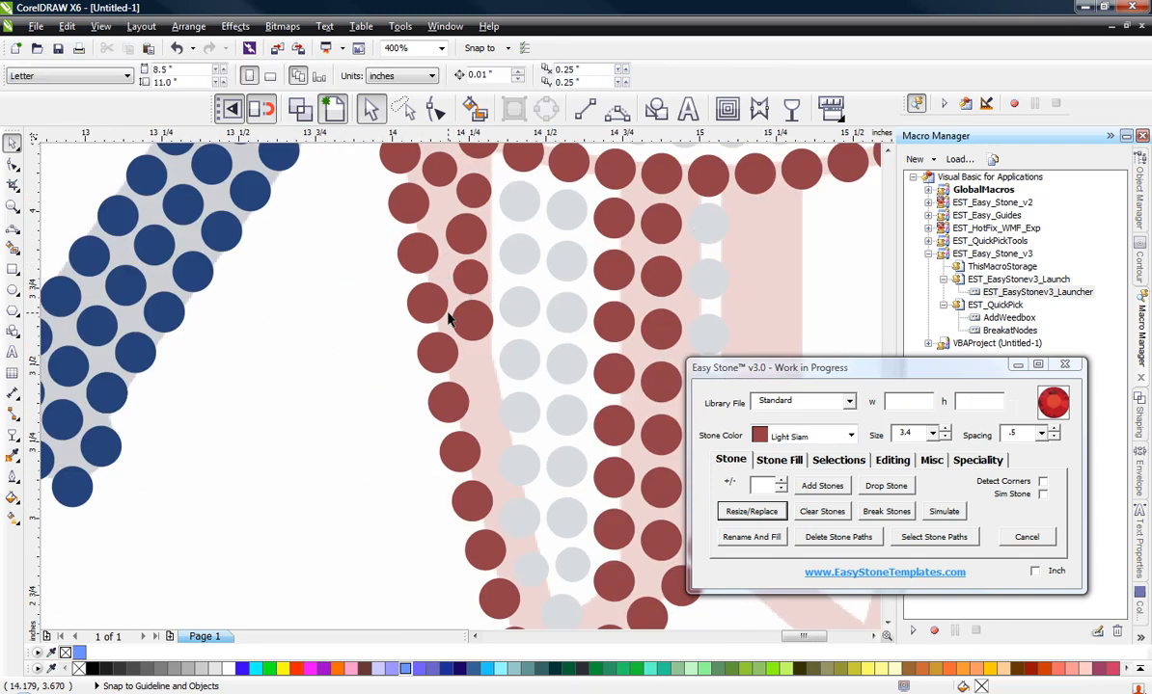
Step: Duplicate the lower small red stone below the inner column's last stone, at about x 14.277, y 3.487 inches
scroll(482, 349, "up", 1)
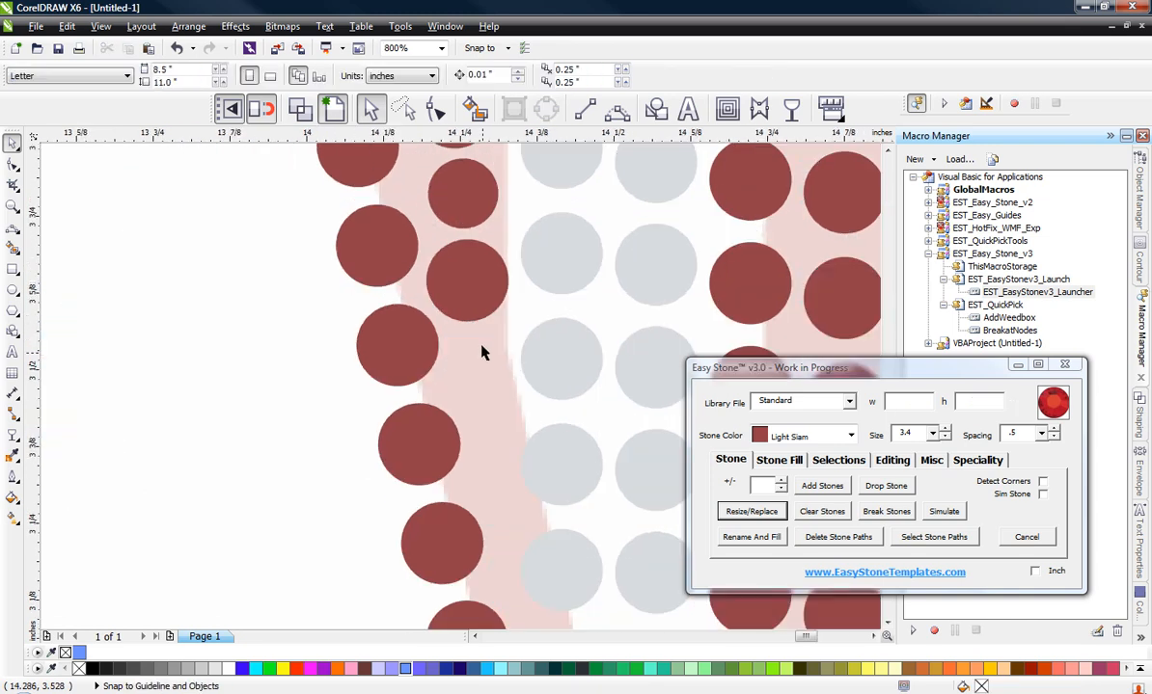
left_click_drag(475, 189, 489, 381)
scroll(498, 385, "up", 1)
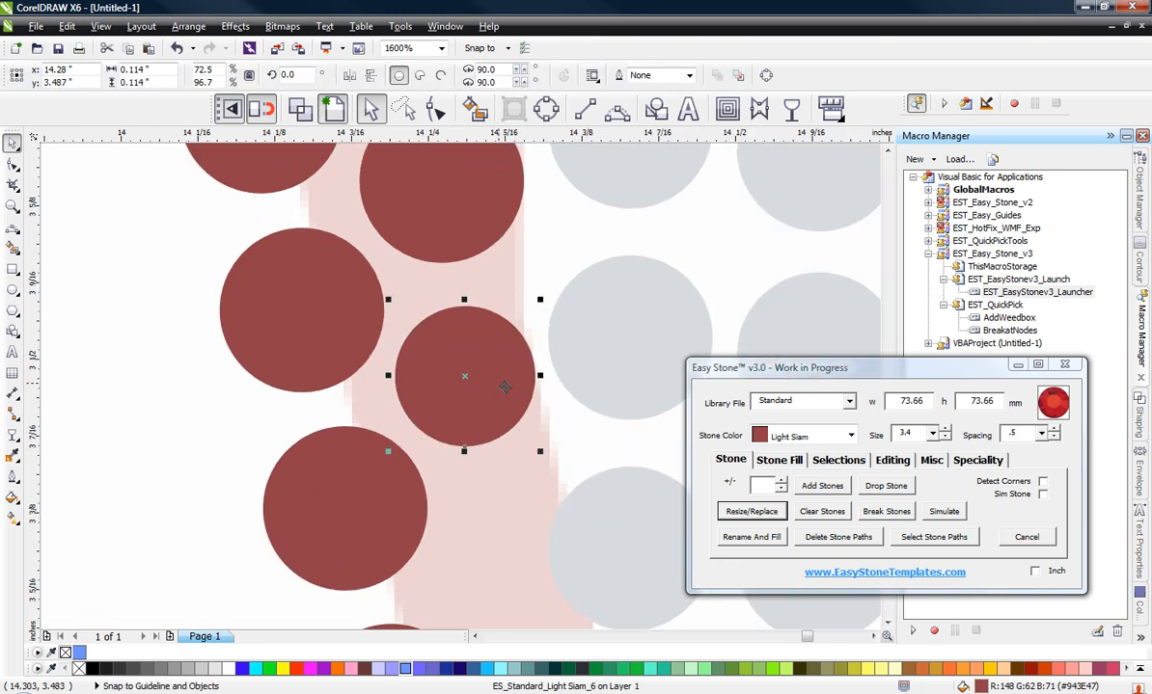
scroll(528, 276, "down", 1)
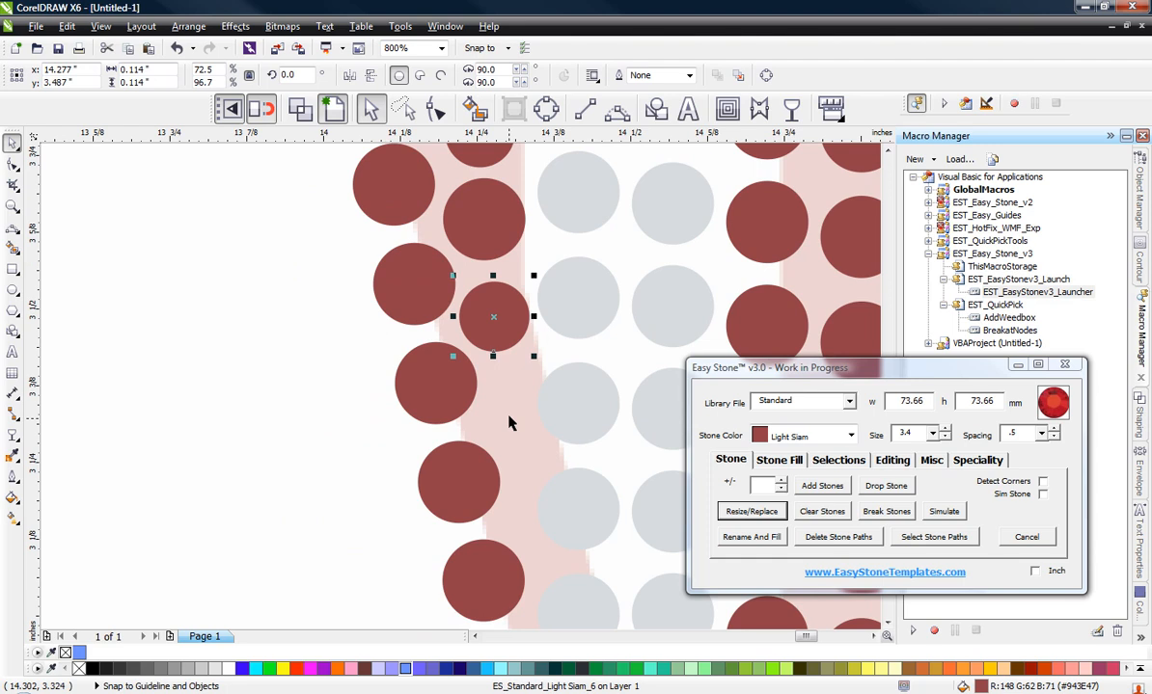
left_click(276, 453)
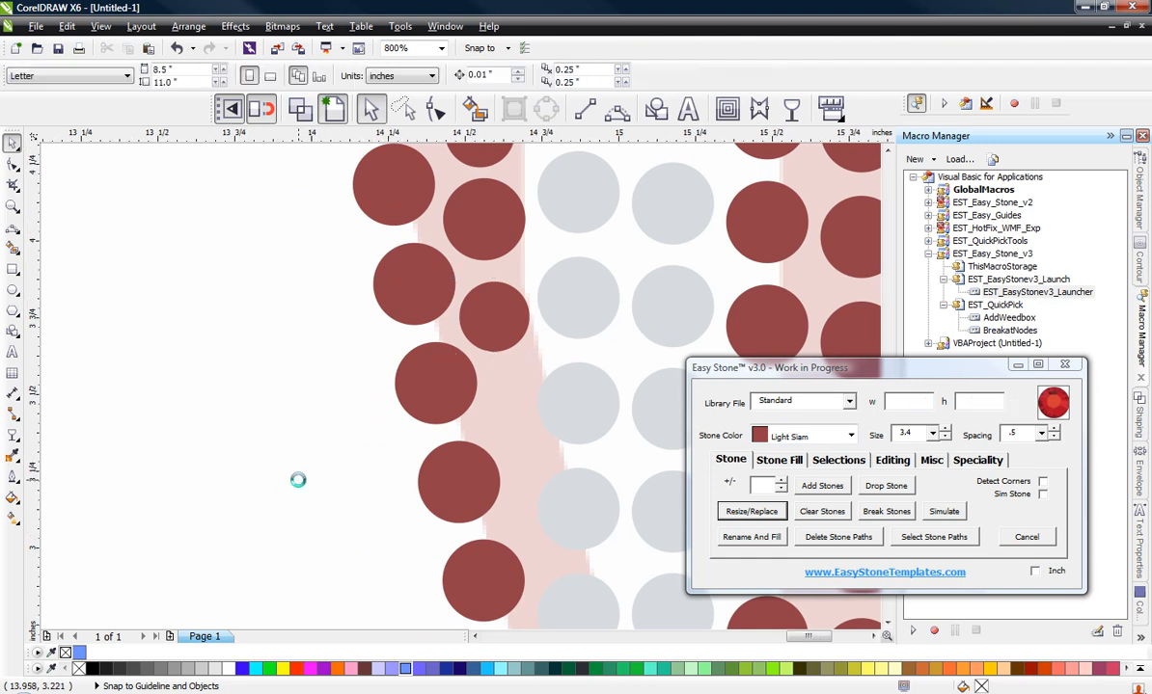
Step: Move the inner red column's upper 3.4 stone slightly left to about x 14.231 inches, keeping y at 3.928 inches
scroll(318, 494, "down", 1)
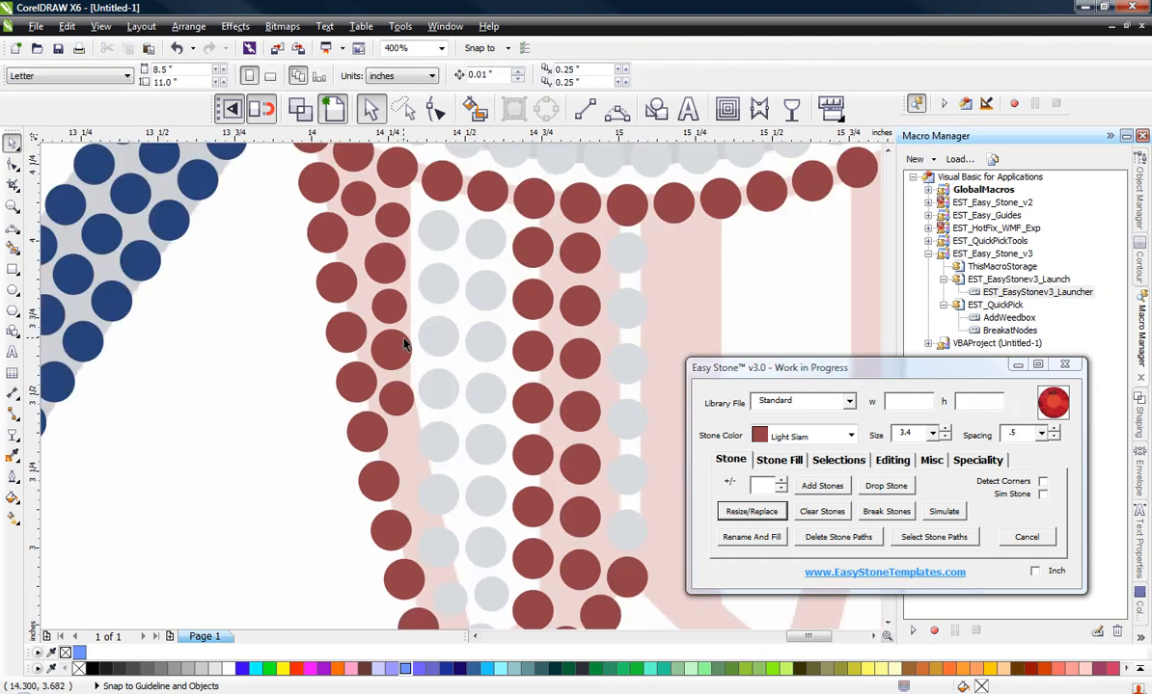
scroll(378, 318, "down", 1)
scroll(377, 300, "up", 3)
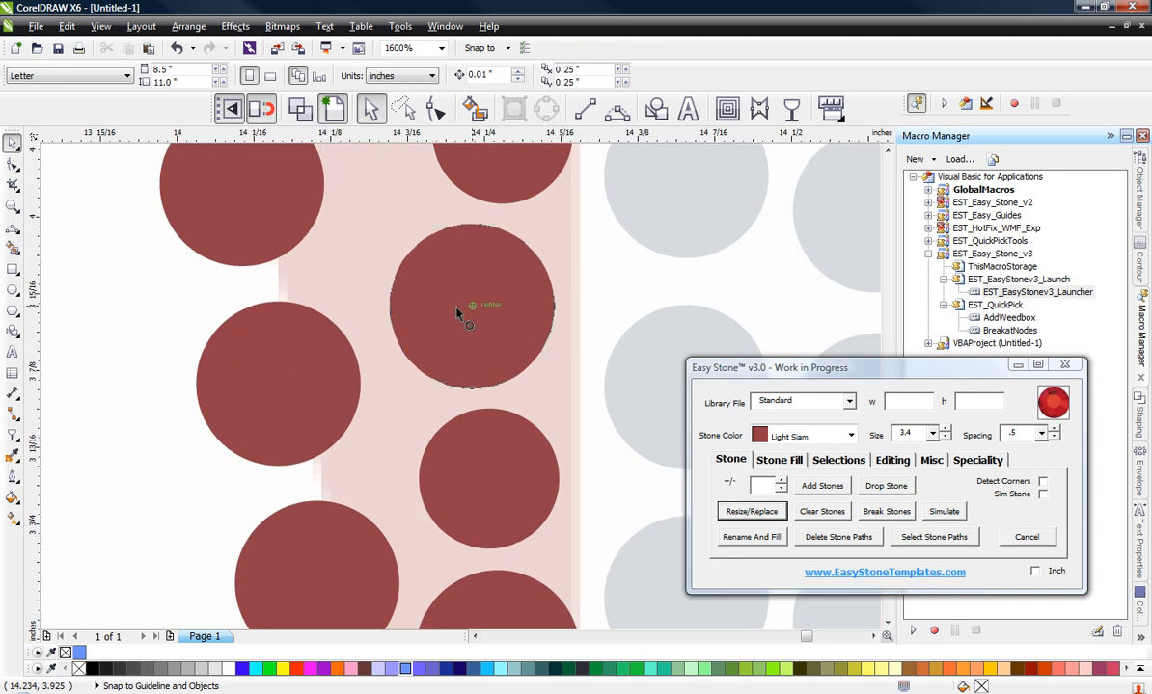
left_click(458, 307)
scroll(264, 368, "down", 1)
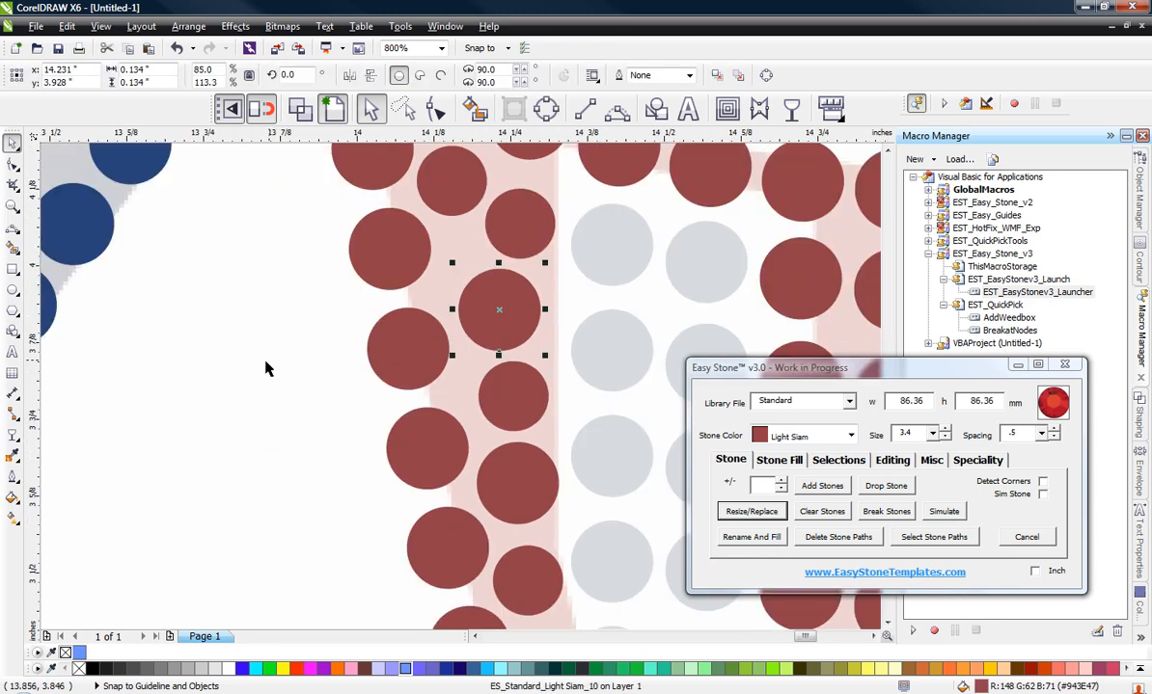
left_click(280, 365)
scroll(354, 349, "down", 1)
scroll(354, 349, "down", 1)
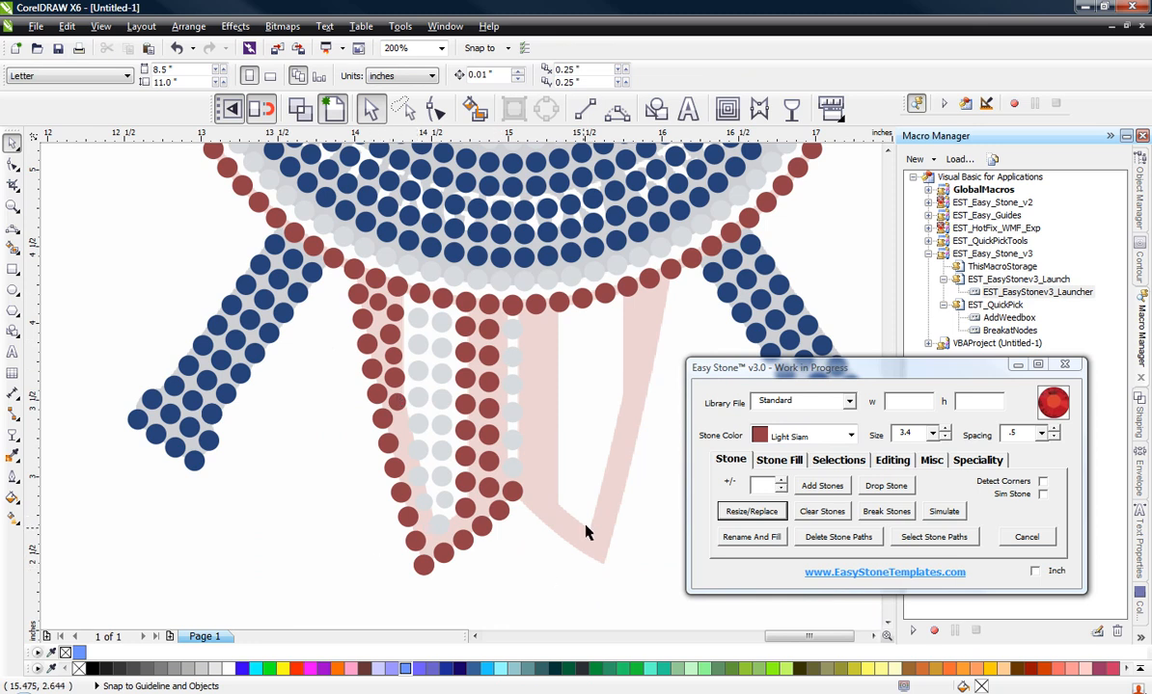
Step: Move the large tip Crystal stone outside the board and copy the two small Crystal stones down into the tip in its place
scroll(378, 503, "up", 2)
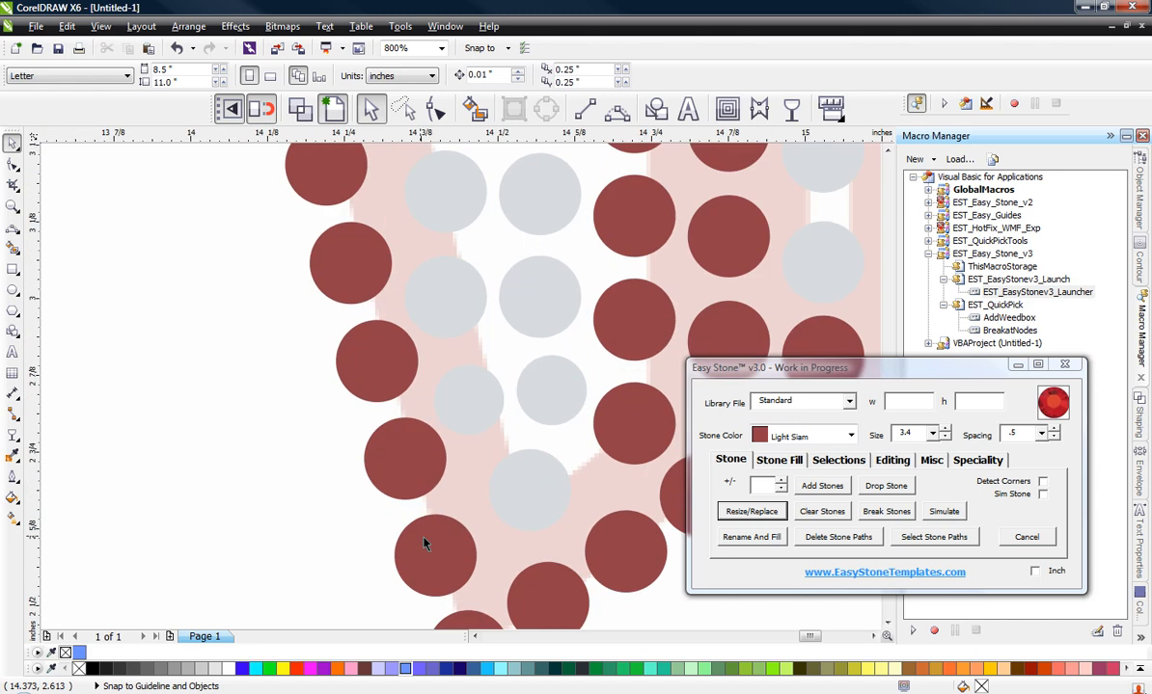
left_click_drag(540, 501, 275, 492)
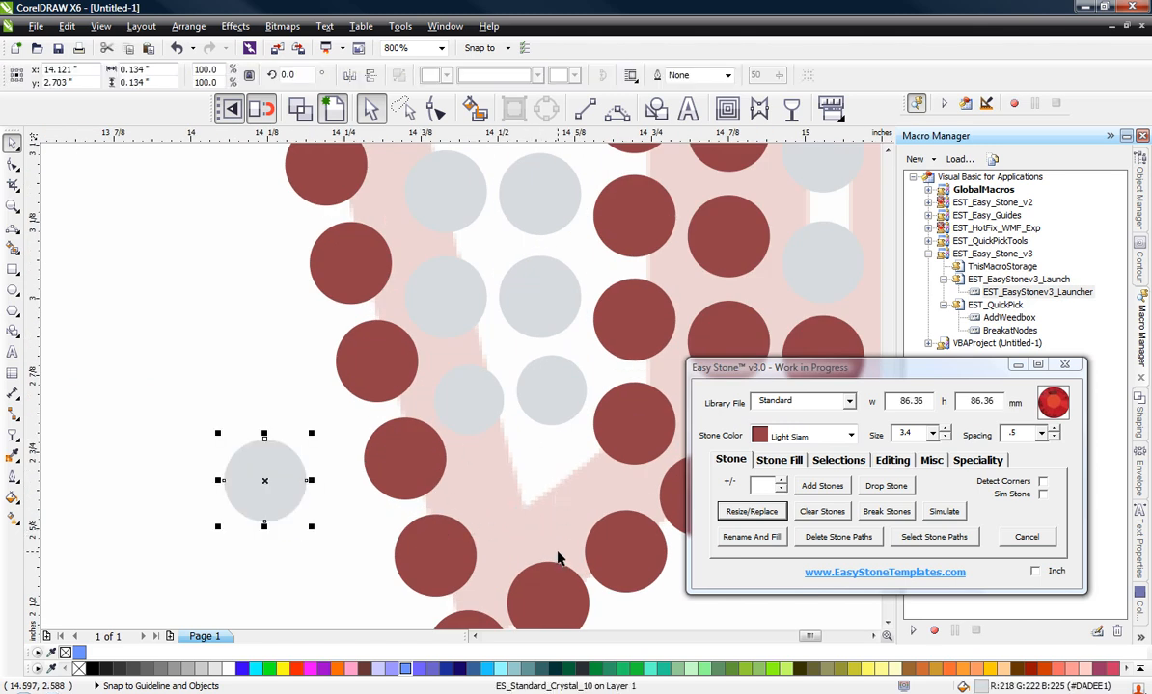
scroll(558, 560, "up", 1)
left_click_drag(535, 262, 574, 452)
right_click(574, 451)
left_click_drag(395, 276, 438, 460)
right_click(439, 460)
scroll(551, 424, "down", 2)
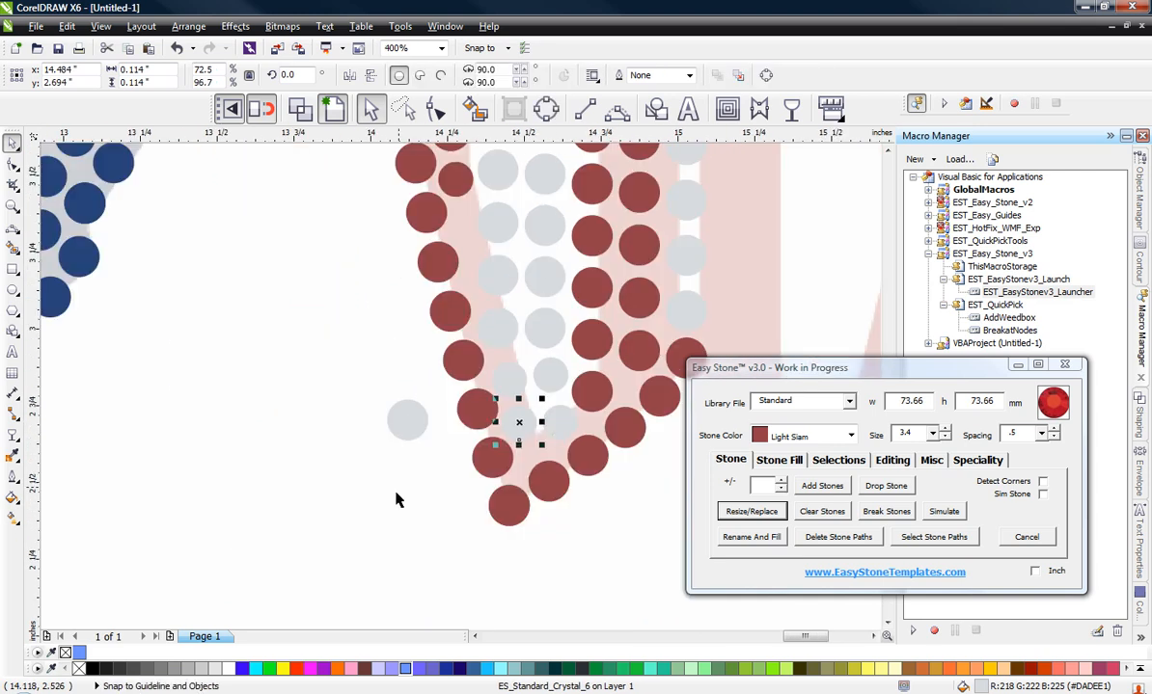
Step: Delete the leftover large Crystal stone lying outside the board
left_click(393, 457)
left_click(403, 421)
key("Delete")
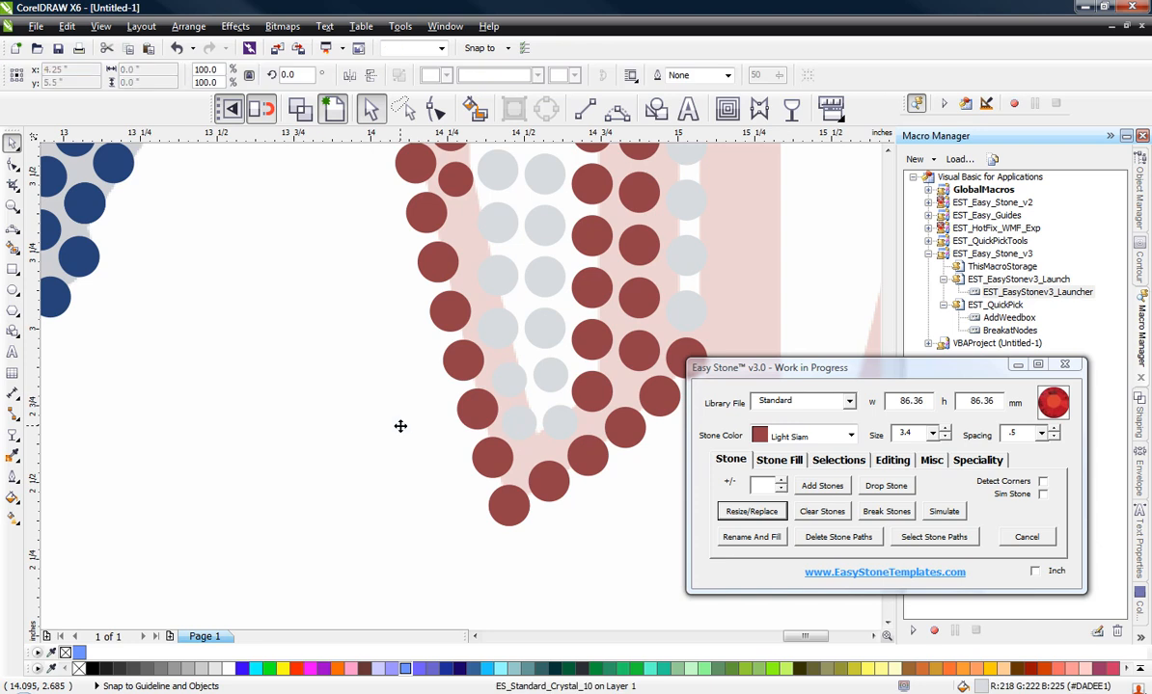
Step: Duplicate the top Crystal stone of the board's central white column just below itself, at about y 3.874 inches
scroll(396, 434, "down", 1)
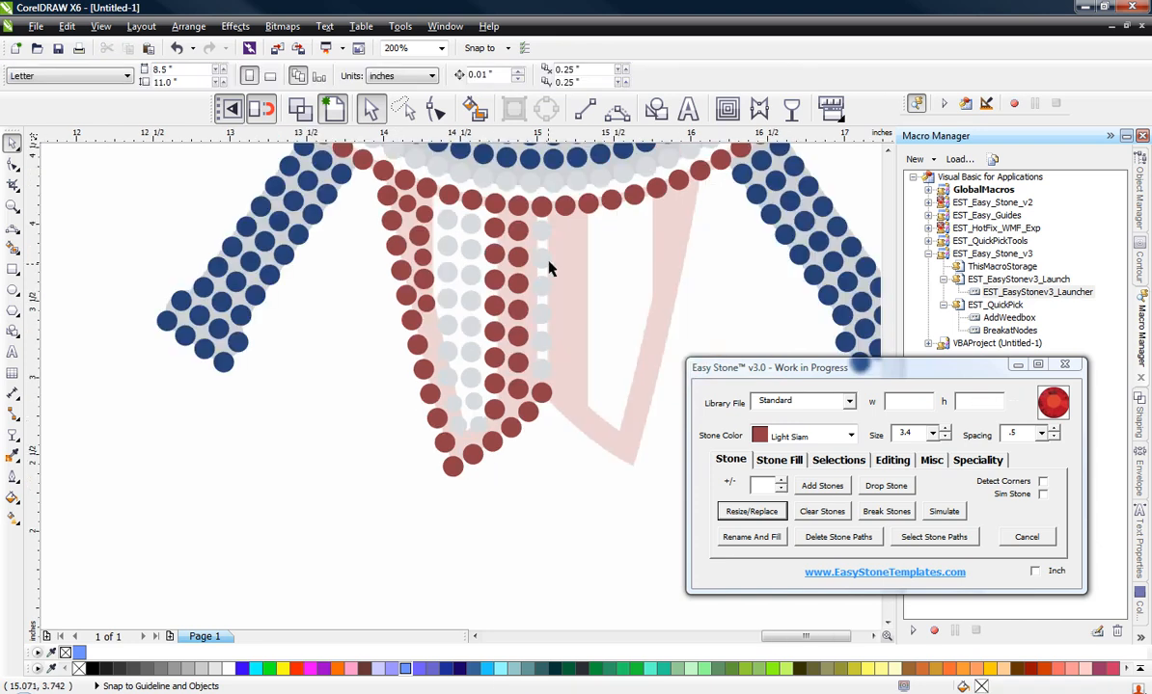
scroll(546, 250, "up", 1)
scroll(536, 254, "up", 1)
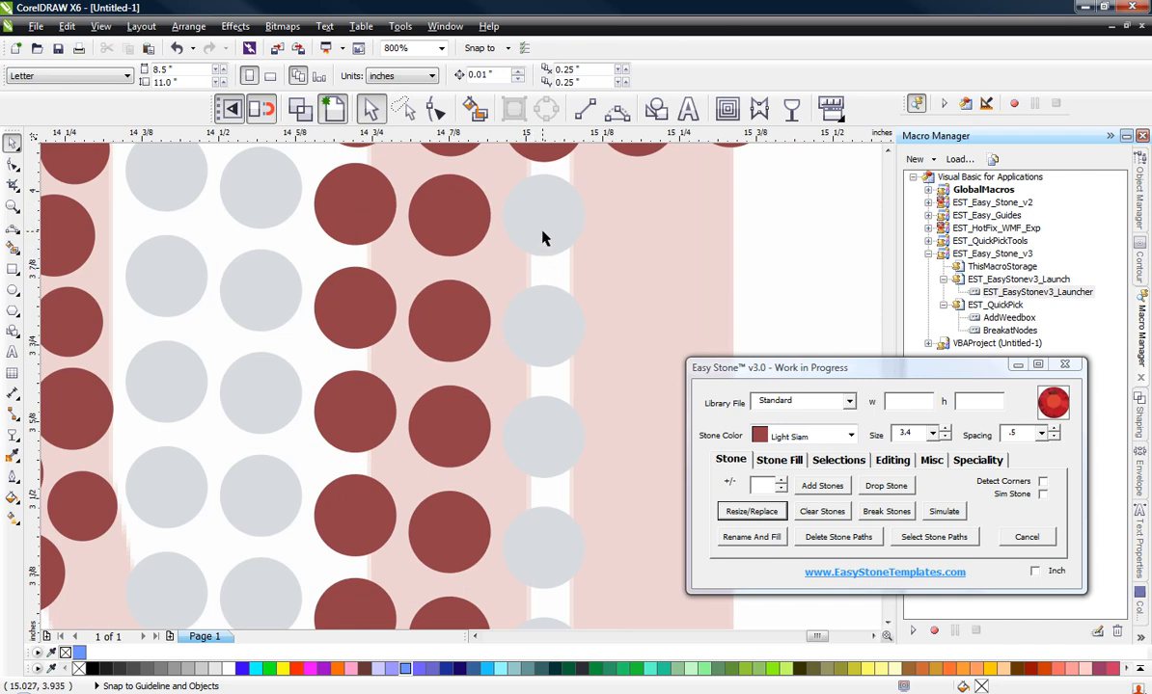
left_click_drag(543, 239, 546, 268)
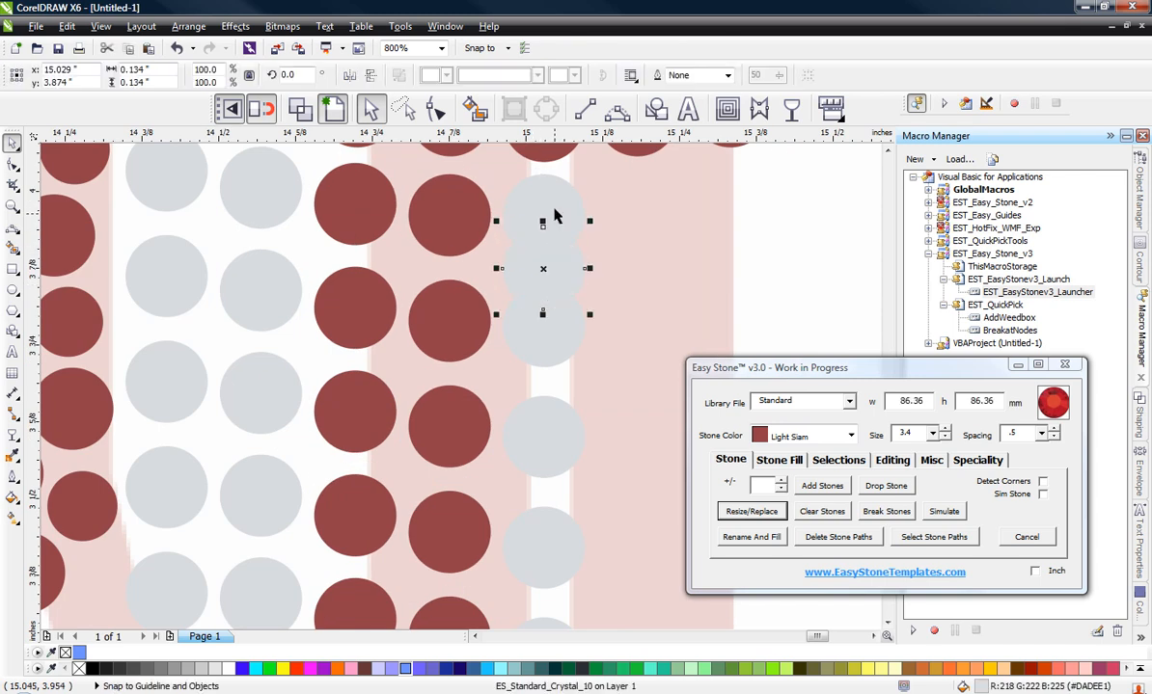
scroll(535, 199, "down", 2)
scroll(550, 347, "up", 1)
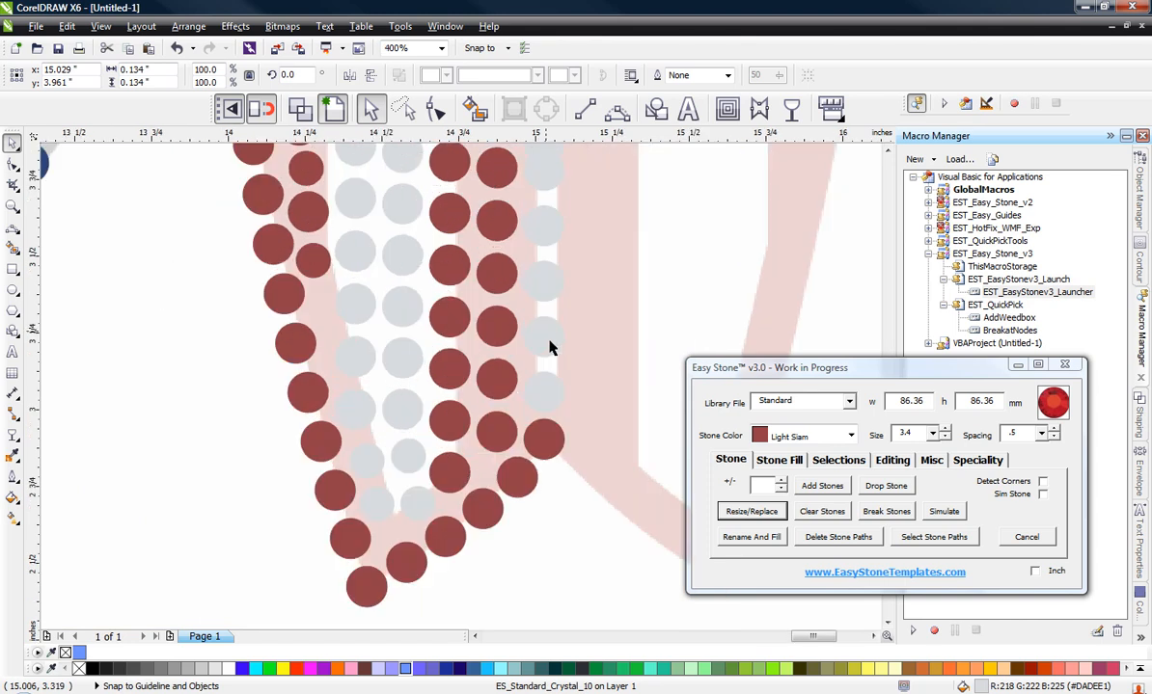
Step: Distribute all Crystal stones of the central white column evenly between its top and bottom stones
left_click(548, 388, "shift")
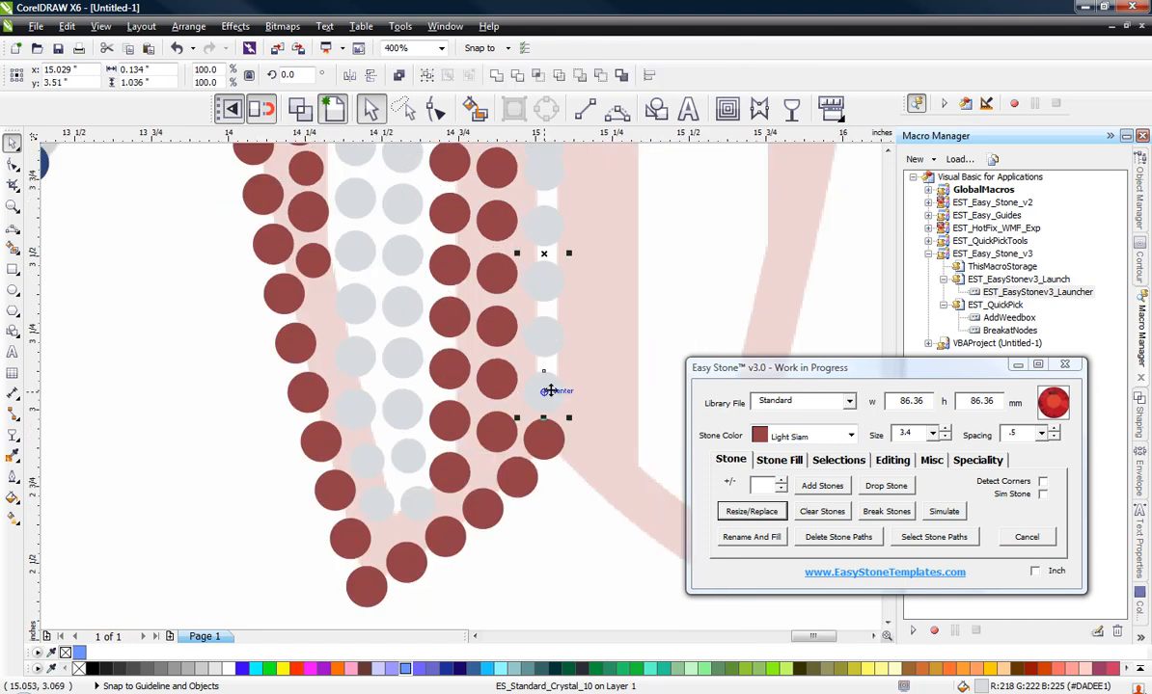
left_click(838, 460)
left_click(829, 485)
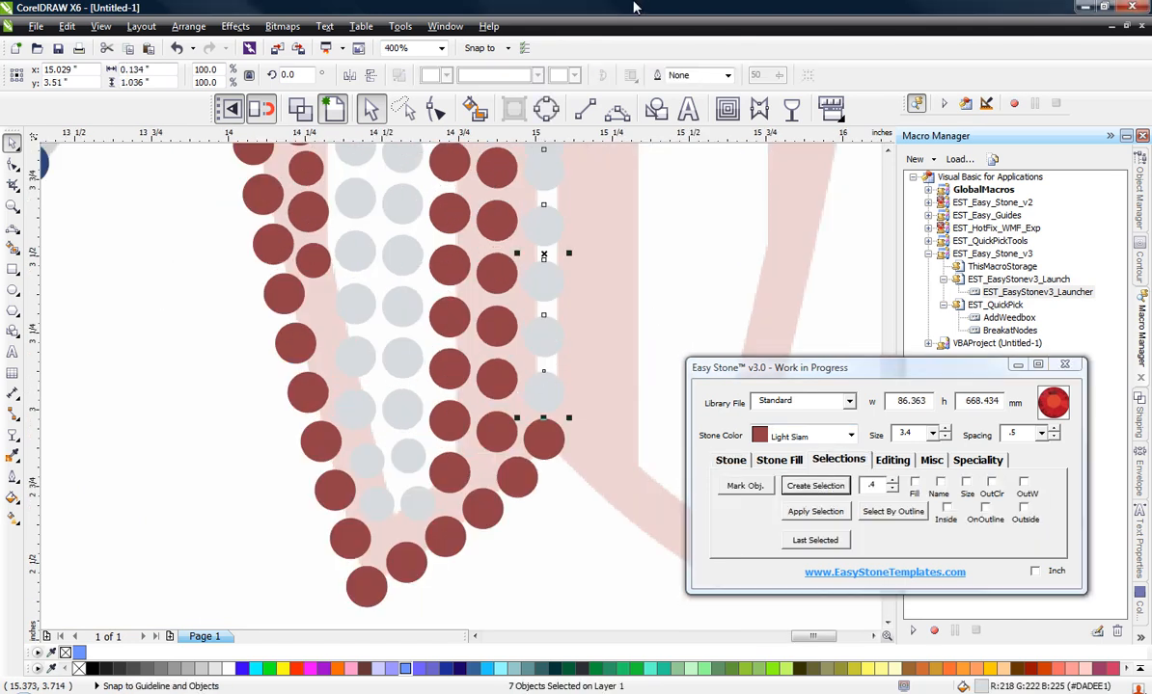
left_click(545, 504)
Step: Copy the lower board's left-half stones, including the central column, to an empty area at about x 16.553, y 1.165 inches
scroll(546, 504, "down", 1)
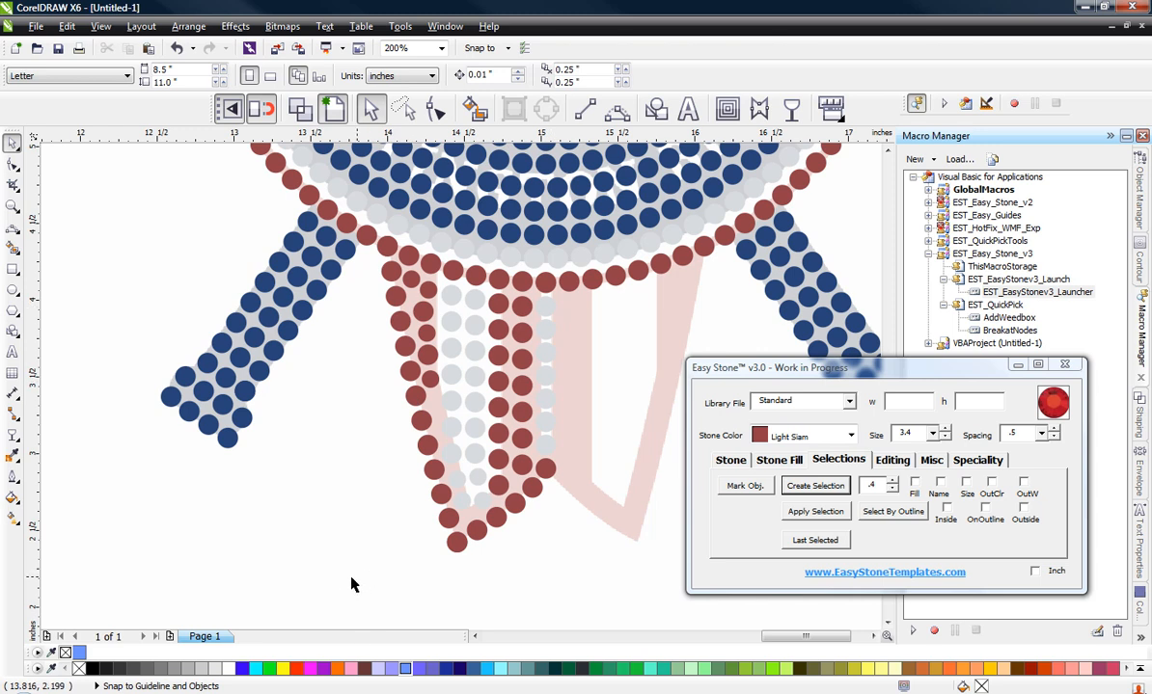
left_click_drag(351, 584, 591, 285)
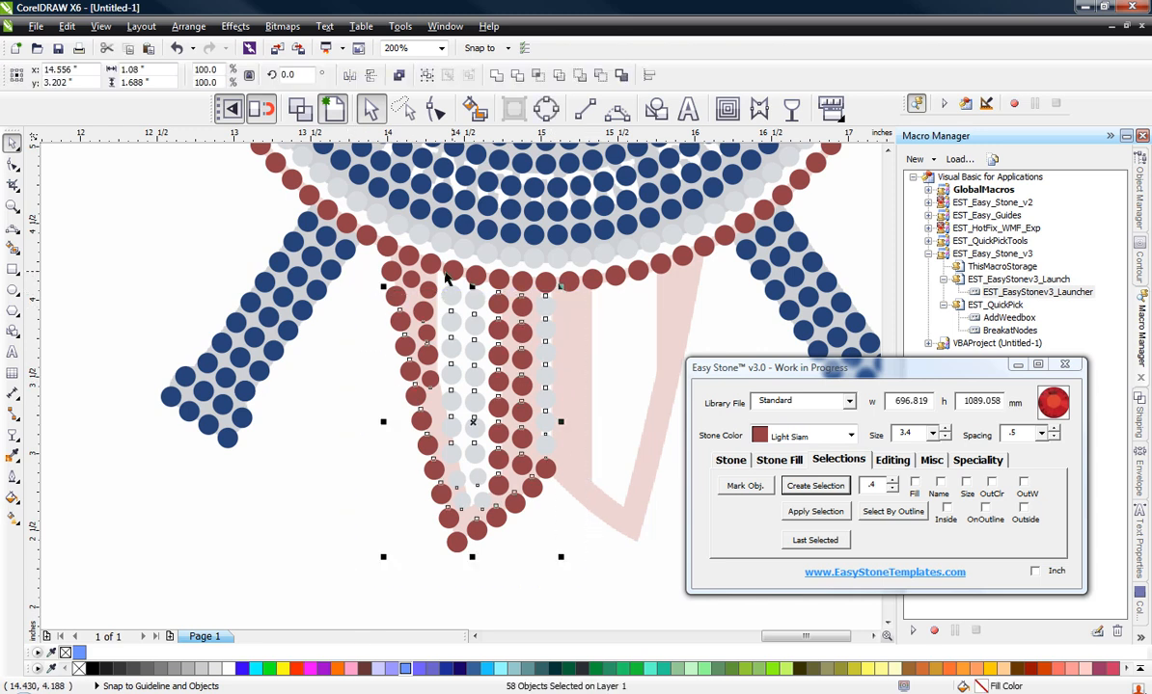
scroll(439, 280, "up", 1)
left_click(456, 307, "shift")
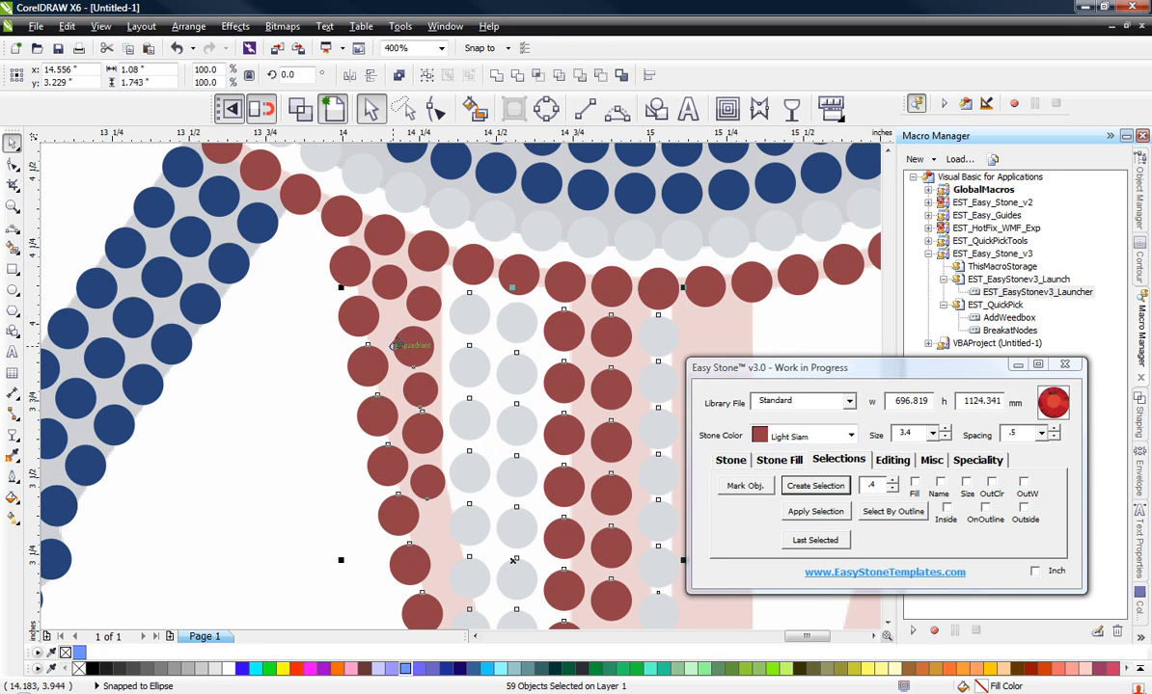
left_click(419, 310, "shift")
left_click(389, 280, "shift")
left_click(363, 277, "shift")
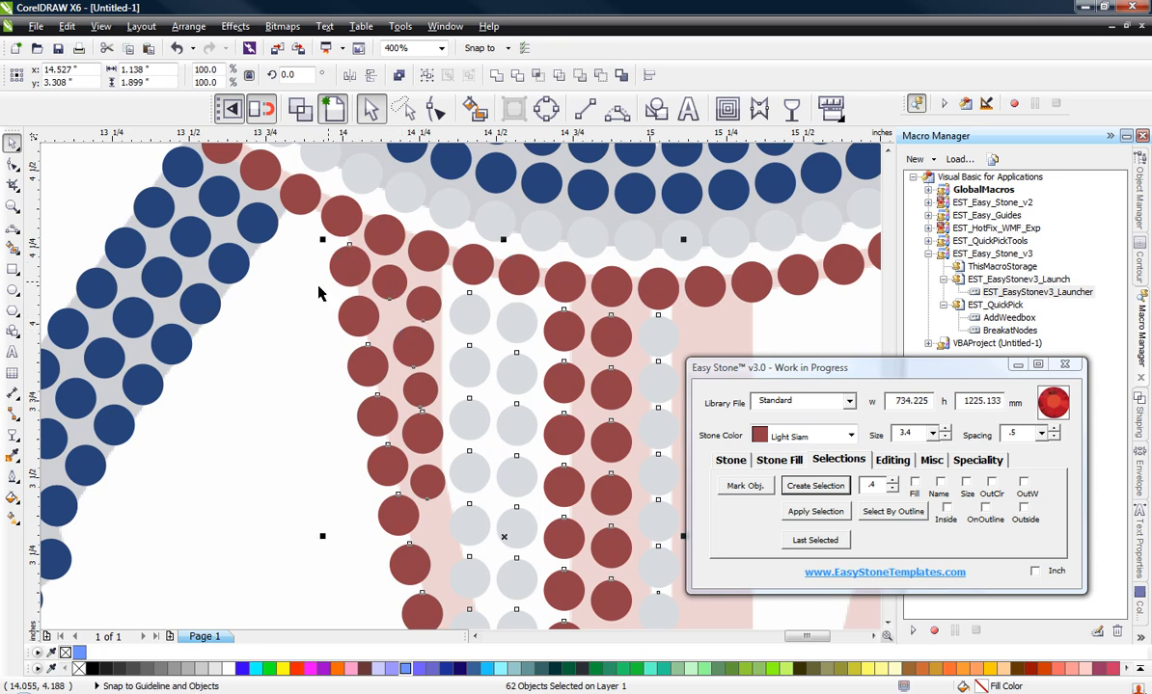
left_click(370, 324, "shift")
scroll(335, 318, "down", 1)
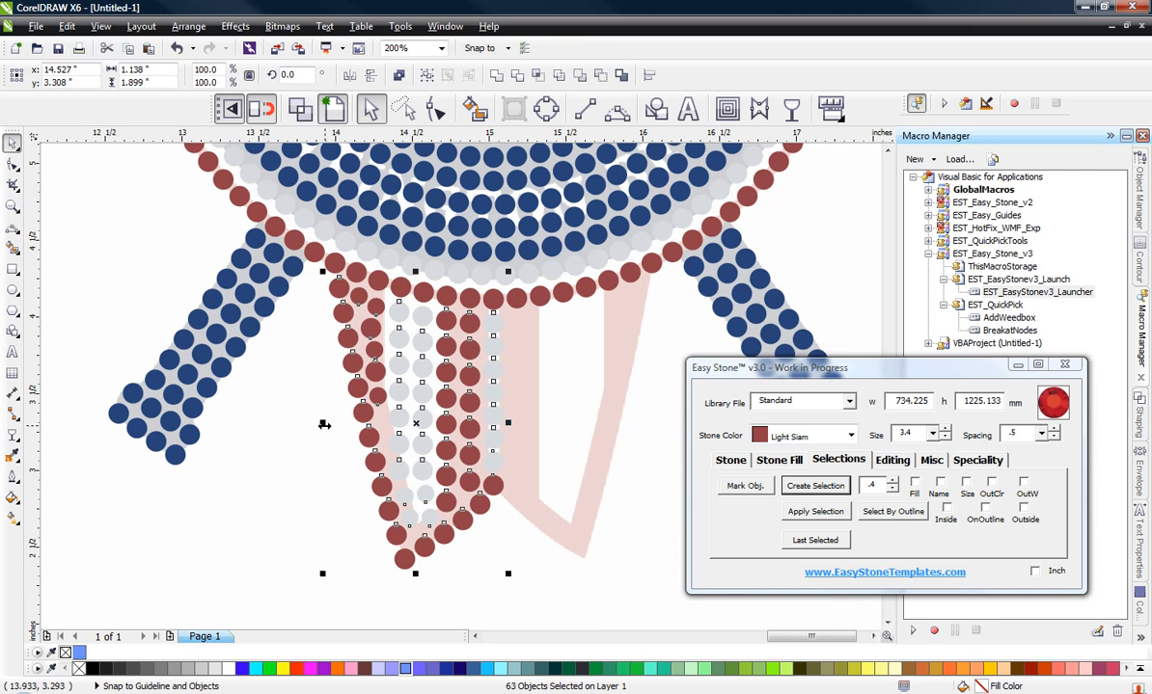
scroll(352, 408, "down", 1)
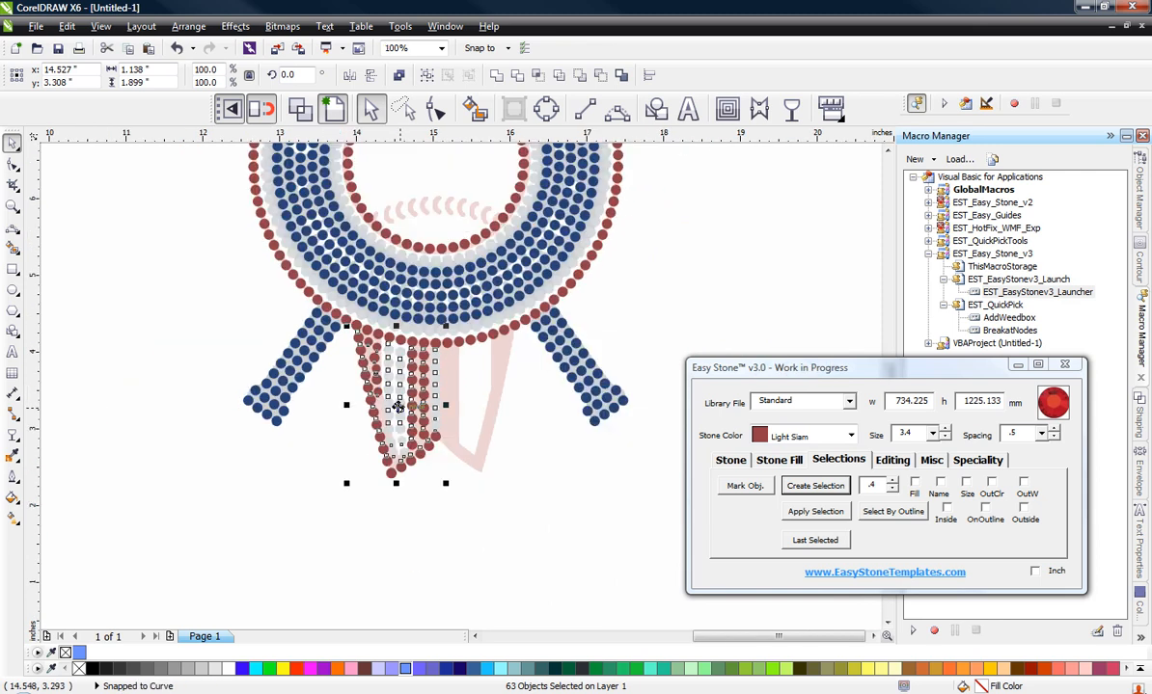
left_click_drag(397, 407, 553, 573)
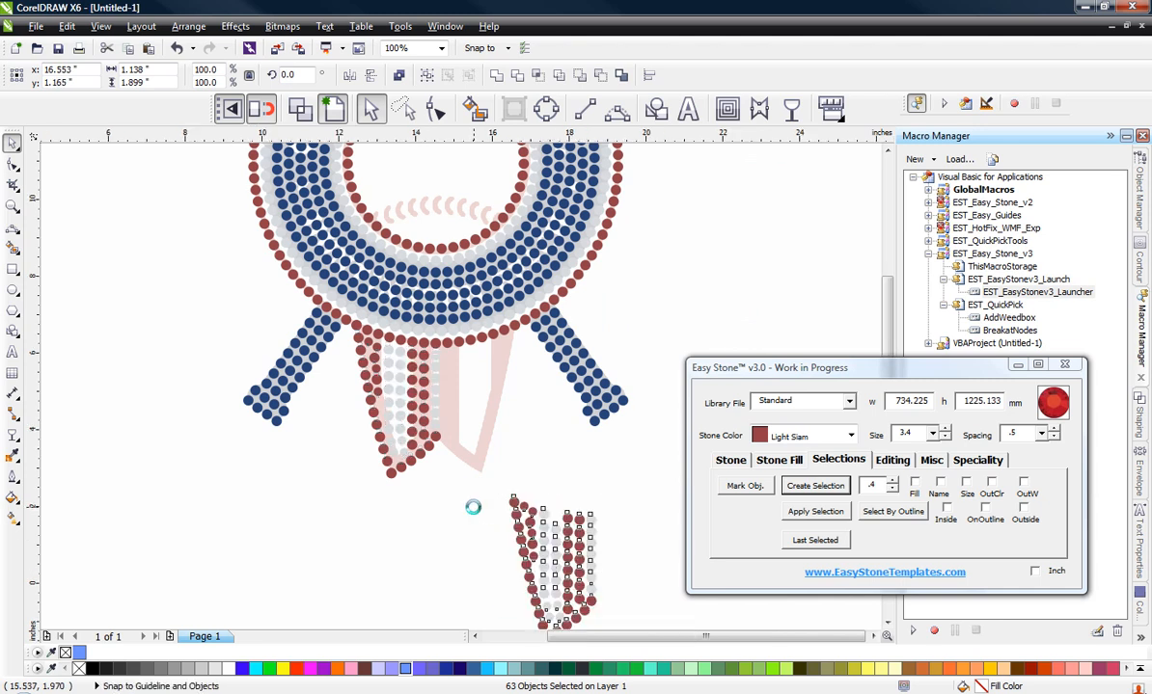
scroll(473, 506, "down", 1)
scroll(505, 546, "up", 1)
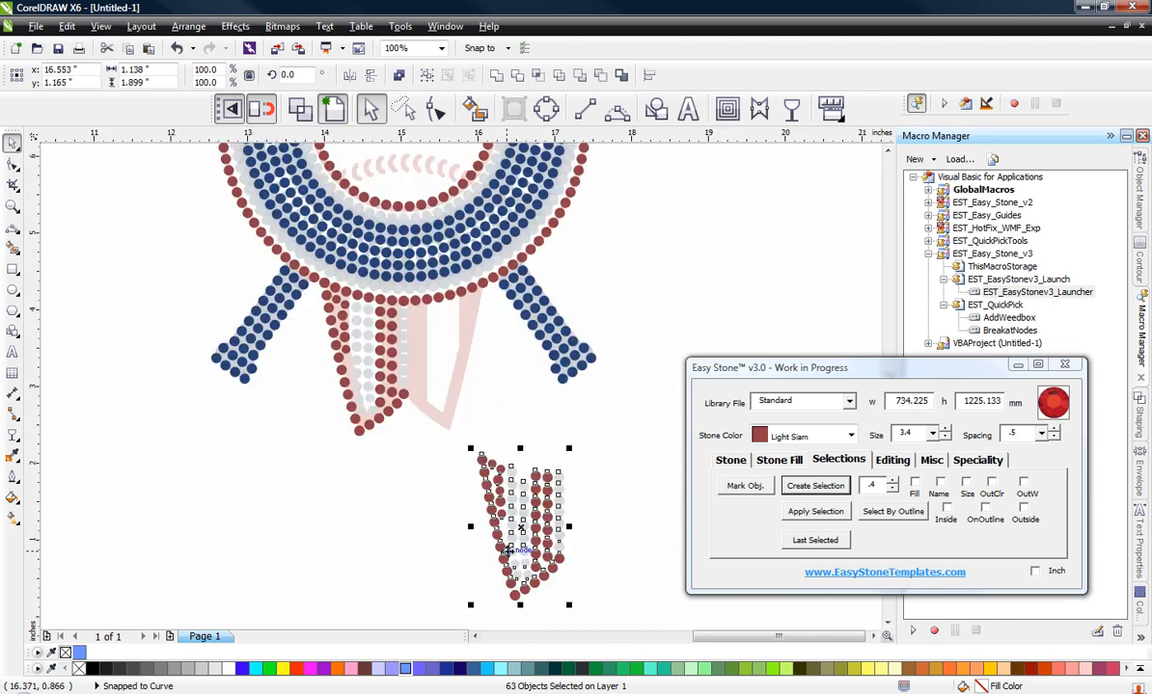
Step: Mirror the copied half horizontally and place it over the board's right half, overlapping the central column, at x 15.531, y 3.308 inches
left_click(370, 79)
scroll(454, 490, "up", 1)
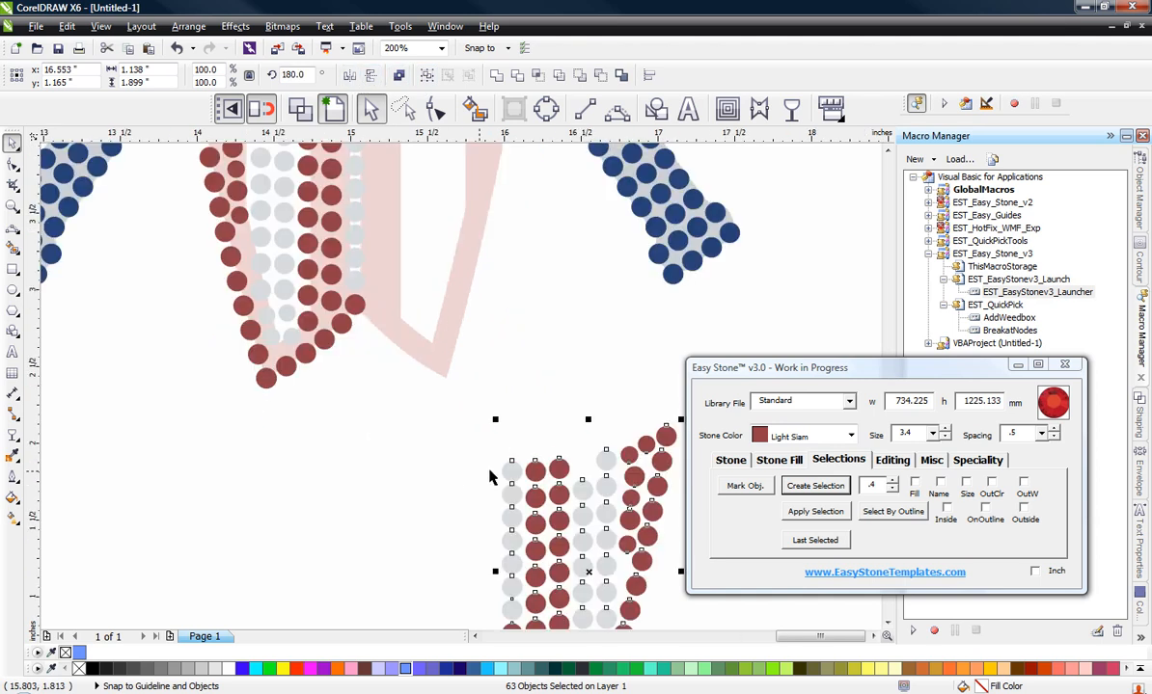
scroll(492, 471, "down", 1)
scroll(492, 470, "up", 1)
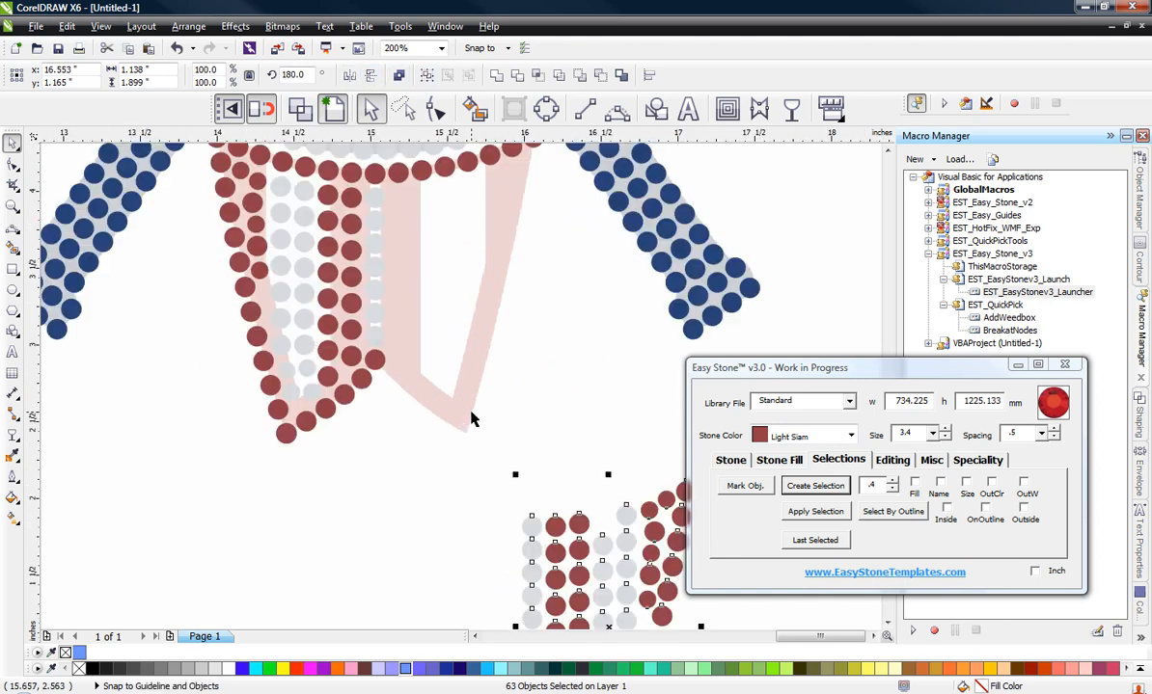
left_click_drag(530, 525, 375, 197)
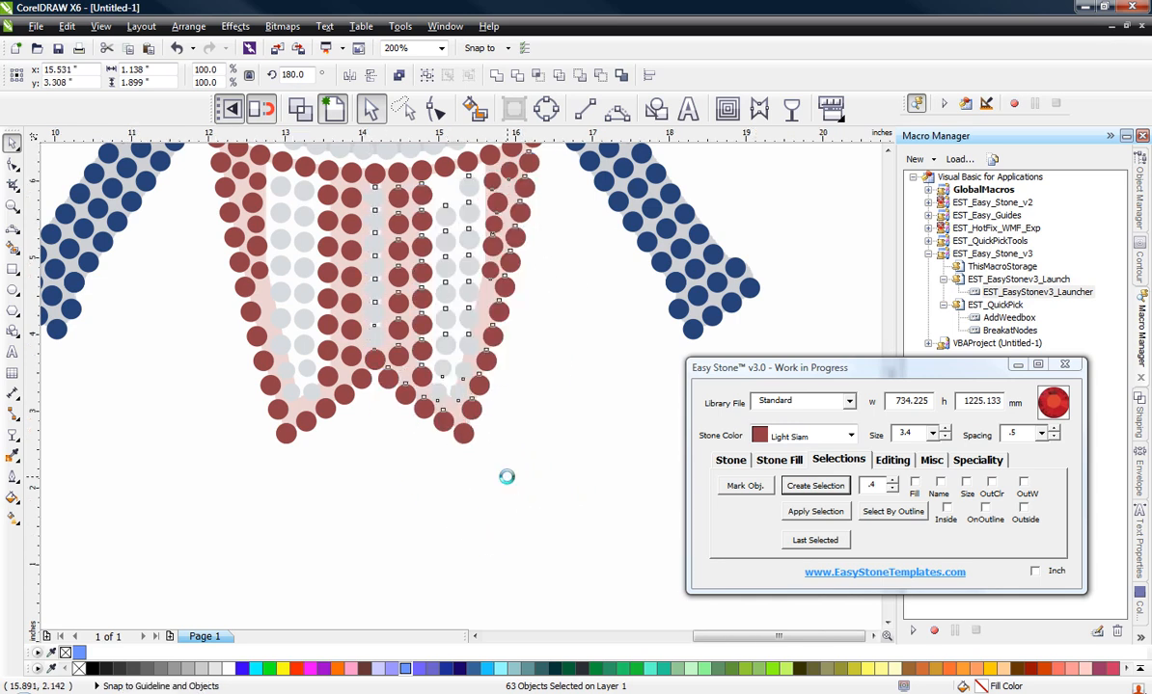
scroll(506, 476, "down", 1)
left_click(509, 483)
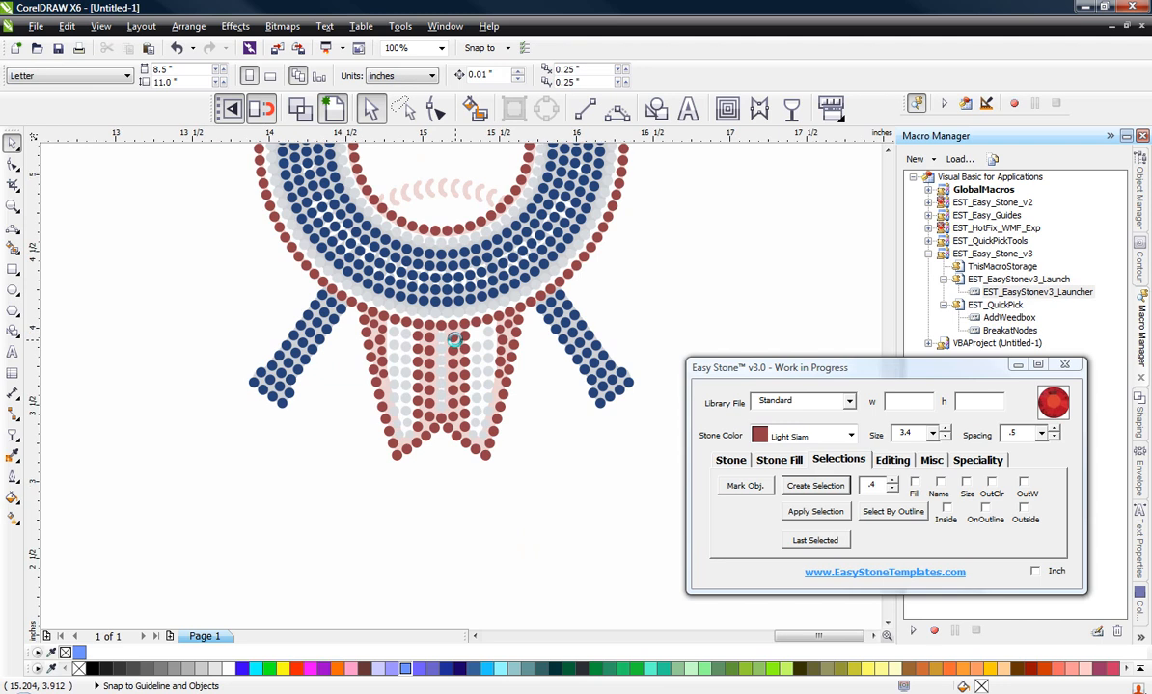
Step: Copy the top Crystal stones of the left stripe's inner column and the central column rightward, filling the right stripe's missing top spot
scroll(482, 328, "up", 2)
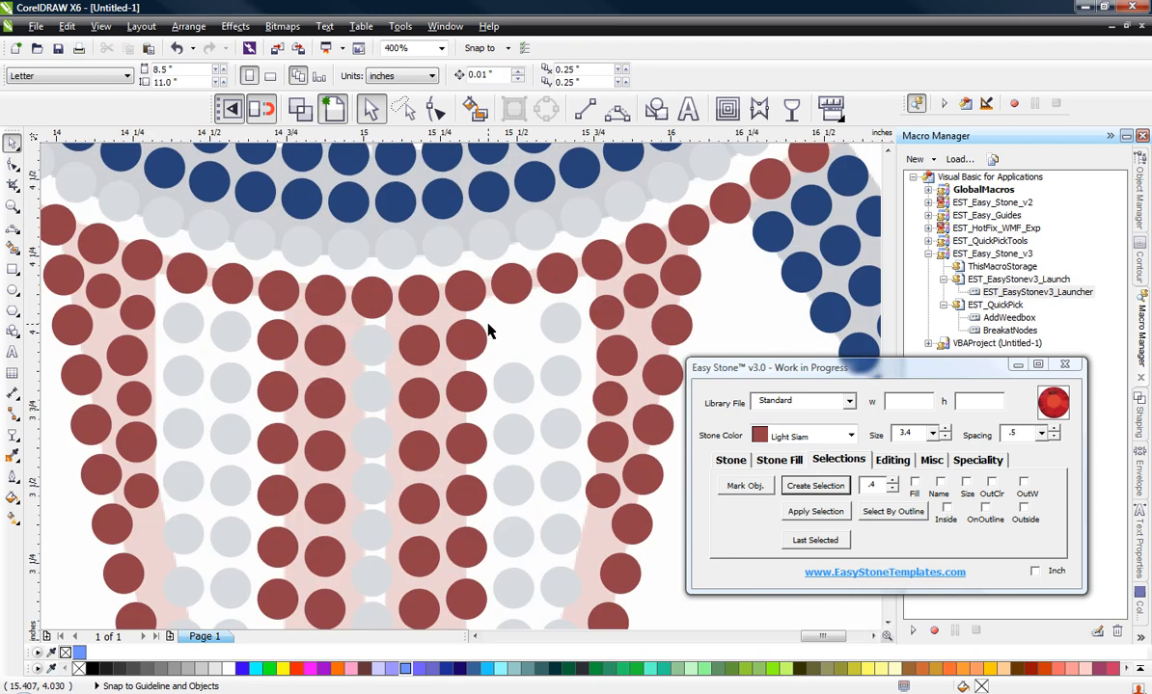
left_click(228, 332)
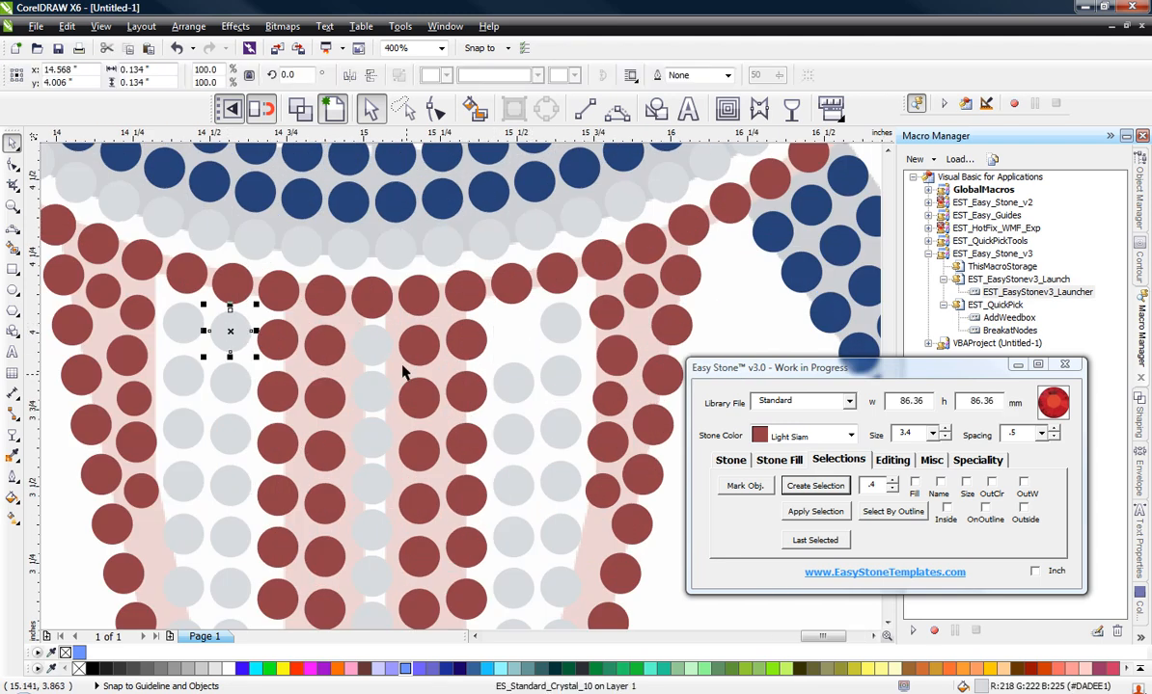
left_click(372, 343, "shift")
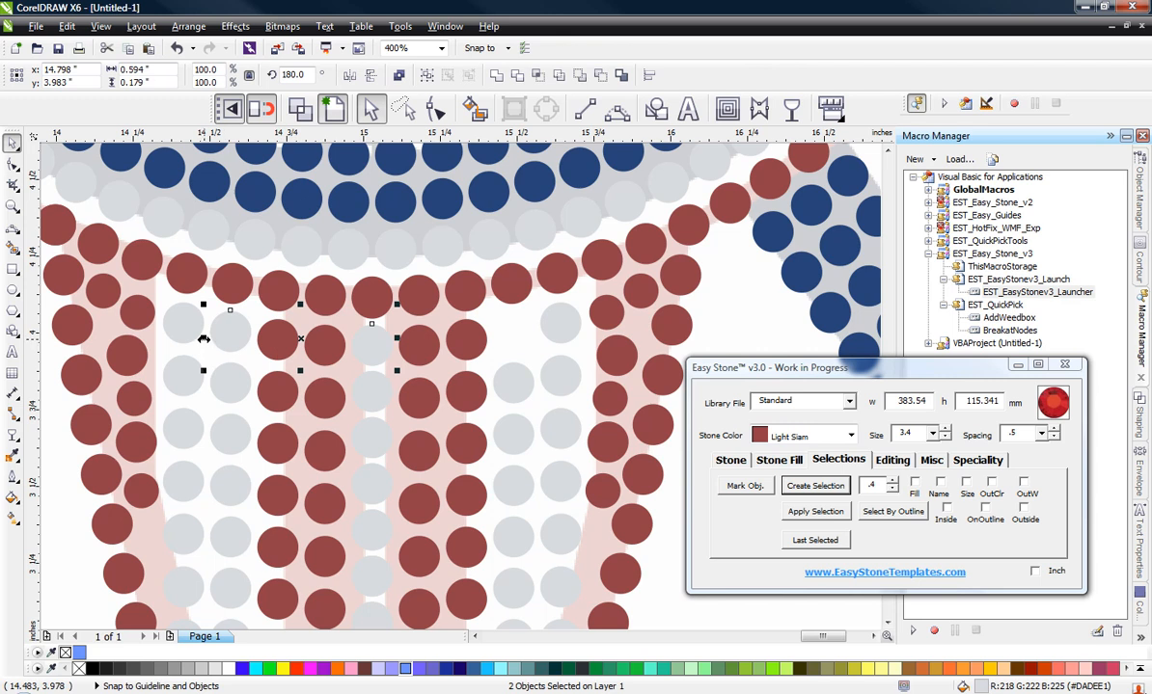
left_click_drag(204, 338, 365, 345)
right_click(453, 360)
scroll(523, 342, "down", 2)
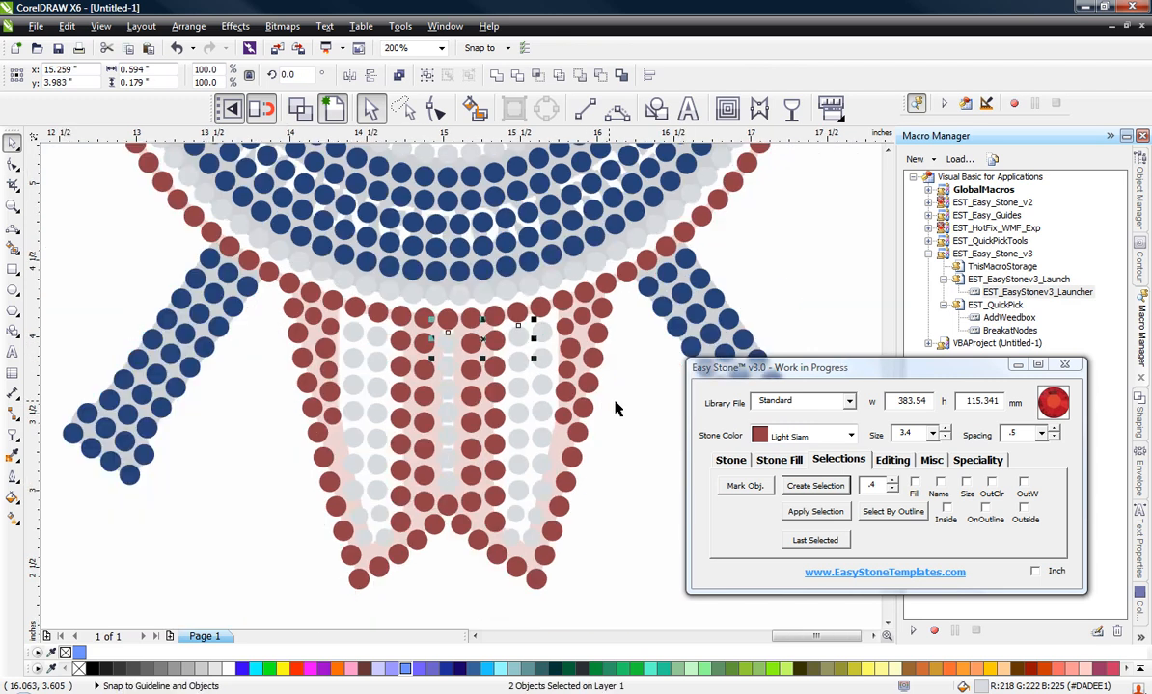
left_click(617, 409)
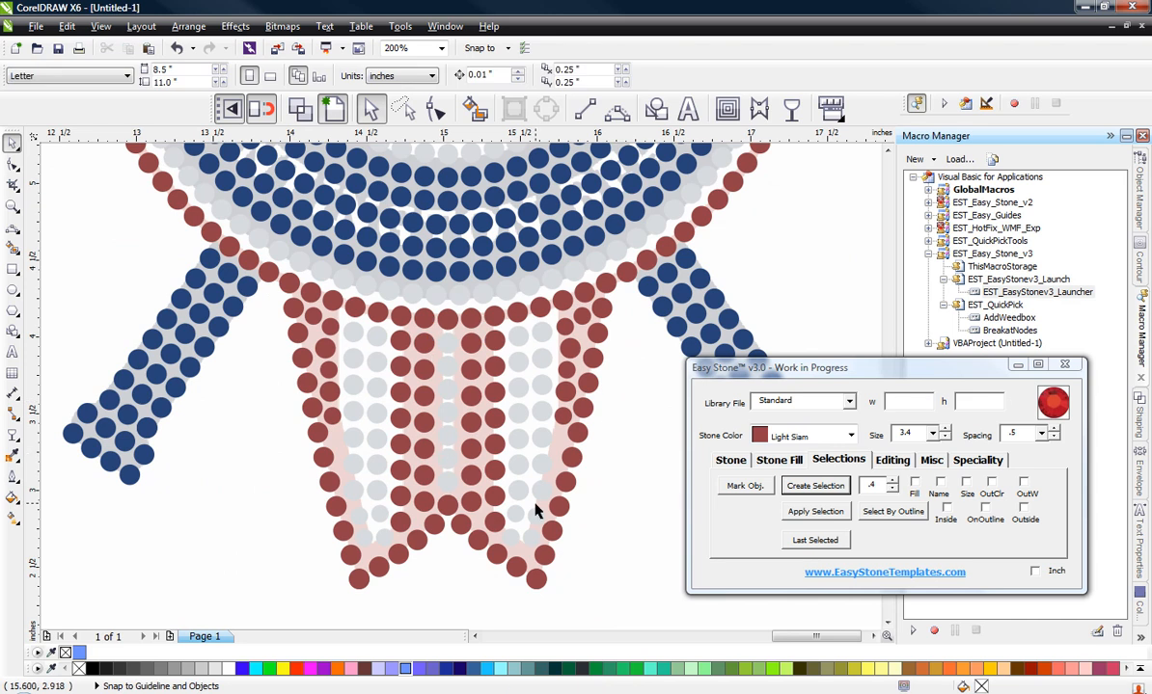
Step: Run Check Spacing on all stones in the logo's lower part to delete the overlapping duplicates
scroll(536, 501, "down", 2)
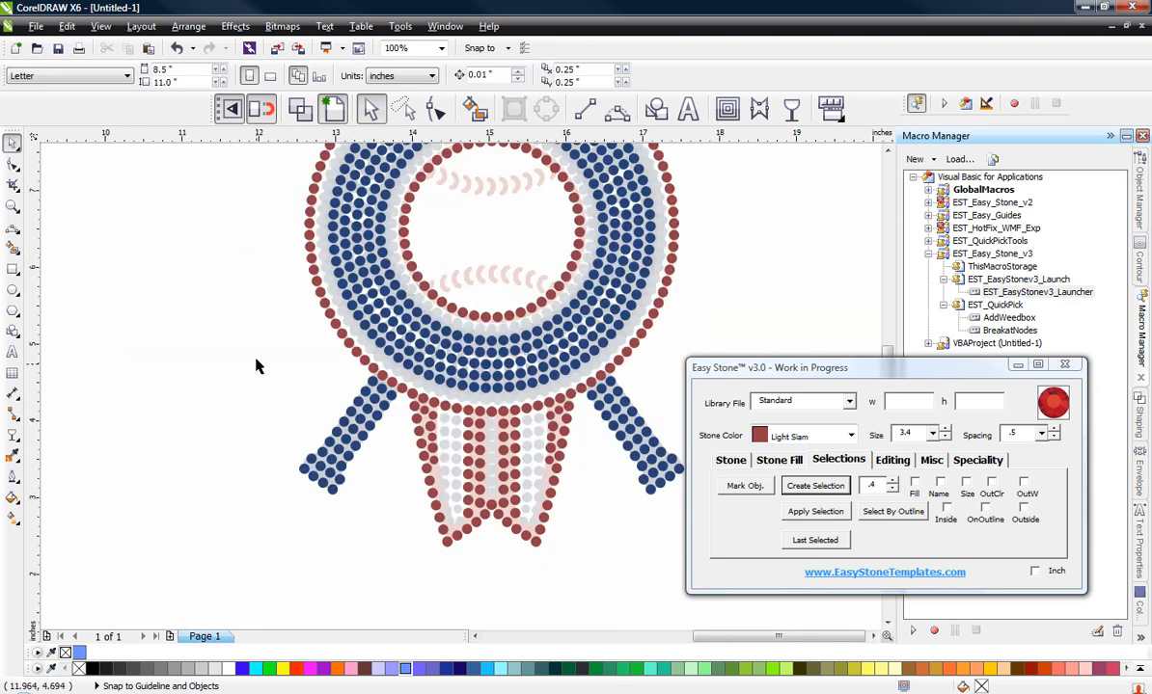
left_click_drag(235, 335, 735, 569)
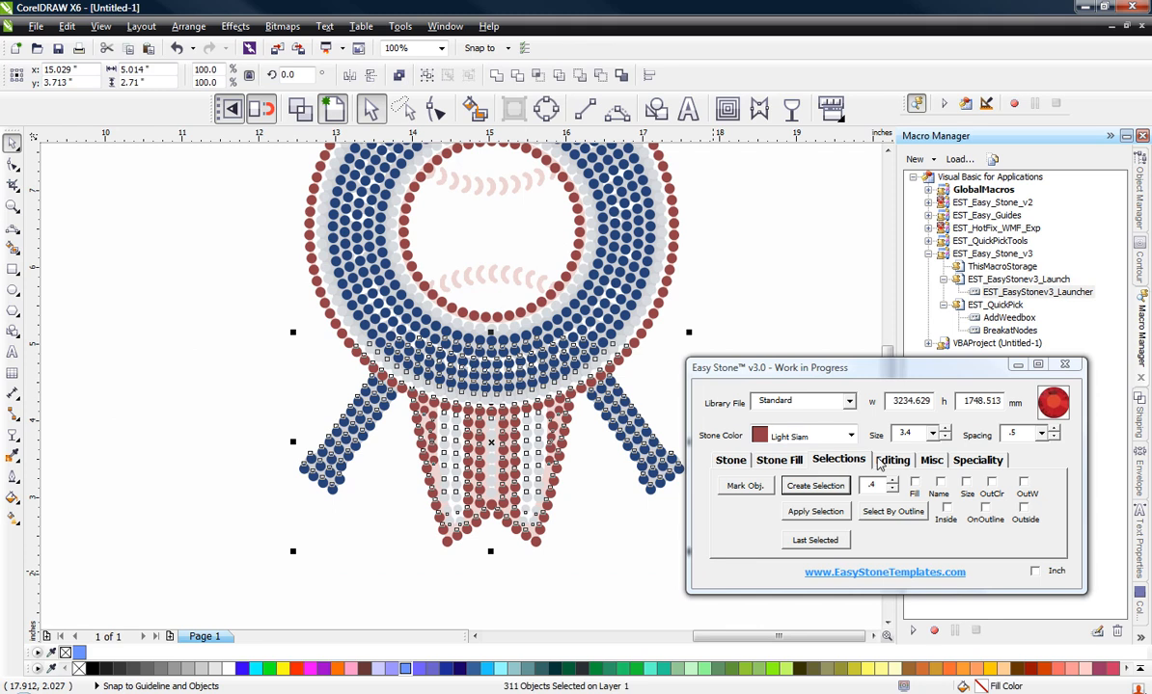
left_click(894, 461)
left_click(945, 513)
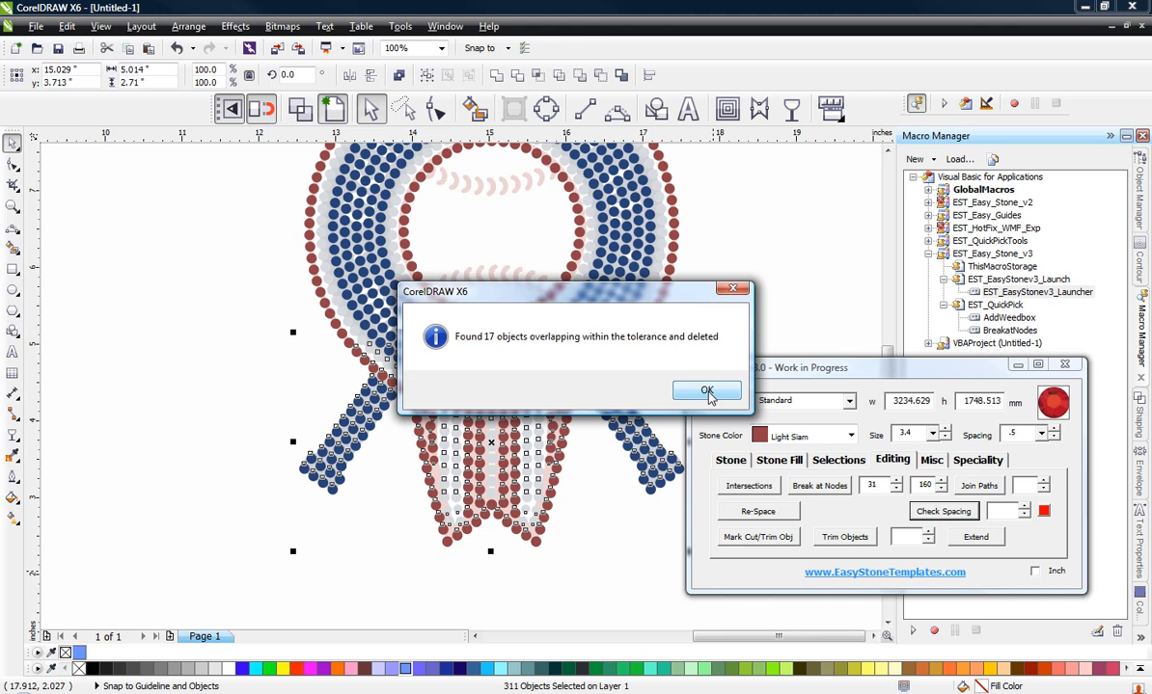
left_click(707, 391)
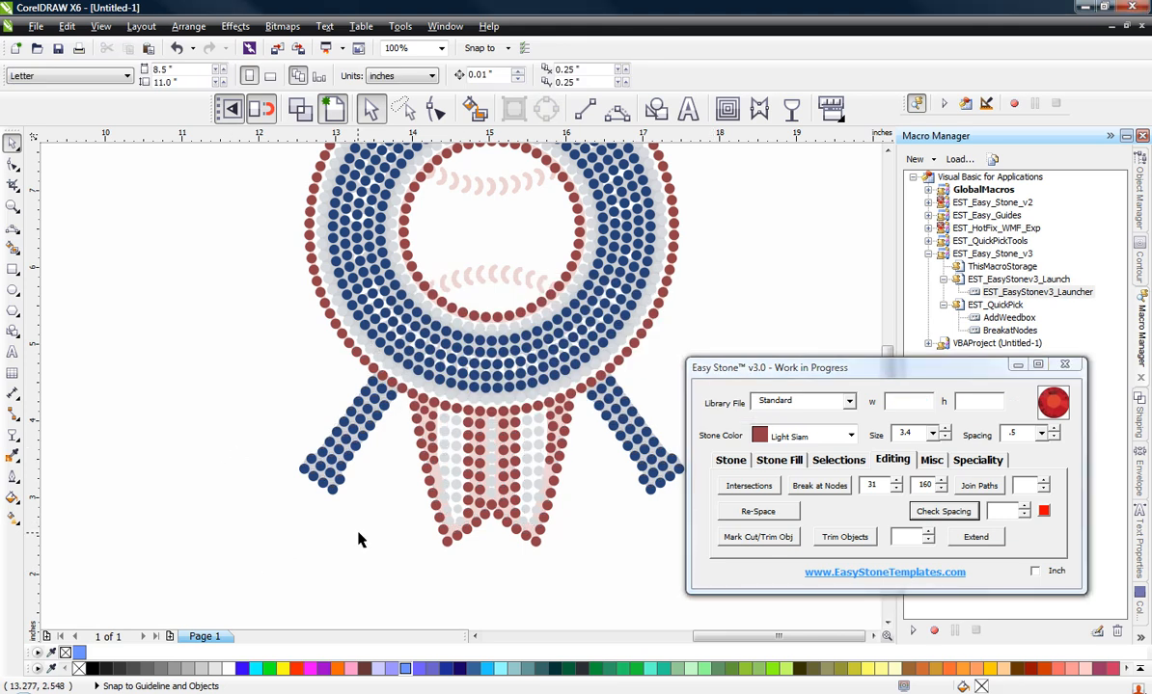
Step: Copy all the stones to an empty area beside the logo and preview the copy on a black background box
scroll(357, 504, "down", 2)
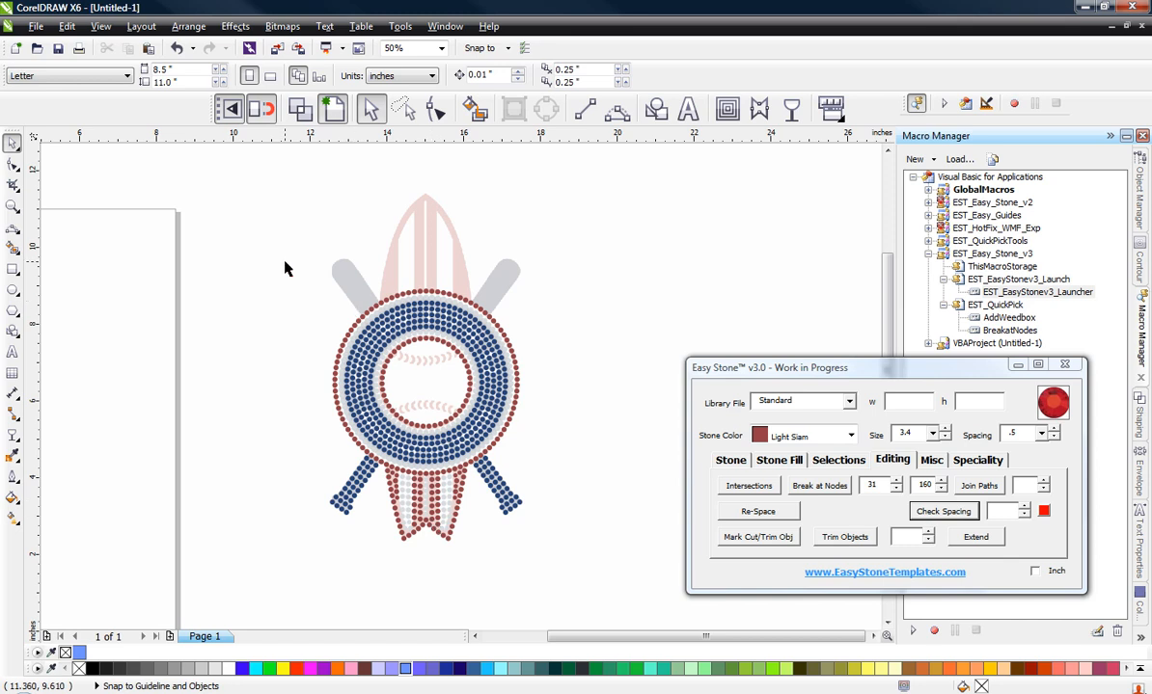
scroll(284, 268, "down", 1)
left_click_drag(285, 265, 455, 457)
mouse_move(589, 474)
left_mouse_down()
mouse_move(587, 485)
mouse_move(579, 476)
left_mouse_up()
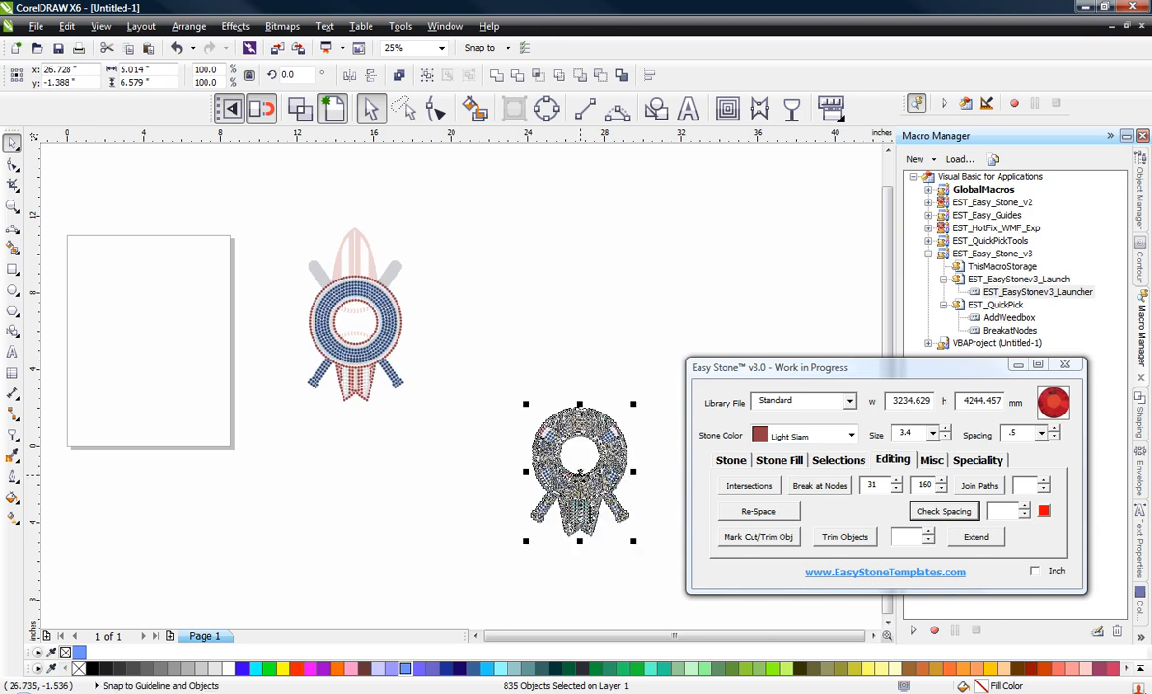
key("ctrl+b")
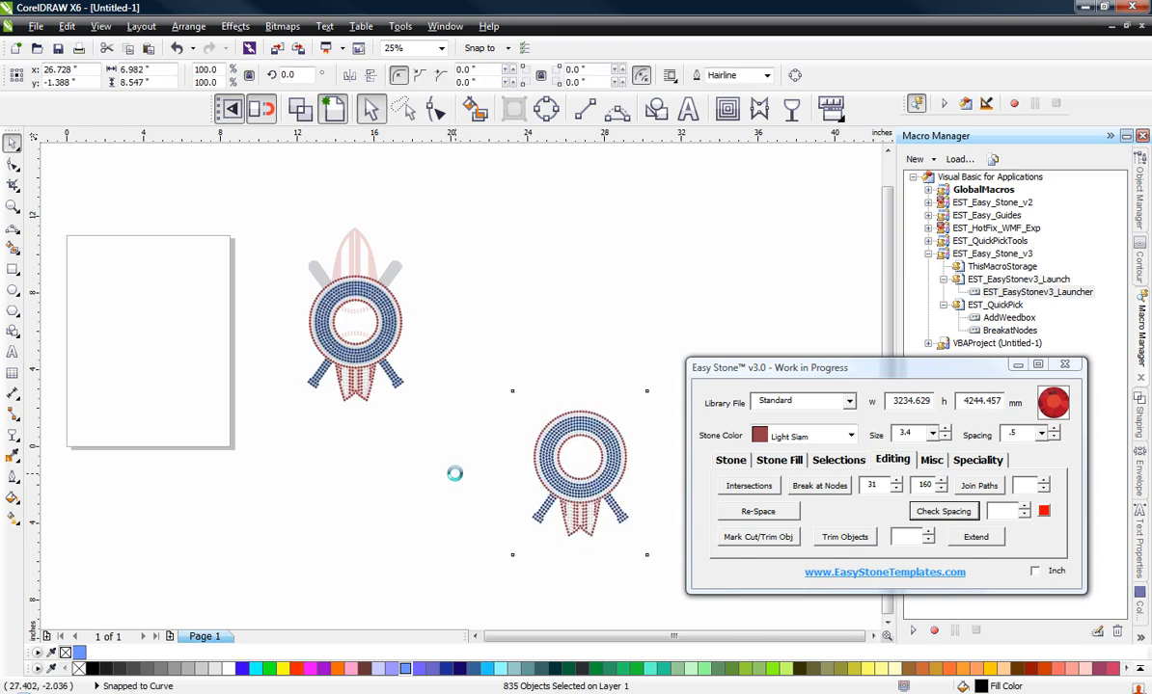
scroll(539, 518, "up", 1)
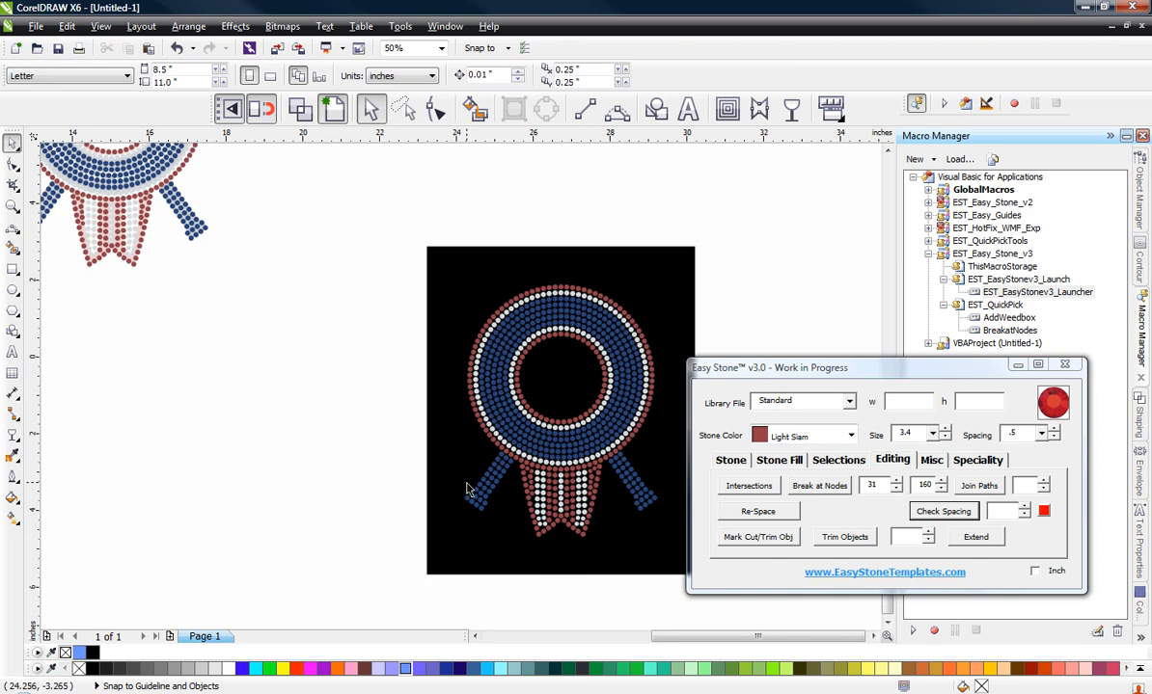
scroll(386, 448, "down", 1)
scroll(489, 468, "up", 1)
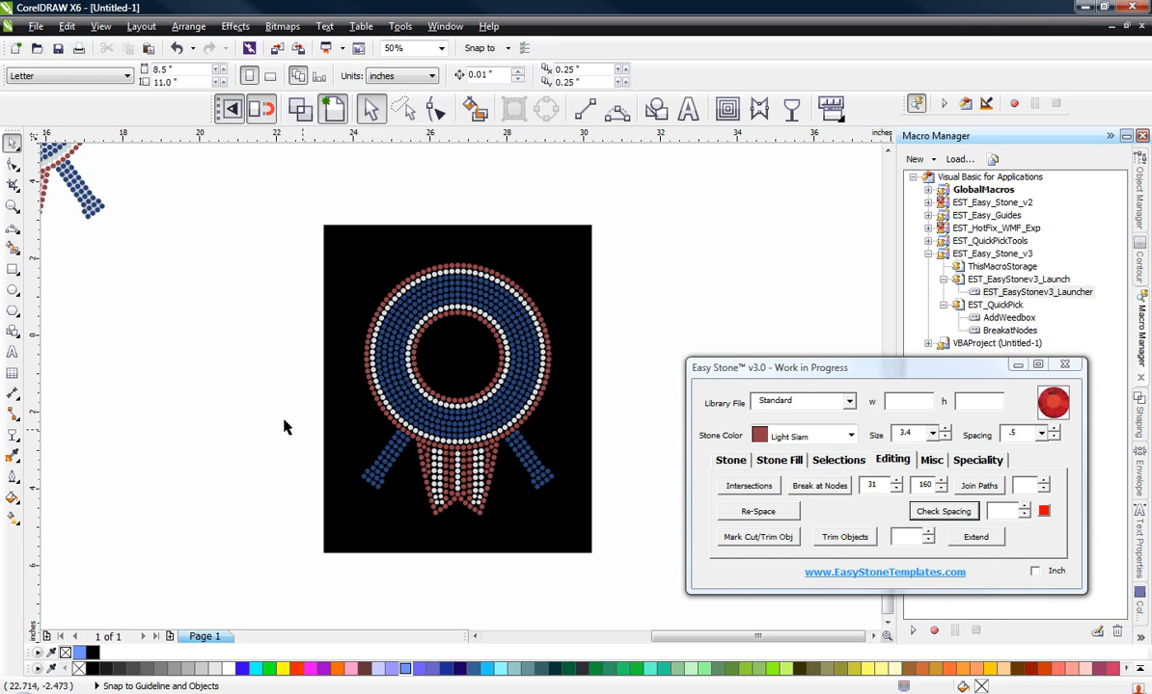
Step: Delete the preview copy together with its black background and return to the logo's unfilled upper part
left_click_drag(343, 279, 617, 602)
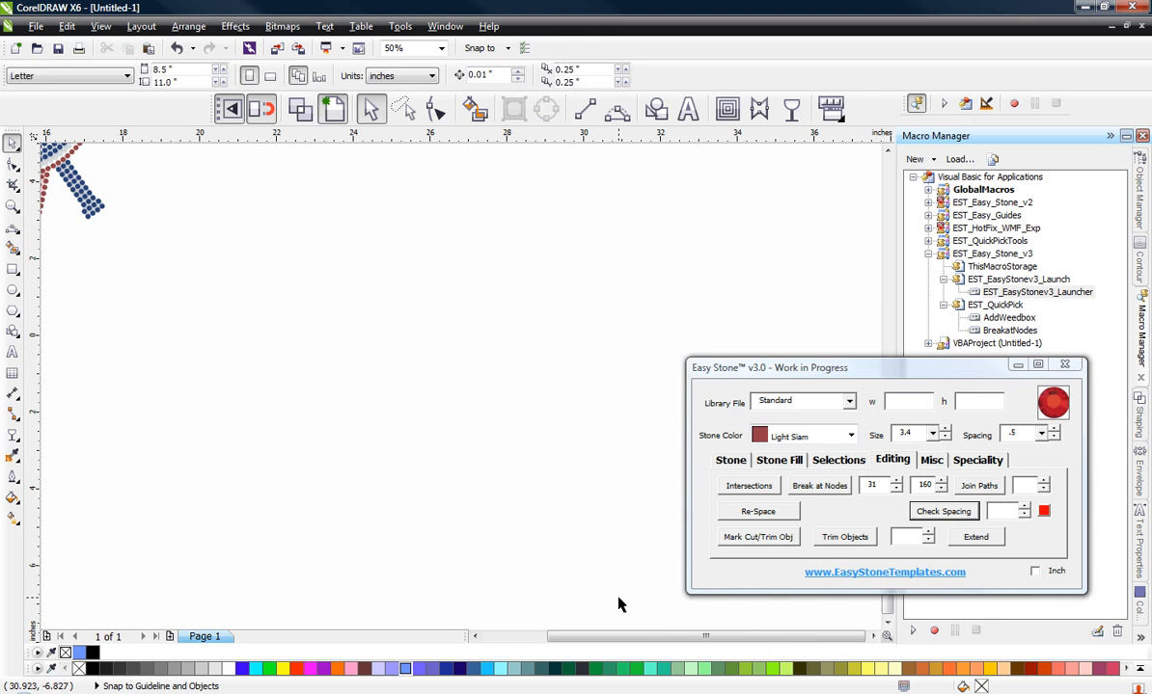
scroll(244, 275, "up", 3)
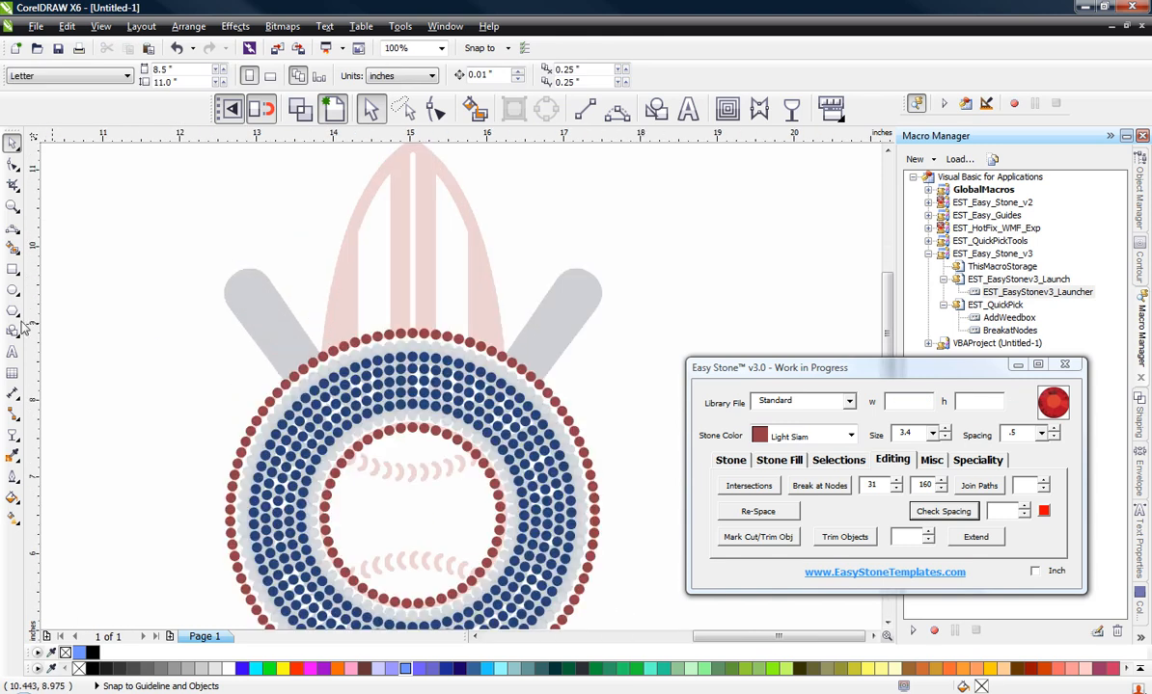
Step: Place a vertical guideline through the centre of the board, aligned with the outer ring's topmost stone
left_click_drag(27, 308, 412, 334)
left_click(159, 290)
scroll(415, 333, "up", 4)
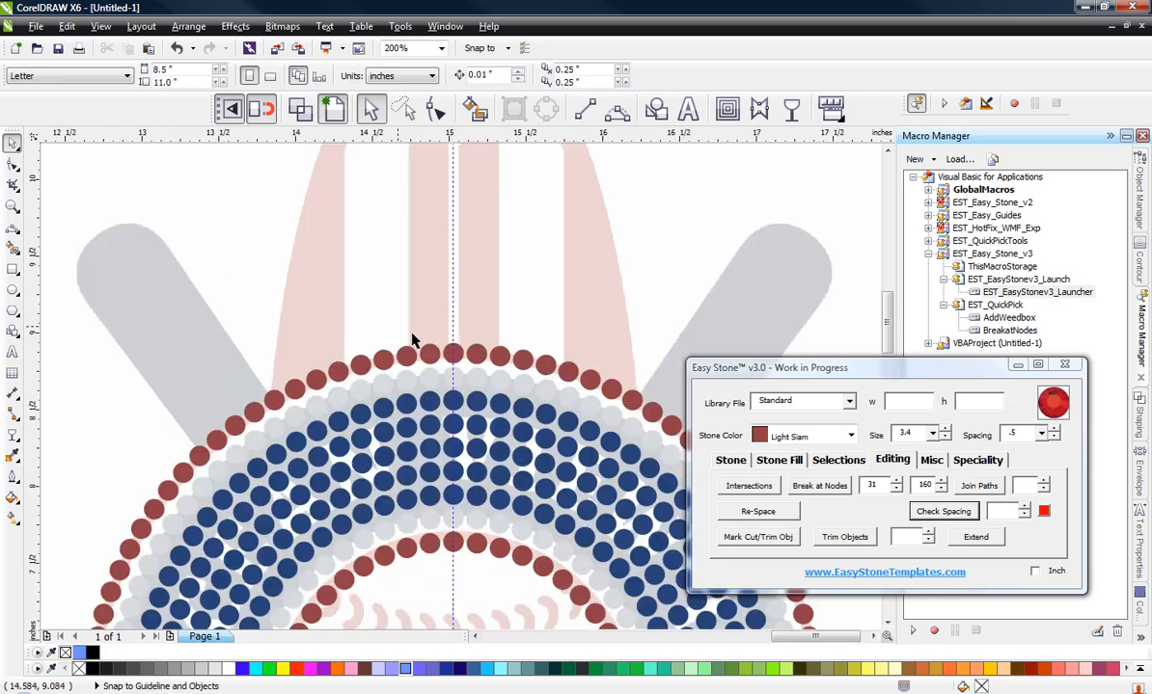
Step: Copy the outer ring's topmost Light Siam stone upward with a 3.9 offset and change the copy to Crystal
left_click(496, 368)
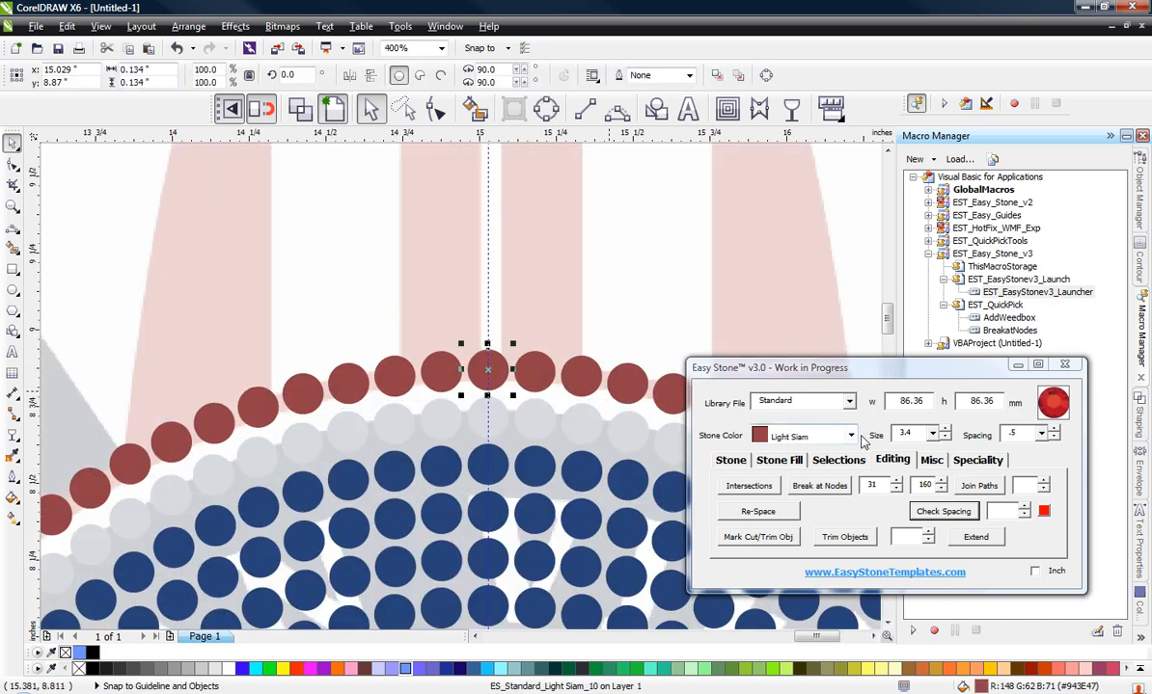
left_click(791, 461)
left_click(814, 510)
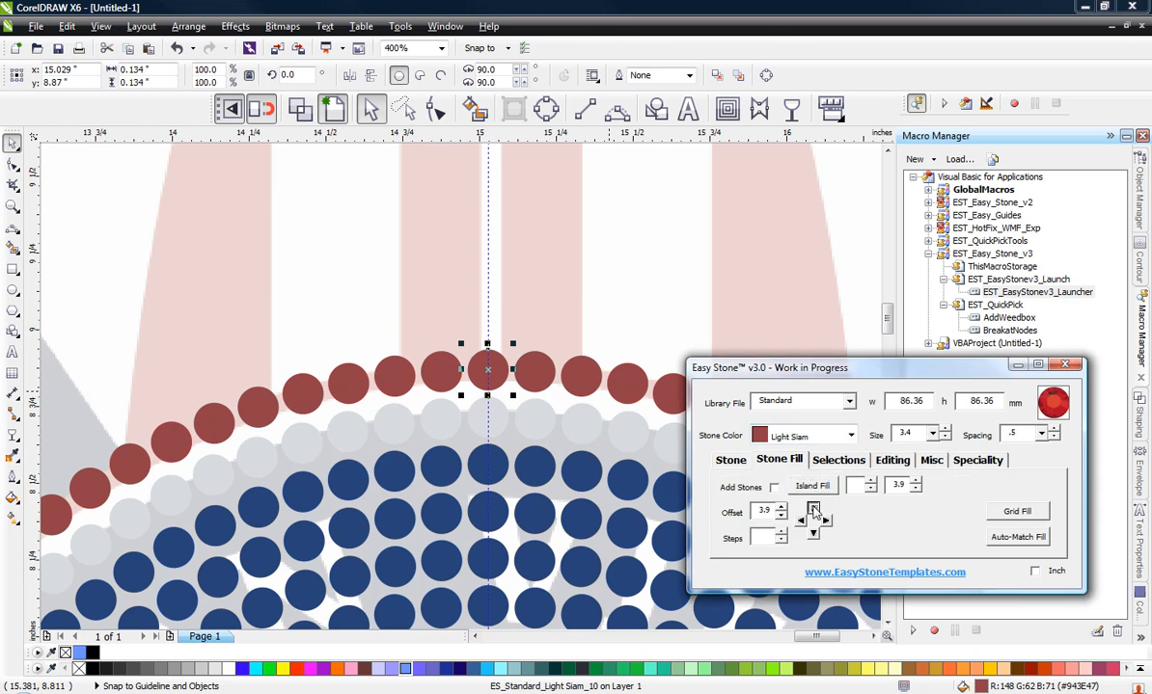
left_click(851, 435)
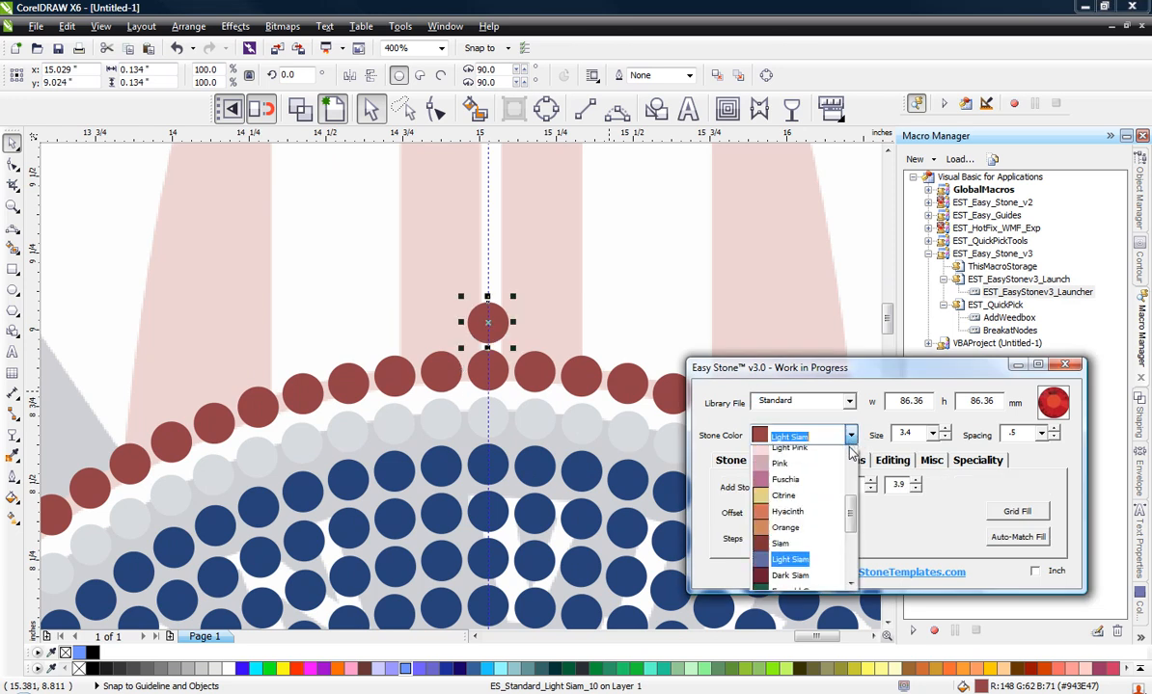
left_click(850, 455)
left_click(815, 454)
left_click(731, 459)
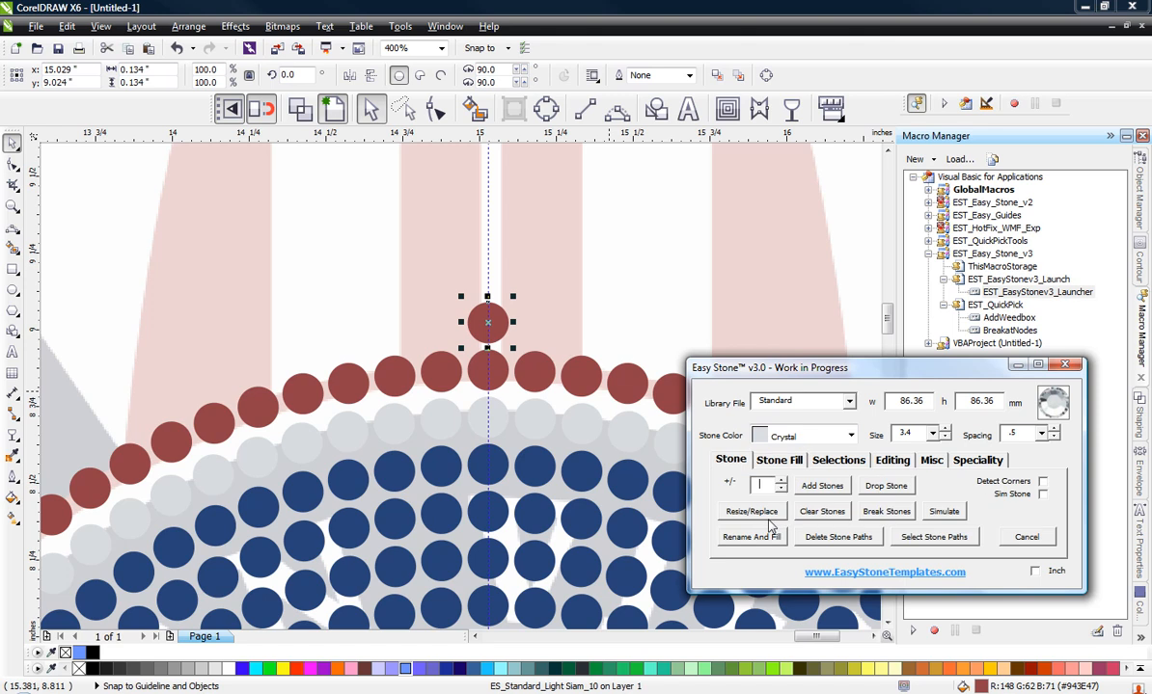
left_click(758, 540)
Step: Copy the four Light Siam ring stones at the left bat's base up onto the lower end of the bat
scroll(536, 375, "down", 2)
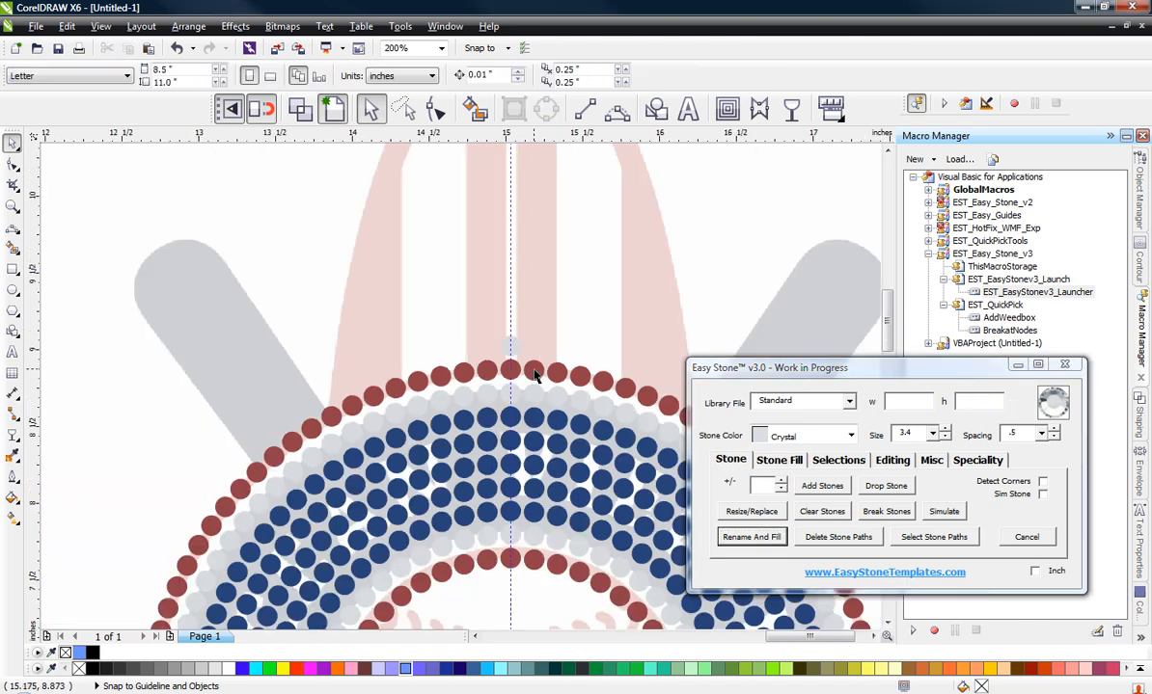
scroll(383, 386, "down", 2)
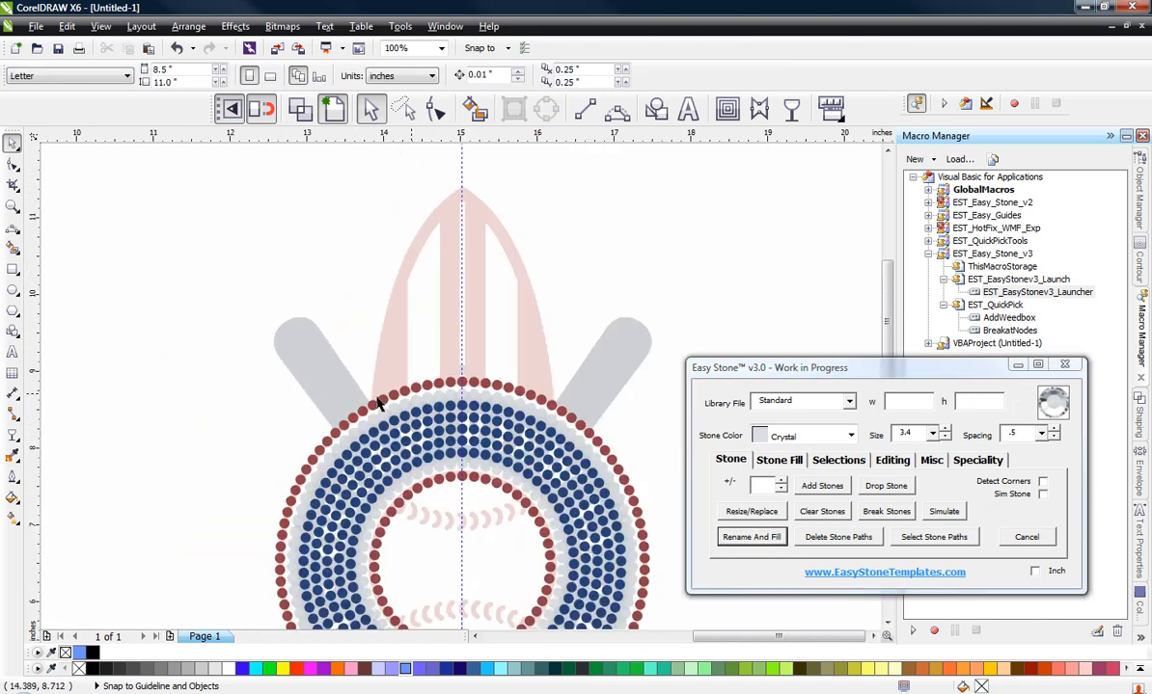
scroll(302, 403, "up", 2)
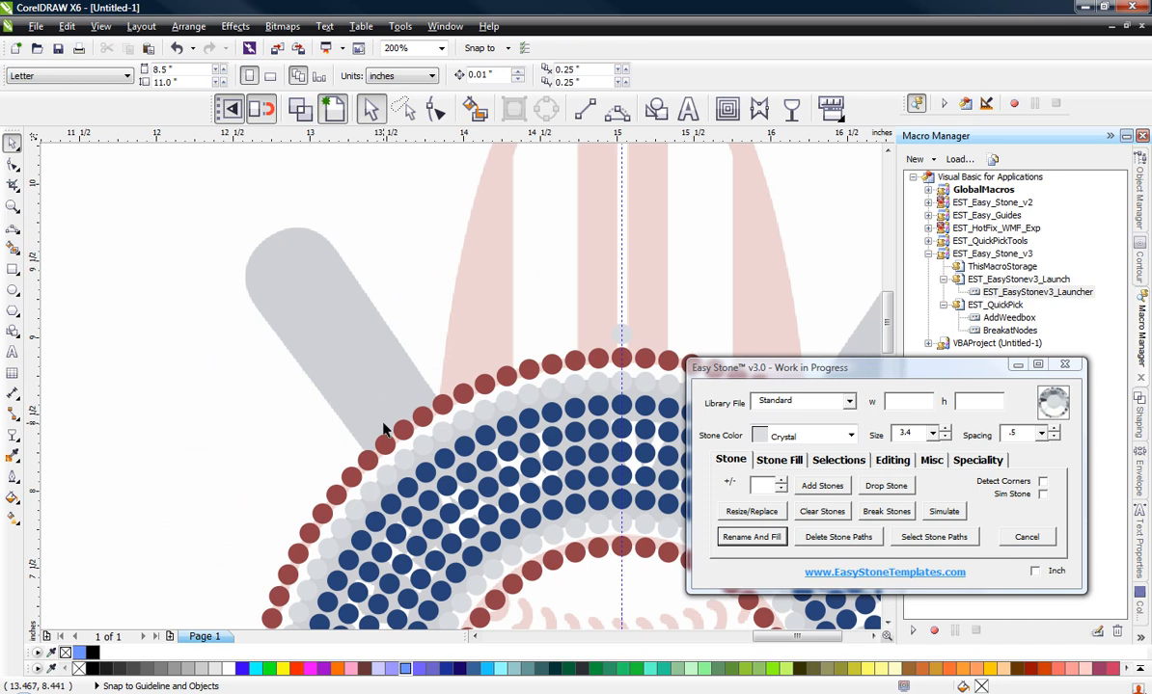
scroll(383, 432, "up", 1)
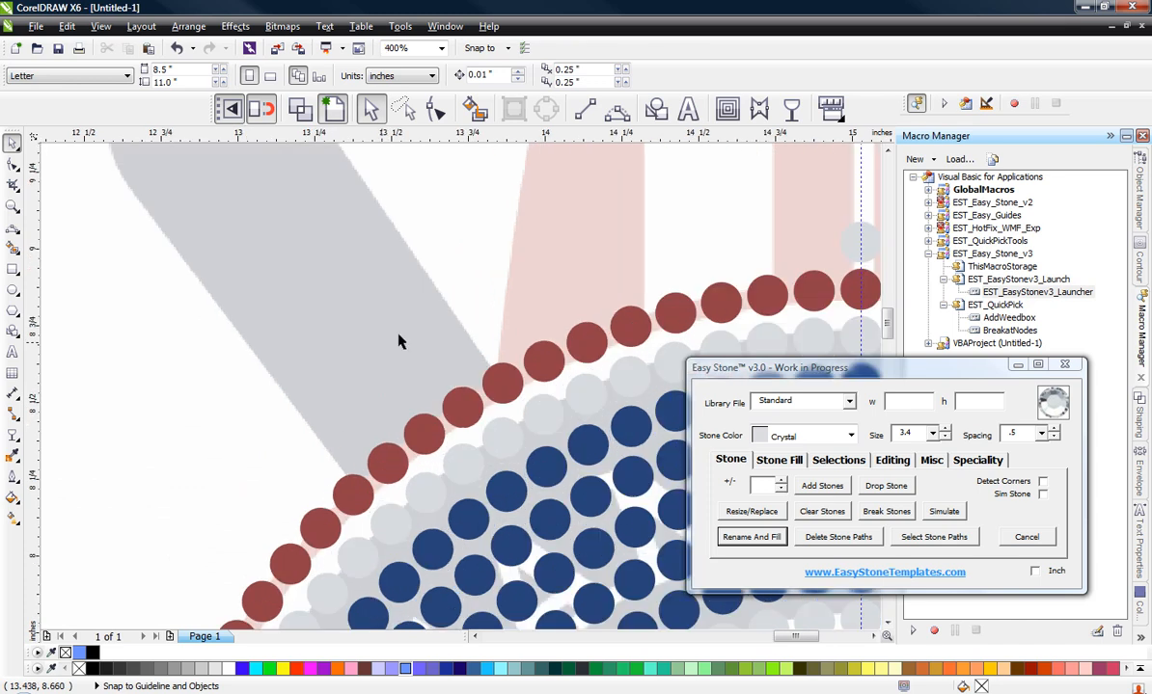
left_click(391, 468)
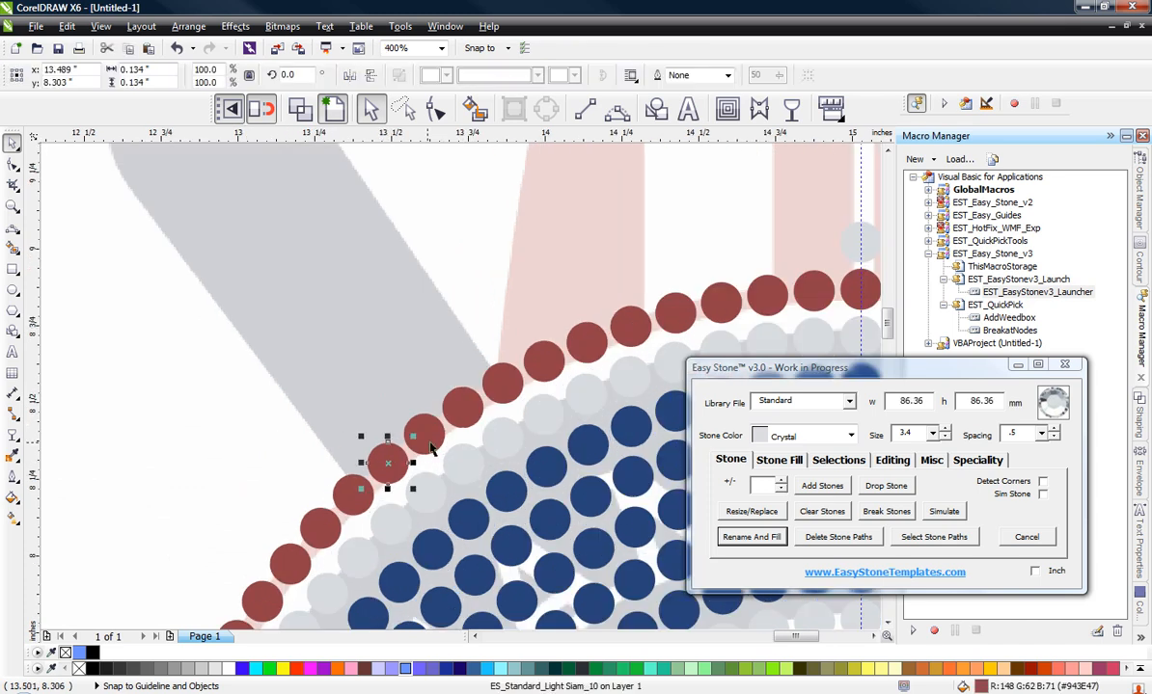
left_click(439, 439, "shift")
left_click(470, 415, "shift")
left_click(507, 396, "shift")
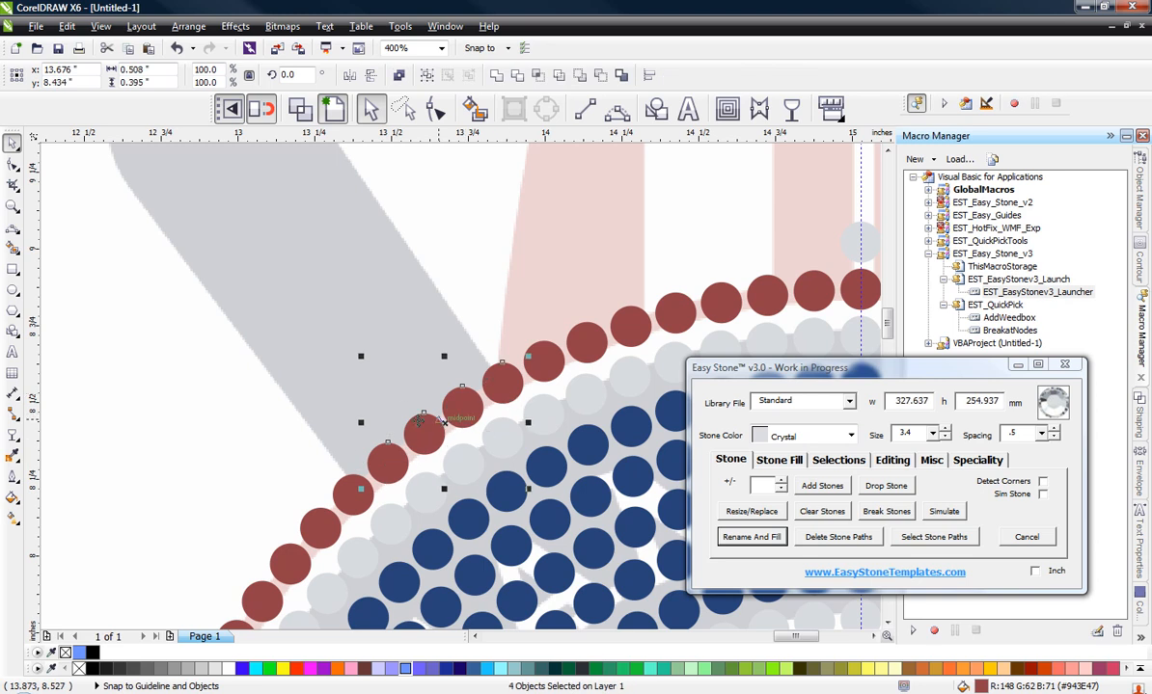
left_click_drag(422, 432, 380, 409)
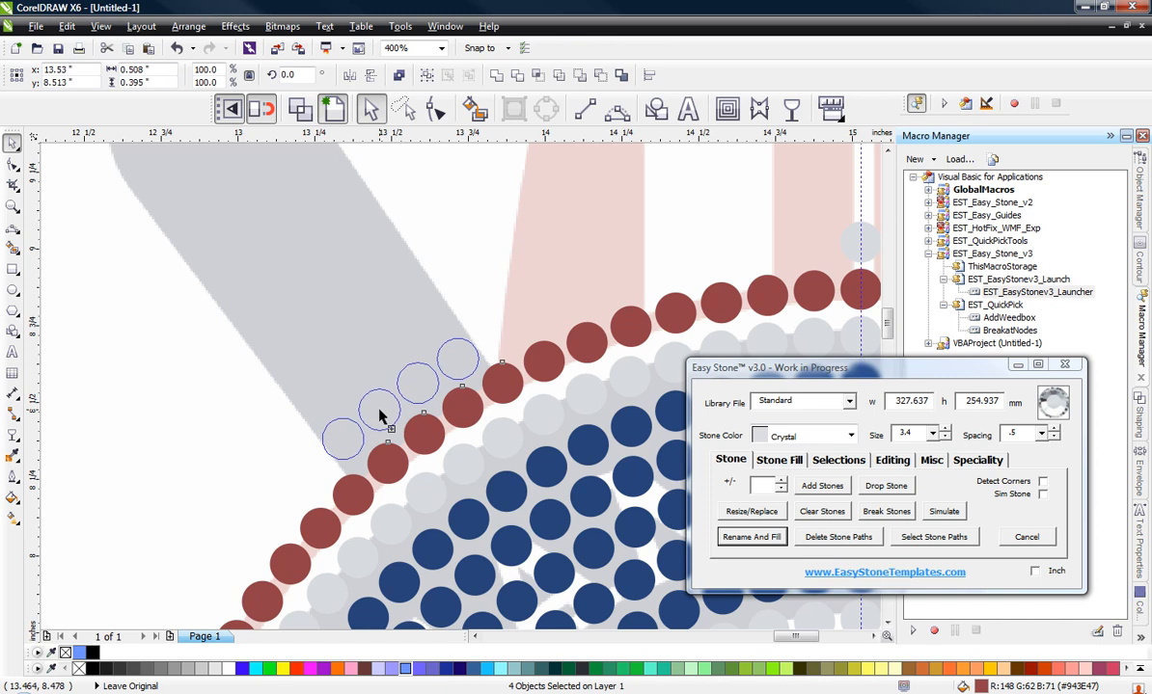
Step: Rename and fill the four copied stones on the left bat as Cobalt Blue
left_click(842, 435)
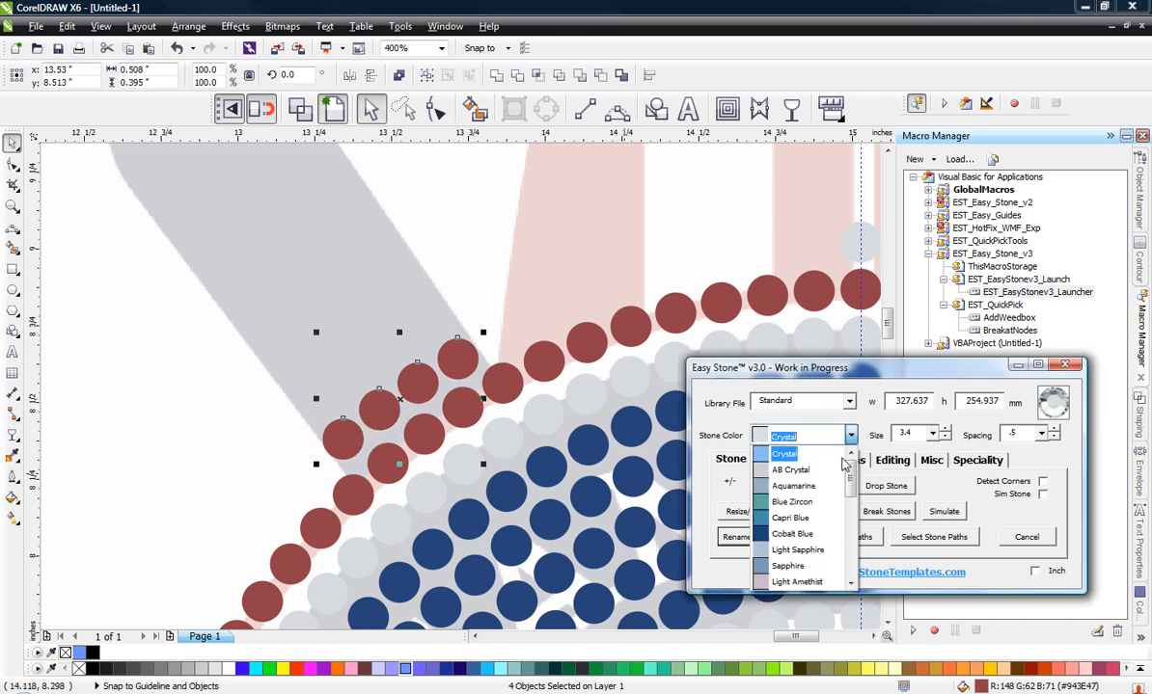
left_click(813, 526)
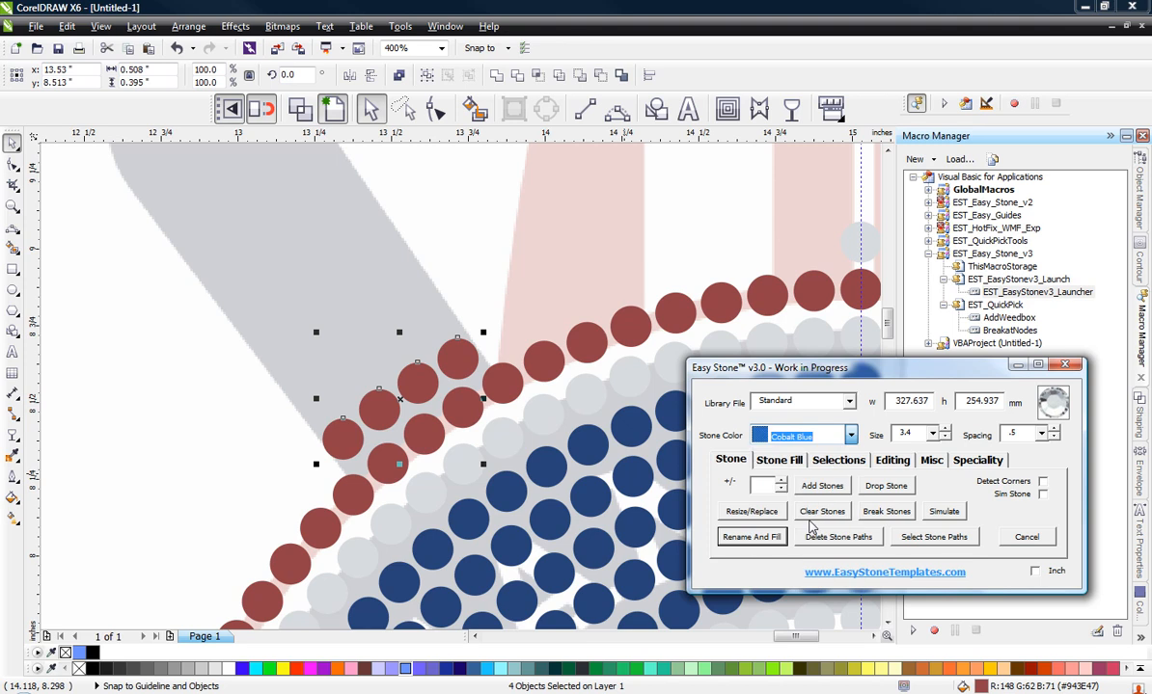
left_click(754, 538)
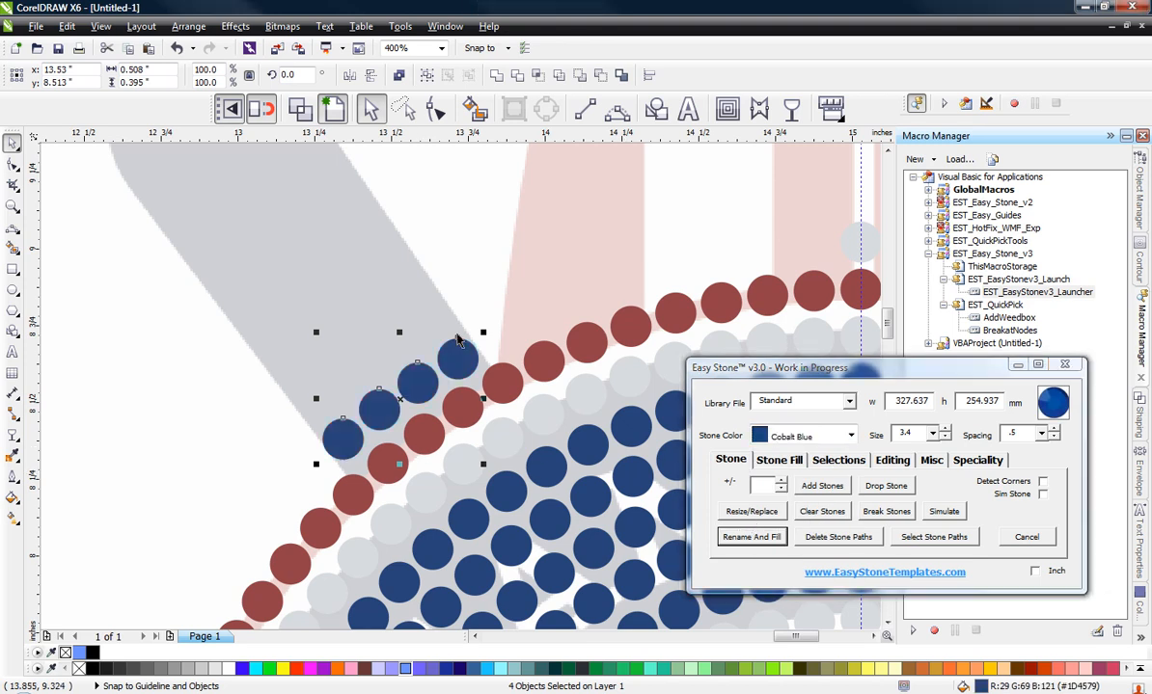
Step: Copy the row of four Cobalt Blue stones to the rounded upper end of the left bat
scroll(418, 460, "down", 1)
scroll(289, 315, "up", 1)
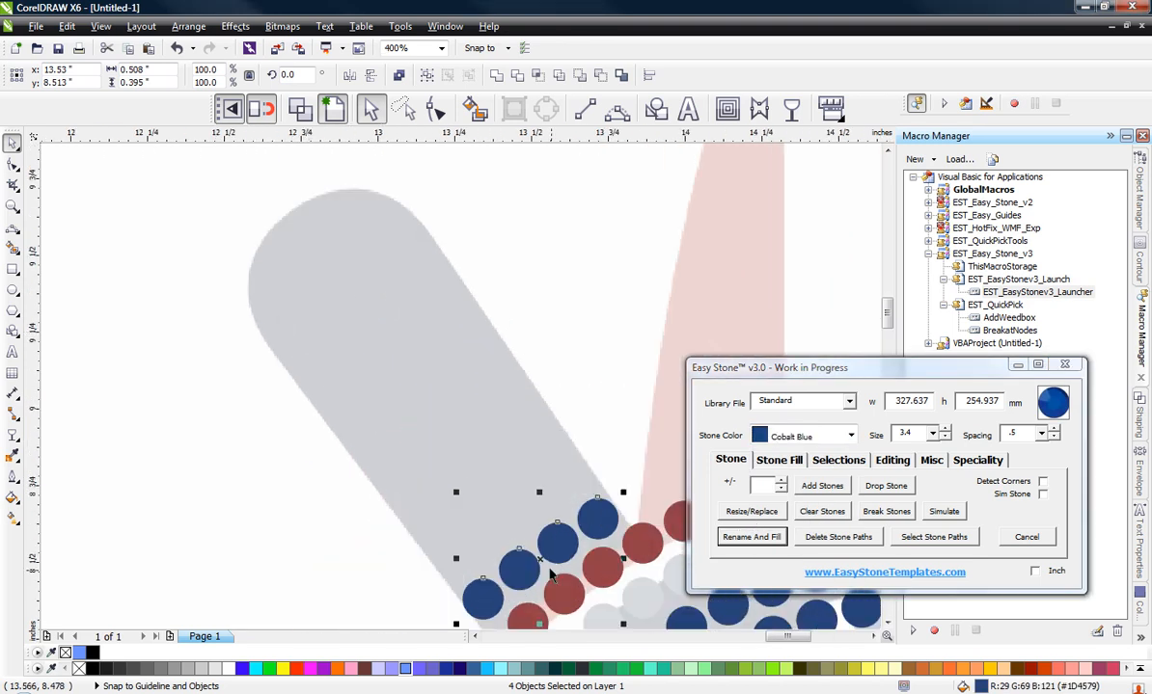
left_click_drag(542, 561, 313, 237)
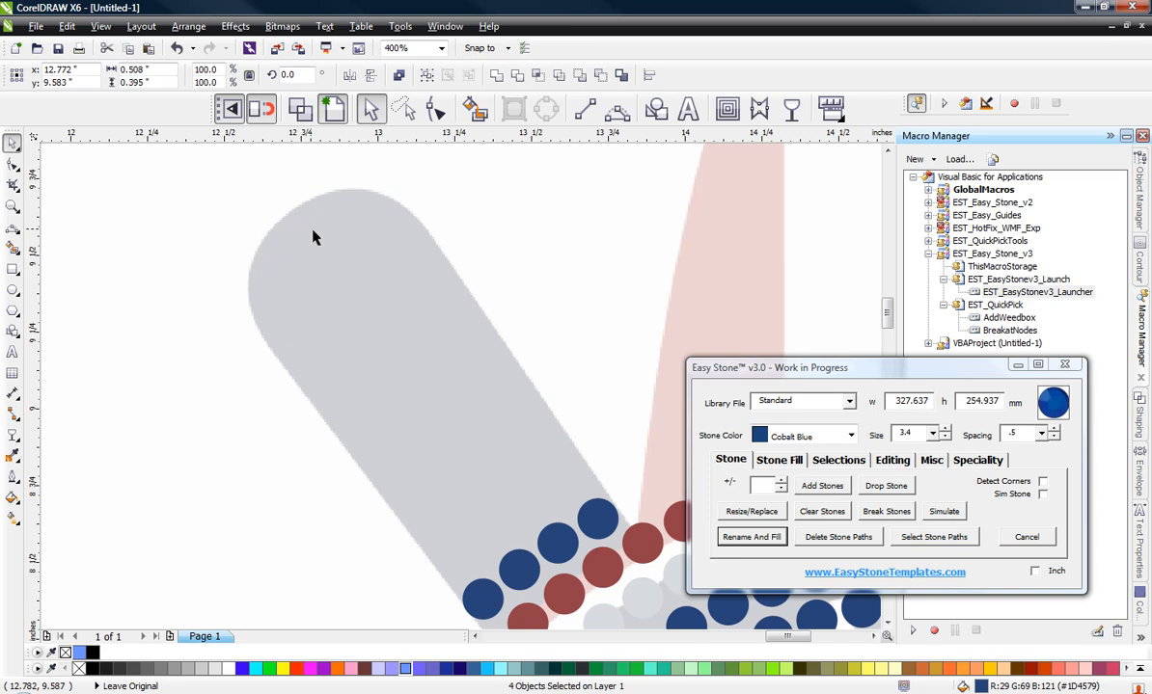
Step: Add Cobalt Blue stones between the matching end stones of the left bat's right-edge column and the column beside it
left_click(214, 335)
left_click(371, 188)
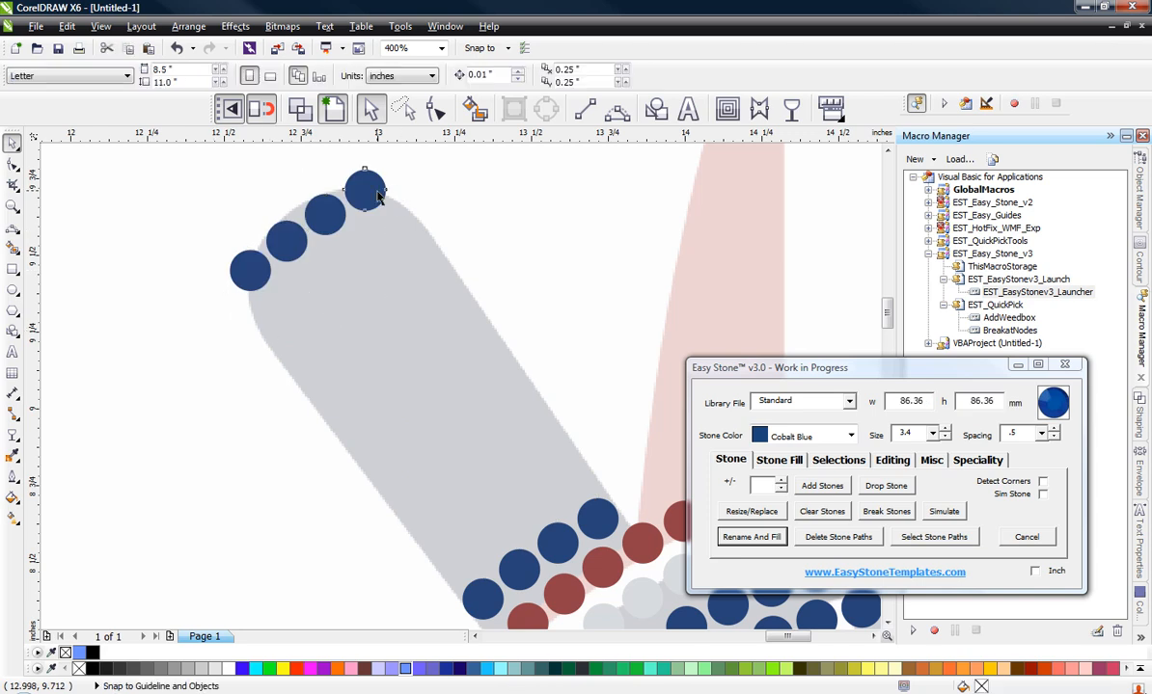
left_click(596, 535, "shift")
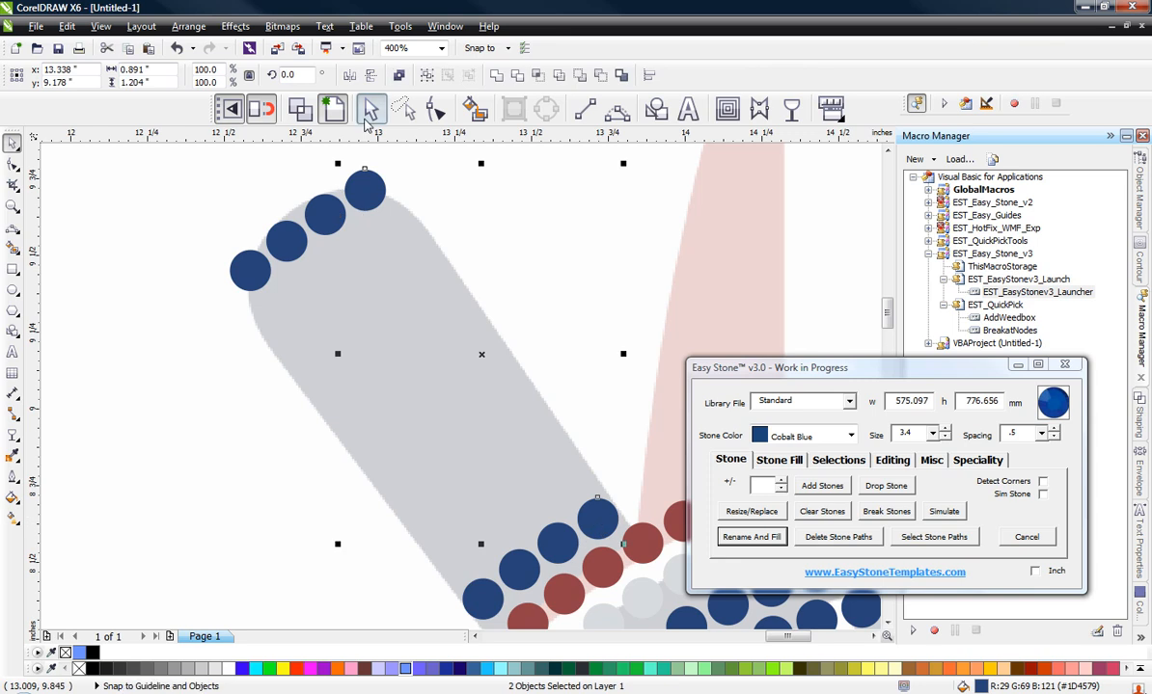
left_click(821, 486)
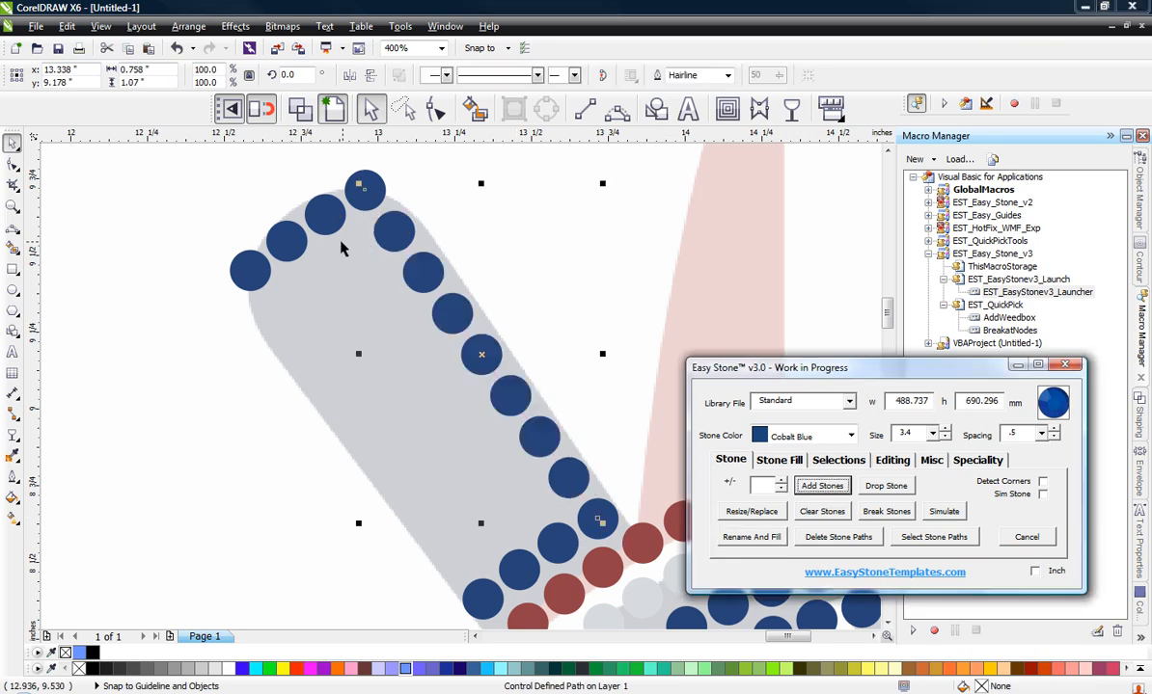
left_click(324, 218)
left_click(557, 542, "shift")
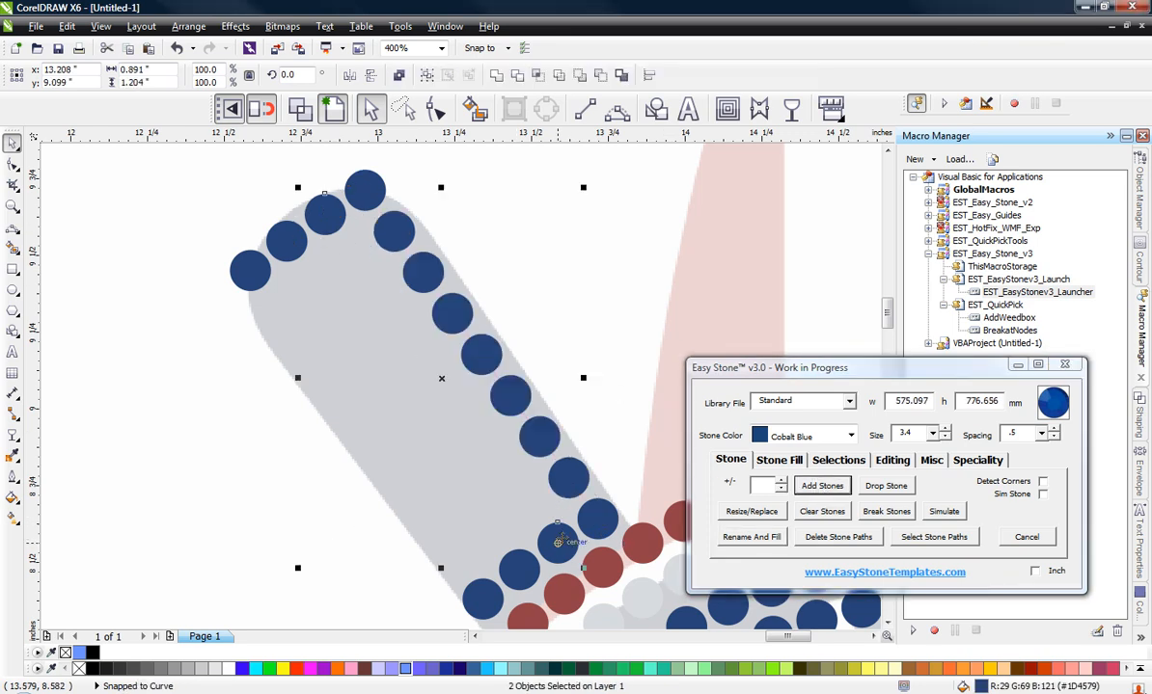
left_click(821, 486)
Step: Add Cobalt Blue stones between the two end stones along the left edge of the left bat
left_click(261, 274)
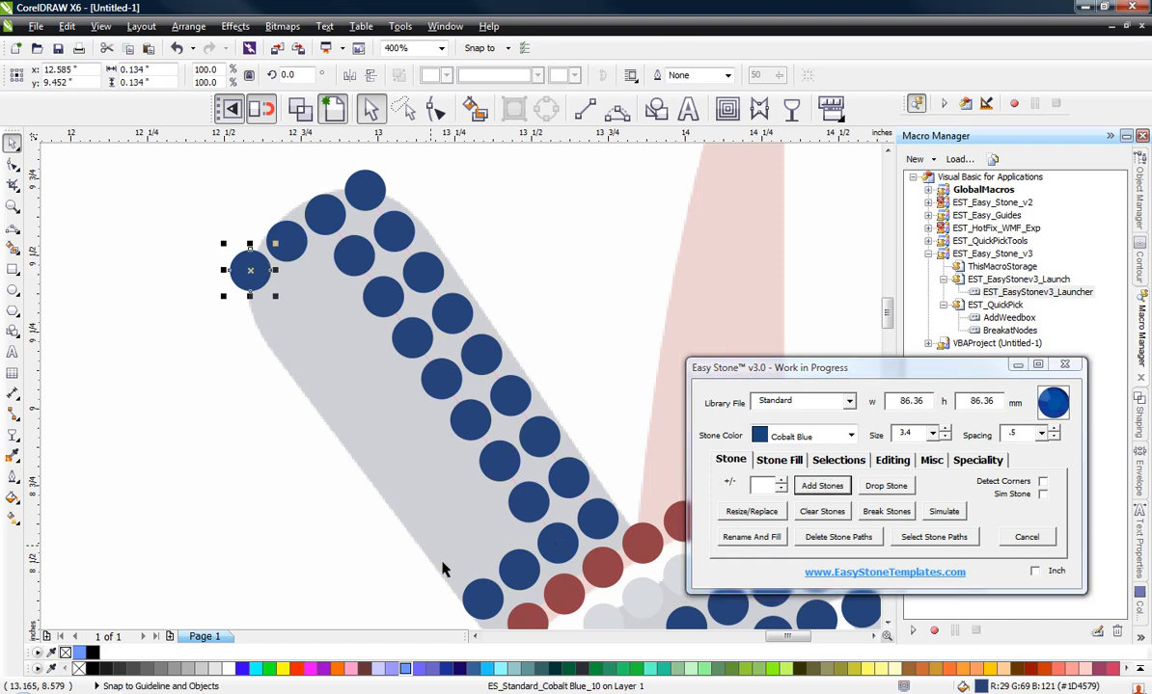
left_click(483, 603, "shift")
left_click(820, 486)
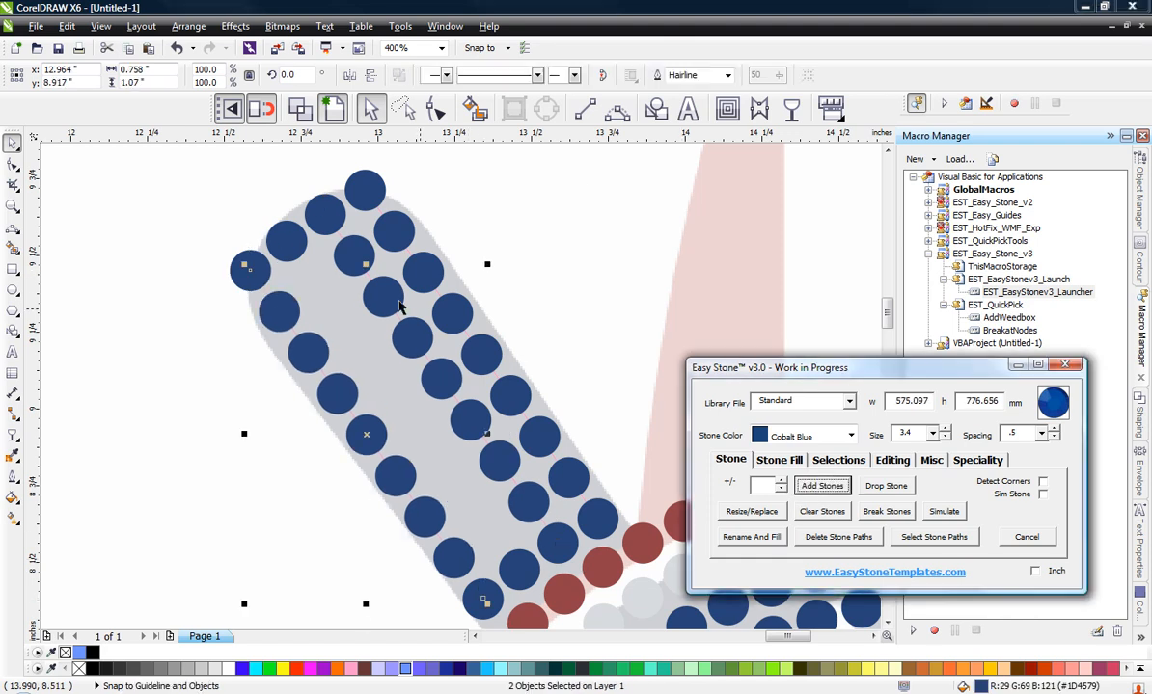
left_click(285, 240)
left_click(514, 573, "shift")
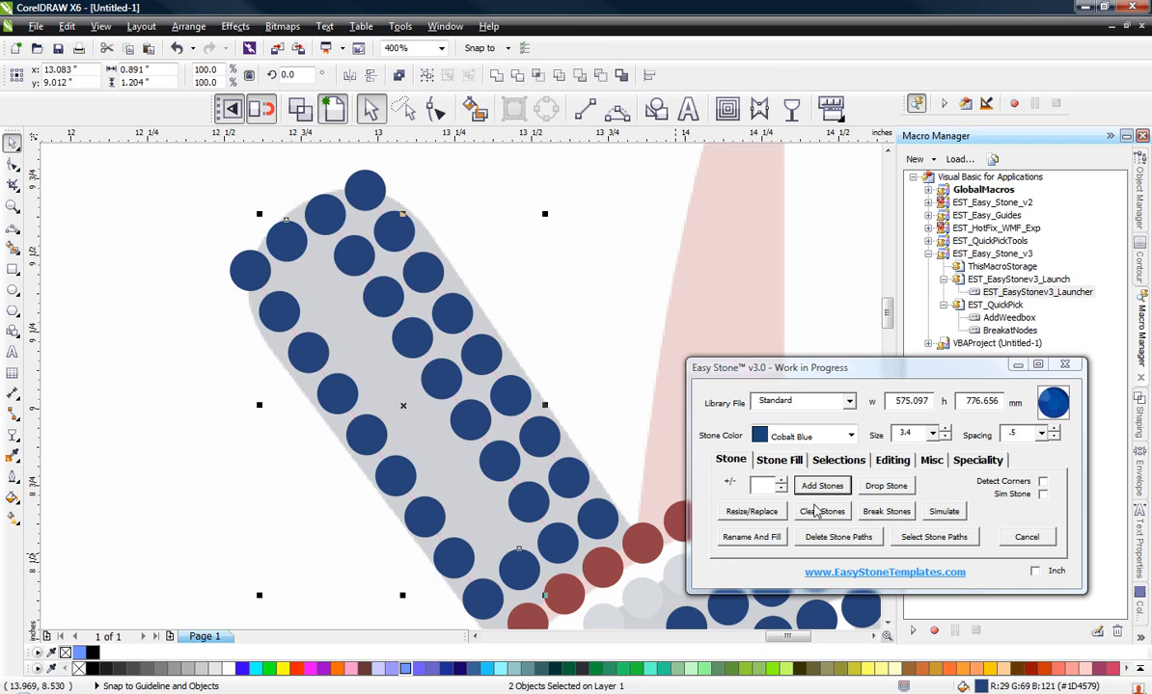
left_click(822, 486)
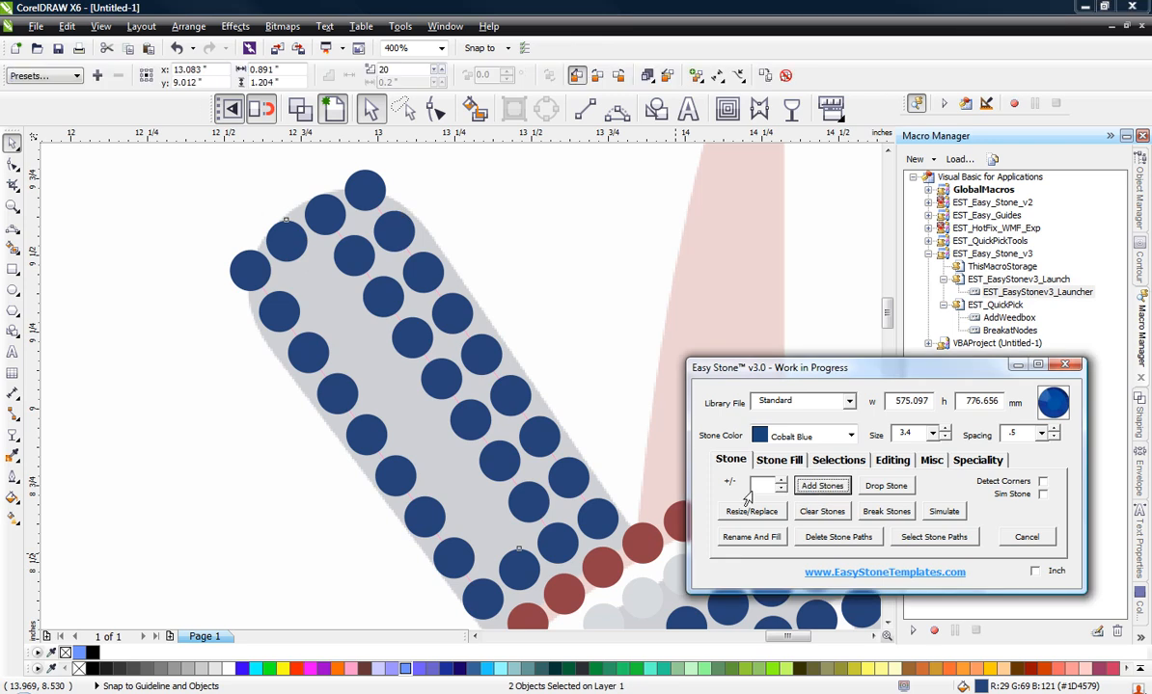
left_click(218, 446)
key("ctrl+z")
left_click(211, 362)
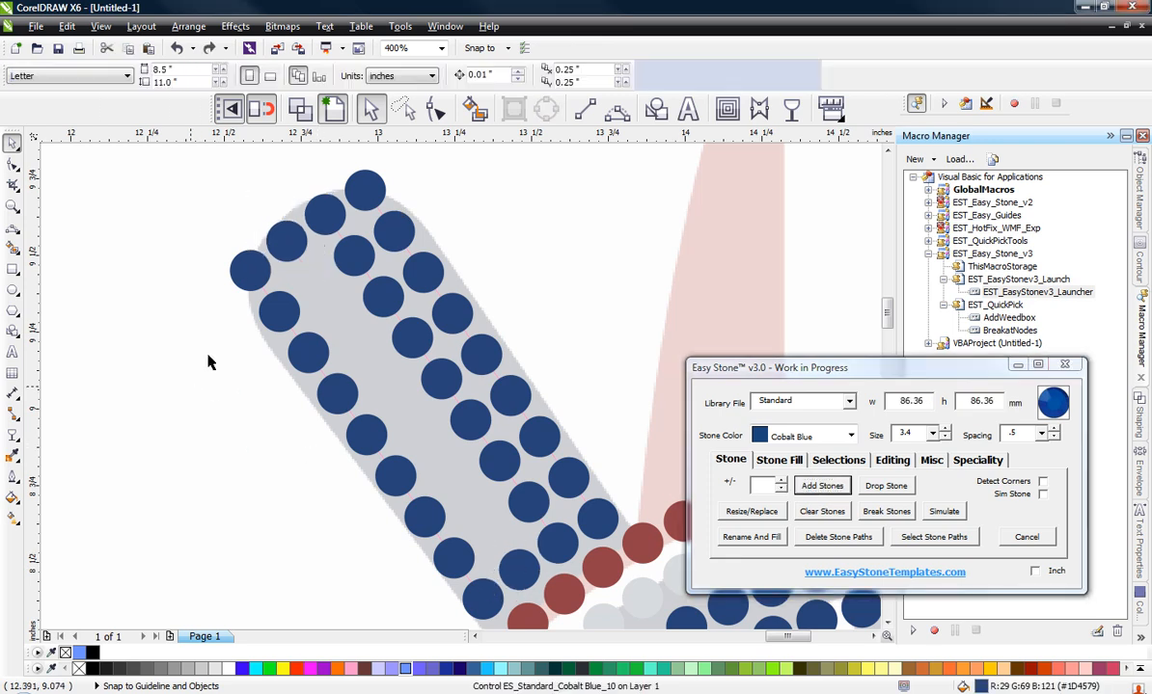
Step: Add Cobalt Blue stones between the two end stones of the left bat's remaining empty column
left_click(298, 242)
left_click(520, 570, "shift")
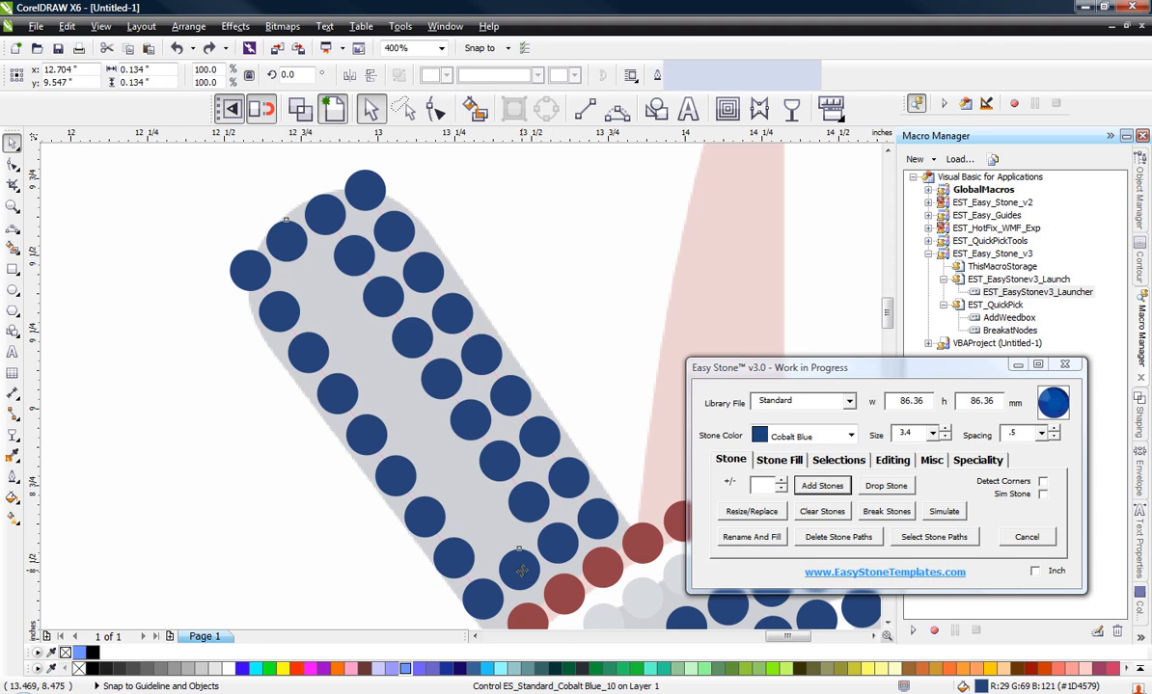
left_click(815, 490)
left_click(258, 491)
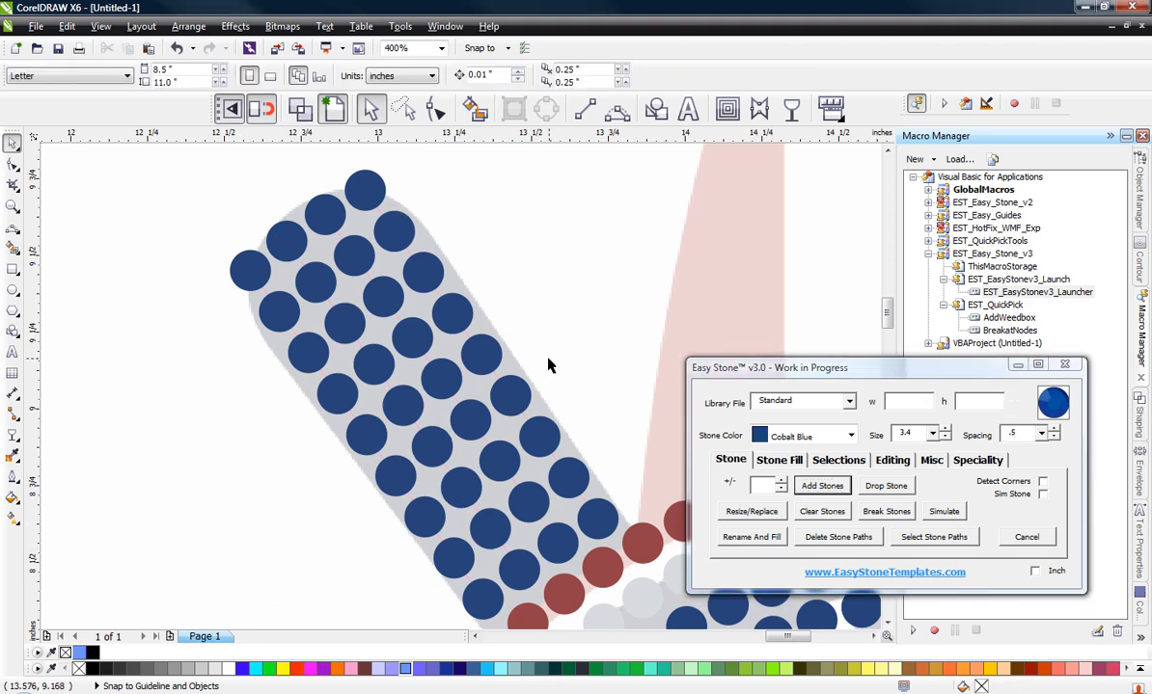
Step: Move the upper end node of the left bat's left-edge stone path down and inward toward the bat's outline
scroll(533, 436, "down", 2)
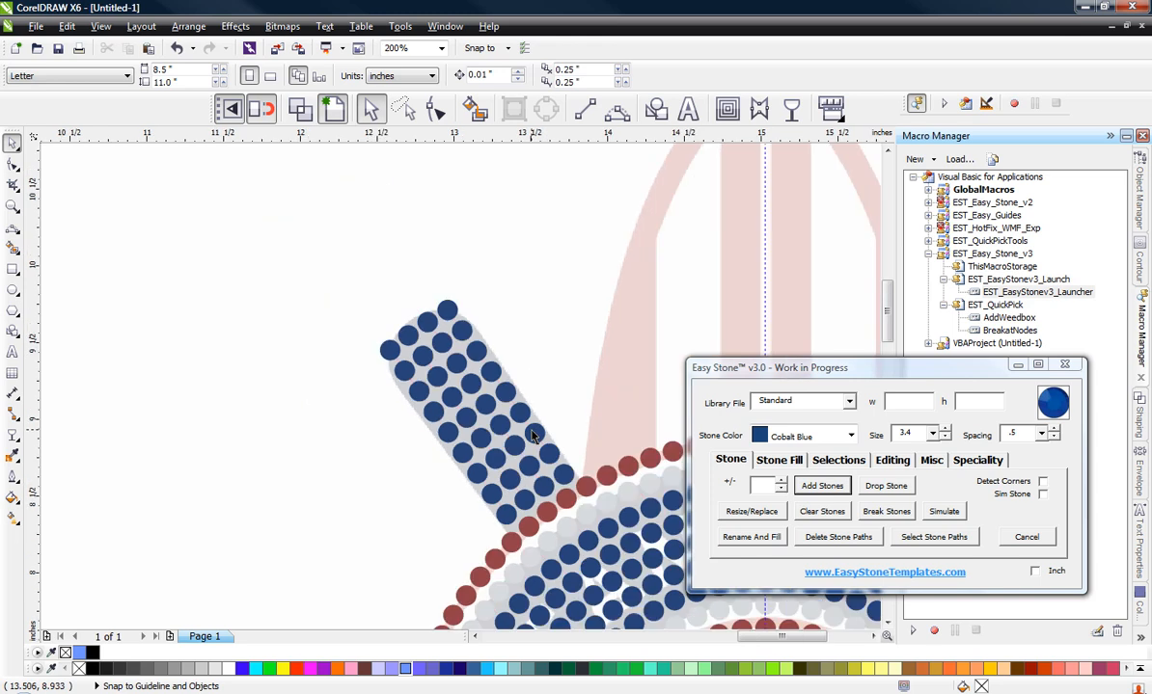
scroll(431, 359, "up", 2)
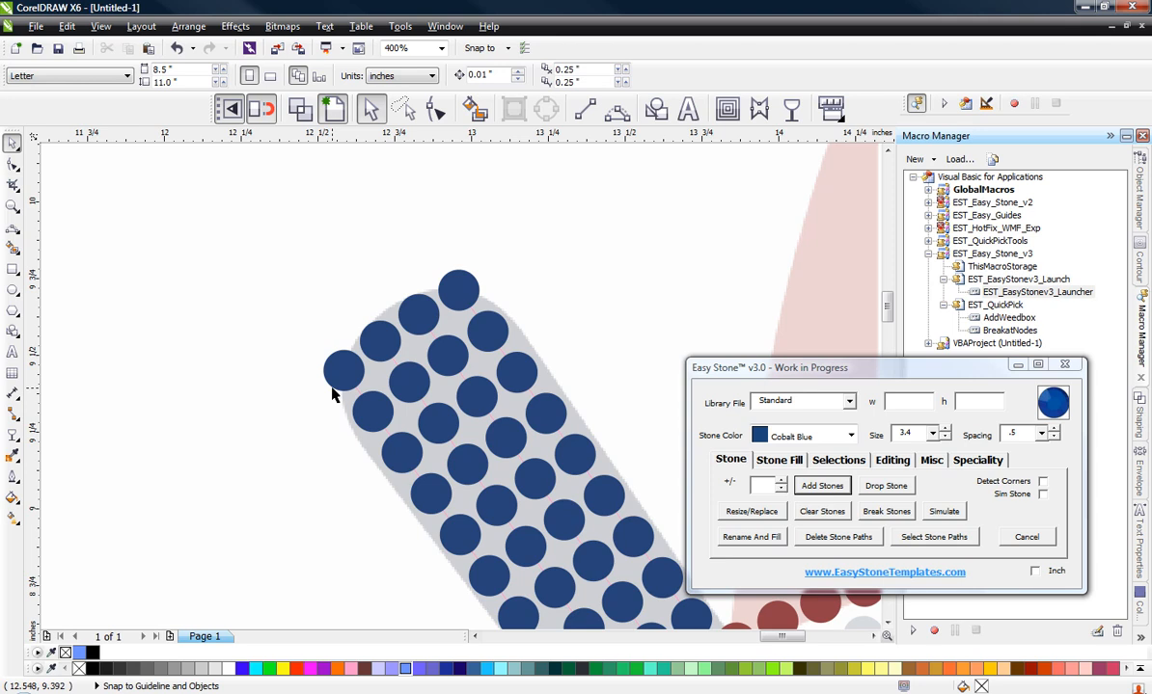
scroll(335, 391, "up", 2)
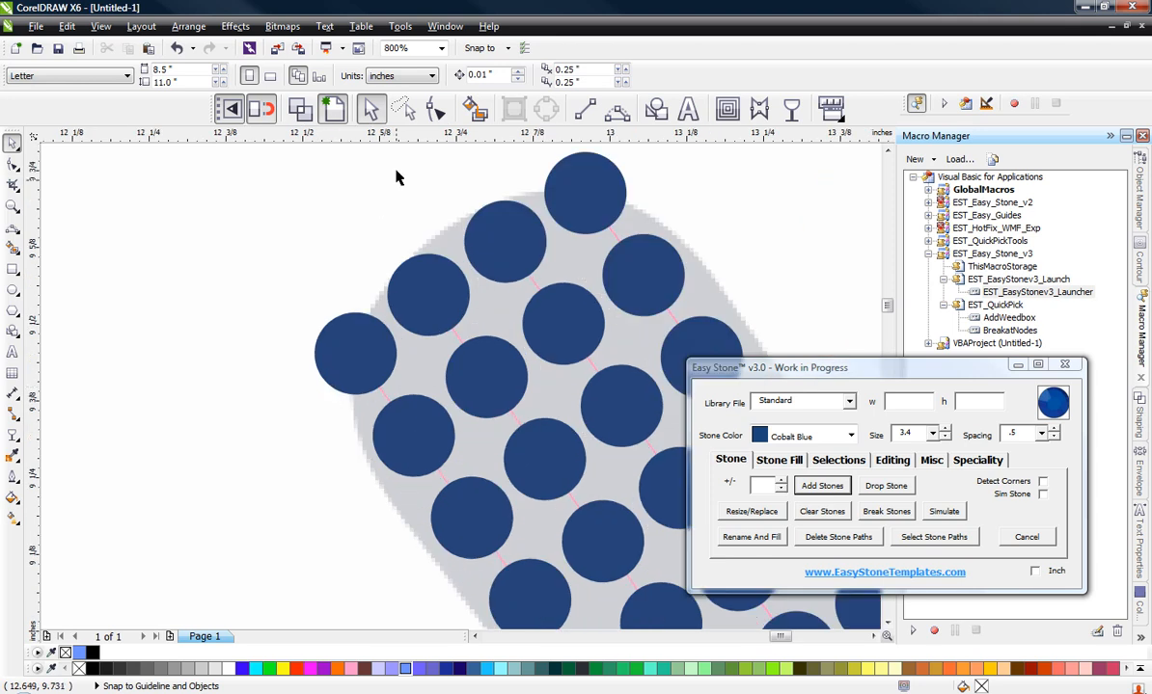
left_click(437, 108)
scroll(340, 434, "up", 2)
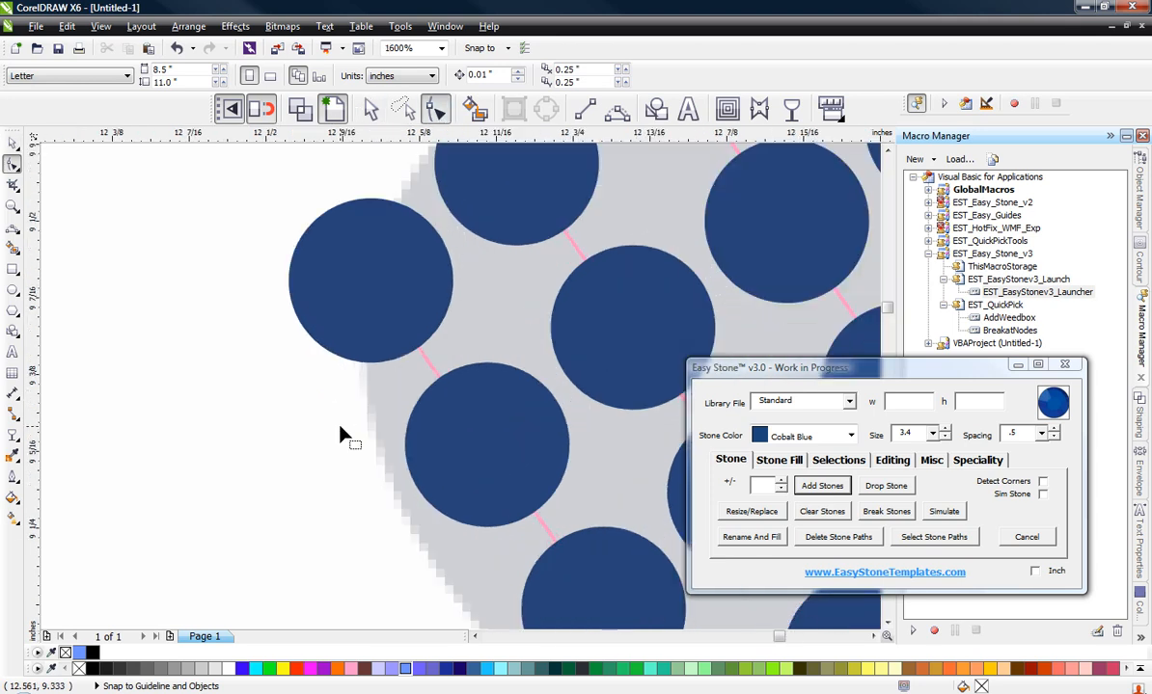
left_click(431, 374)
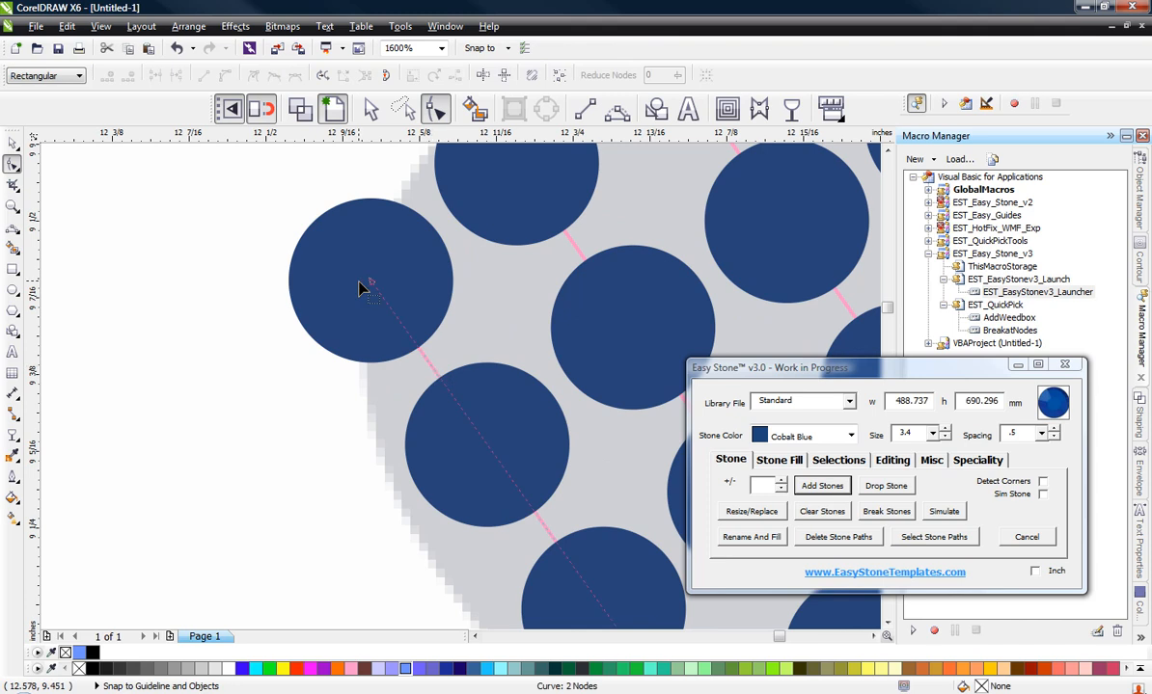
left_click_drag(374, 281, 378, 326)
scroll(378, 326, "down", 2)
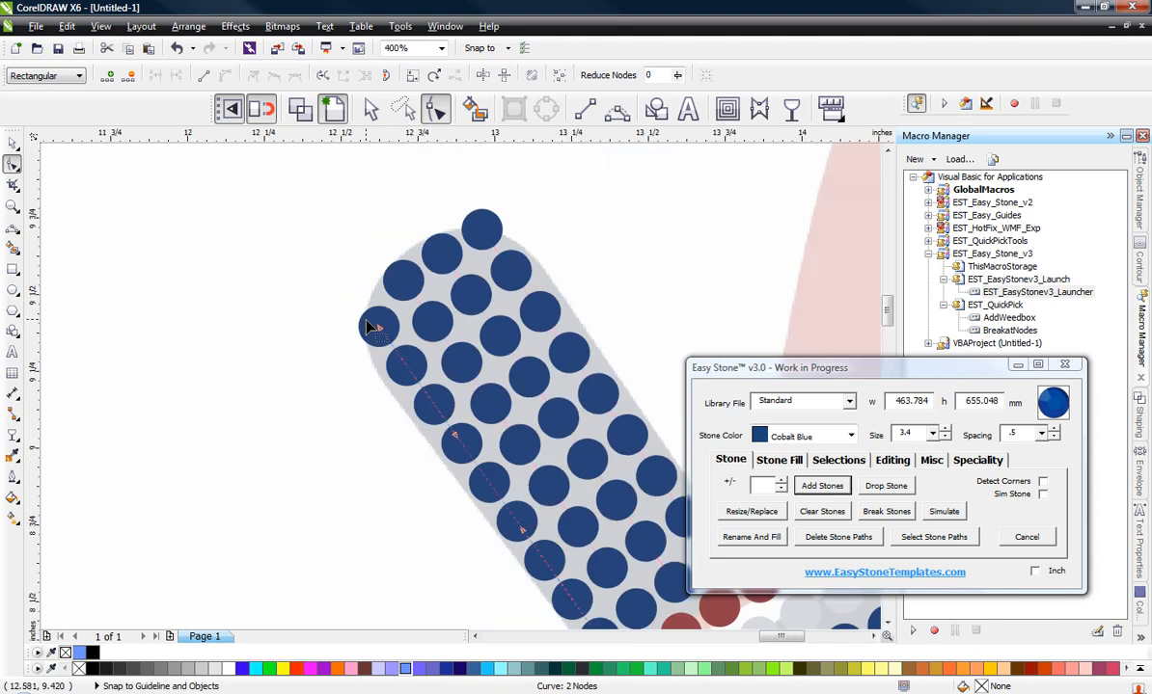
scroll(383, 294, "up", 2)
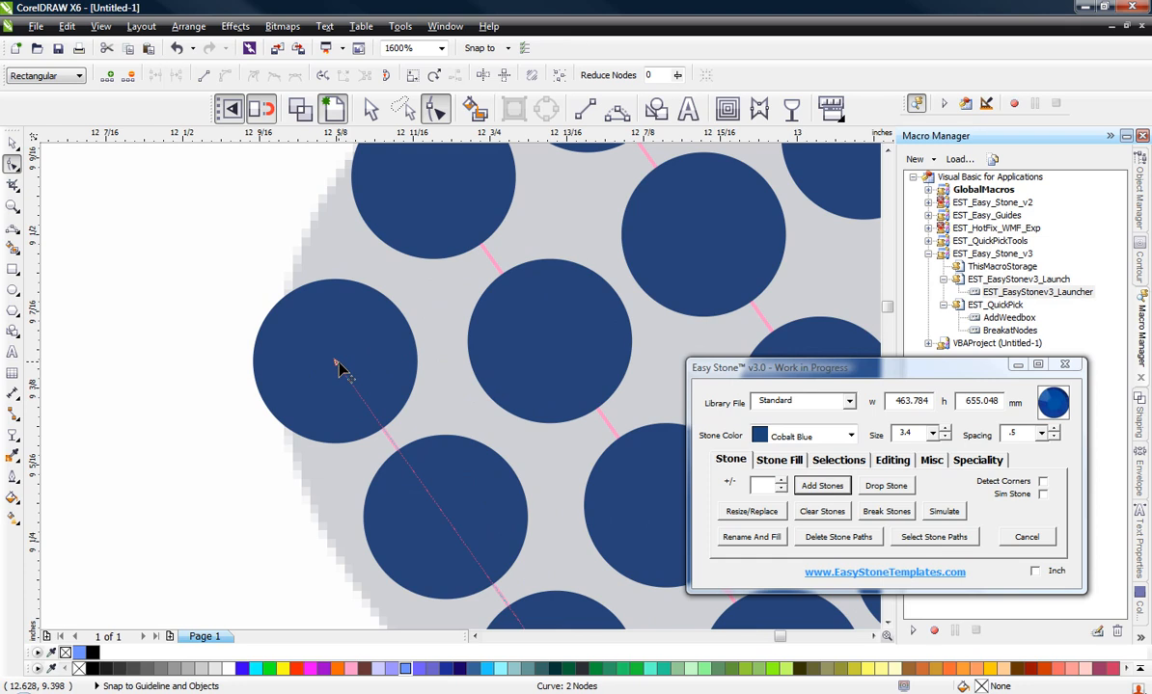
Step: Move the upper end node of the left bat's left-edge stone path slightly farther down along the bat's edge
left_click_drag(337, 369, 365, 350)
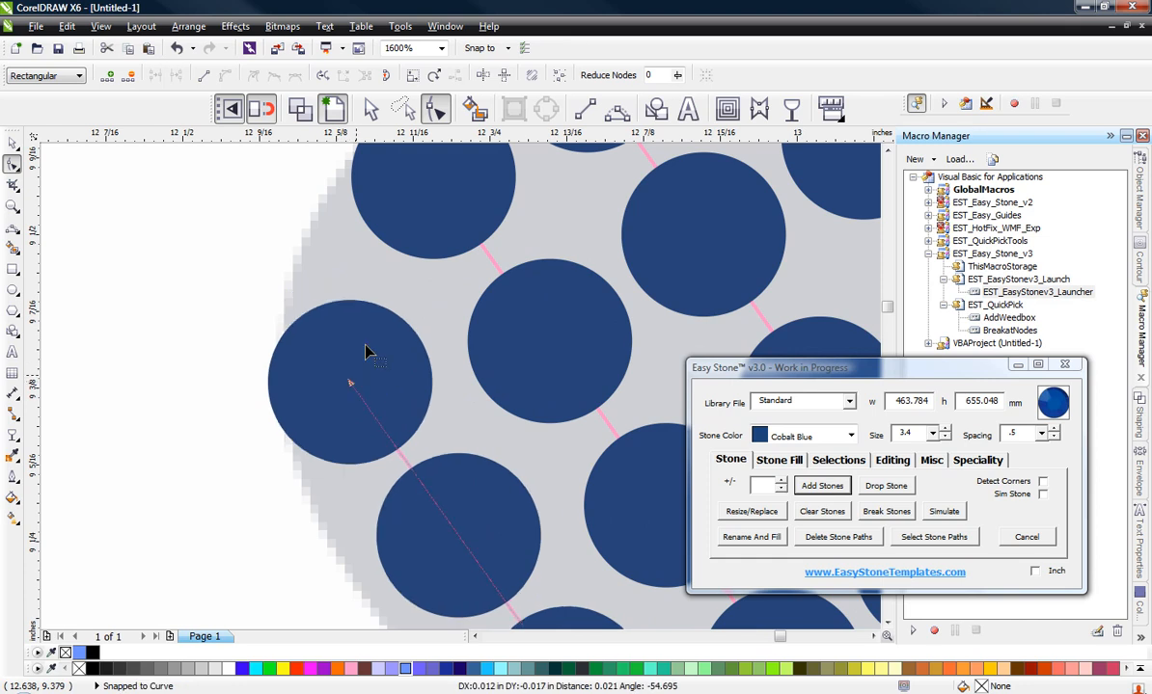
scroll(363, 347, "down", 1)
scroll(265, 353, "down", 1)
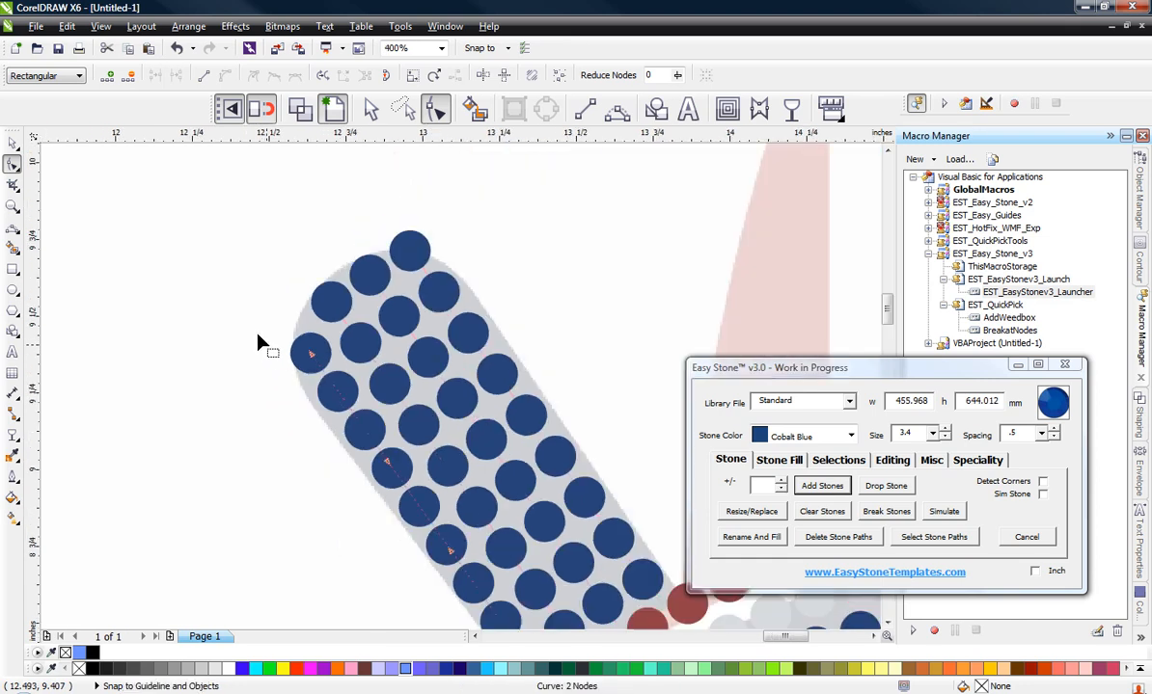
left_click(13, 143)
left_click(181, 280)
scroll(289, 326, "down", 1)
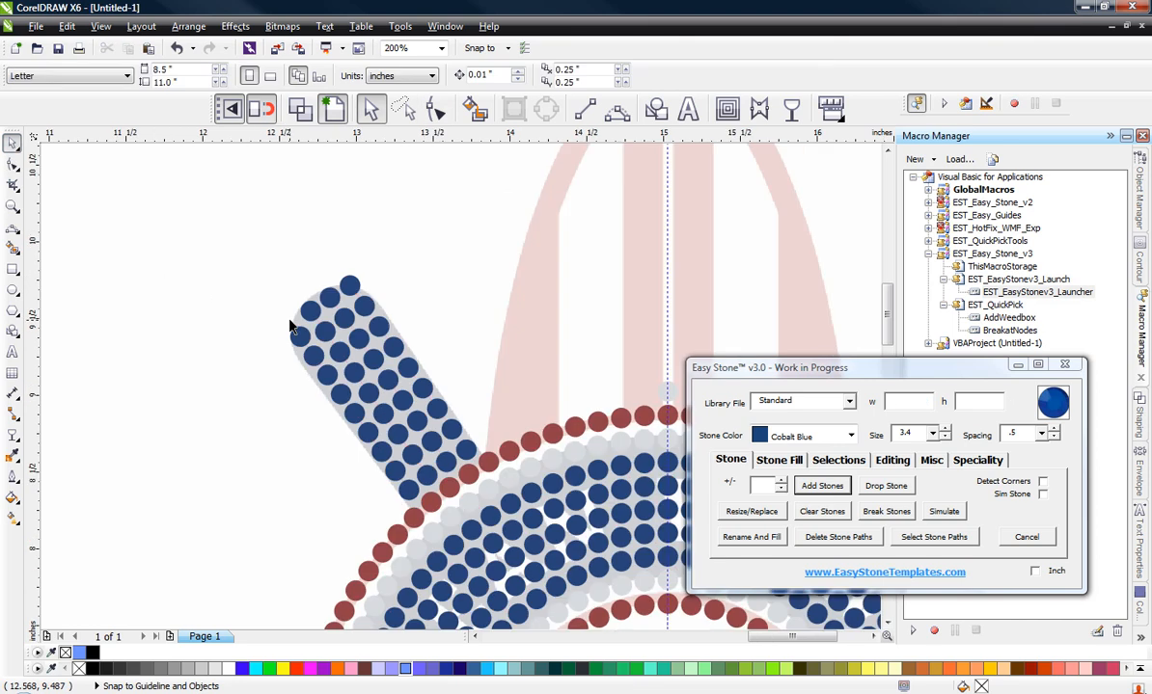
scroll(318, 396, "up", 1)
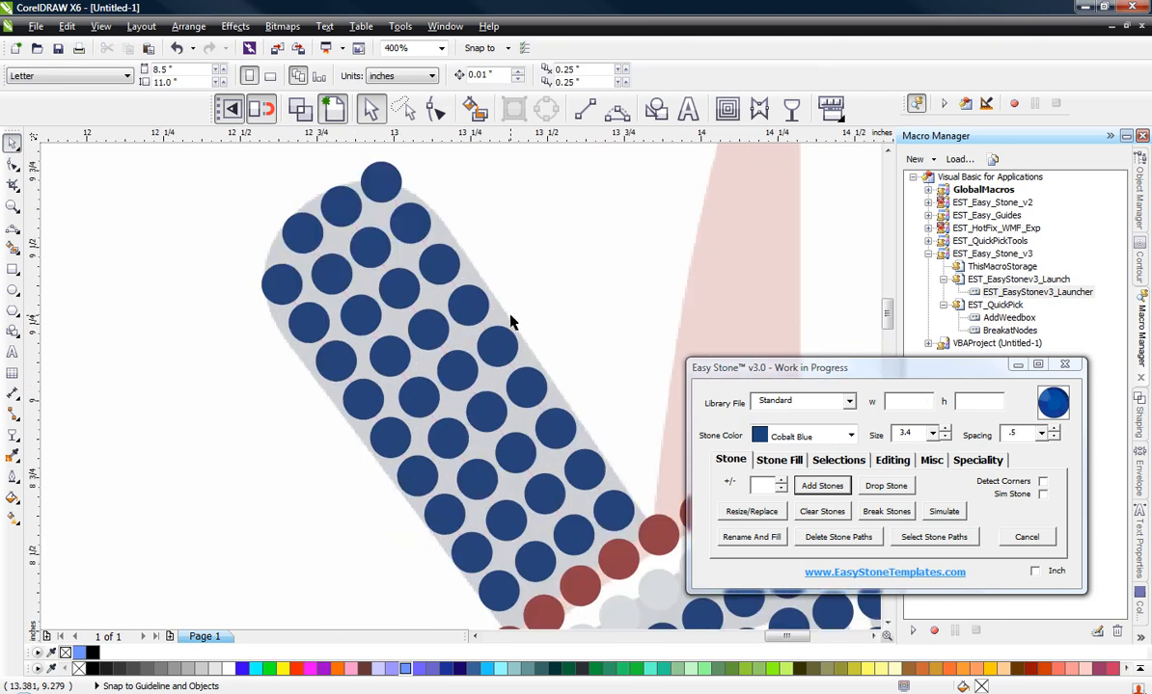
Step: Replace the left bat's right-edge stone column with a copy of its left-edge column, aligned on the bottom end stone
left_click(415, 461)
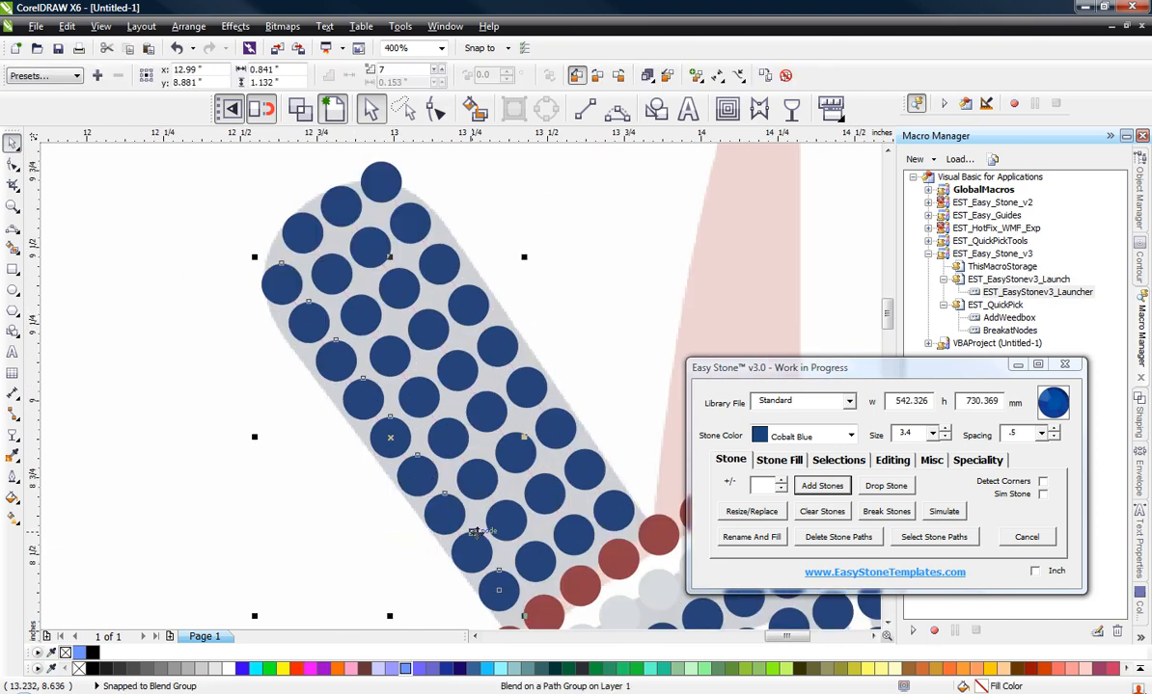
left_click_drag(499, 590, 614, 510)
right_click(598, 509)
left_click(463, 188)
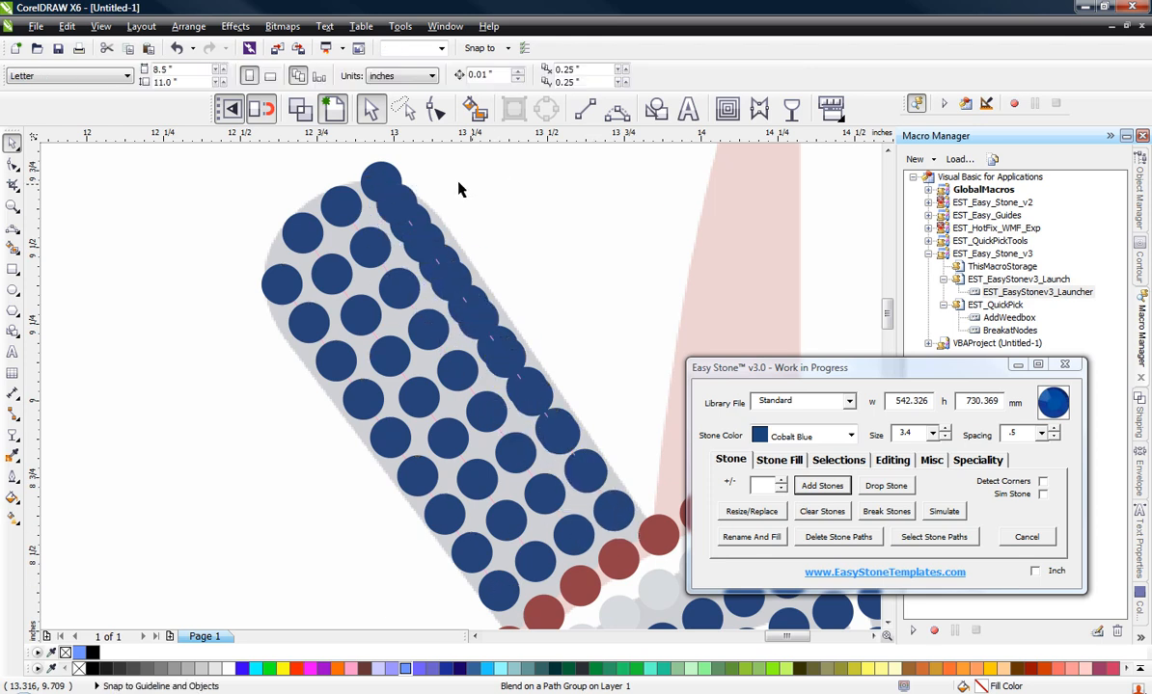
scroll(398, 253, "up", 1)
left_click(400, 253)
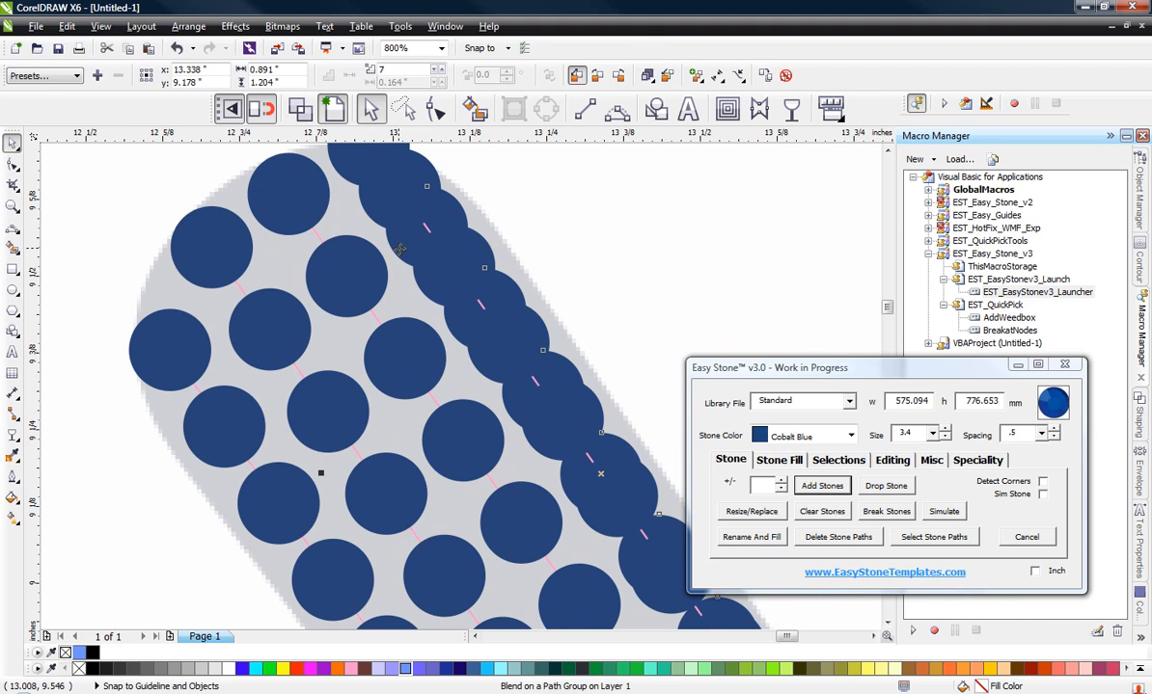
key("Delete")
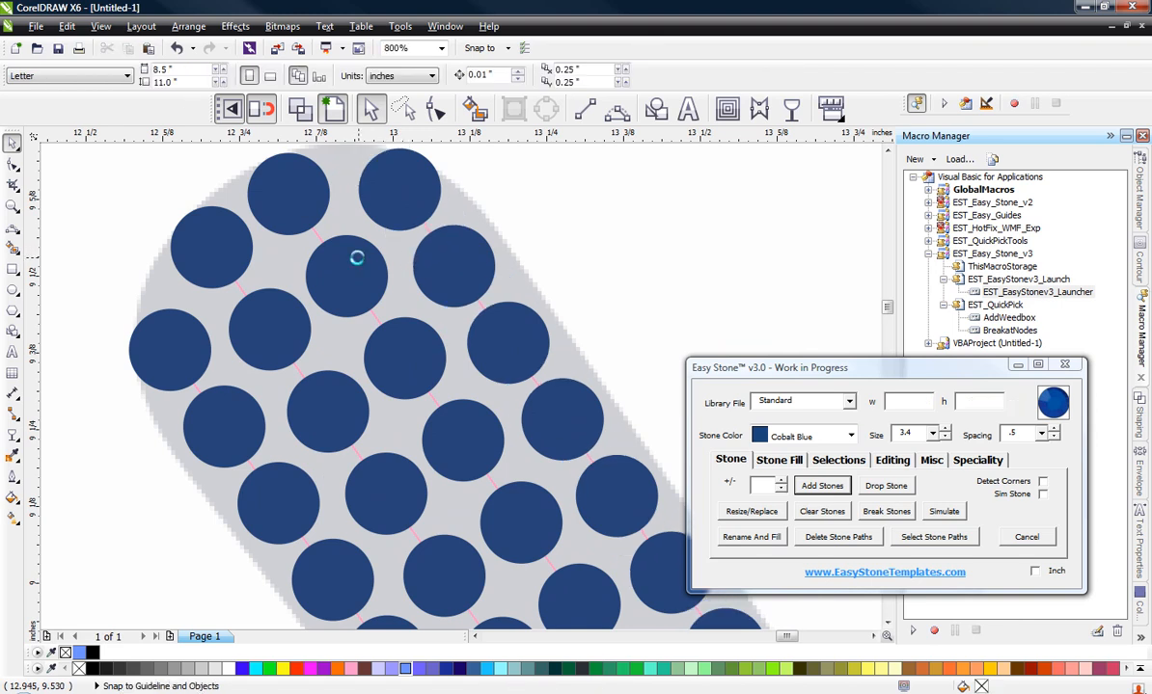
scroll(356, 257, "down", 2)
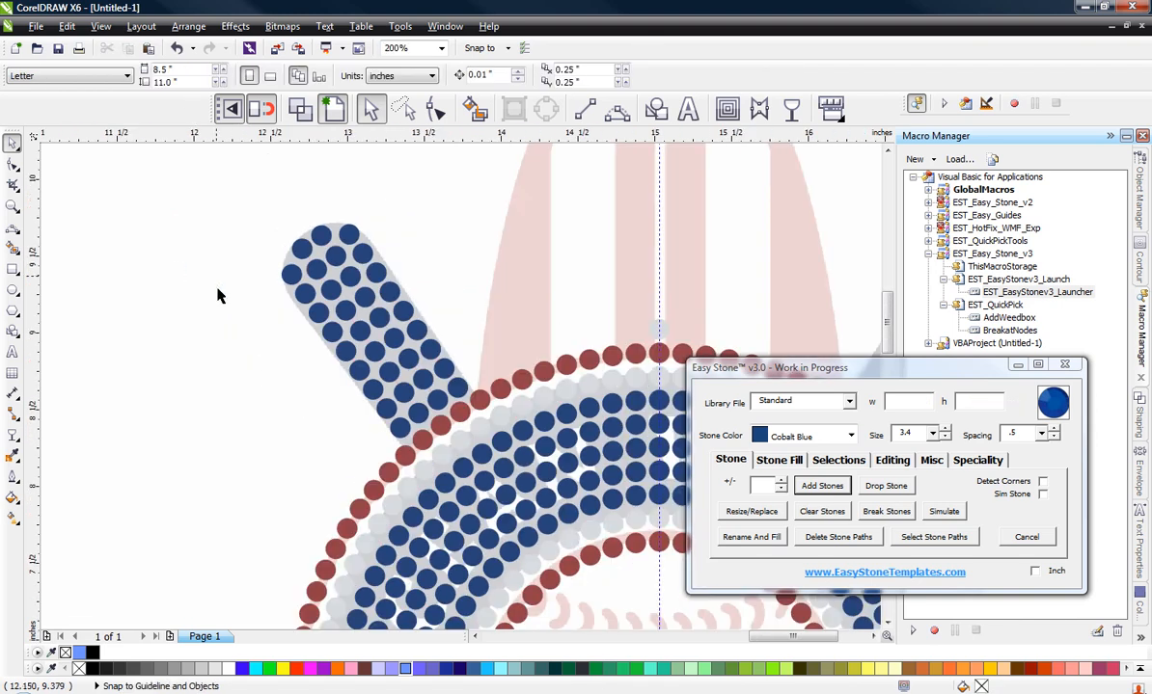
Step: Mirror a copy of all the left bat's stone columns, together with the centre alignment stone, horizontally to the right side
scroll(287, 357, "down", 1)
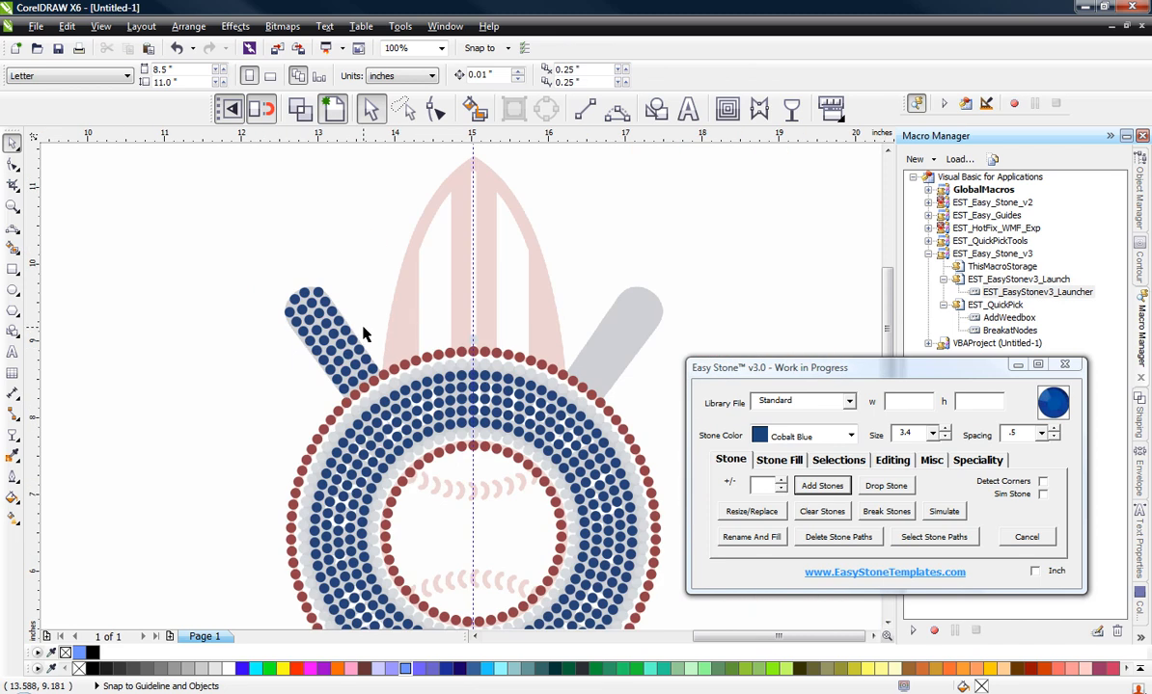
scroll(364, 334, "up", 1)
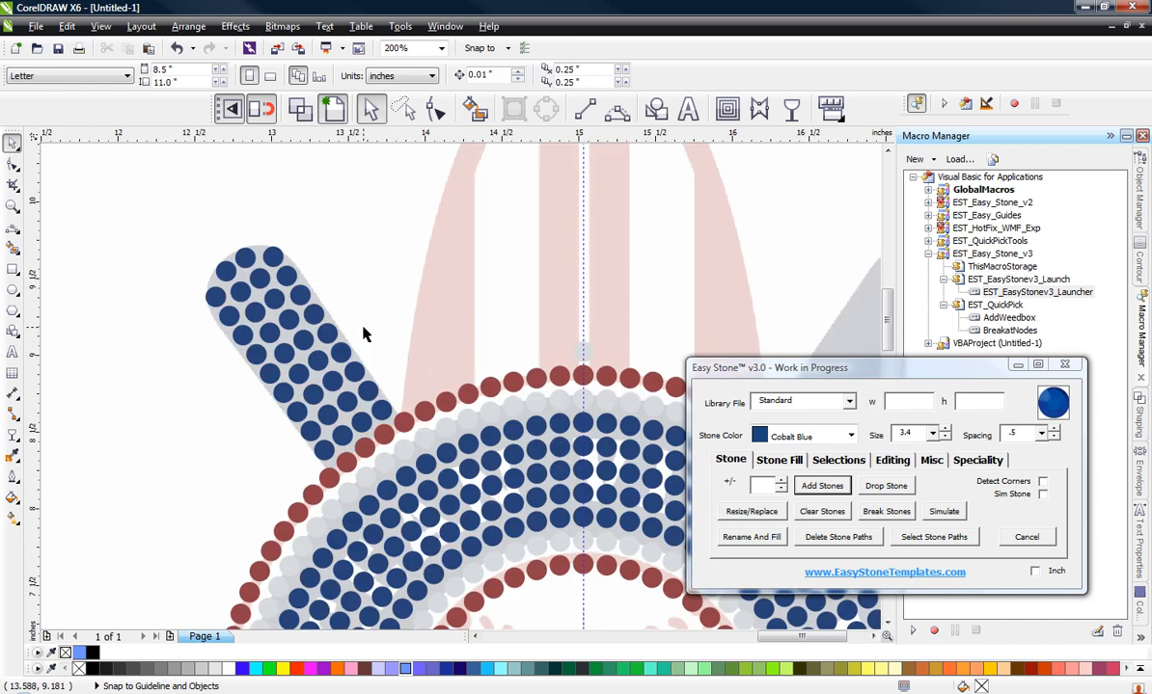
scroll(262, 312, "down", 1)
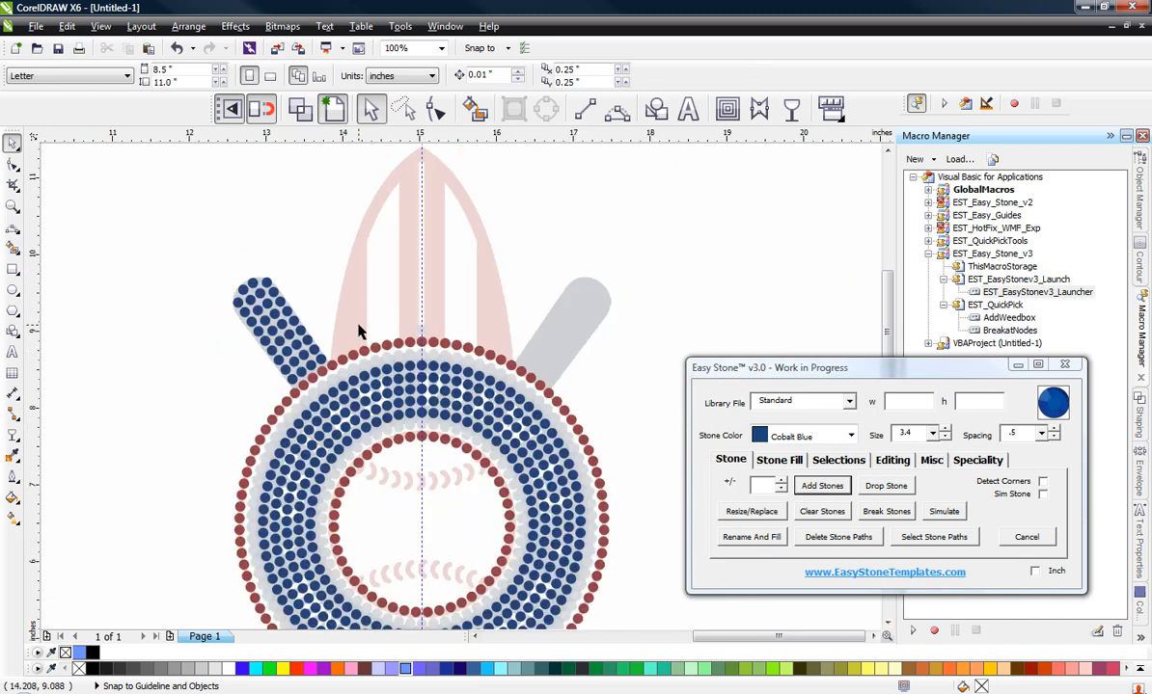
scroll(206, 270, "up", 1)
scroll(295, 324, "up", 1)
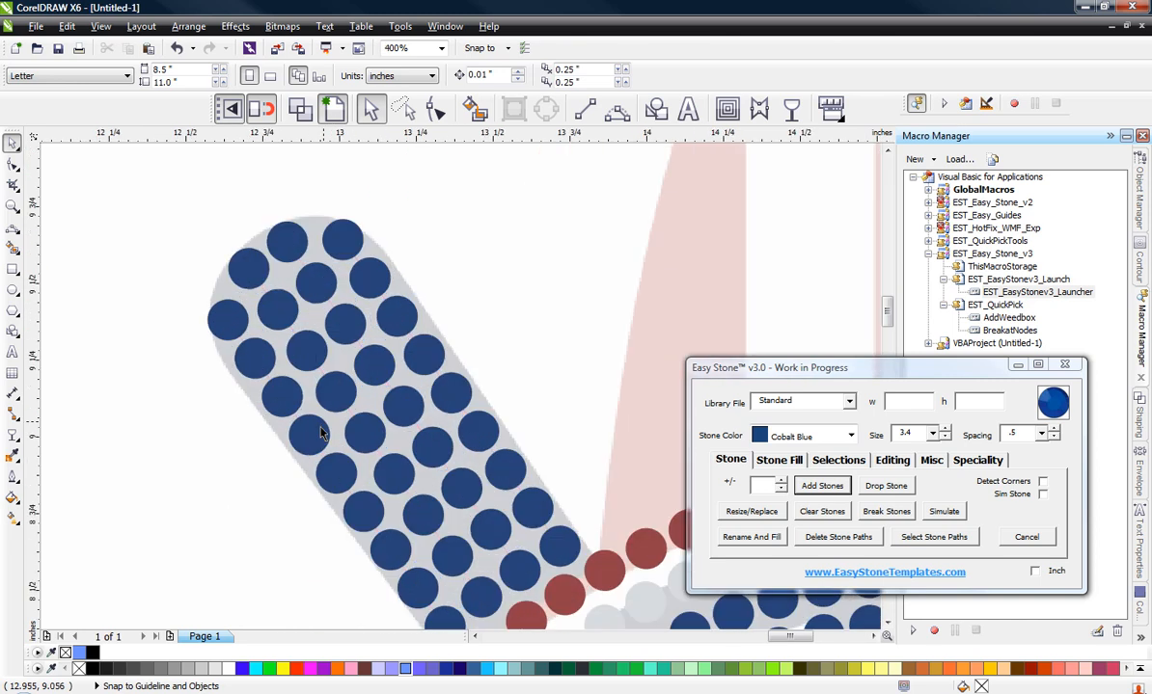
left_click(323, 423)
left_click(349, 393, "shift")
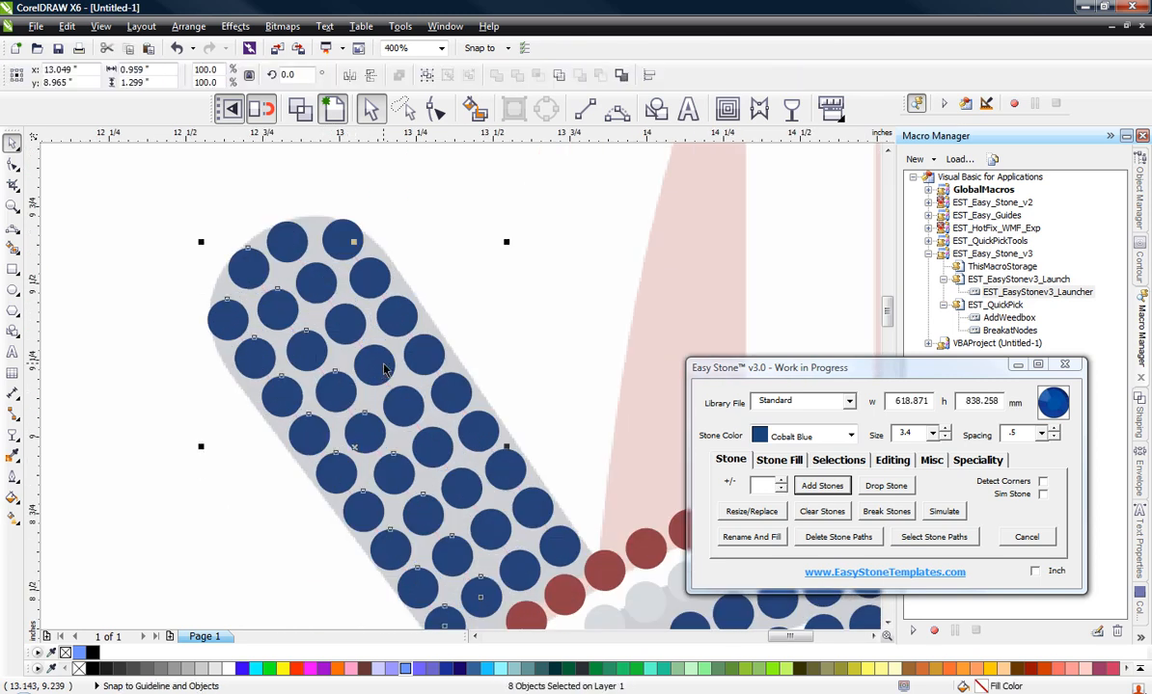
left_click(381, 368, "shift")
left_click(410, 340, "shift")
scroll(301, 328, "down", 1)
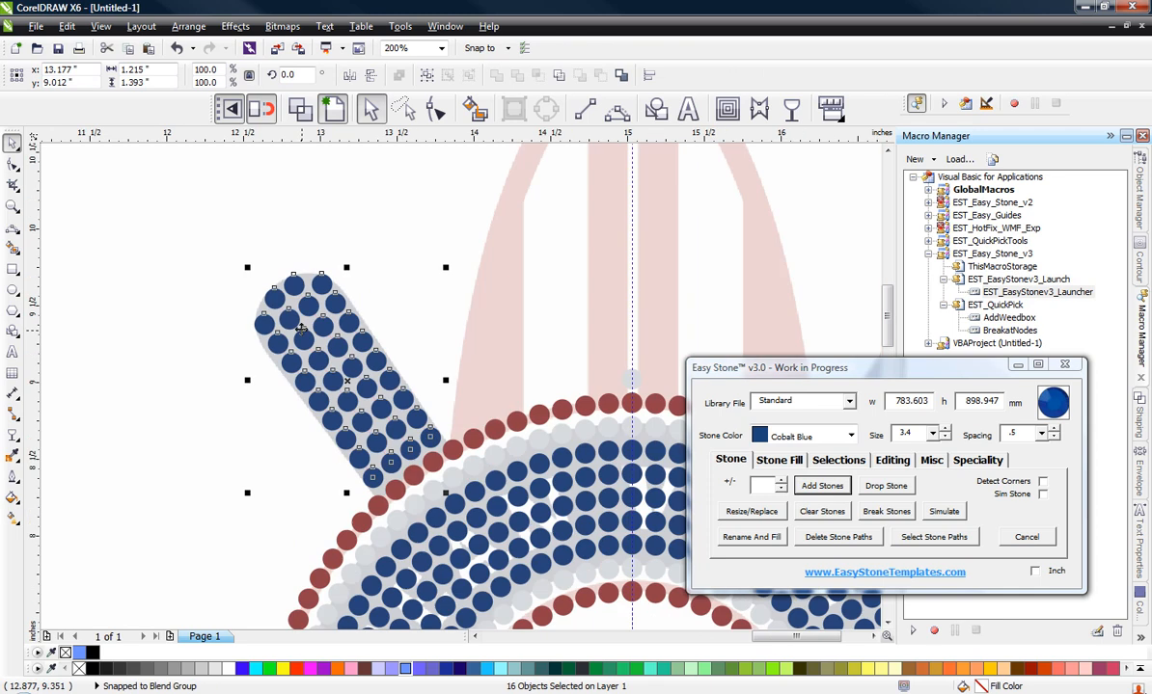
scroll(623, 401, "up", 2)
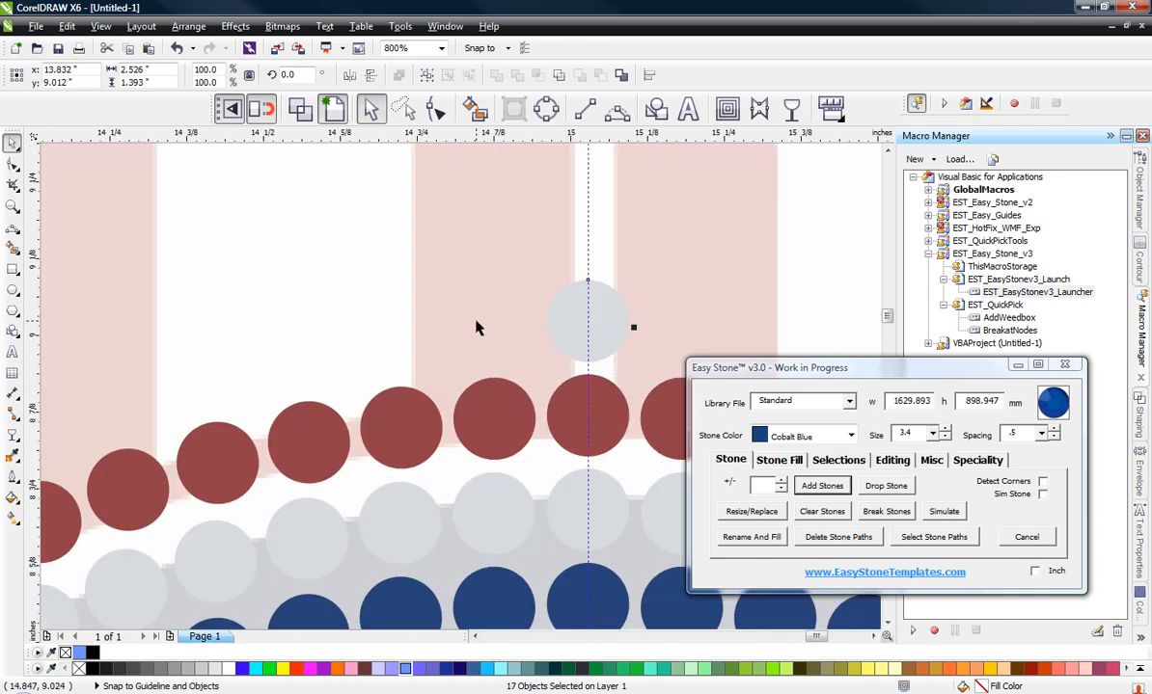
scroll(476, 326, "down", 2)
left_click(246, 338, "shift")
scroll(160, 305, "down", 1)
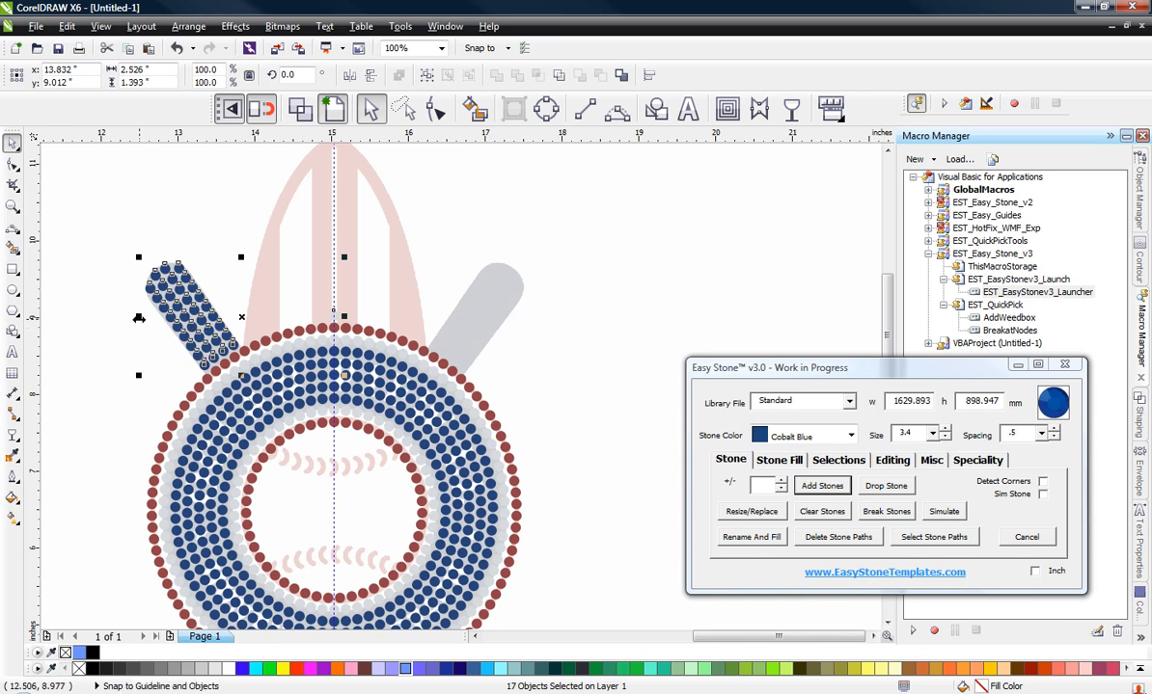
left_click_drag(138, 319, 512, 361)
right_click(512, 362)
Step: Align the mirrored stones on the right bat by snapping their alignment stone to the original one on the centre guideline
scroll(334, 317, "up", 4)
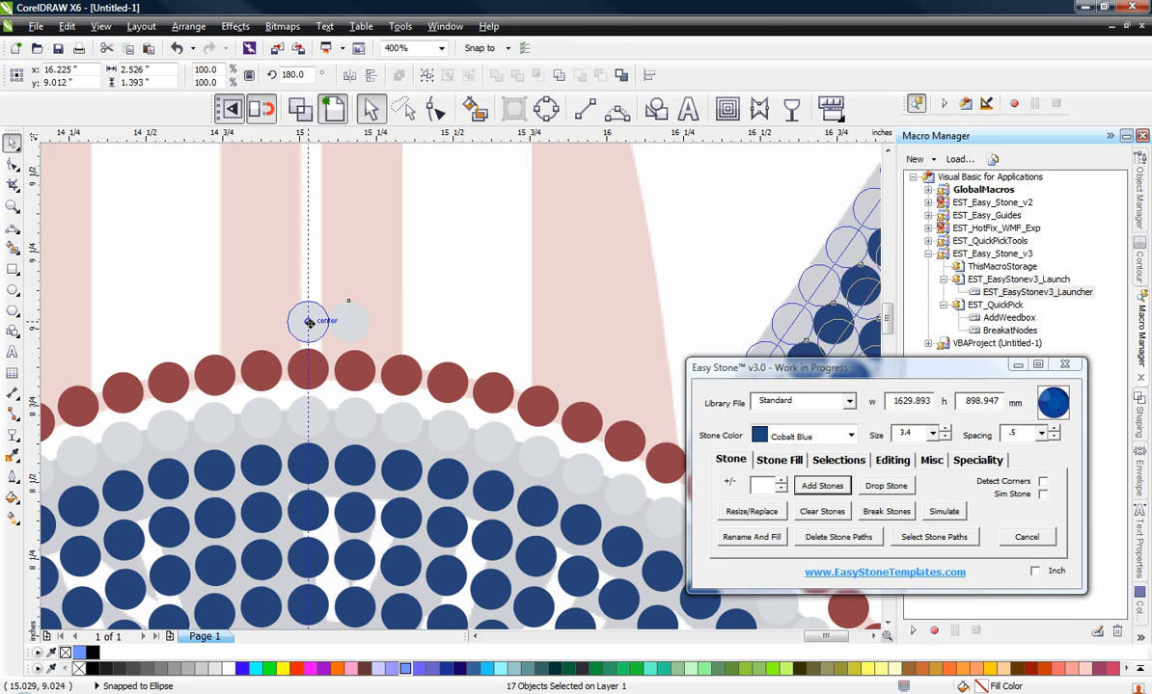
scroll(410, 326, "down", 2)
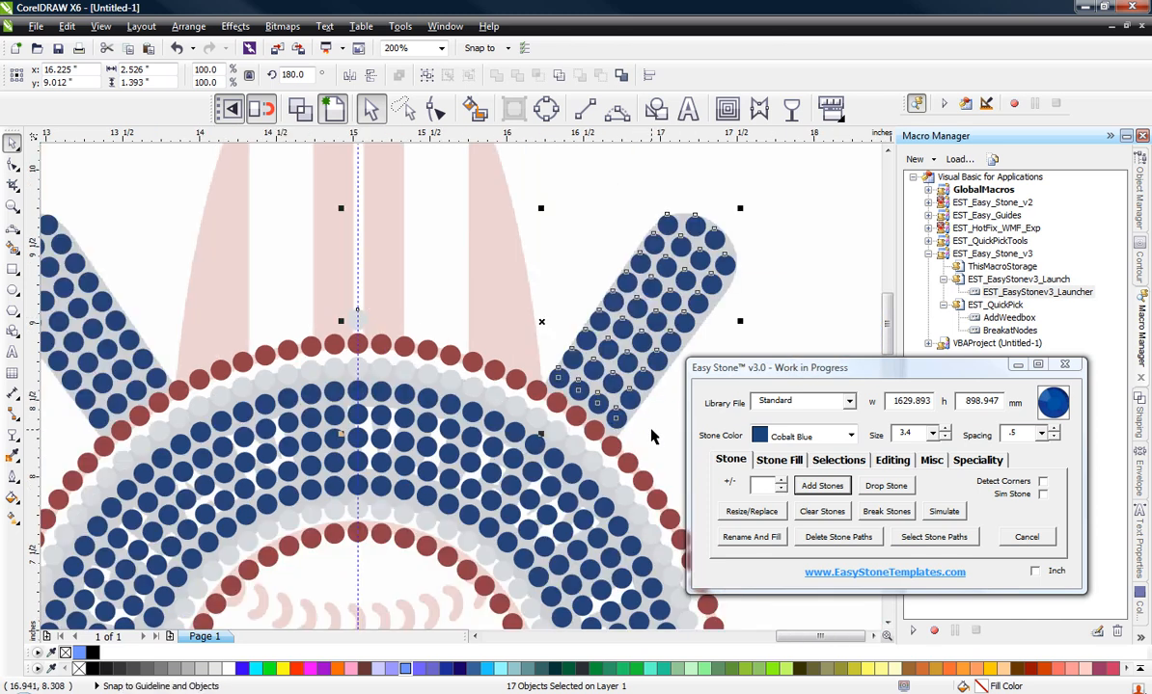
scroll(617, 410, "down", 1)
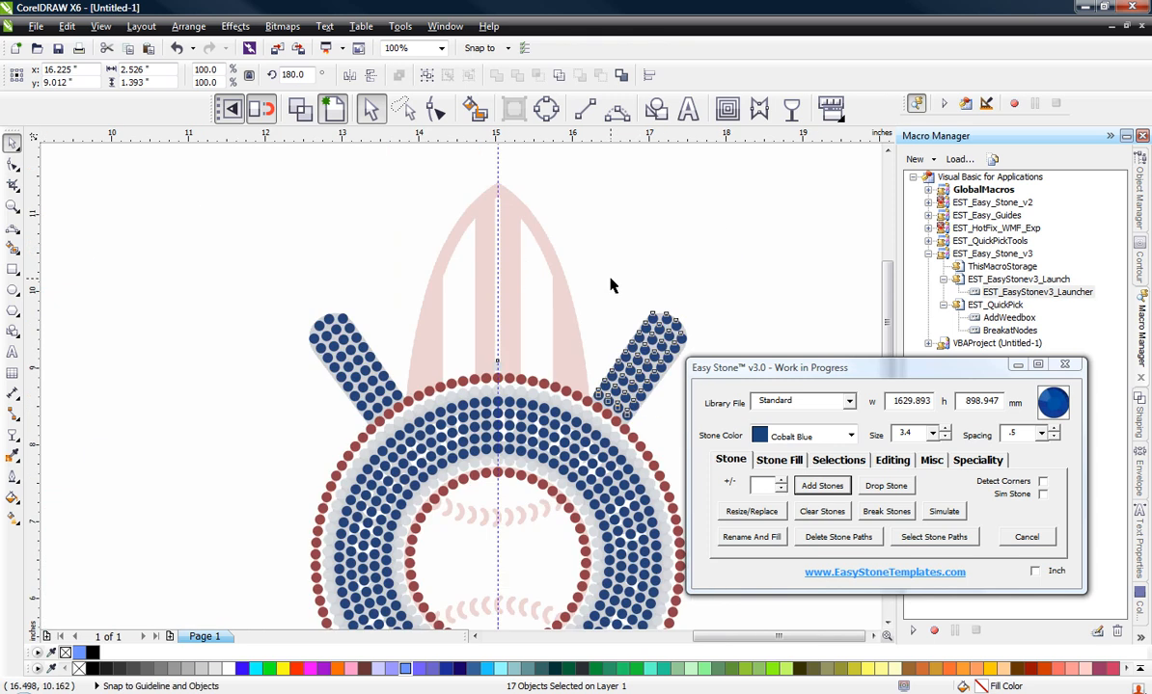
Step: Delete the duplicate alignment stone on the centre guideline above the red ring
left_click(461, 367)
scroll(461, 367, "up", 2)
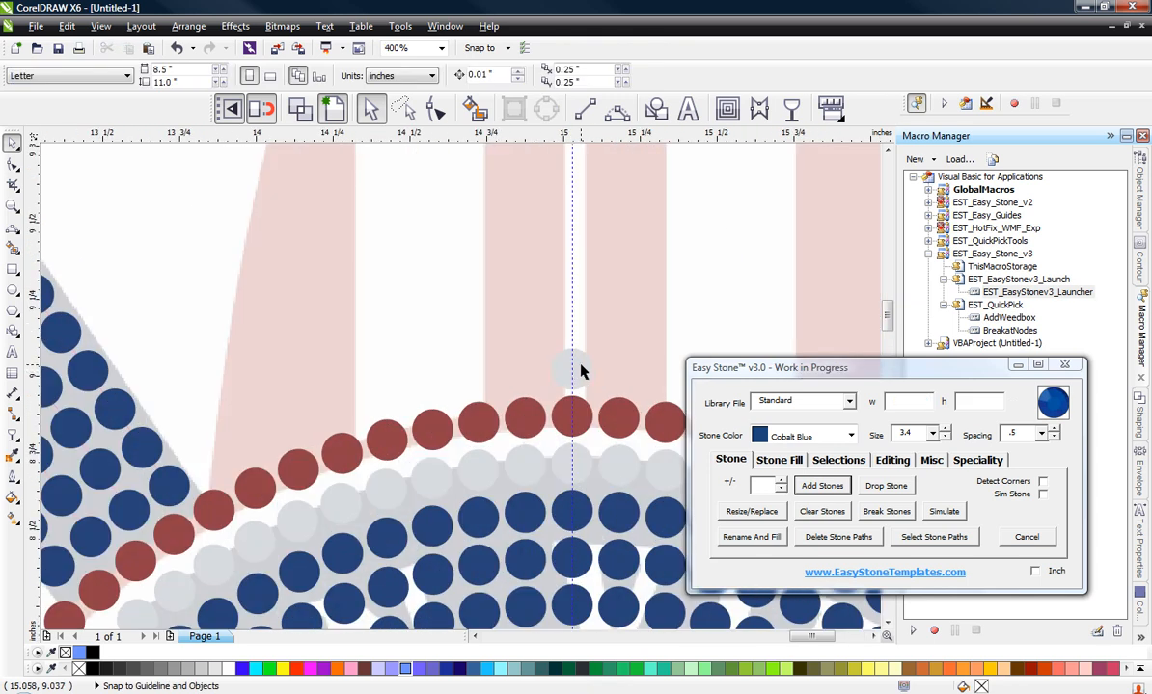
left_click(582, 370)
key("Delete")
scroll(468, 383, "down", 1)
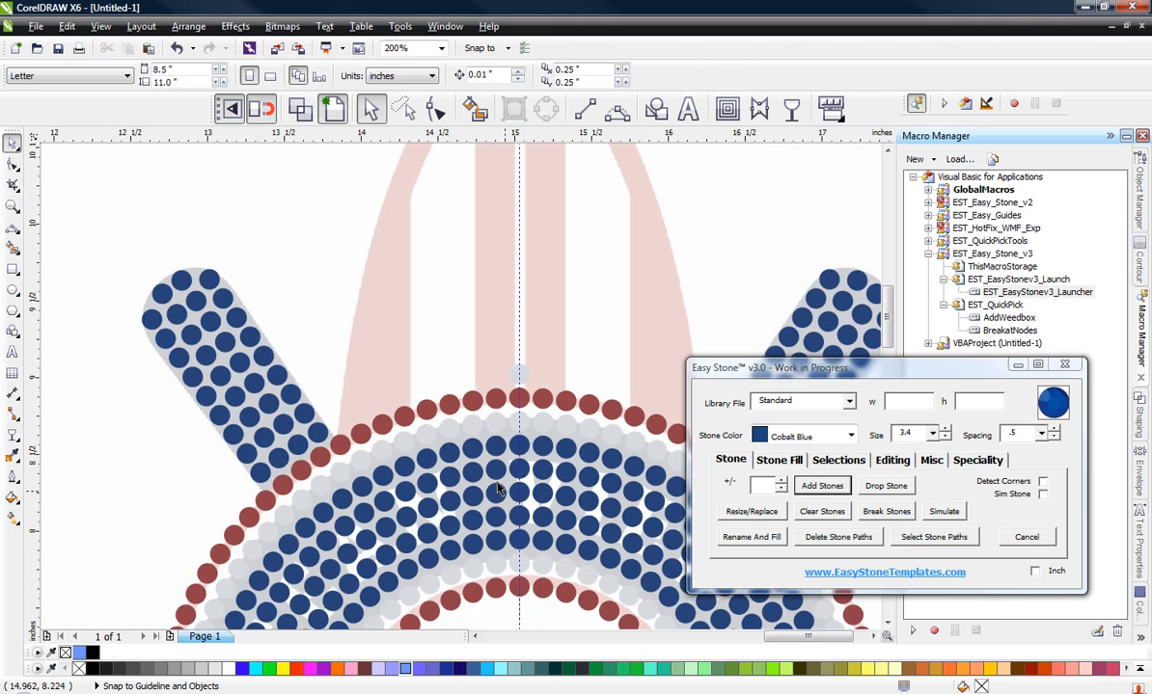
scroll(469, 451, "down", 1)
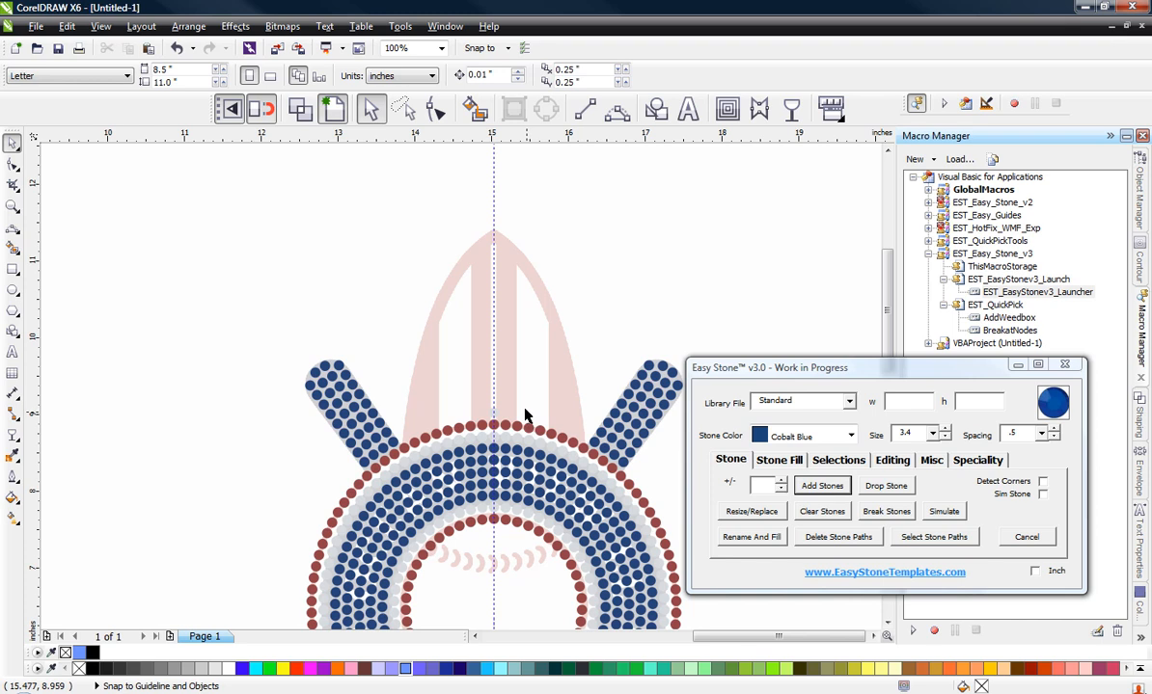
Step: Draw a three-point curve about 1.17 in wide and 2.86 in high along the surfboard's left outline, from the red ring to the tip
left_click(617, 109)
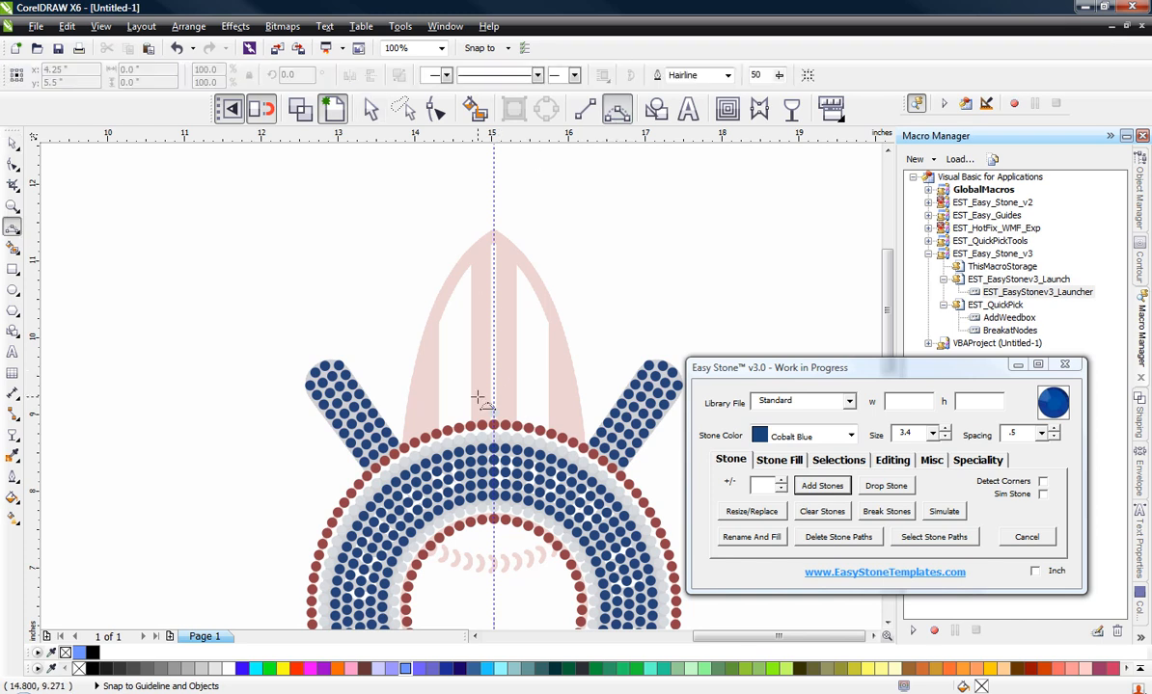
scroll(473, 397, "up", 2)
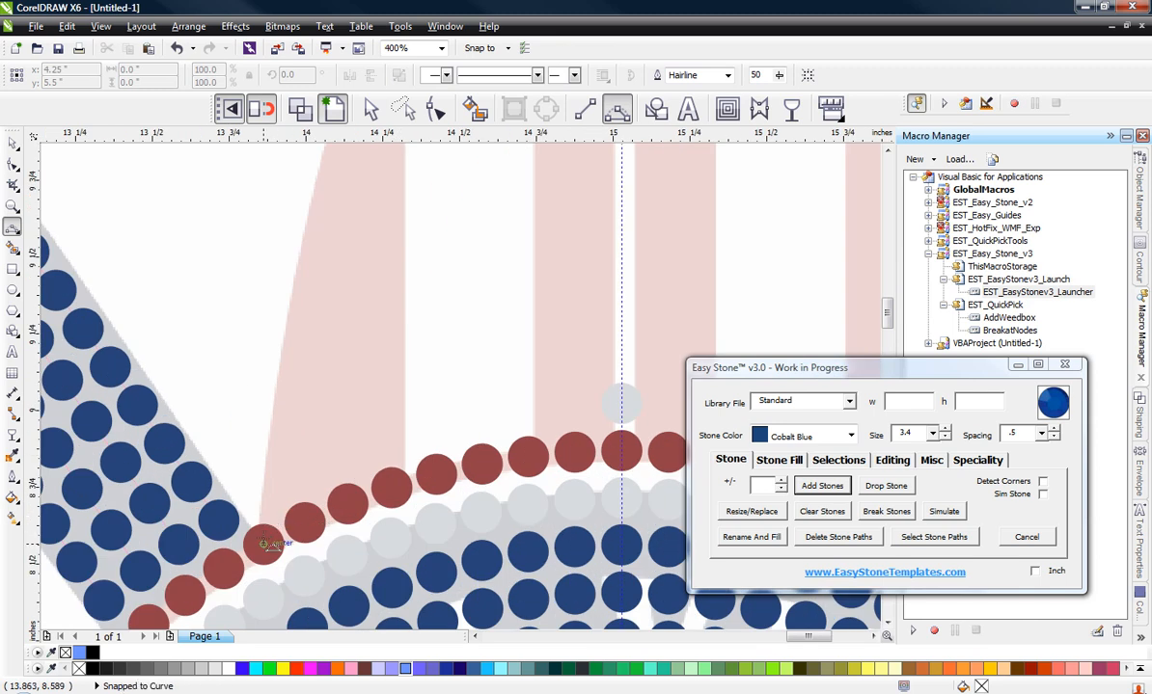
scroll(275, 547, "down", 1)
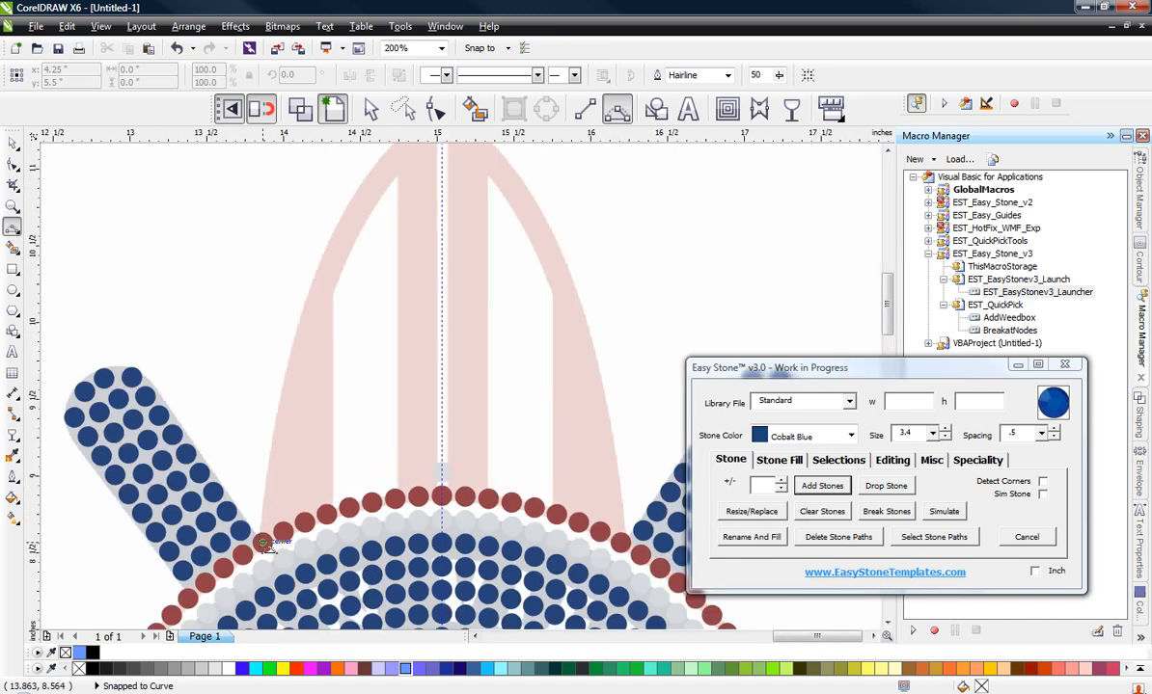
left_click_drag(262, 545, 442, 181)
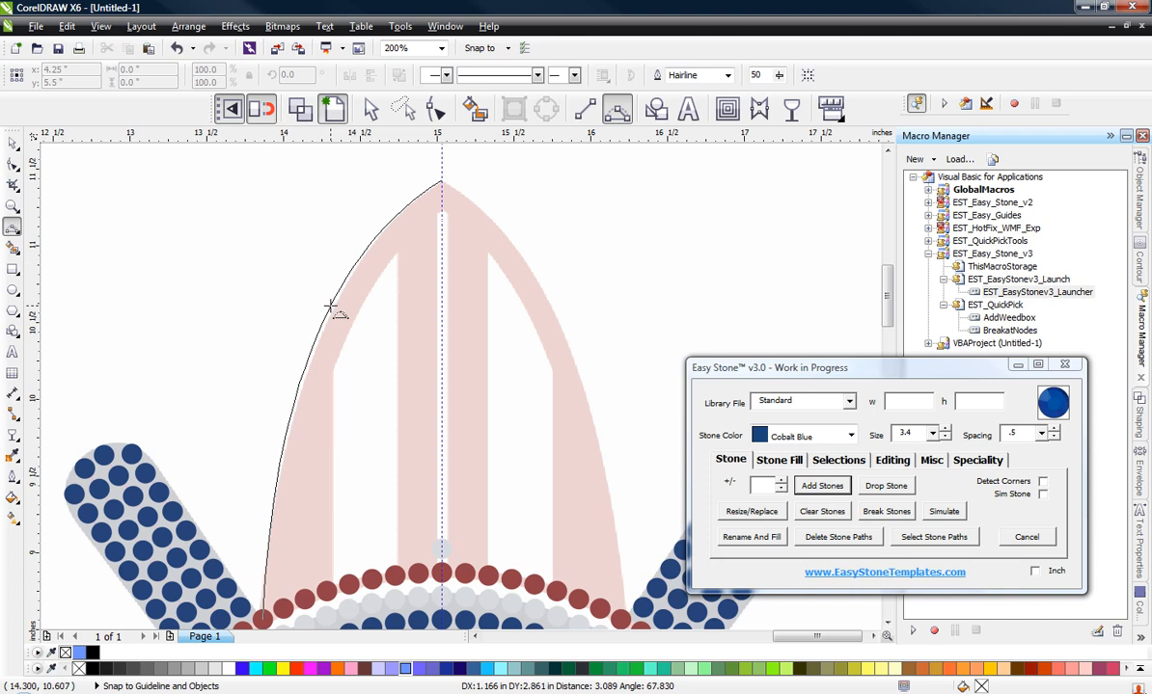
left_click(336, 306)
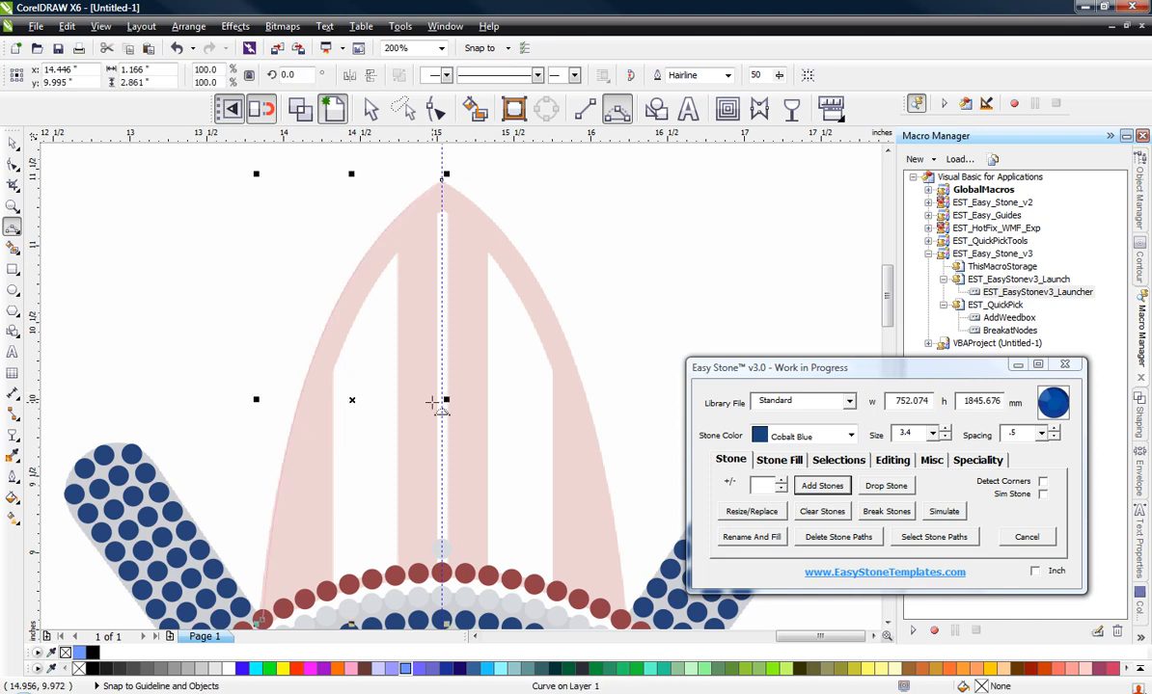
Step: Set the stone colour to Light Siam and add stones along the surfboard's left outline curve
left_click(793, 436)
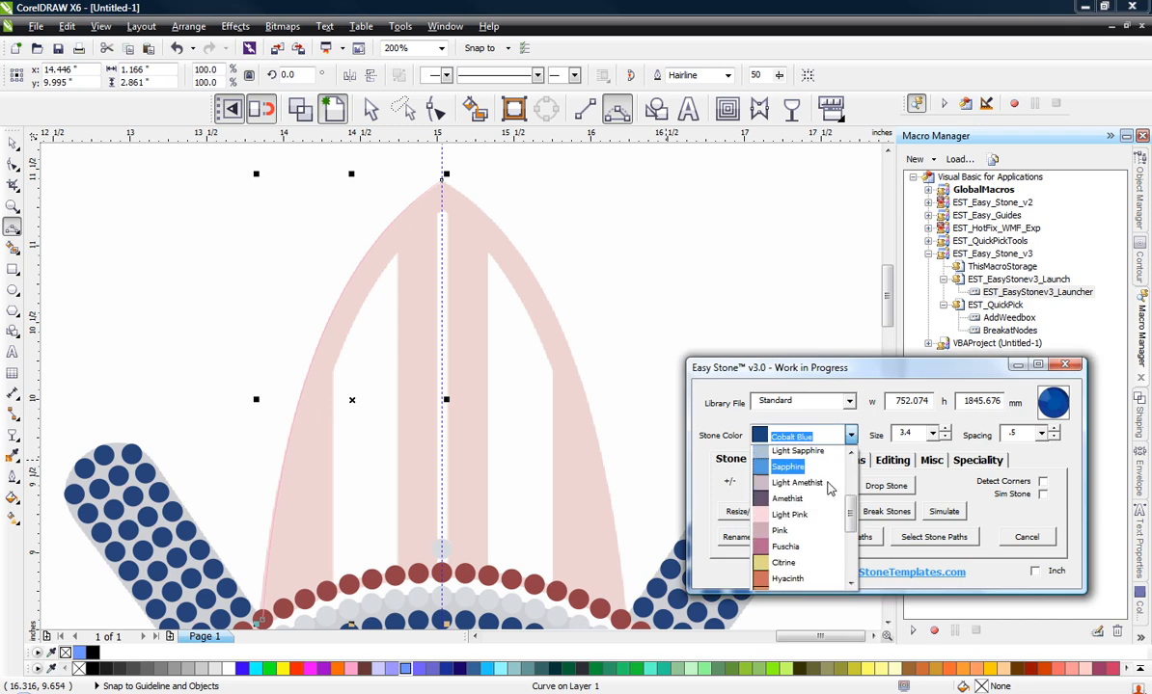
scroll(820, 530, "down", 1)
scroll(818, 537, "up", 5)
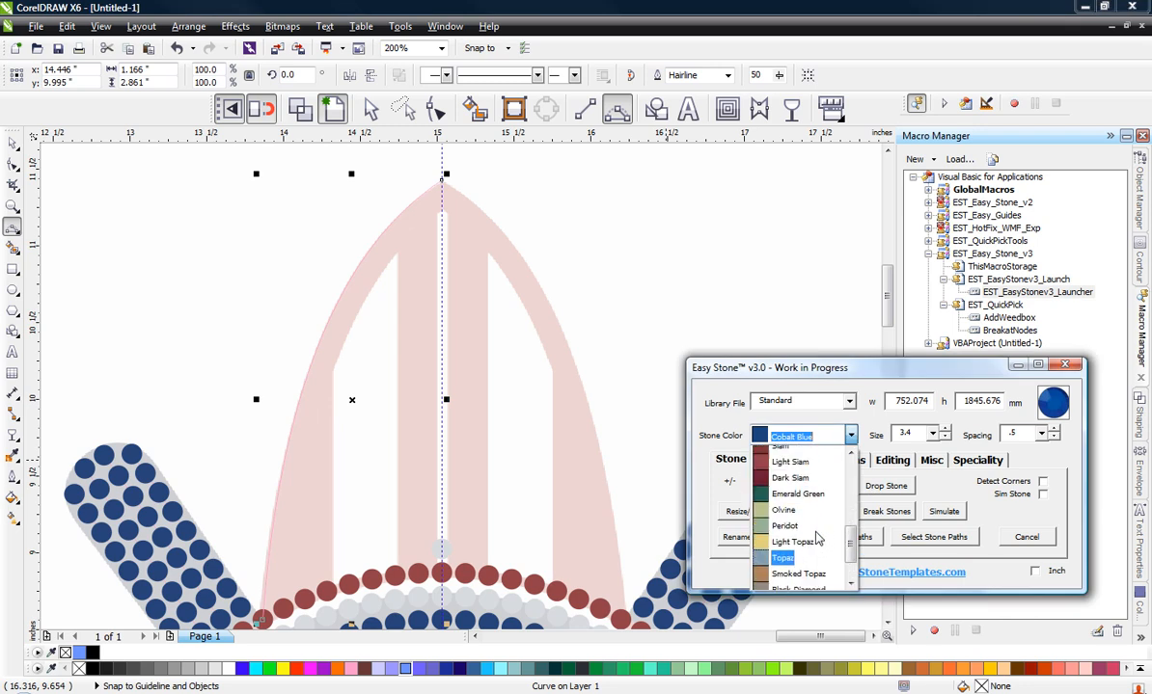
scroll(816, 540, "down", 3)
left_click(813, 541)
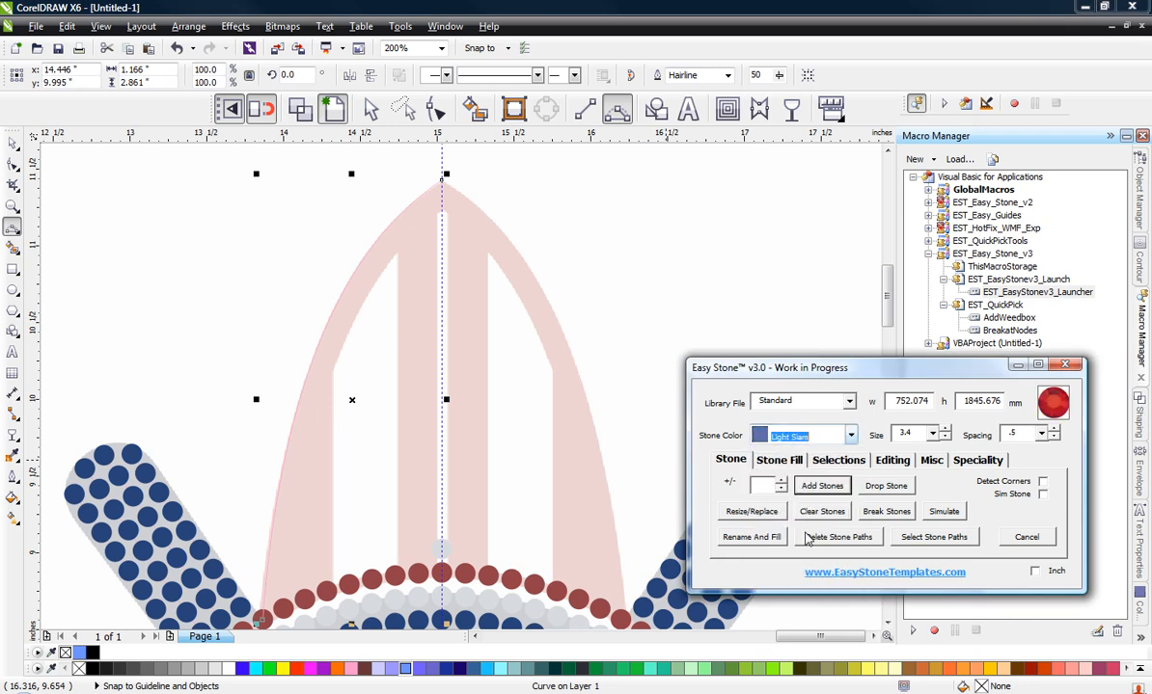
left_click(820, 486)
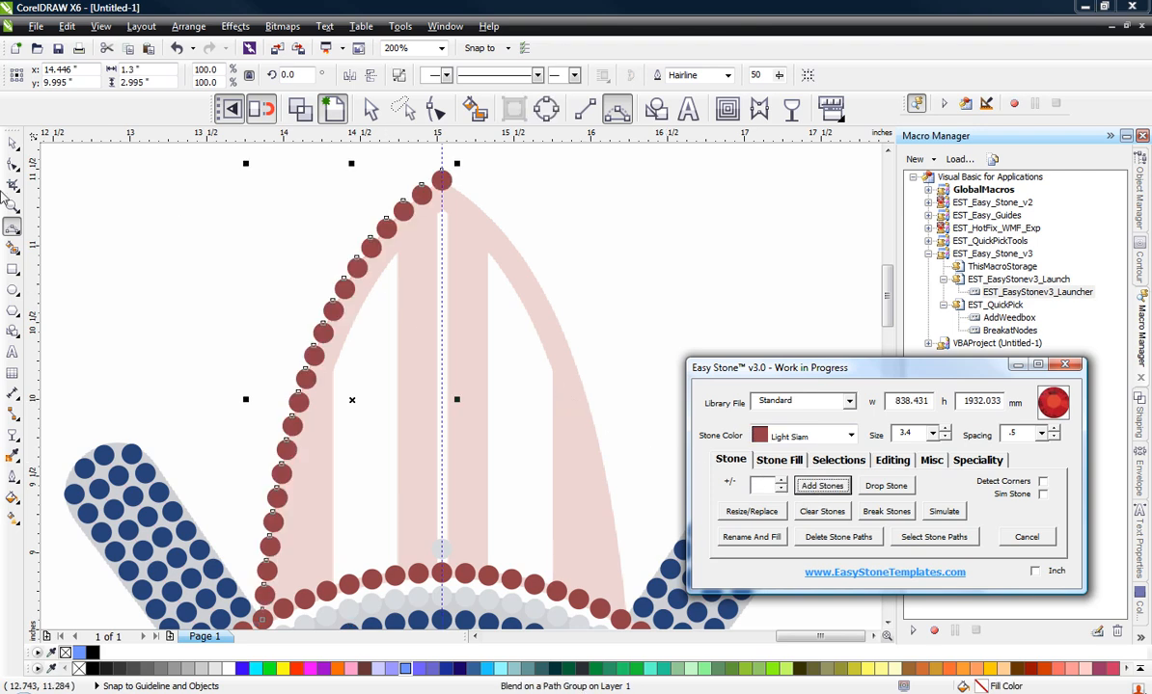
Step: Delete the stone path of the Light Siam row along the surfboard's left outline
left_click(13, 145)
left_click(275, 361)
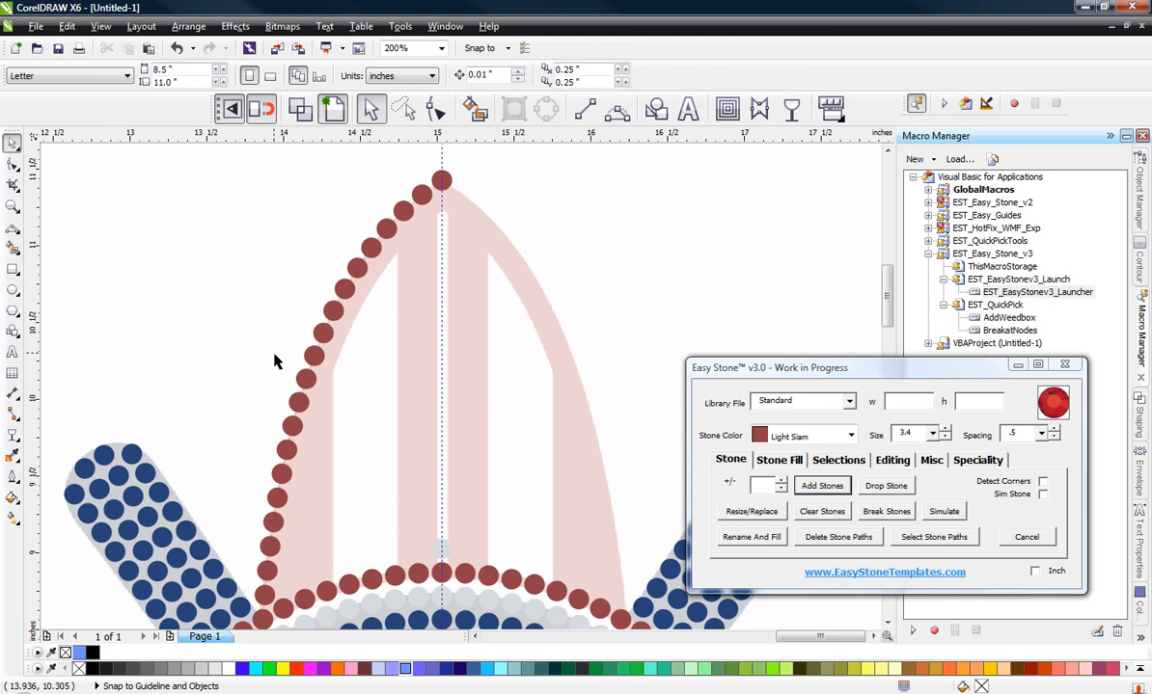
left_click(311, 379)
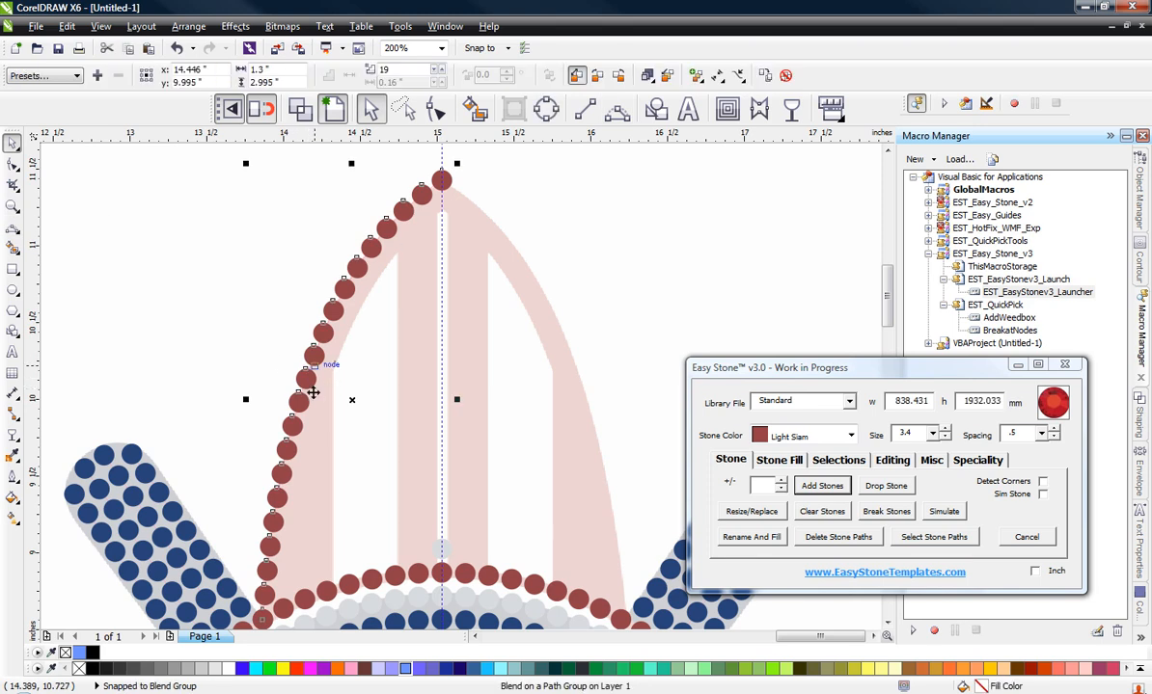
left_click(822, 536)
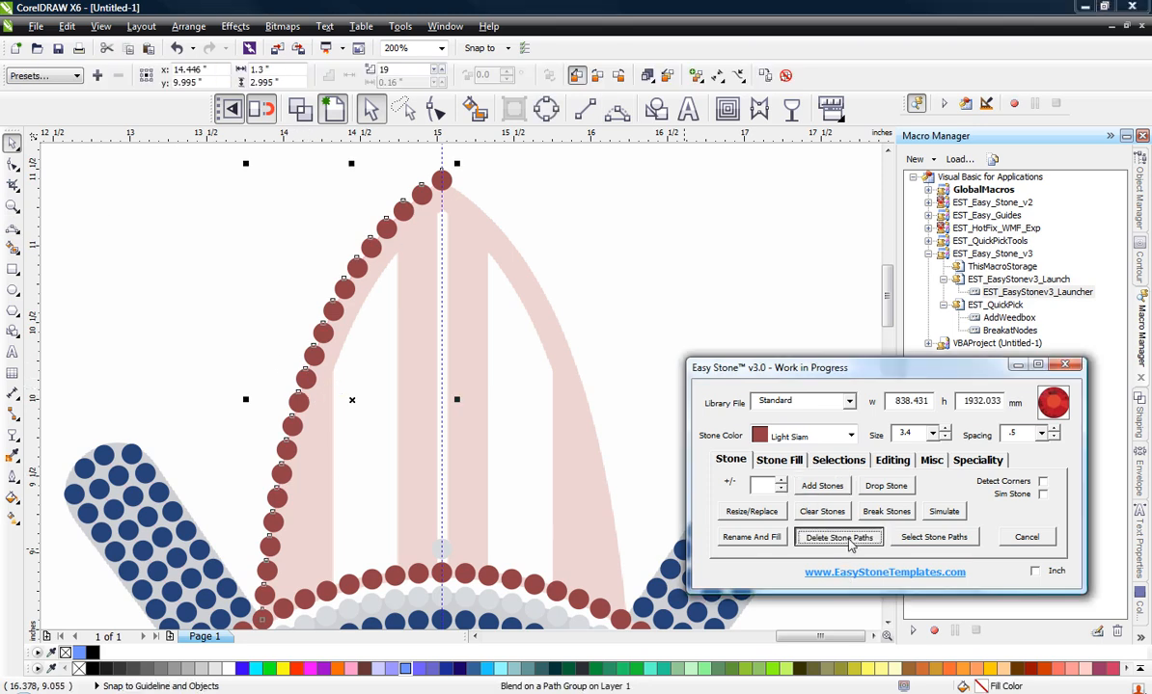
Step: Copy the red stone at the surfboard's tip once downward along the centre guideline at a 3.9 offset
scroll(386, 173, "up", 1)
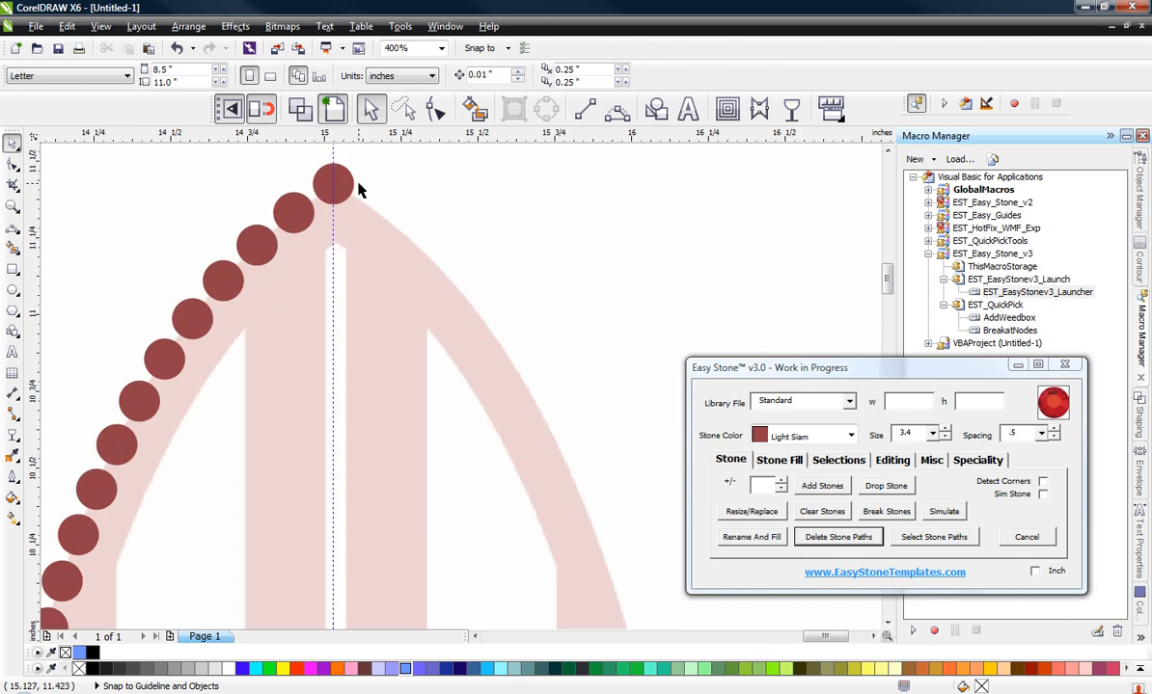
left_click(351, 187)
left_click(792, 461)
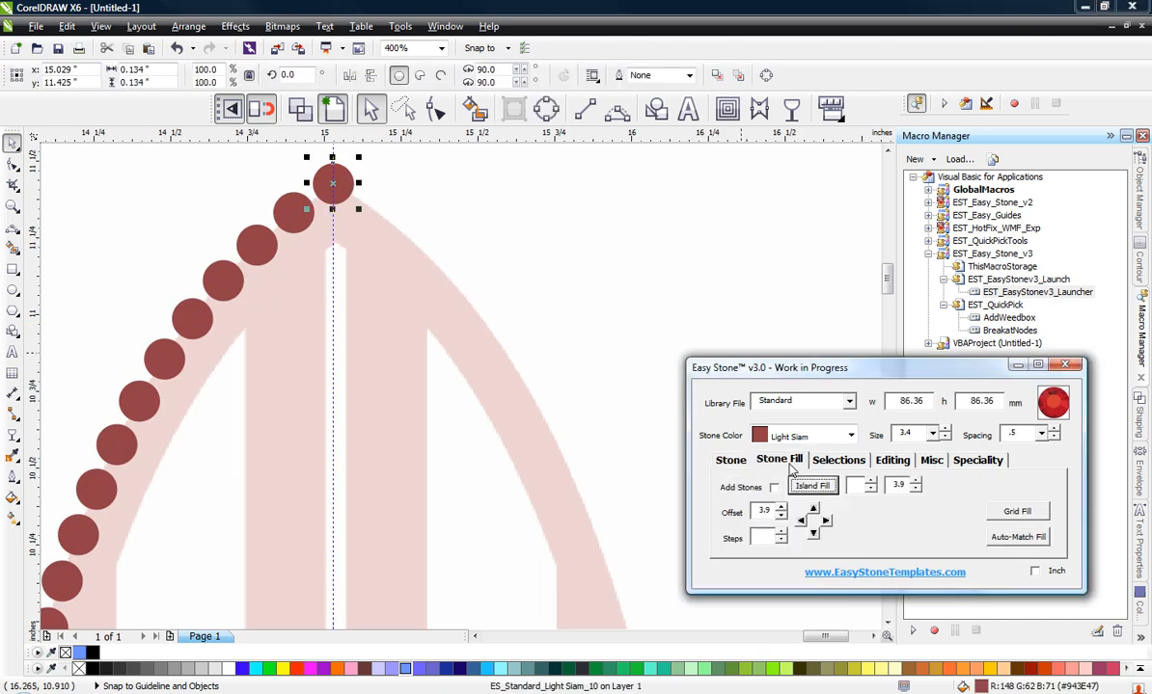
left_click(813, 532)
left_click(239, 205)
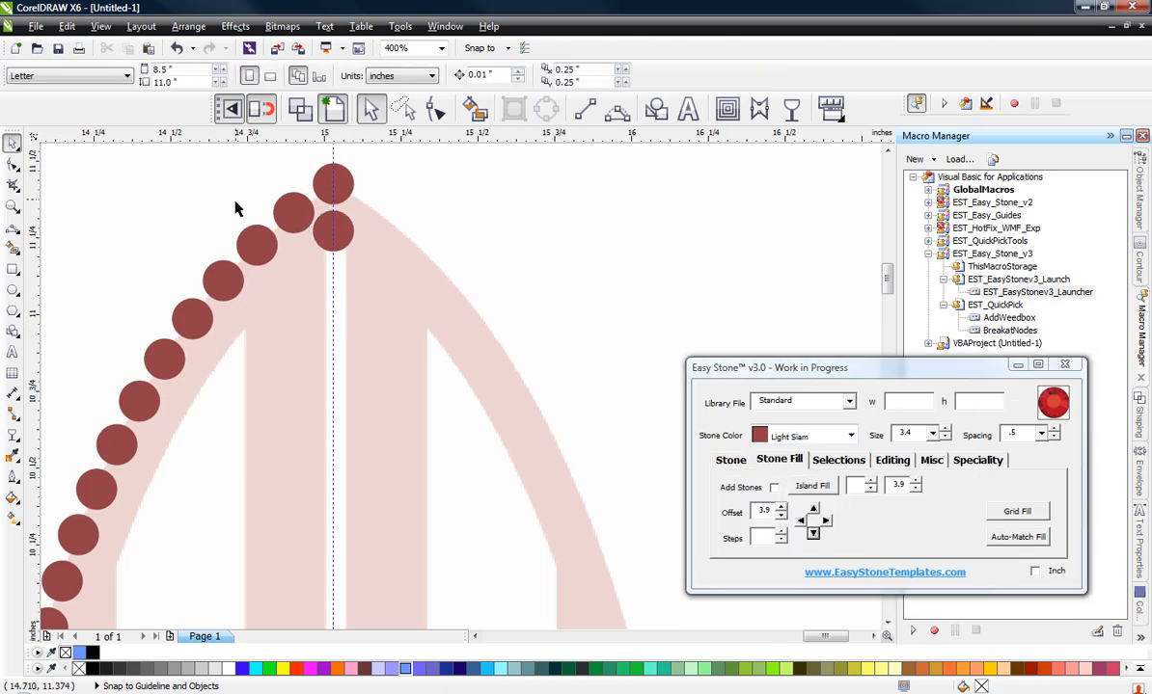
Step: Change the stone directly below the surfboard's tip stone to Crystal
scroll(239, 205, "up", 1)
left_click(462, 278)
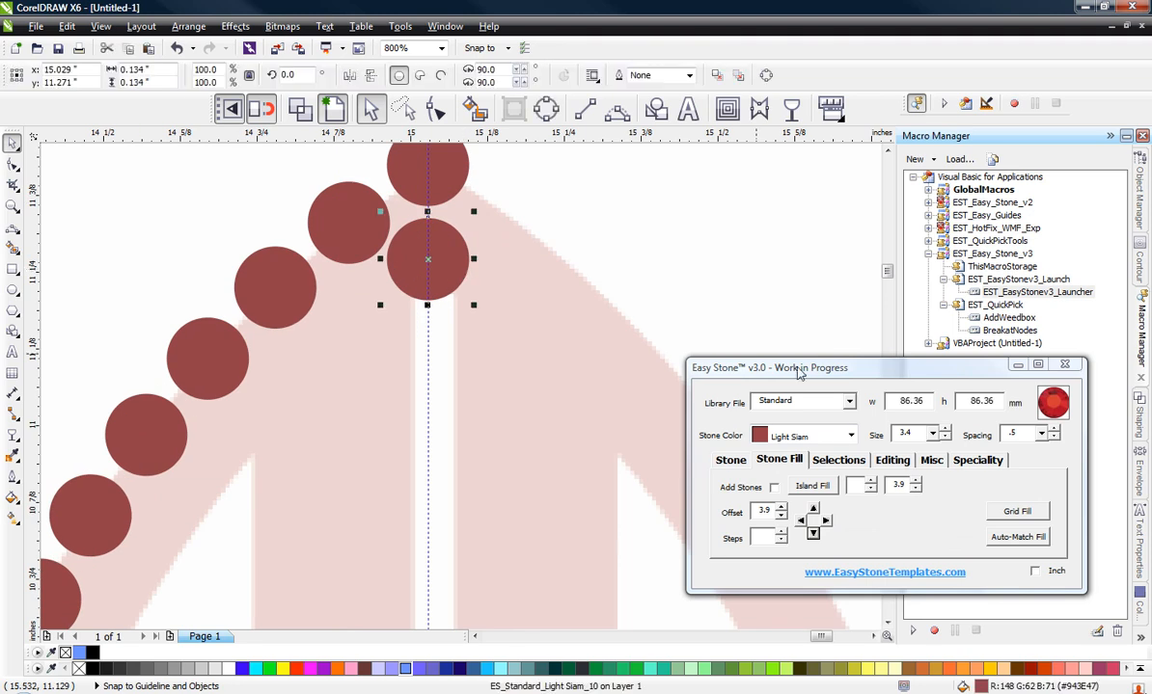
left_click(839, 431)
scroll(820, 487, "up", 5)
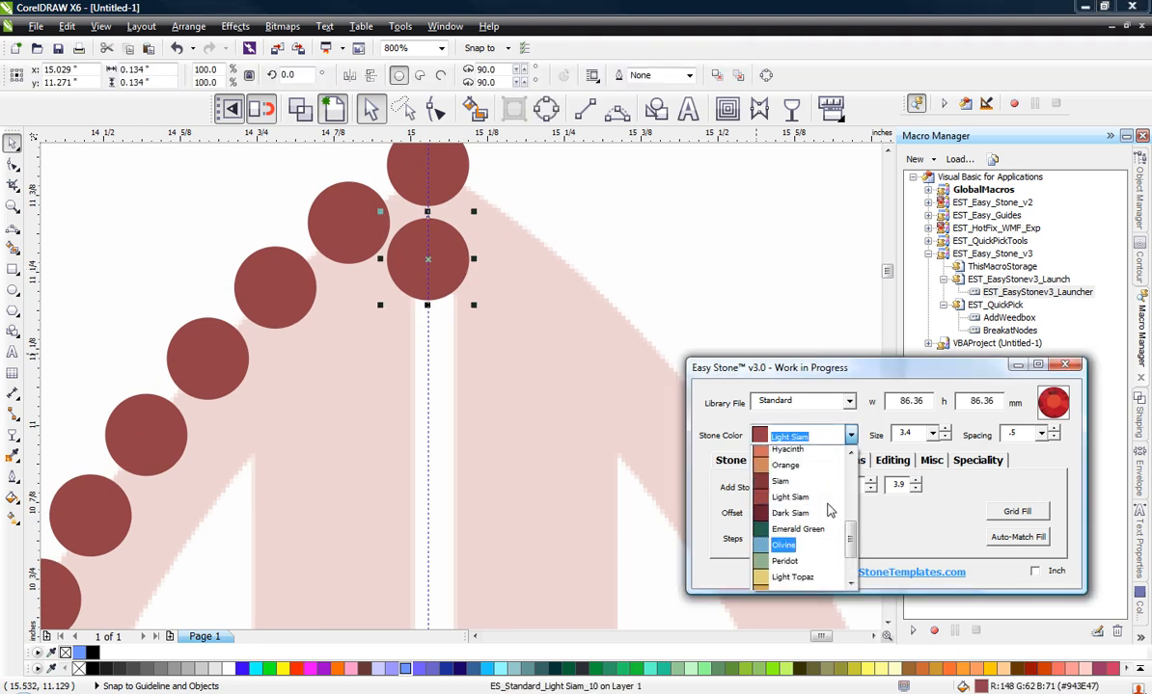
left_click(783, 453)
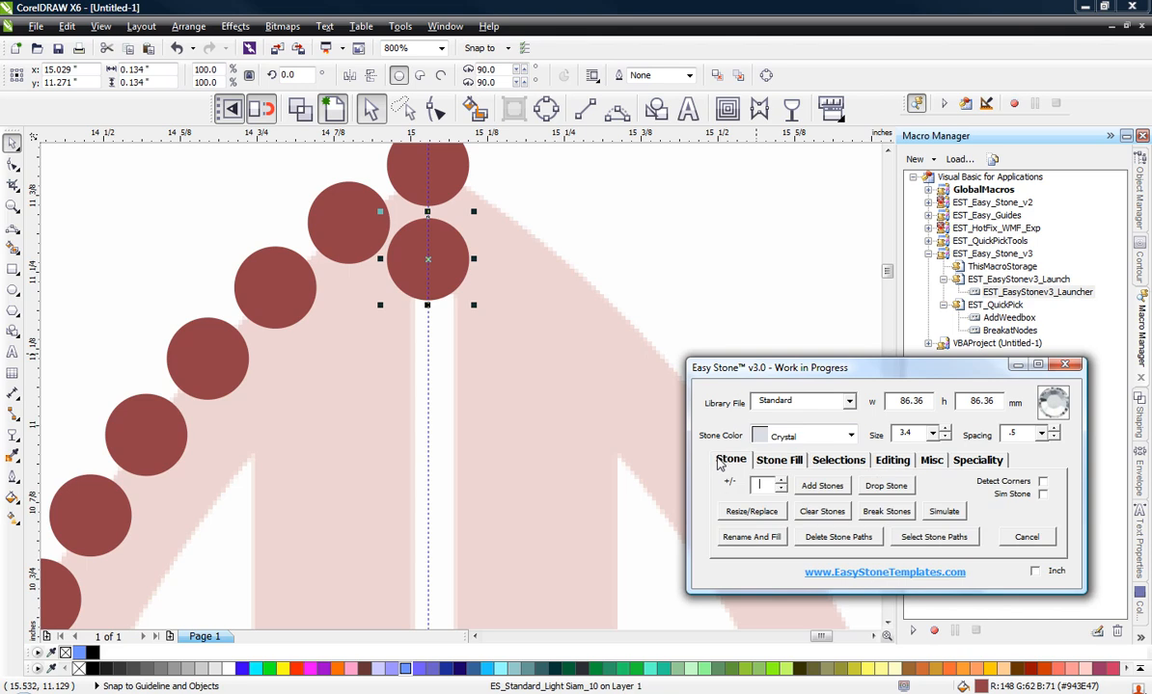
left_click(751, 537)
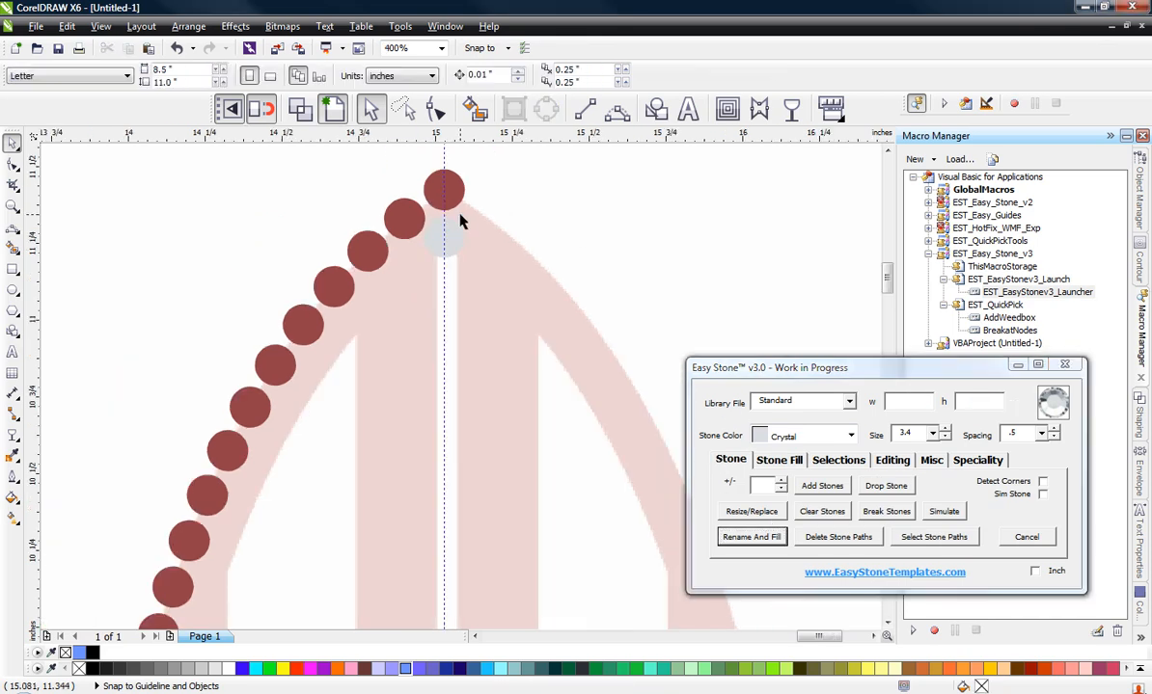
Step: Add a row of Crystal stones between the two Crystal stones on the surfboard's centreline
scroll(454, 247, "down", 3)
left_click(452, 231)
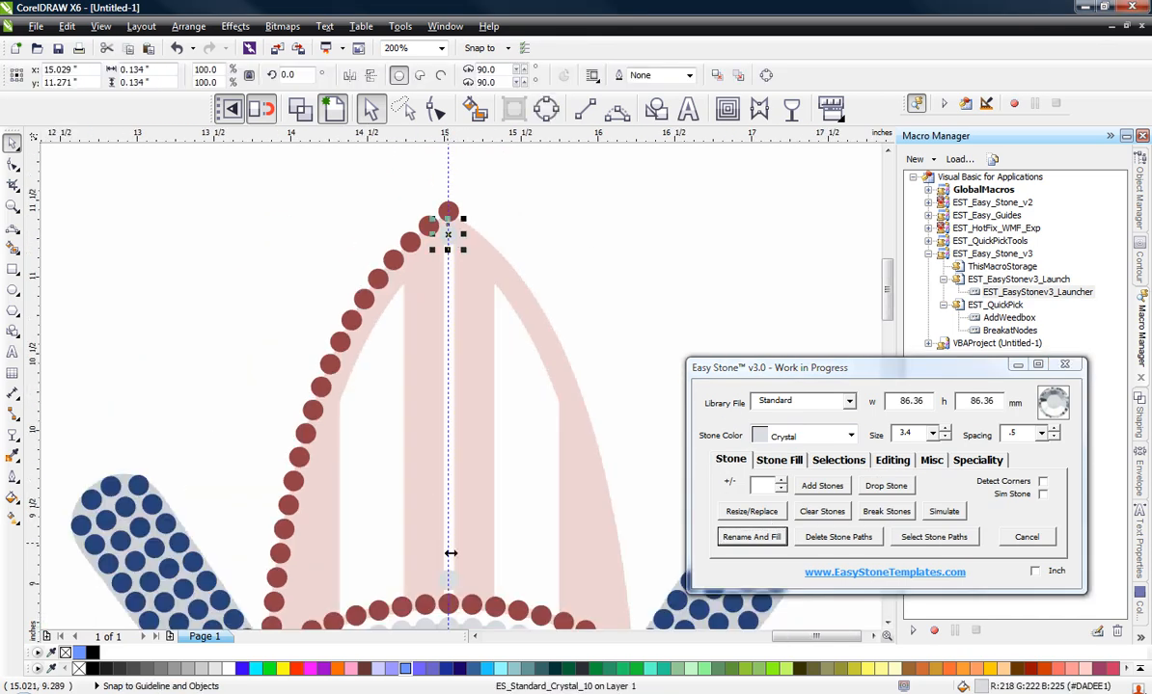
scroll(464, 599, "up", 3)
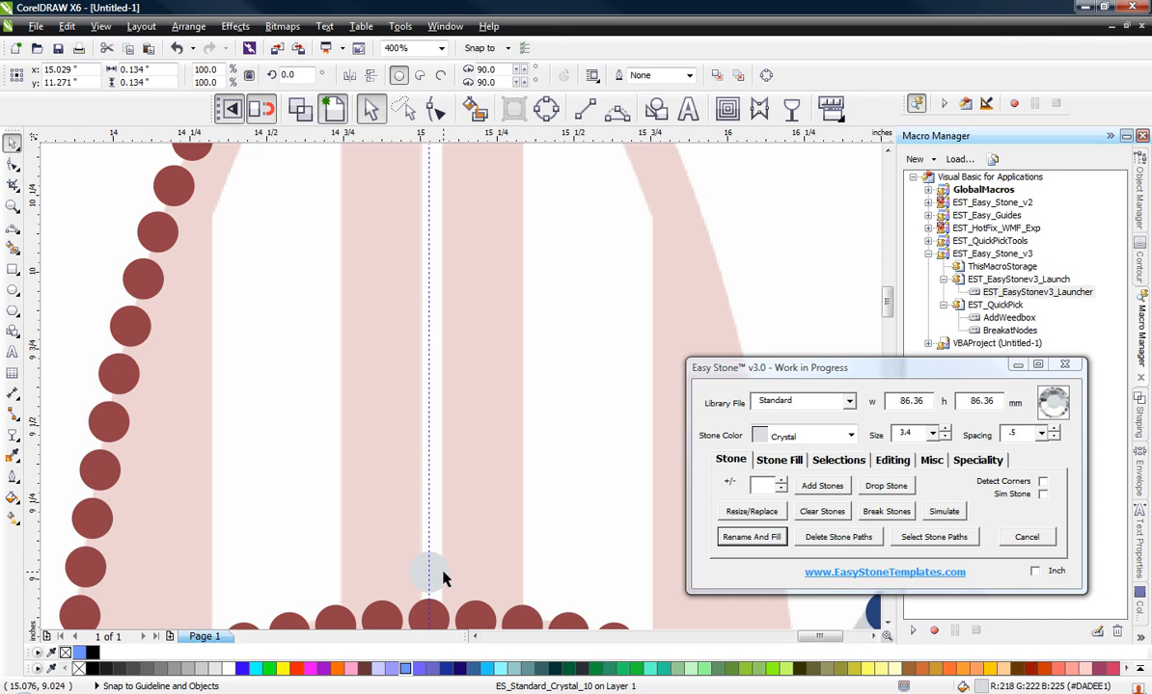
left_click(443, 572, "shift")
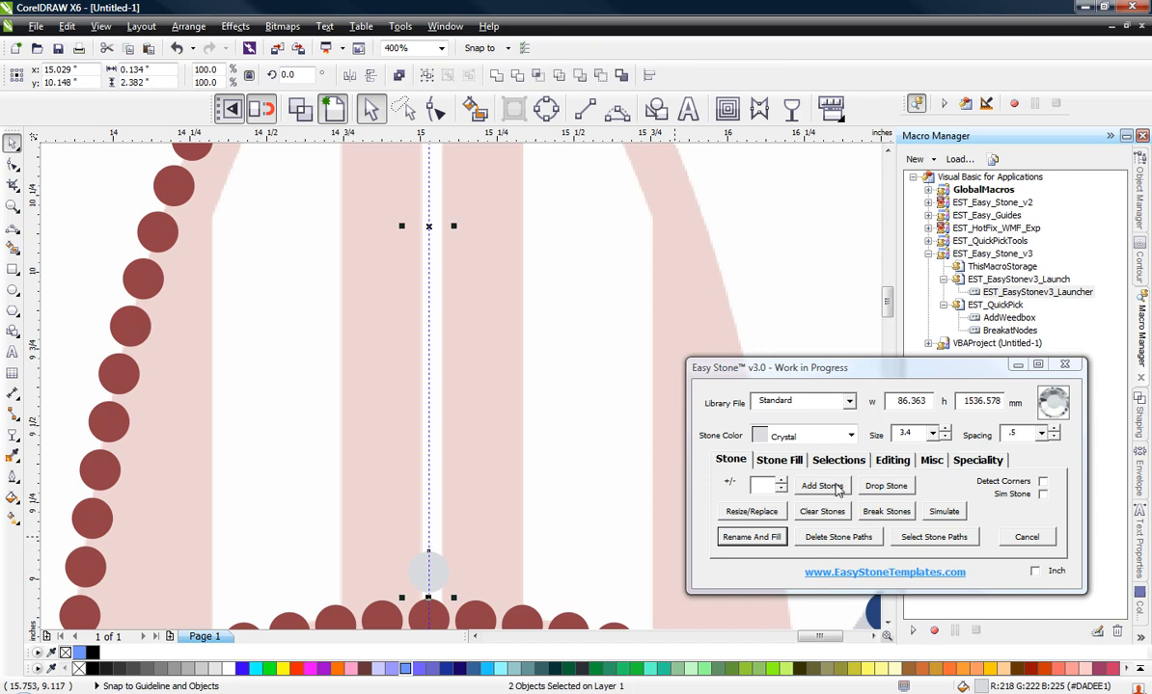
left_click(820, 486)
scroll(569, 335, "down", 3)
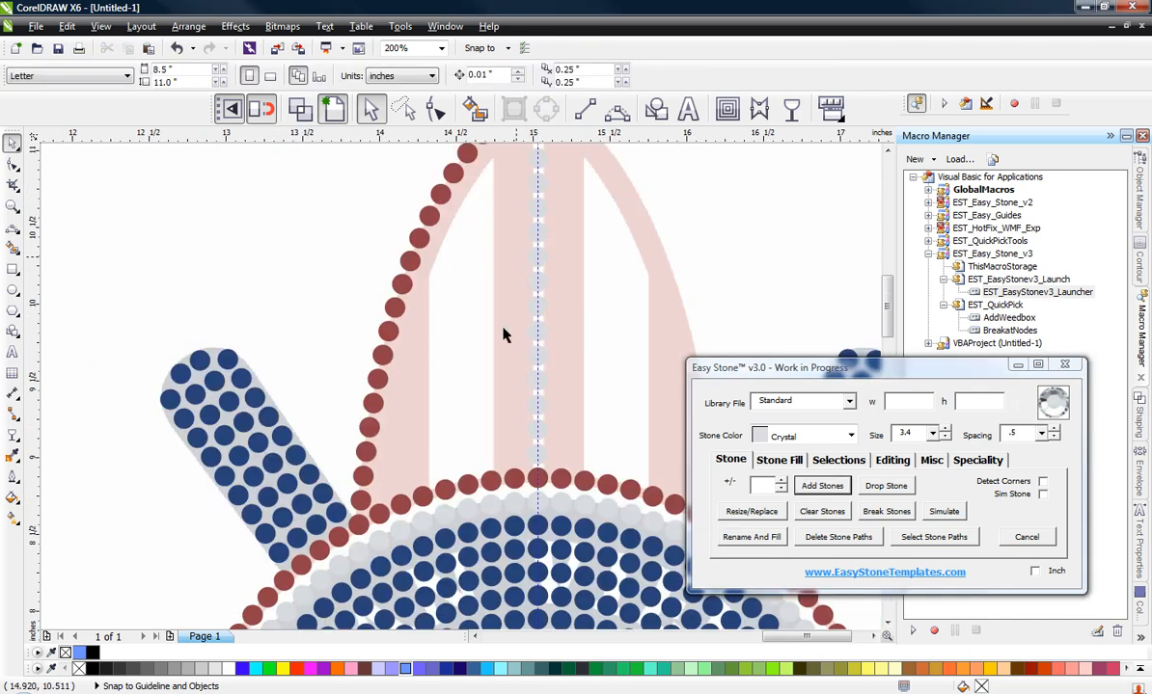
Step: Delete the vertical guideline running through the surfboard's centre
scroll(461, 398, "down", 1)
left_click(496, 252)
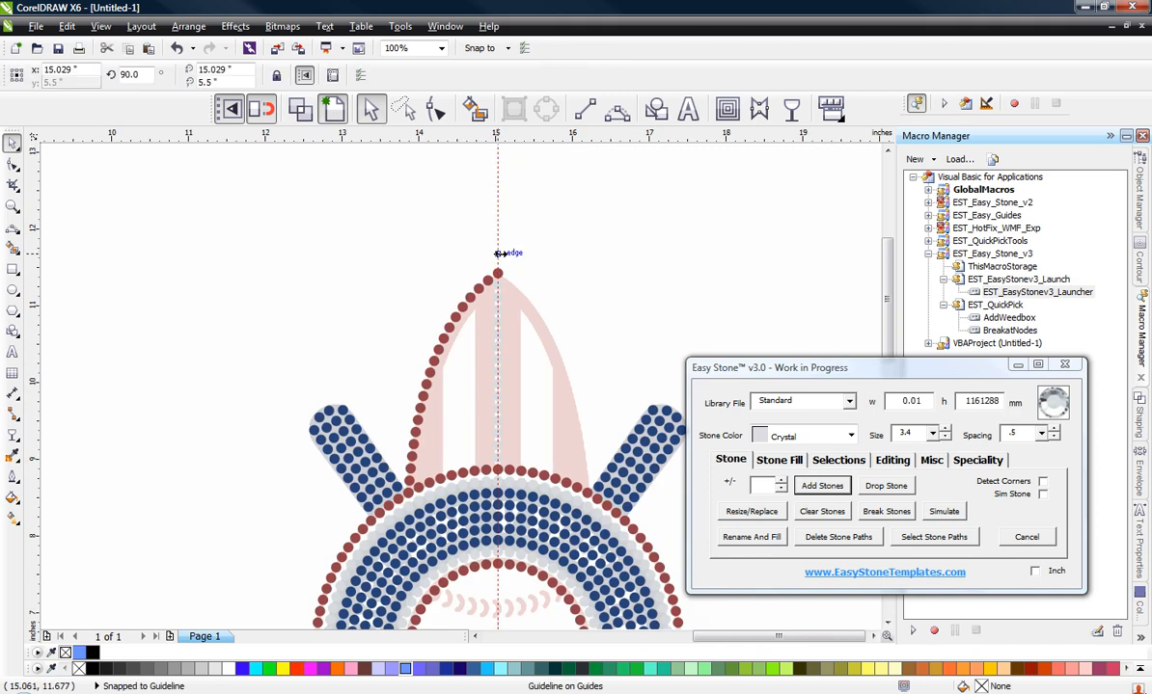
key("Delete")
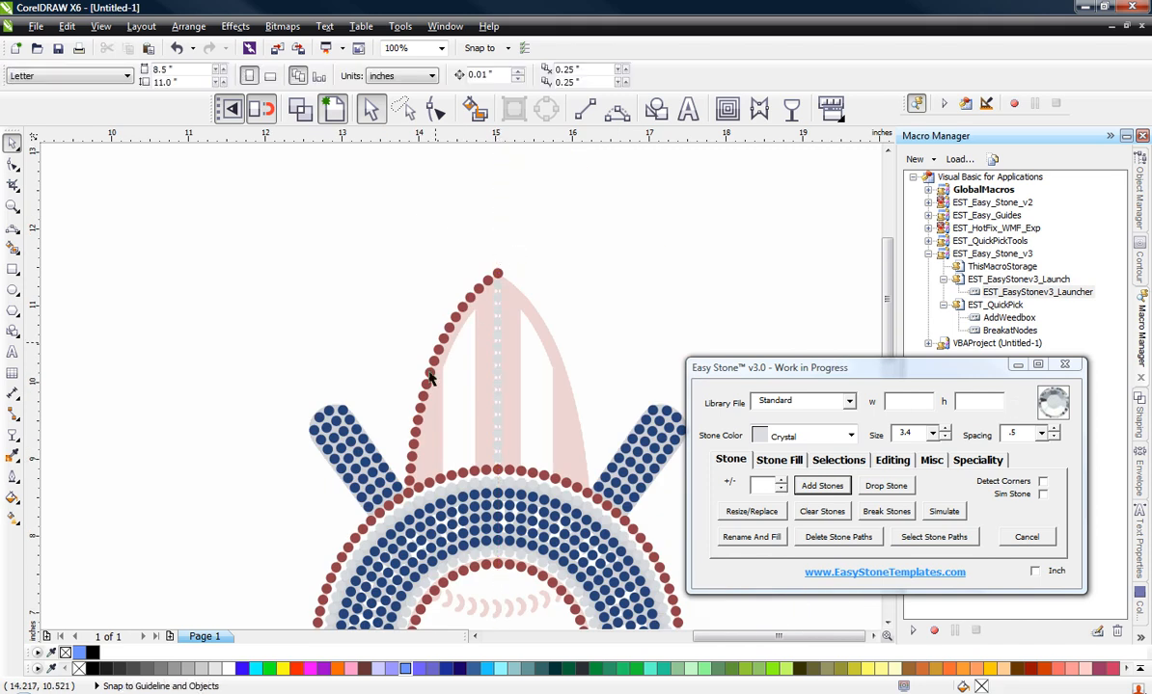
Step: Delete the stone path of the Crystal row down the surfboard's centre
scroll(420, 490, "up", 1)
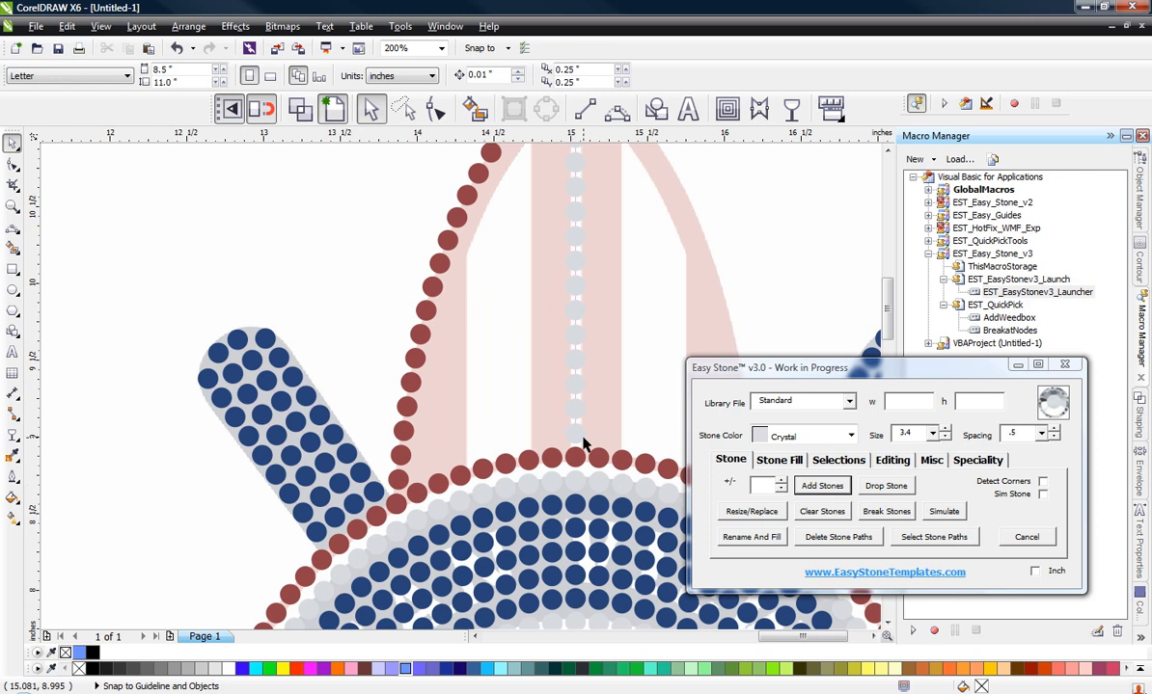
scroll(580, 446, "up", 1)
left_click(591, 389)
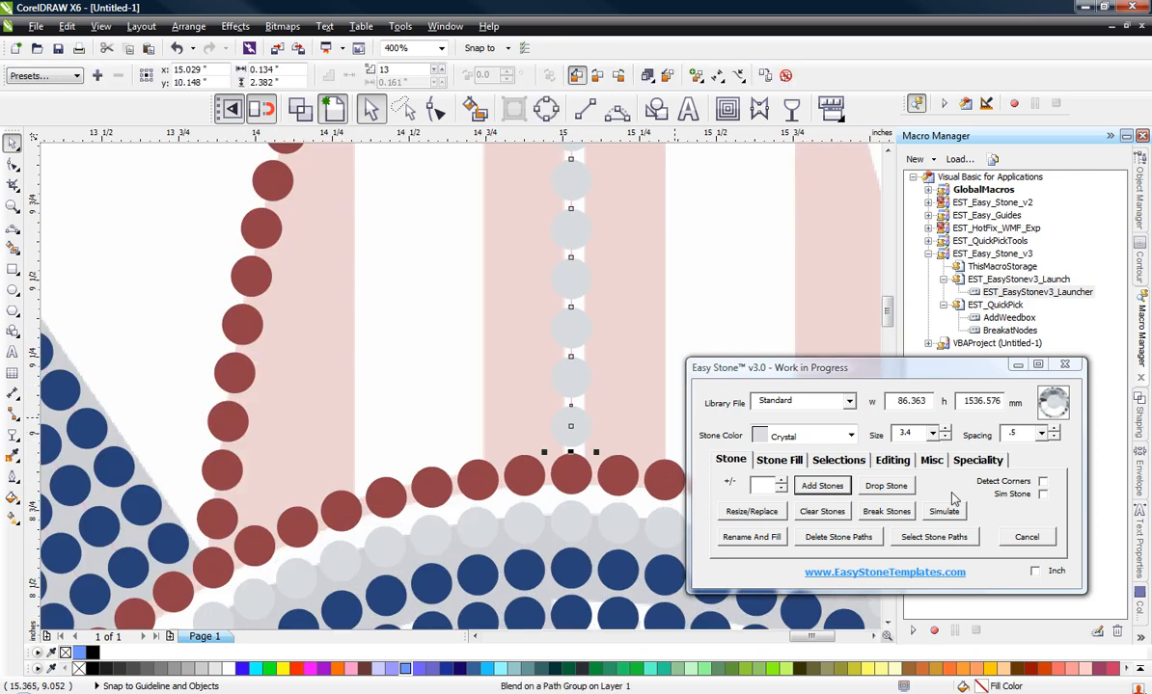
left_click(835, 538)
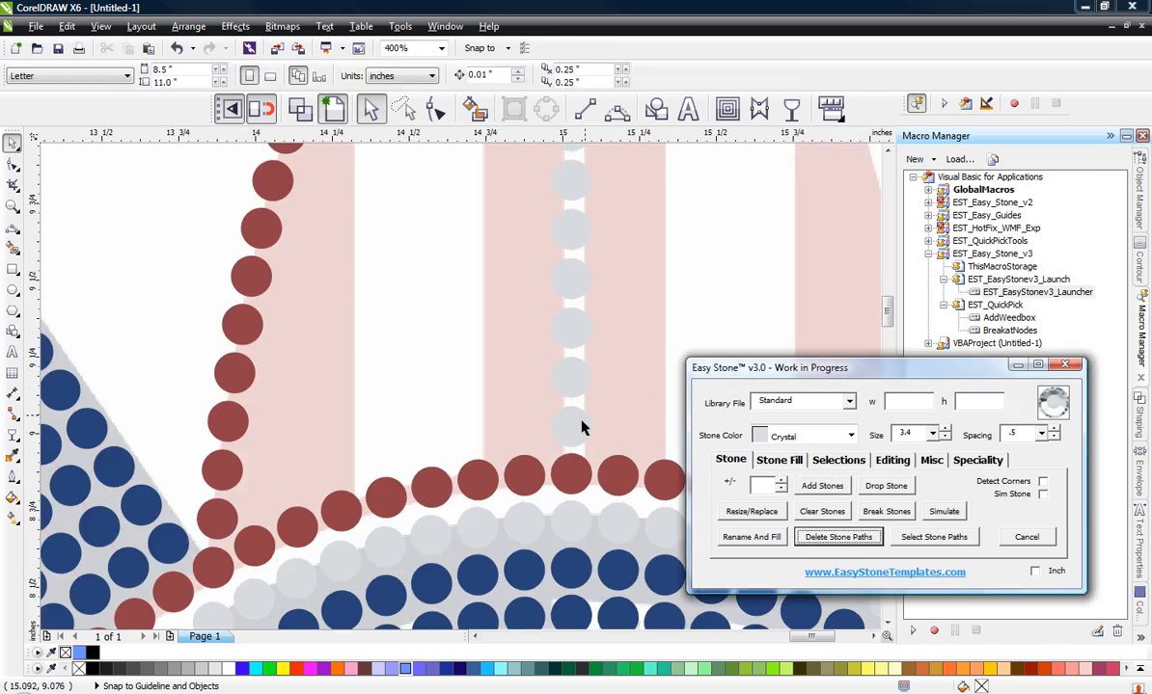
Step: Copy the lowest Crystal stone of the centre row six times leftward at a 3.9 offset
left_click(576, 427)
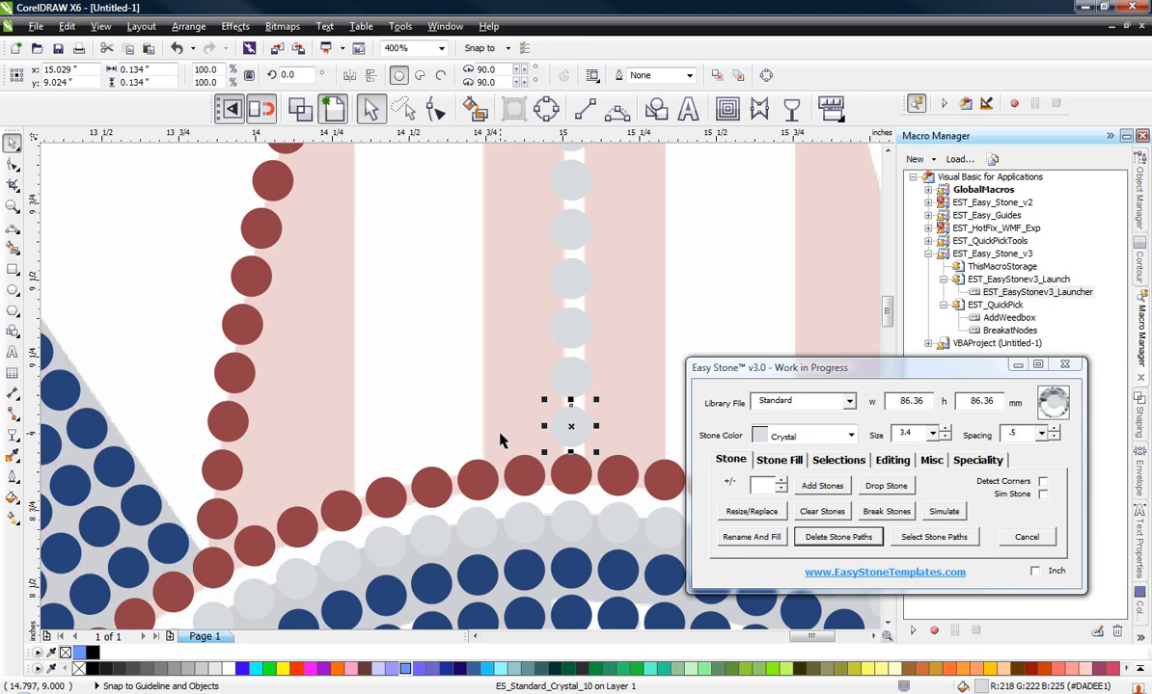
left_click(797, 462)
left_click(801, 520)
left_click(800, 521)
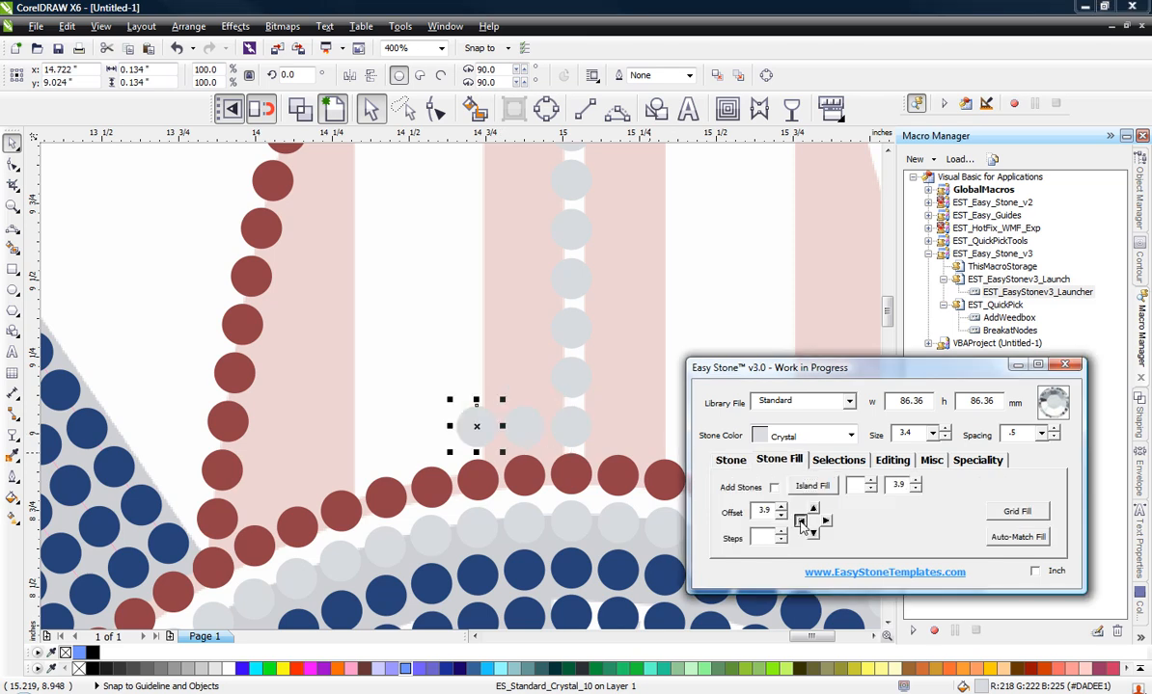
left_click(801, 520)
left_click(801, 521)
left_click(801, 521)
left_click(801, 521)
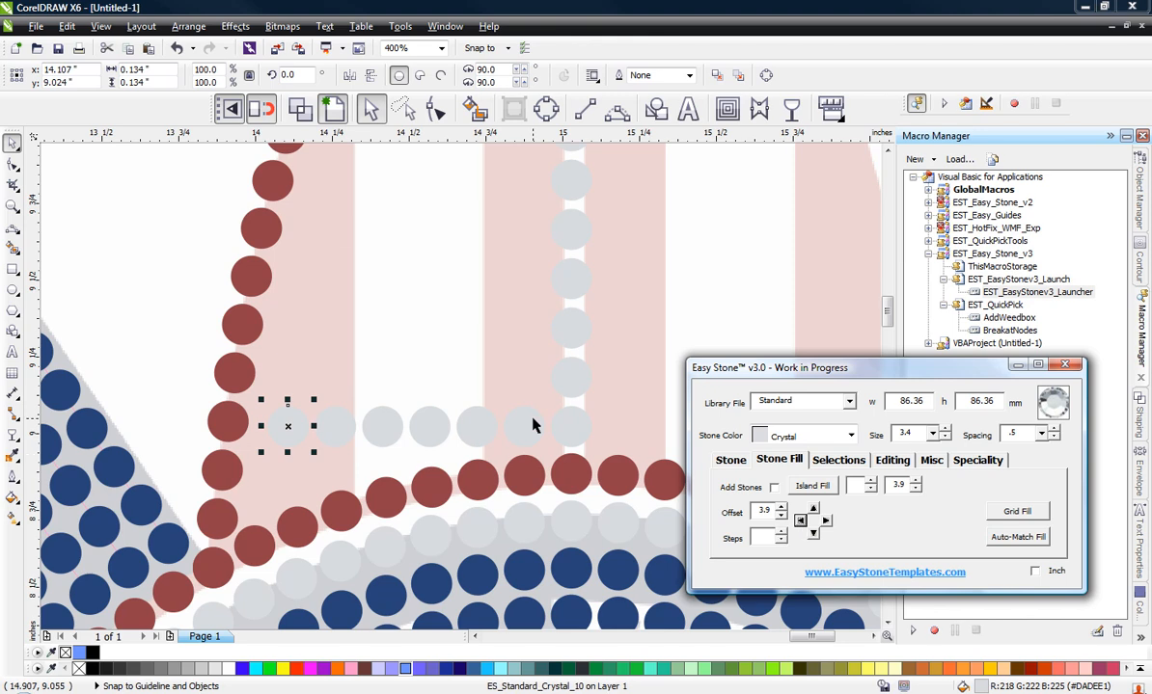
Step: Change the two copied stones nearest the centre row to Light Siam
left_click(505, 418)
left_click(485, 424, "shift")
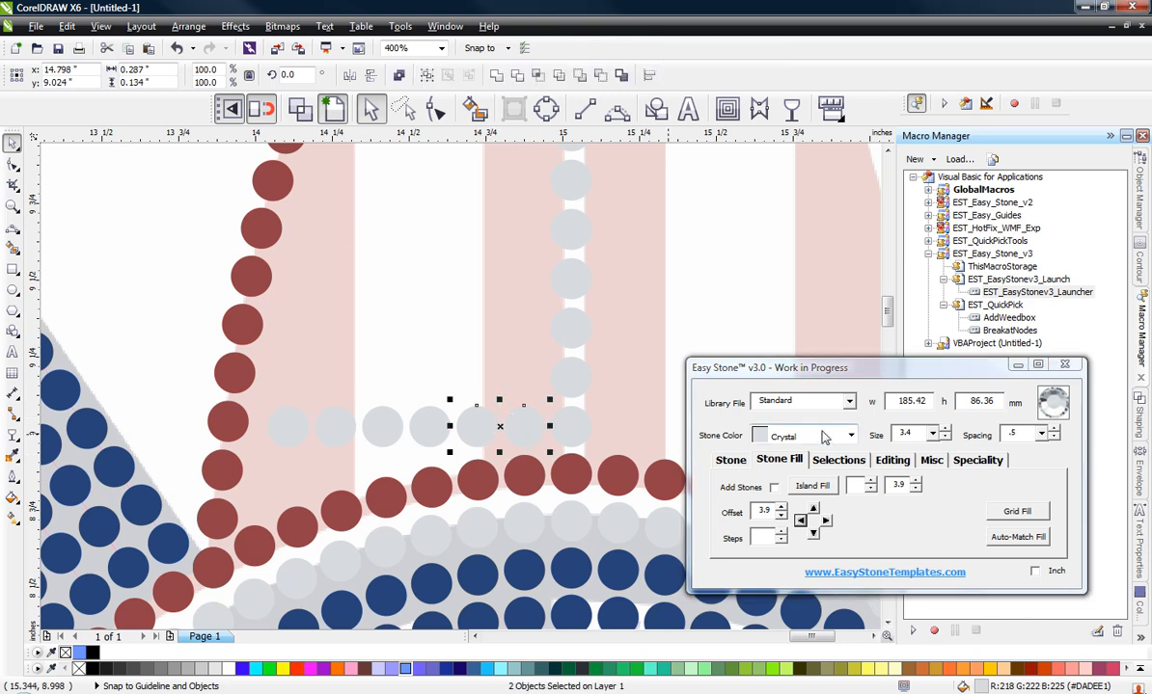
left_click(849, 436)
scroll(812, 512, "down", 5)
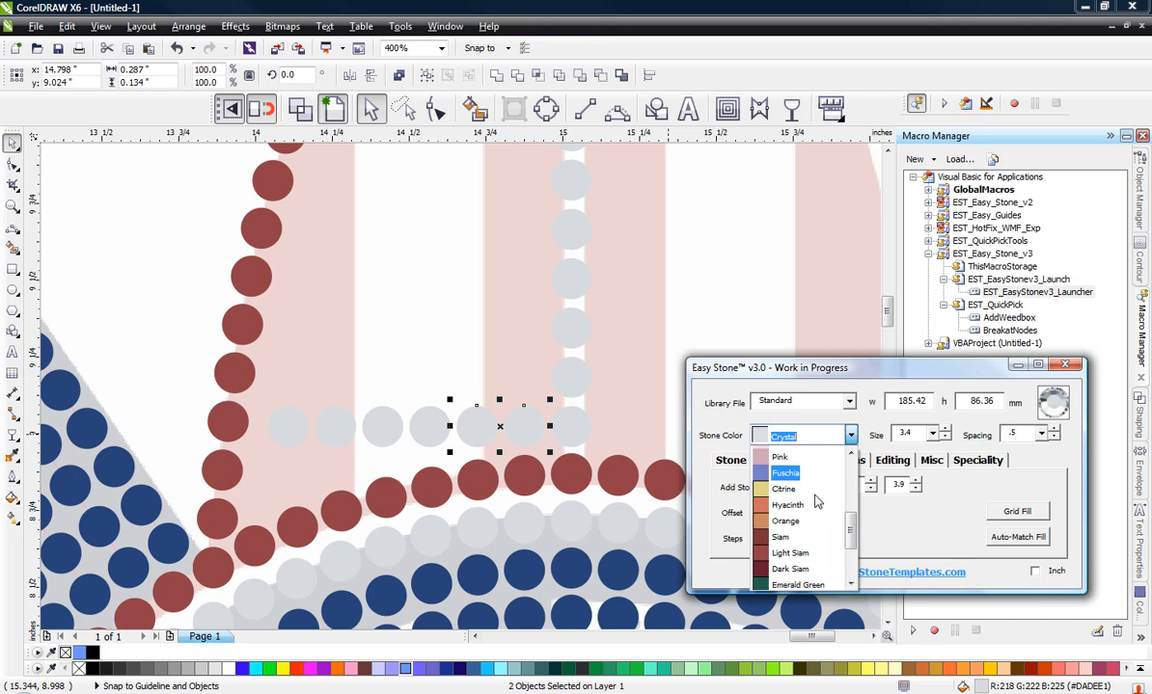
left_click(815, 535)
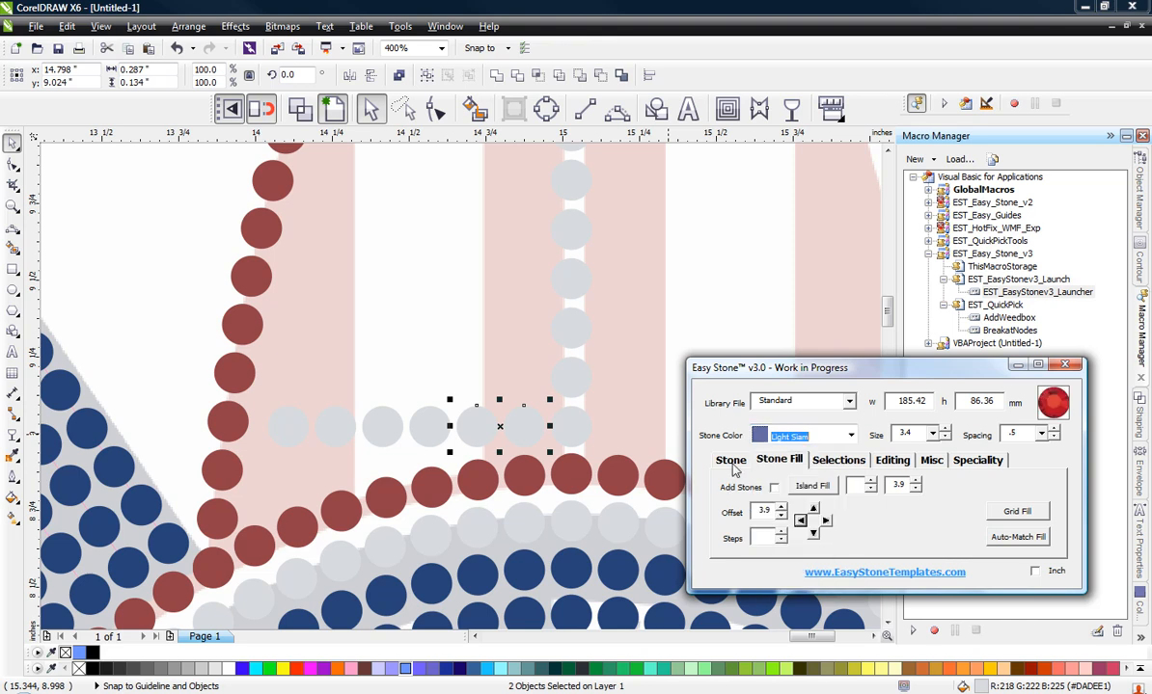
left_click(732, 465)
left_click(751, 538)
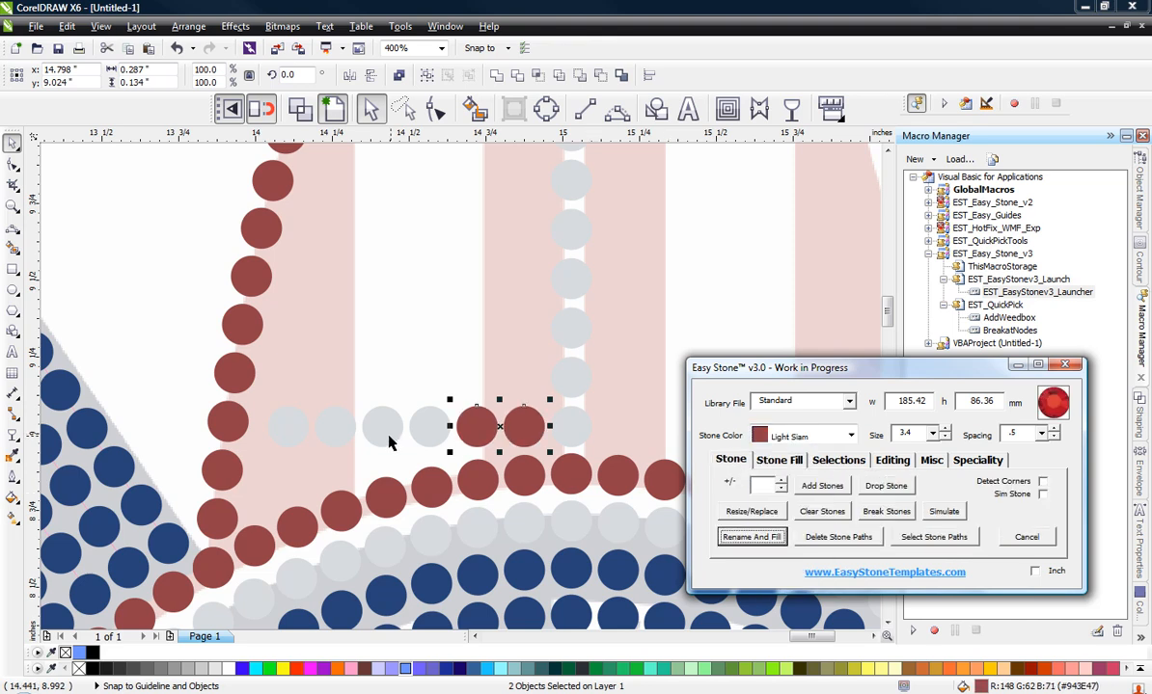
Step: Change the two copied stones nearest the surfboard's left outline to Light Siam
left_click(341, 425)
left_click(294, 425, "shift")
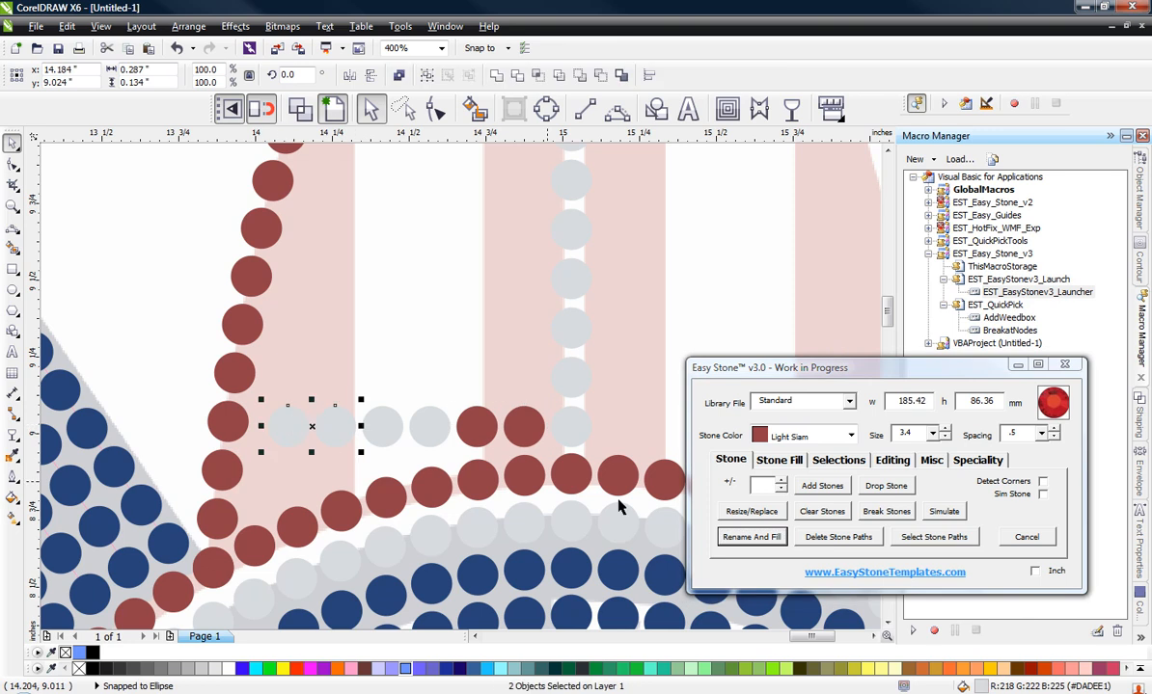
left_click(744, 538)
left_click(140, 311)
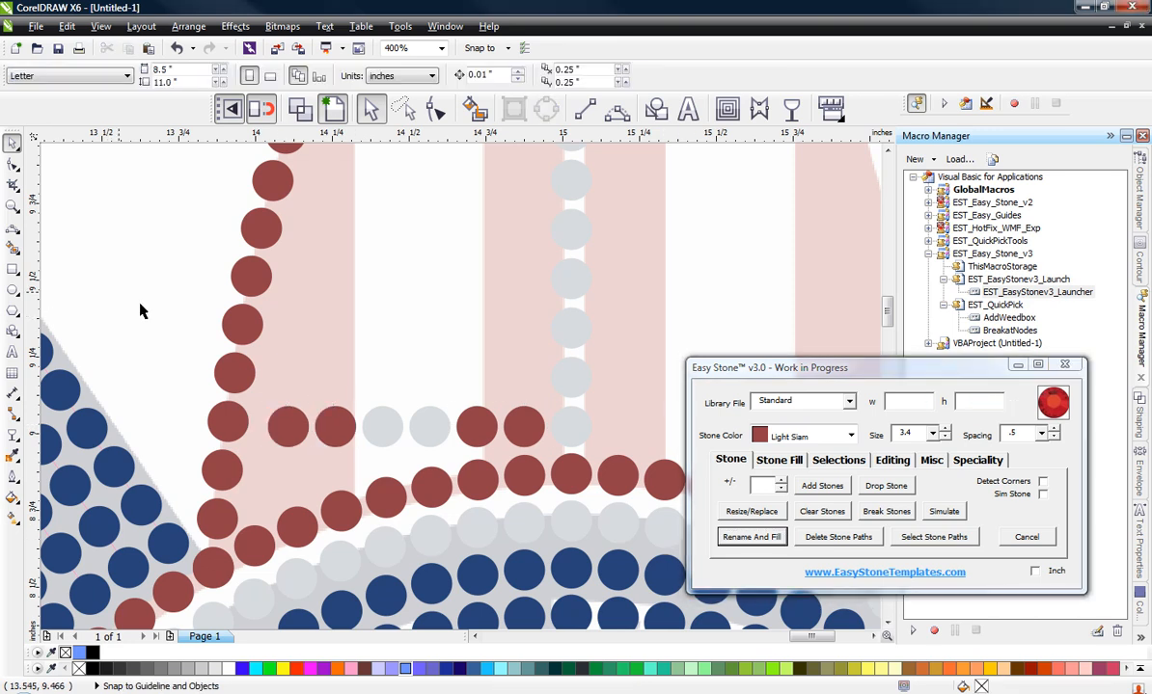
Step: Lower the second Light Siam stone left of the centre row and its neighbouring Crystal stone to follow the red ring's arc
scroll(469, 435, "up", 2)
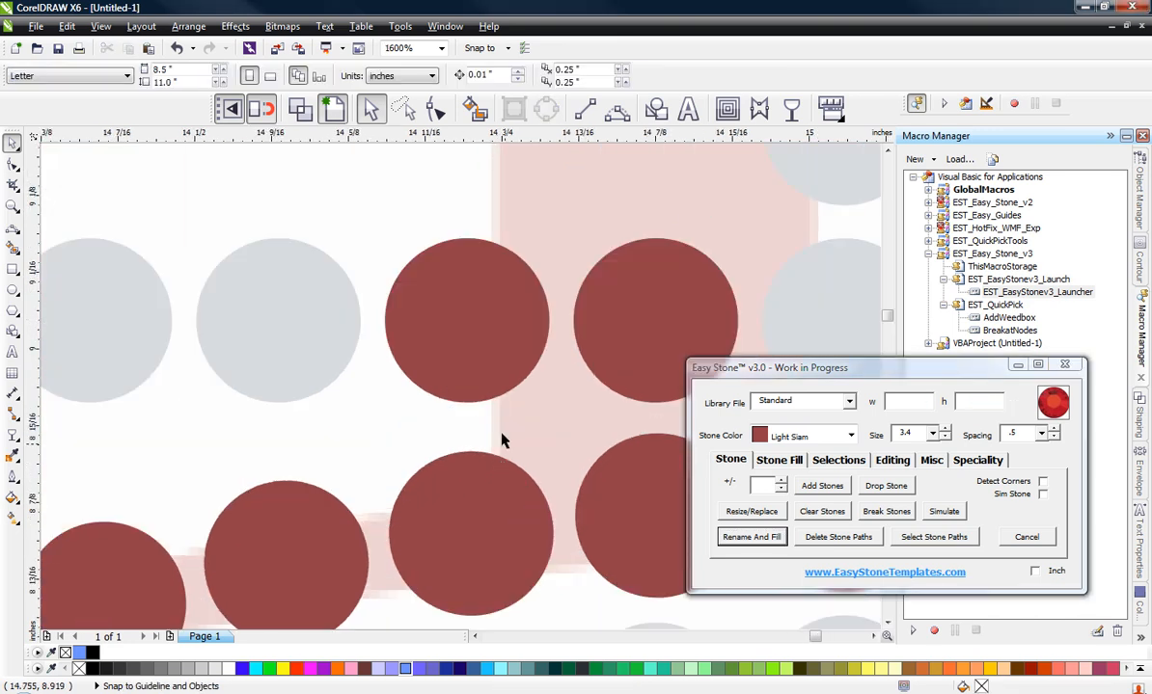
left_click(499, 380)
left_click_drag(498, 380, 499, 399)
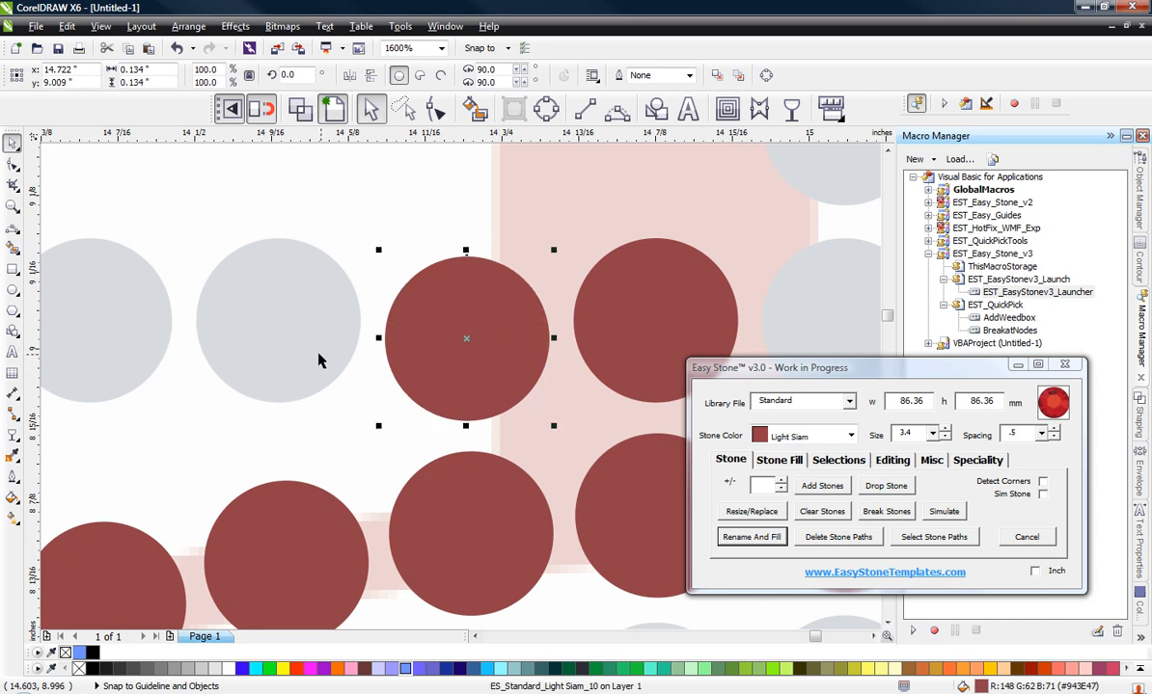
left_click(317, 338)
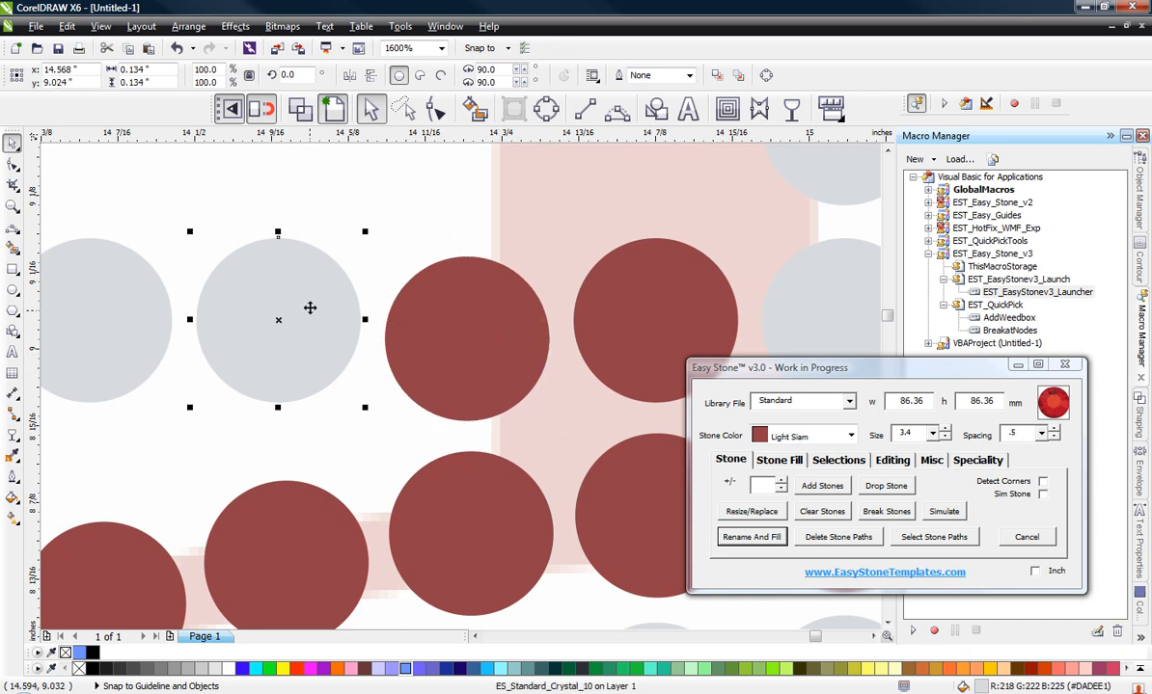
key("Escape")
left_click(318, 306)
key("Escape")
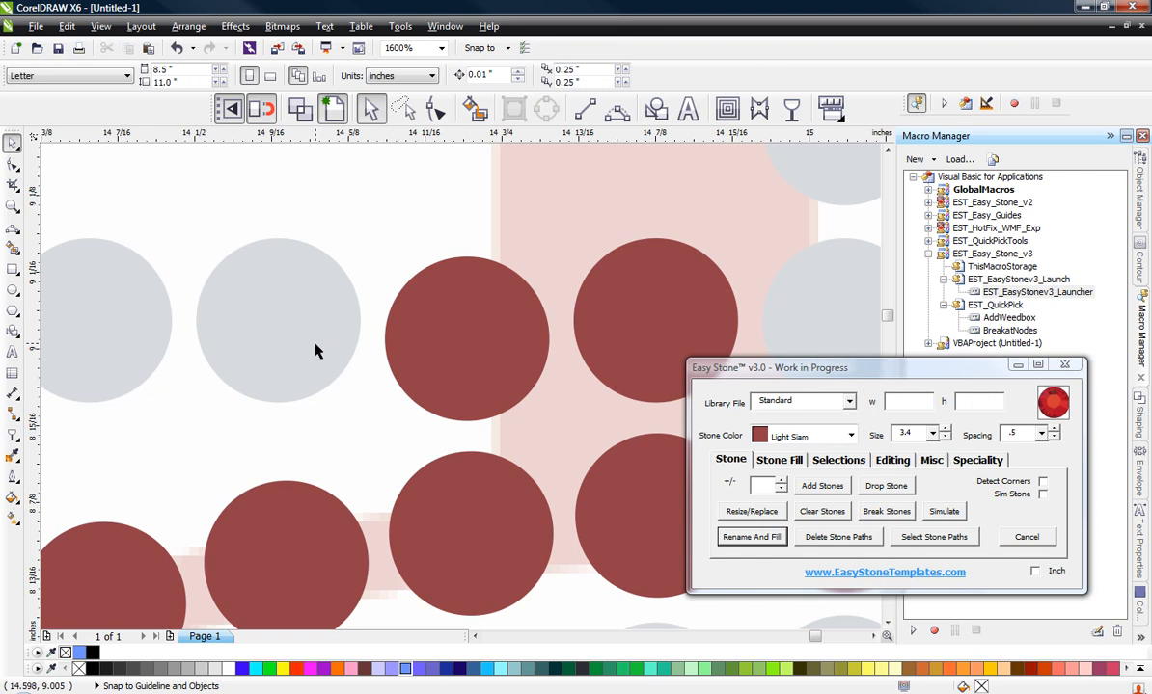
left_click(316, 340)
left_click_drag(316, 340, 324, 376)
Step: Lower the outer Crystal stone to y 8.945 in and the Light Siam stone beside it to y 8.902 in, following the ring
scroll(468, 327, "down", 1)
scroll(286, 361, "up", 1)
left_click_drag(307, 323, 318, 395)
scroll(489, 371, "down", 1)
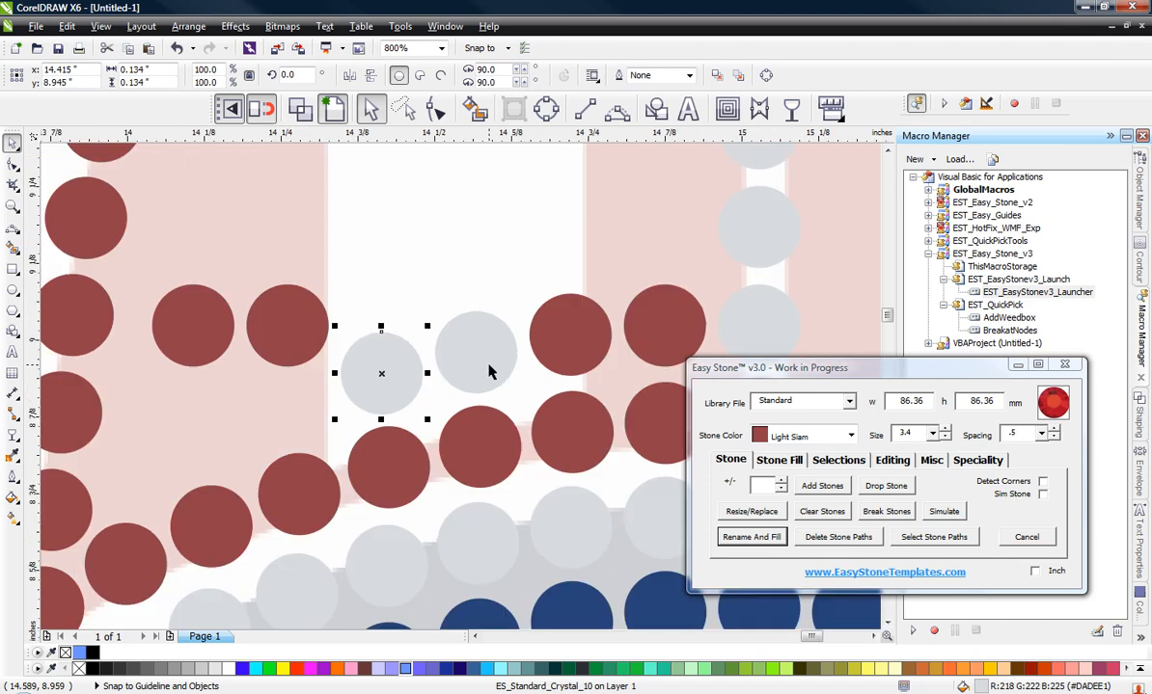
scroll(206, 351, "up", 1)
left_click_drag(403, 335, 403, 481)
scroll(432, 360, "down", 1)
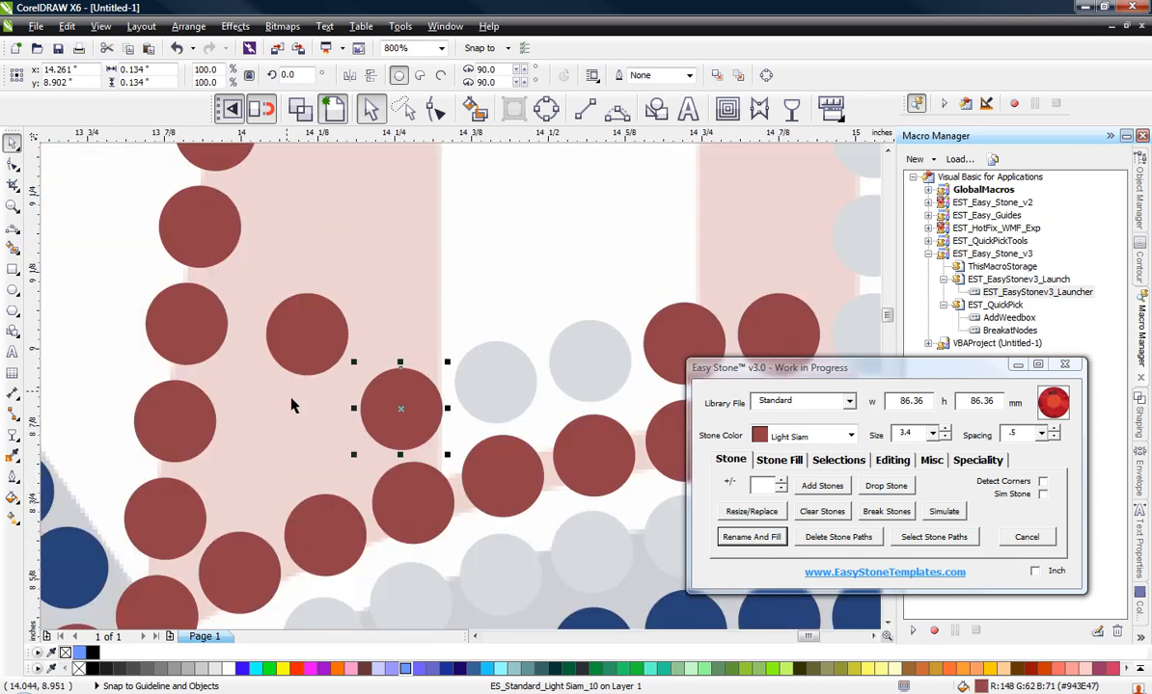
Step: Lower the Light Siam stone nearest the surfboard's left outline straight down to y 8.855 in
scroll(329, 336, "up", 1)
left_click(329, 336)
left_click_drag(329, 336, 377, 511)
scroll(334, 478, "down", 3)
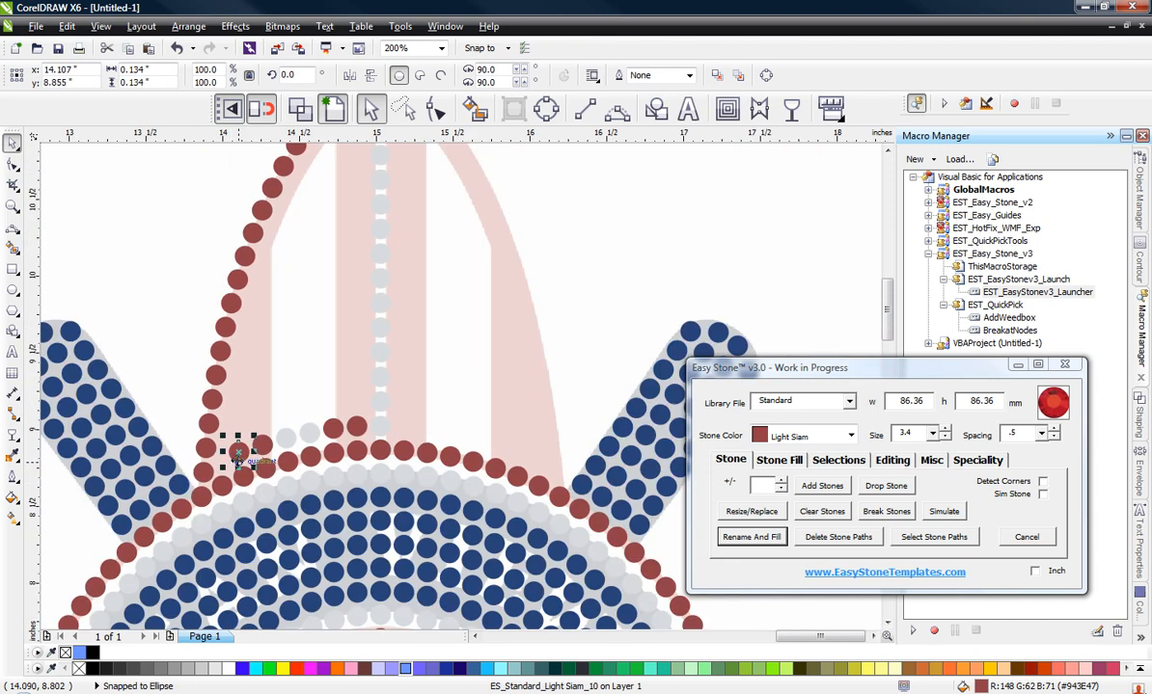
left_click(323, 386)
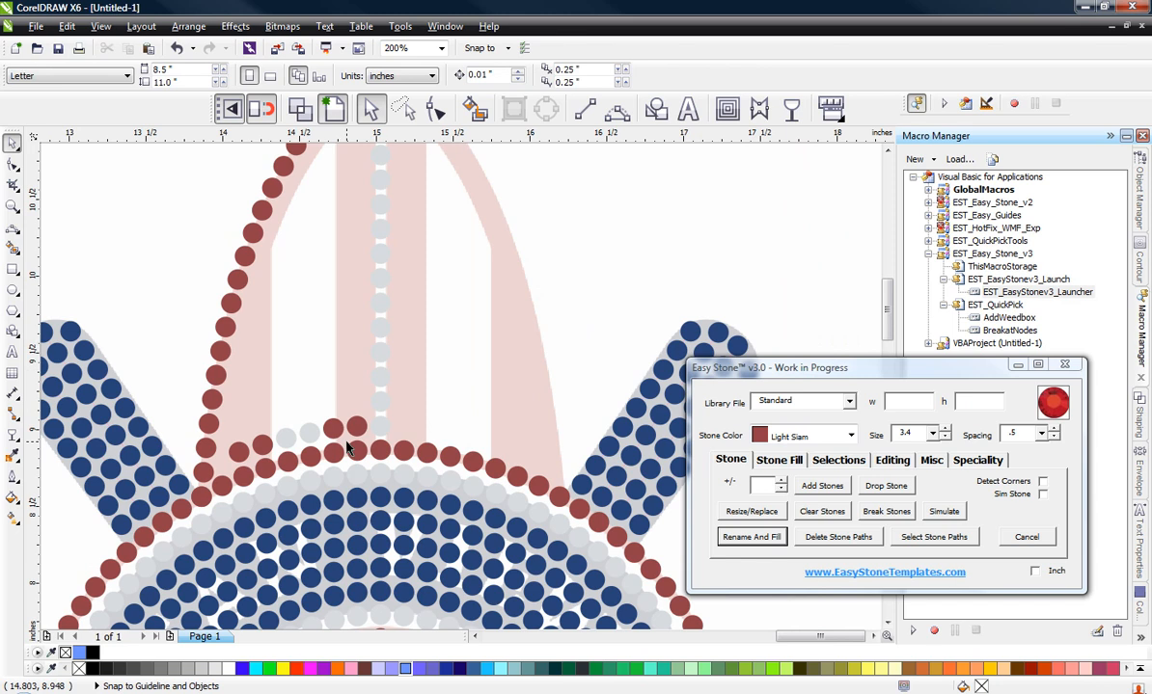
Step: Copy the pair of Light Siam stones beside the centre row's base up near the surfboard's tip
scroll(322, 406, "down", 1)
scroll(303, 320, "up", 1)
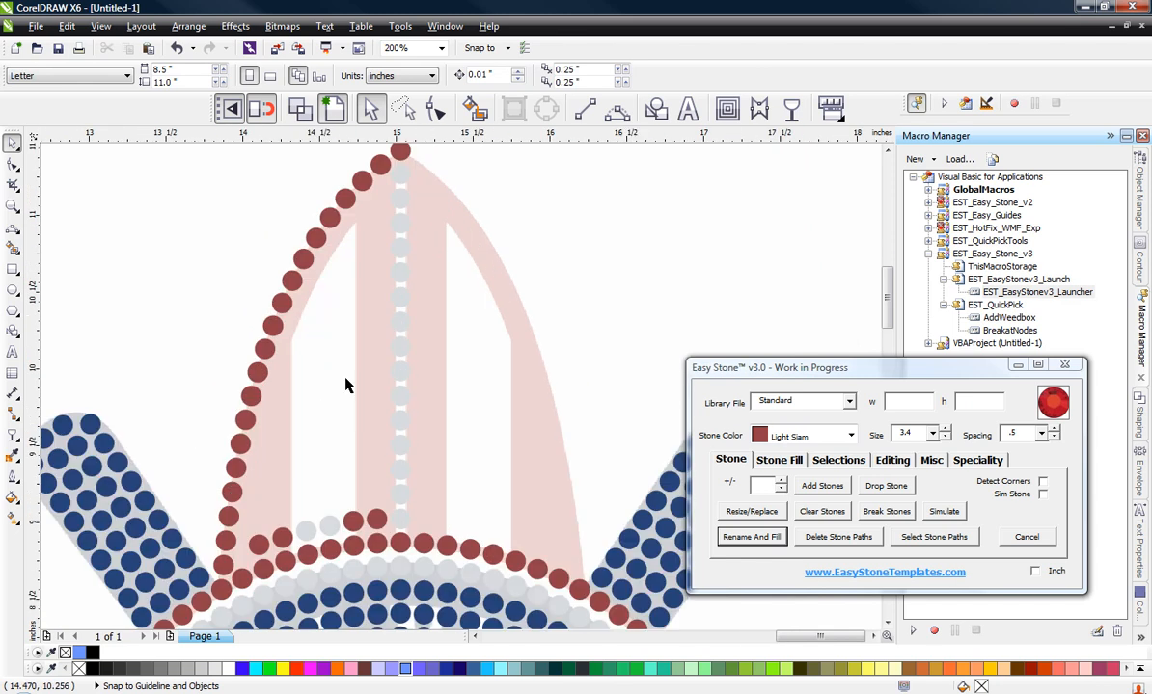
left_click(357, 515)
left_click(375, 518, "shift")
left_click_drag(376, 518, 359, 194)
scroll(338, 158, "up", 1)
left_click(262, 216)
scroll(427, 266, "up", 1)
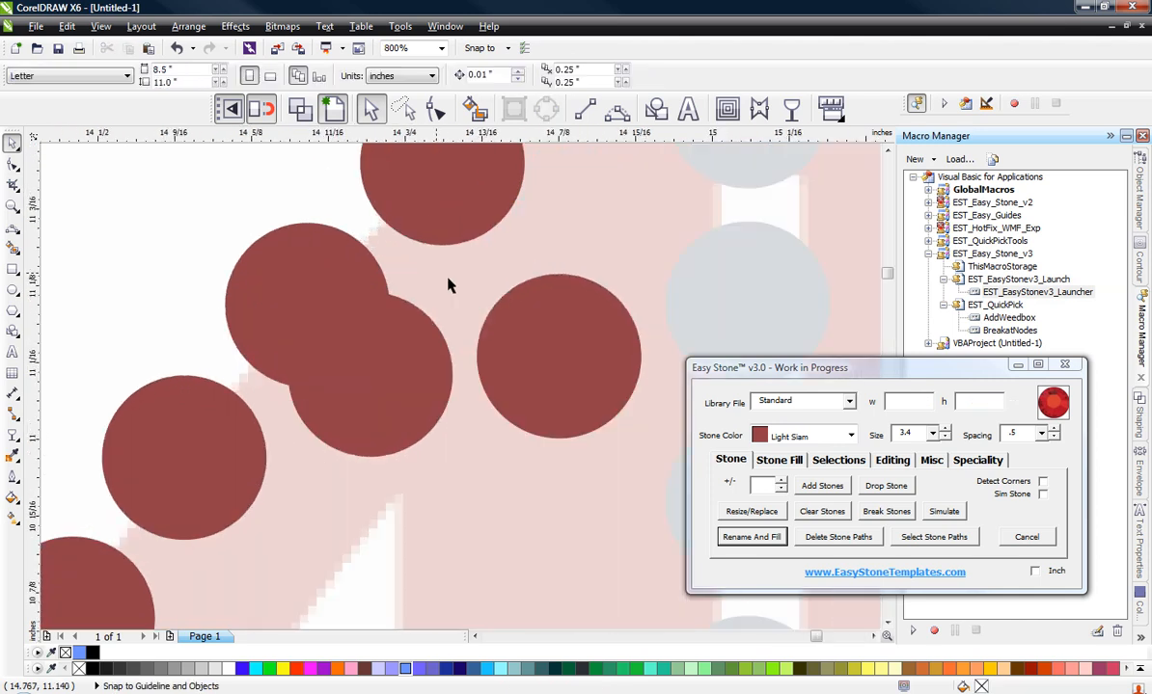
Step: Position the two copied Light Siam stones near the surfboard's tip at y 11.09 in and about y 10.95 in
left_click_drag(565, 330, 565, 303)
left_click_drag(408, 346, 415, 459)
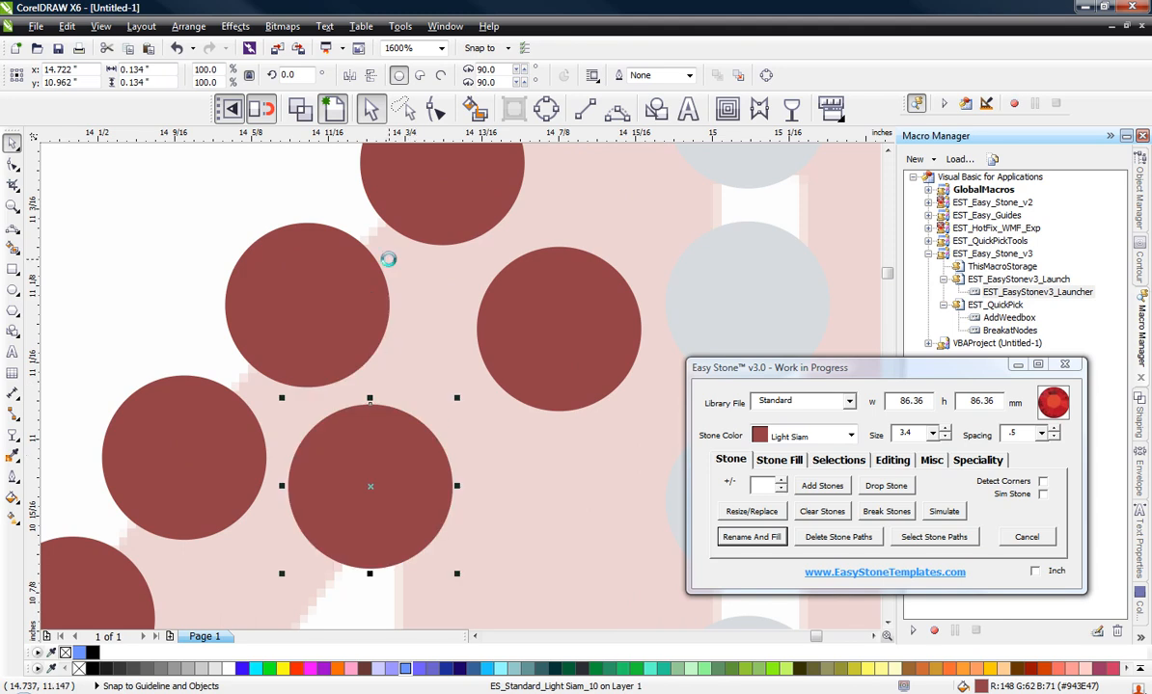
scroll(388, 258, "down", 1)
scroll(386, 328, "up", 1)
left_click_drag(374, 361, 374, 377)
scroll(411, 294, "down", 1)
Step: Fill the two Light Siam columns left of the centre row with stones between their top and base stones
left_click(462, 245)
scroll(458, 239, "down", 1)
scroll(461, 281, "down", 1)
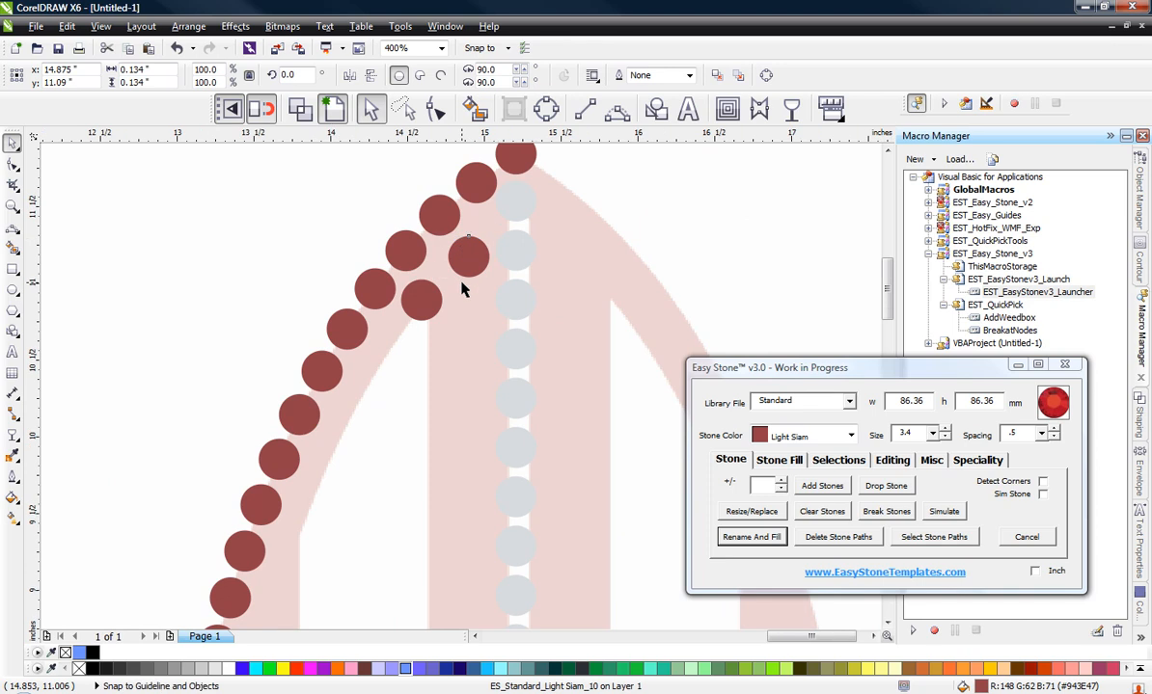
left_click(467, 590, "shift")
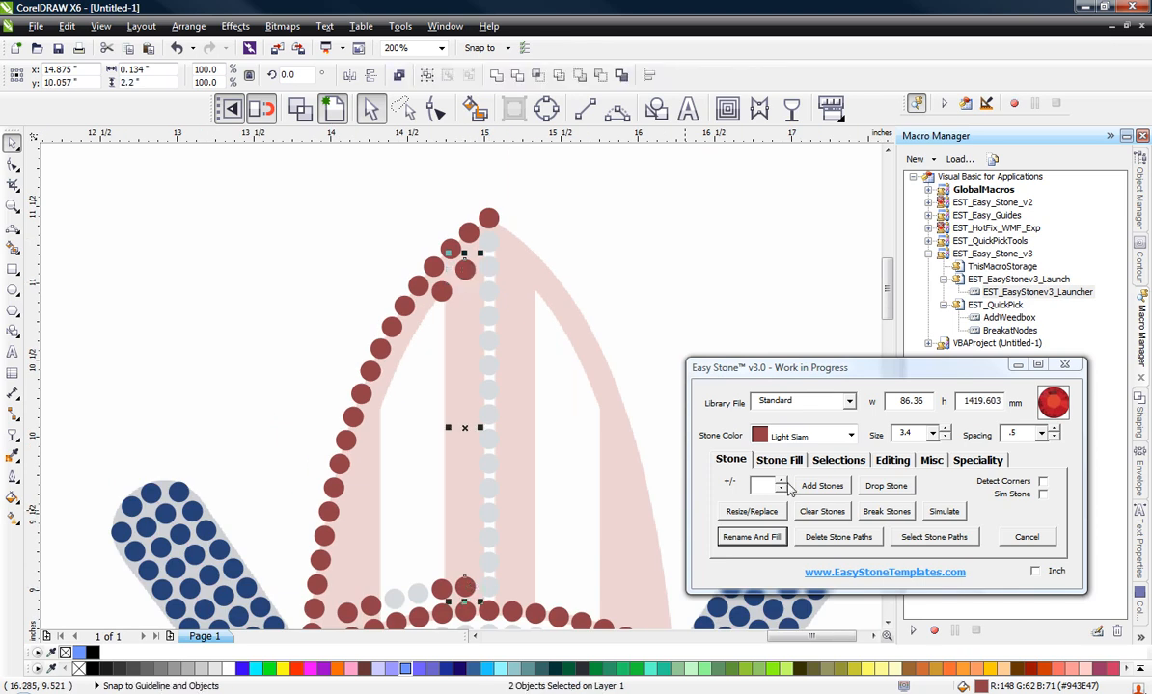
left_click(837, 488)
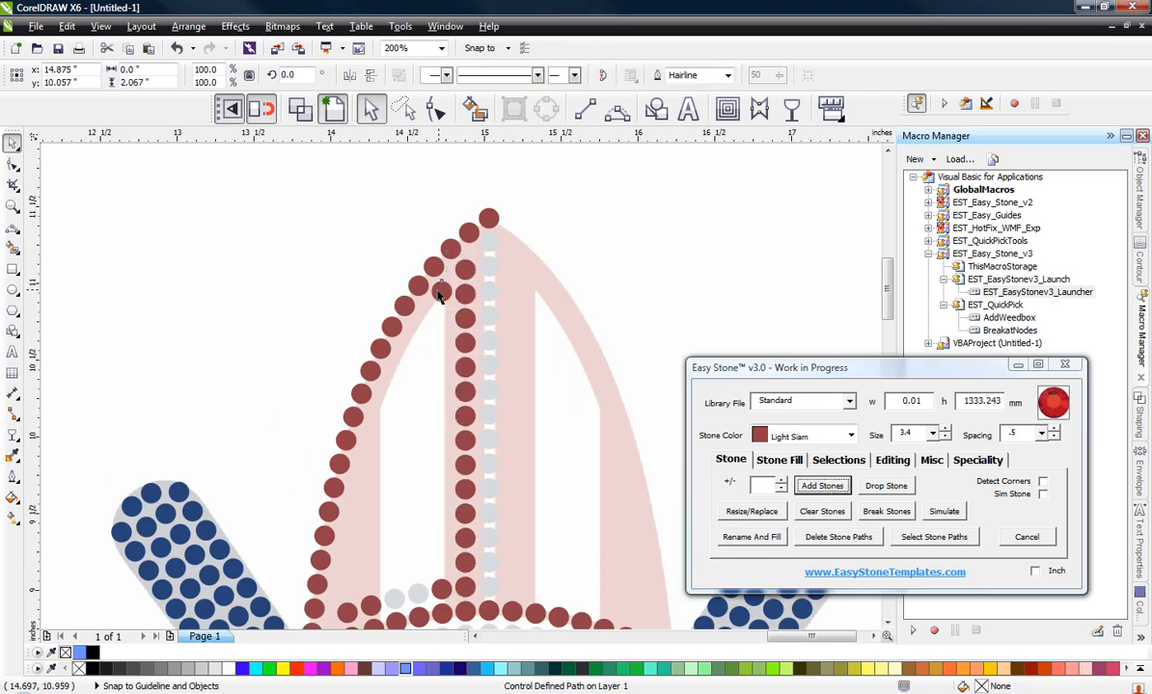
left_click(442, 594, "shift")
left_click(822, 485)
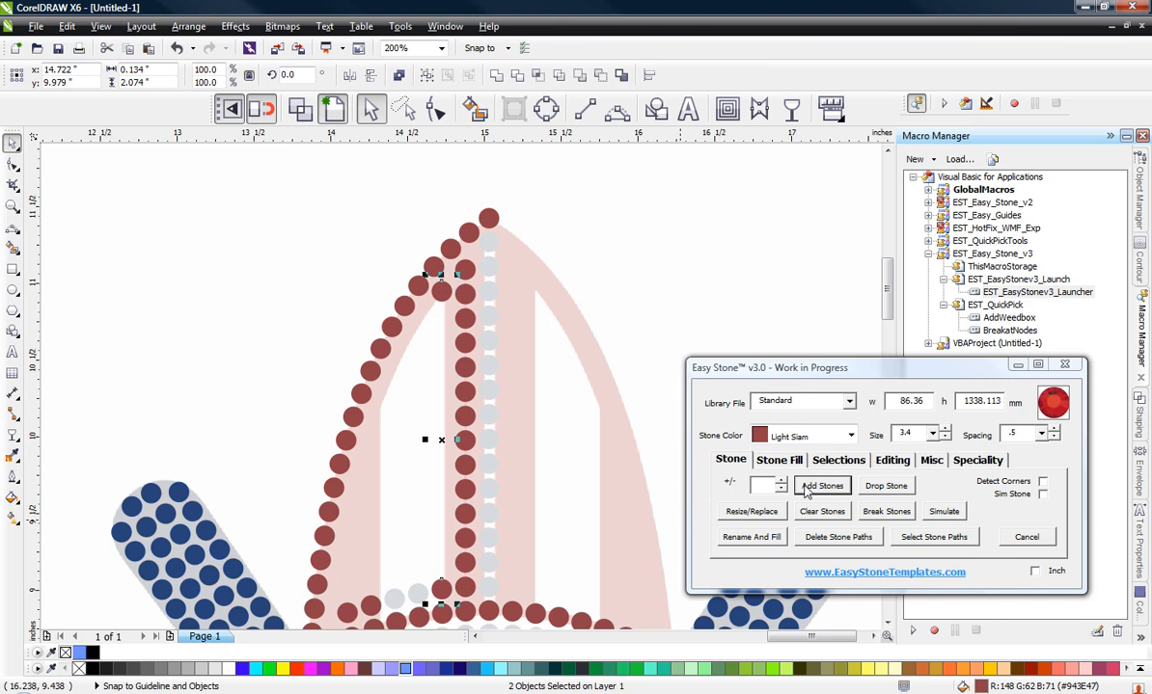
left_click(255, 278)
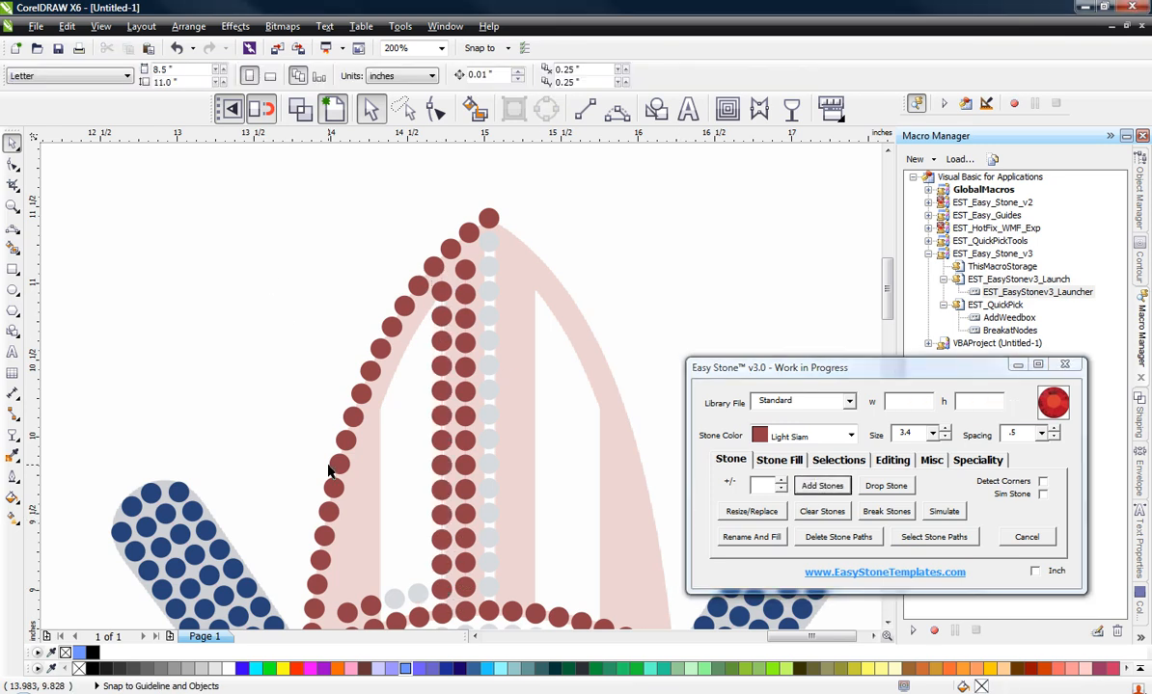
Step: Copy the pair of Crystal stones at the surfboard's base straight up within the white stripe to y 10.262 in
scroll(392, 614, "up", 2)
left_click(385, 588)
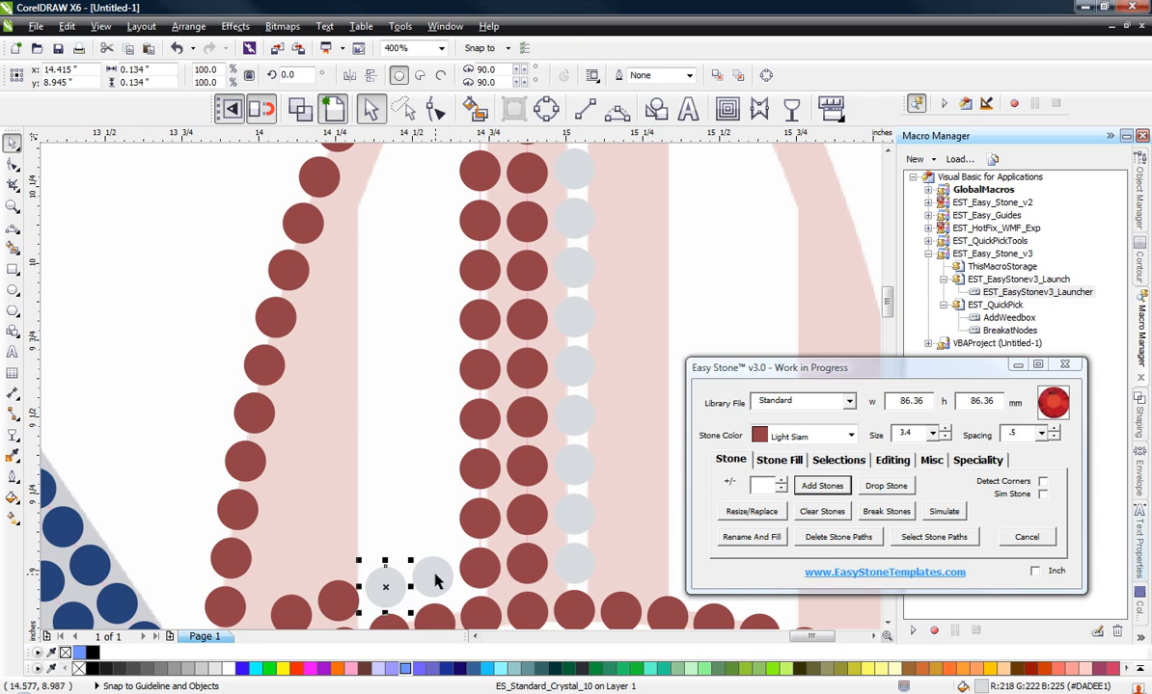
left_click(430, 576, "shift")
left_click_drag(430, 577, 431, 178)
scroll(438, 359, "down", 1)
scroll(414, 208, "up", 1)
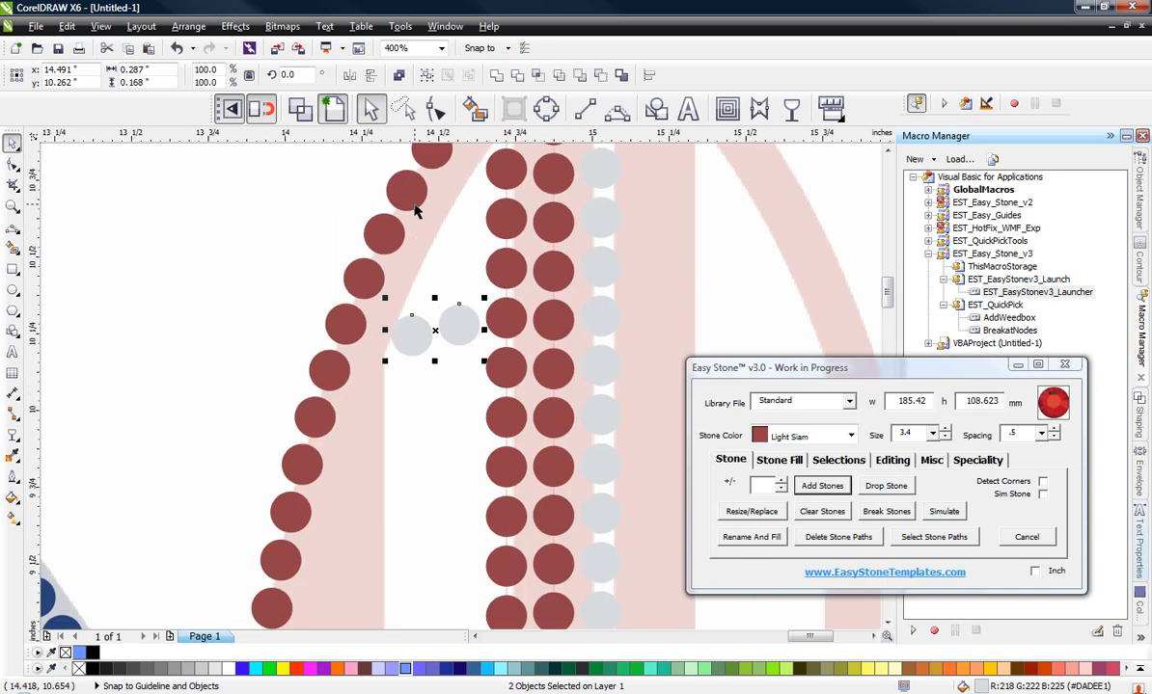
Step: Raise the two copied Crystal stones along the stripe's curved edge, to y 10.714 in and about y 10.43 in
left_click(460, 288)
left_click_drag(459, 324, 468, 195)
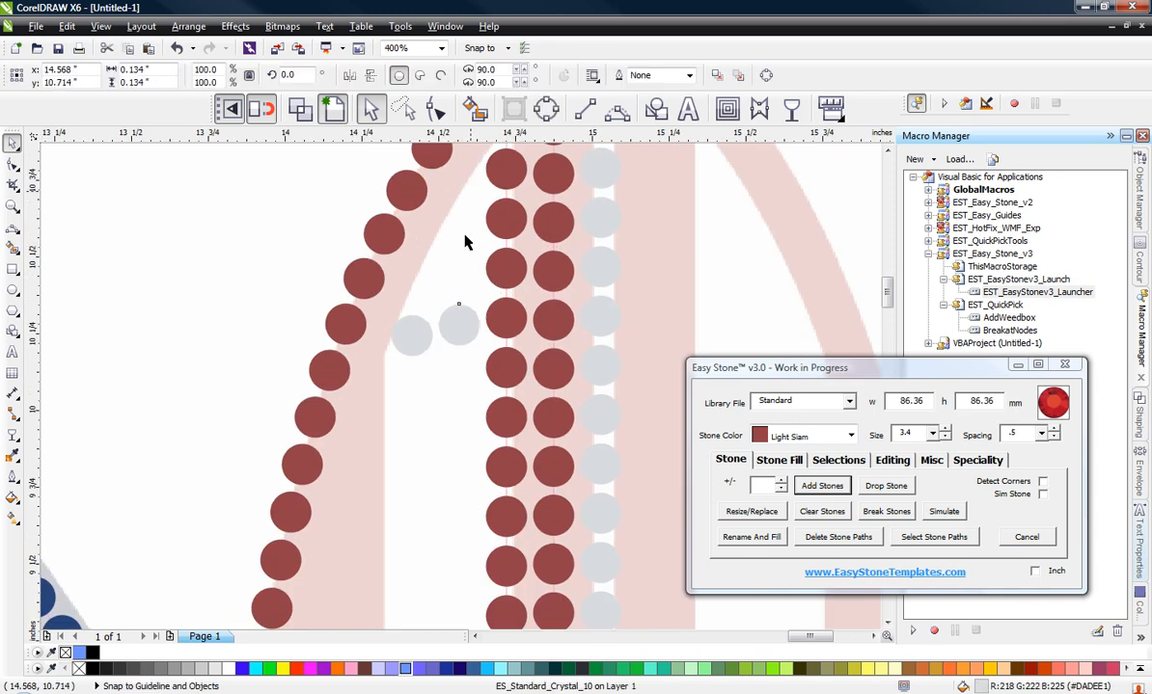
left_click_drag(417, 331, 453, 186)
Step: Fill the two Crystal columns in the left white stripe with stones between their top and base stones
scroll(465, 204, "down", 1)
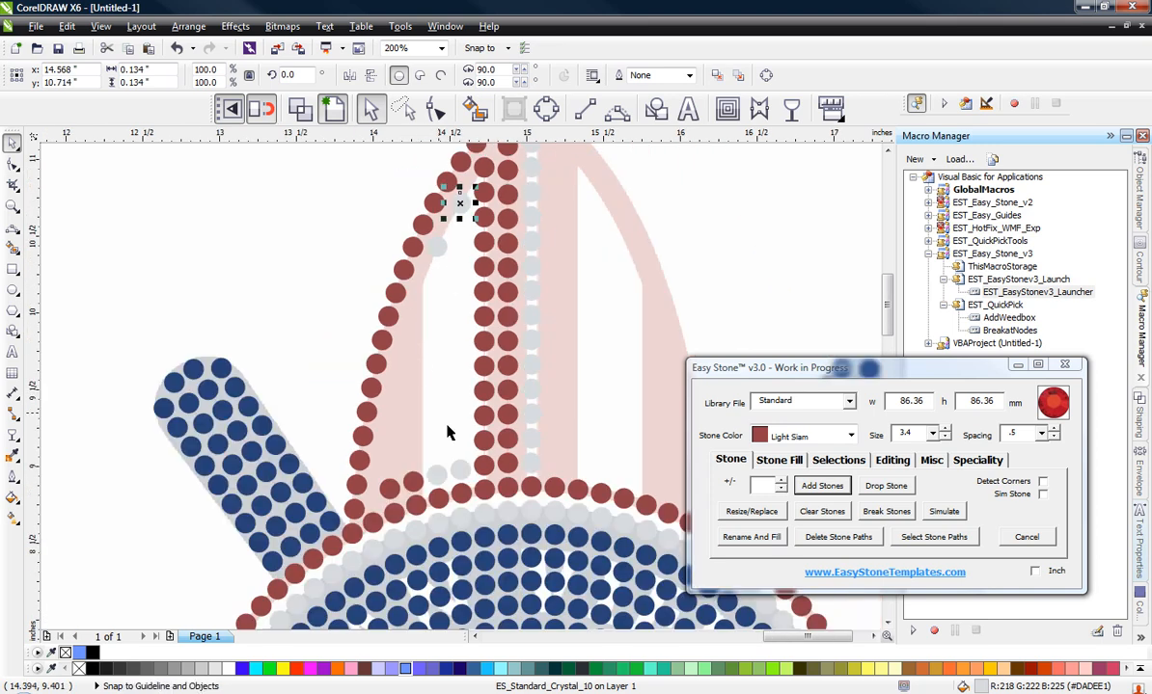
left_click(463, 472, "shift")
left_click(825, 487)
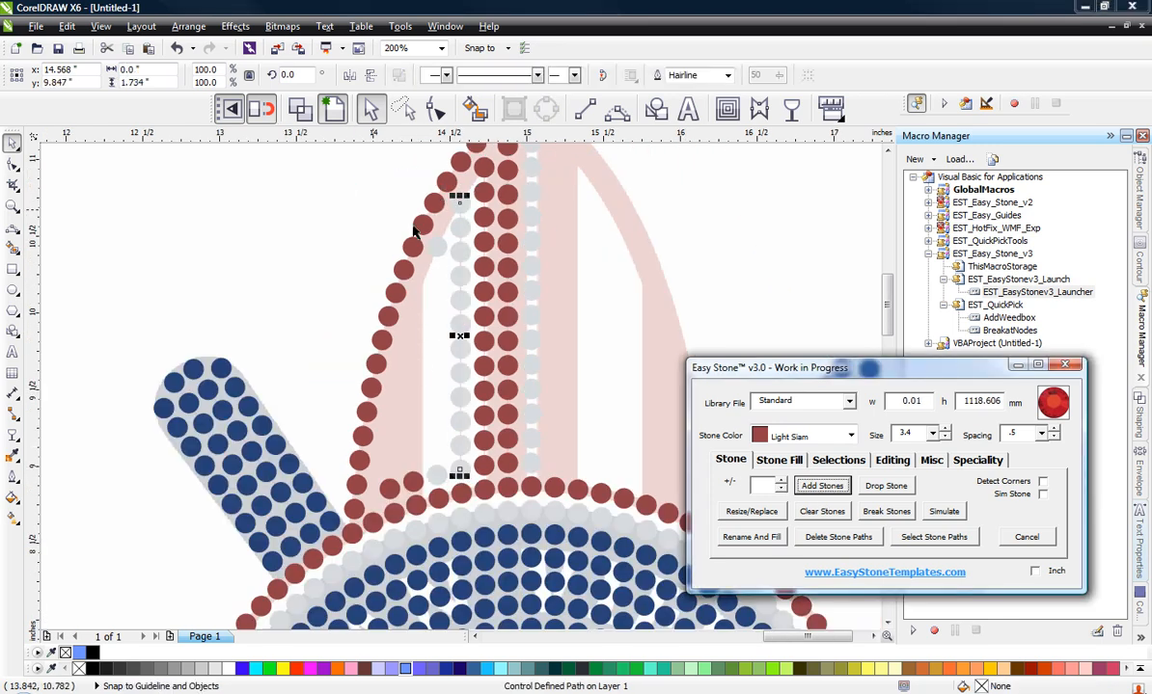
left_click(442, 256)
left_click(436, 478, "shift")
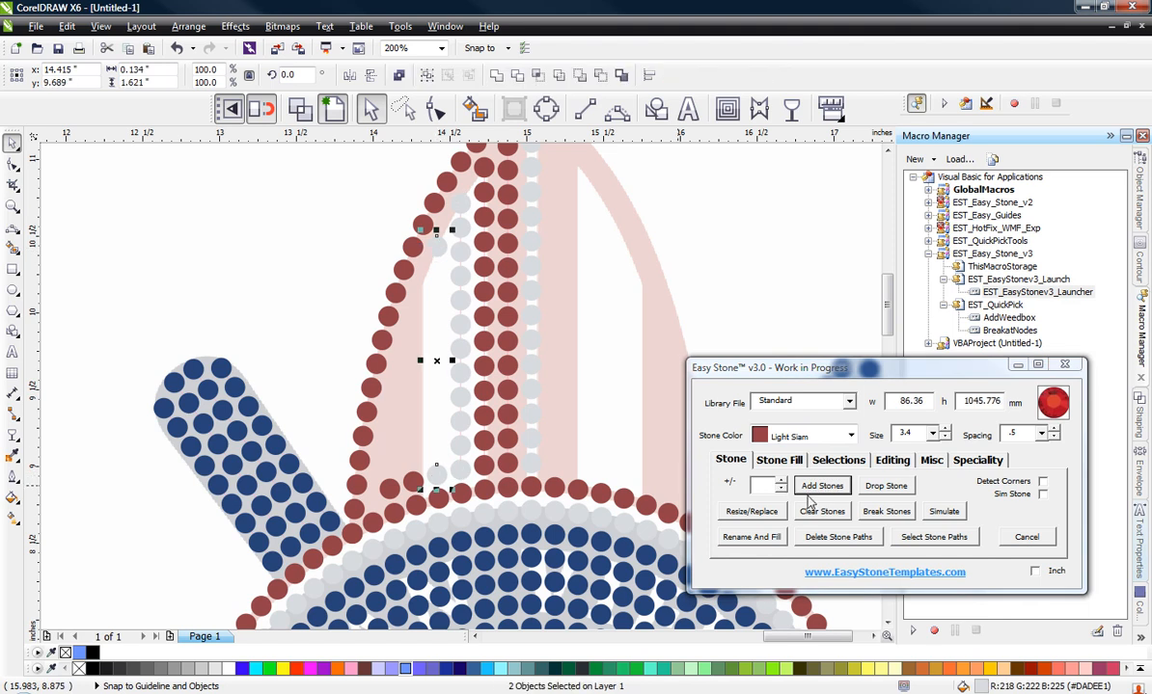
left_click(821, 486)
left_click(345, 405)
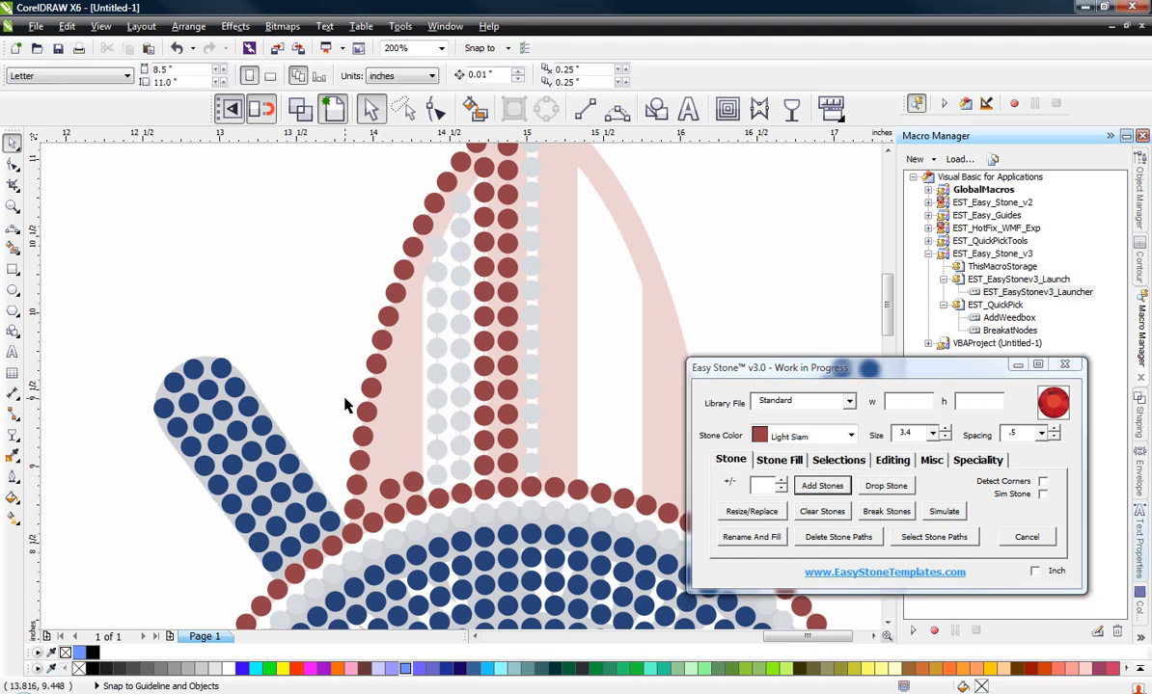
Step: Copy the two Light Siam base stones left of the Crystal columns straight up to y 9.977 in
scroll(380, 475, "up", 2)
left_click(445, 484)
left_click(399, 503, "shift")
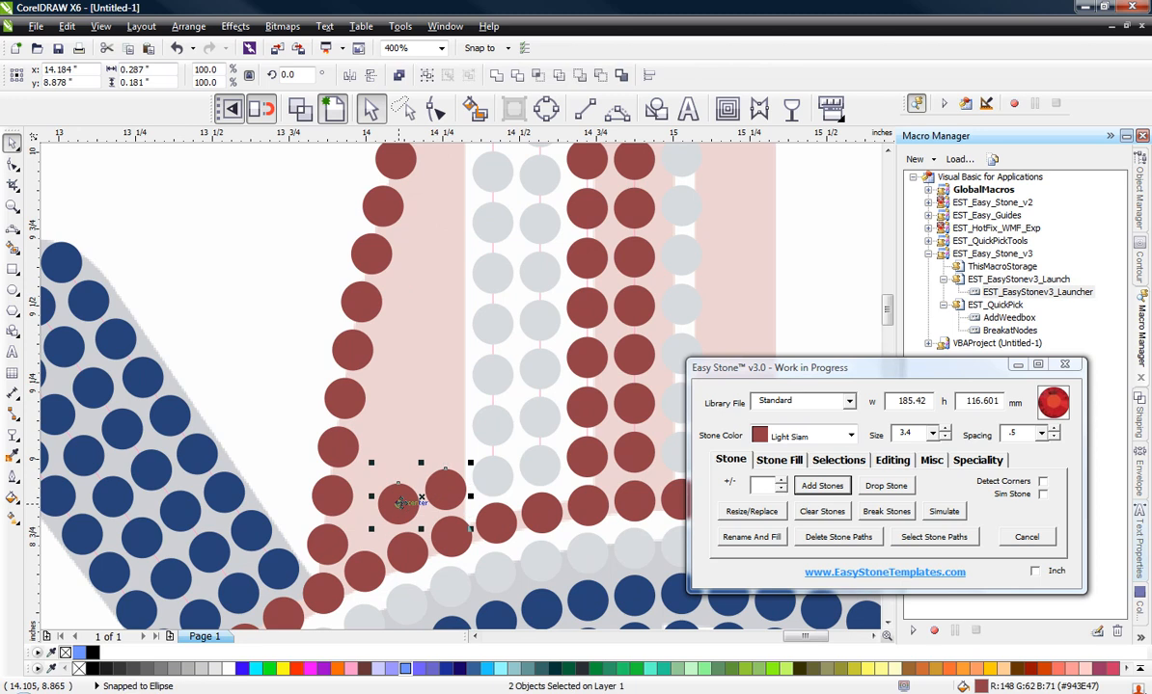
scroll(399, 503, "down", 2)
left_click_drag(423, 497, 422, 333)
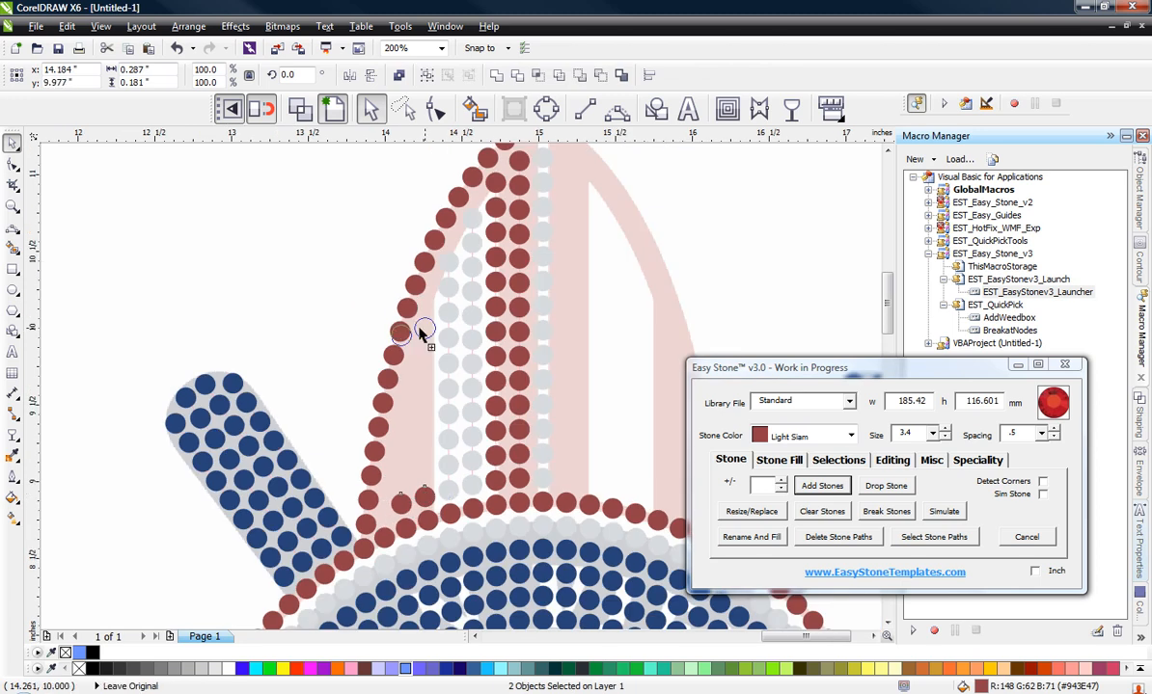
left_click_drag(548, 374, 413, 331)
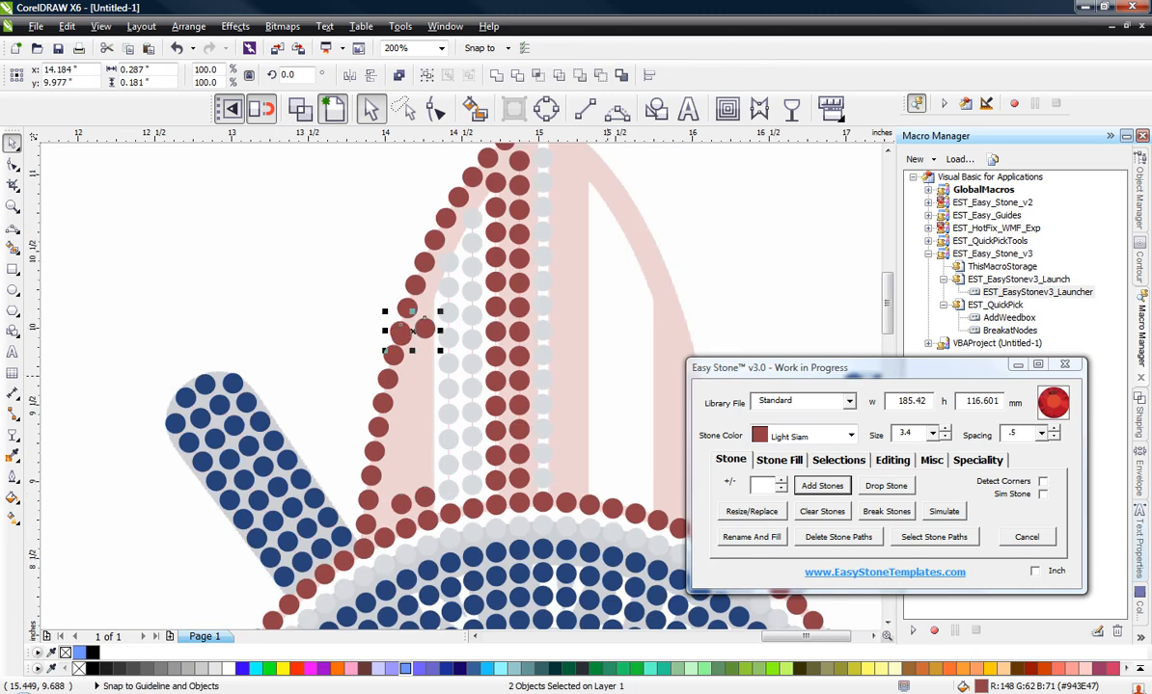
Step: Fill the Light Siam column at x 14.261 in with stones between the copied top stone and its base stone
left_click(329, 269)
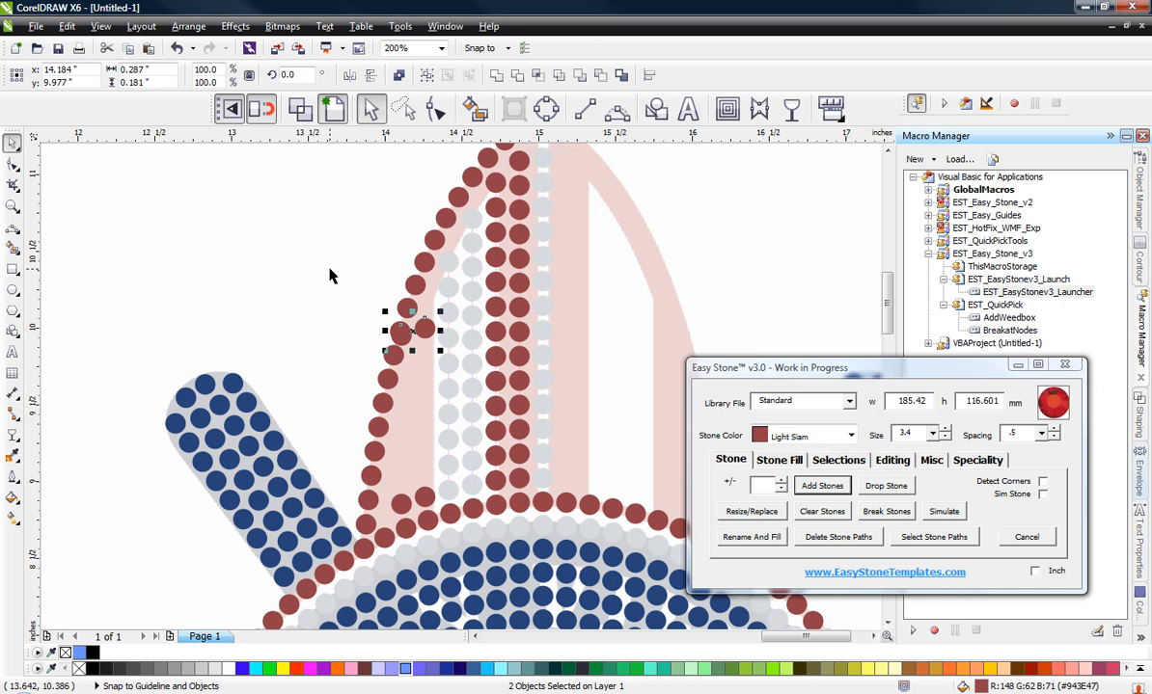
left_click(266, 325)
left_click(428, 330)
left_click(426, 496, "shift")
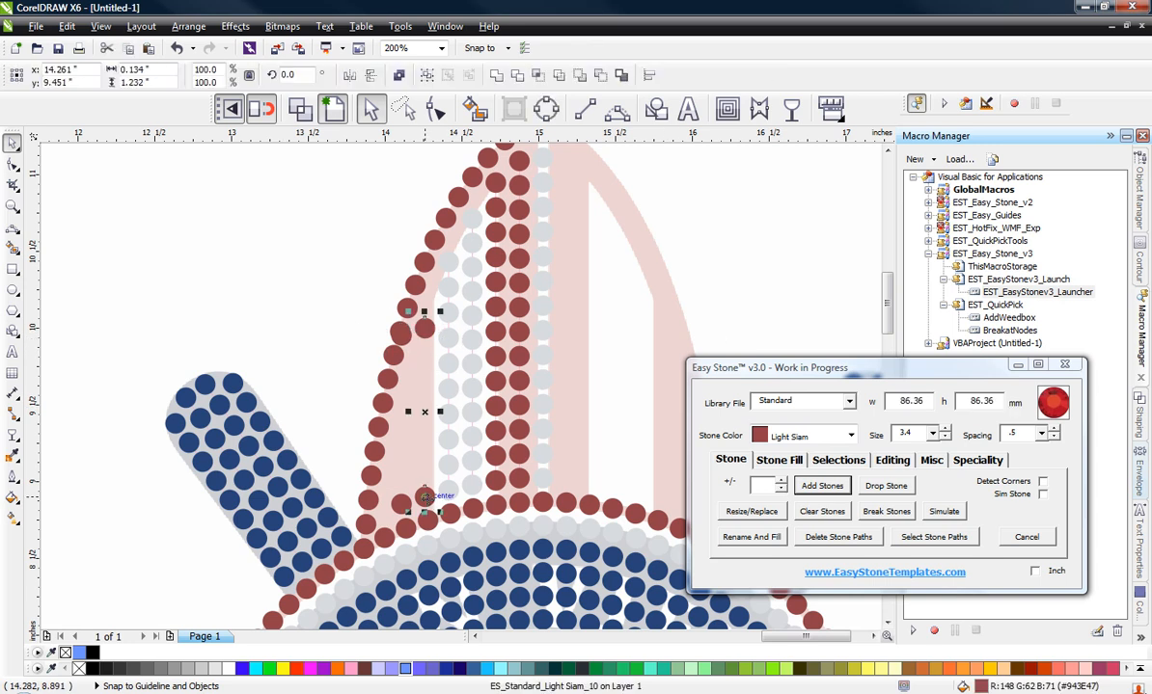
left_click(822, 486)
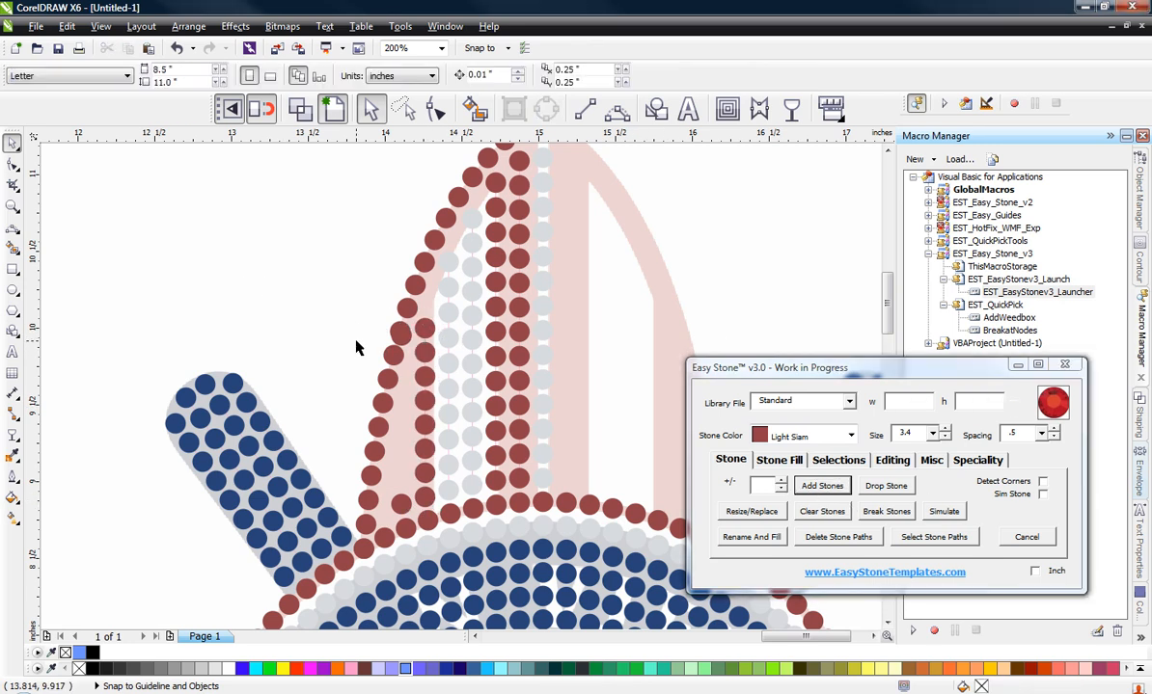
Step: Move the outer copied Light Siam stone down to y 9.407 in and add stones between it and its base stone
scroll(356, 348, "up", 1)
left_click(444, 324)
left_click_drag(444, 324, 458, 500)
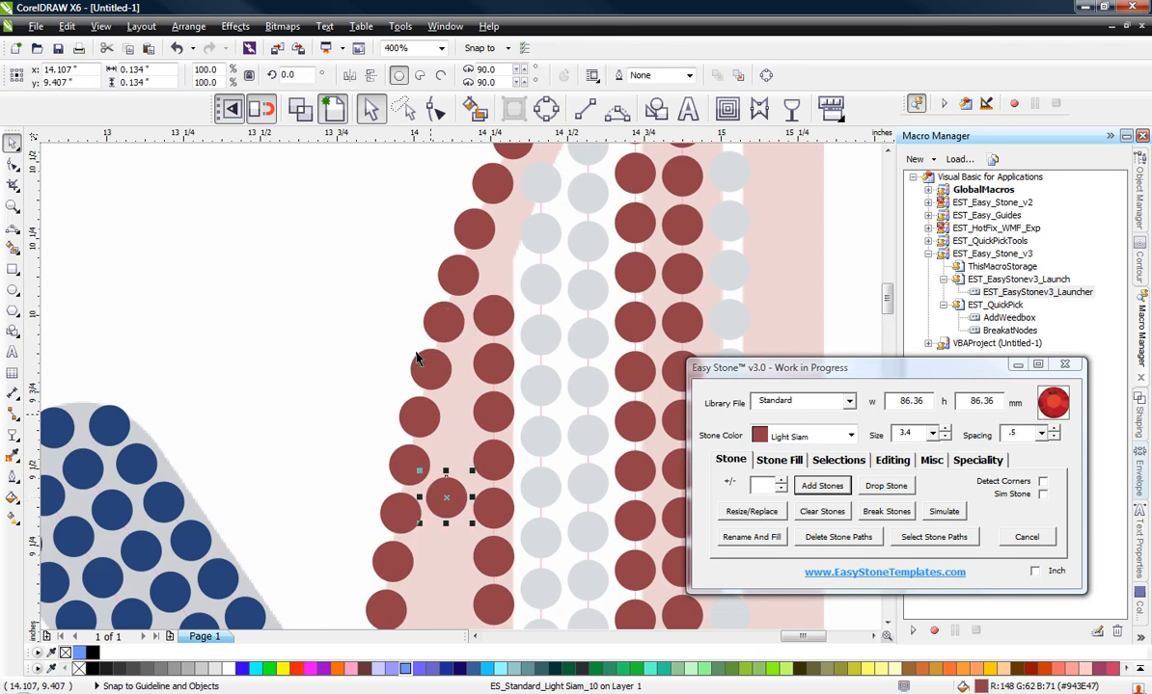
scroll(403, 288, "down", 1)
left_click(429, 484, "shift")
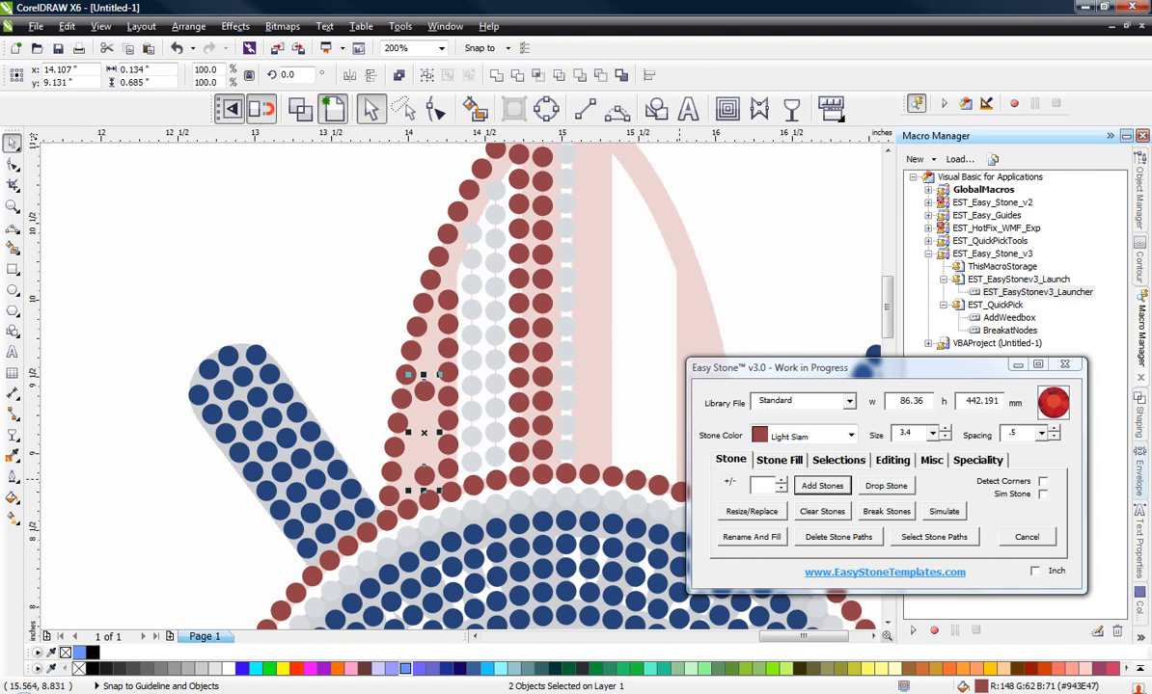
left_click(808, 485)
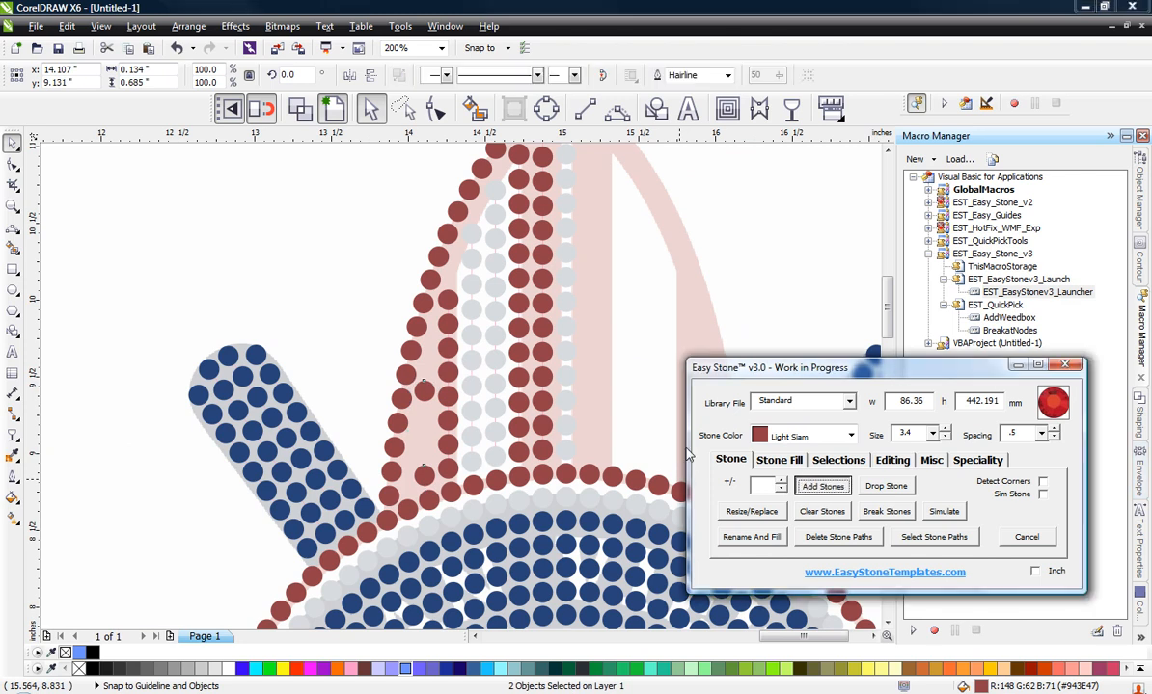
Step: Select the surfboard, bats and upper ring stones together and delete their stone paths
scroll(496, 401, "down", 1)
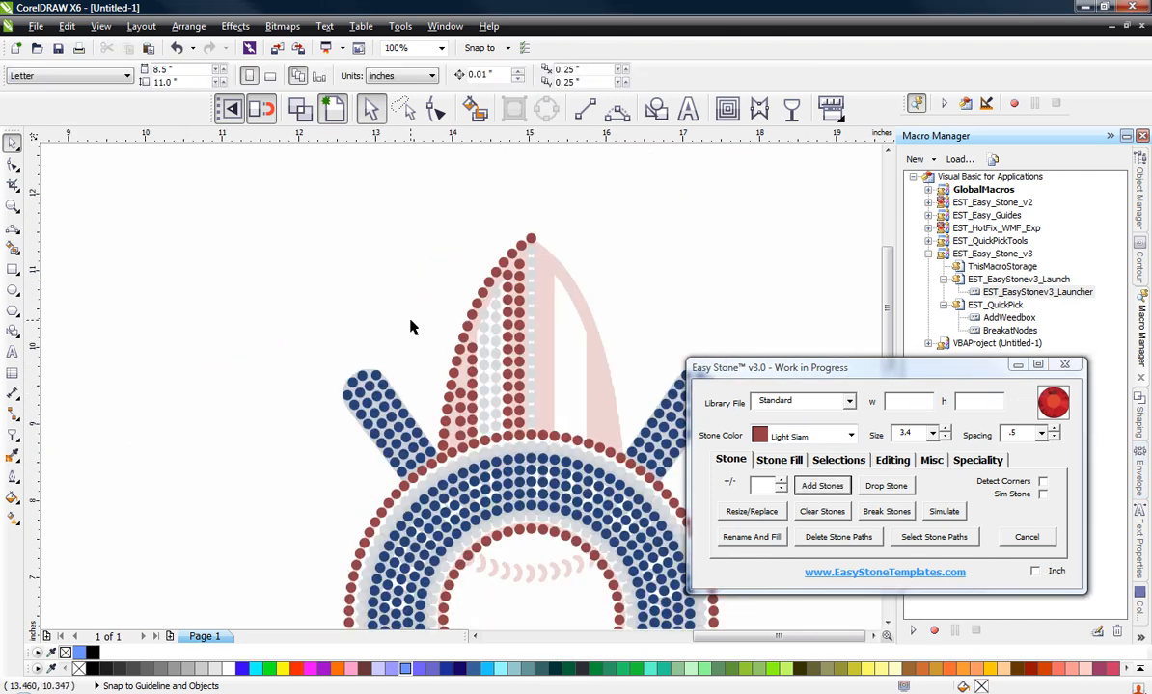
scroll(506, 266, "up", 2)
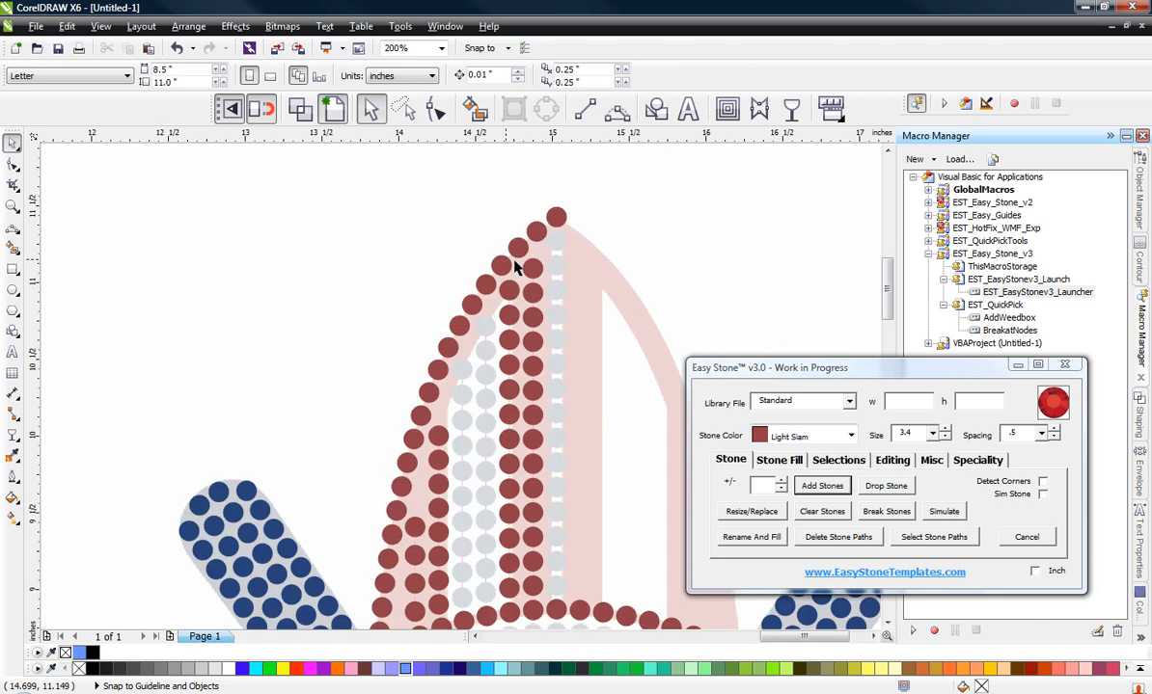
scroll(496, 244, "down", 1)
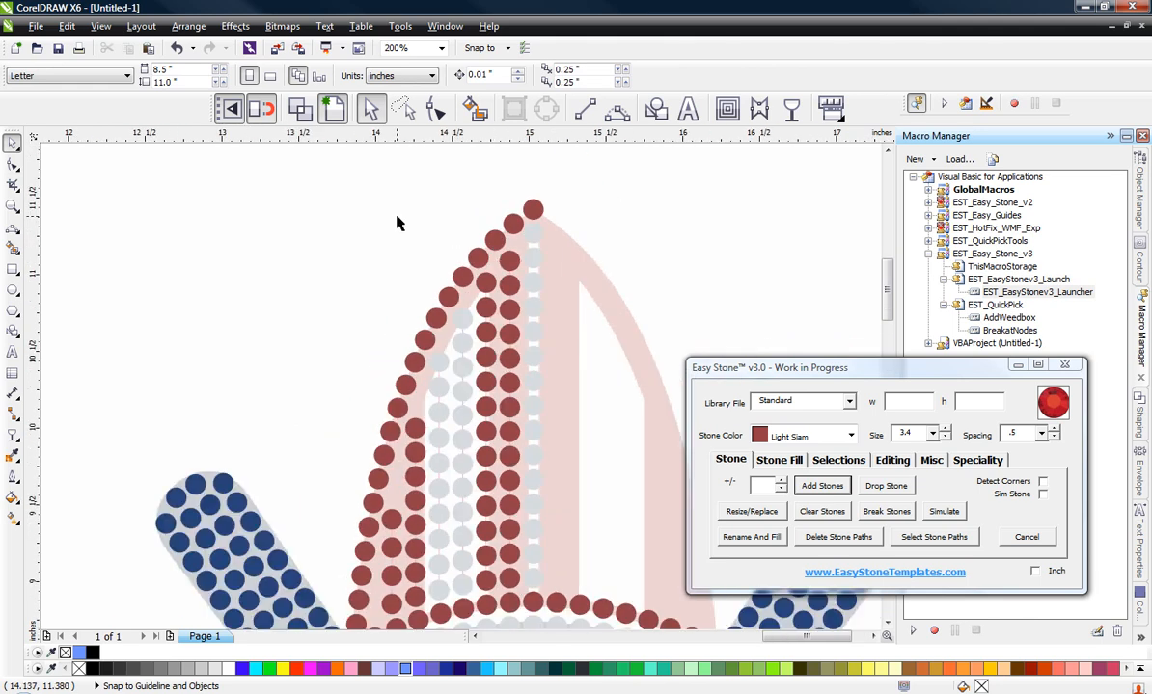
scroll(396, 223, "down", 1)
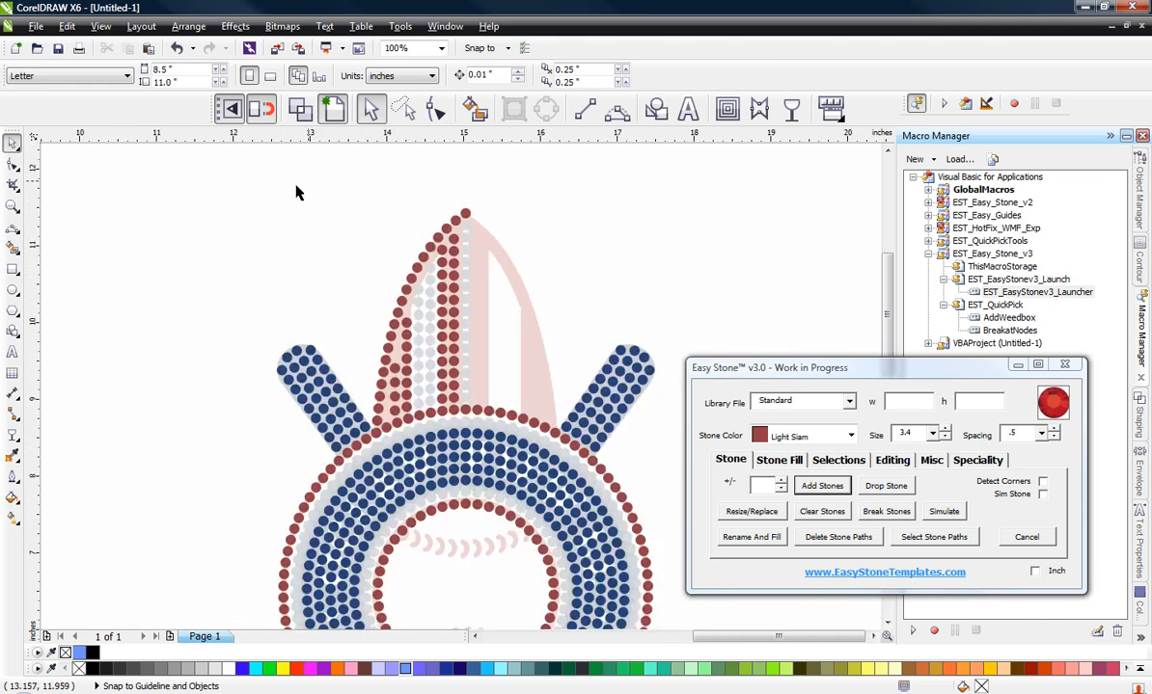
left_click_drag(220, 191, 673, 596)
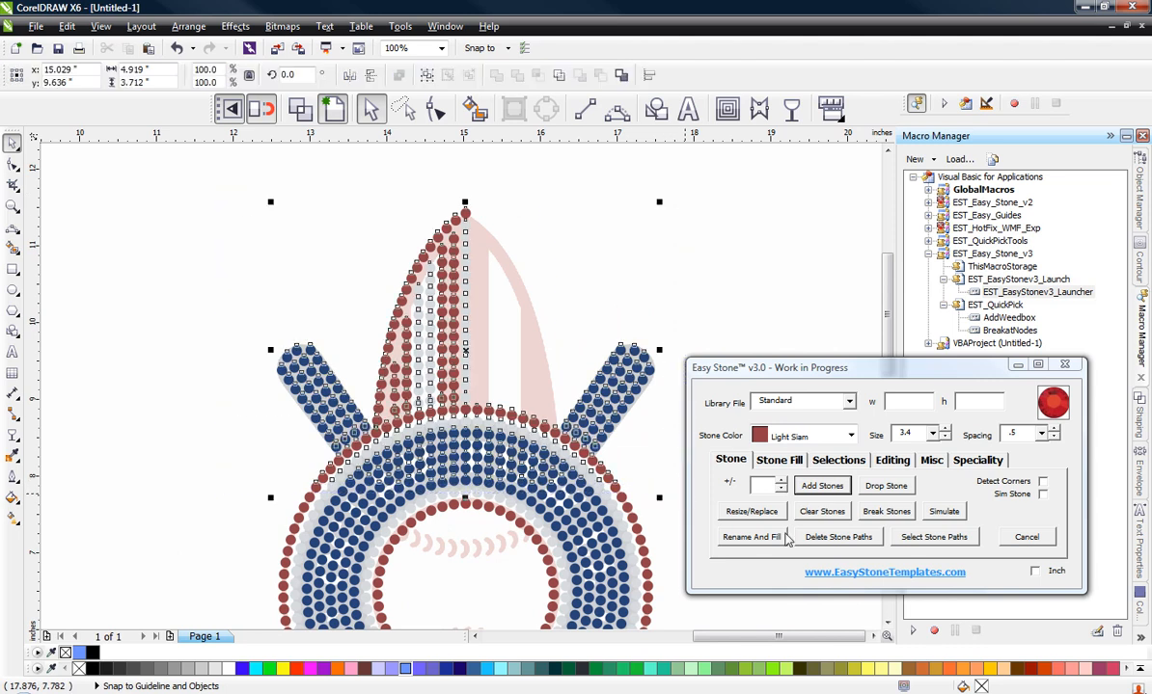
left_click(829, 538)
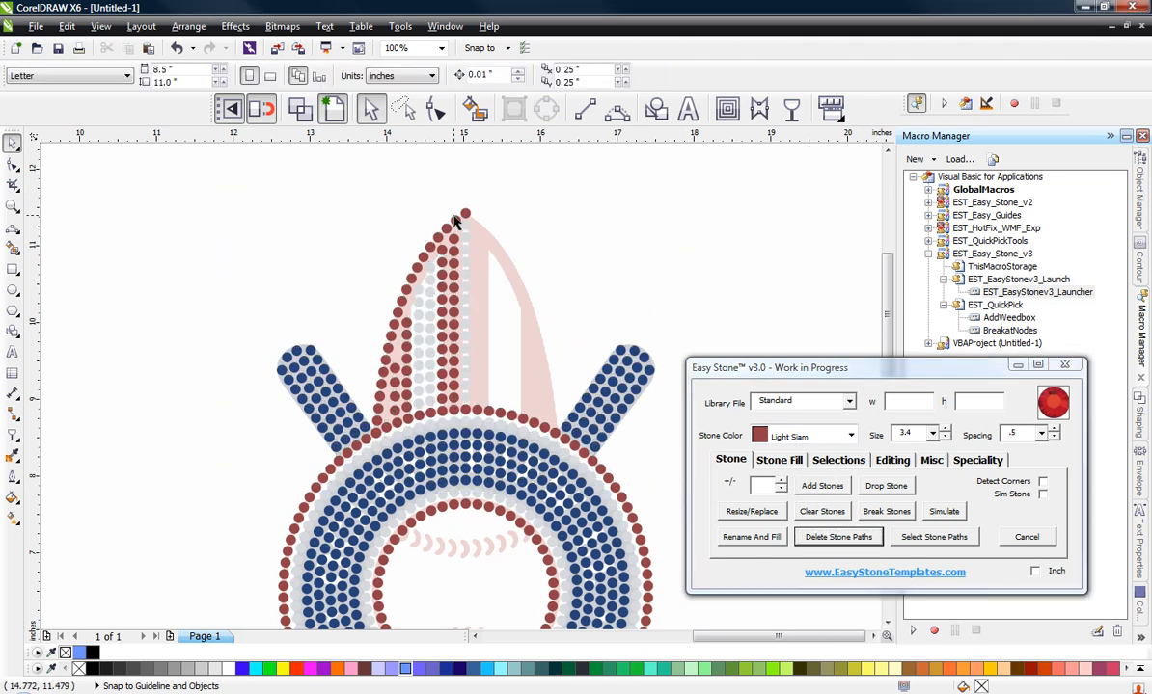
Step: Resize the top Light Siam stone in the column beside the centre row to size 2.9
scroll(448, 227, "up", 1)
scroll(445, 237, "up", 2)
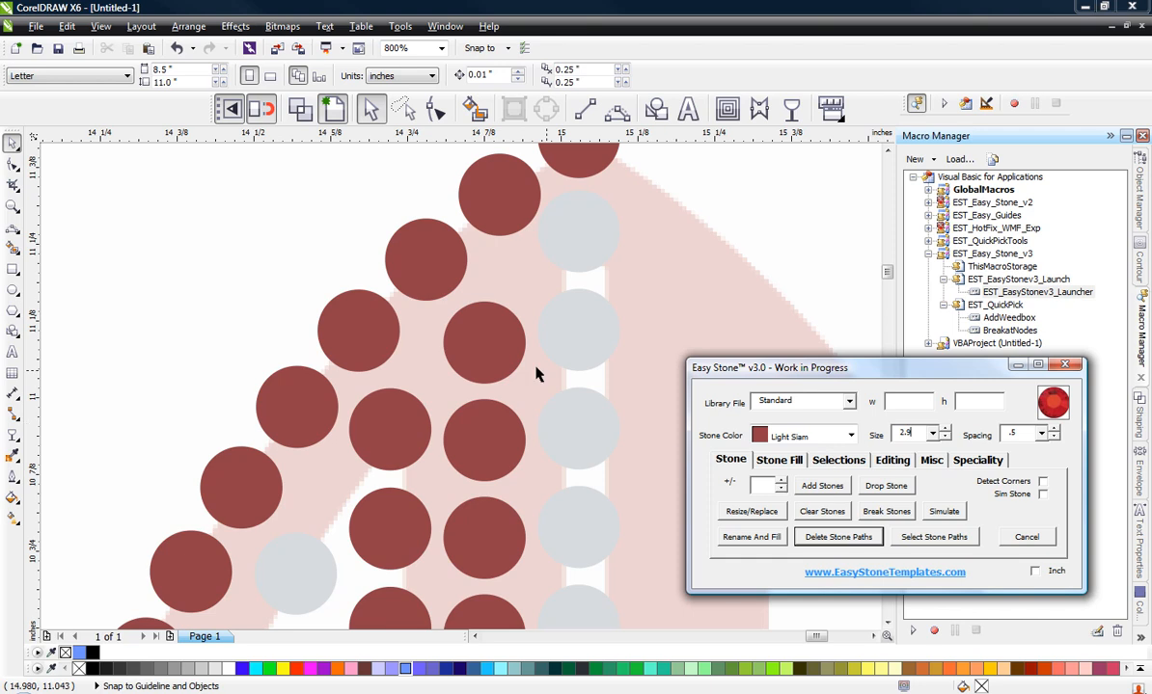
left_click(501, 350)
left_click(767, 514)
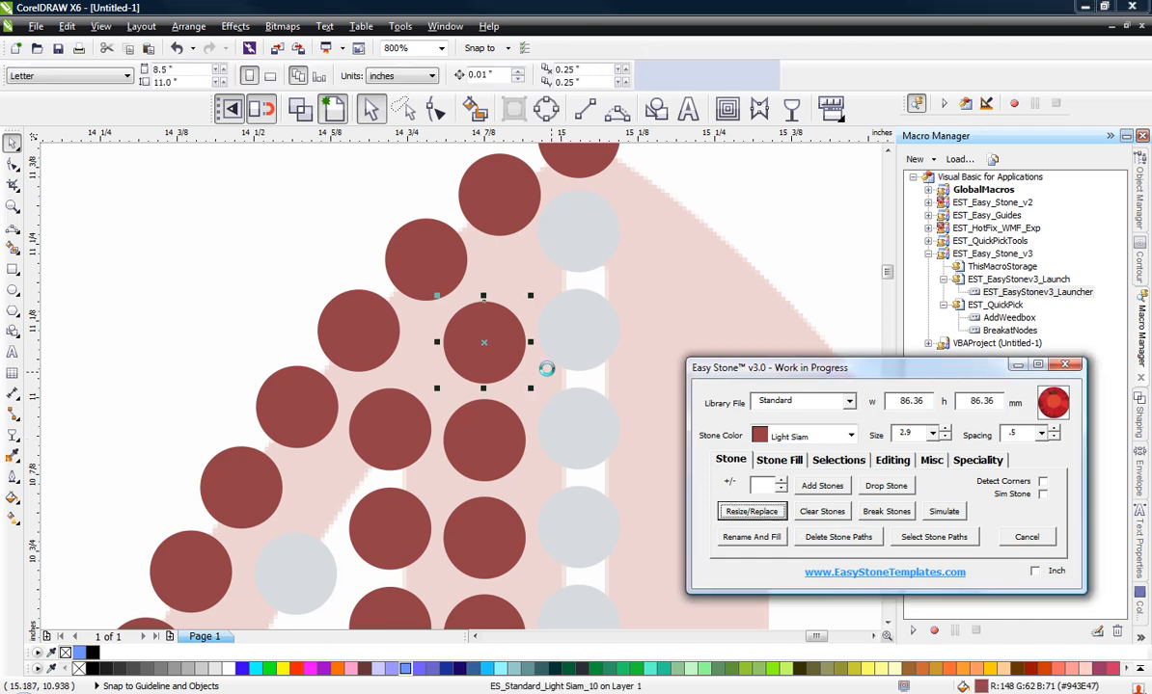
Step: Shift the resized stone toward the tip and copy it into the gap at its lower left, at x 14.807, y 11.053 in
scroll(479, 334, "up", 1)
left_click_drag(480, 348, 496, 294)
left_click_drag(496, 295, 392, 401)
right_click(388, 403)
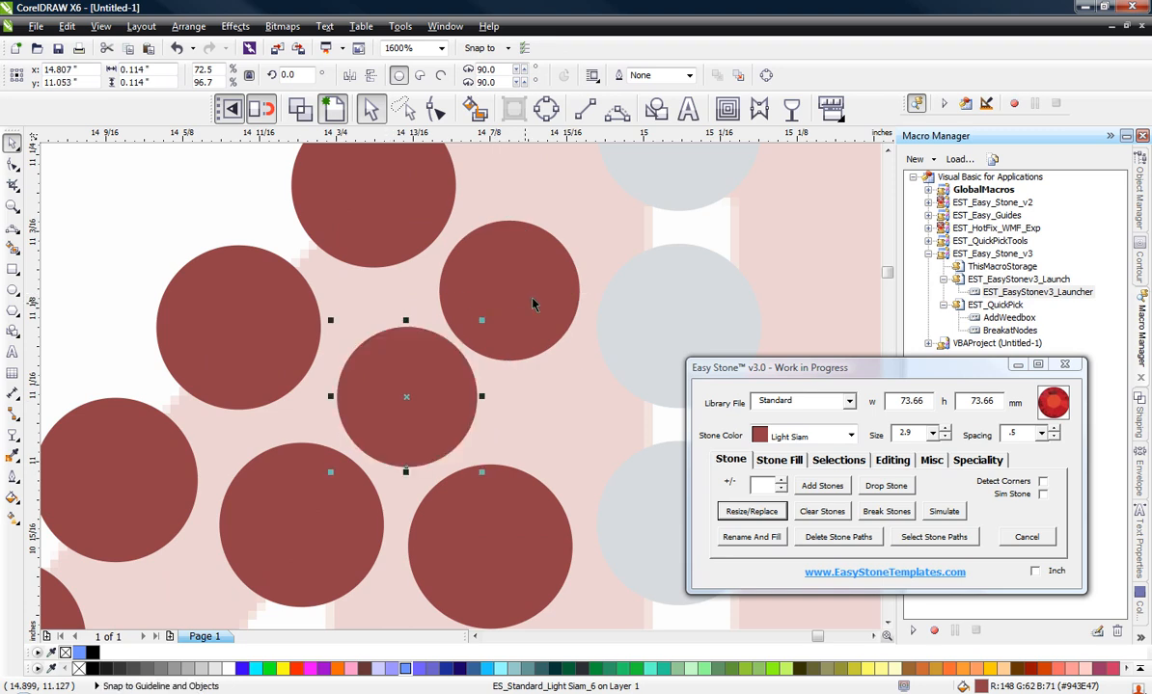
Step: Nudge the upper 2.9 stone toward the tip and the lower one to x 14.811, y 11.054 in to even their spacing
left_click_drag(533, 301, 537, 292)
left_click_drag(417, 418, 421, 417)
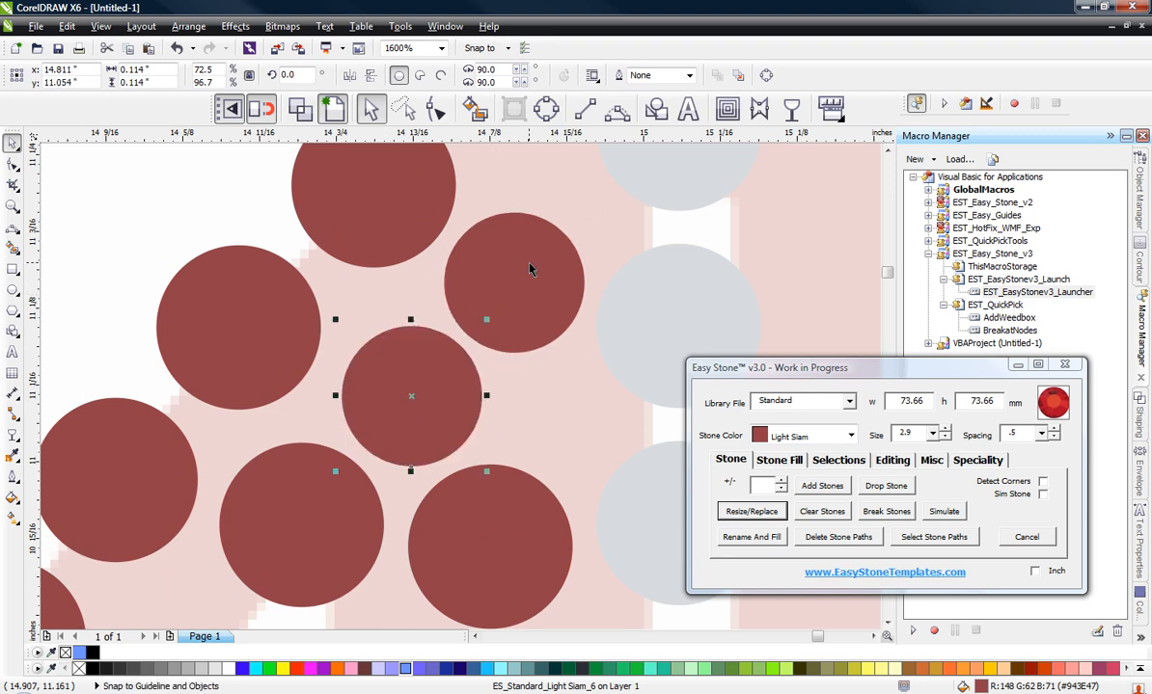
left_click_drag(529, 266, 532, 255)
left_click_drag(413, 347, 413, 347)
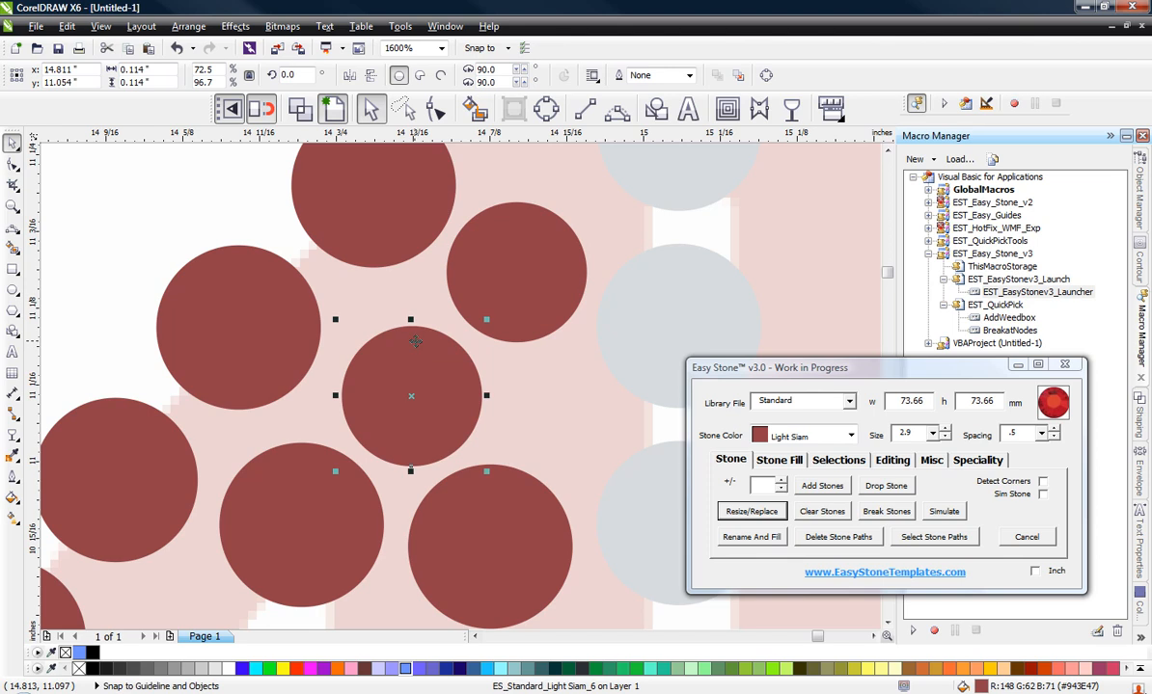
Step: Copy the top Crystal stone of the inner Crystal column up and left to x 14.499, y 10.81 in
scroll(532, 252, "down", 2)
scroll(497, 299, "up", 1)
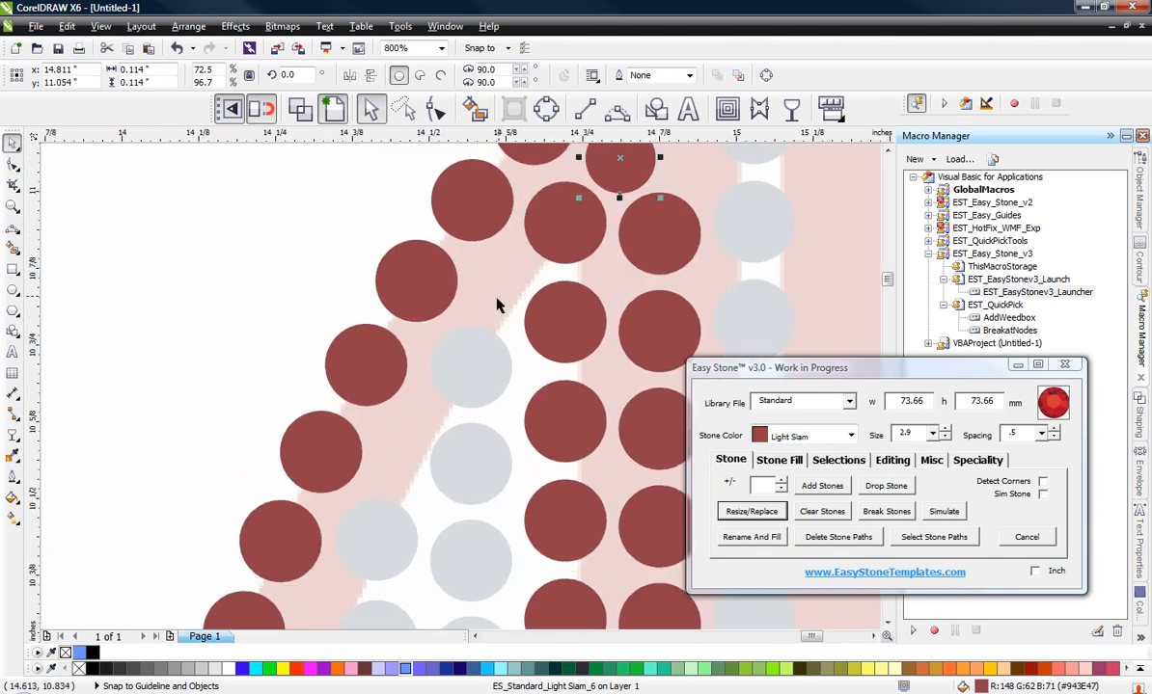
scroll(484, 340, "up", 1)
left_click(490, 386)
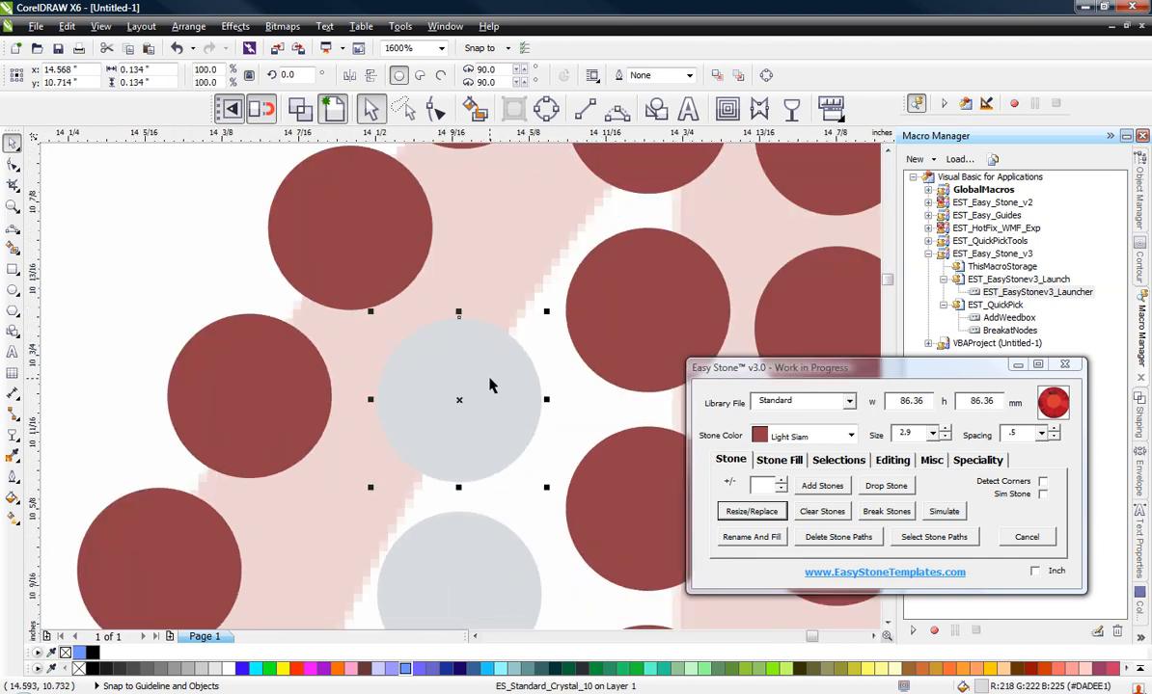
left_click_drag(491, 380, 406, 262)
right_click(306, 268)
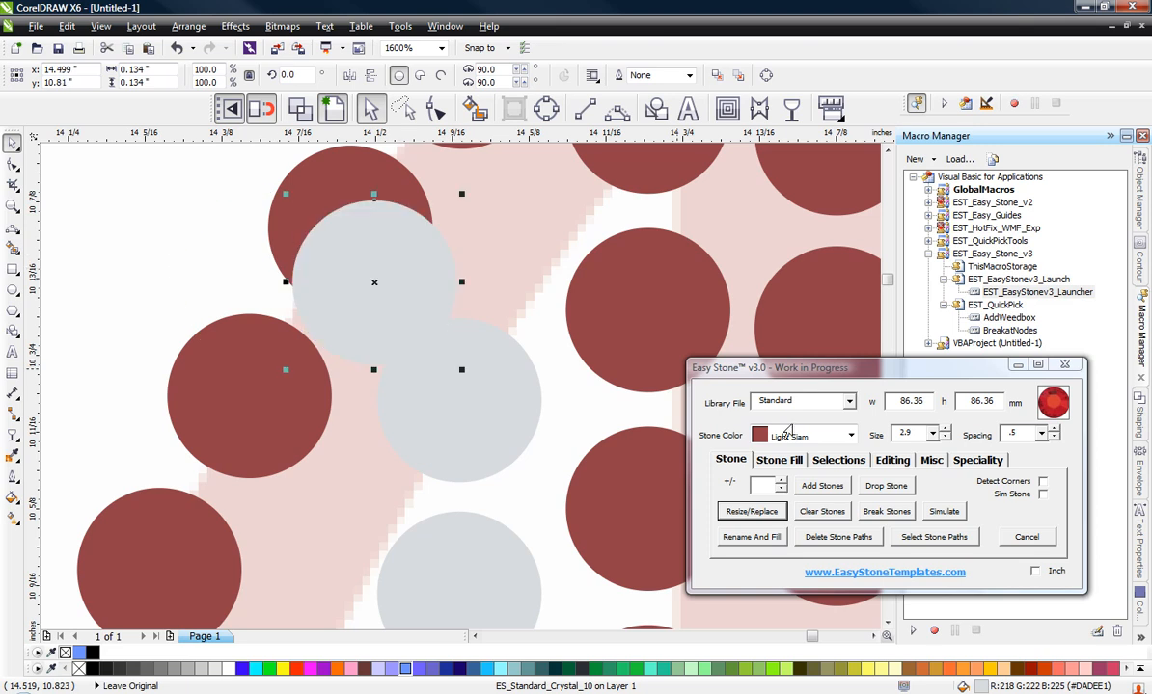
Step: Resize the copied Crystal stone to size 2.9 and move it into the gap at x 14.603, y 10.856 in
left_click(776, 509)
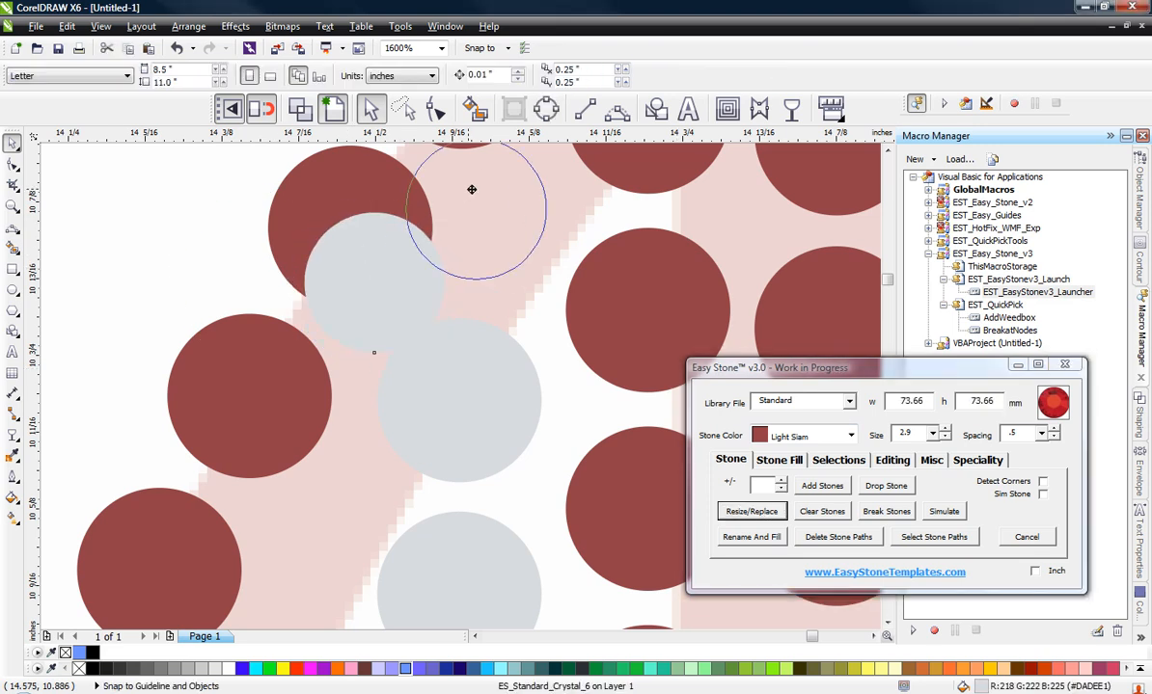
left_click(494, 205)
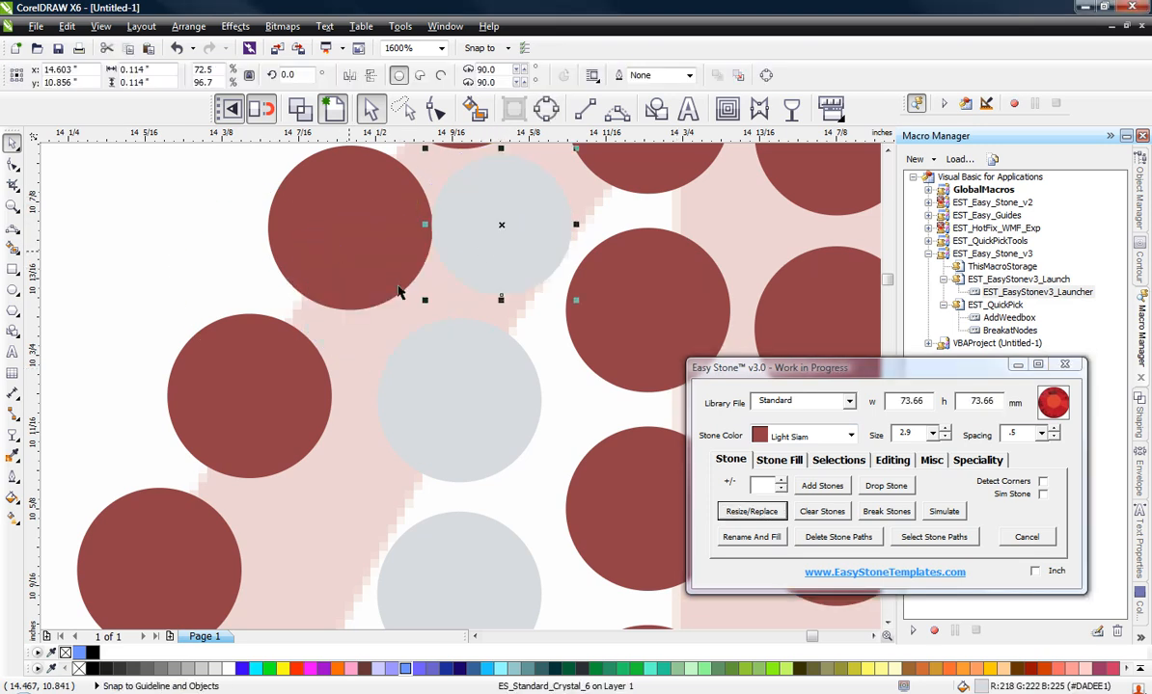
Step: Shift the two Light Siam edge stones beside the small Crystal stone slightly outward, up and to the left, to even their spacing
scroll(509, 365, "down", 1)
scroll(469, 215, "up", 1)
left_click(491, 229)
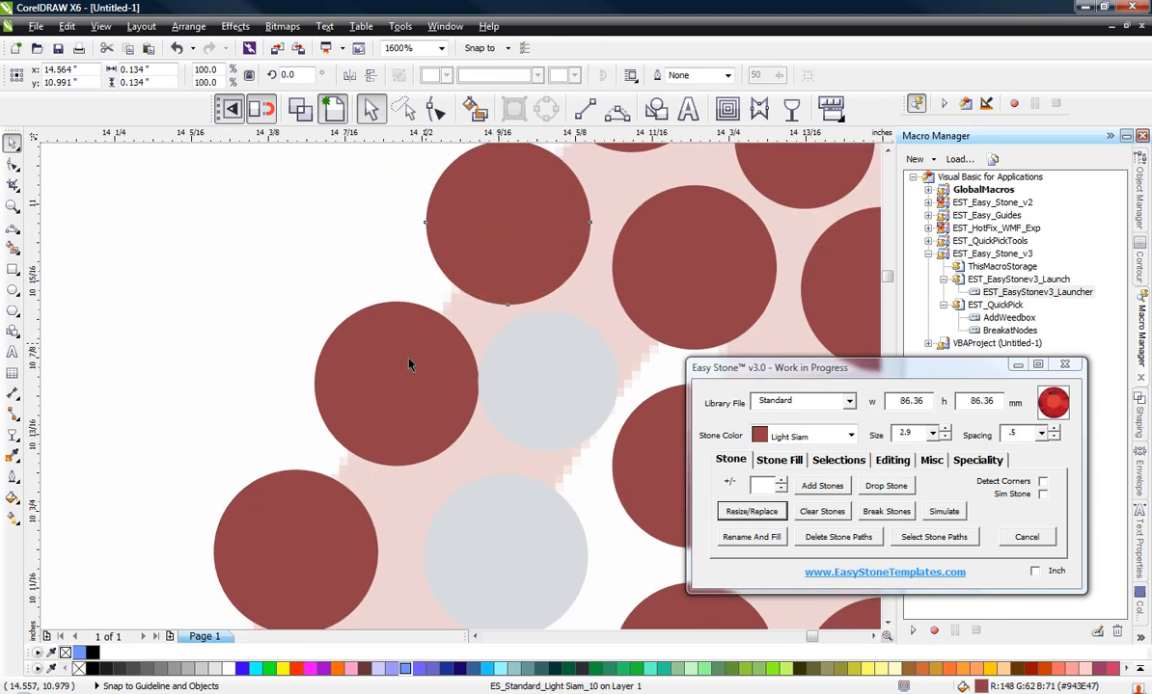
left_click_drag(381, 365, 361, 355)
left_click(536, 389)
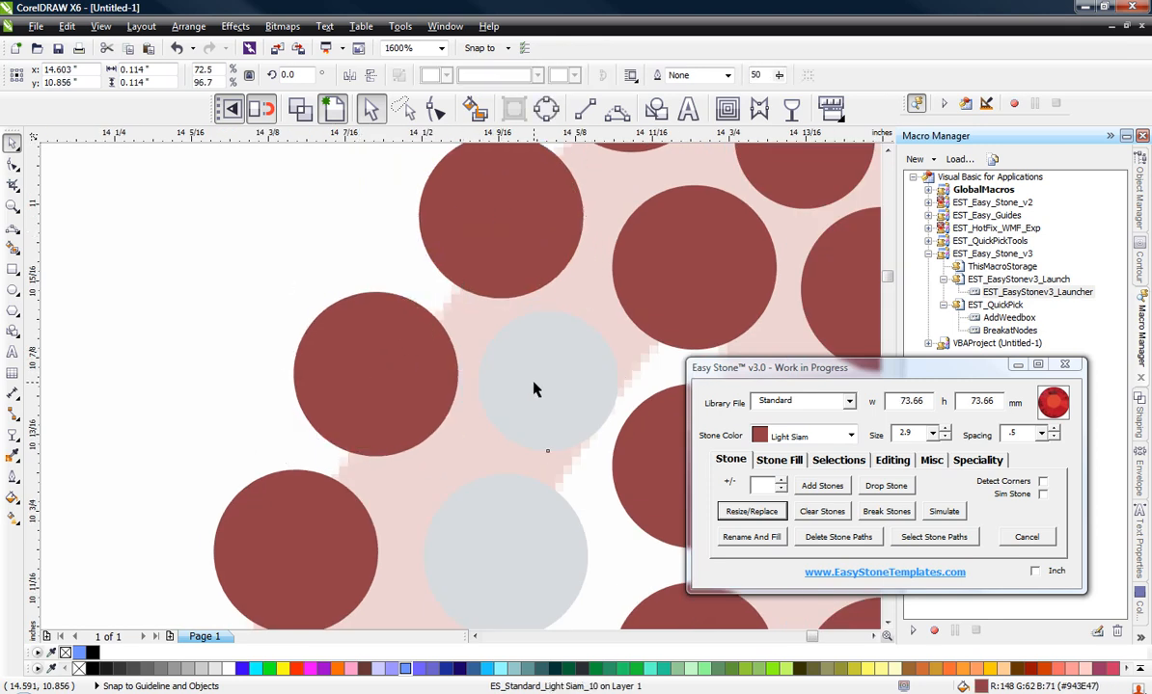
scroll(445, 296, "down", 1)
left_click(342, 267)
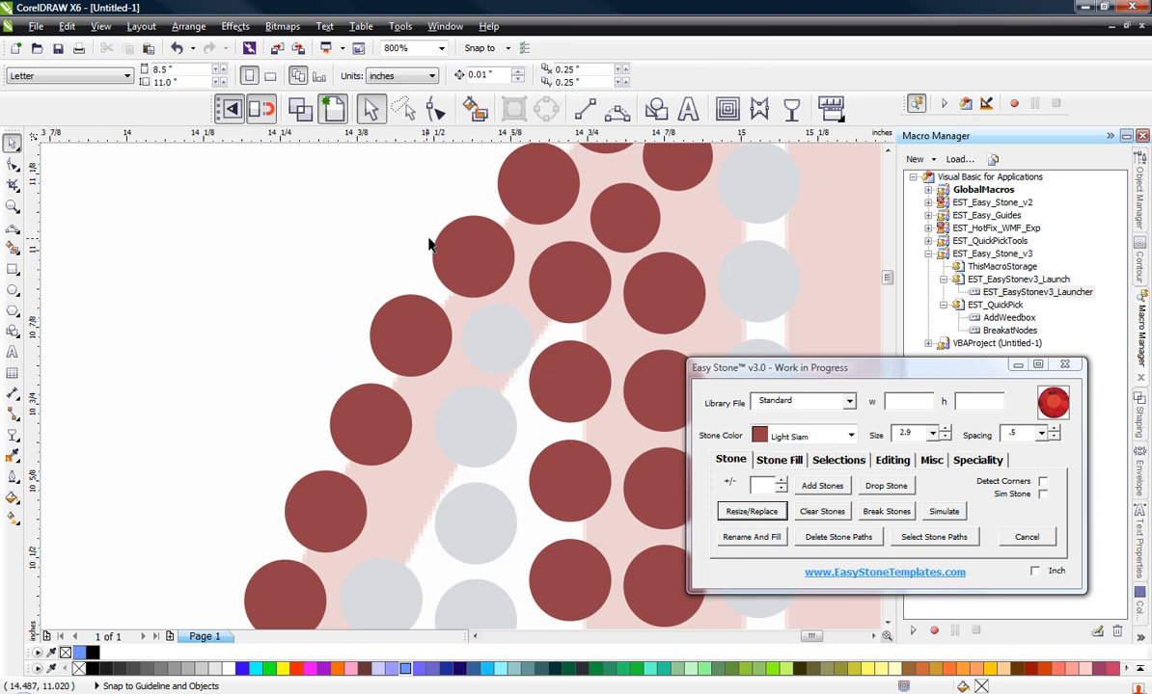
Step: Resize the Crystal stone at x 14.568, y 10.556 in to size 2.9, shift it slightly, and copy it to x 14.472, y 10.58 in
scroll(405, 230, "down", 2)
scroll(388, 378, "up", 4)
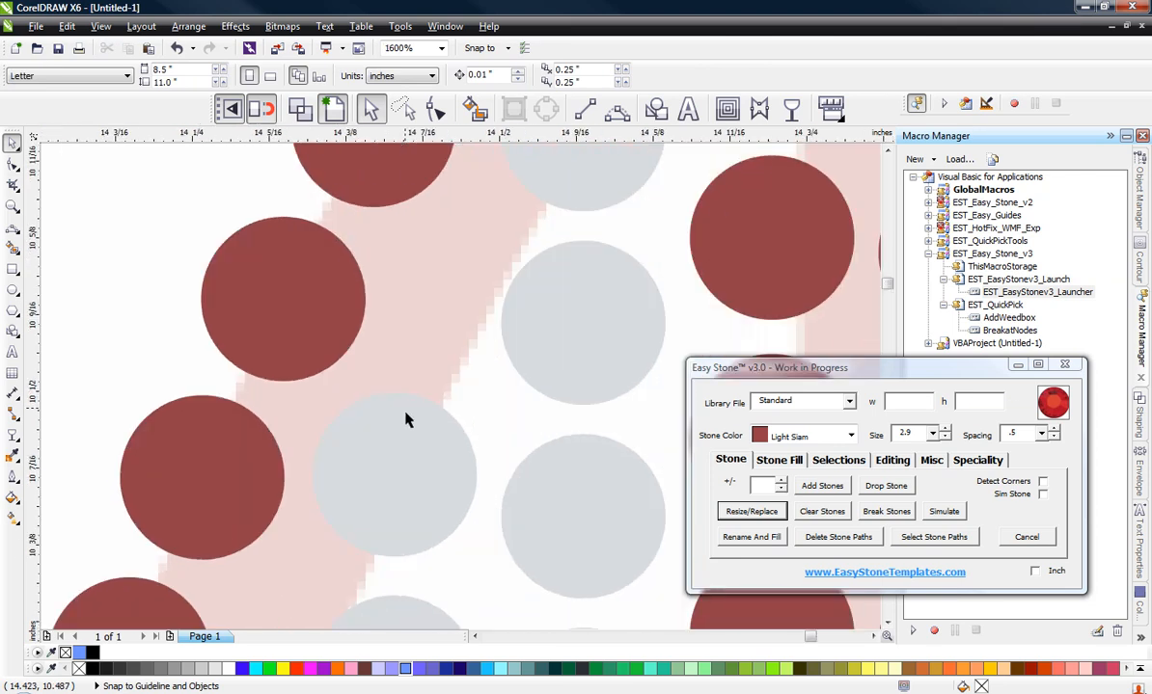
left_click(612, 347)
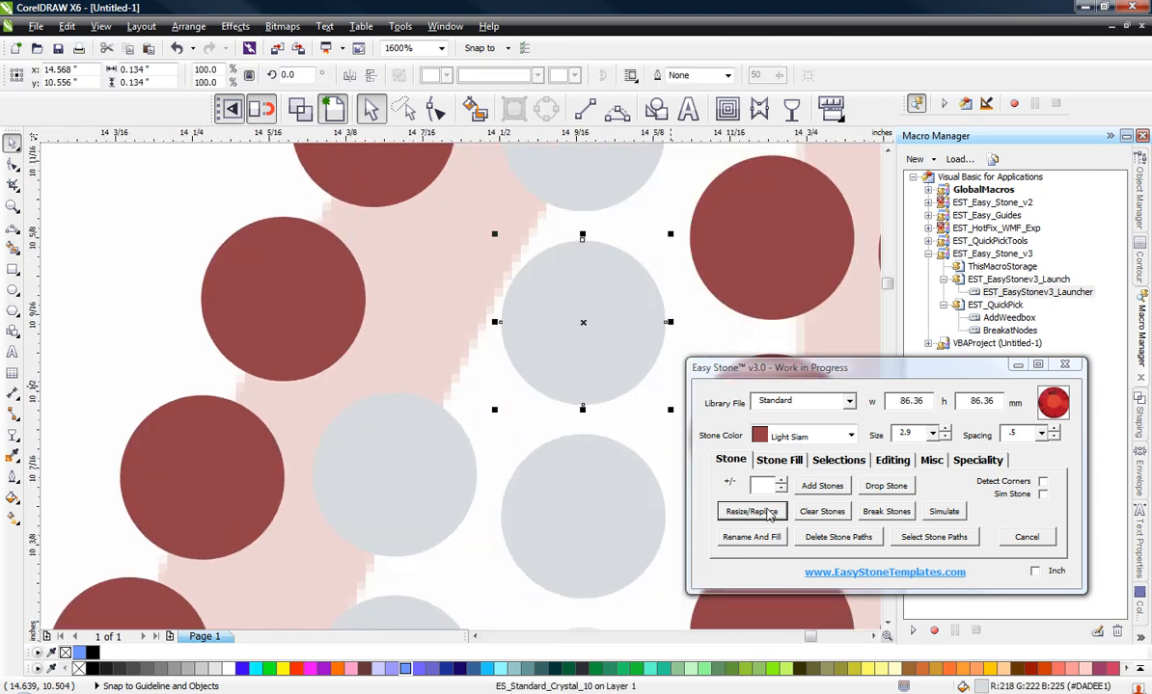
left_click_drag(578, 321, 455, 288)
scroll(462, 252, "down", 1)
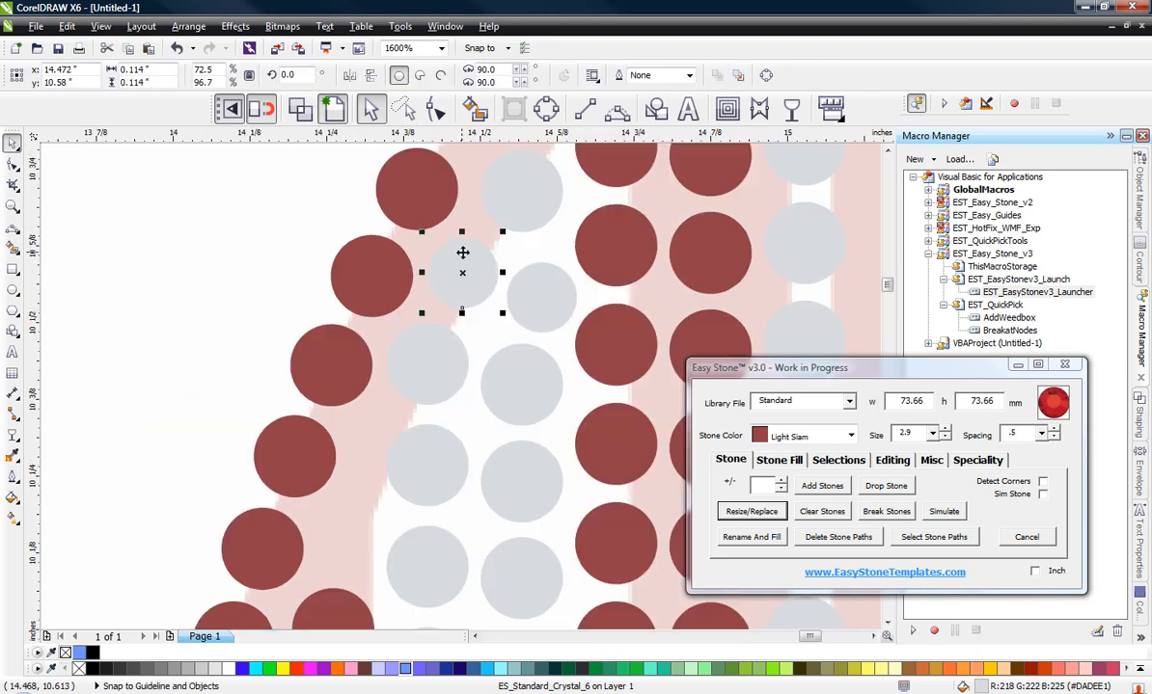
left_click(263, 237)
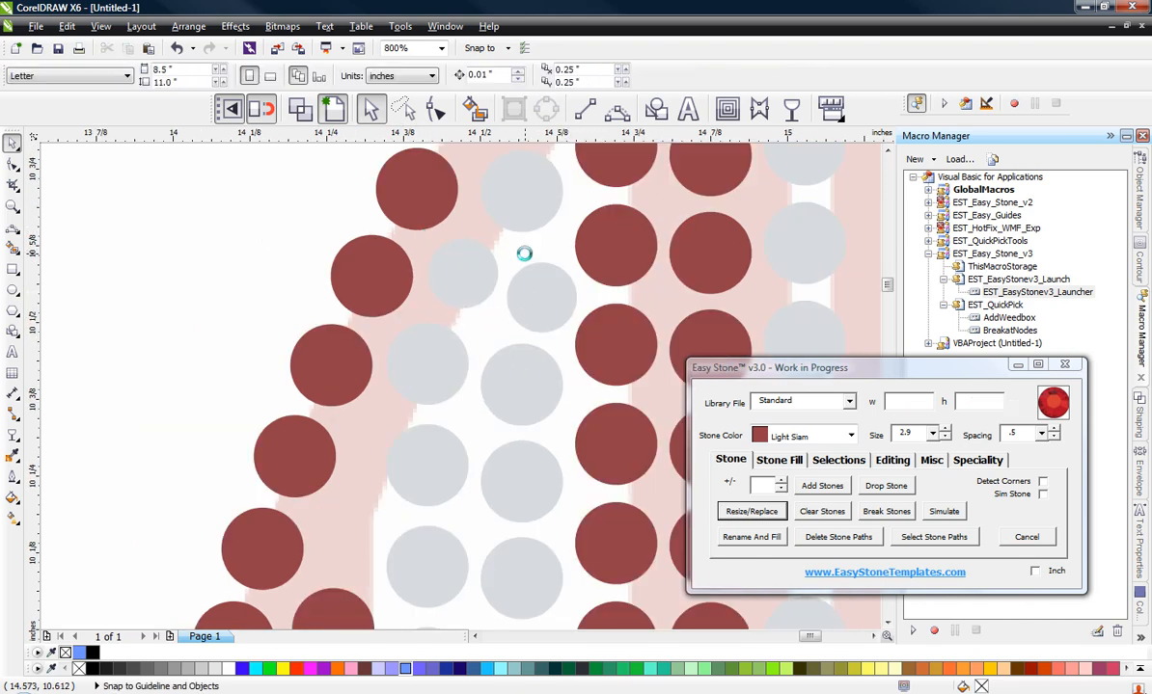
Step: Copy the top stone of the inner Light Siam column into the gap above it and resize the copy to size 2.9
scroll(524, 253, "down", 1)
scroll(421, 434, "up", 3)
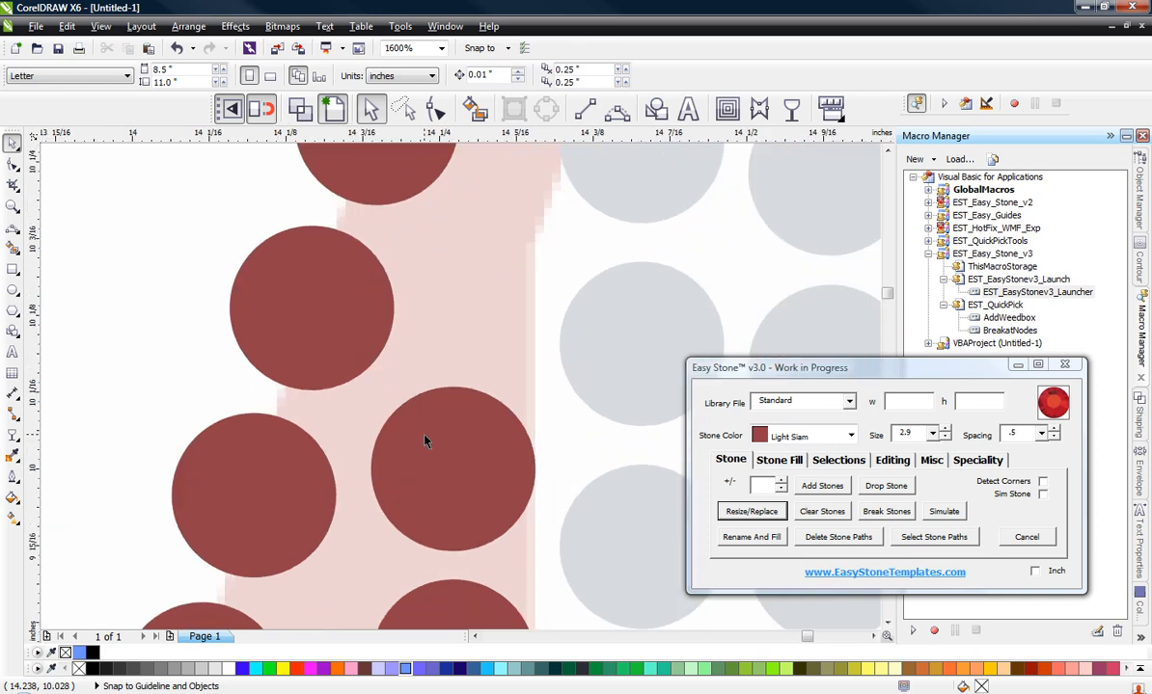
left_click_drag(437, 445, 488, 269)
left_click(766, 511)
scroll(488, 267, "down", 2)
left_click(333, 246)
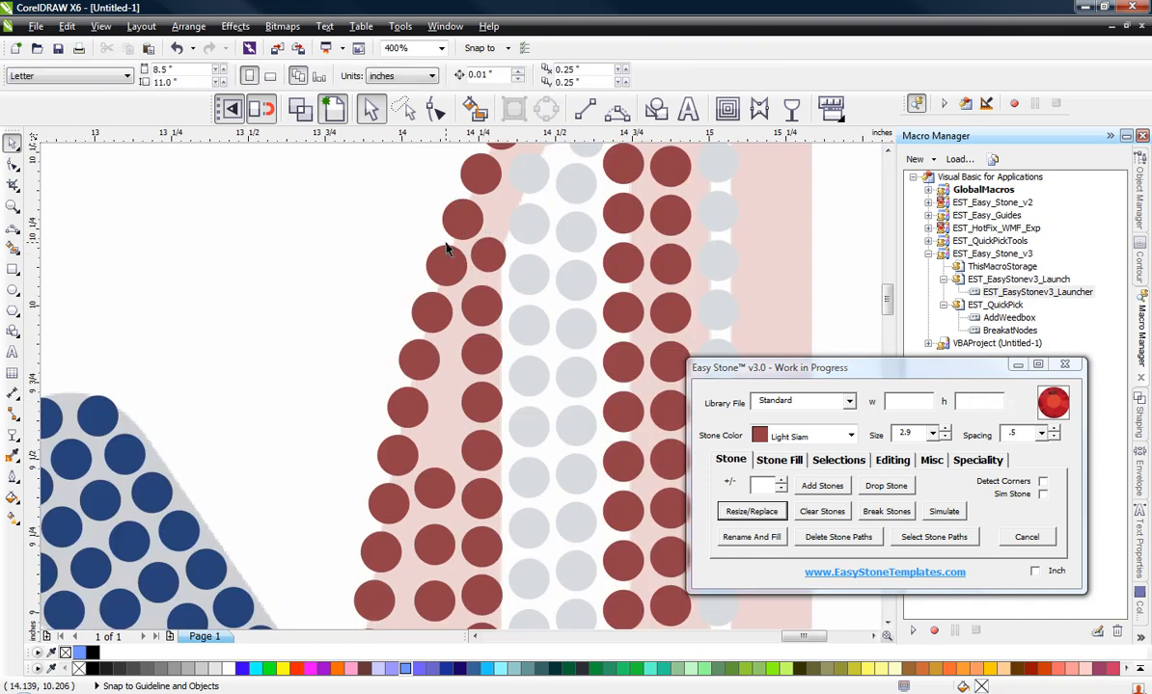
Step: Resize the inner-column Light Siam stone near y 9.5 in to size 2.9 and copy it into the gap above the middle column
scroll(547, 210, "up", 1)
scroll(526, 197, "down", 1)
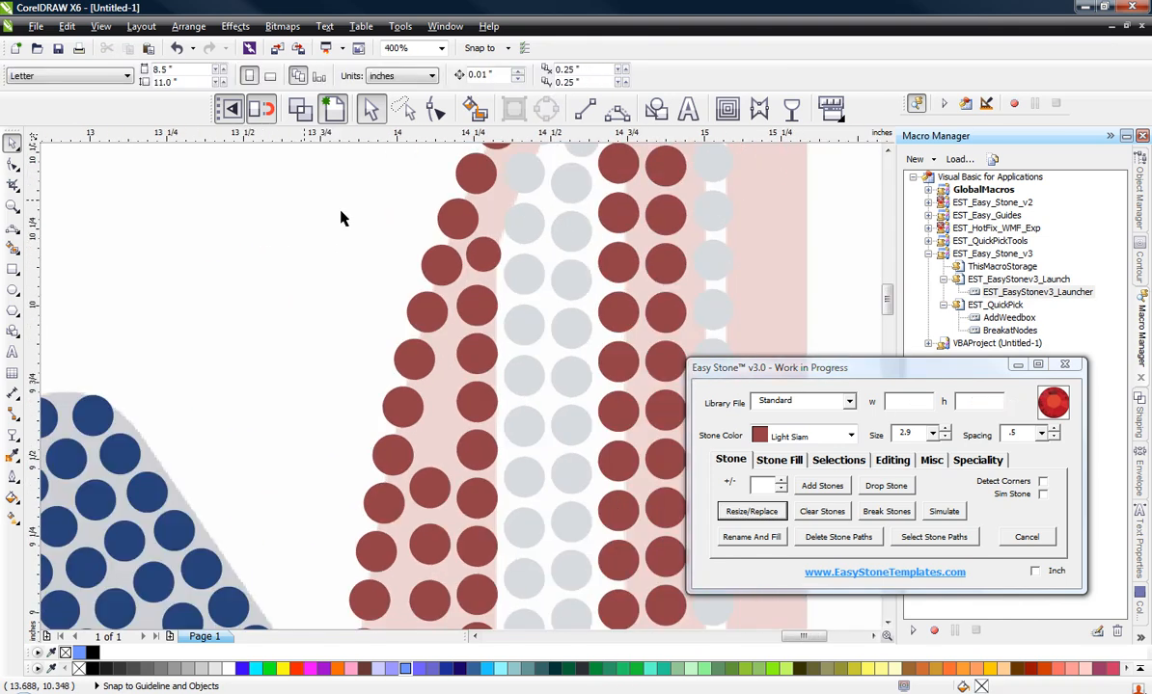
scroll(389, 241, "down", 1)
scroll(419, 367, "up", 1)
scroll(421, 382, "up", 1)
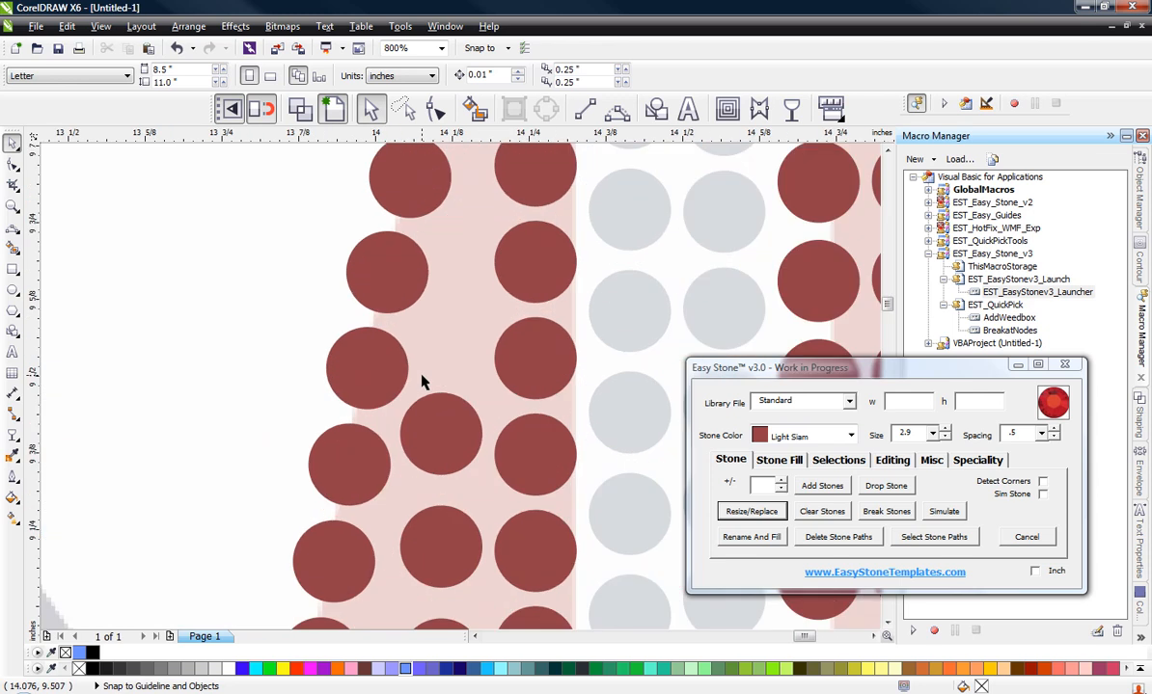
left_click(526, 376)
left_click(759, 512)
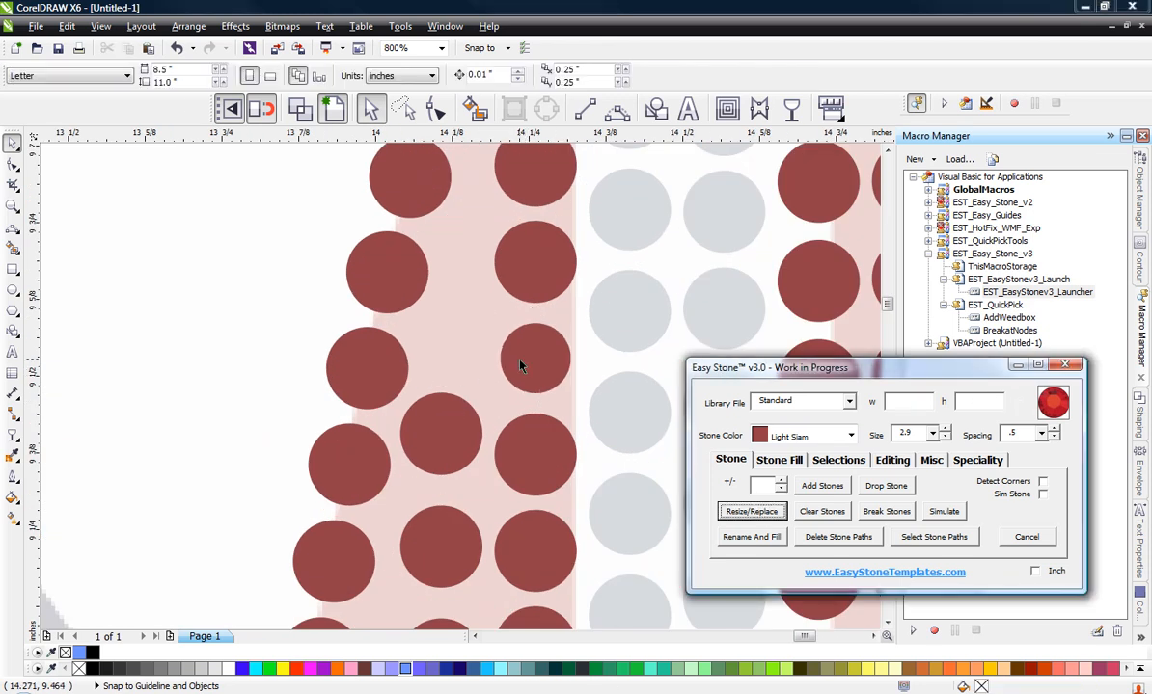
left_click(449, 346)
Step: Resize the next inner-column Light Siam stone up to size 2.9, shift it slightly, and copy it into the gap beside it
left_click(529, 263)
left_click(783, 512)
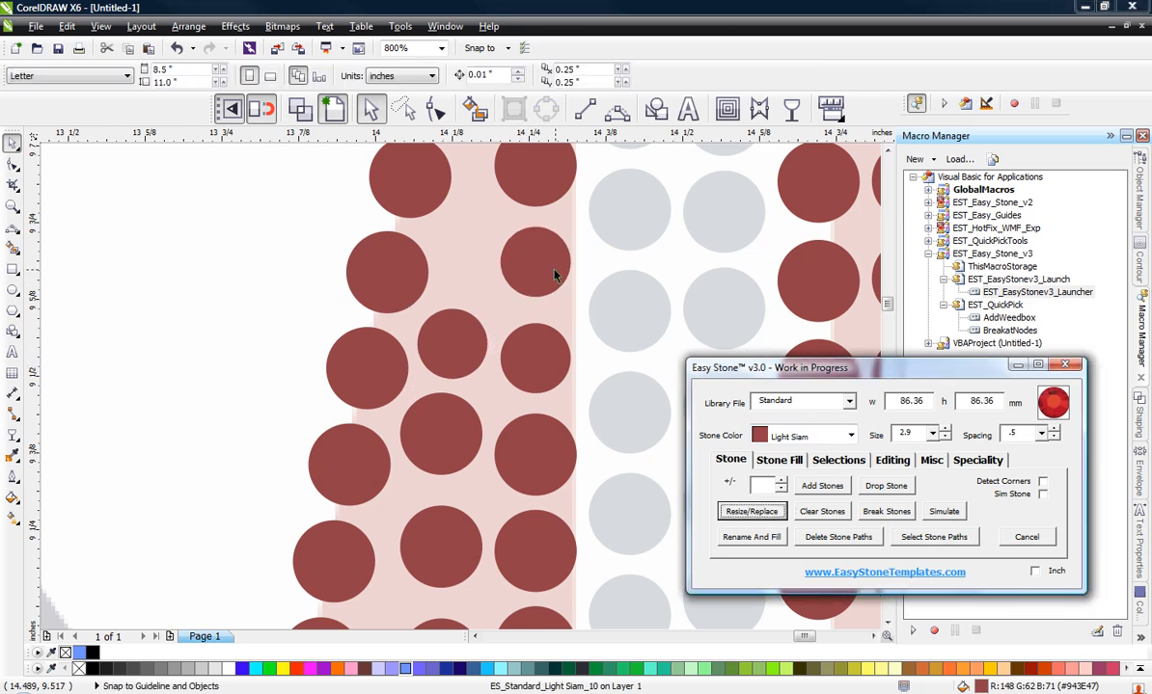
scroll(463, 252, "up", 1)
left_click_drag(570, 273, 442, 250)
right_click(476, 266)
scroll(533, 346, "down", 1)
left_click(373, 239)
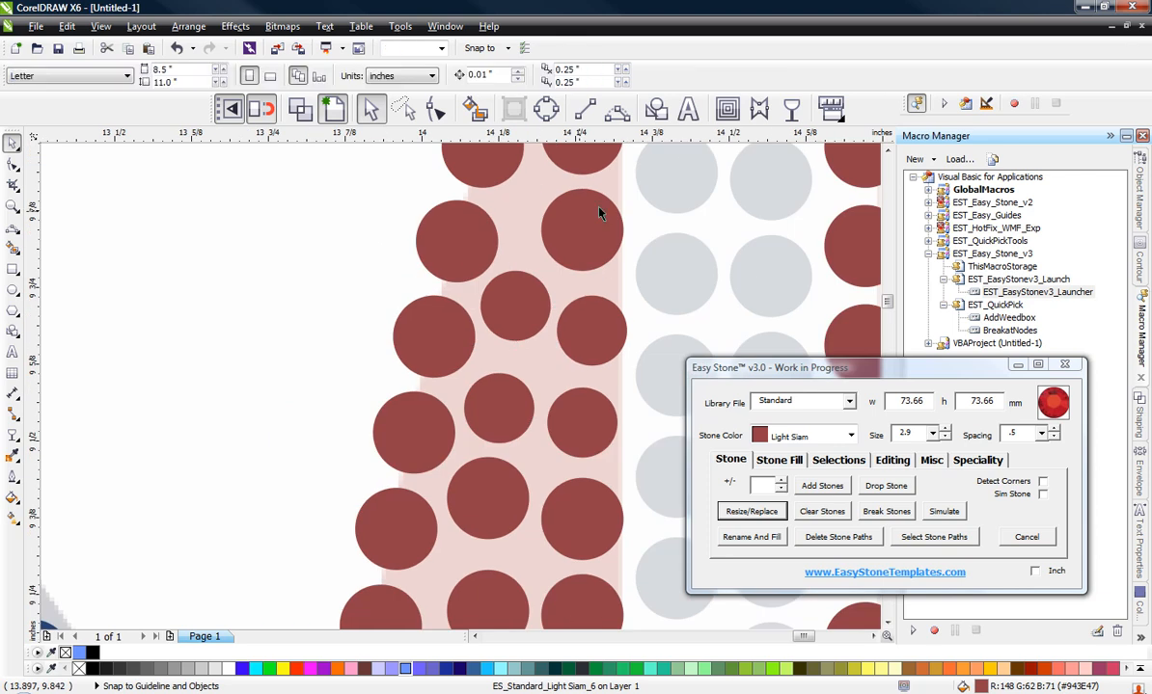
Step: Nudge the full-size Light Siam stone above the small ones to x 14.256, y 9.844 in
scroll(581, 286, "down", 1)
scroll(588, 214, "up", 1)
scroll(574, 243, "up", 1)
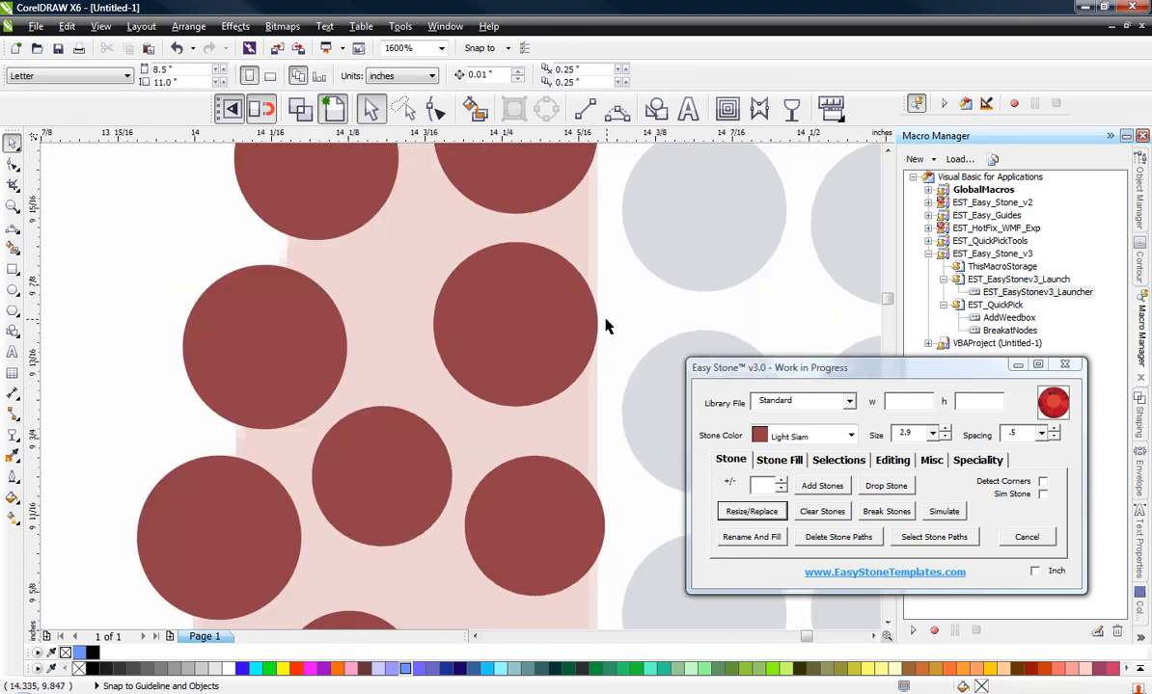
mouse_move(557, 321)
left_mouse_down()
mouse_move(526, 314)
mouse_move(551, 314)
left_mouse_up()
scroll(192, 270, "down", 1)
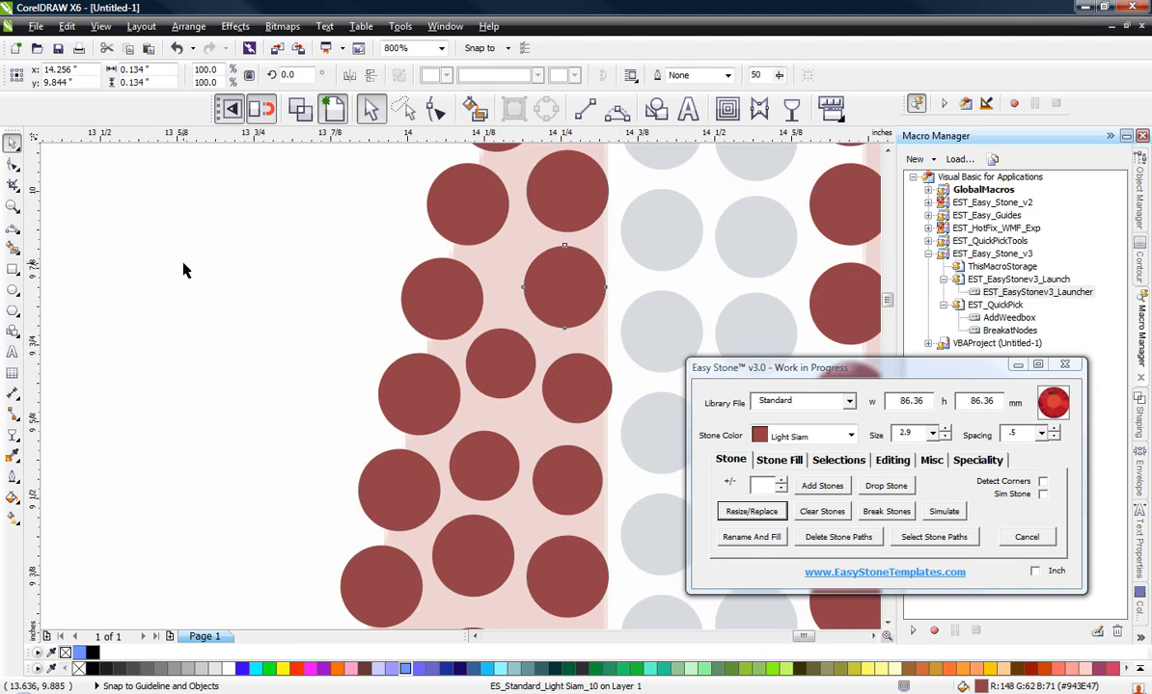
left_click(186, 267)
Step: Move the top full-size stone of the middle Light Siam column down to x 14.107, y 9.324 in
scroll(435, 187, "down", 1)
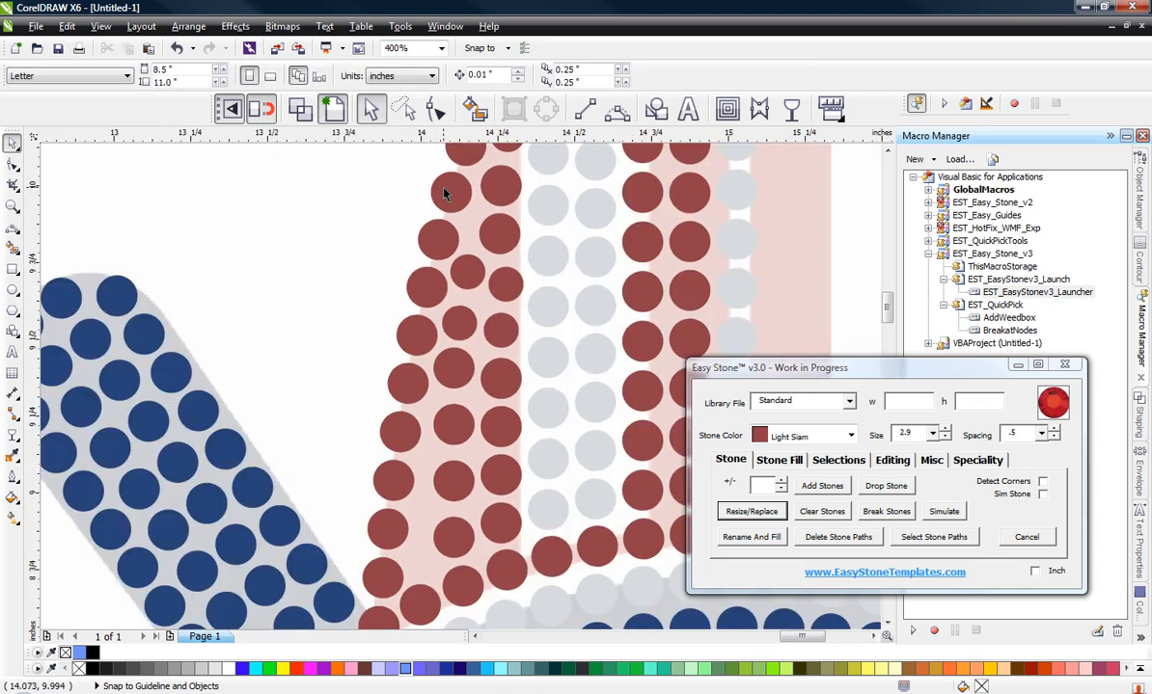
scroll(448, 480, "up", 1)
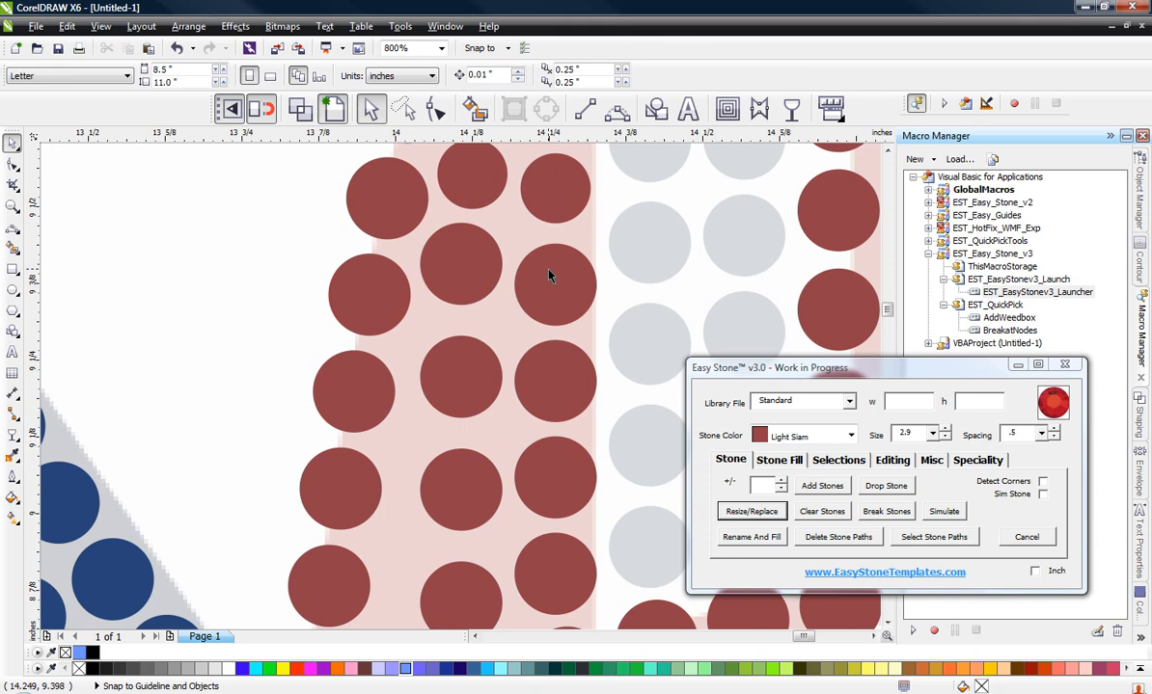
scroll(511, 251, "down", 1)
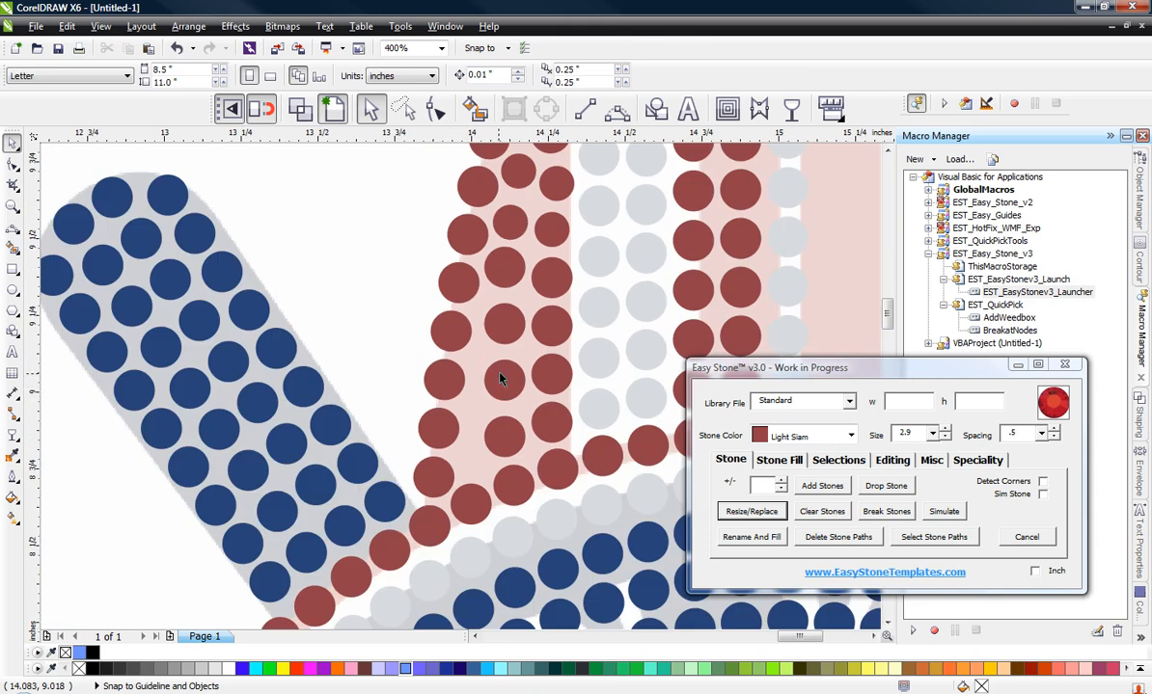
scroll(496, 260, "up", 1)
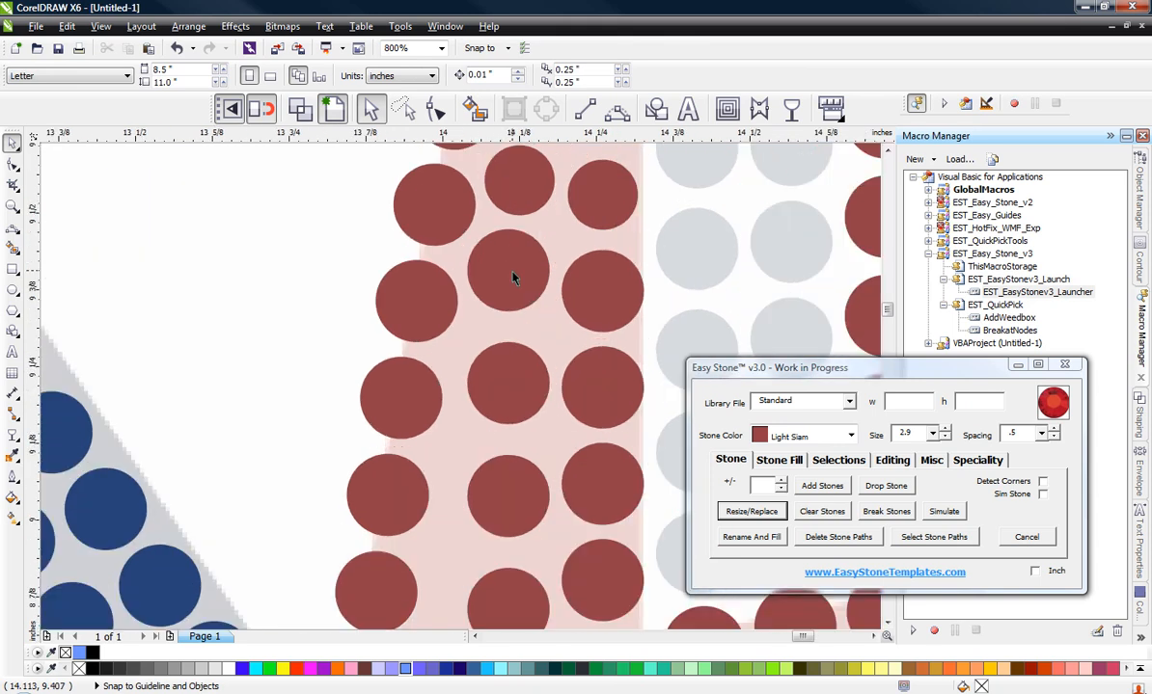
scroll(496, 295, "down", 1)
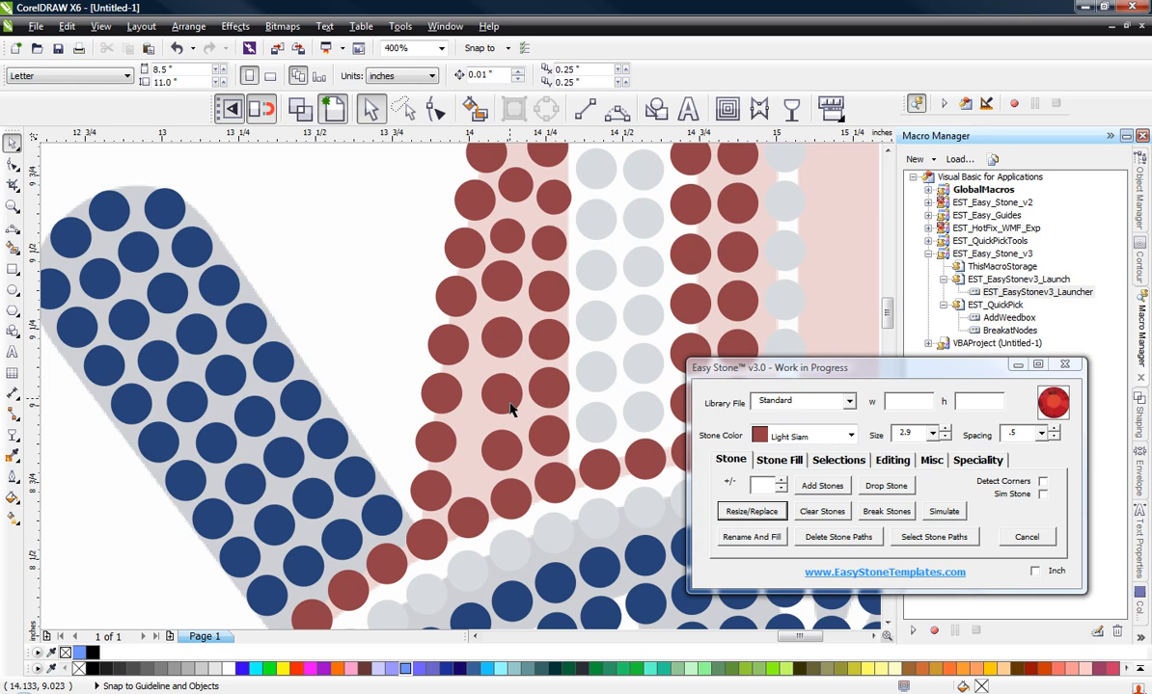
left_click(505, 294)
scroll(506, 294, "up", 1)
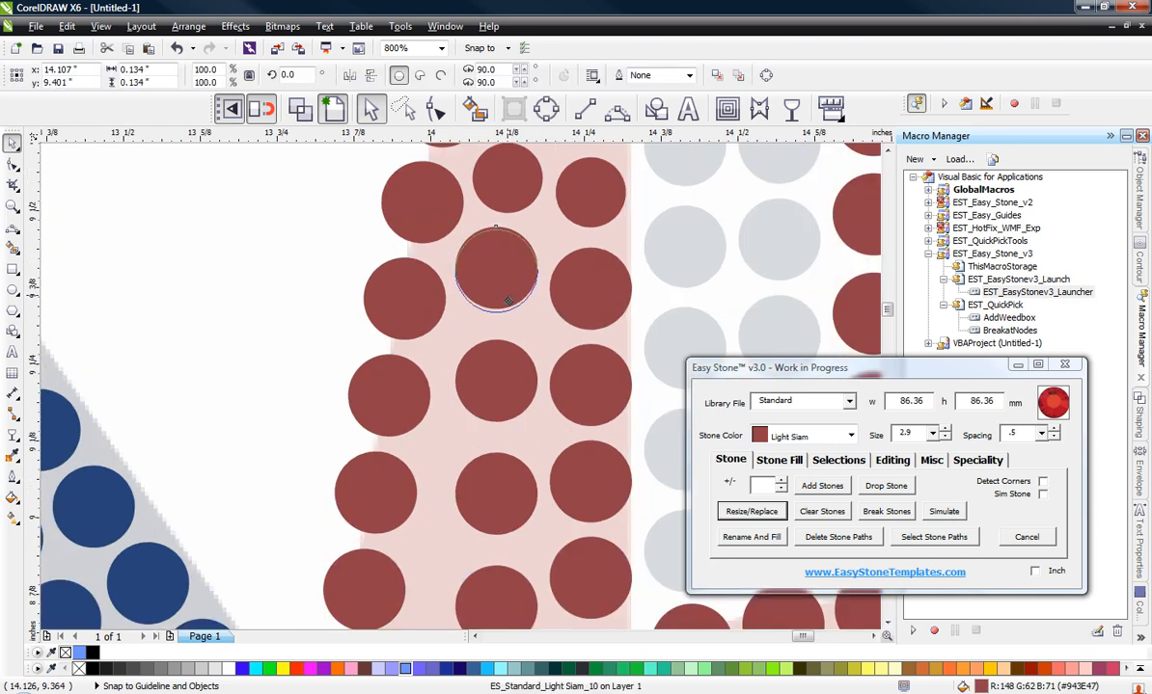
left_click_drag(505, 294, 512, 343)
scroll(507, 309, "down", 1)
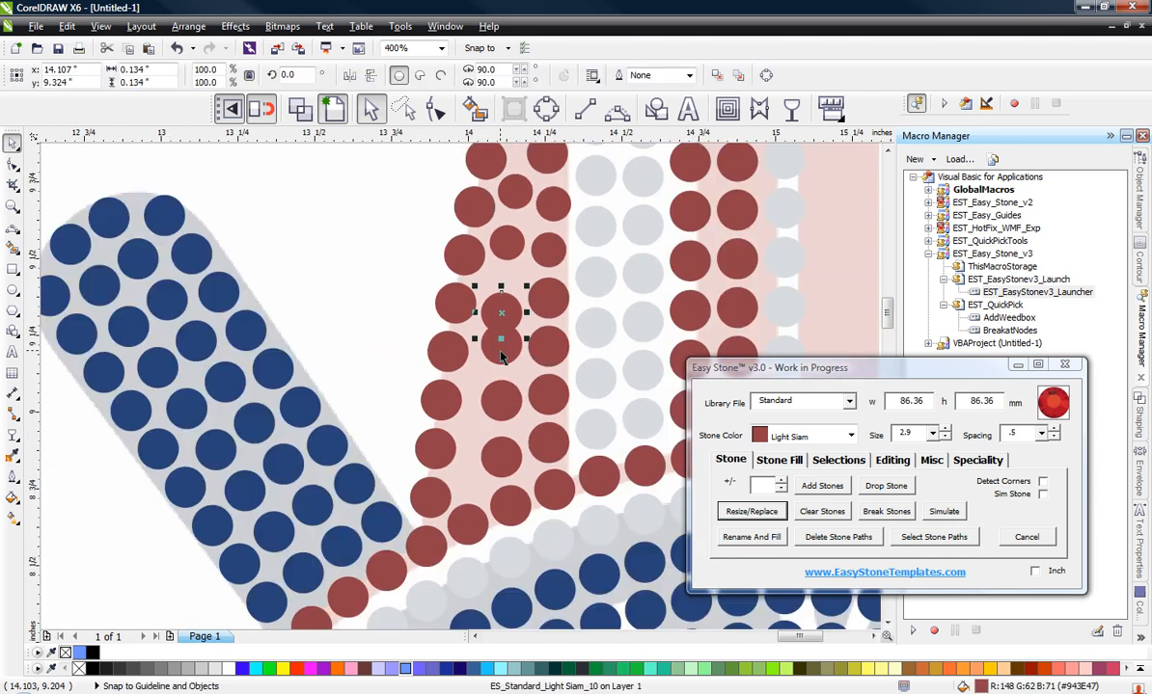
Step: Distribute the four full-size Light Siam stones of the middle column with equal vertical spacing
left_click(498, 353, "shift")
left_click(501, 403, "shift")
left_click(501, 455, "shift")
key("shift+a")
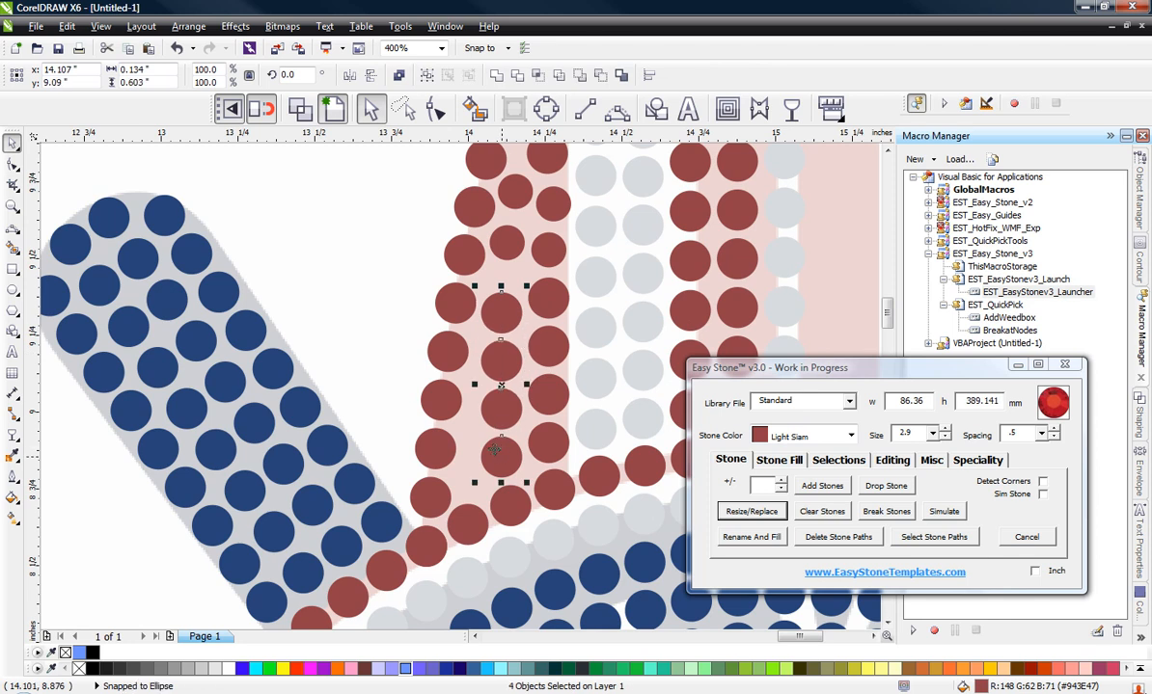
left_click(356, 260)
Step: Copy the lowest 2.9 stone of the middle column down into the gap at x 14.119, y 9.458 in
scroll(495, 236, "up", 1)
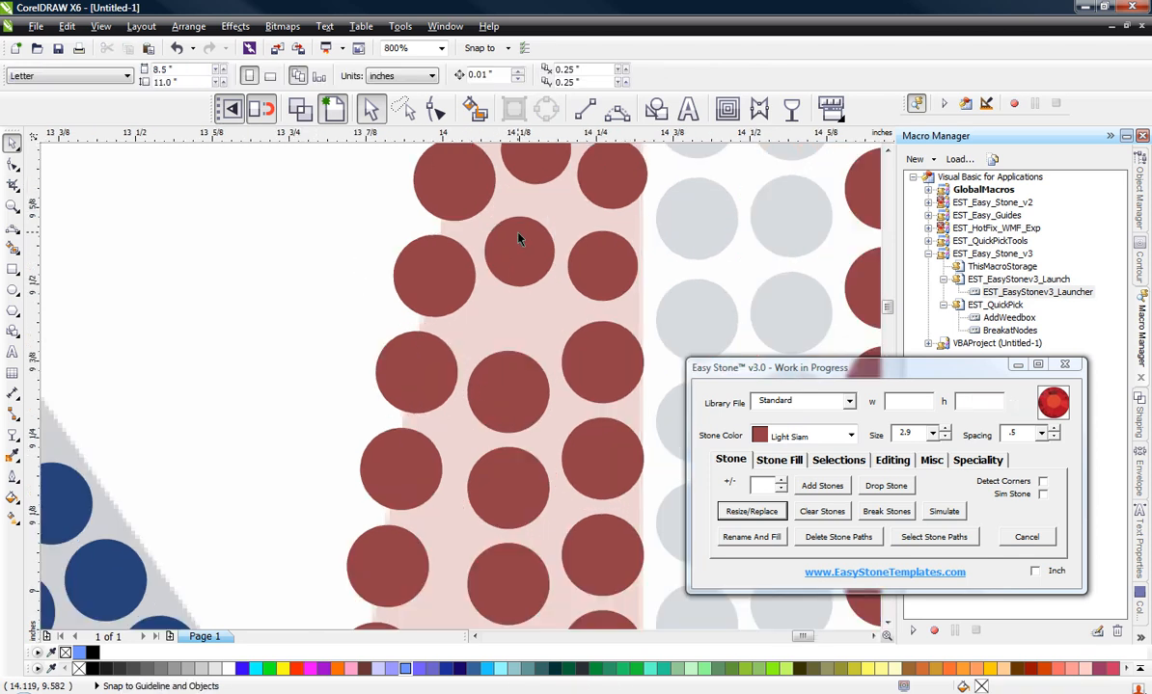
left_click(523, 227)
left_click_drag(522, 227, 515, 306)
scroll(526, 305, "down", 1)
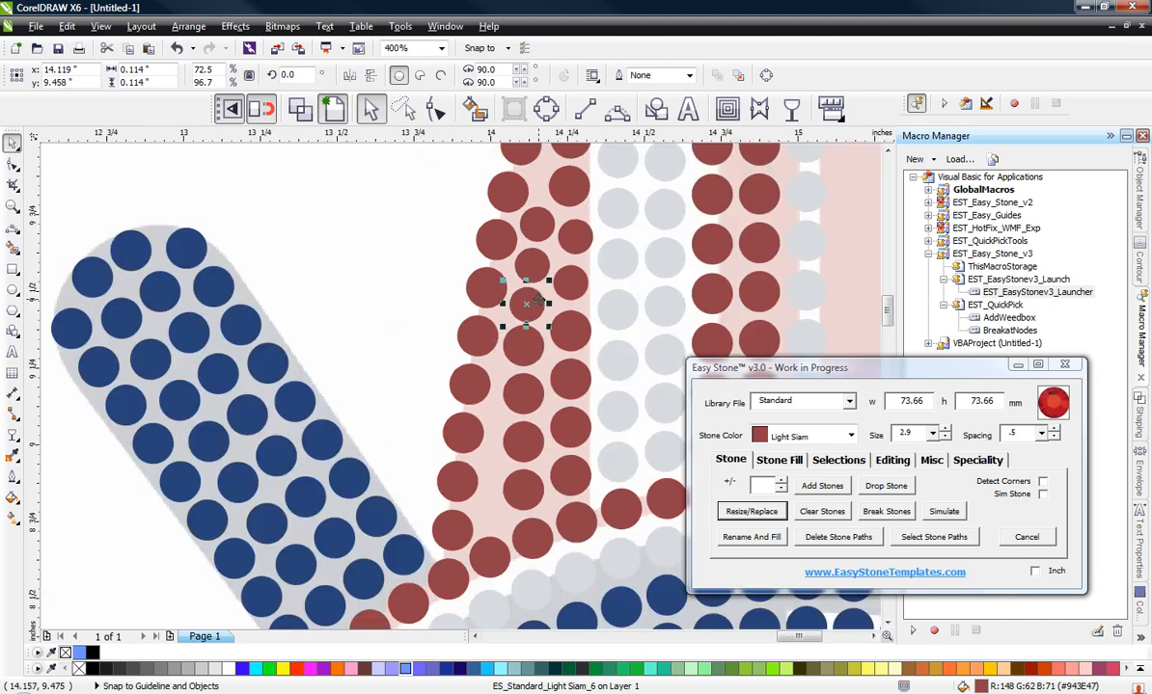
left_click(385, 260)
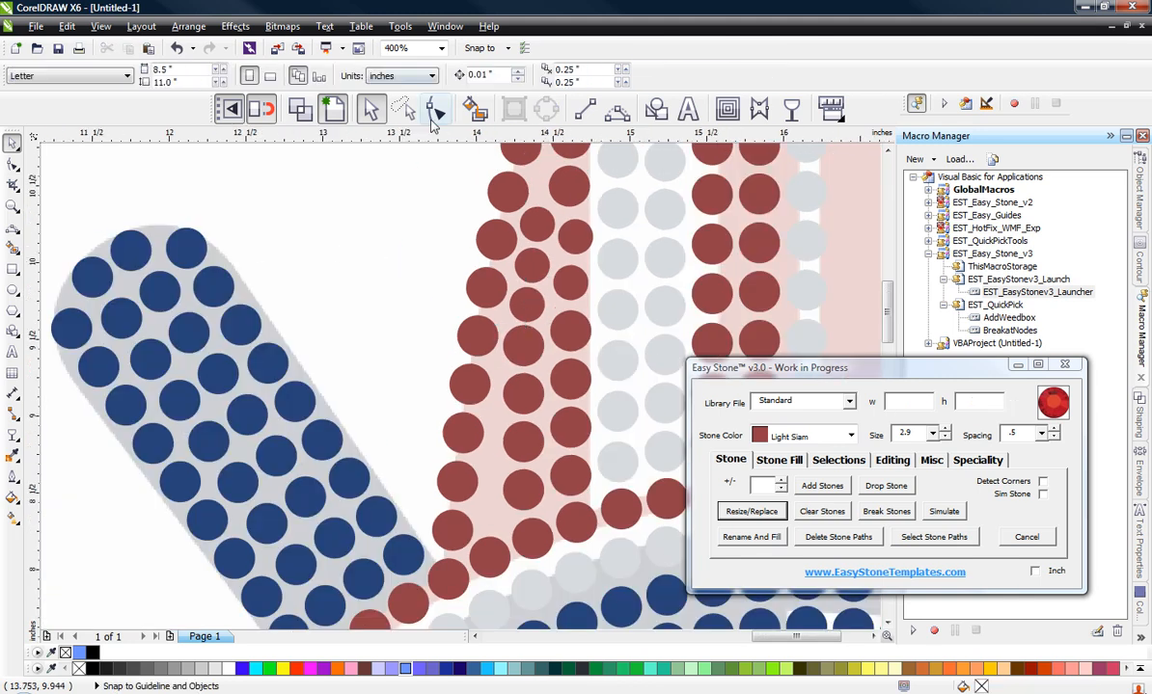
Step: Resize the neighbouring middle-column and inner-column Light Siam stones near y 9.03 in to size 2.9
scroll(473, 263, "down", 1)
scroll(502, 366, "up", 3)
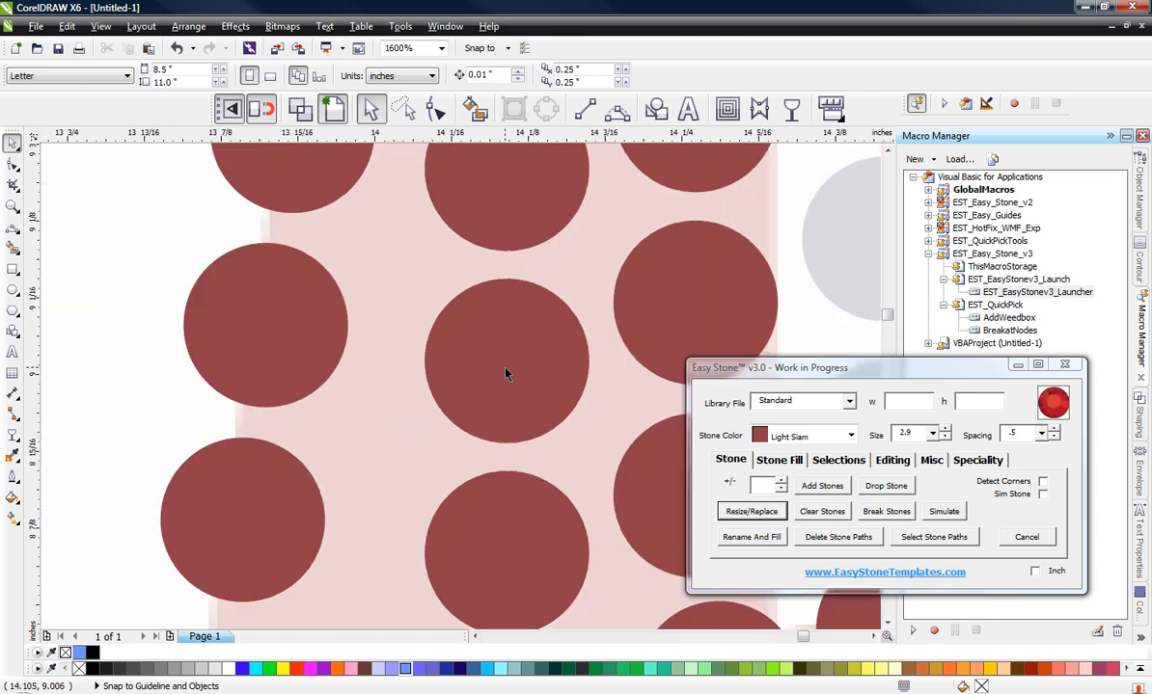
left_click(506, 374)
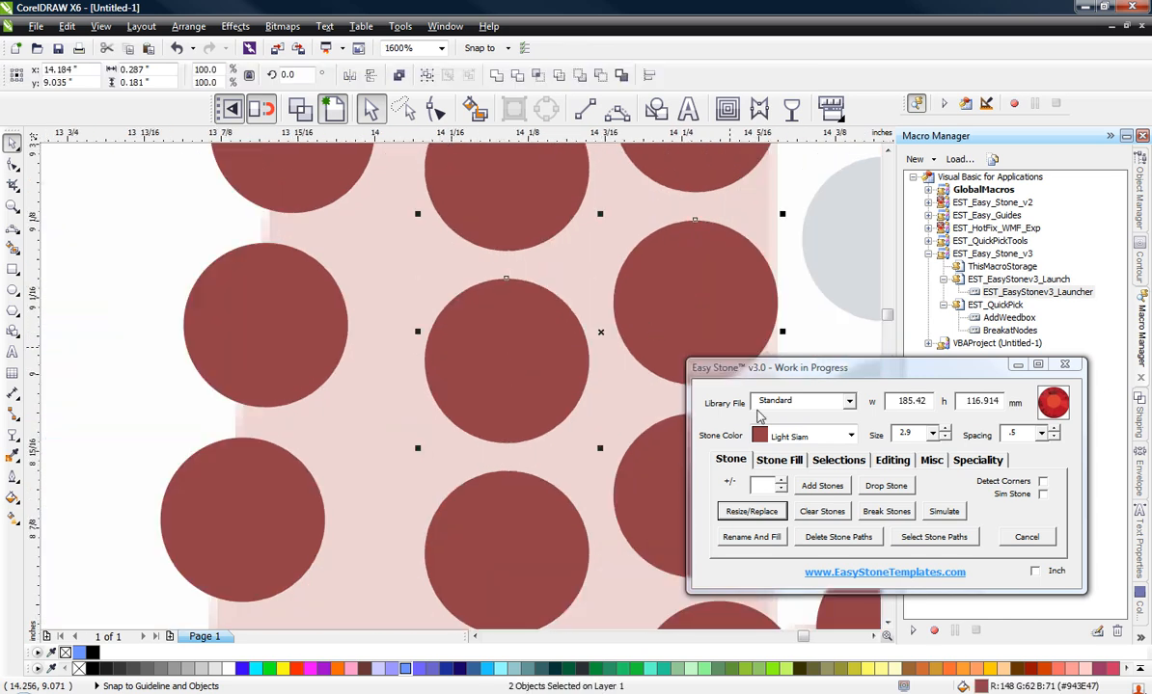
left_click(751, 511)
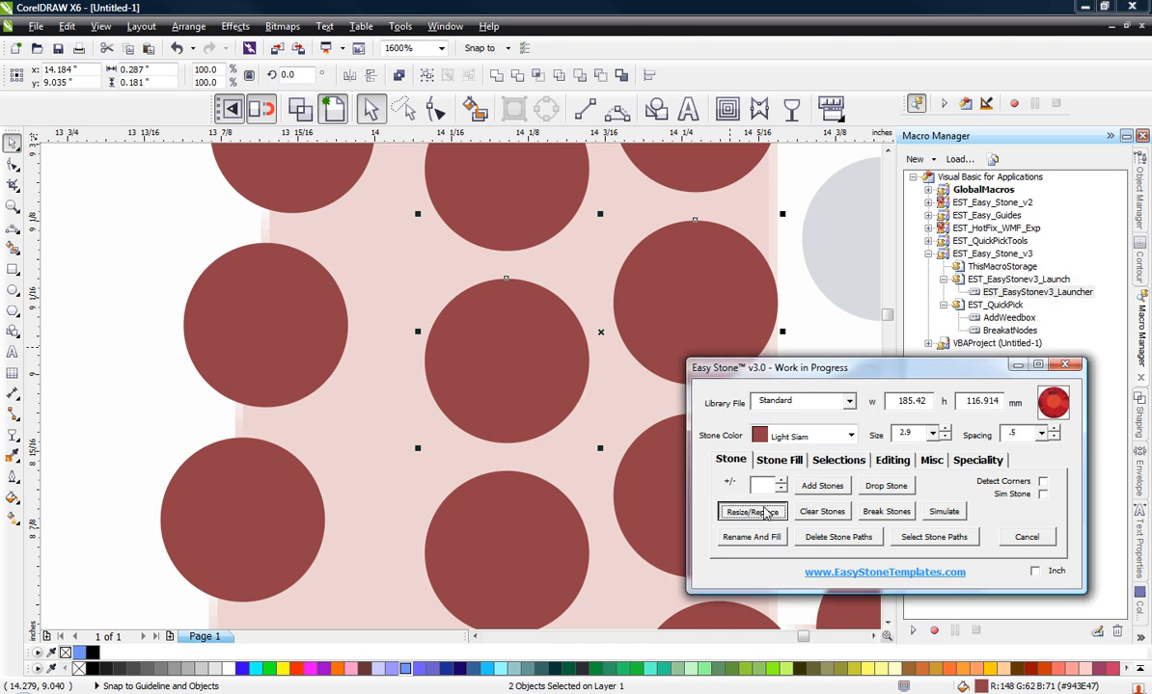
Step: Shift the two resized stones toward the inner edge and copy the middle one into the gap at x 14.03, y 8.973 in
left_click(670, 307)
left_click_drag(499, 351, 554, 330)
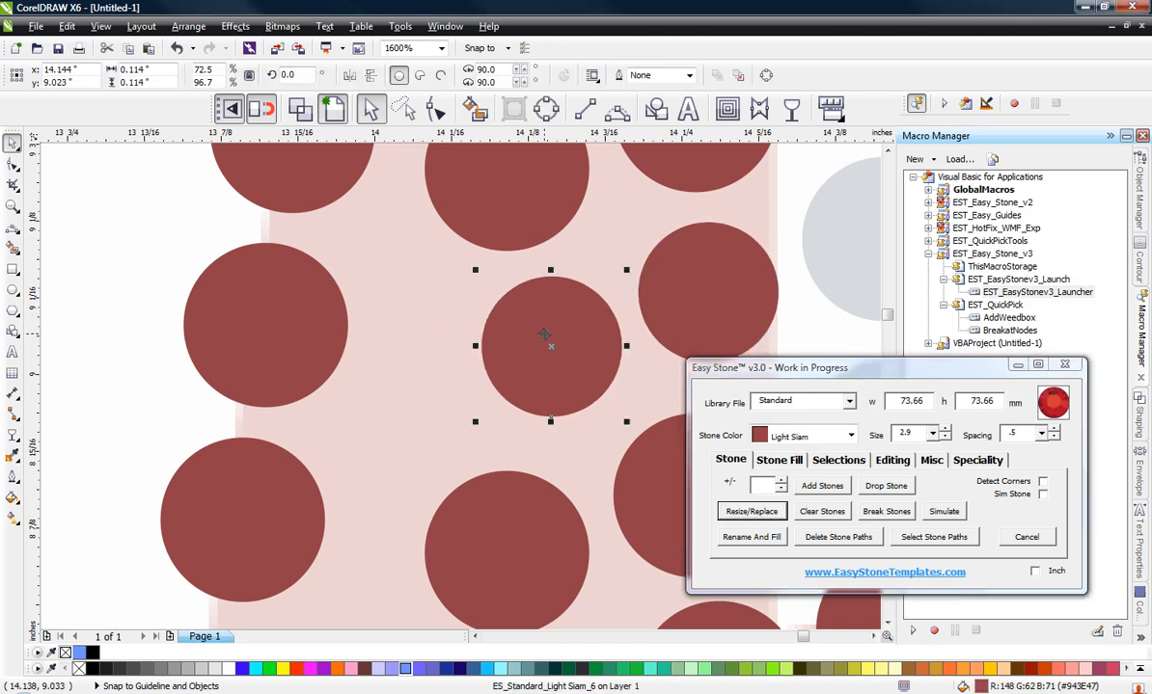
left_click_drag(735, 290, 737, 289)
left_click_drag(573, 325, 422, 394)
Step: Shift the two full-size Light Siam stones above the small ones outward, placing the inner-column one at x 14.245, y 9.216 in
scroll(427, 281, "down", 3)
scroll(412, 244, "up", 3)
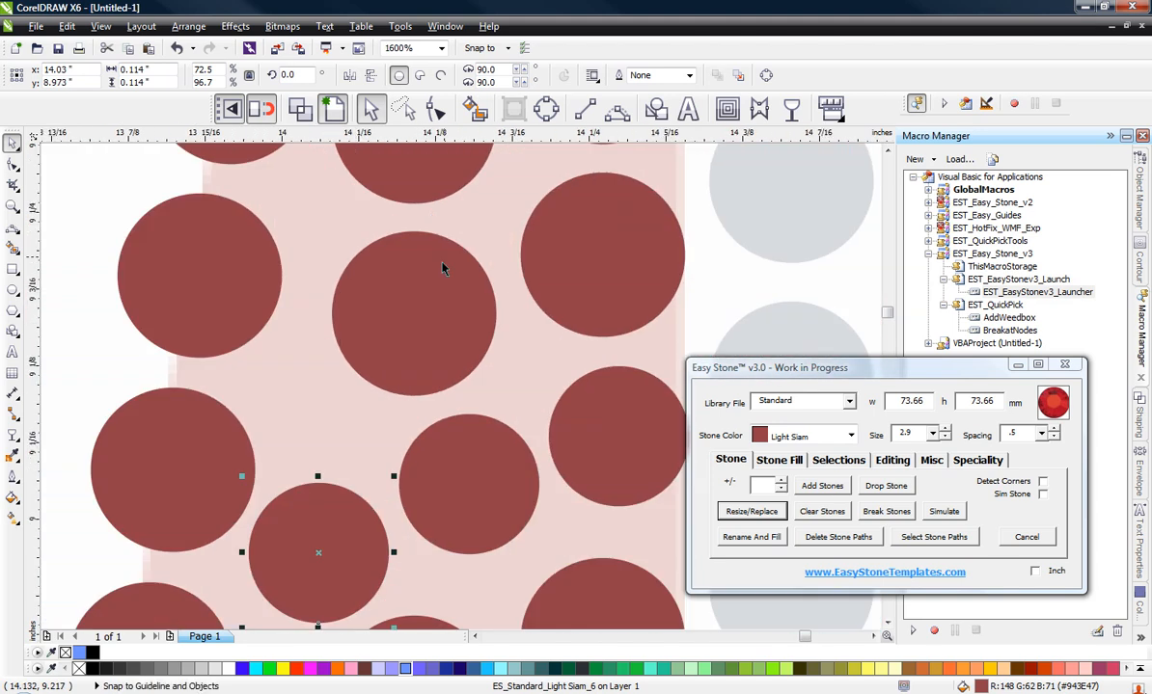
left_click(429, 280)
left_click_drag(582, 251, 559, 250)
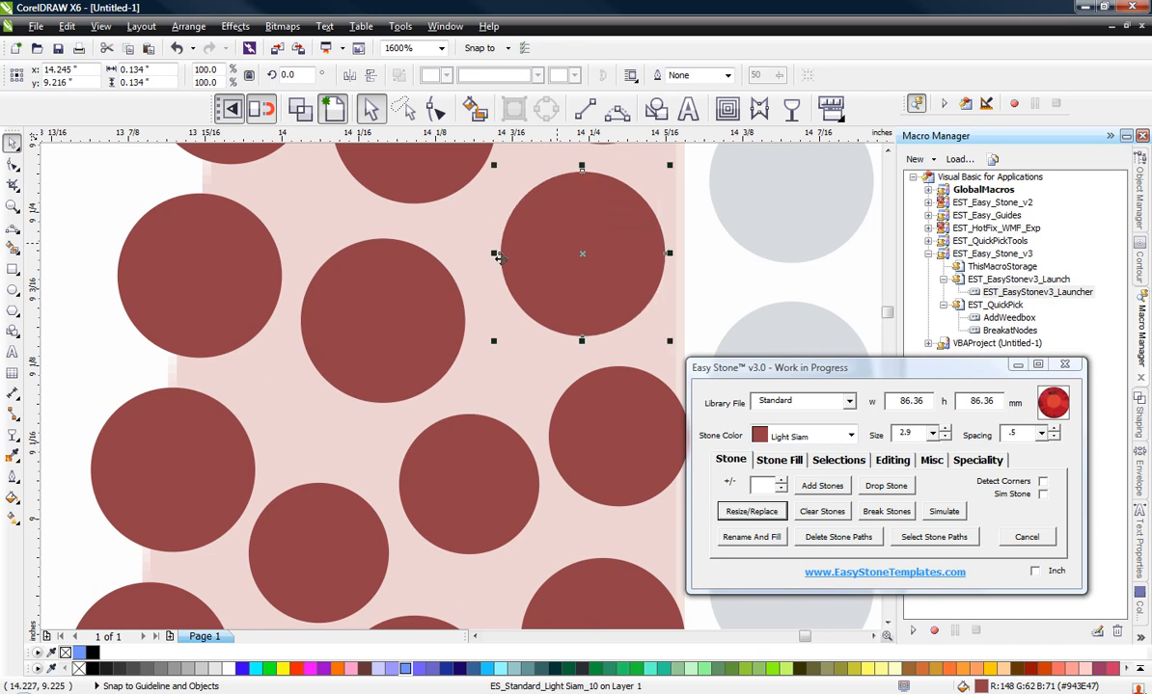
Step: Shift the full-size middle-column stone to x 14.088, y 9.165 in and space the three small stones below, placing the inner one at x 14.264, y 9.063 in
left_click_drag(377, 311, 386, 306)
scroll(414, 239, "down", 1)
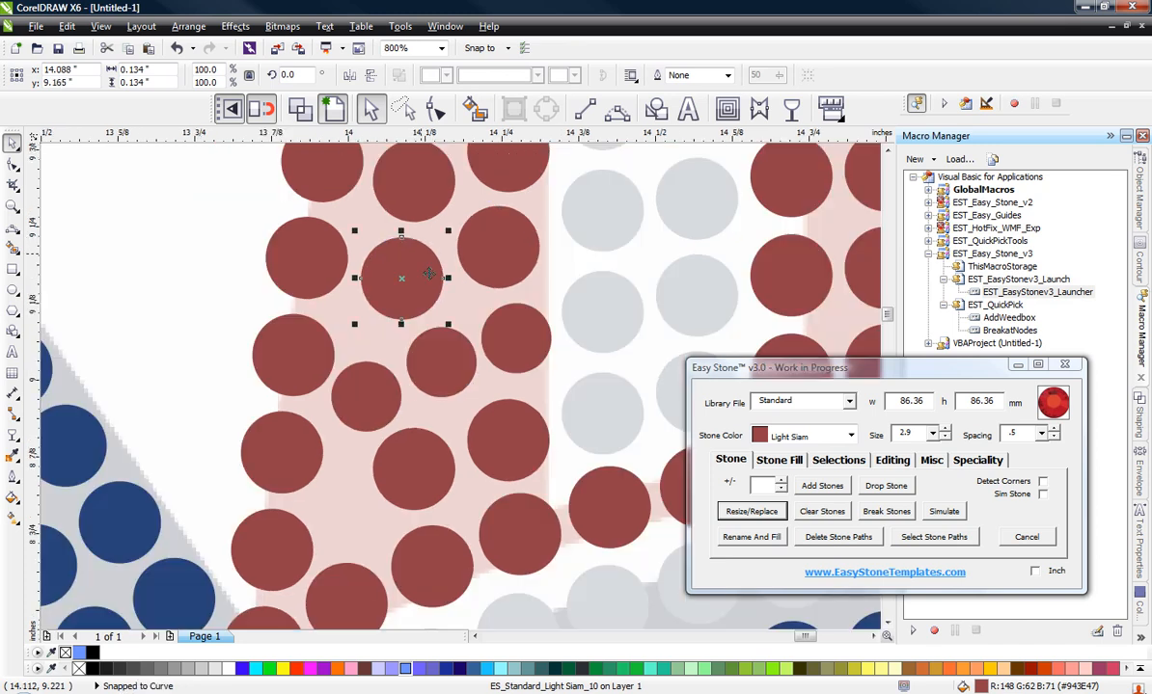
left_click(508, 342)
scroll(510, 341, "up", 1)
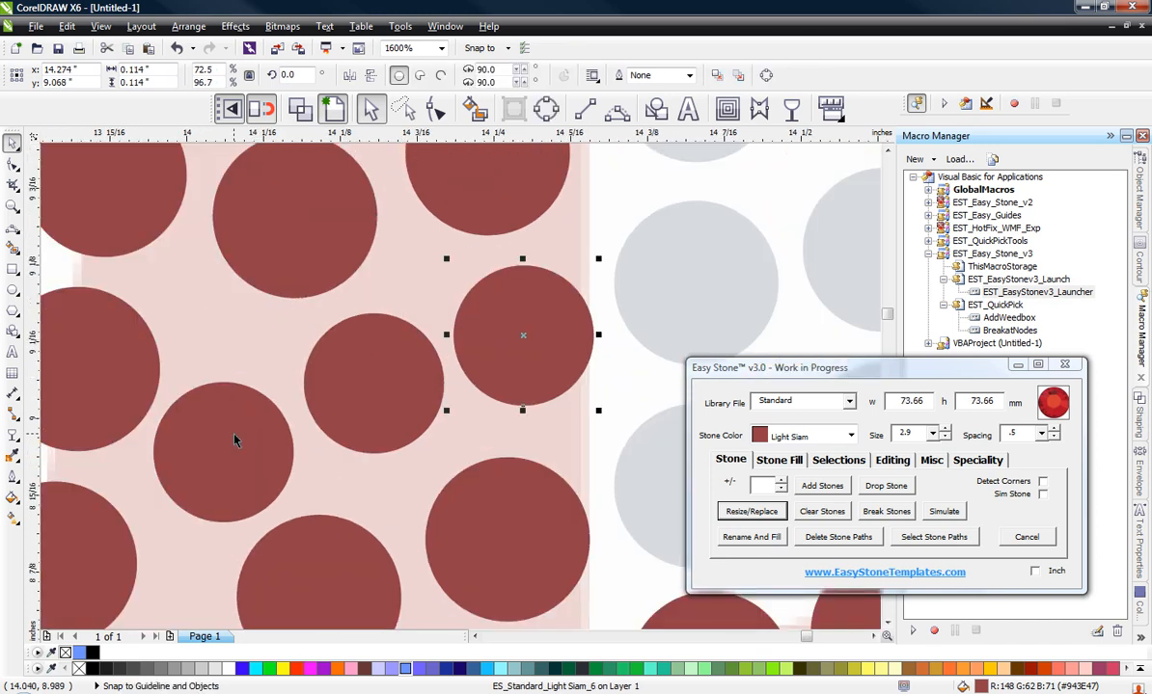
left_click_drag(232, 441, 229, 448)
left_click_drag(403, 392, 386, 381)
left_click_drag(549, 363, 537, 370)
scroll(537, 280, "down", 1)
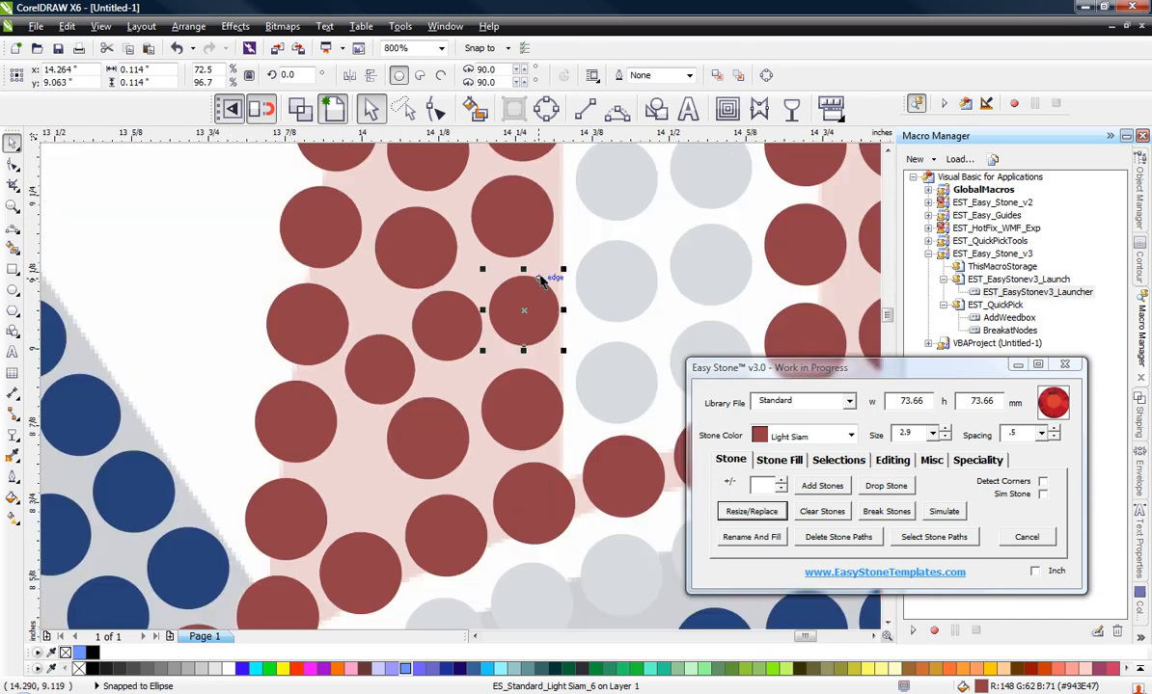
Step: Resize the middle-column and inner-column Light Siam stones just below the small ones to size 2.9
left_click(454, 425)
left_click(528, 417, "shift")
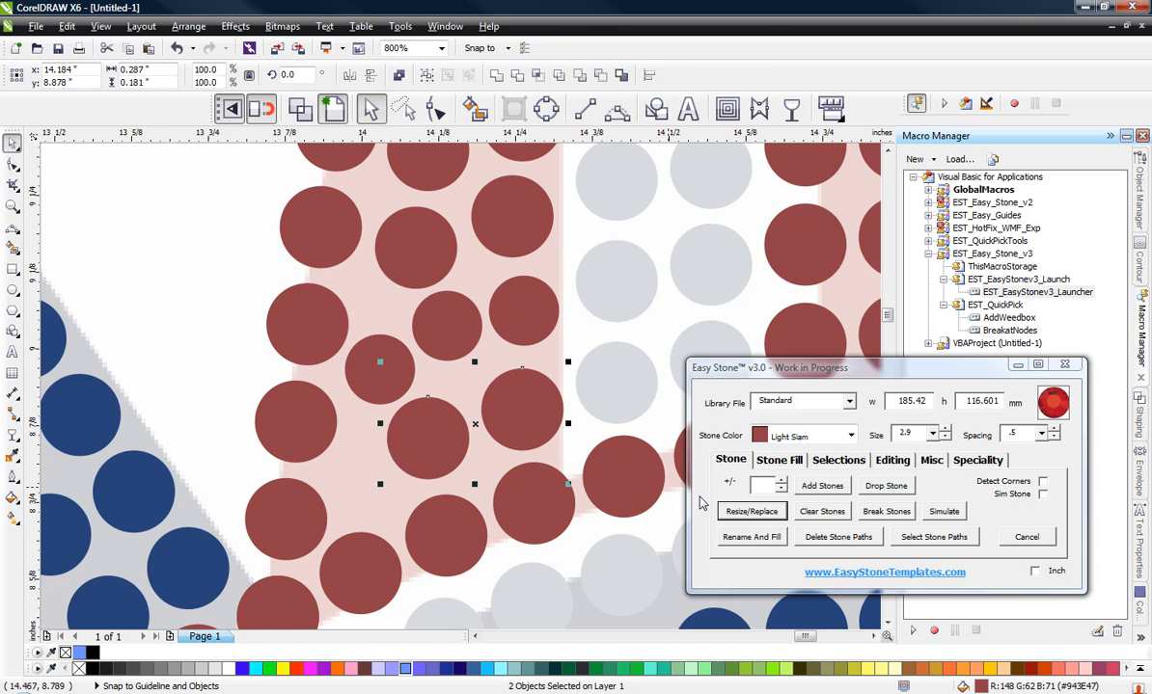
left_click(735, 514)
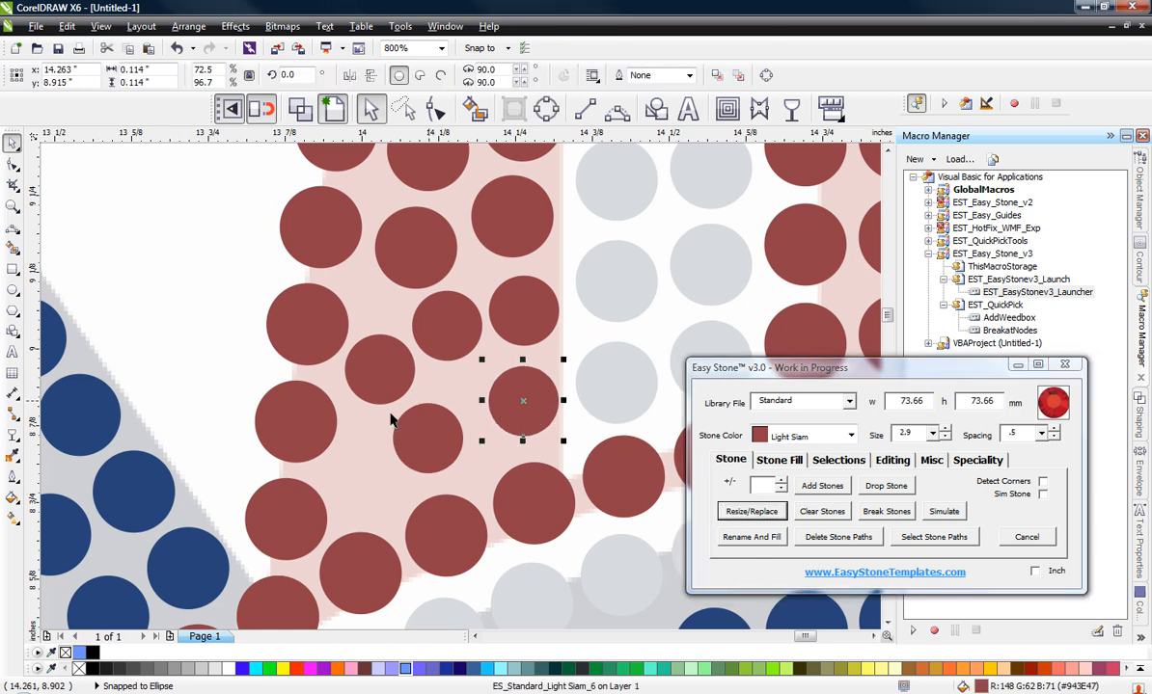
Step: Adjust the newly resized middle-column stone and copy it into the gap beside it toward the surfboard's outer edge
left_click_drag(405, 429, 428, 428)
left_click_drag(425, 429, 347, 459)
right_click(348, 461)
left_click(298, 275)
Step: Shift the small stone beside the inner column slightly down to x 14.139, y 9.026 in
scroll(414, 309, "up", 2)
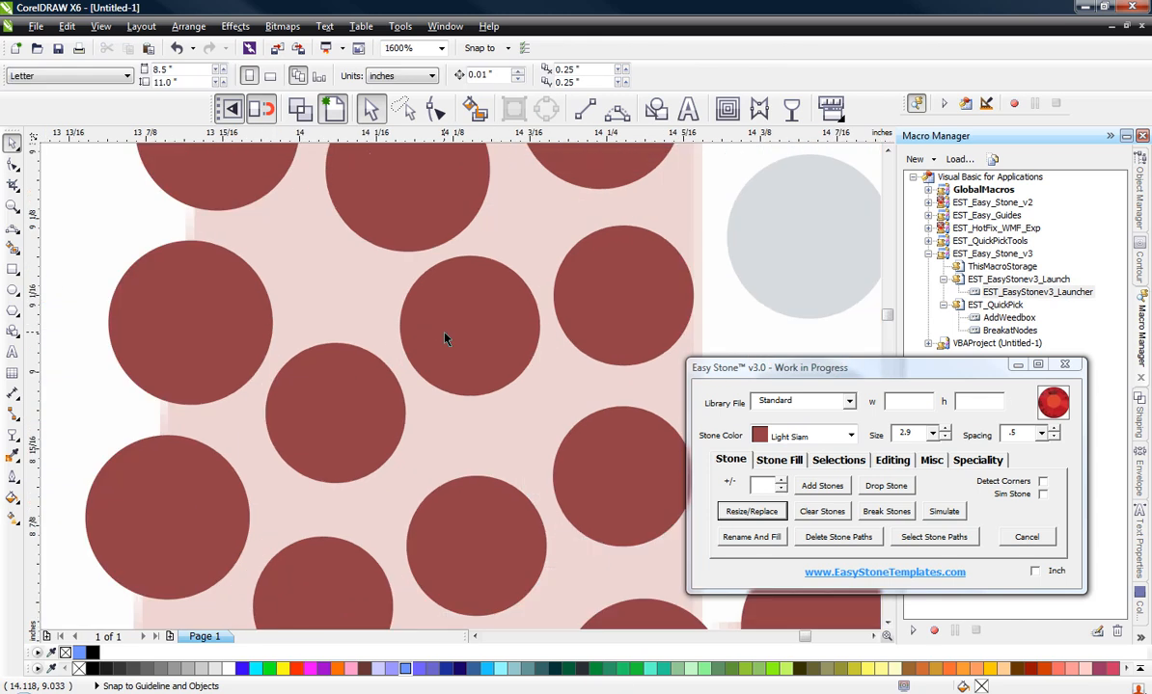
left_click(467, 344)
scroll(402, 308, "down", 2)
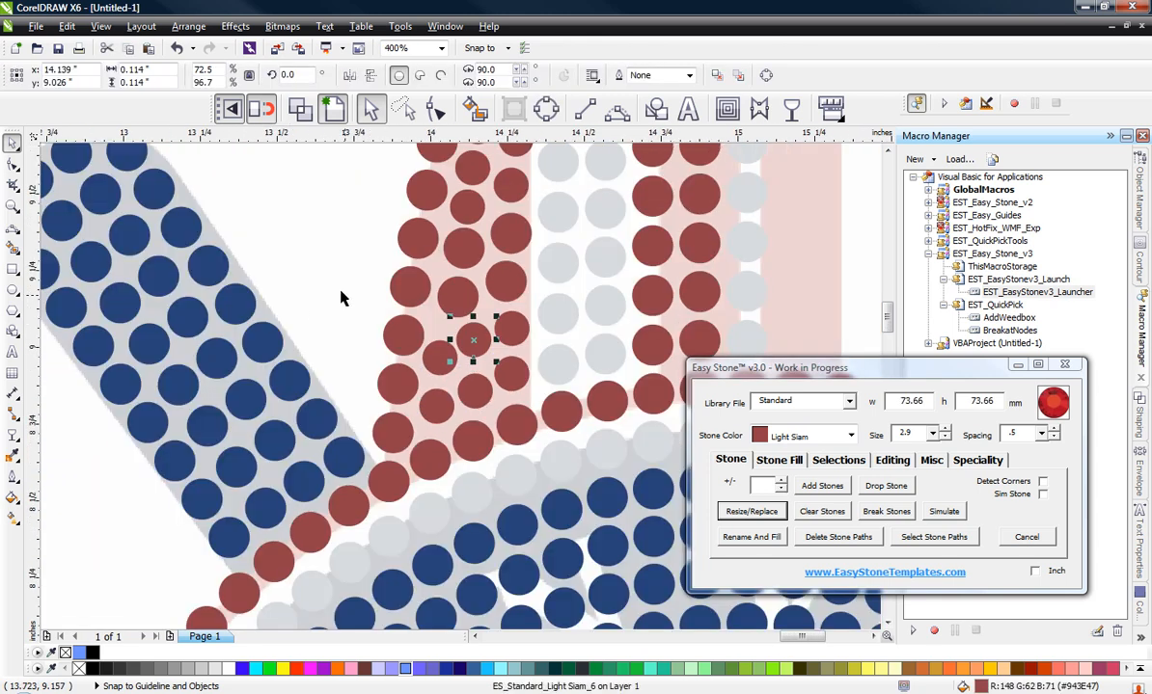
Step: Examine the stone-filled left half of the upper surfboard for even spacing and gaps
scroll(403, 308, "up", 1)
scroll(405, 318, "down", 2)
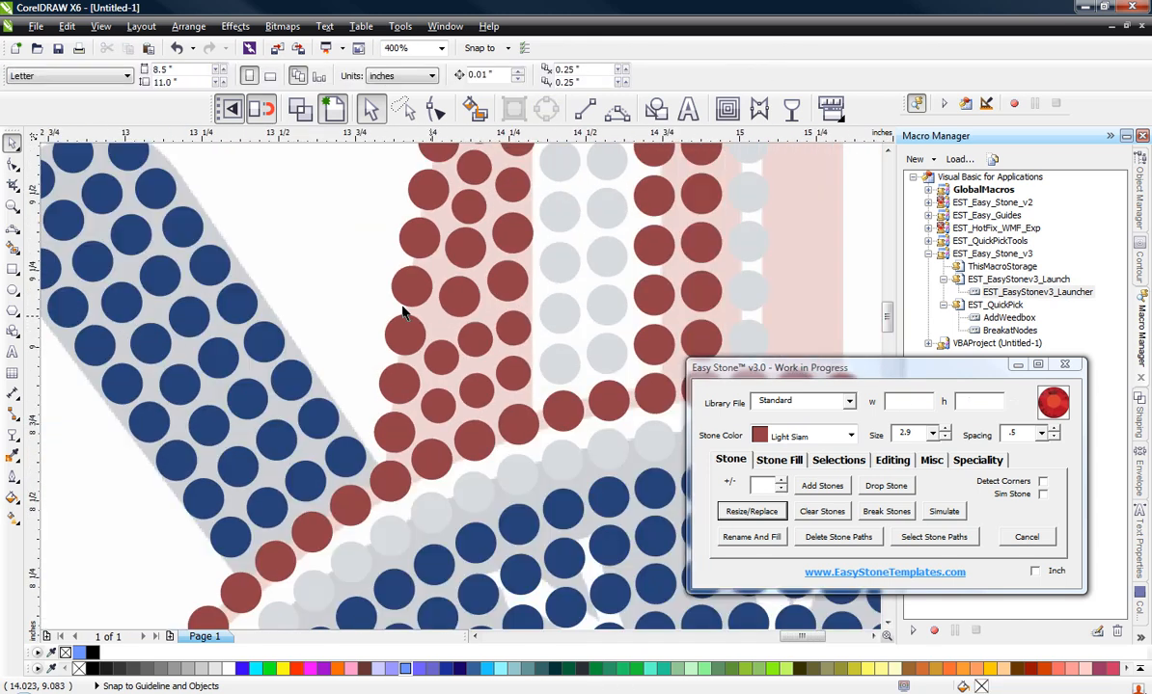
scroll(415, 345, "down", 1)
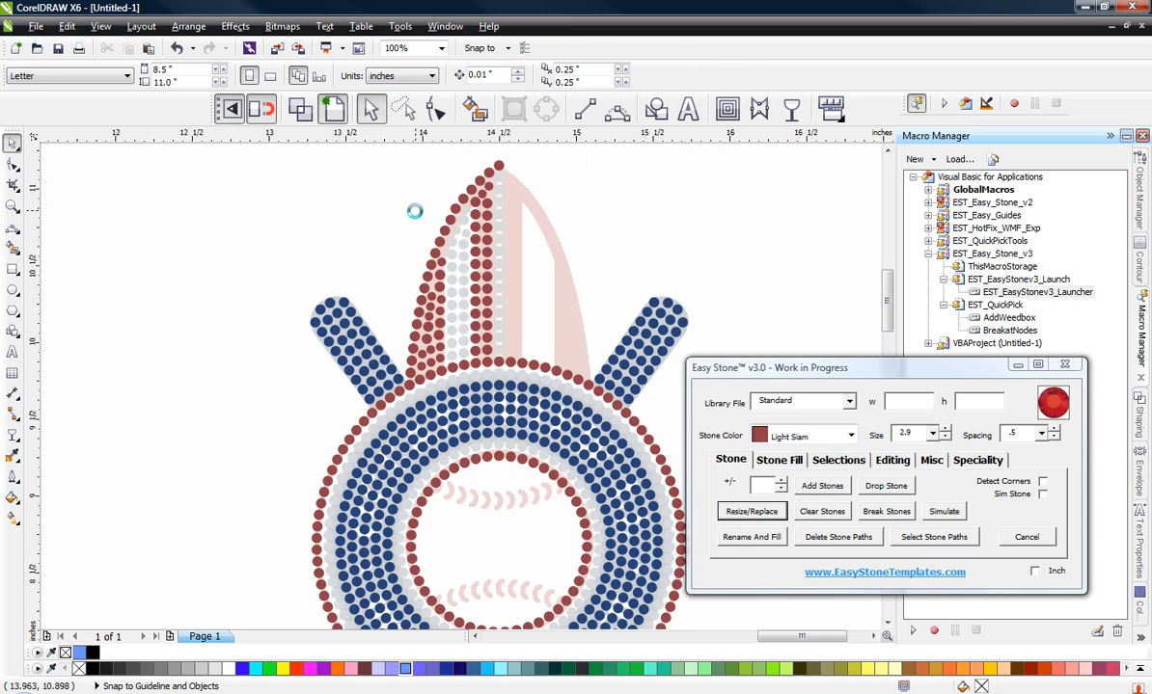
scroll(436, 267, "up", 1)
scroll(437, 269, "up", 1)
scroll(453, 279, "down", 1)
scroll(375, 280, "down", 1)
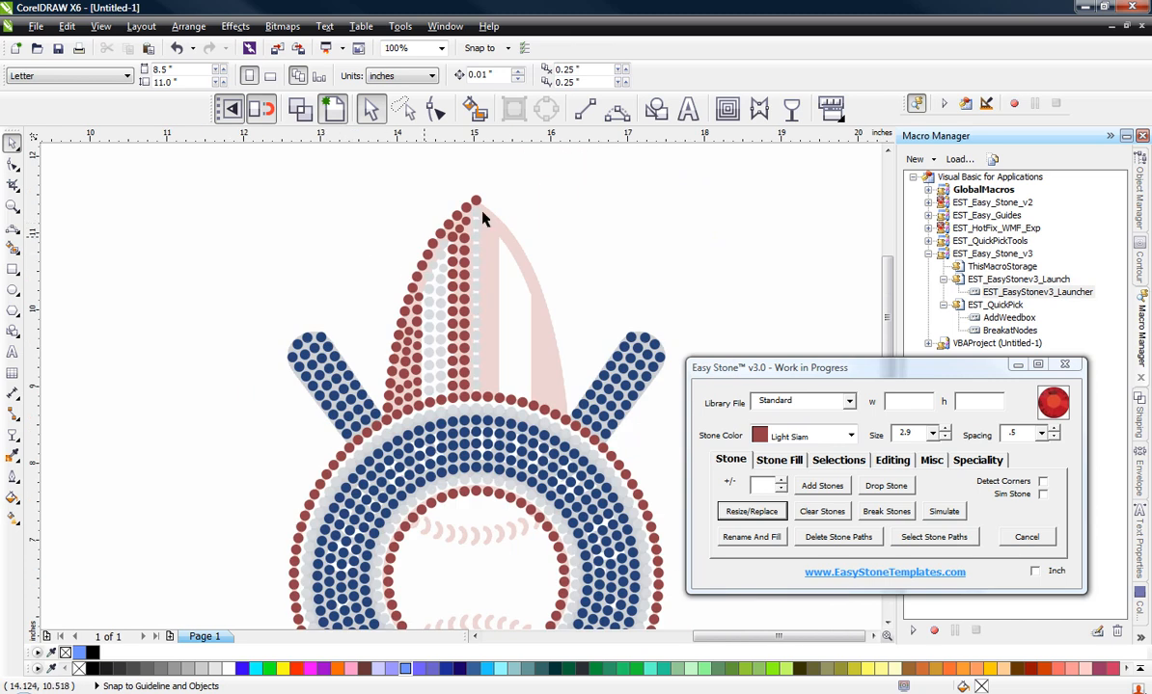
left_click_drag(504, 232, 374, 444)
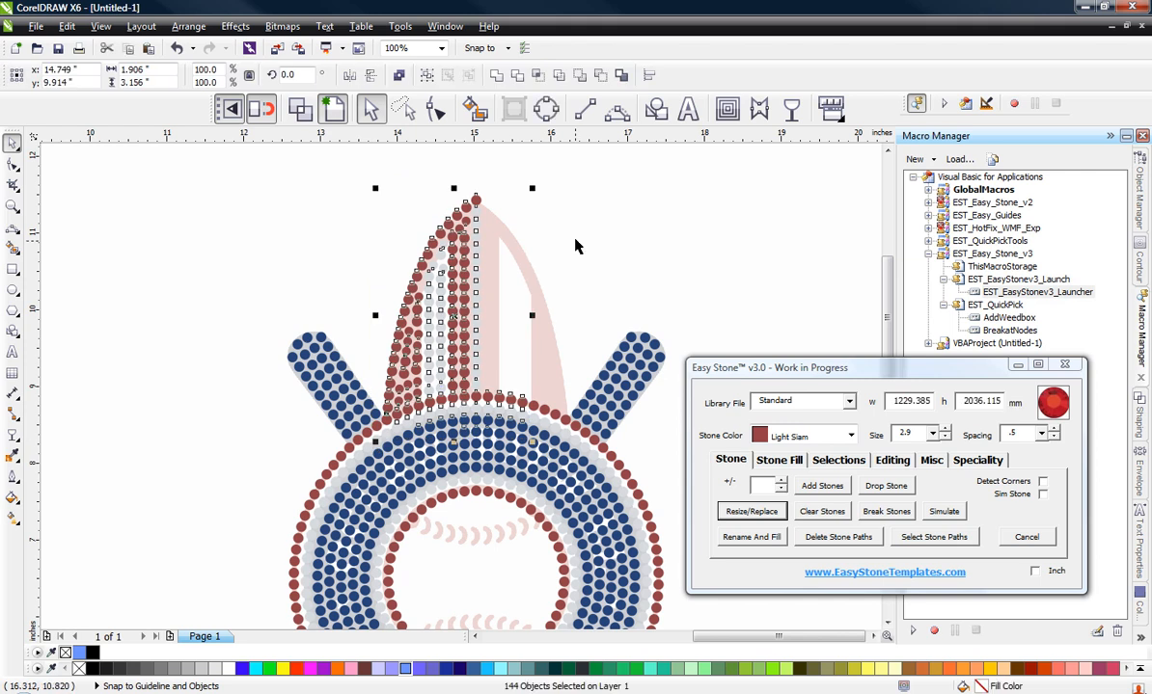
left_click(565, 237)
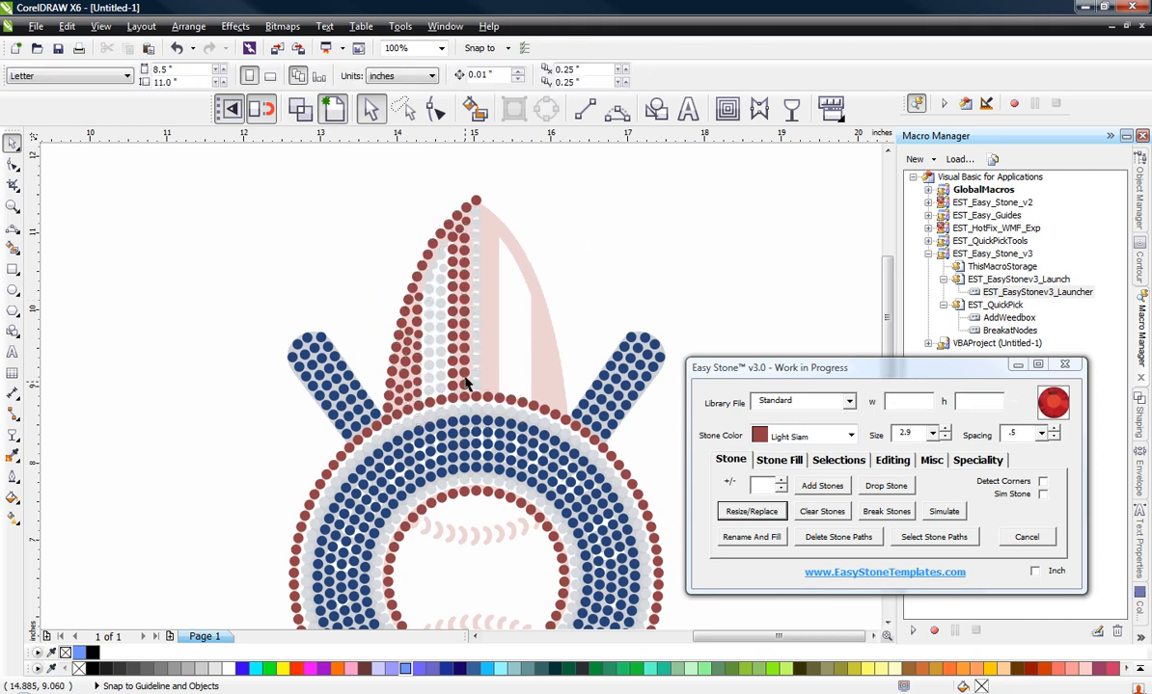
Step: Copy the stones of the upper surfboard's left half to the empty area to the right of the logo
left_click_drag(493, 281, 375, 432)
scroll(301, 252, "down", 1)
left_click_drag(368, 294, 478, 432)
right_click(614, 293)
left_click(627, 384)
Step: Delete the stray ring stones, Light Siam and Crystal, along the bottom of the copied surfboard half
scroll(660, 330, "up", 2)
key("Delete")
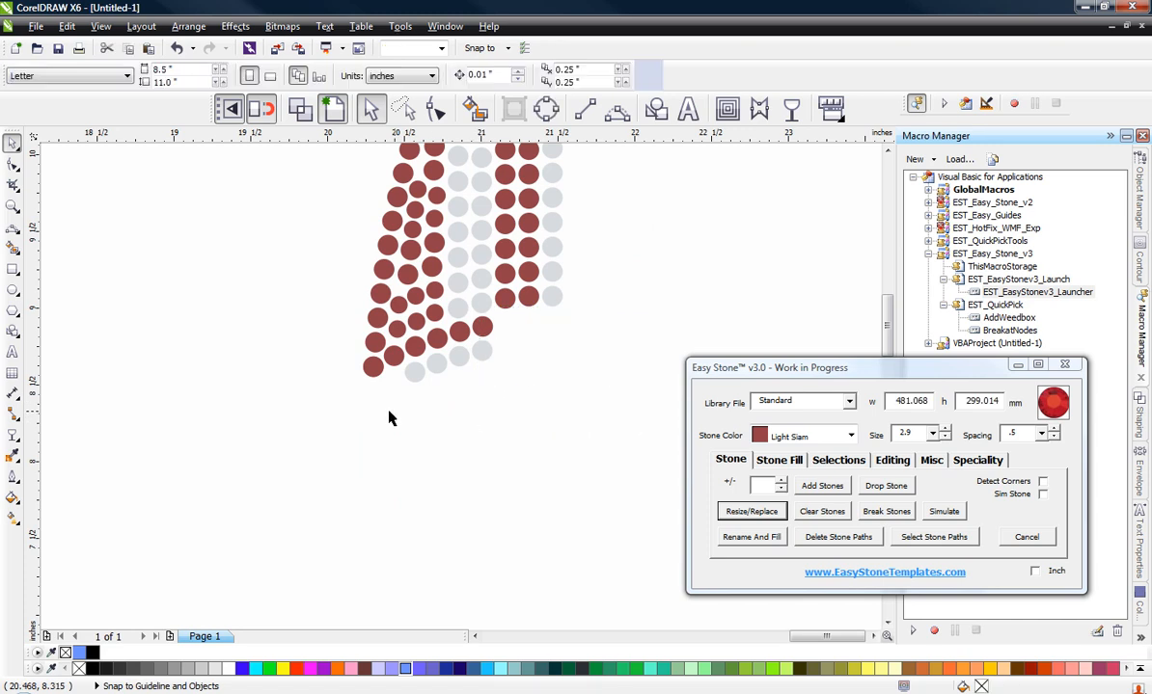
left_click(417, 349)
key("Delete")
left_click(439, 341)
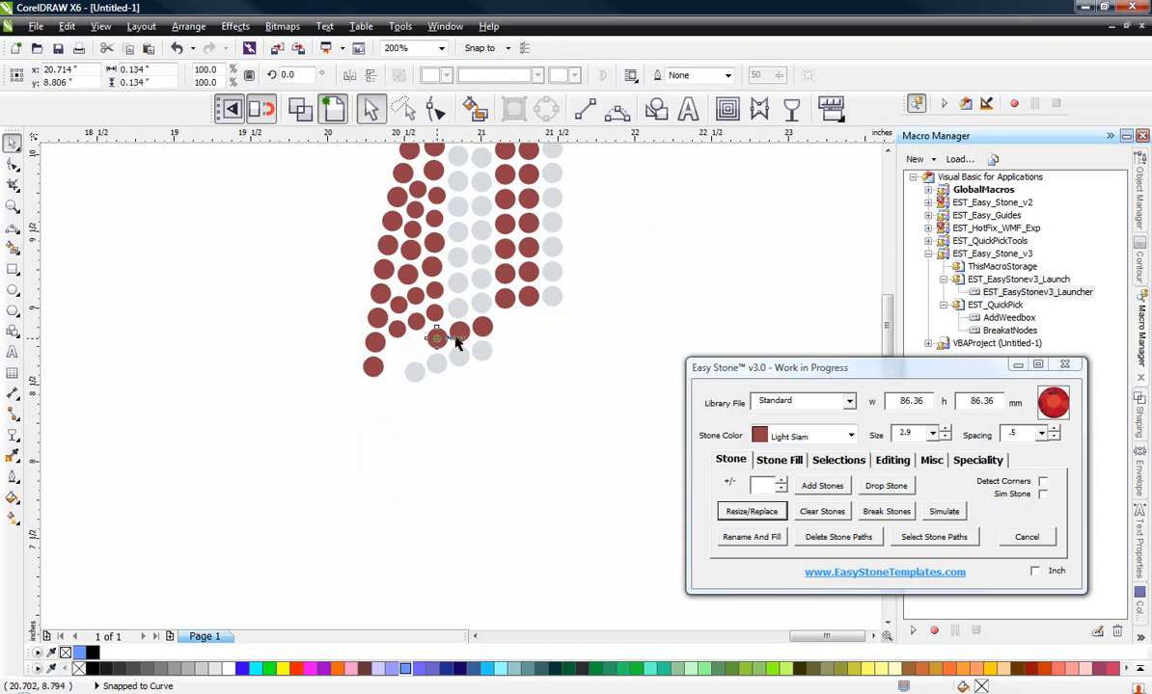
key("Delete")
left_click(462, 336)
key("Delete")
left_click(484, 331)
key("Delete")
left_click(373, 367)
key("Delete")
left_click_drag(374, 399, 568, 347)
key("Delete")
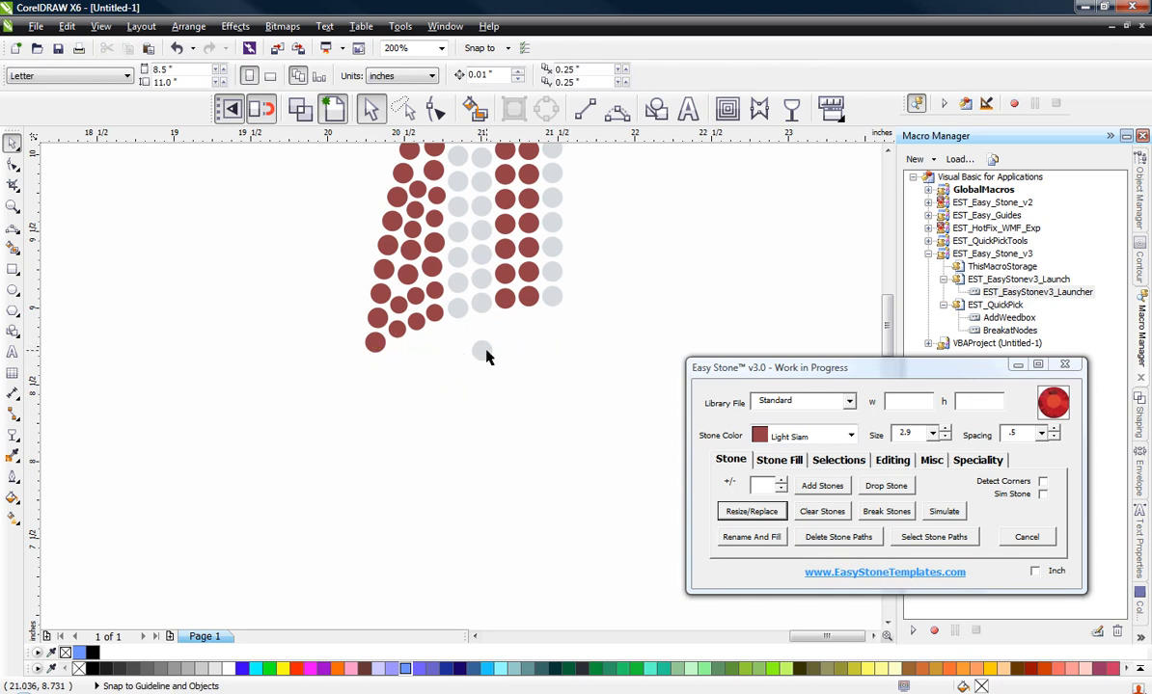
Step: Mirror the copied surfboard half horizontally
scroll(424, 412, "down", 1)
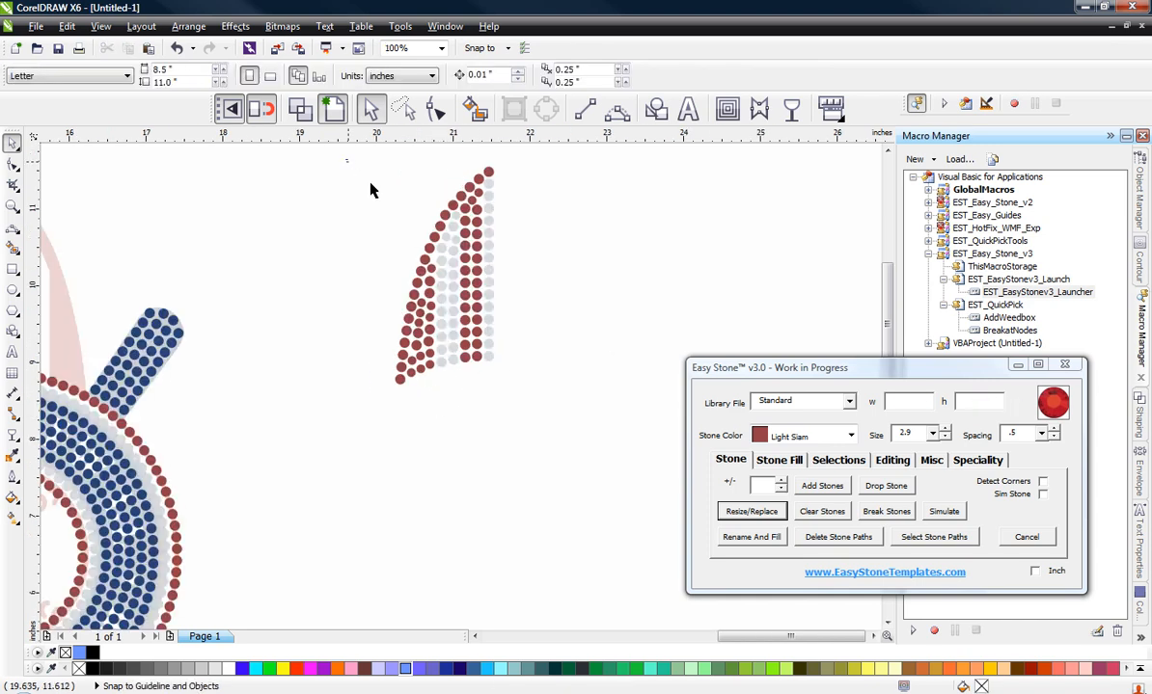
left_click_drag(350, 159, 542, 400)
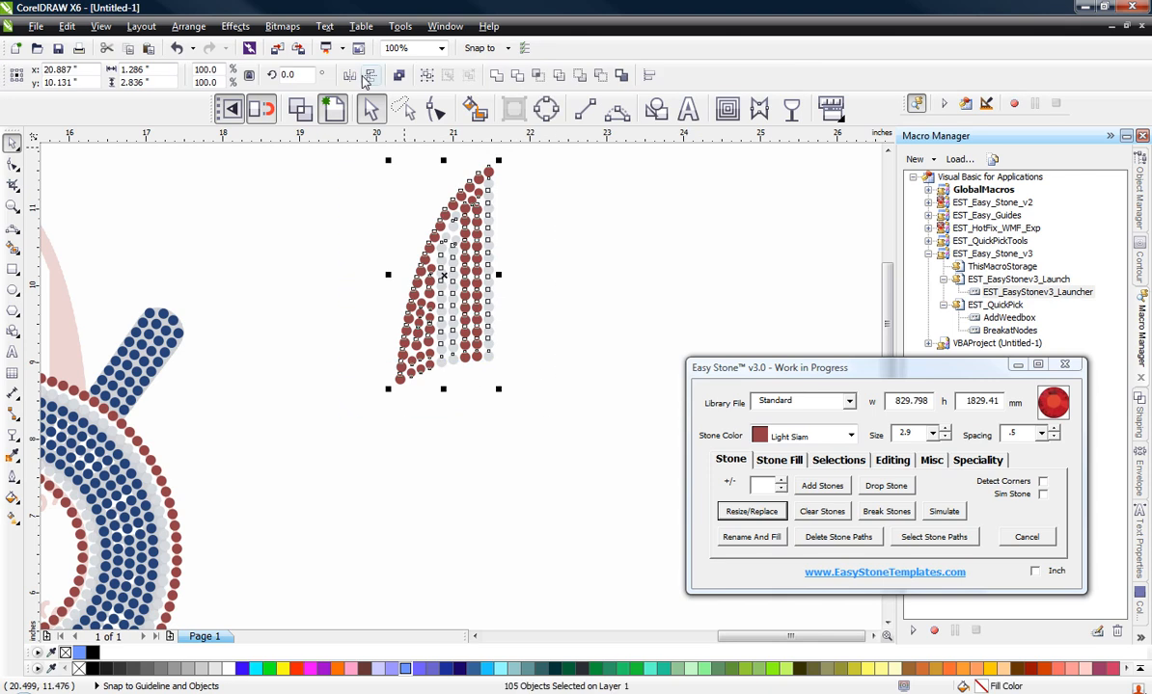
left_click(350, 76)
scroll(527, 296, "down", 1)
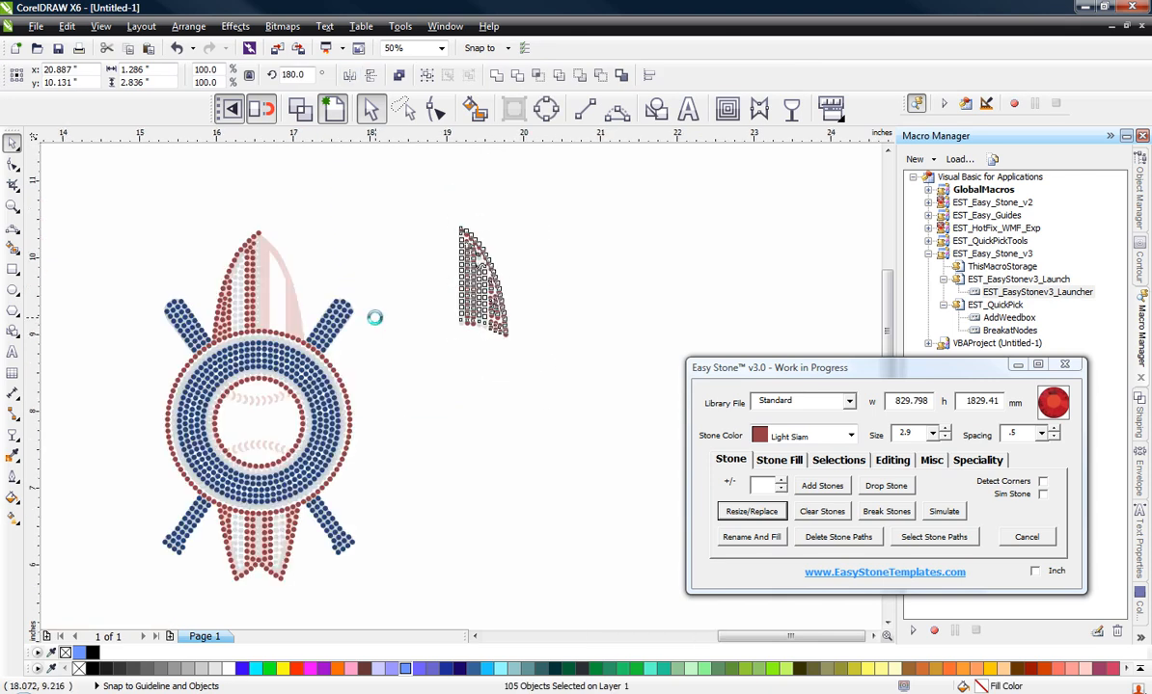
scroll(374, 318, "up", 1)
left_click(546, 331)
scroll(540, 334, "down", 1)
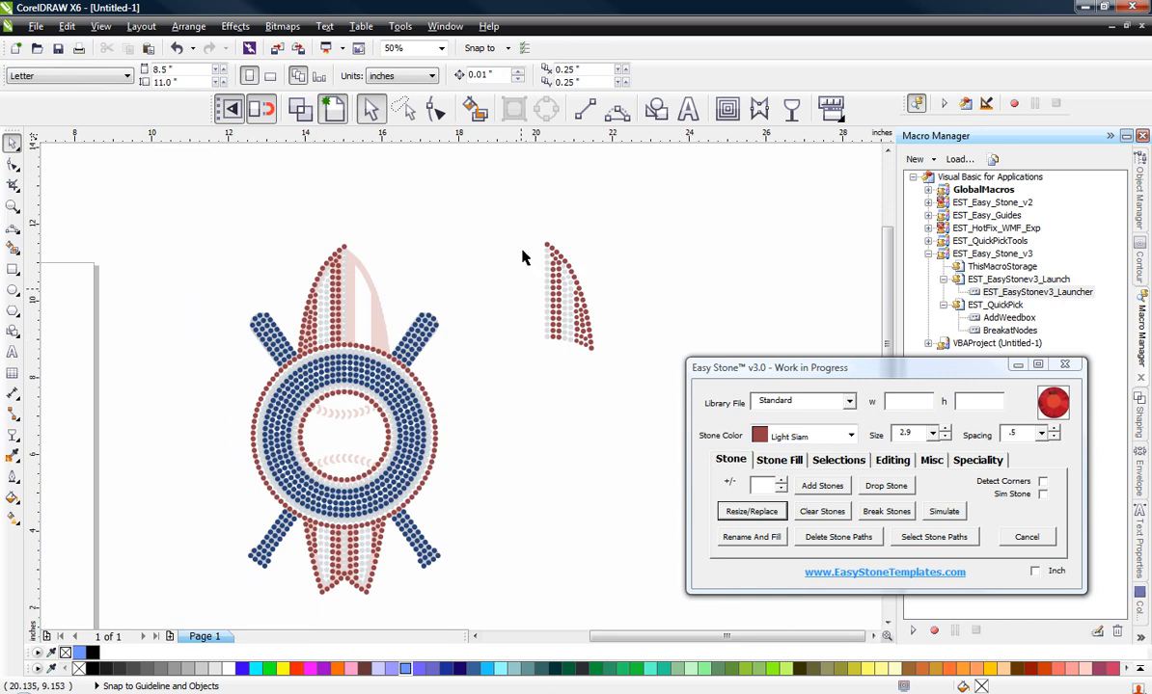
Step: Place the mirrored half over the surfboard's empty right side at x 15.605, y 10.074 in, matching its Crystal column to the center column
left_click(586, 328)
scroll(502, 329, "up", 1)
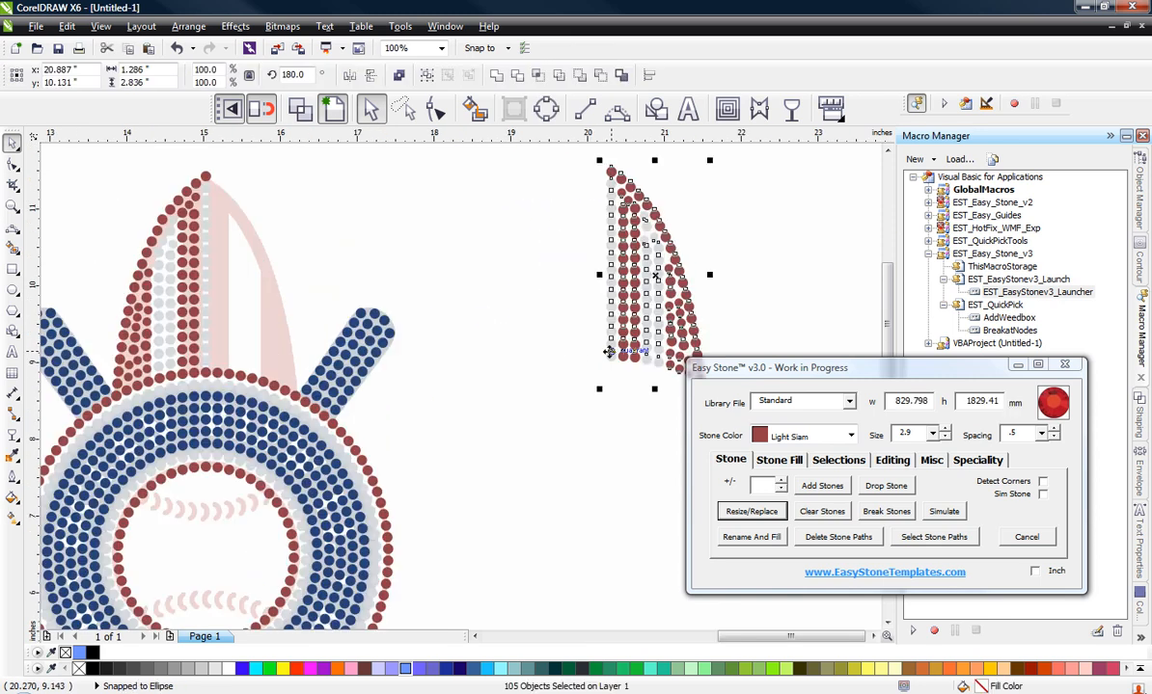
left_click_drag(610, 356, 205, 359)
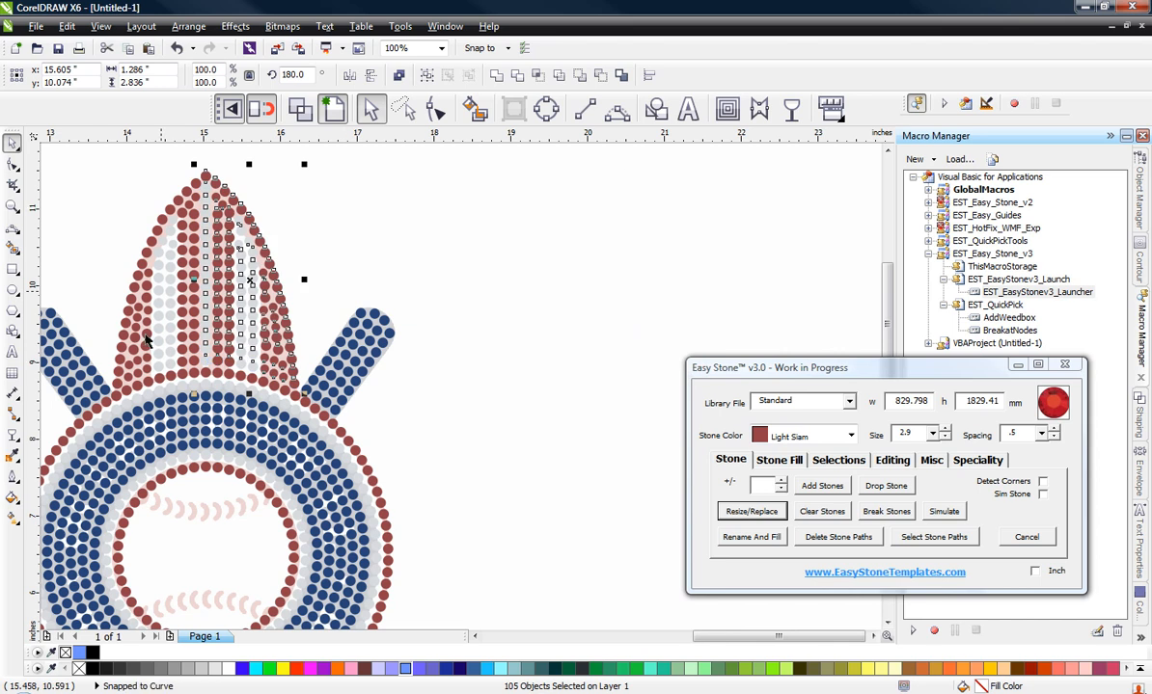
scroll(230, 386, "up", 1)
scroll(230, 386, "up", 1)
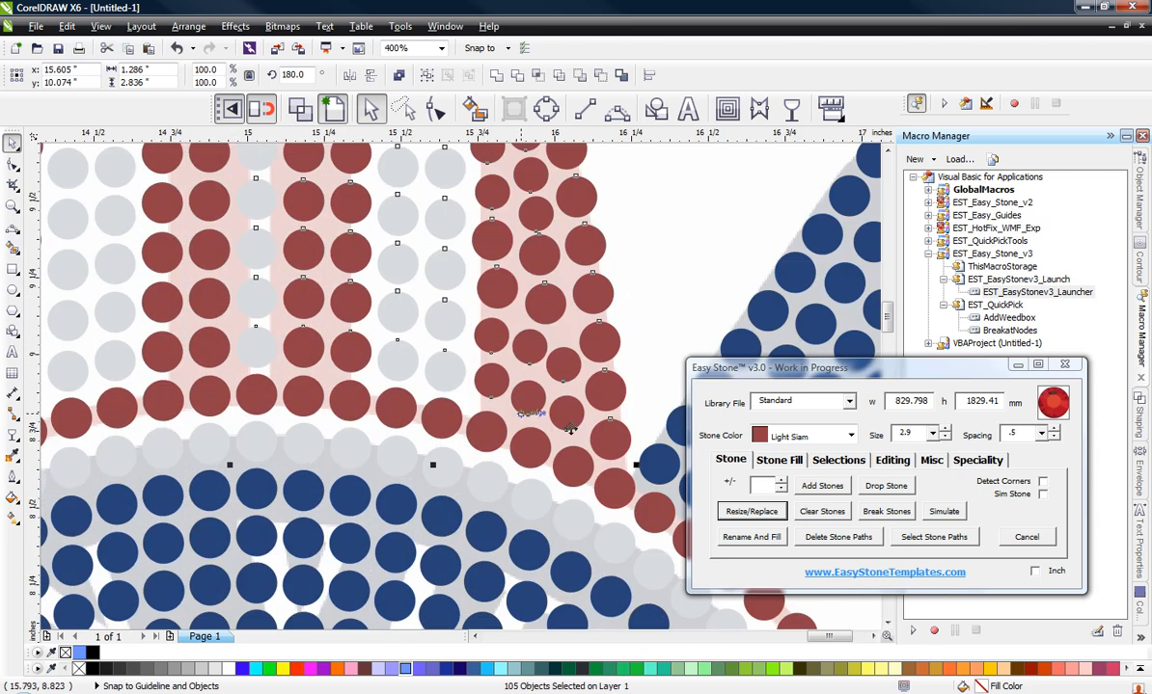
scroll(630, 364, "down", 1)
scroll(629, 364, "down", 1)
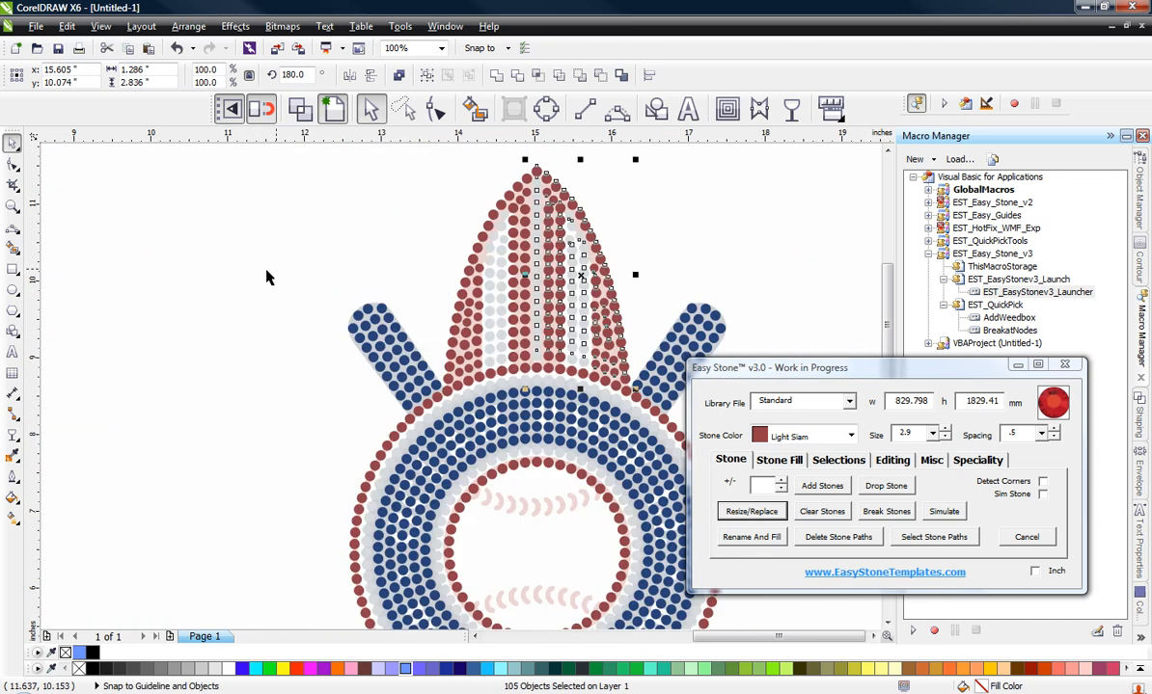
left_click(360, 260)
scroll(359, 262, "down", 1)
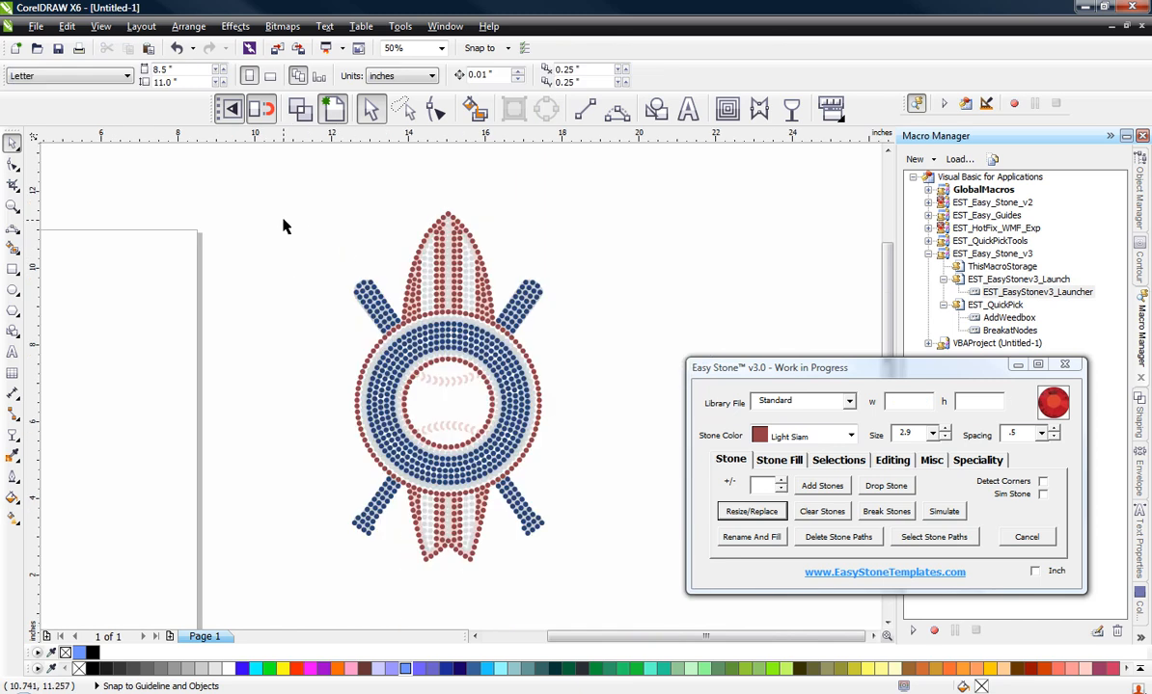
Step: Copy all stones of the logo to the right at x 27.505, y 6.823 in and add a black background box behind the copy
scroll(271, 188, "down", 1)
left_click_drag(294, 217, 465, 434)
left_click_drag(375, 318, 613, 328)
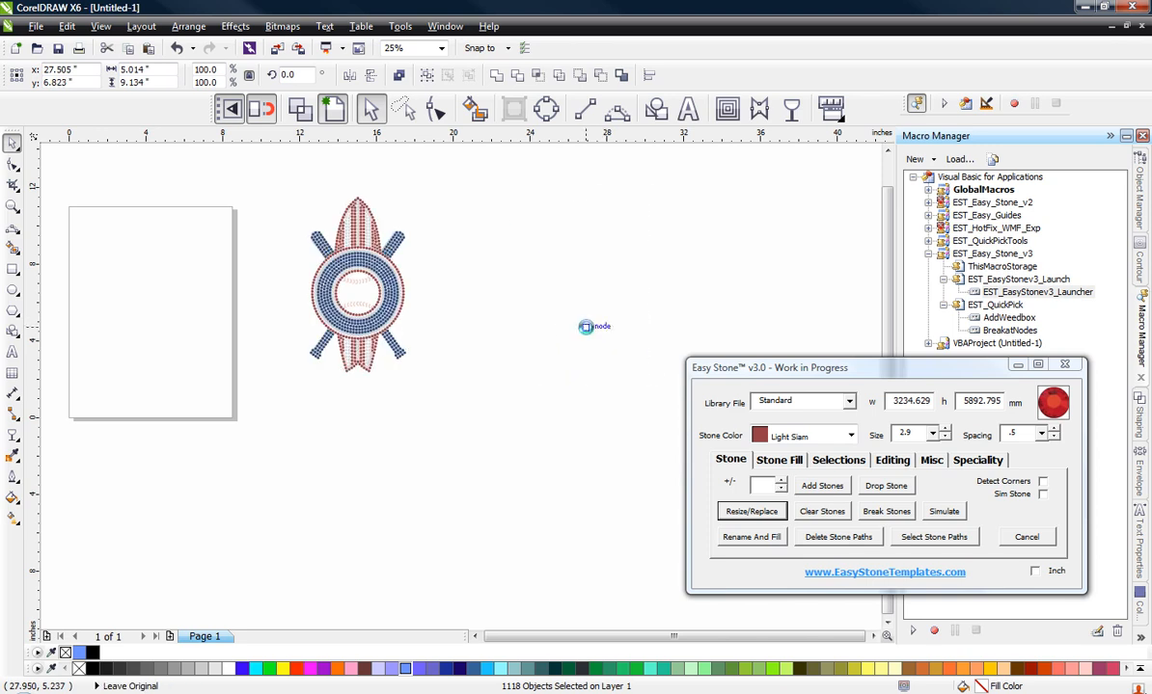
key("ctrl+b")
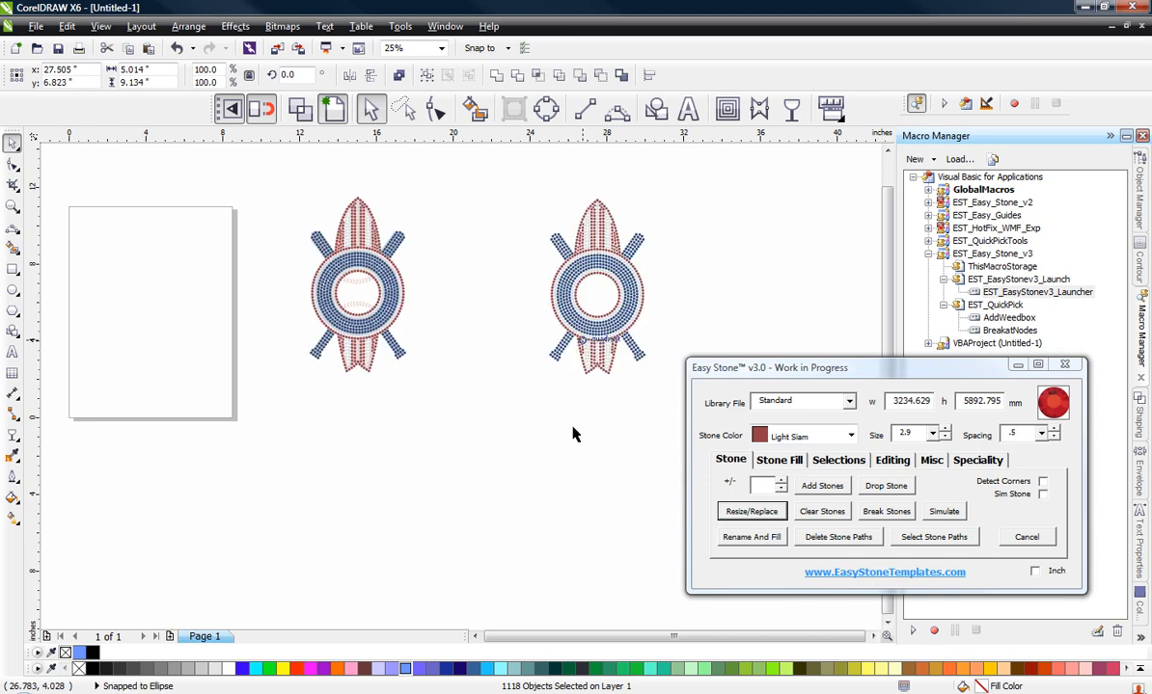
scroll(483, 345, "down", 1)
scroll(537, 314, "up", 1)
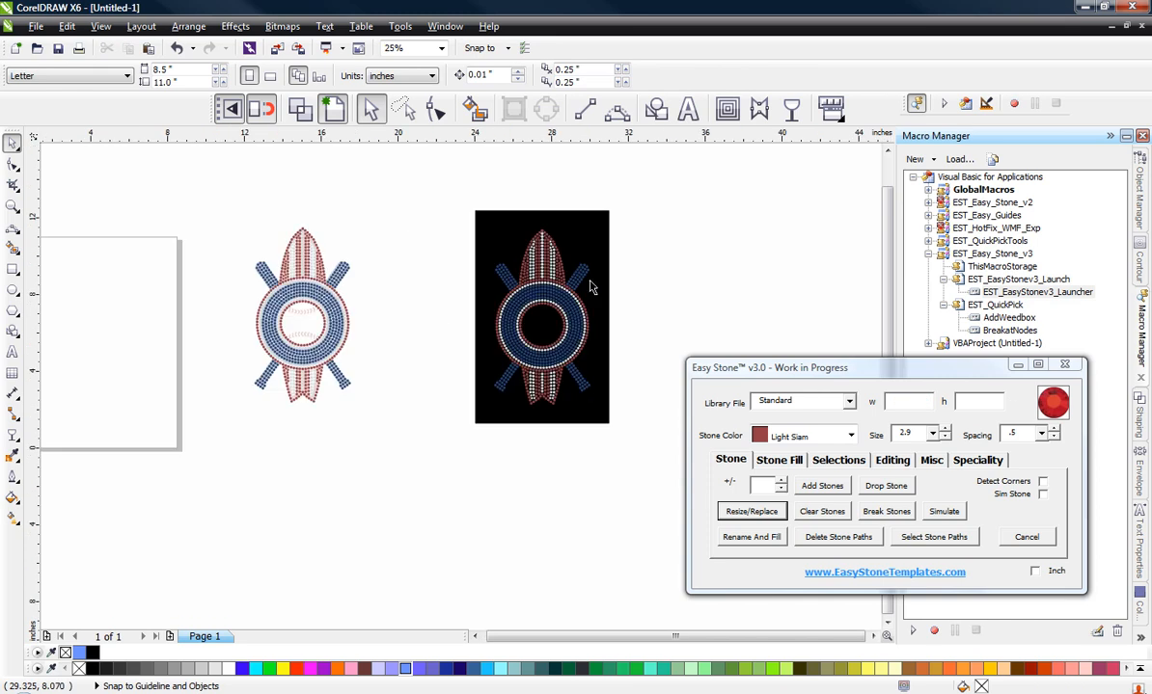
Step: Run Check Spacing on all stones of the copied logo to remove overlapping duplicates
scroll(615, 229, "up", 1)
left_click_drag(684, 216, 324, 606)
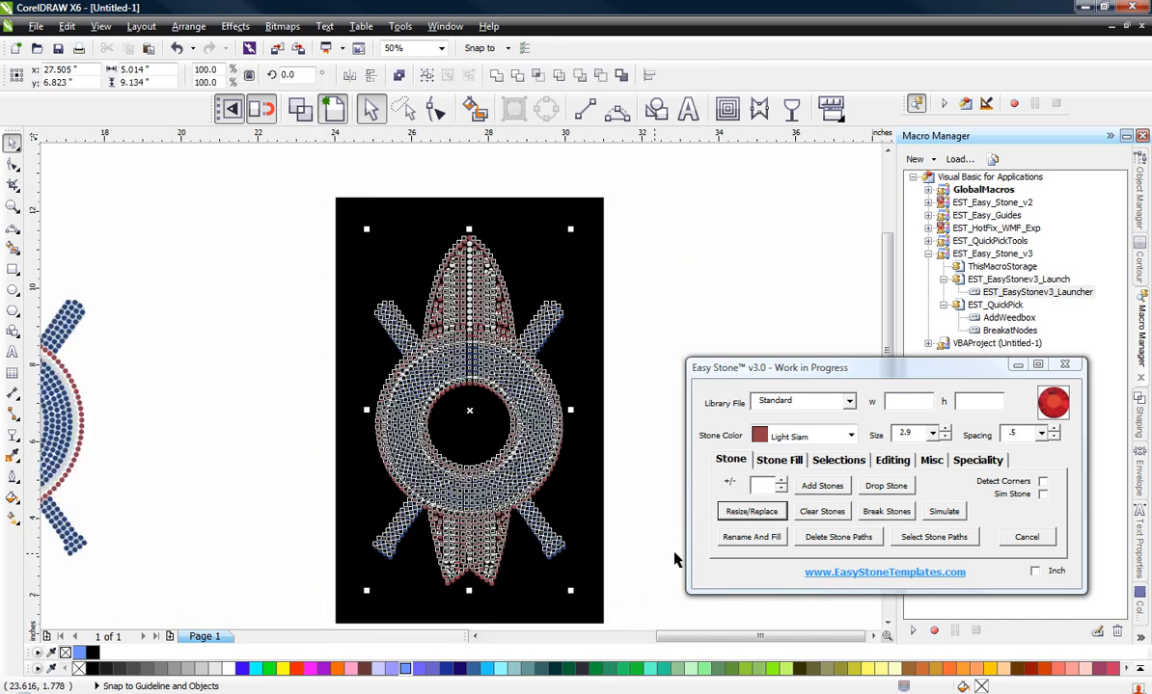
left_click(904, 461)
left_click(944, 513)
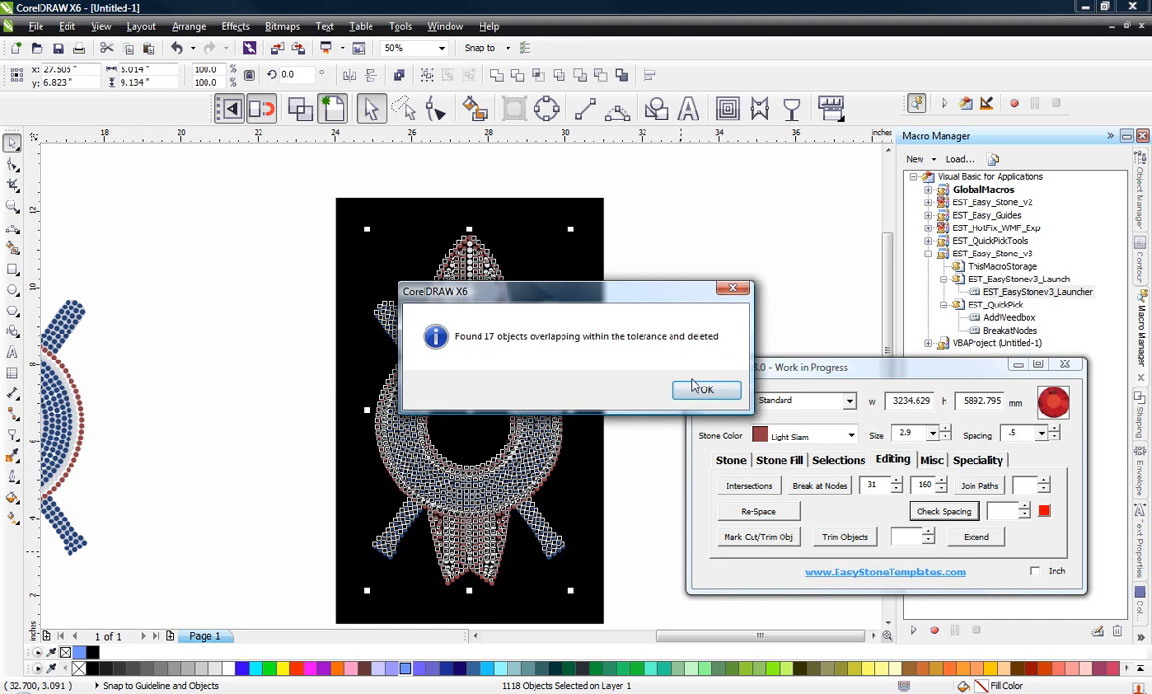
left_click(706, 392)
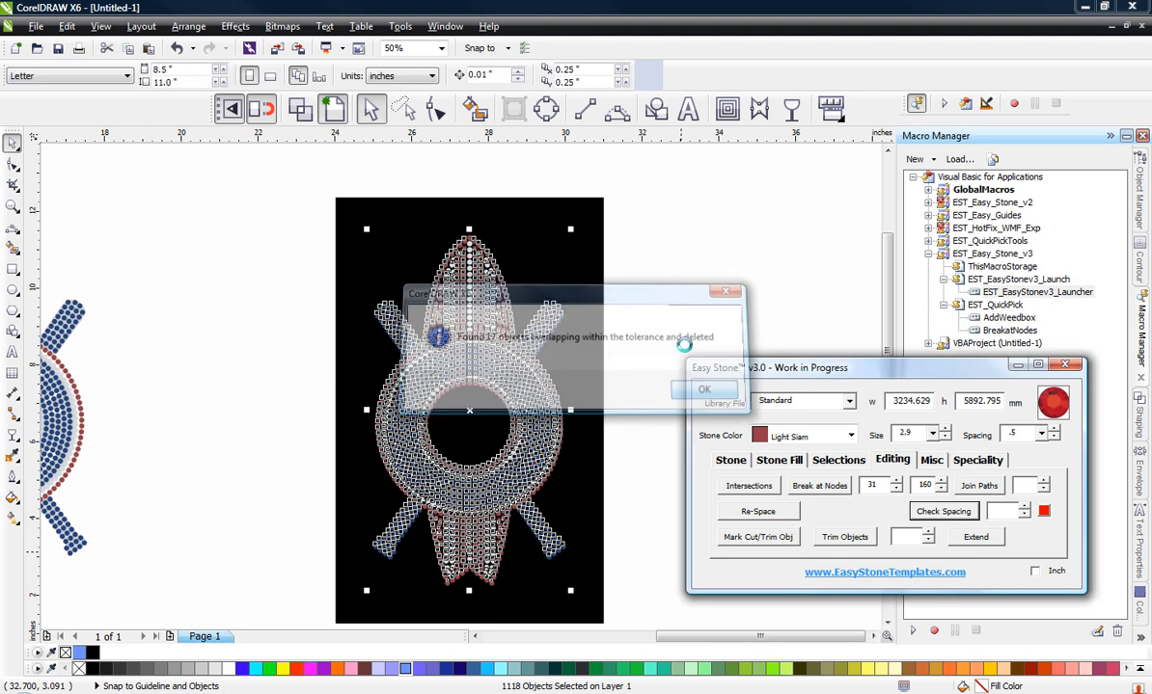